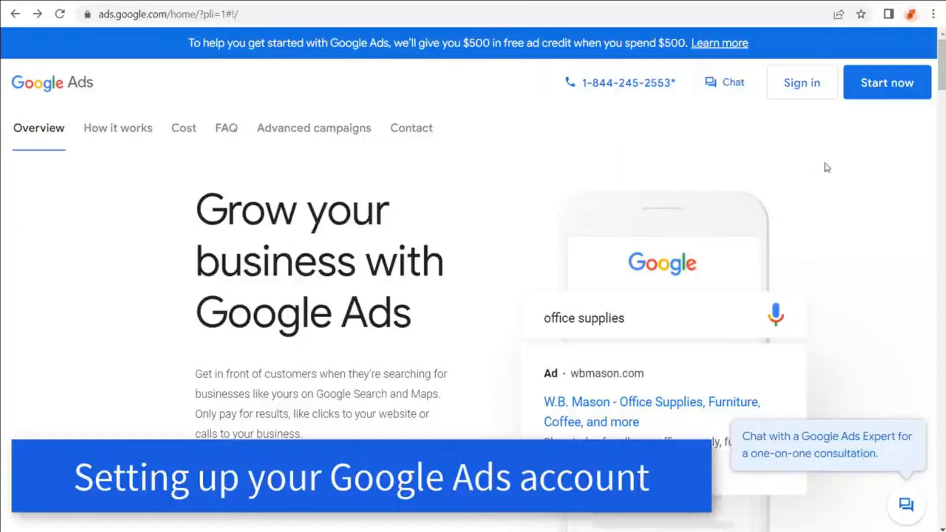
- Start the Google Ads account setup and switch it to Expert Mode
{"action": "left_click", "coordinate": [902, 84]}
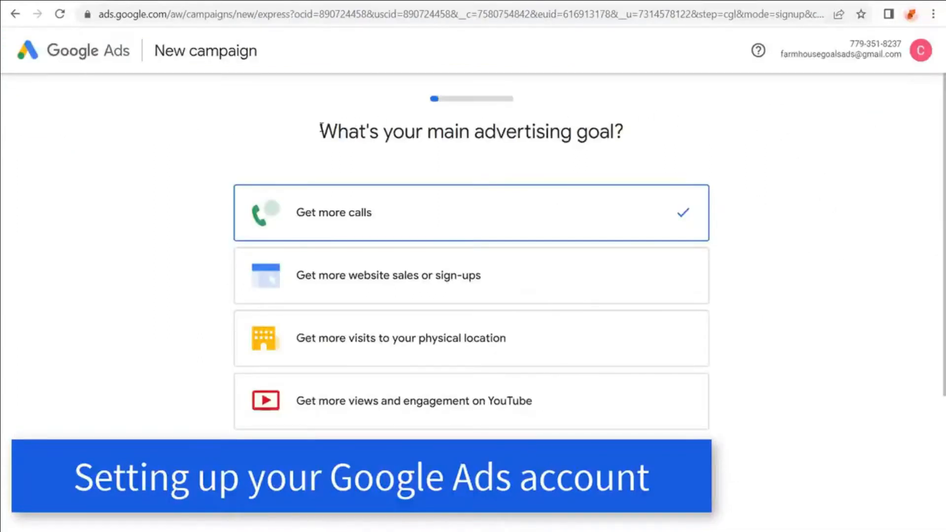
{"action": "left_click_drag", "start_coordinate": [319, 131], "coordinate": [635, 118]}
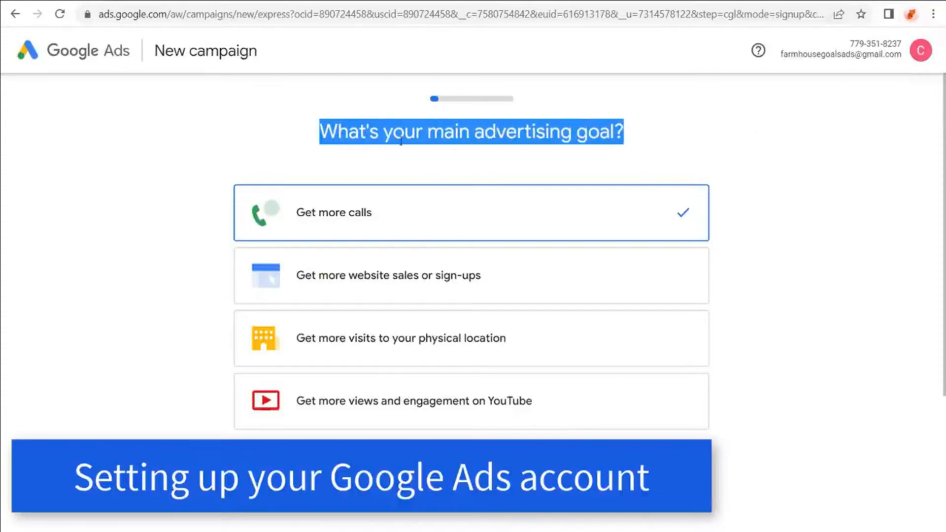
{"action": "left_click", "coordinate": [180, 192]}
{"action": "scroll", "coordinate": [180, 191], "scroll_direction": "down", "scroll_amount": 3}
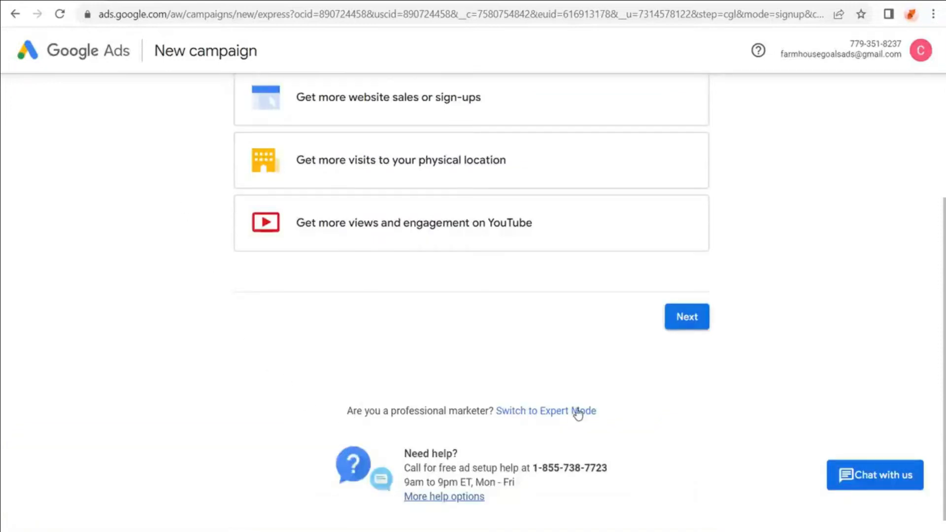
{"action": "left_click_drag", "start_coordinate": [343, 414], "coordinate": [489, 414]}
{"action": "left_click", "coordinate": [550, 415]}
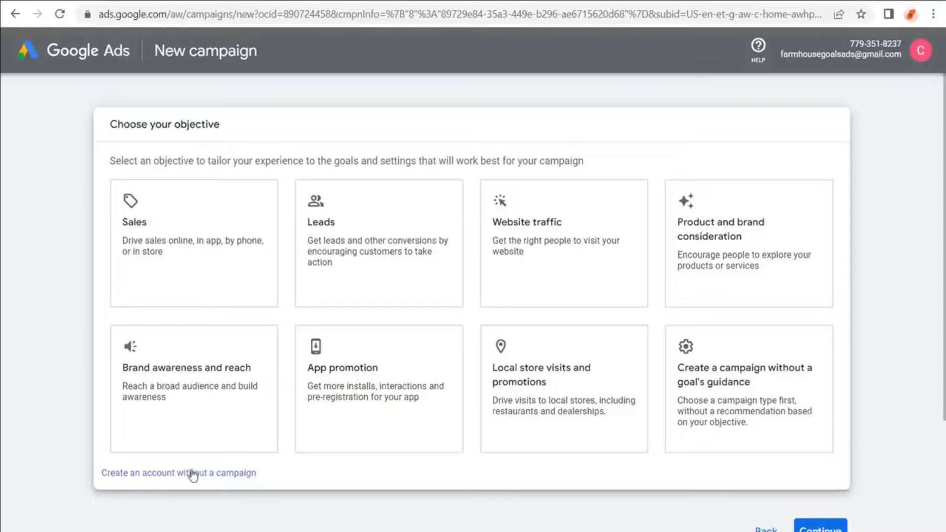
- Create an account without a campaign, submitting United States, New York Time and US Dollar, and open its overview with the insights tip dismissed
{"action": "left_click", "coordinate": [177, 473]}
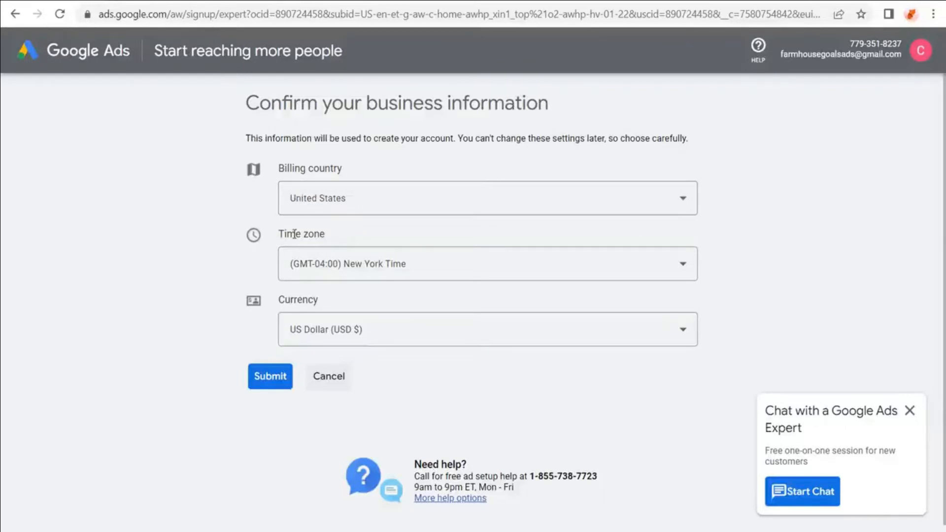
{"action": "left_click", "coordinate": [266, 381]}
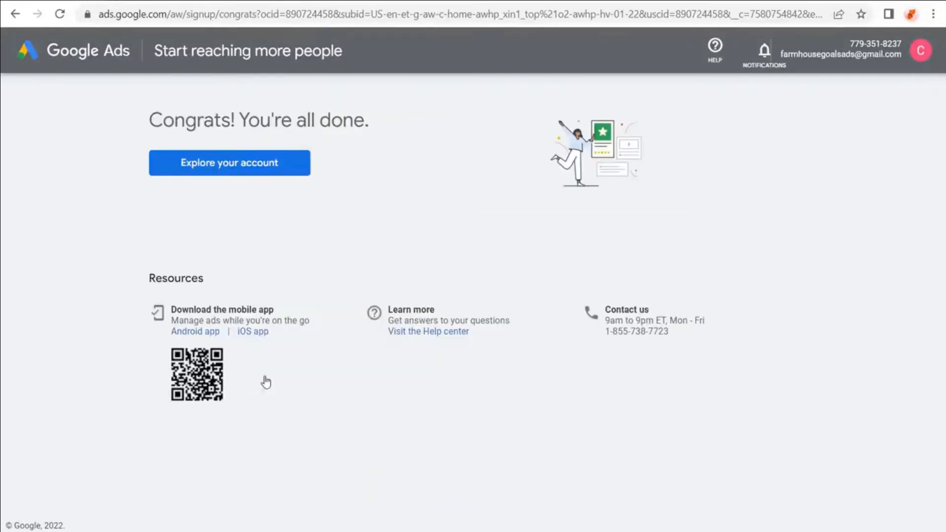
{"action": "left_click_drag", "start_coordinate": [149, 120], "coordinate": [342, 121]}
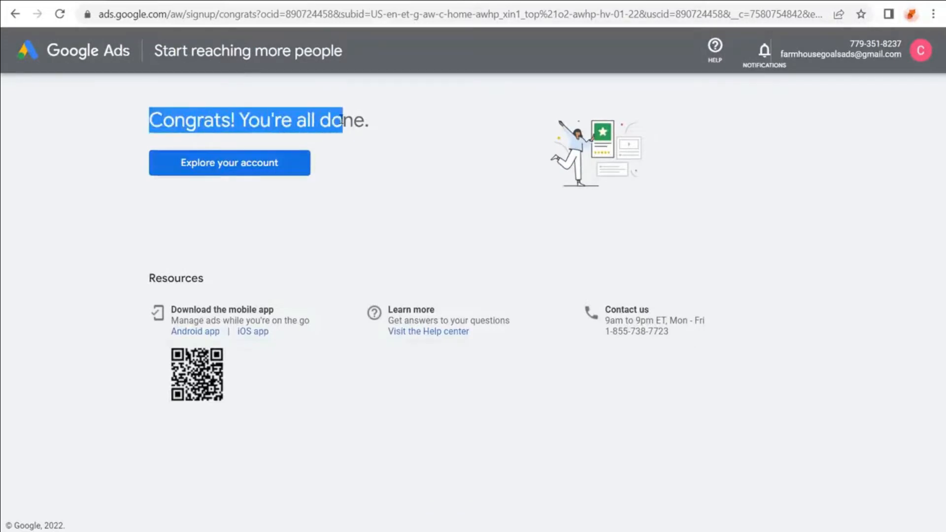
{"action": "left_click", "coordinate": [399, 123]}
{"action": "left_click", "coordinate": [241, 164]}
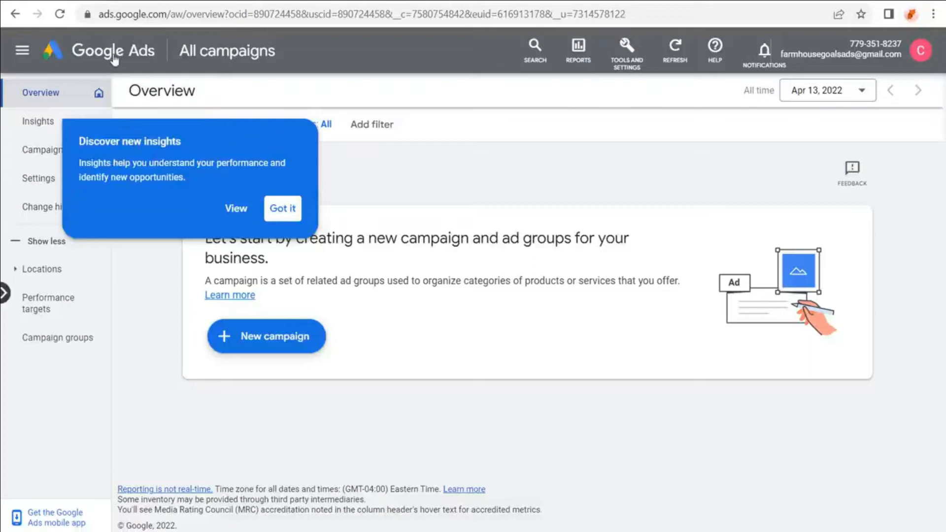
{"action": "left_click", "coordinate": [291, 209]}
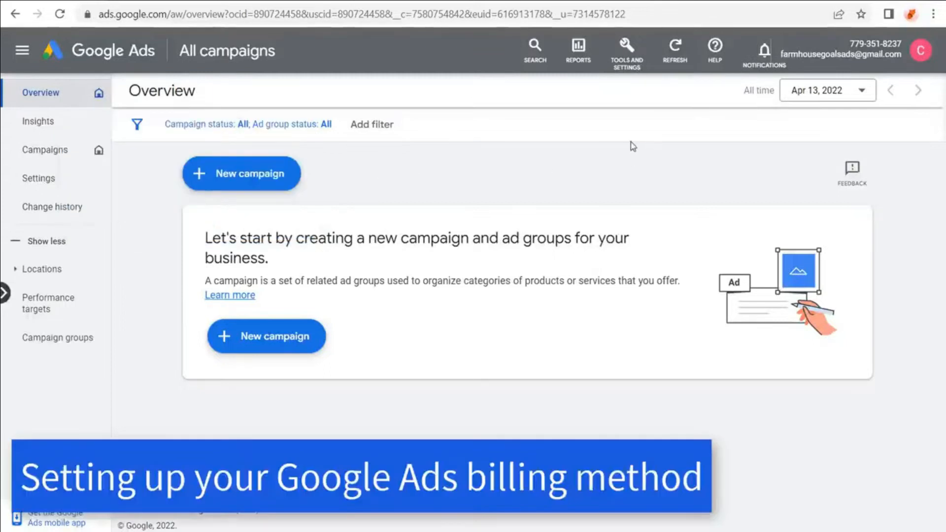
- Open the account's billing settings and review the billing country section of the payments setup form
{"action": "left_click", "coordinate": [633, 51]}
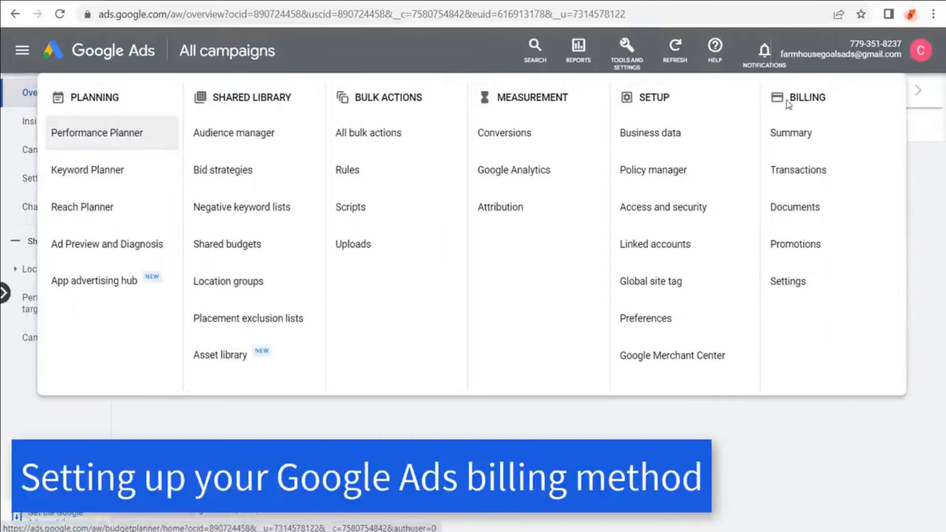
{"action": "left_click", "coordinate": [799, 279]}
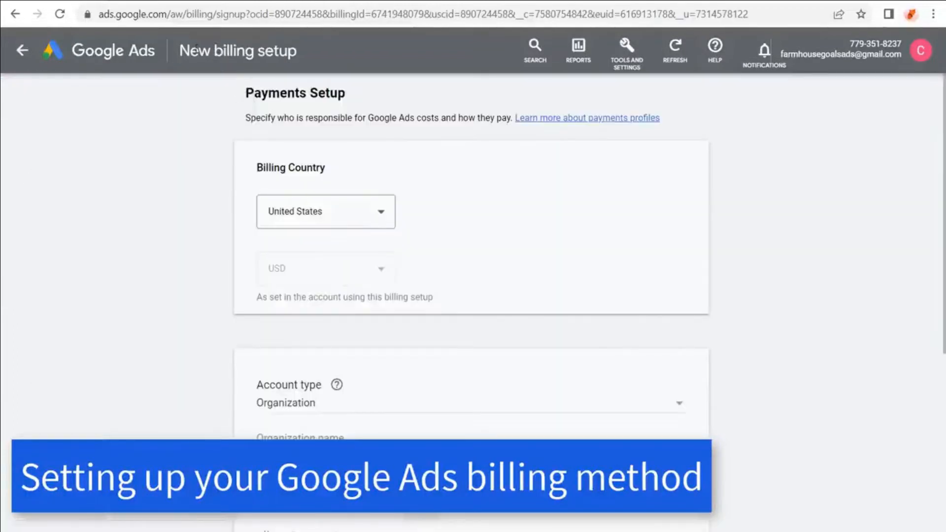
{"action": "left_click_drag", "start_coordinate": [254, 91], "coordinate": [391, 90]}
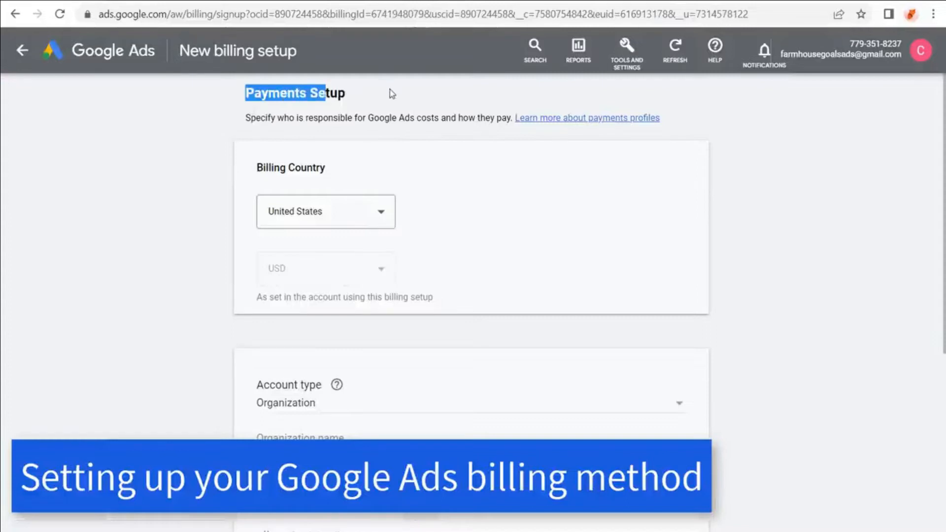
{"action": "left_click", "coordinate": [393, 90]}
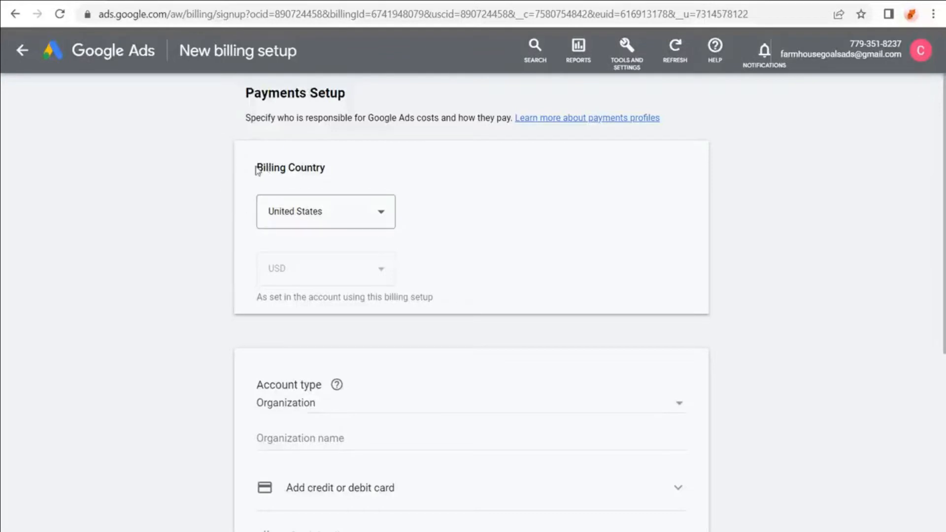
{"action": "left_click_drag", "start_coordinate": [257, 170], "coordinate": [384, 161]}
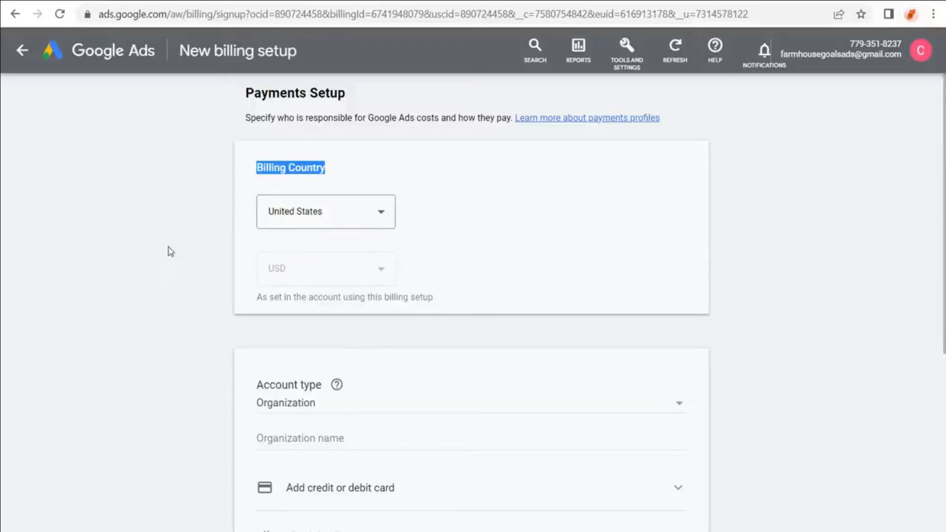
{"action": "scroll", "coordinate": [170, 251], "scroll_direction": "down", "scroll_amount": 3}
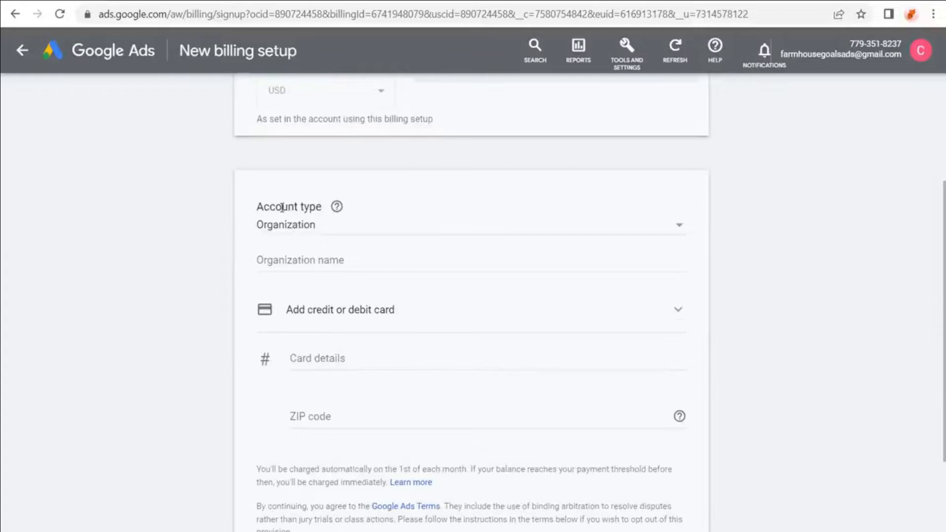
- Set the billing account type to Individual and clear the cardholder name
{"action": "left_click", "coordinate": [408, 223]}
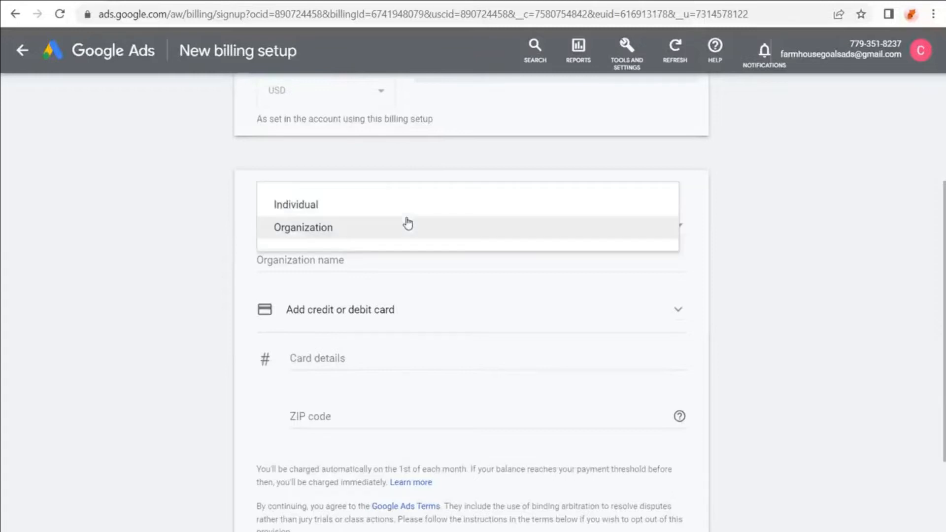
{"action": "left_click", "coordinate": [326, 210]}
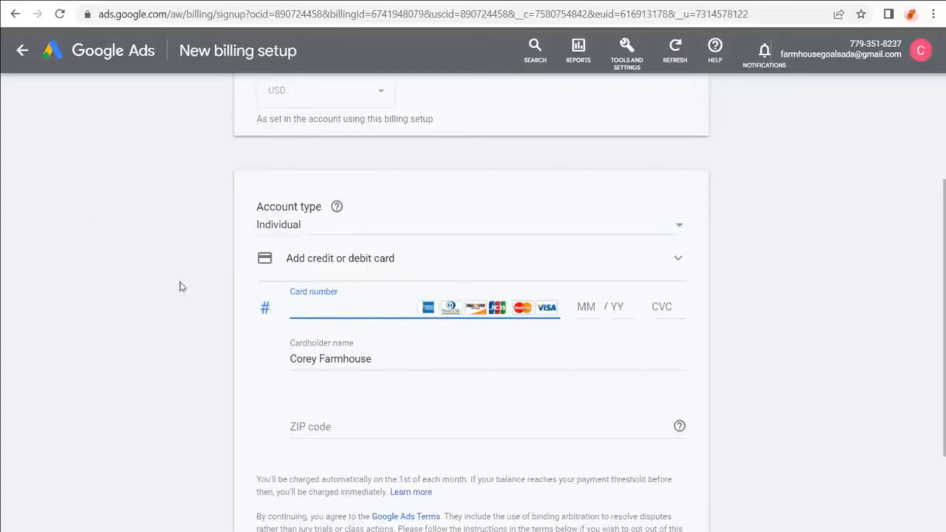
{"action": "left_click_drag", "start_coordinate": [410, 363], "coordinate": [269, 368]}
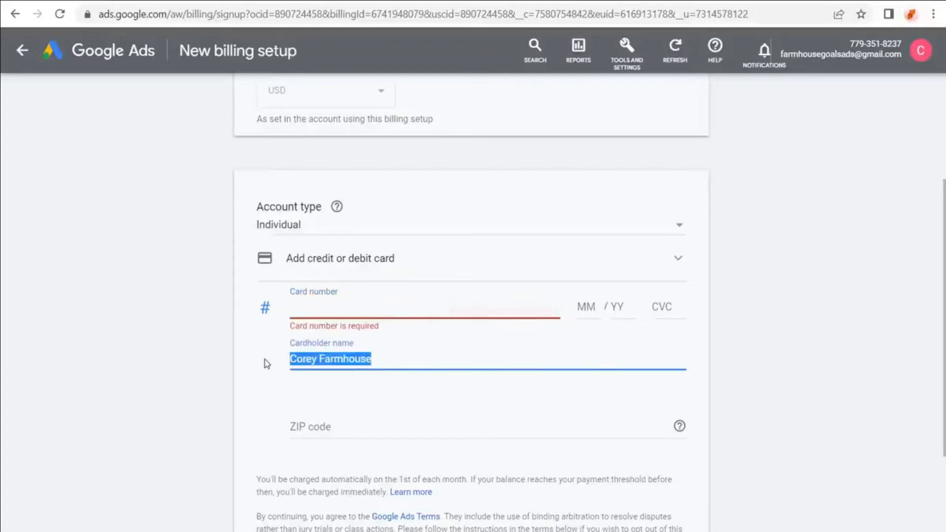
{"action": "key", "text": "BackSpace"}
{"action": "left_click", "coordinate": [149, 368]}
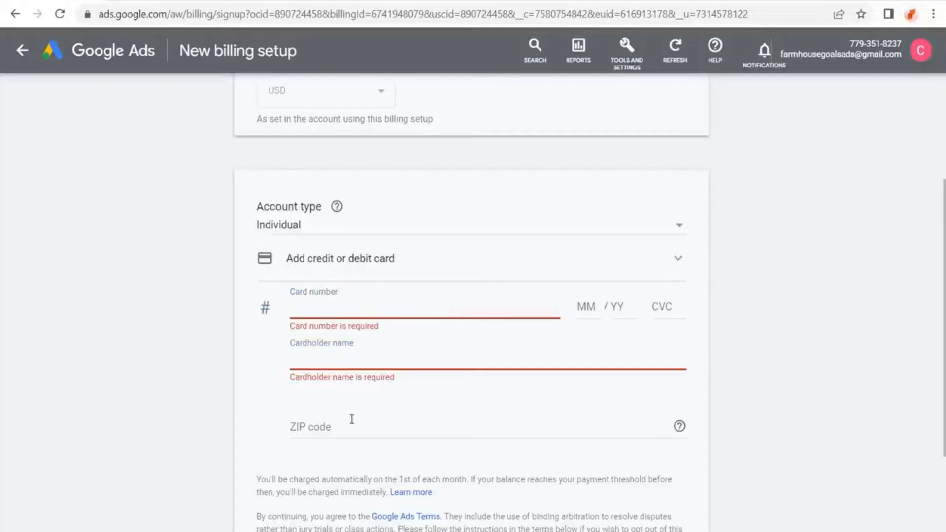
- Cancel the new billing setup after reviewing the automatic charge terms, and return to the account overview
{"action": "scroll", "coordinate": [132, 394], "scroll_direction": "down", "scroll_amount": 3}
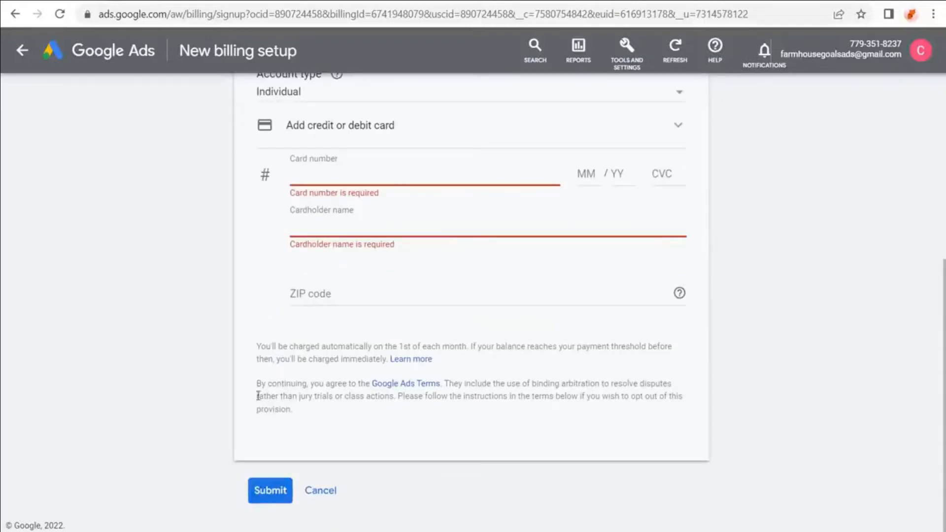
{"action": "left_click_drag", "start_coordinate": [260, 345], "coordinate": [458, 343]}
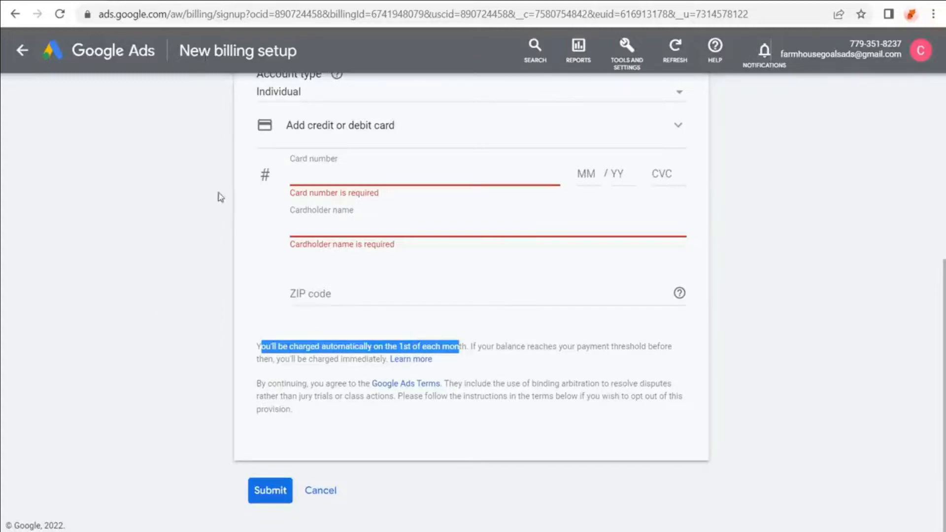
{"action": "left_click", "coordinate": [325, 493]}
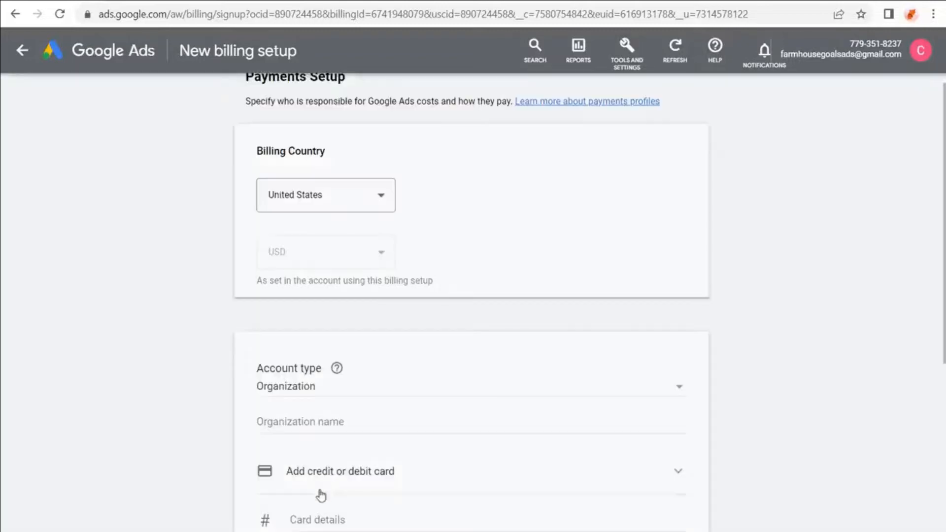
{"action": "left_click", "coordinate": [84, 52]}
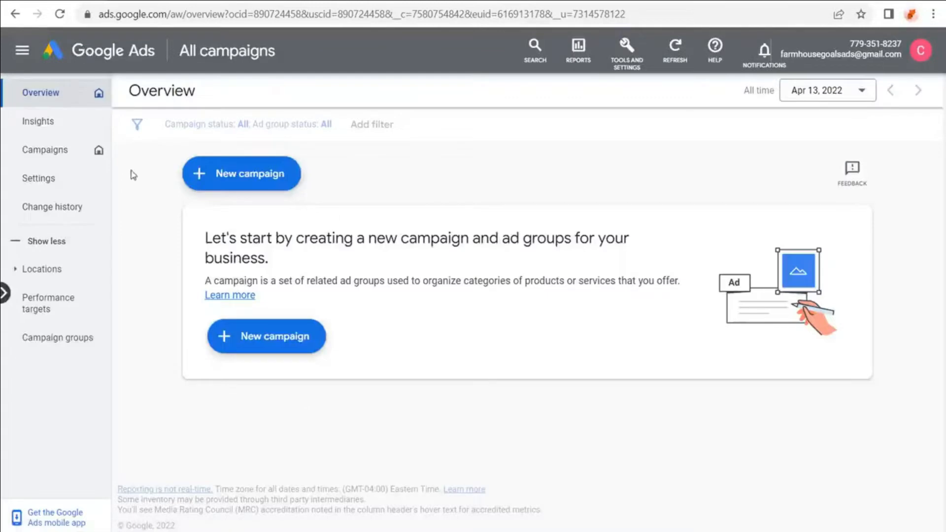
- Start a new campaign from the overview and choose Sales as its objective
{"action": "left_click_drag", "start_coordinate": [213, 242], "coordinate": [485, 239]}
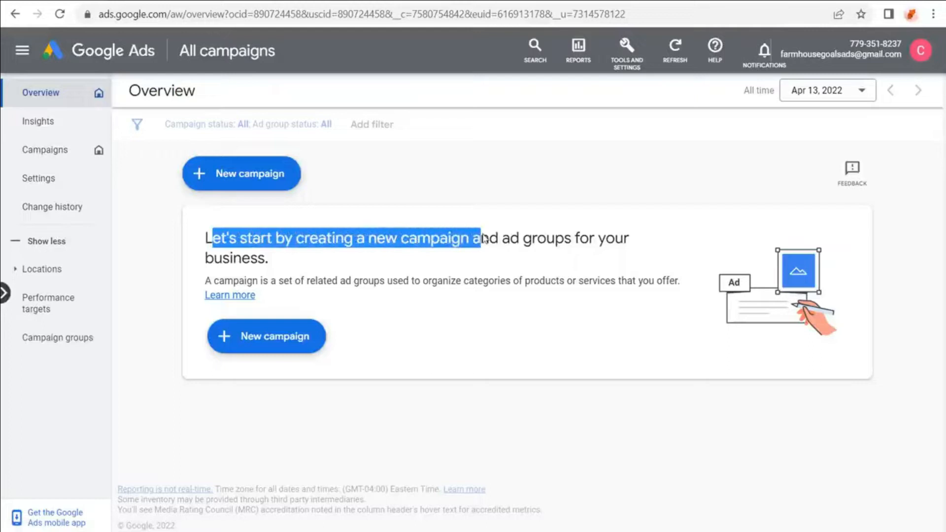
{"action": "left_click", "coordinate": [569, 240]}
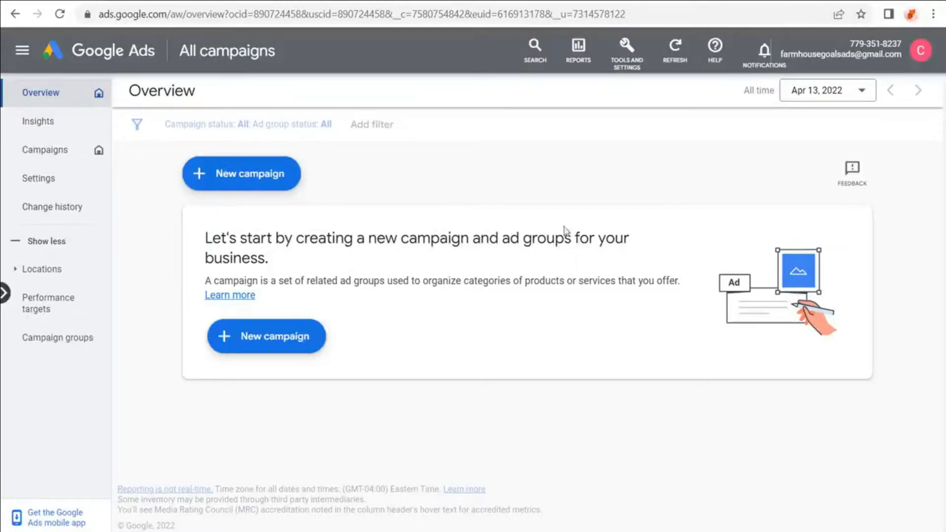
{"action": "left_click", "coordinate": [244, 346]}
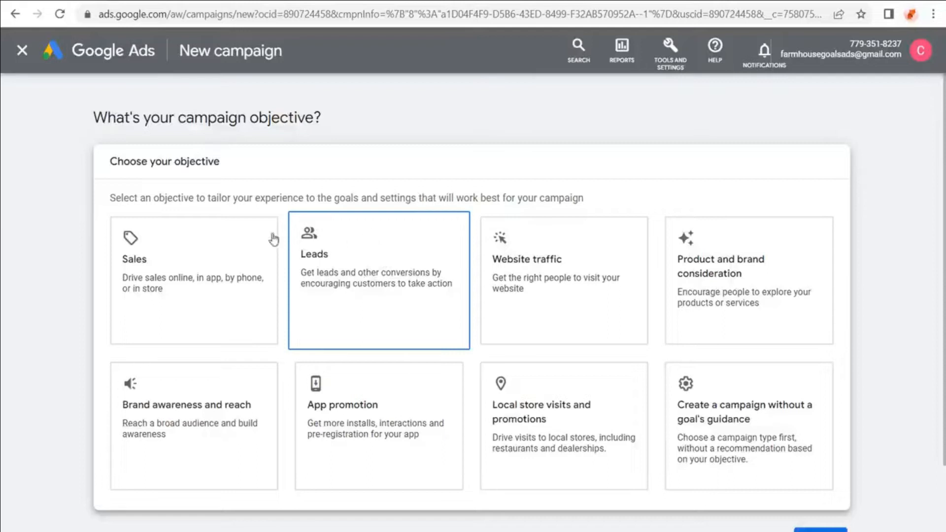
{"action": "left_click", "coordinate": [197, 248]}
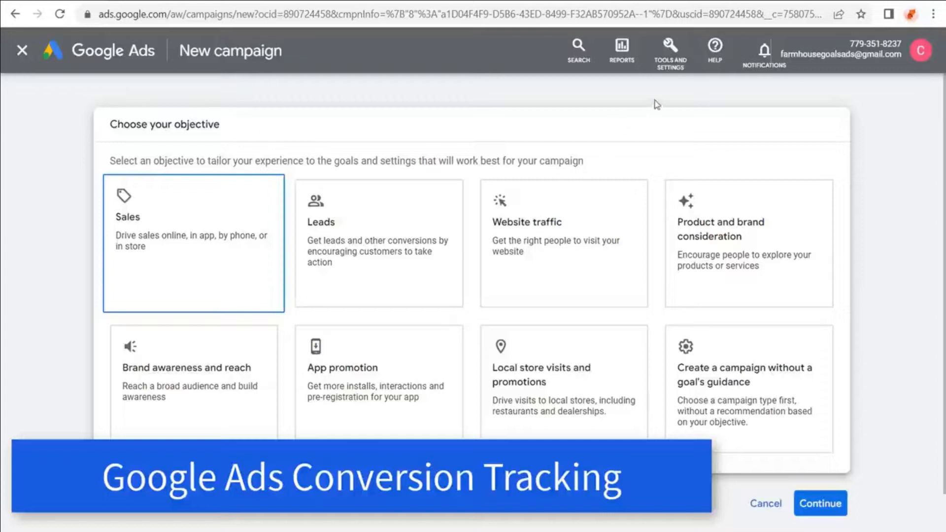
- Open the Conversions measurement page and read its introduction to conversion tracking
{"action": "left_click", "coordinate": [671, 49]}
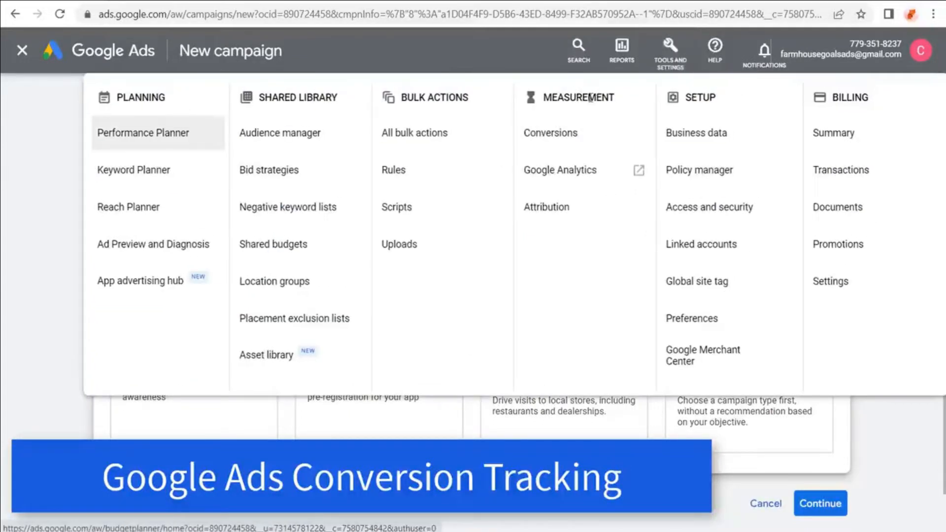
{"action": "left_click", "coordinate": [571, 141]}
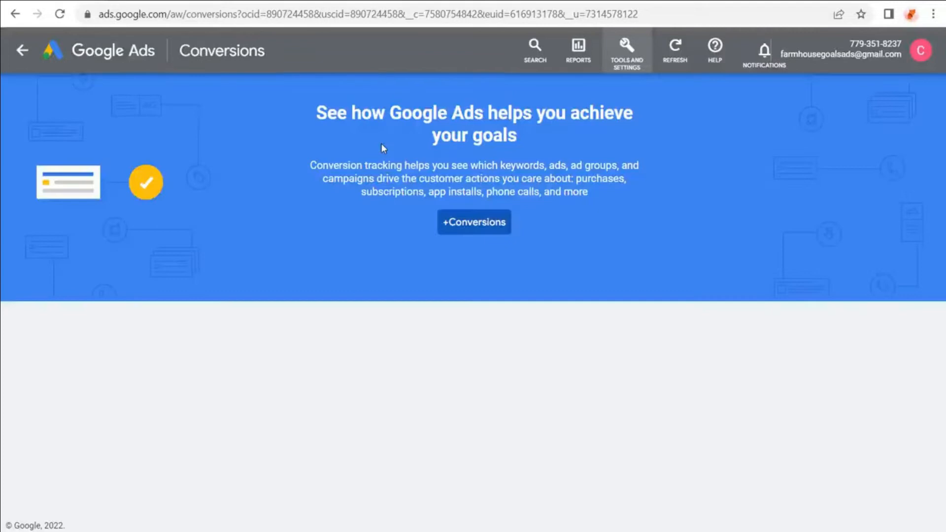
{"action": "left_click_drag", "start_coordinate": [318, 118], "coordinate": [559, 116]}
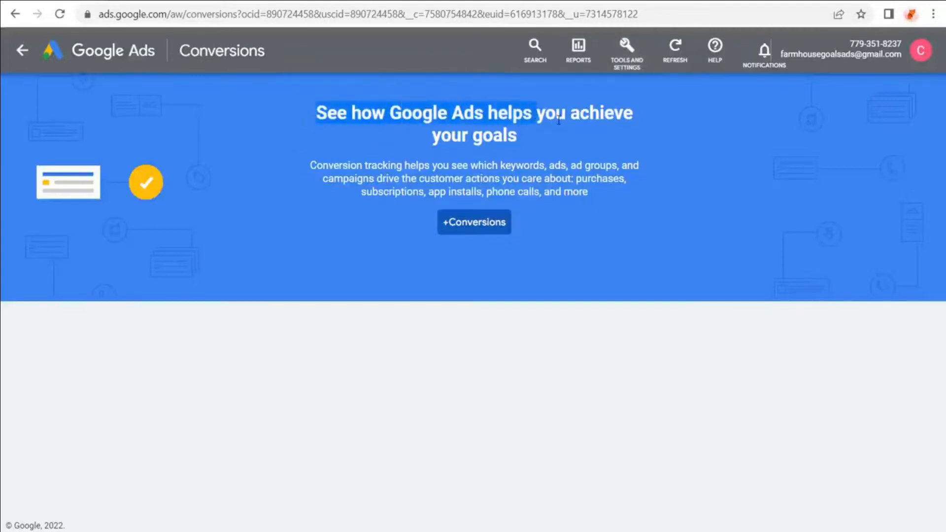
{"action": "left_click_drag", "start_coordinate": [405, 166], "coordinate": [485, 166]}
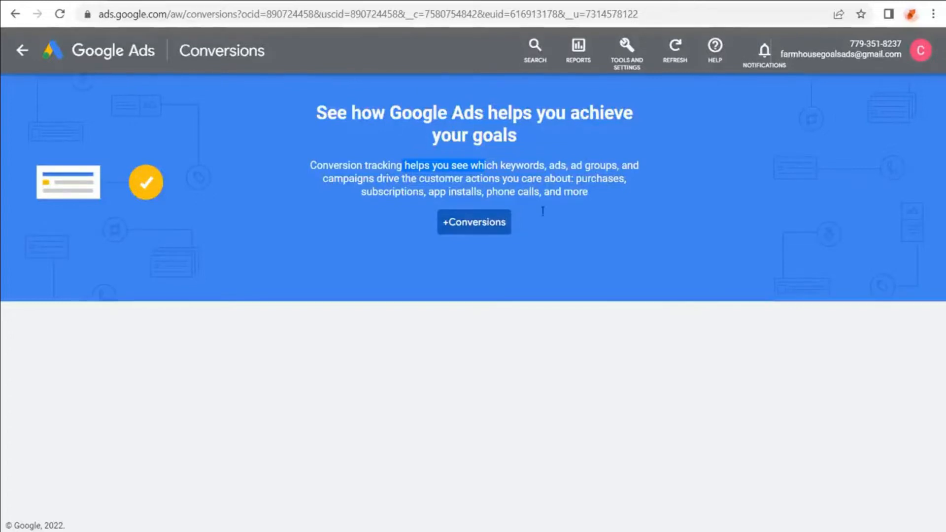
{"action": "left_click", "coordinate": [452, 117]}
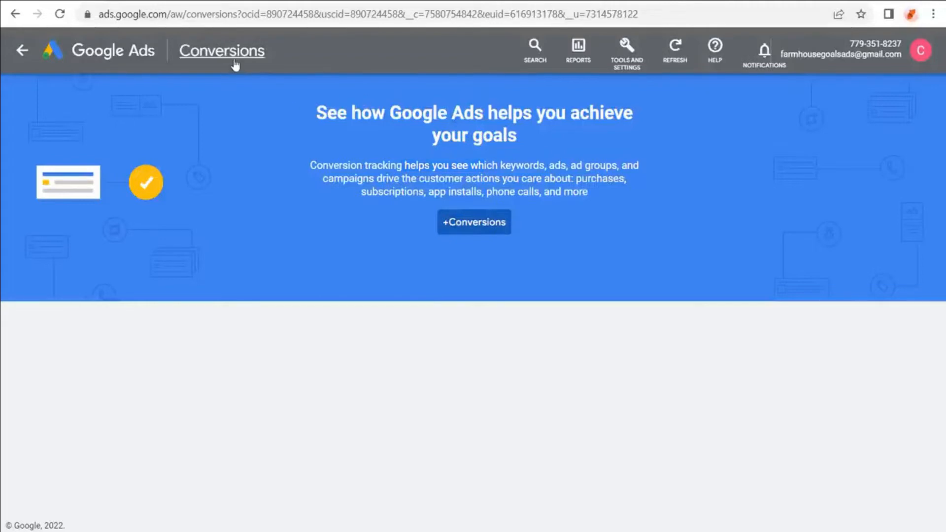
- Switch to Google Analytics and view the conversion events and existing events of the Farmhouse Goals - GA4 property
{"action": "left_click", "coordinate": [156, 0]}
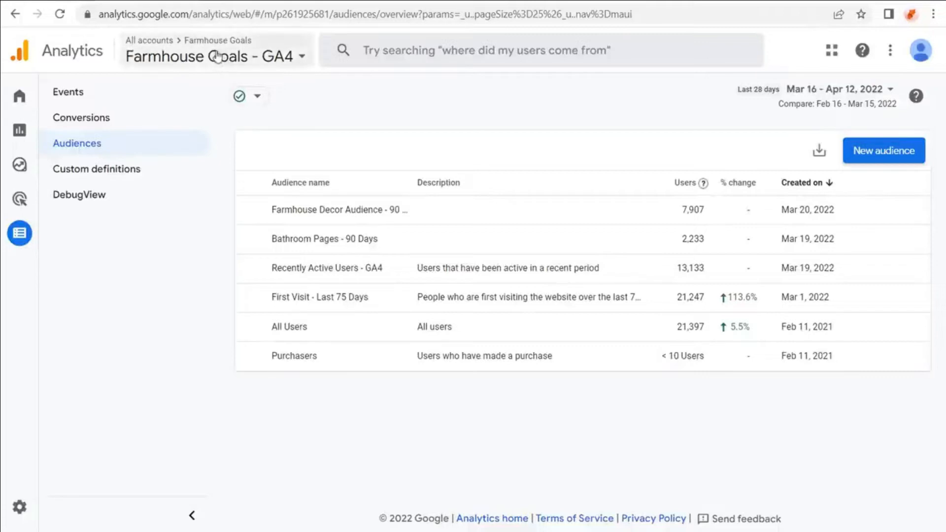
{"action": "left_click", "coordinate": [126, 117]}
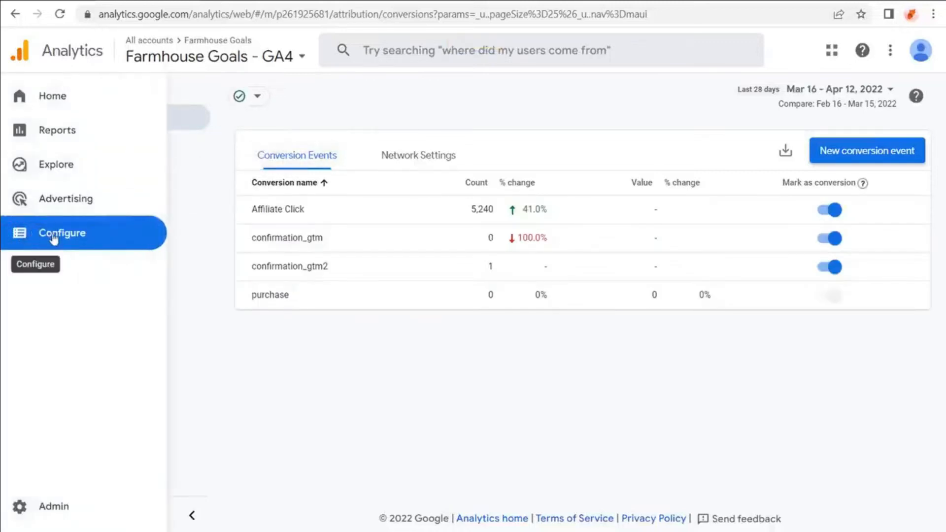
{"action": "left_click", "coordinate": [85, 242]}
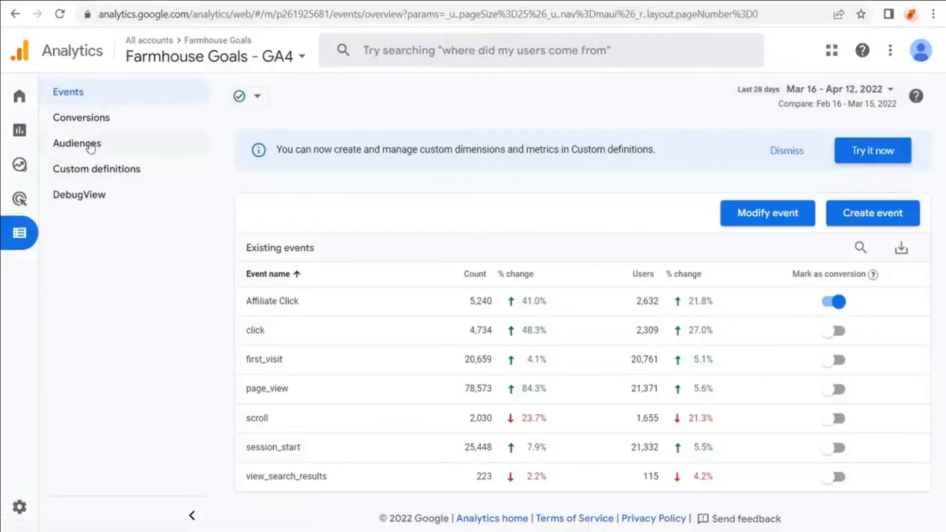
- View the property's conversion events in Analytics, and switch to Google Ads to open the Linked accounts page
{"action": "left_click", "coordinate": [123, 123]}
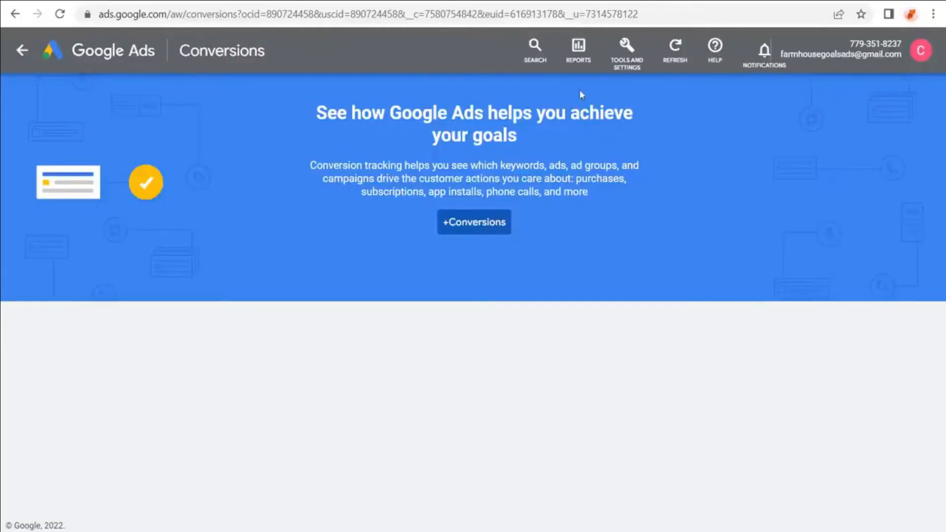
{"action": "left_click", "coordinate": [625, 49]}
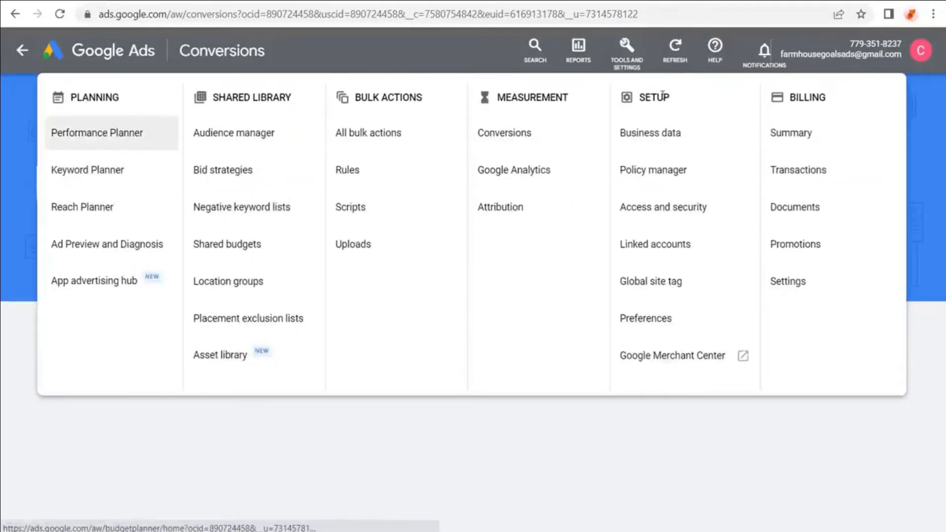
{"action": "left_click", "coordinate": [666, 248]}
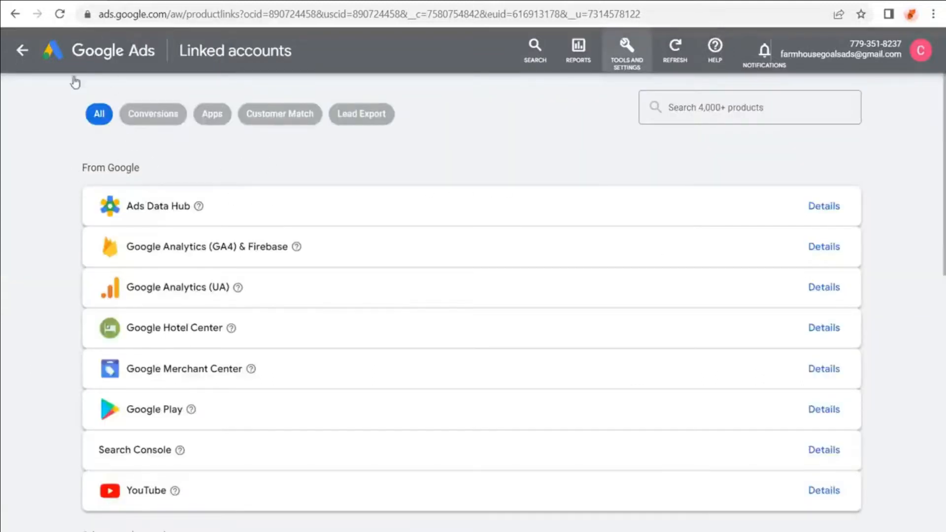
{"action": "scroll", "coordinate": [59, 285], "scroll_direction": "down", "scroll_amount": 2}
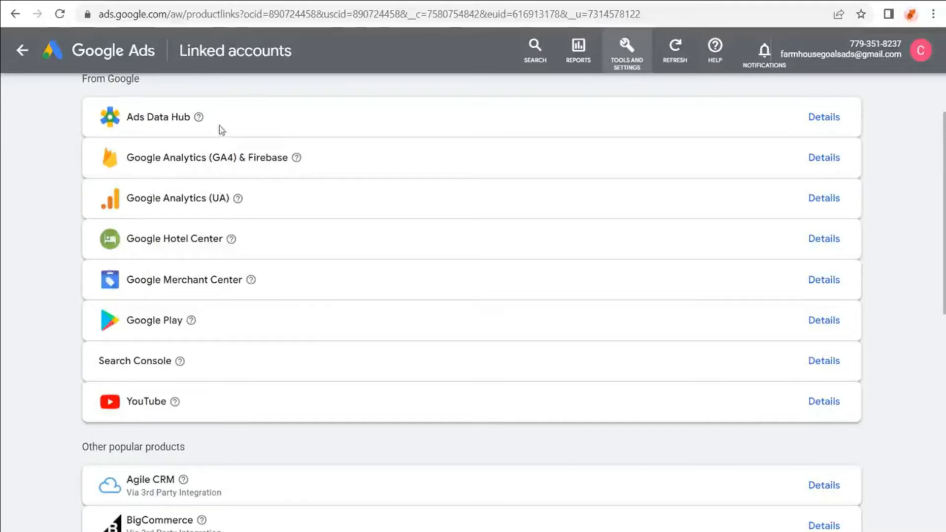
- Switch to the WordPress admin to look through the store's product categories, and return to the Google Ads linked accounts
{"action": "left_click", "coordinate": [162, 0]}
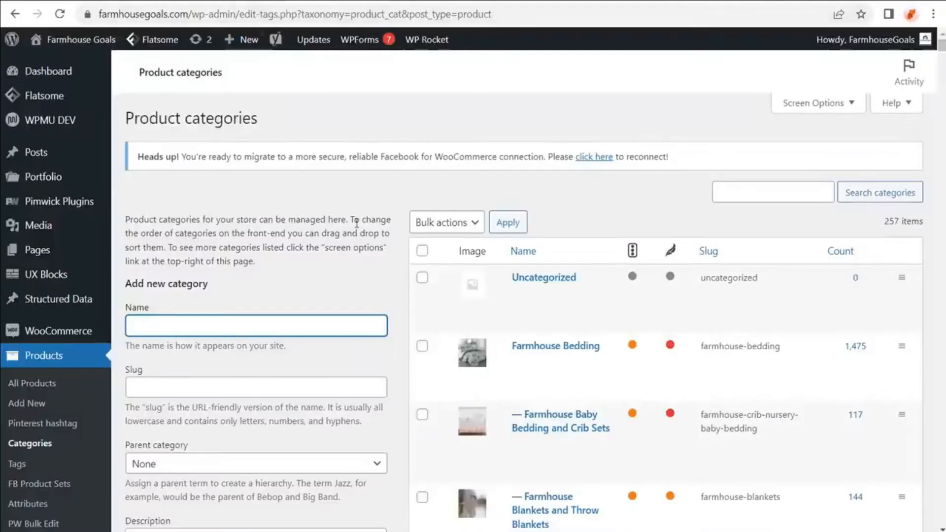
{"action": "scroll", "coordinate": [403, 252], "scroll_direction": "down", "scroll_amount": 5}
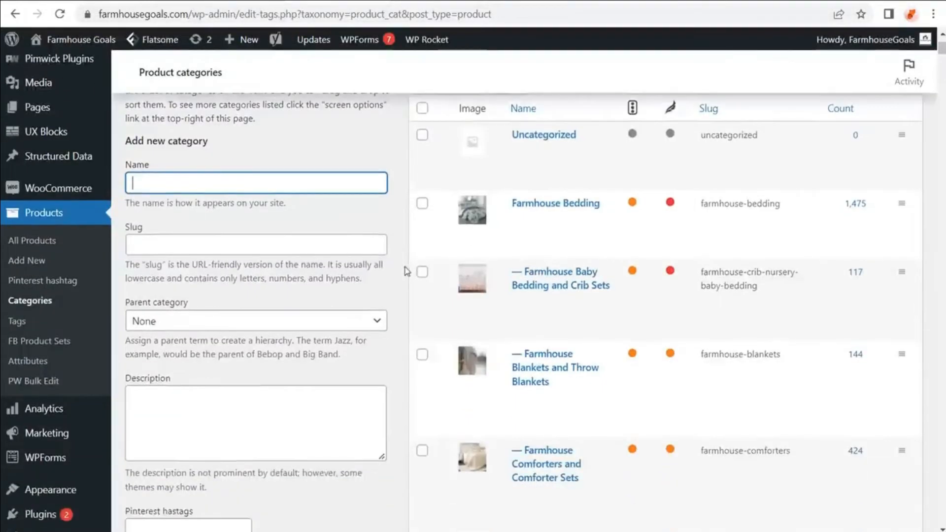
{"action": "scroll", "coordinate": [403, 254], "scroll_direction": "down", "scroll_amount": 4}
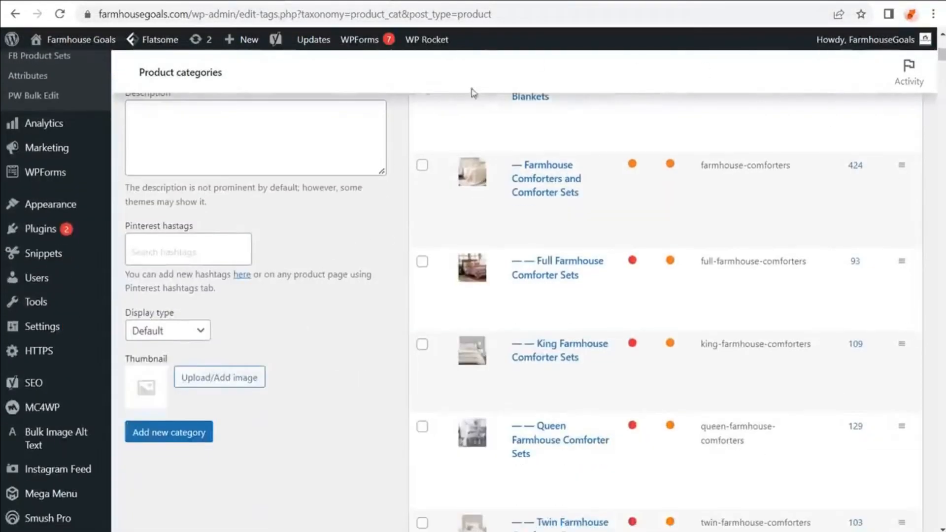
{"action": "scroll", "coordinate": [379, 239], "scroll_direction": "up", "scroll_amount": 9}
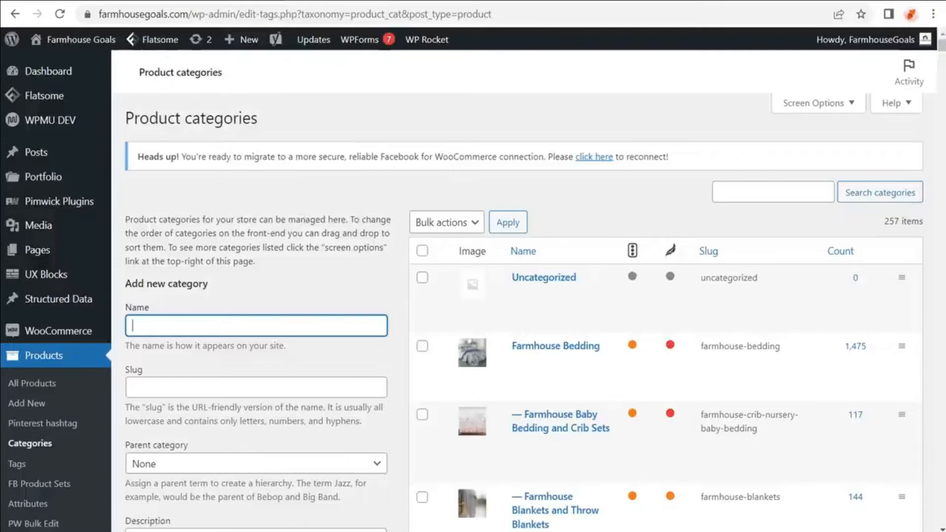
{"action": "left_click", "coordinate": [111, 1]}
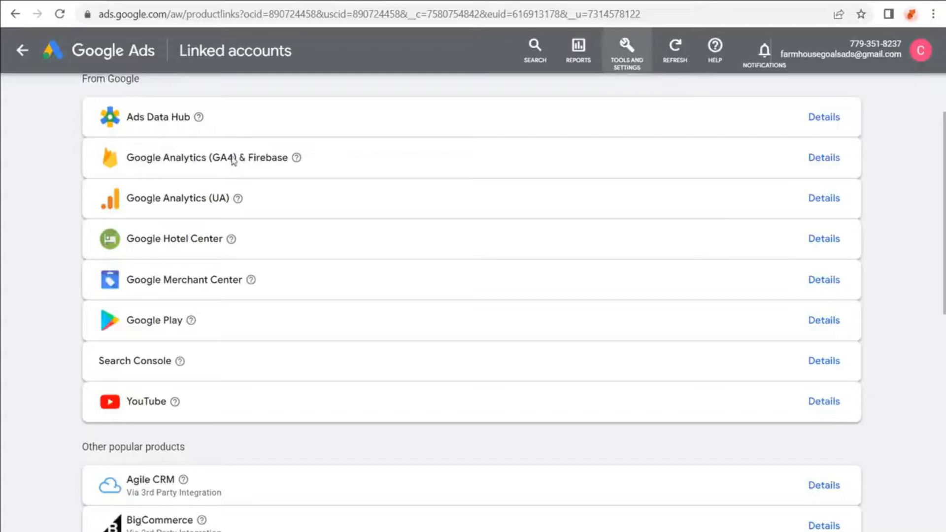
- Switch to Google Analytics and check the Farmhouse Goals account access management to see which user has direct permissions
{"action": "left_click", "coordinate": [159, 1]}
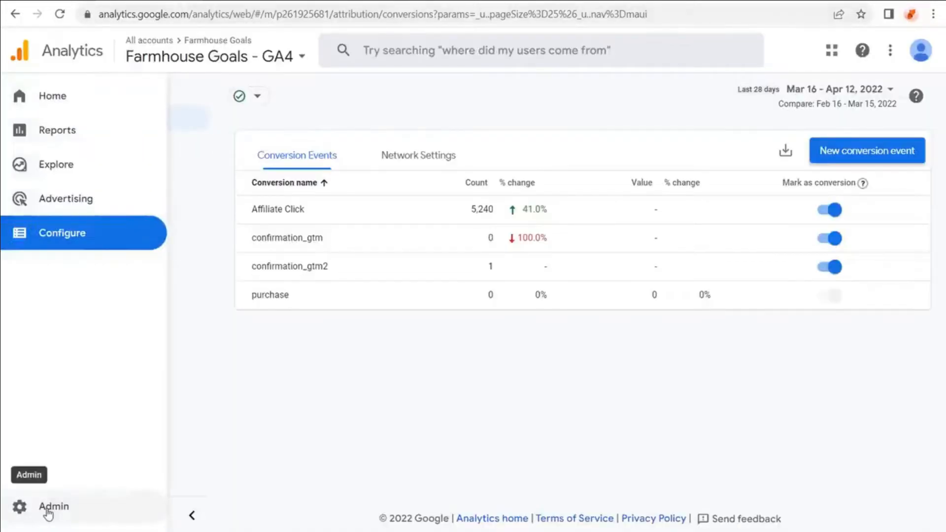
{"action": "left_click", "coordinate": [38, 513]}
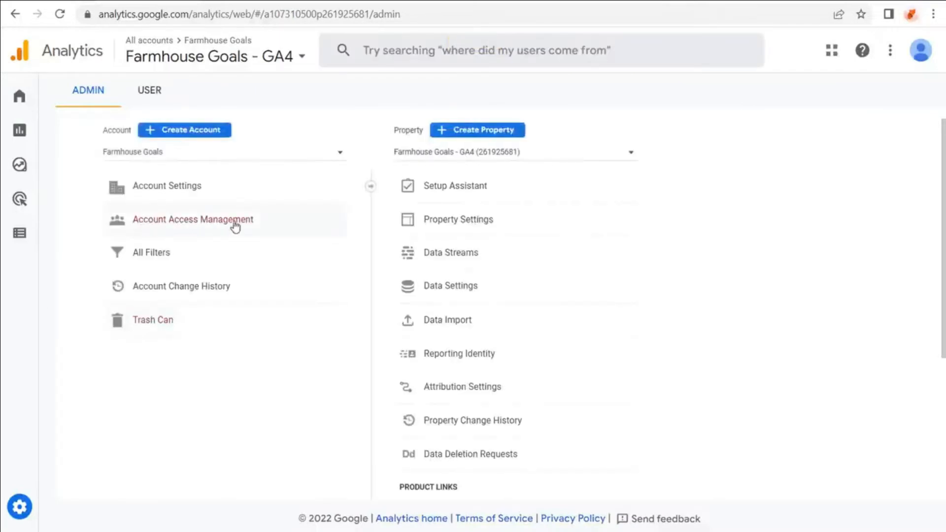
{"action": "left_click", "coordinate": [177, 224]}
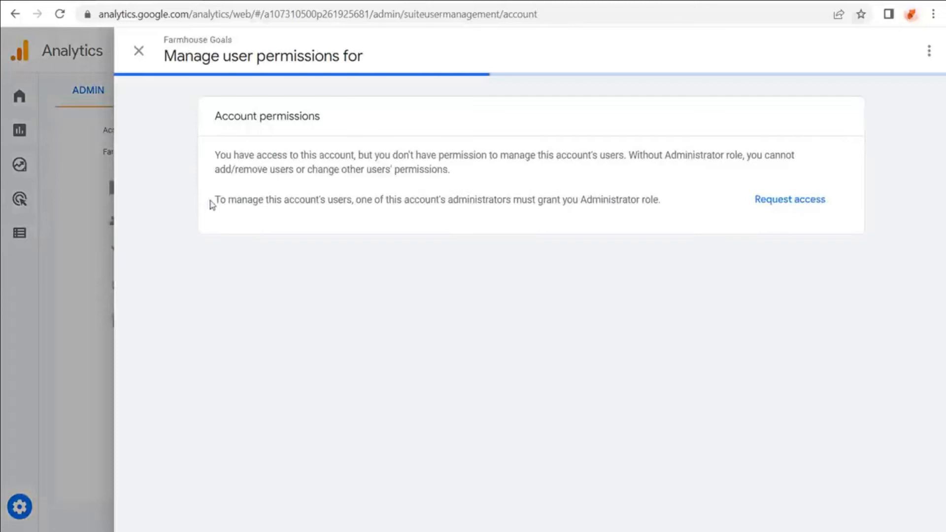
{"action": "left_click_drag", "start_coordinate": [270, 277], "coordinate": [399, 300]}
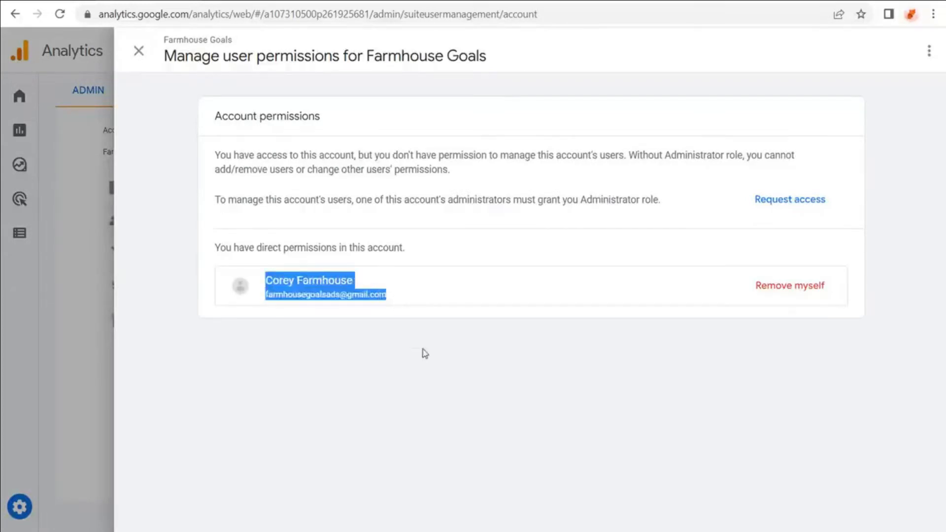
{"action": "left_click", "coordinate": [331, 168]}
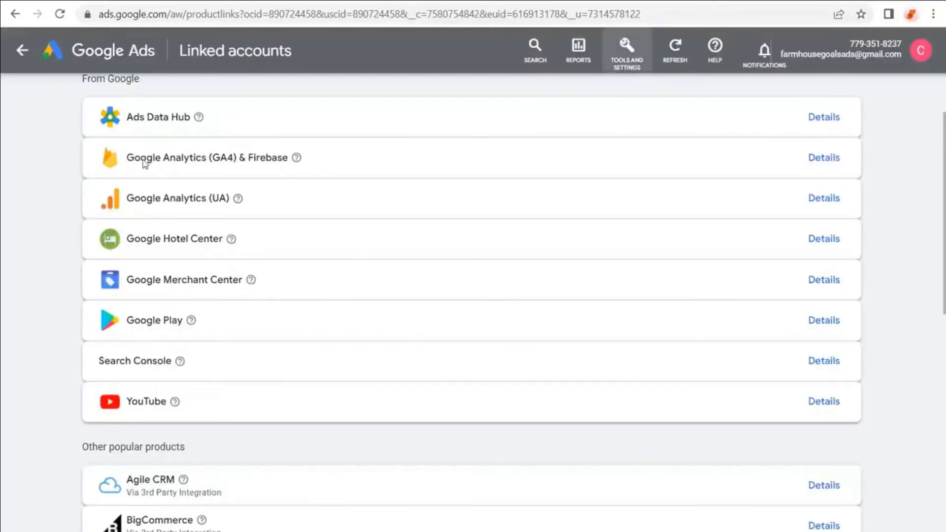
- In Google Ads, open the Google Analytics (GA4) & Firebase link details and turn on auto-tagging
{"action": "left_click", "coordinate": [831, 163]}
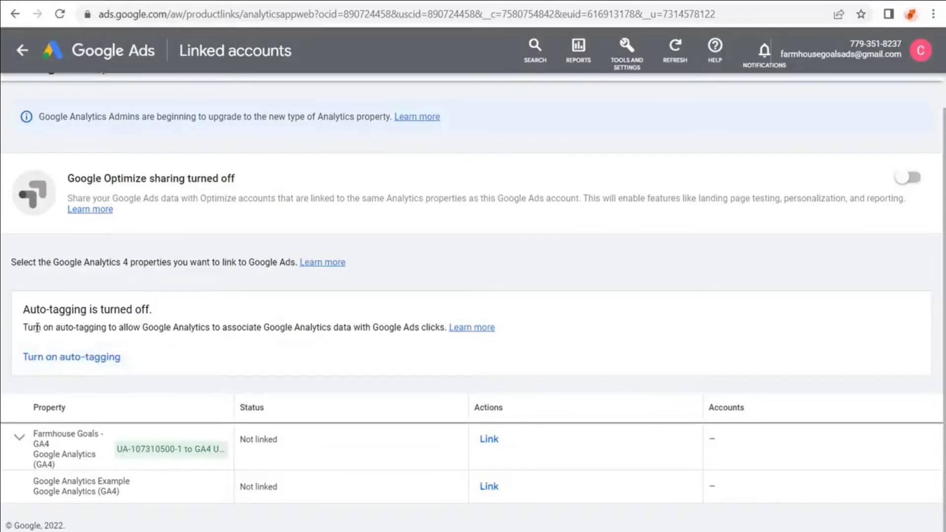
{"action": "left_click_drag", "start_coordinate": [44, 327], "coordinate": [248, 326]}
{"action": "left_click", "coordinate": [319, 333]}
{"action": "left_click", "coordinate": [58, 362]}
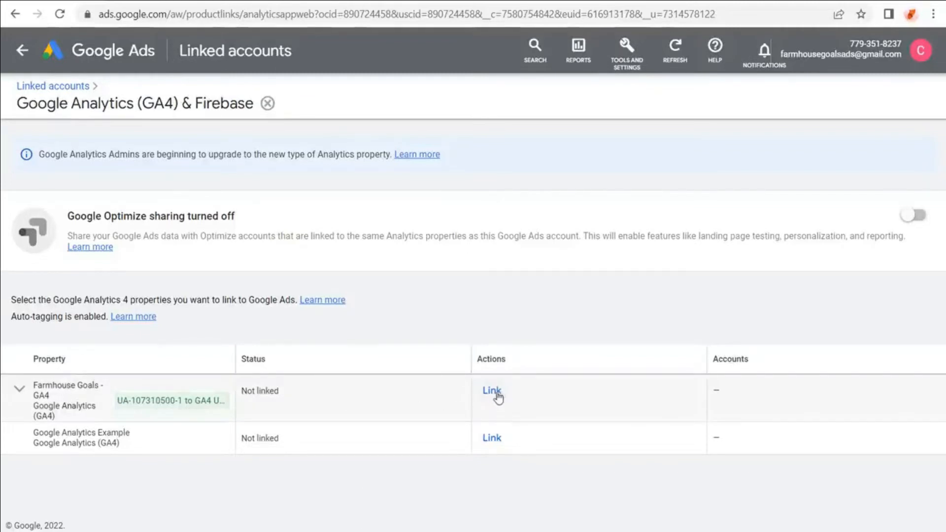
- Link the Farmhouse Goals - GA4 property to Google Ads with the import of Google Analytics audiences turned on
{"action": "left_click", "coordinate": [493, 392]}
{"action": "left_click_drag", "start_coordinate": [366, 271], "coordinate": [511, 266]}
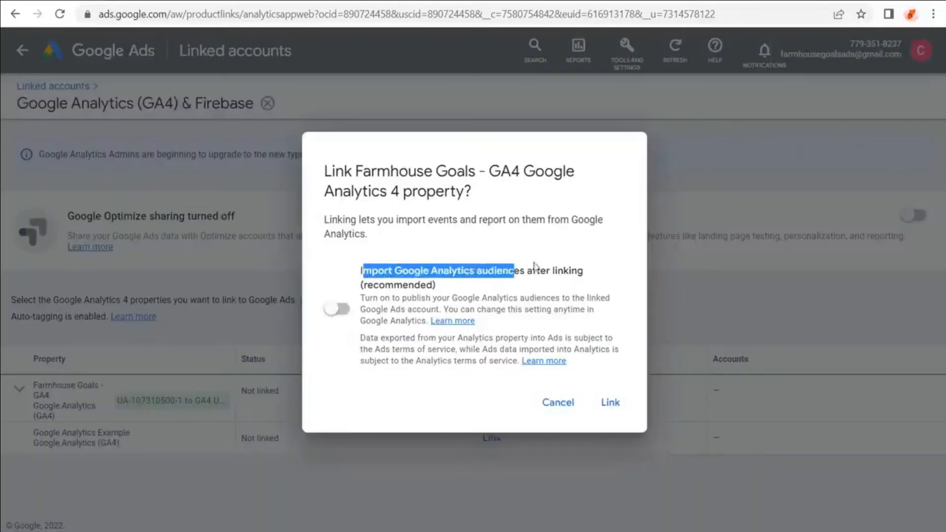
{"action": "left_click", "coordinate": [583, 268]}
{"action": "left_click", "coordinate": [345, 309]}
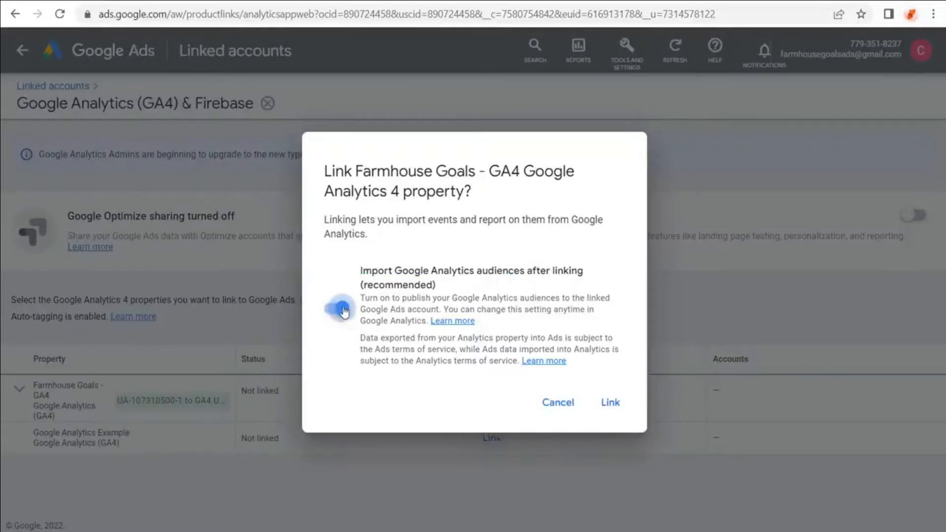
{"action": "left_click", "coordinate": [613, 404]}
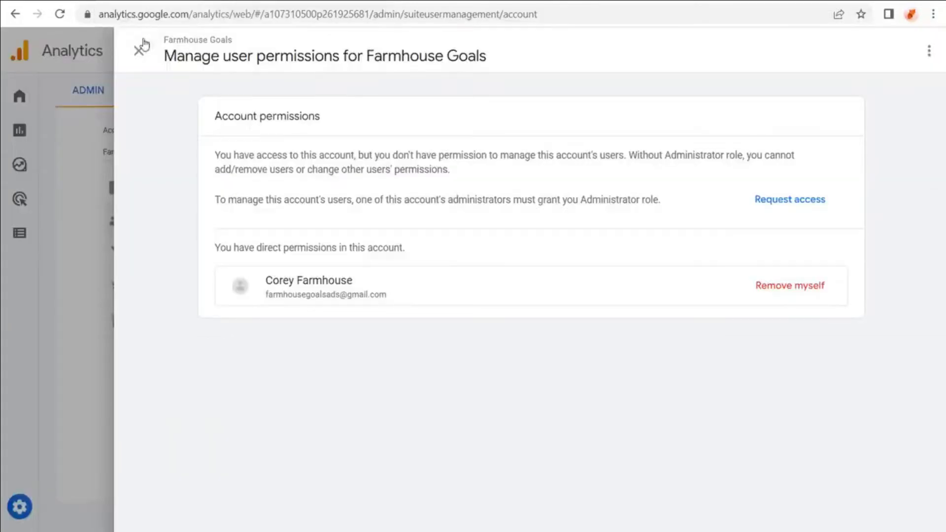
- Switch to Google Analytics, close the user permissions, and review the property's existing events and conversion events
{"action": "left_click", "coordinate": [143, 41]}
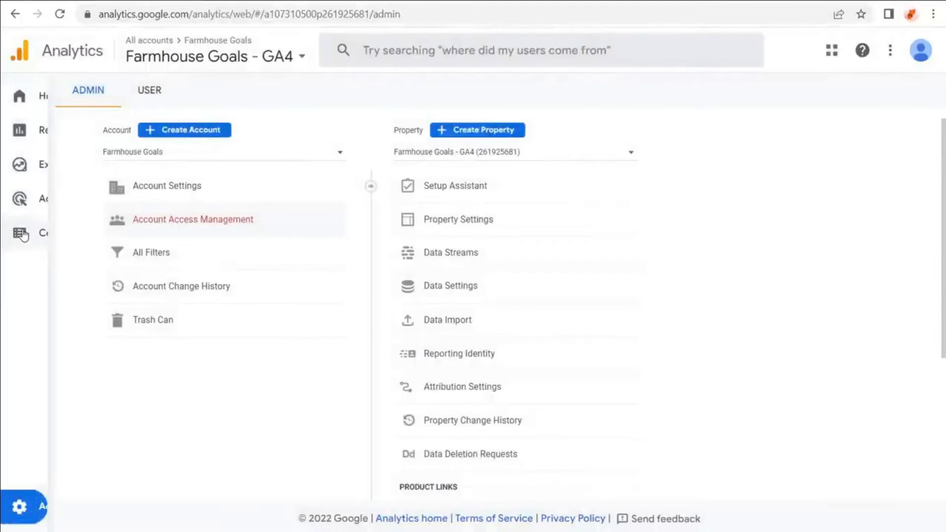
{"action": "left_click", "coordinate": [59, 232]}
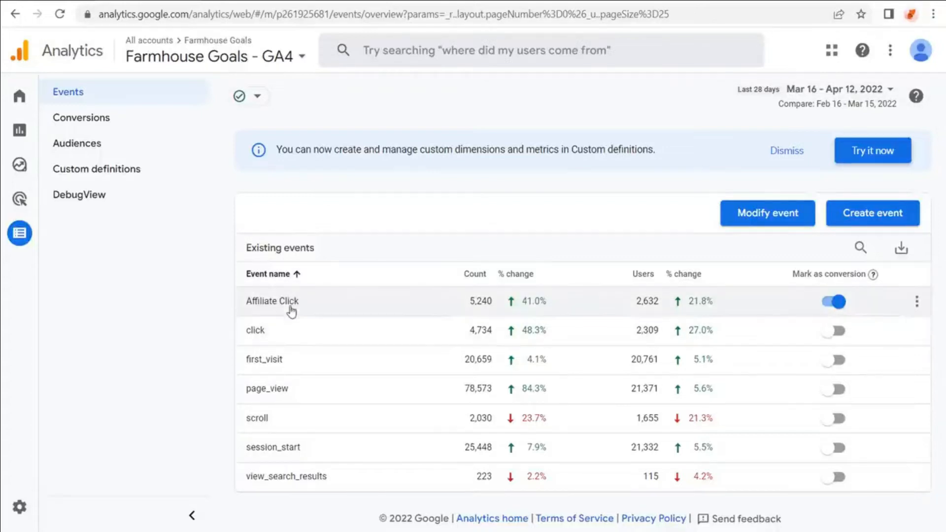
{"action": "left_click", "coordinate": [129, 119]}
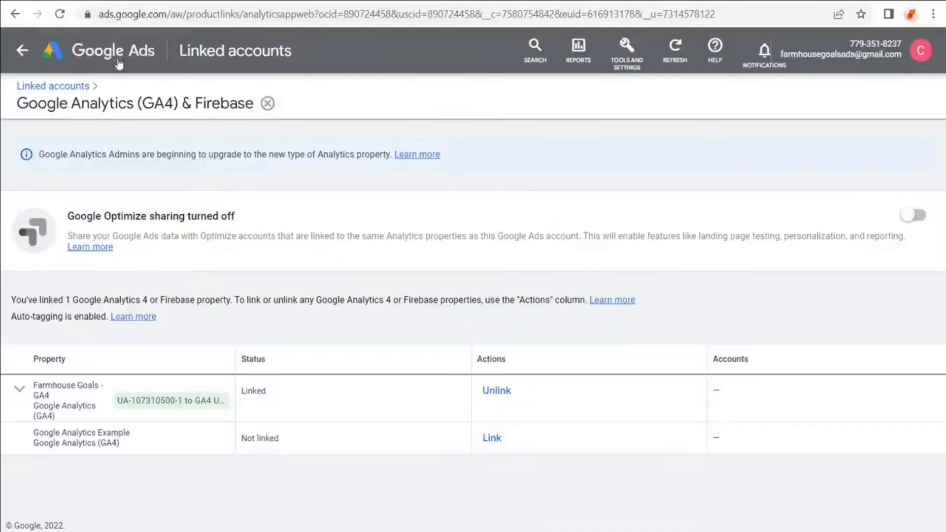
- In Google Ads, start a new conversion action that imports web conversions from Google Analytics 4 properties
{"action": "left_click", "coordinate": [619, 46]}
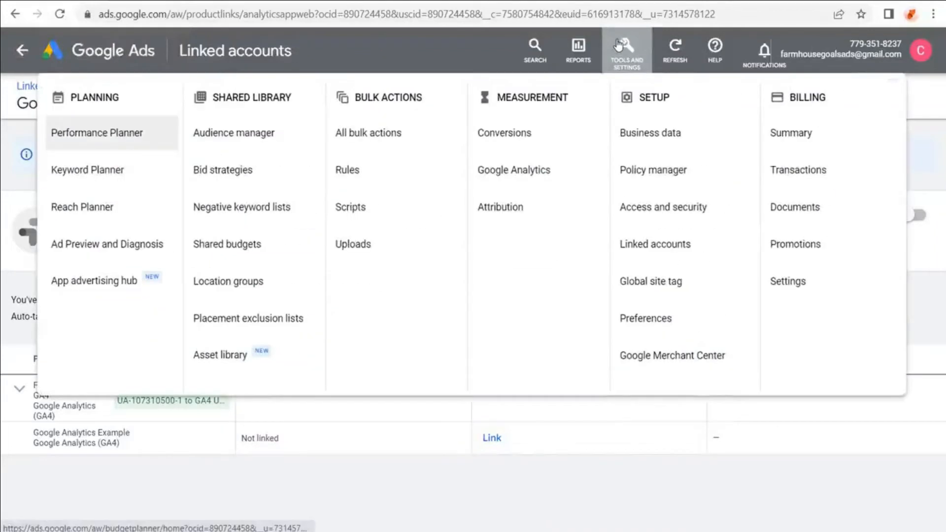
{"action": "left_click", "coordinate": [526, 135]}
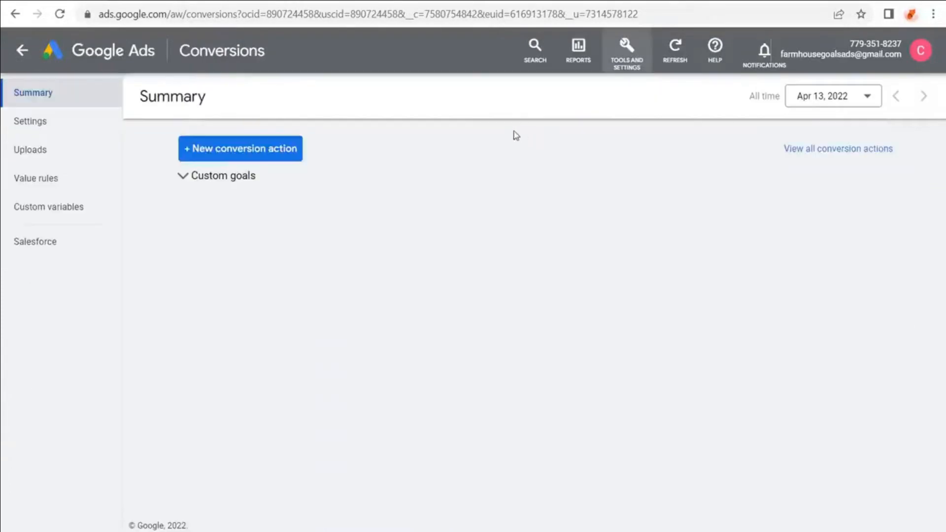
{"action": "left_click", "coordinate": [200, 157]}
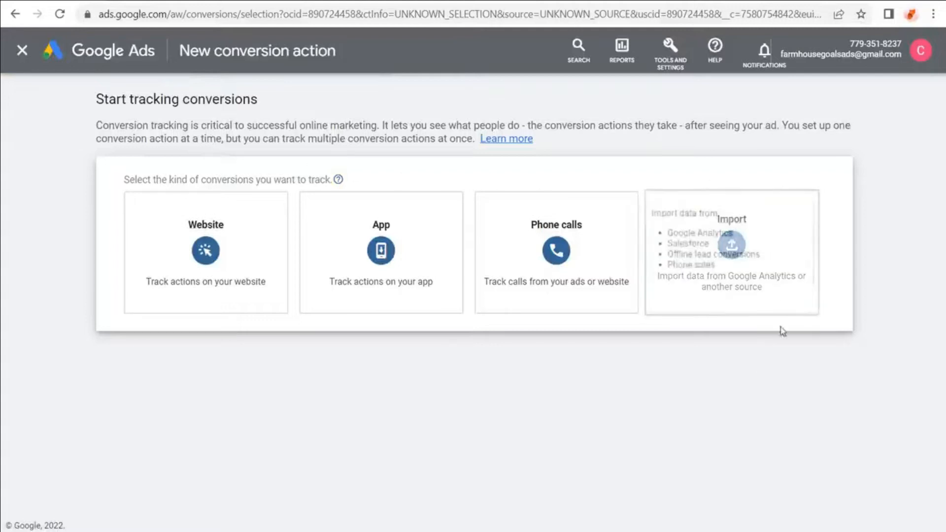
{"action": "left_click", "coordinate": [767, 265]}
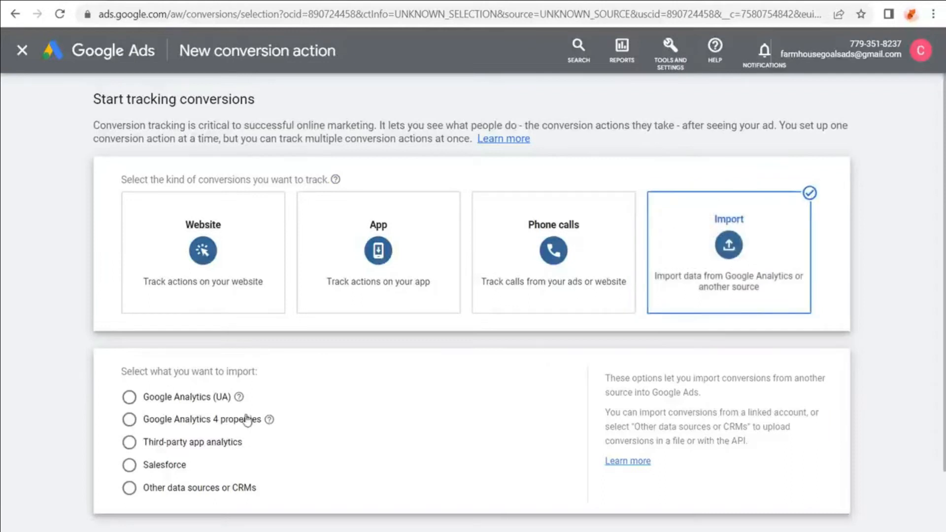
{"action": "left_click", "coordinate": [129, 419]}
{"action": "left_click", "coordinate": [157, 469]}
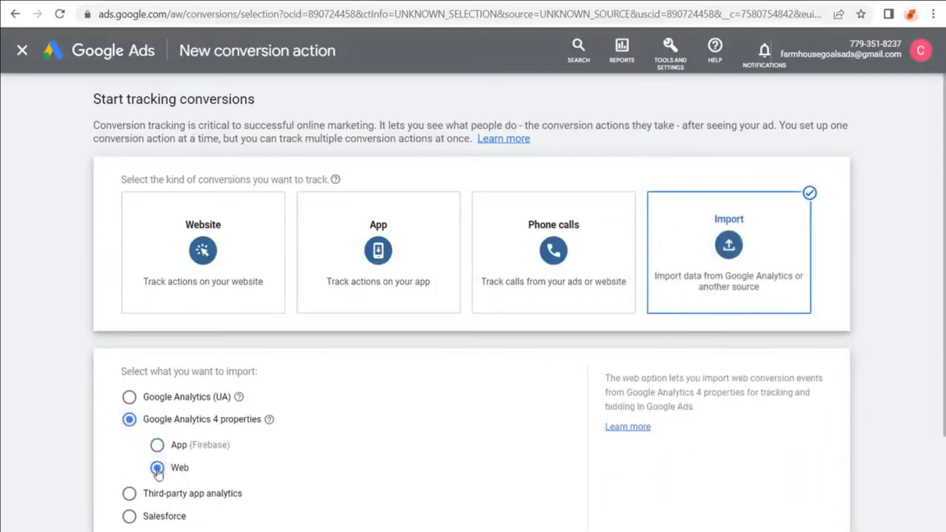
{"action": "scroll", "coordinate": [375, 423], "scroll_direction": "down", "scroll_amount": 3}
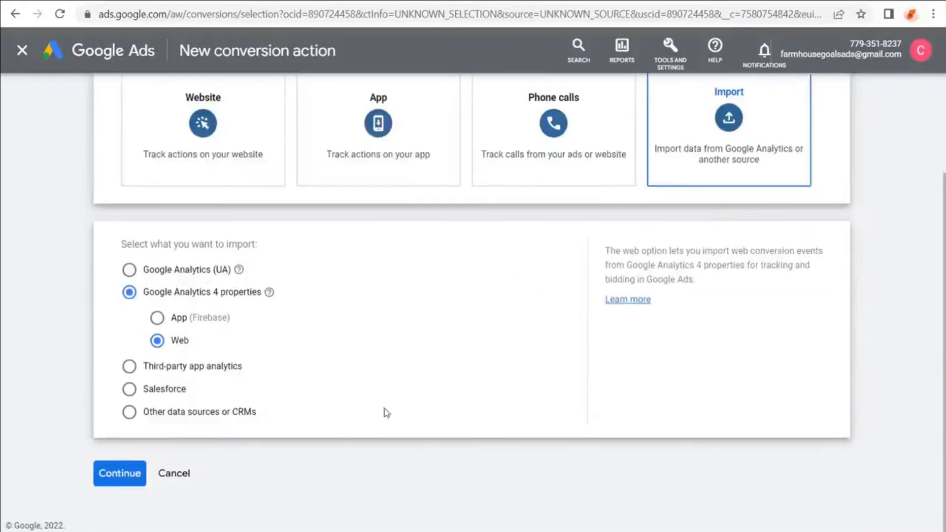
{"action": "left_click", "coordinate": [129, 478]}
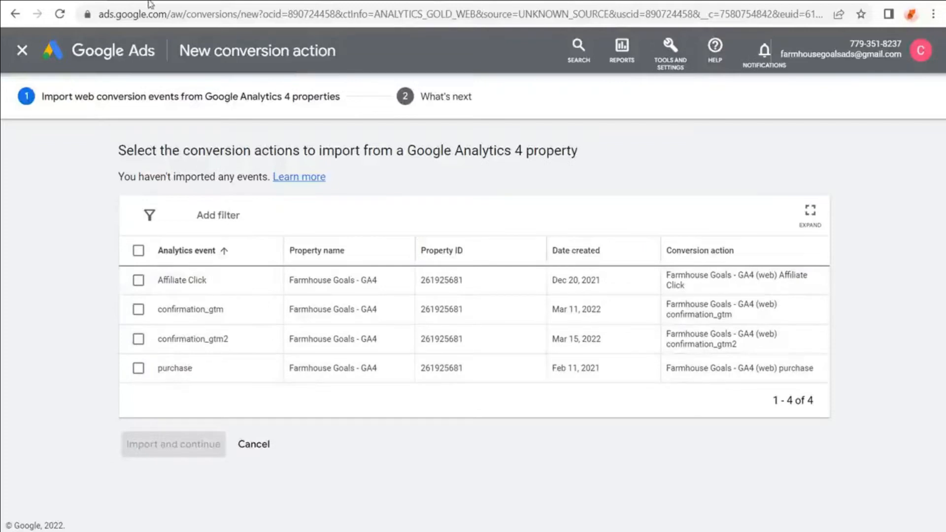
- Check the conversion events in Analytics and import the Affiliate Click event into Google Ads as a conversion action
{"action": "left_click", "coordinate": [131, 0]}
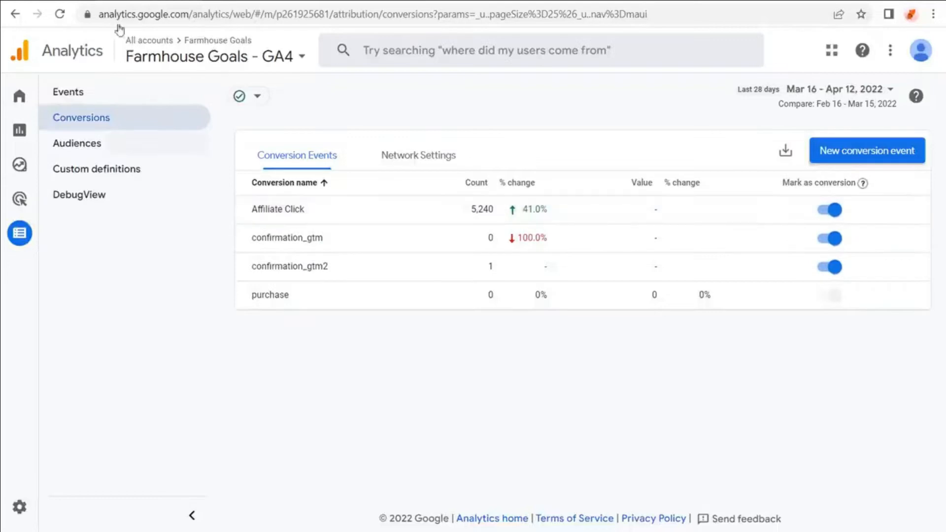
{"action": "left_click", "coordinate": [58, 1]}
{"action": "left_click", "coordinate": [138, 280]}
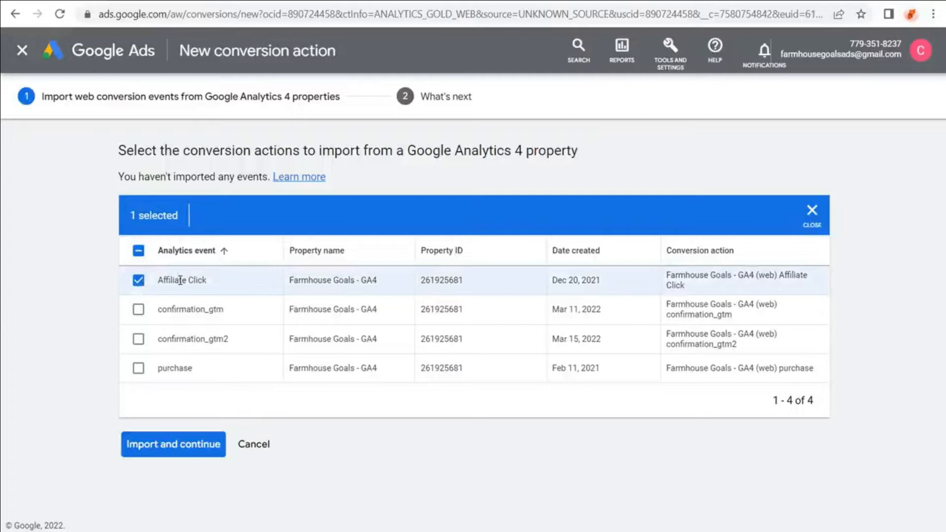
{"action": "left_click", "coordinate": [202, 447]}
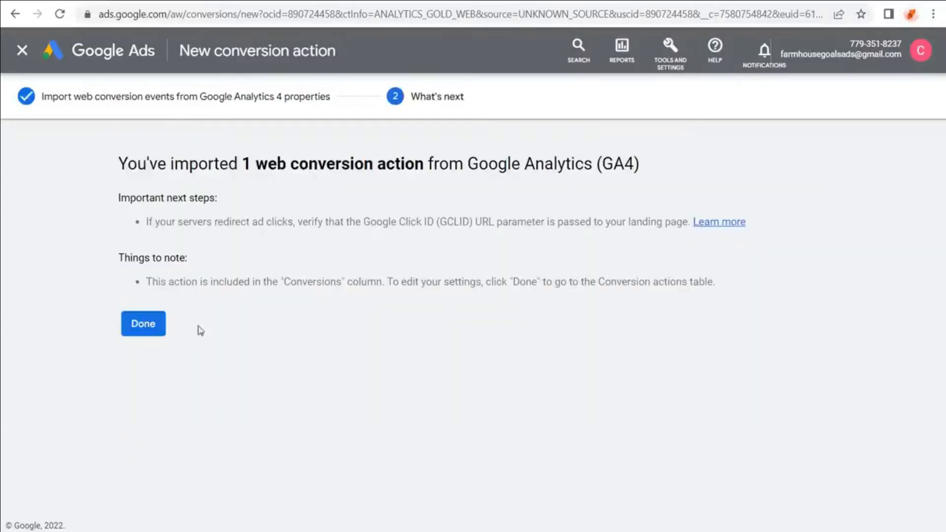
- Read the notes on the imported conversion action and finish the import to return to the conversions summary
{"action": "left_click_drag", "start_coordinate": [120, 257], "coordinate": [376, 283]}
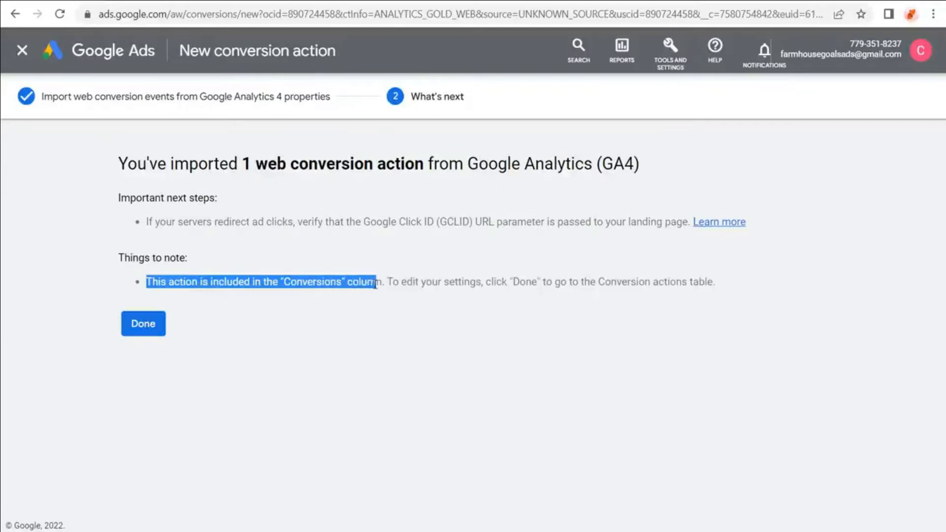
{"action": "left_click", "coordinate": [395, 284]}
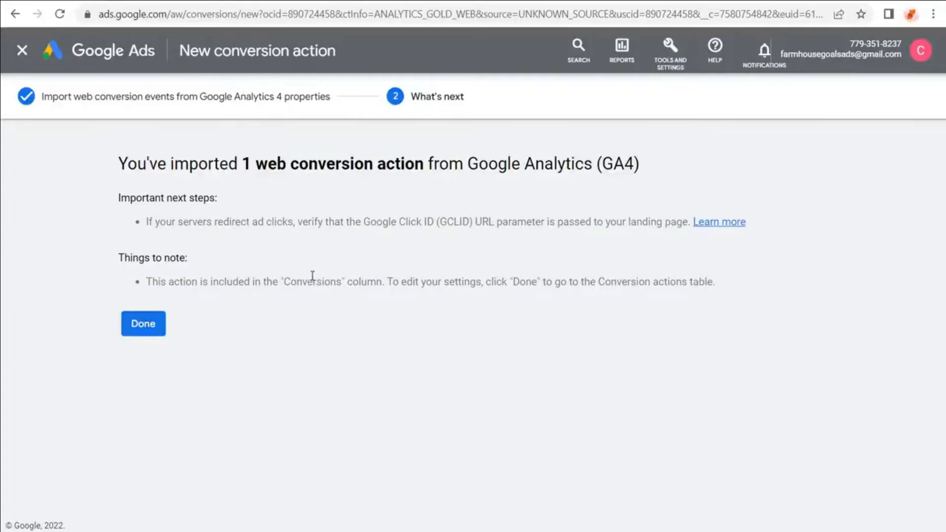
{"action": "left_click", "coordinate": [143, 324]}
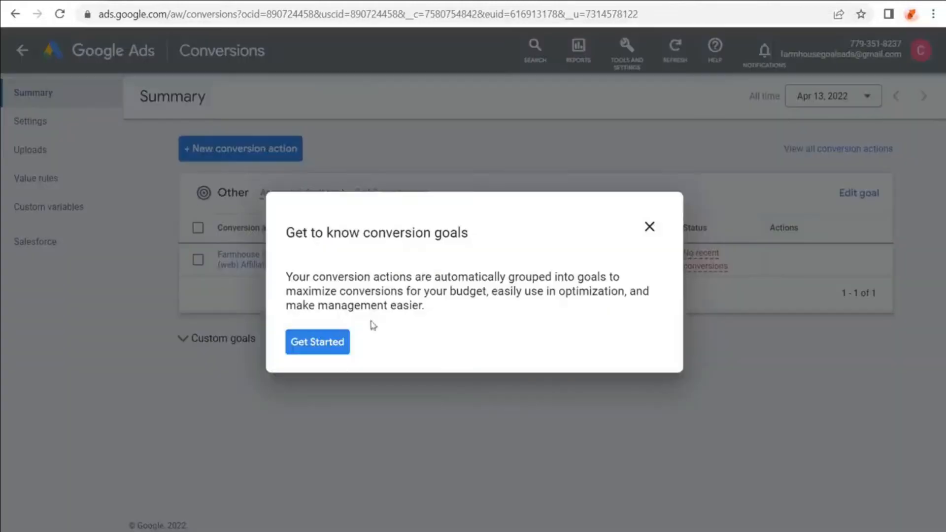
- Dismiss the conversion goals guide and open the settings of the Affiliate Click conversion action for editing
{"action": "left_click", "coordinate": [649, 227]}
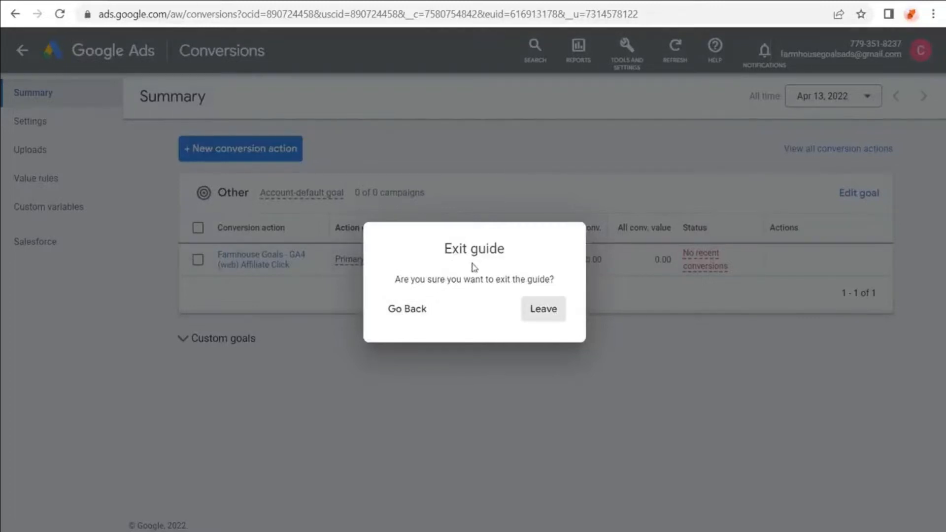
{"action": "left_click", "coordinate": [551, 317]}
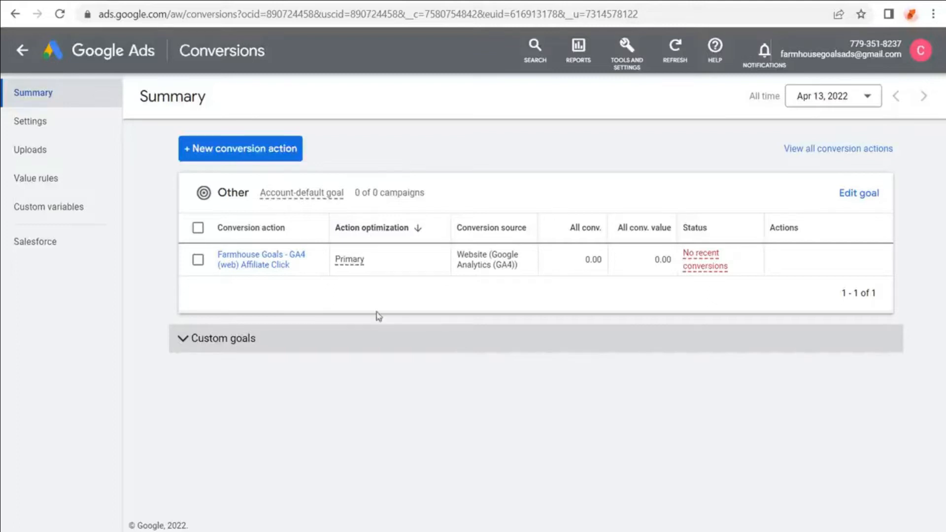
{"action": "left_click", "coordinate": [260, 259]}
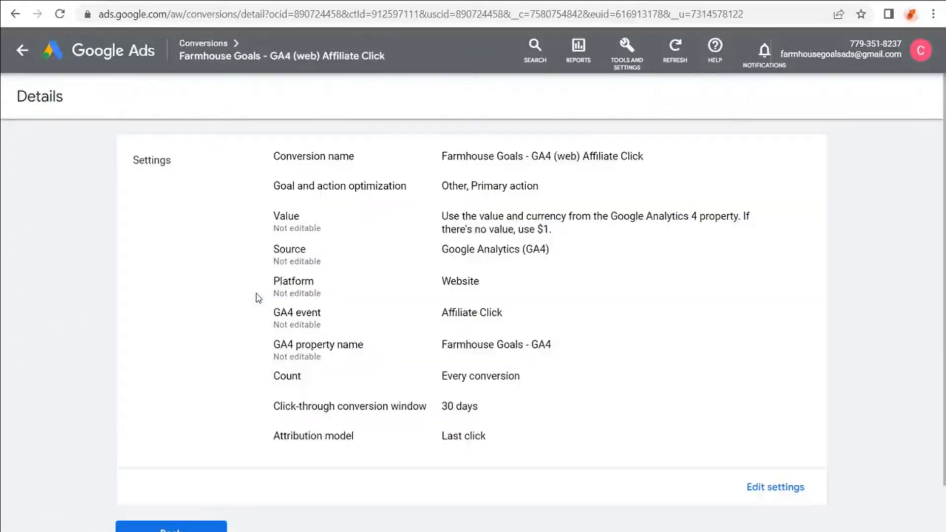
{"action": "left_click", "coordinate": [779, 489]}
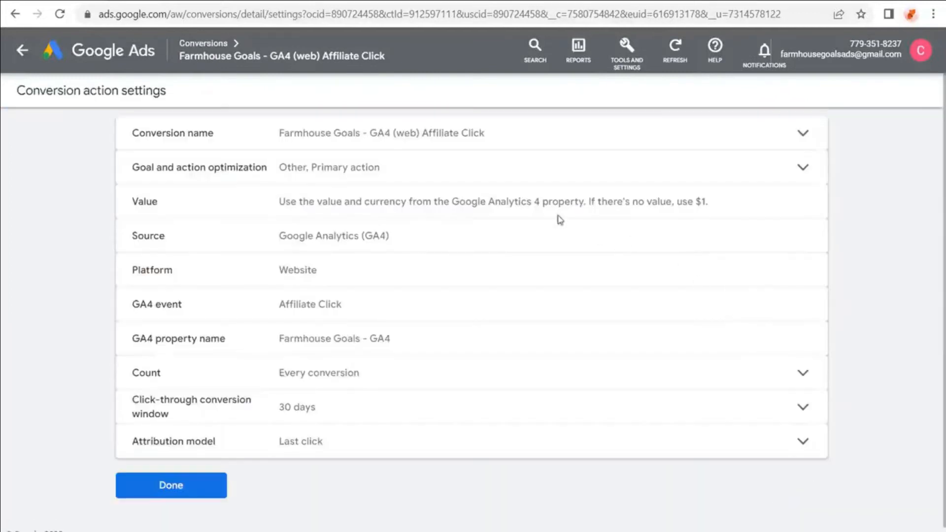
- Review the goal categories available for the conversion action, keep Other selected, and collapse the goal and action optimization setting
{"action": "left_click", "coordinate": [460, 172]}
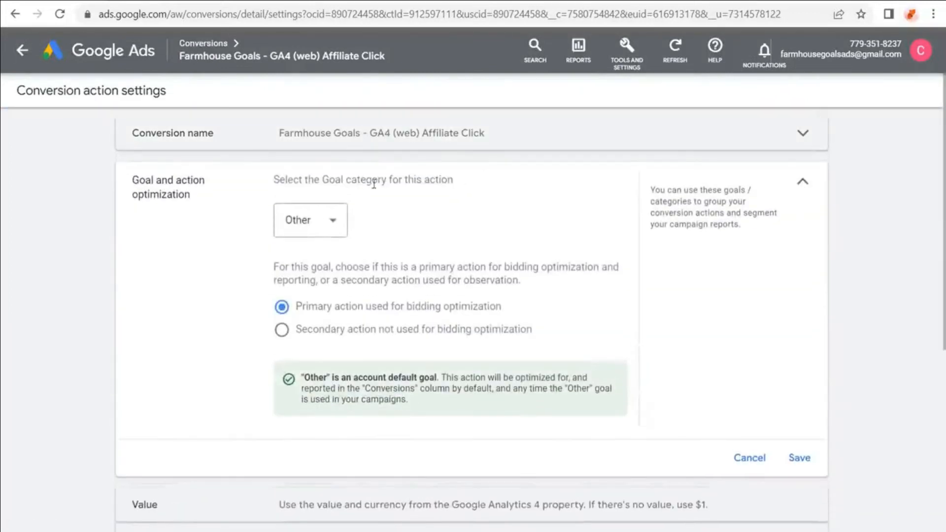
{"action": "left_click", "coordinate": [338, 220]}
{"action": "scroll", "coordinate": [343, 396], "scroll_direction": "up", "scroll_amount": 4}
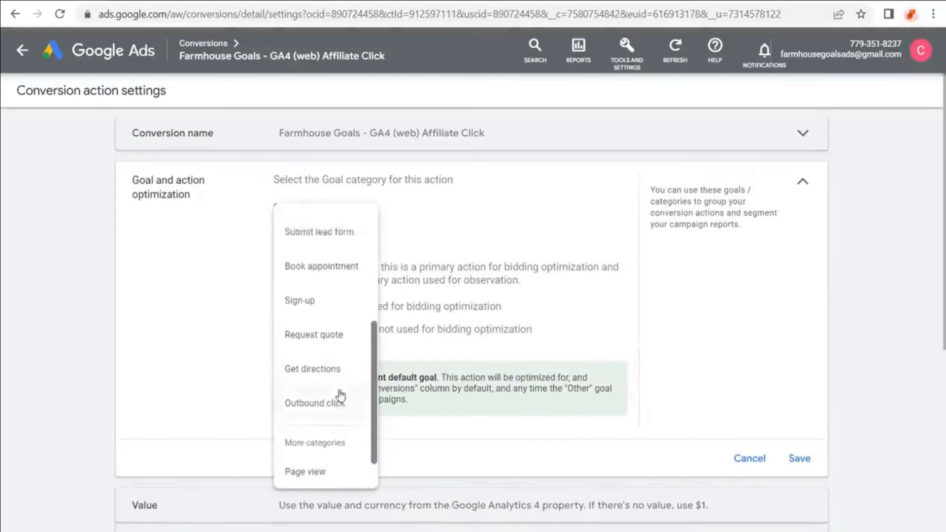
{"action": "scroll", "coordinate": [324, 278], "scroll_direction": "up", "scroll_amount": 2}
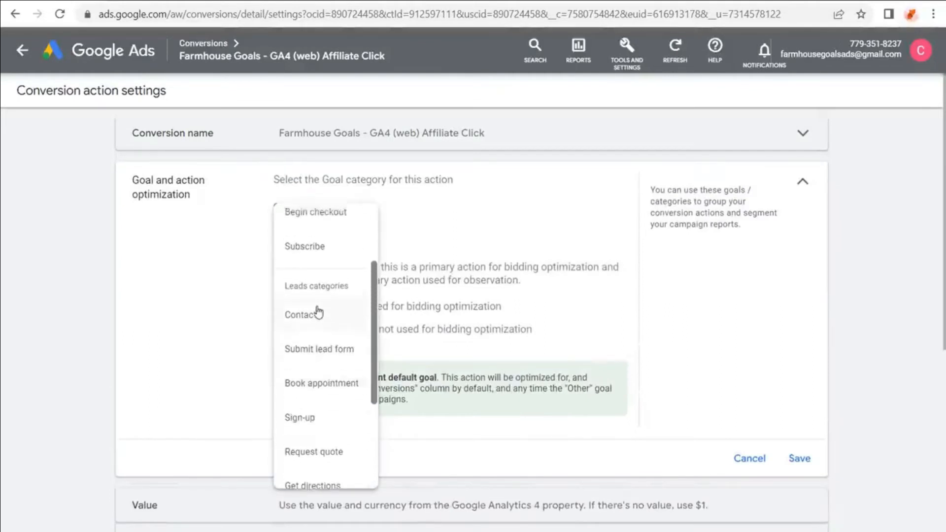
{"action": "scroll", "coordinate": [320, 409], "scroll_direction": "up", "scroll_amount": 1}
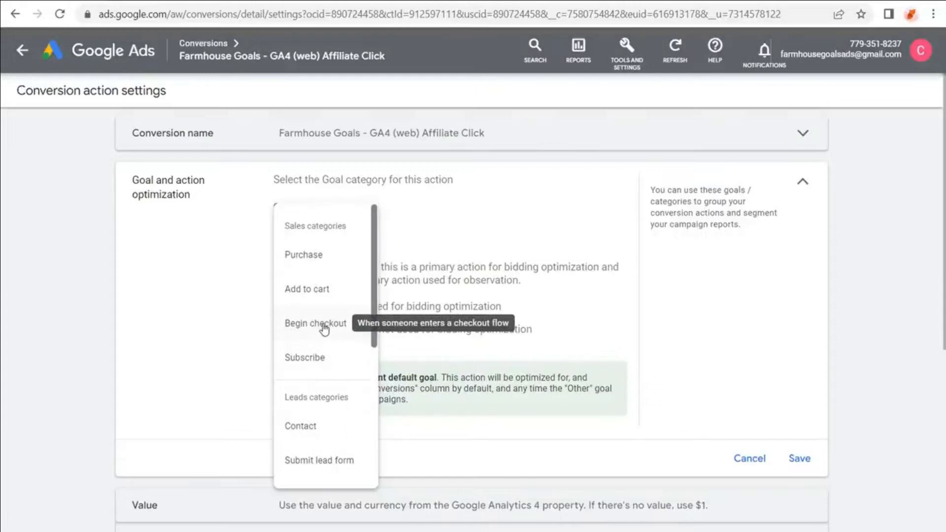
{"action": "scroll", "coordinate": [323, 328], "scroll_direction": "down", "scroll_amount": 5}
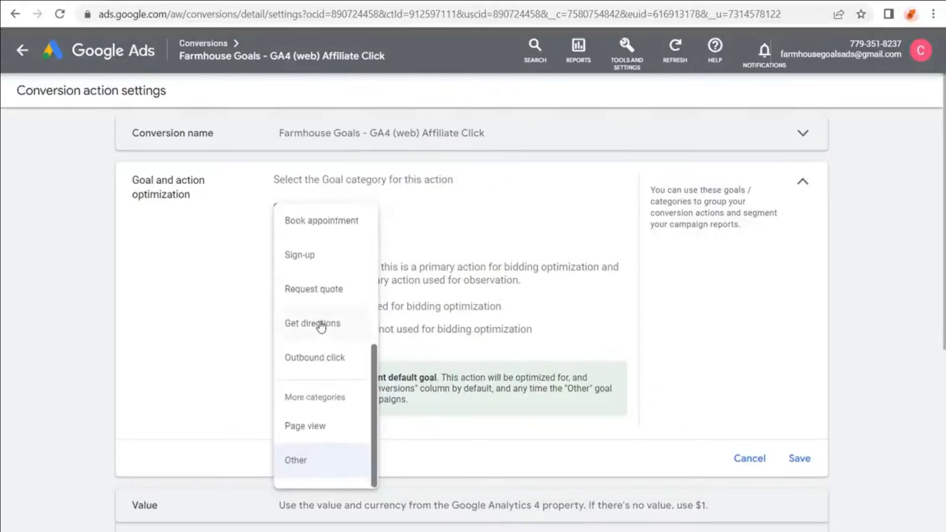
{"action": "left_click", "coordinate": [296, 460]}
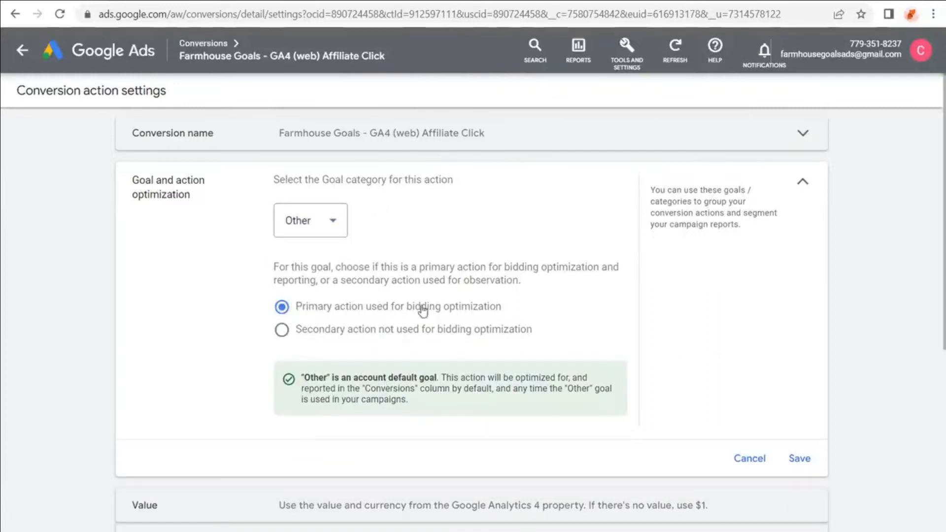
{"action": "left_click", "coordinate": [803, 184]}
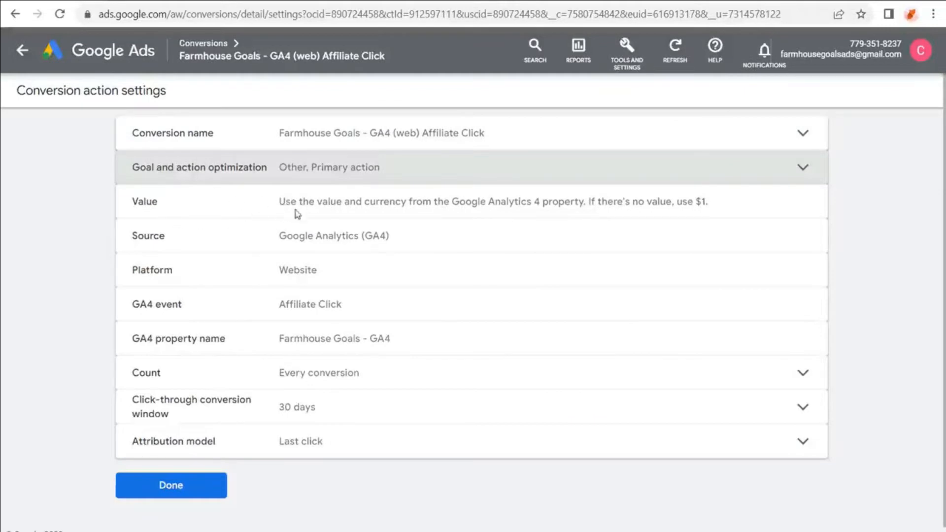
- Read the conversion action's value rule and save its count setting as Every
{"action": "left_click_drag", "start_coordinate": [314, 207], "coordinate": [613, 211]}
{"action": "left_click", "coordinate": [667, 210]}
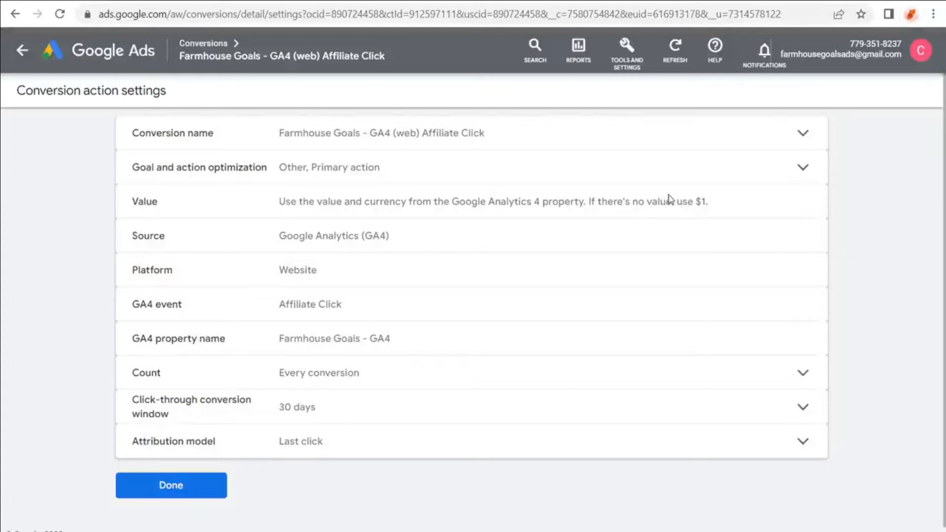
{"action": "scroll", "coordinate": [617, 217], "scroll_direction": "down", "scroll_amount": 1}
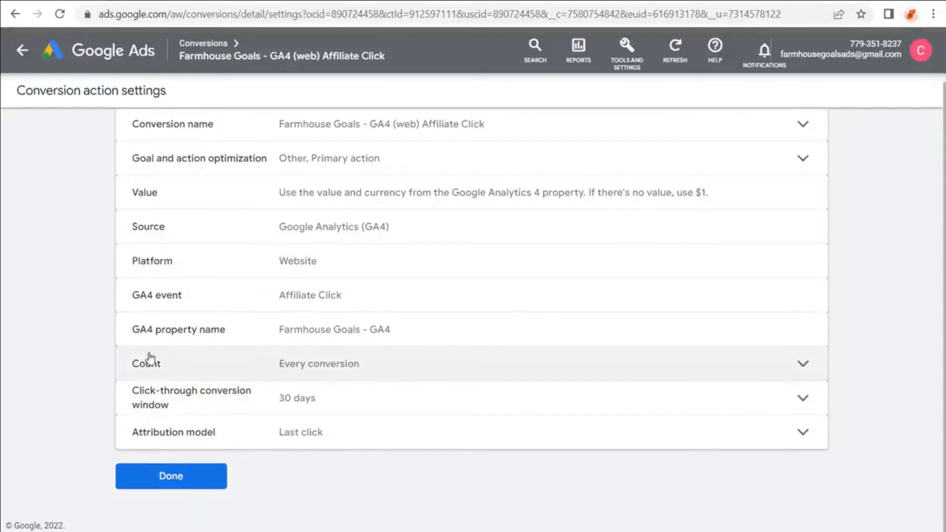
{"action": "left_click", "coordinate": [396, 367]}
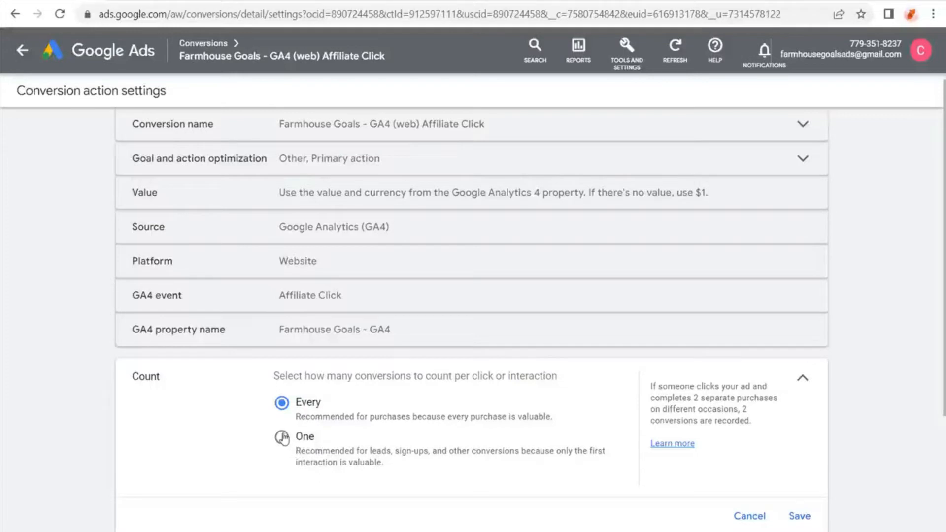
{"action": "left_click", "coordinate": [799, 516]}
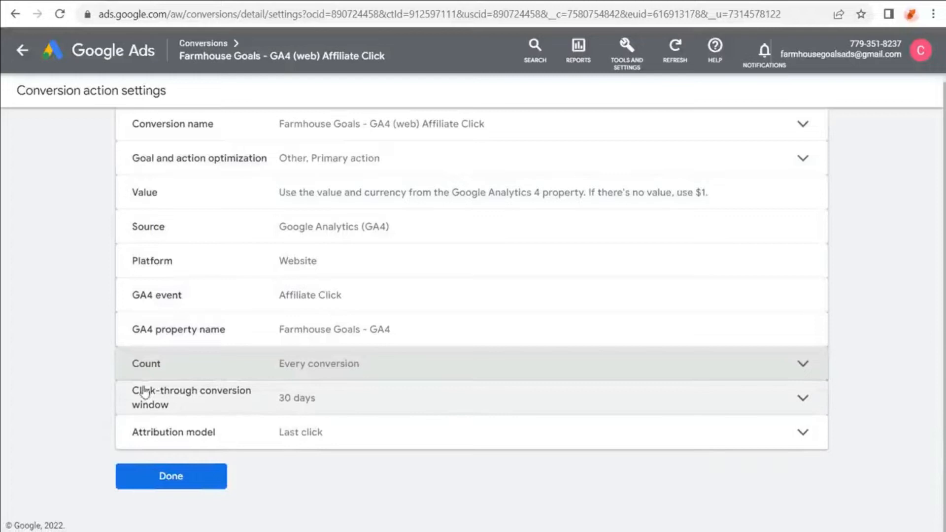
- Read the click-through conversion window description, review the available durations, and save the window as 30 days
{"action": "left_click", "coordinate": [383, 407]}
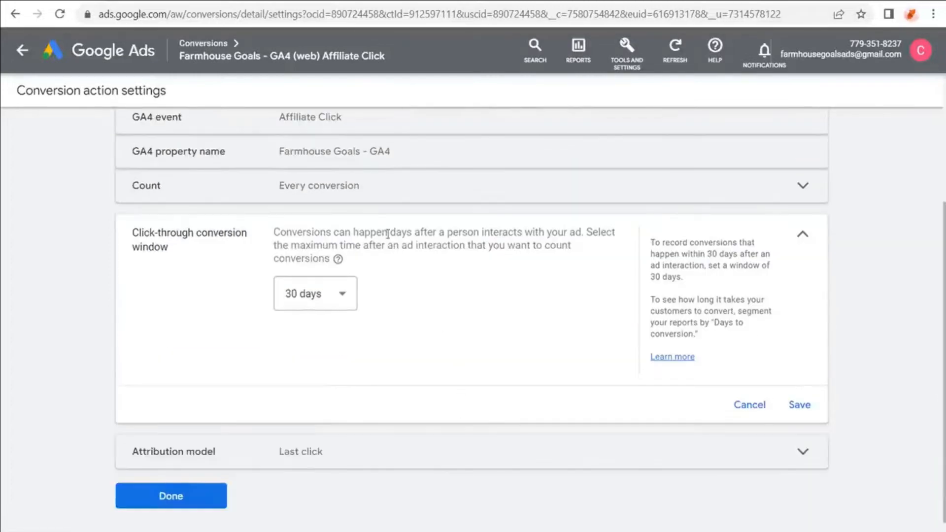
{"action": "left_click_drag", "start_coordinate": [383, 232], "coordinate": [599, 232]}
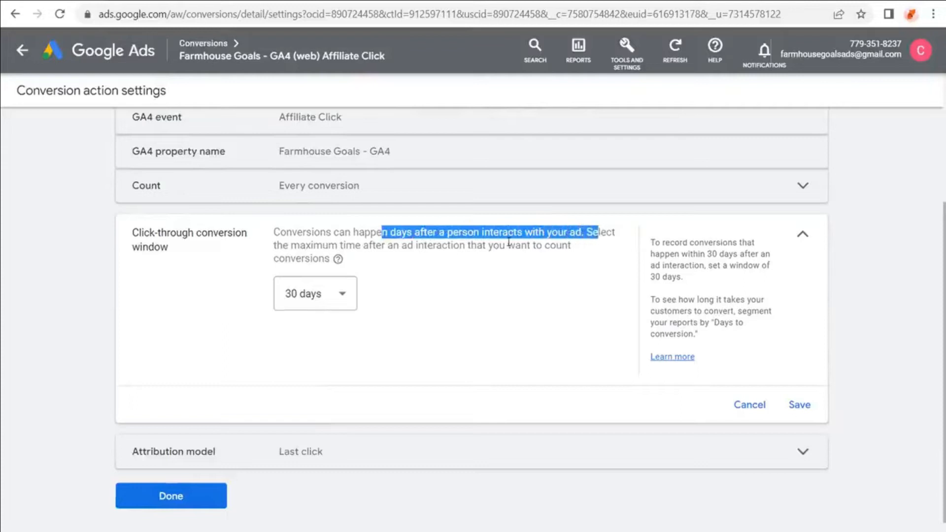
{"action": "left_click", "coordinate": [509, 241]}
{"action": "left_click_drag", "start_coordinate": [313, 244], "coordinate": [445, 245]}
{"action": "left_click", "coordinate": [472, 247]}
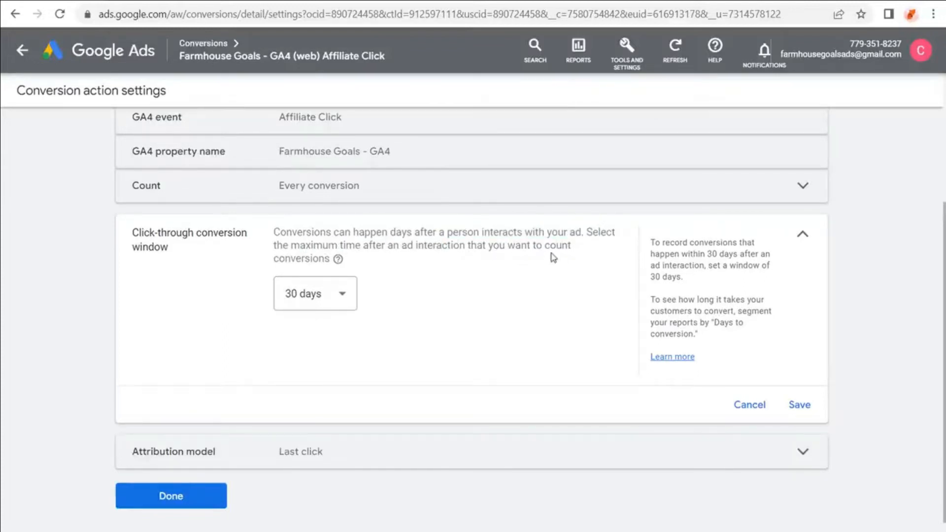
{"action": "left_click", "coordinate": [342, 297]}
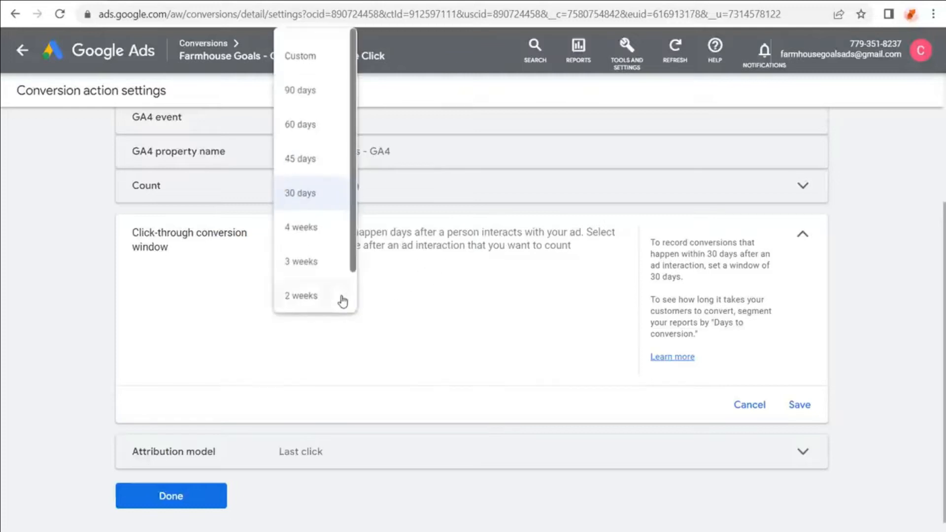
{"action": "scroll", "coordinate": [316, 158], "scroll_direction": "down", "scroll_amount": 1}
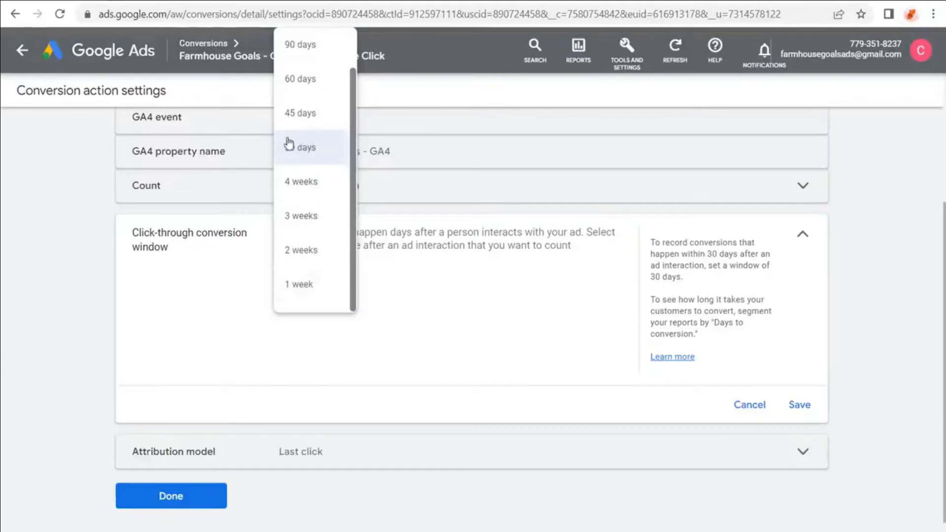
{"action": "scroll", "coordinate": [305, 143], "scroll_direction": "up", "scroll_amount": 1}
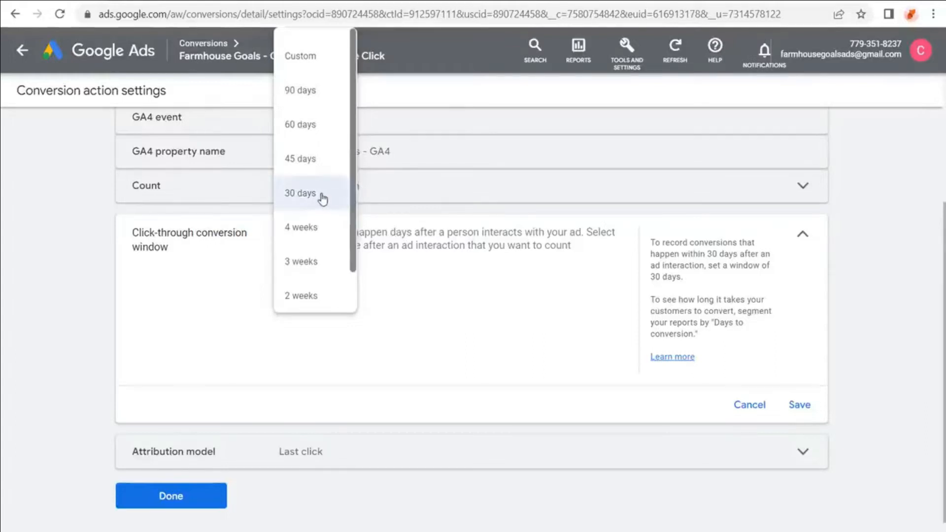
{"action": "scroll", "coordinate": [302, 232], "scroll_direction": "down", "scroll_amount": 1}
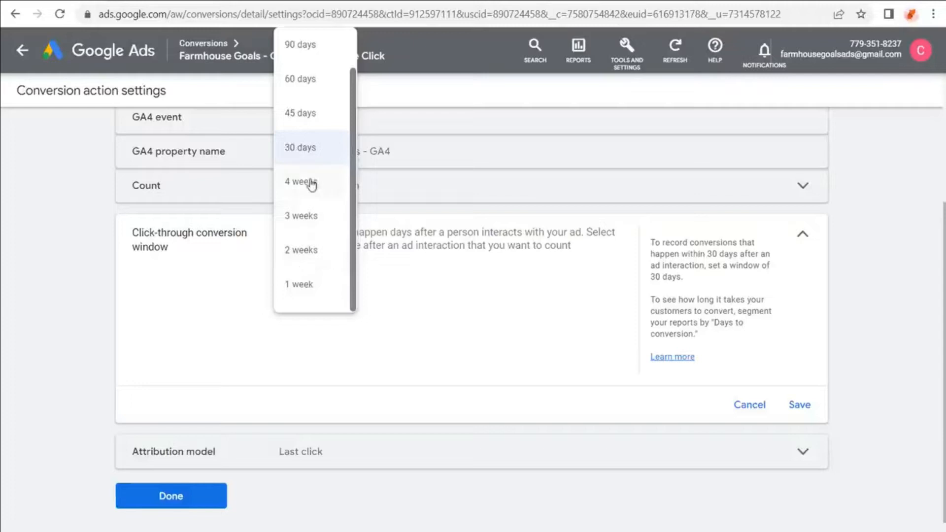
{"action": "left_click", "coordinate": [302, 149]}
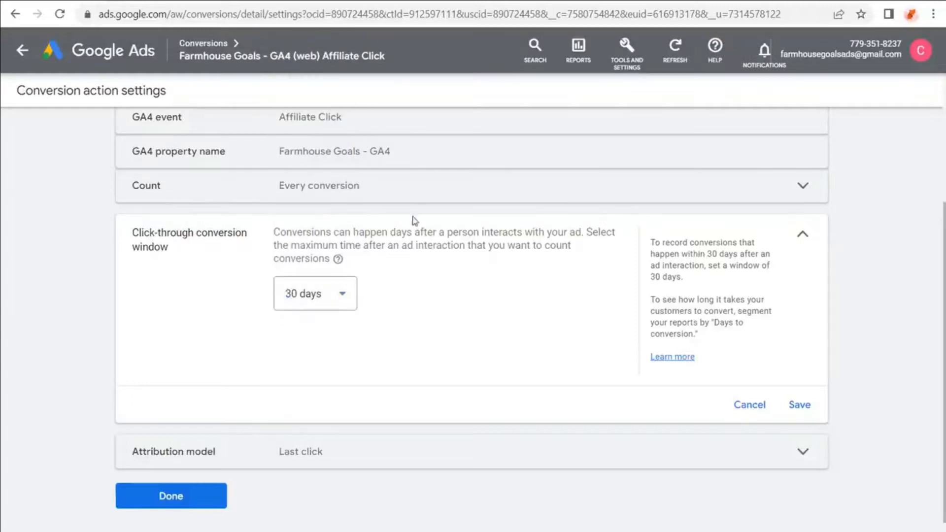
{"action": "left_click", "coordinate": [801, 406]}
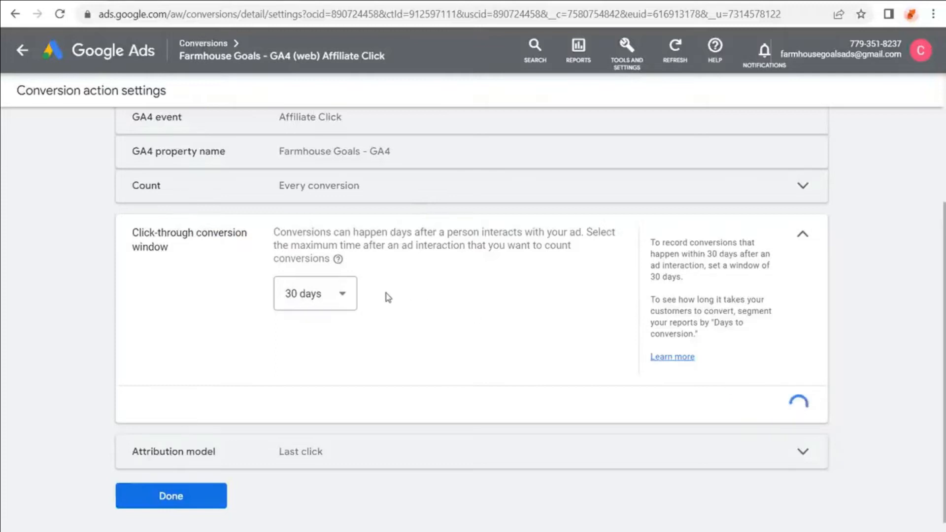
- Save the attribution model as Last click and finish editing the conversion action settings
{"action": "left_click", "coordinate": [434, 437]}
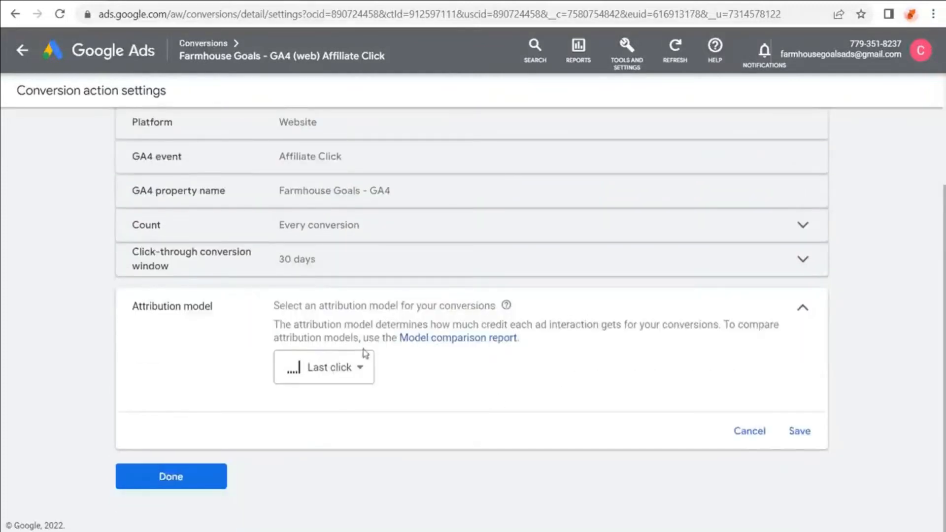
{"action": "left_click", "coordinate": [364, 368]}
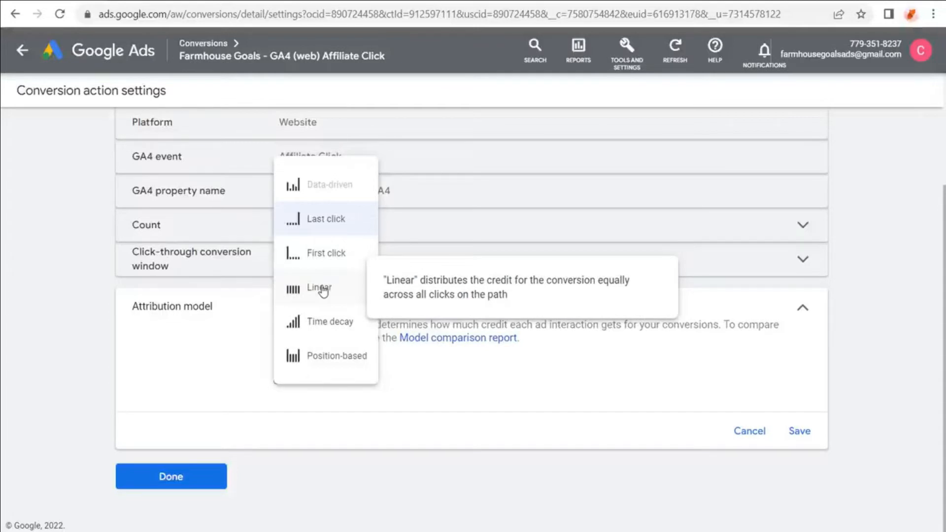
{"action": "left_click", "coordinate": [321, 221]}
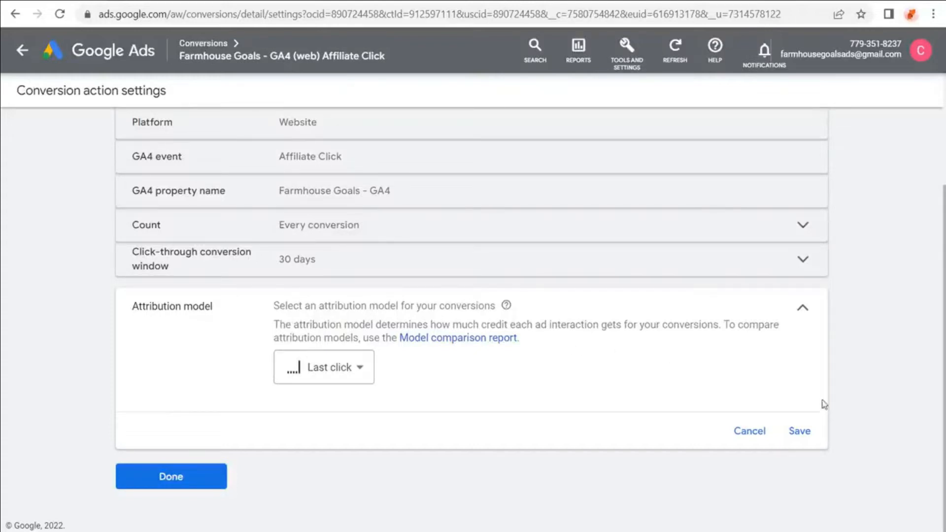
{"action": "left_click", "coordinate": [799, 432]}
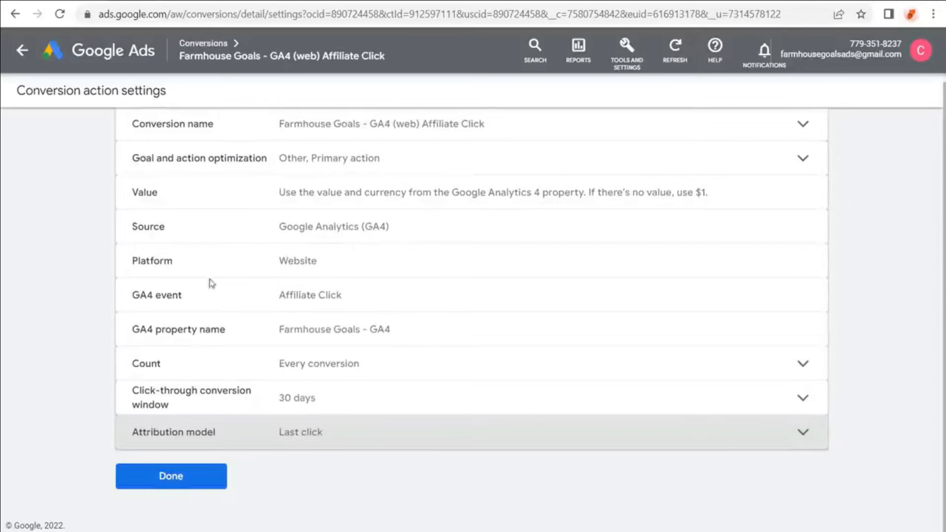
{"action": "left_click", "coordinate": [177, 484]}
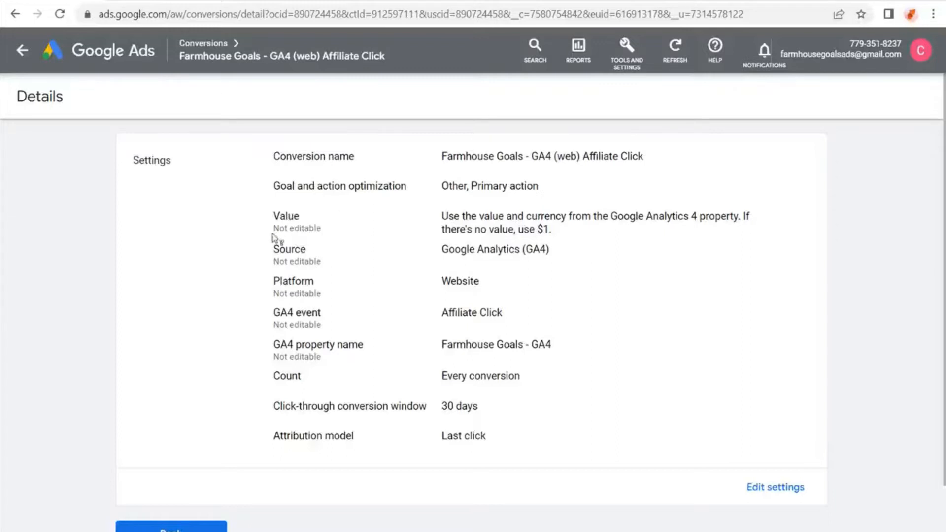
- Switch to the Shopify and BigCommerce help articles and read their sections on Google Ads conversion tracking
{"action": "left_click", "coordinate": [428, 1]}
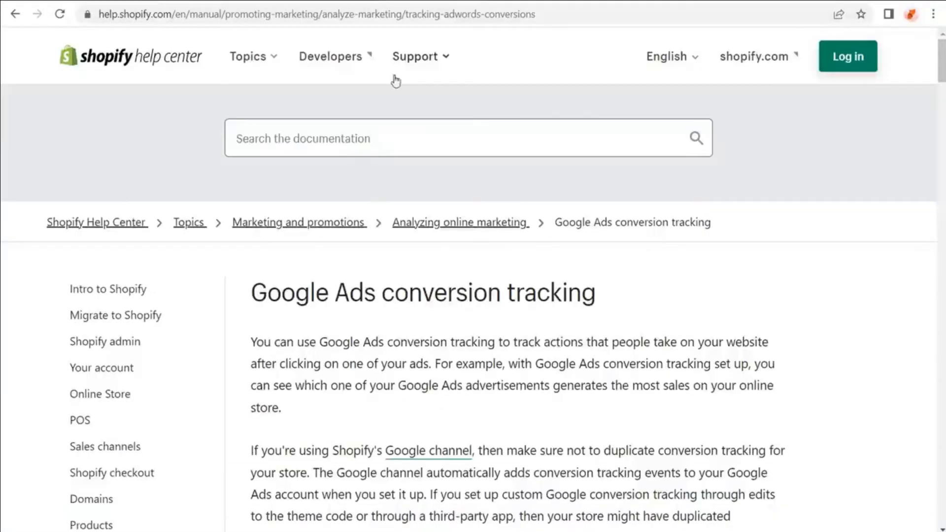
{"action": "left_click_drag", "start_coordinate": [259, 292], "coordinate": [619, 302]}
{"action": "left_click", "coordinate": [631, 304]}
{"action": "scroll", "coordinate": [557, 287], "scroll_direction": "down", "scroll_amount": 3}
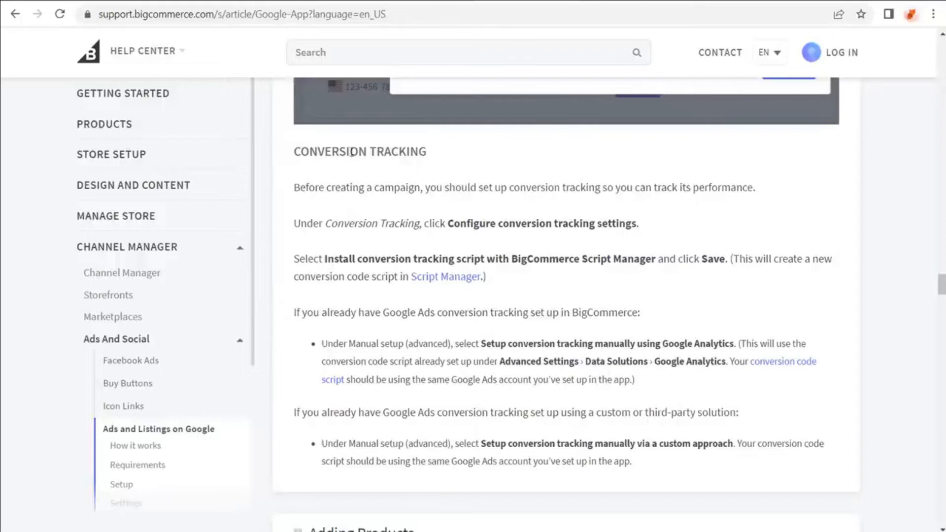
{"action": "left_click_drag", "start_coordinate": [297, 151], "coordinate": [710, 227]}
{"action": "left_click", "coordinate": [710, 225]}
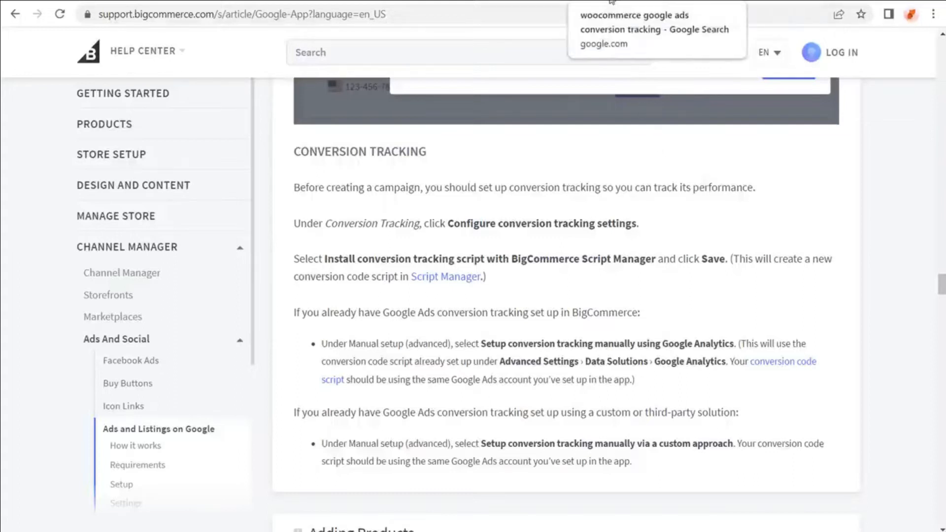
- Switch to the Google results for "woocommerce google ads conversion tracking" and review the listed plugins and guides
{"action": "left_click", "coordinate": [612, 2]}
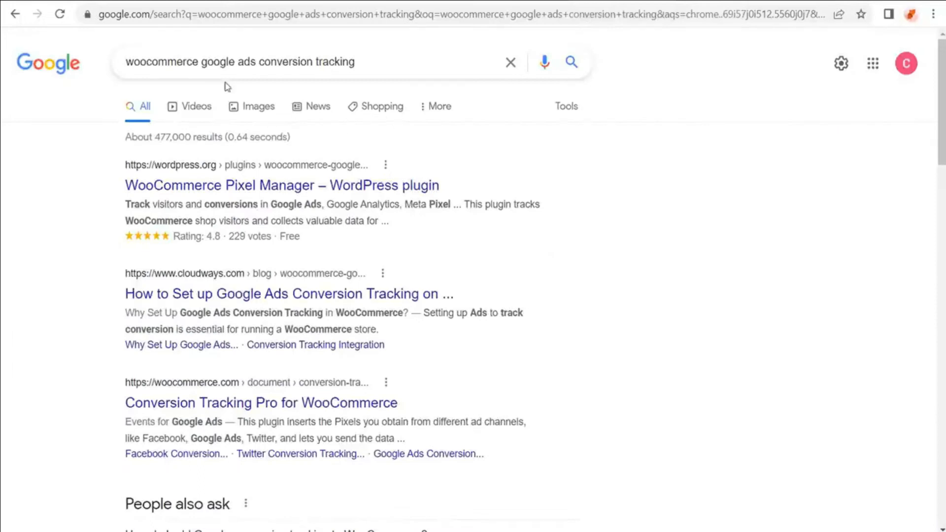
{"action": "left_click_drag", "start_coordinate": [127, 62], "coordinate": [373, 66]}
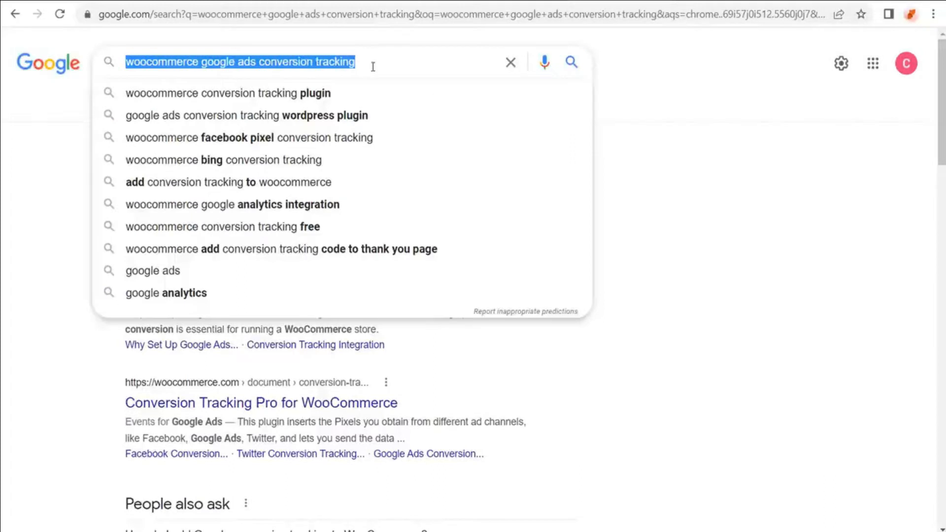
{"action": "left_click", "coordinate": [891, 234]}
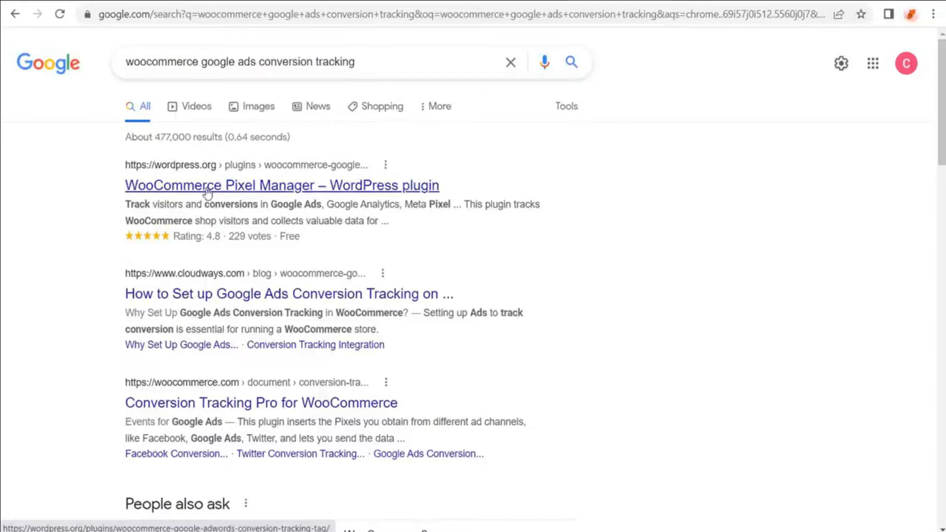
- Read the description of the WooCommerce Pixel Manager plugin in the search results
{"action": "left_click_drag", "start_coordinate": [139, 204], "coordinate": [309, 203]}
{"action": "left_click_drag", "start_coordinate": [405, 204], "coordinate": [450, 203]}
{"action": "left_click", "coordinate": [448, 203]}
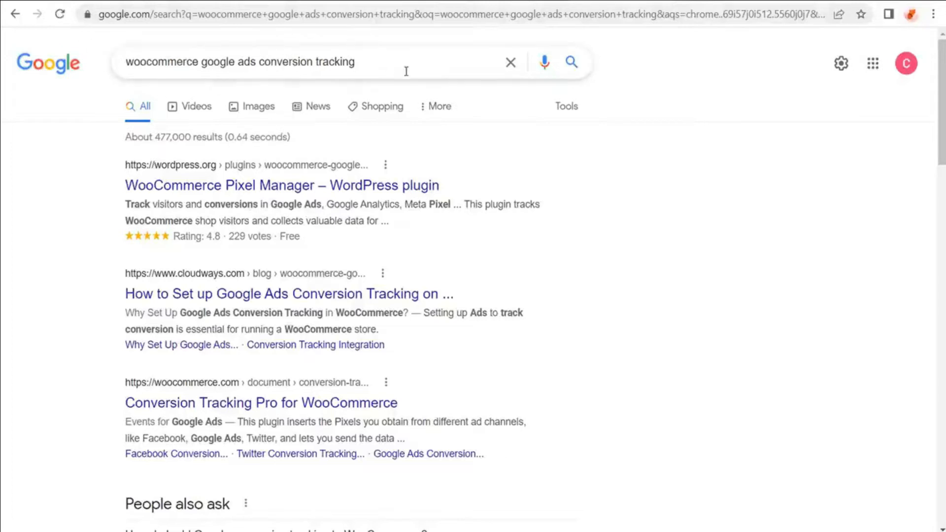
- Switch to Google Ads and return from the Affiliate Click conversion details to the conversions summary
{"action": "left_click", "coordinate": [111, 1]}
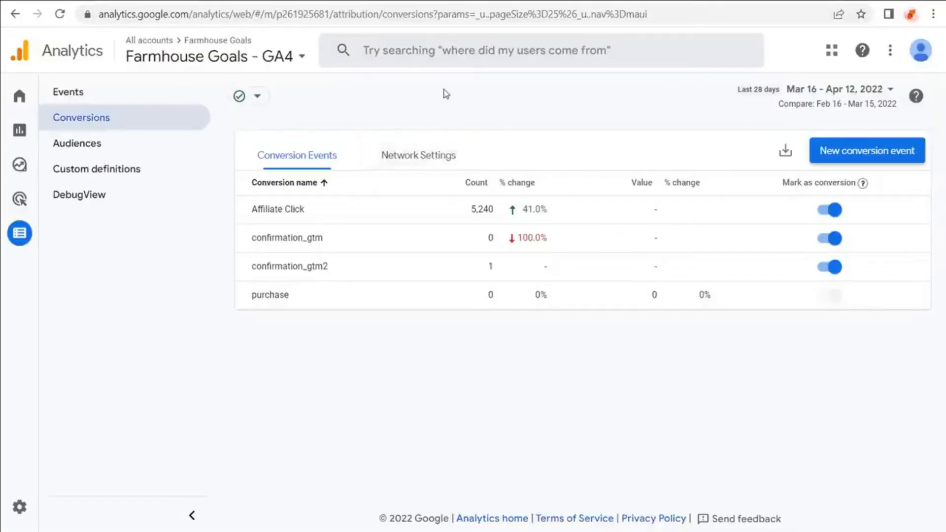
{"action": "left_click", "coordinate": [63, 2]}
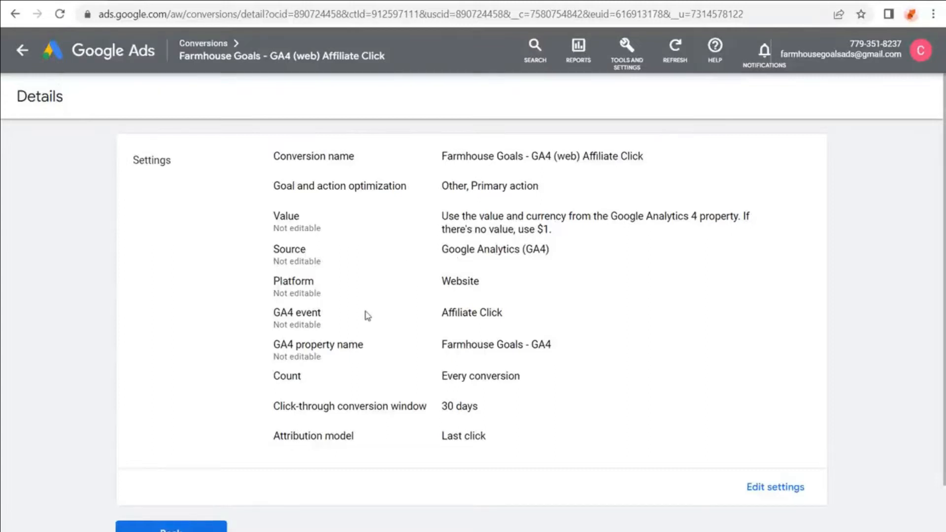
{"action": "scroll", "coordinate": [276, 394], "scroll_direction": "down", "scroll_amount": 2}
{"action": "left_click", "coordinate": [194, 479]}
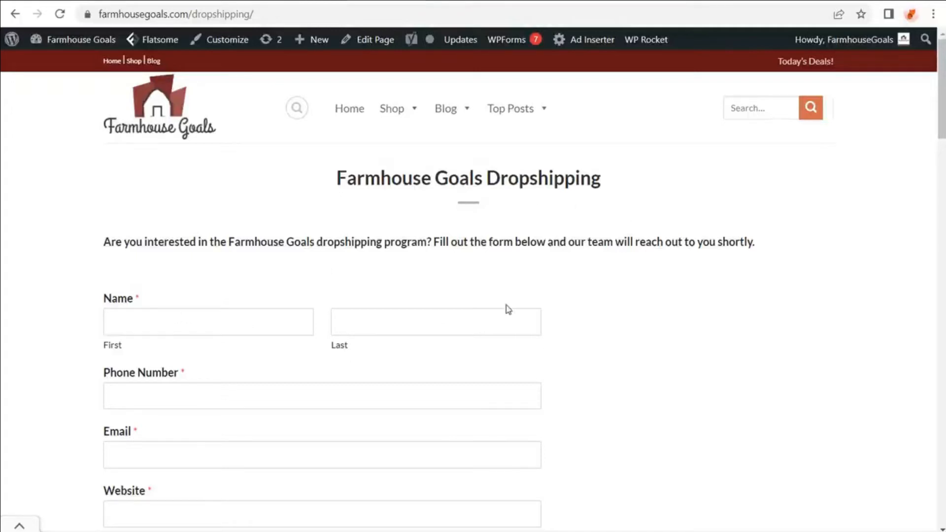
- Review the fields of the lead form on the Farmhouse Goals Dropshipping page
{"action": "scroll", "coordinate": [508, 310], "scroll_direction": "down", "scroll_amount": 1}
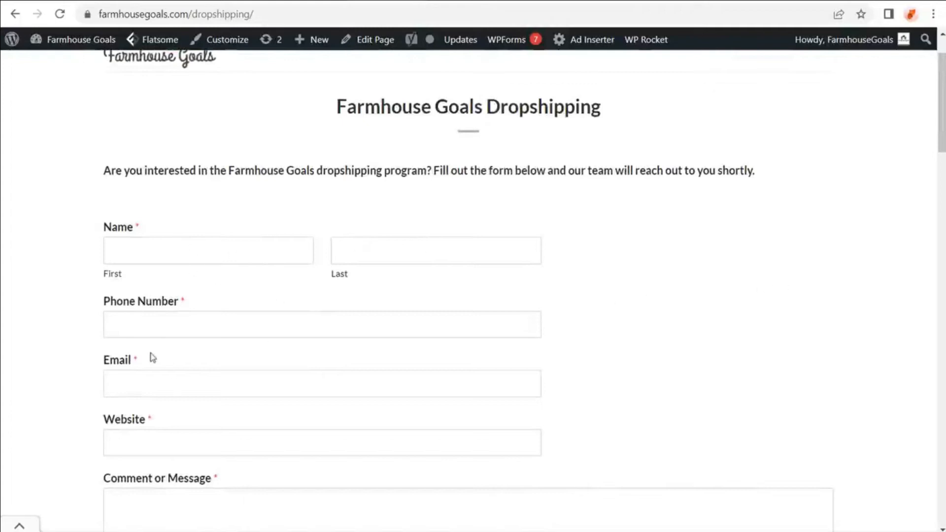
{"action": "scroll", "coordinate": [546, 357], "scroll_direction": "down", "scroll_amount": 3}
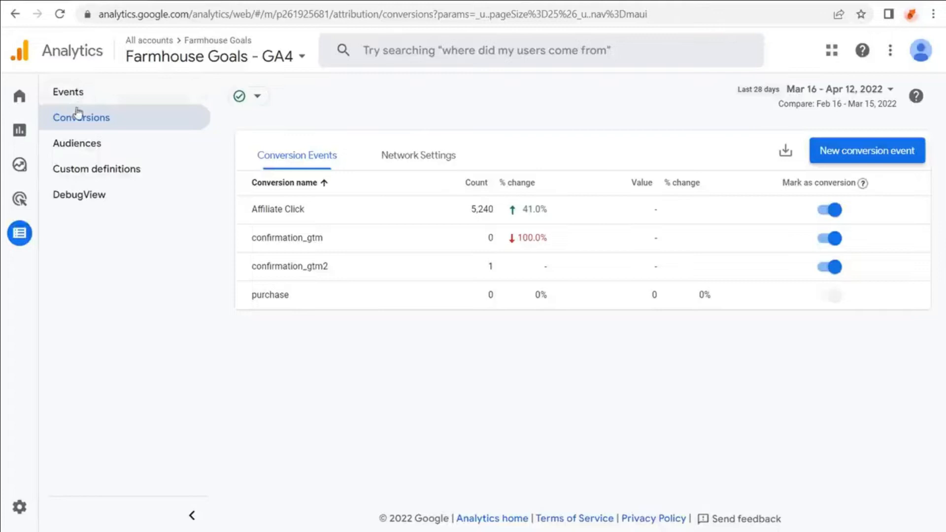
- Start a new custom event in the Farmhouse Goals GA4 property in Google Analytics and name it dropshipping_confirmation
{"action": "left_click", "coordinate": [69, 95]}
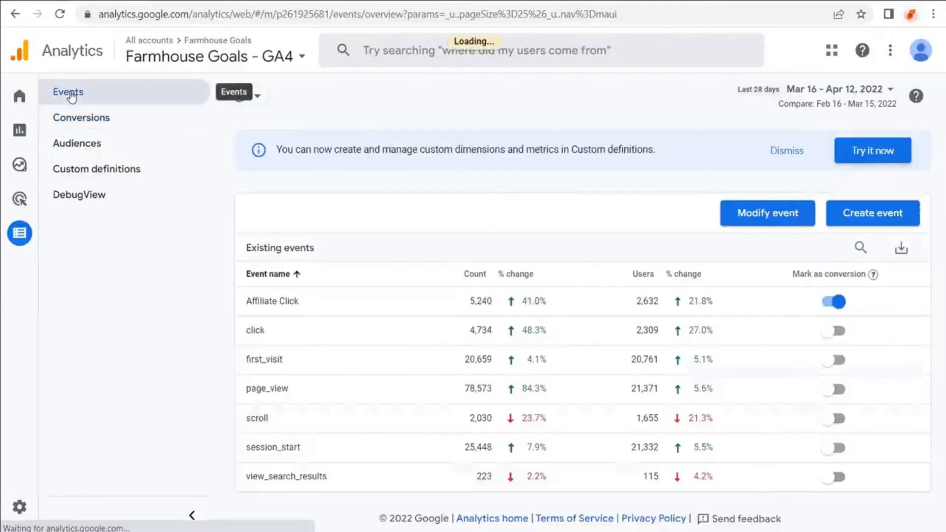
{"action": "left_click", "coordinate": [850, 218]}
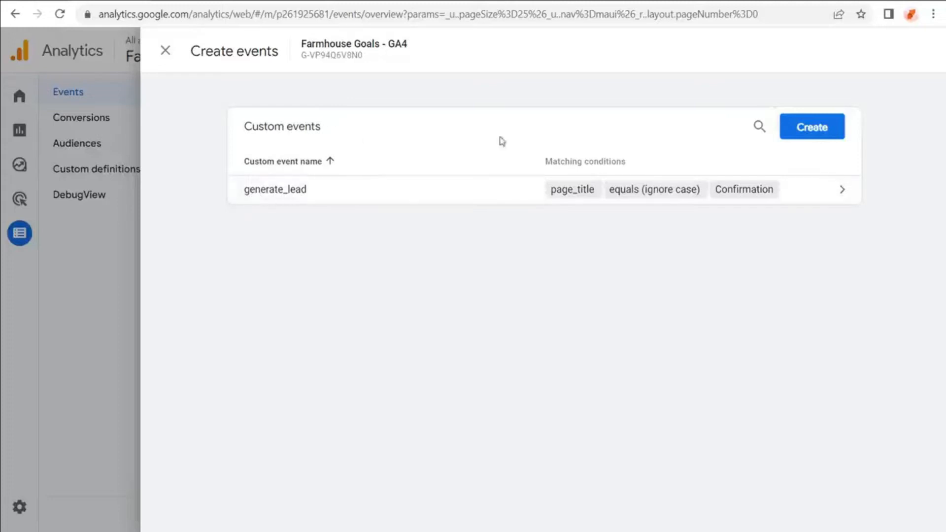
{"action": "left_click", "coordinate": [810, 128]}
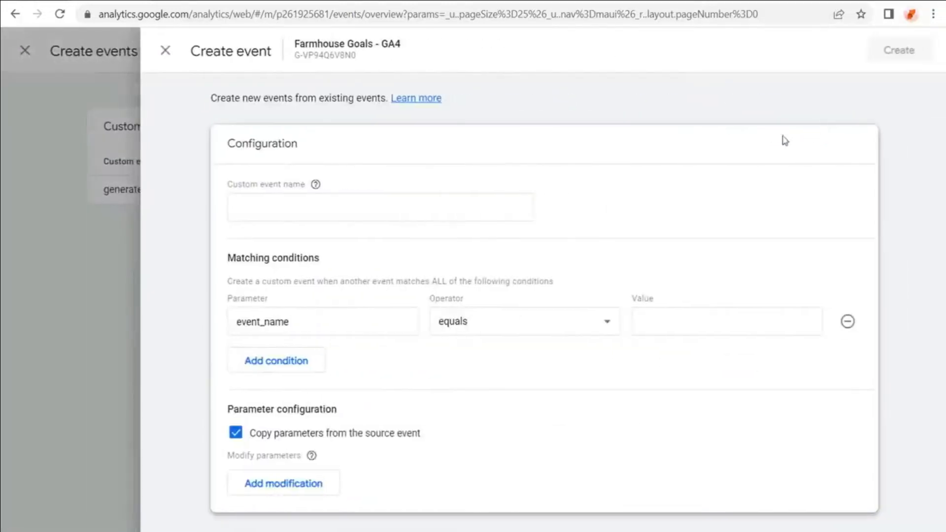
{"action": "left_click", "coordinate": [384, 200]}
{"action": "type", "text": "D"}
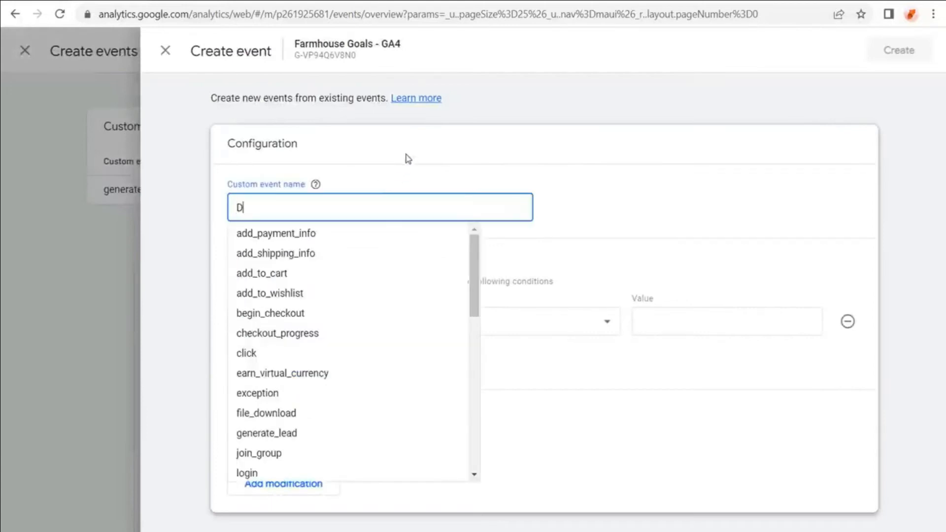
{"action": "type", "text": "ropshipping "}
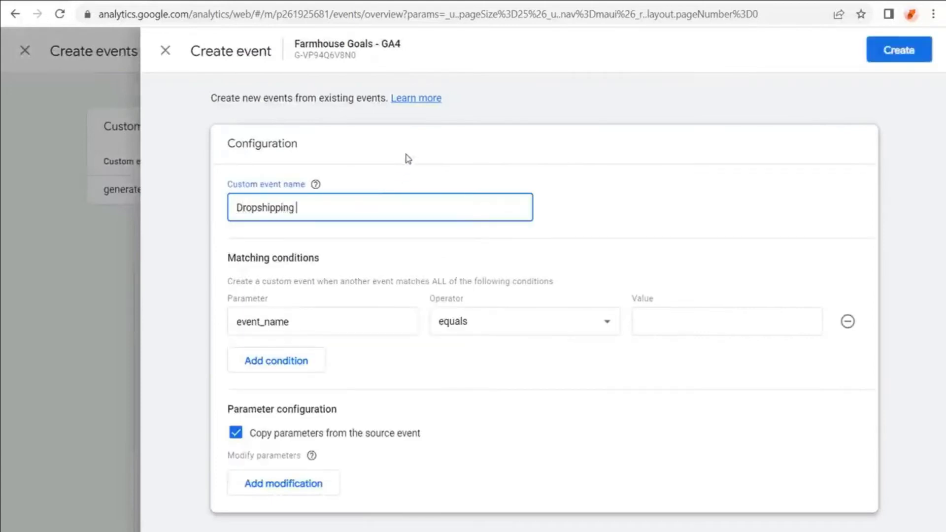
{"action": "type", "text": "Confirmation"}
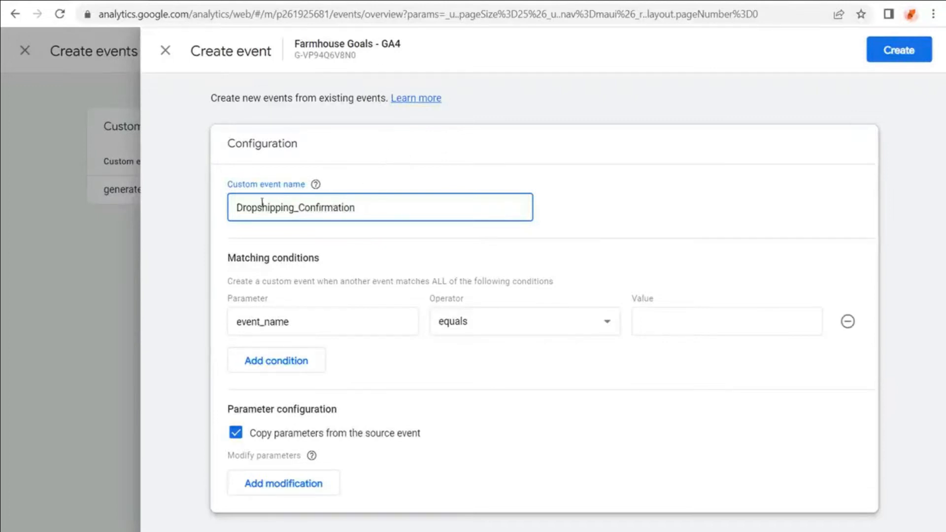
{"action": "left_click", "coordinate": [242, 205]}
{"action": "key", "text": "BackSpace"}
{"action": "type", "text": "d"}
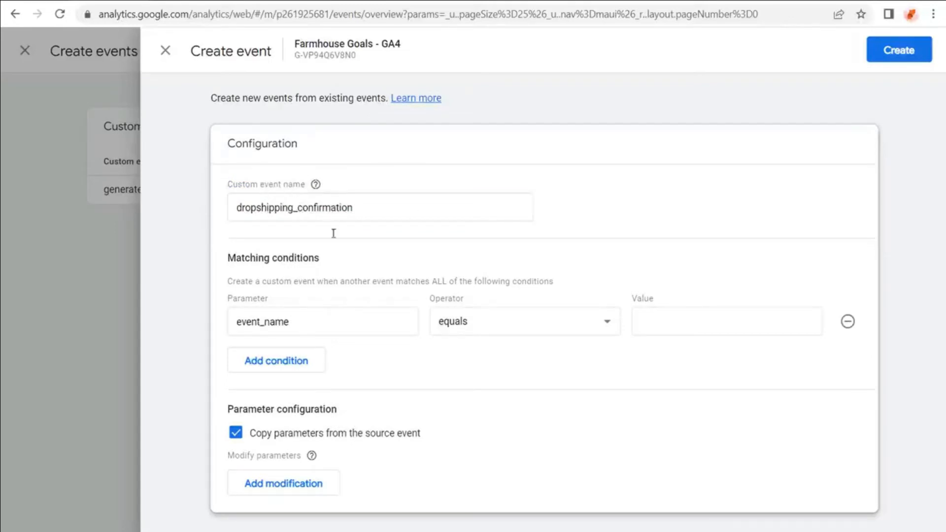
- Set the event's matching condition to the page_location parameter with the contains operator
{"action": "left_click", "coordinate": [338, 326]}
{"action": "left_click_drag", "start_coordinate": [474, 374], "coordinate": [480, 431]}
{"action": "left_click", "coordinate": [292, 315]}
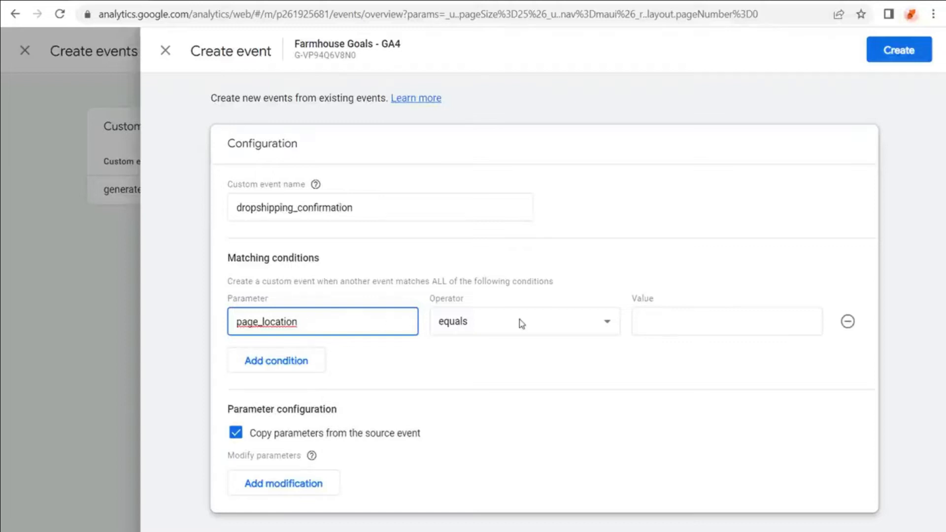
{"action": "left_click", "coordinate": [573, 327]}
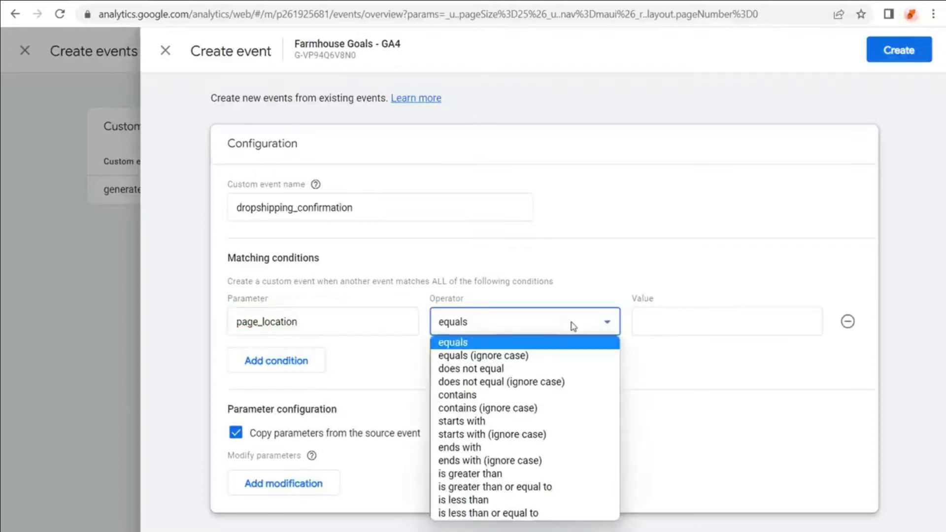
{"action": "left_click", "coordinate": [489, 395]}
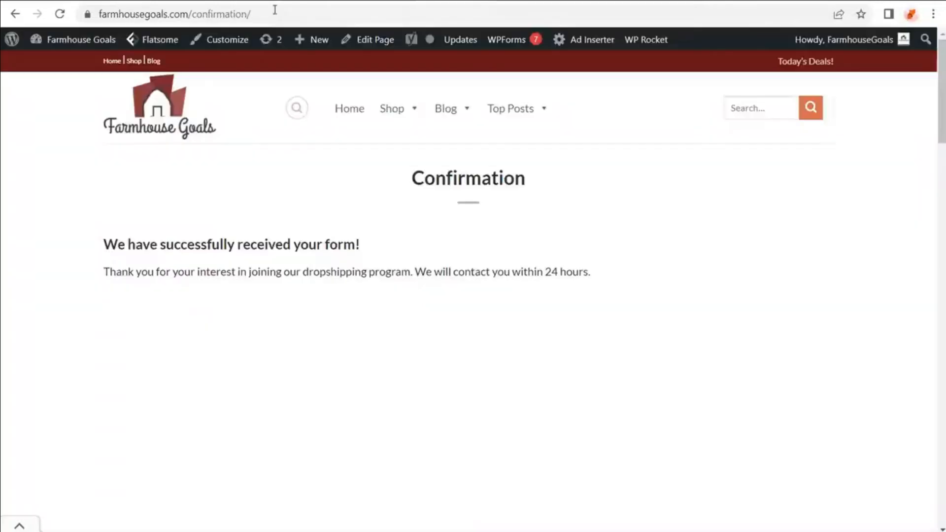
- Copy /confirmation/ from the form confirmation page's URL and enter it as the matching condition's value
{"action": "left_click_drag", "start_coordinate": [251, 13], "coordinate": [190, 10]}
{"action": "key", "text": "ctrl+c"}
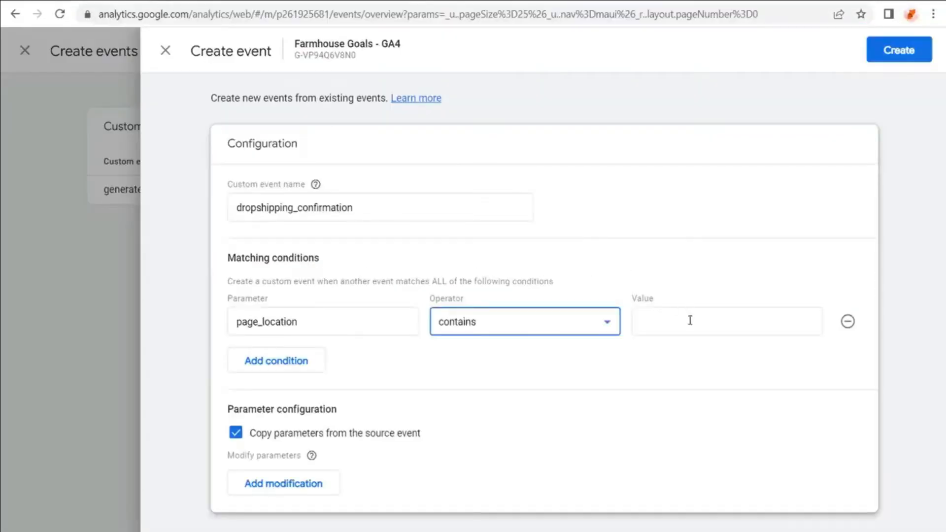
{"action": "left_click", "coordinate": [692, 322]}
{"action": "key", "text": "ctrl+v"}
{"action": "left_click", "coordinate": [741, 380]}
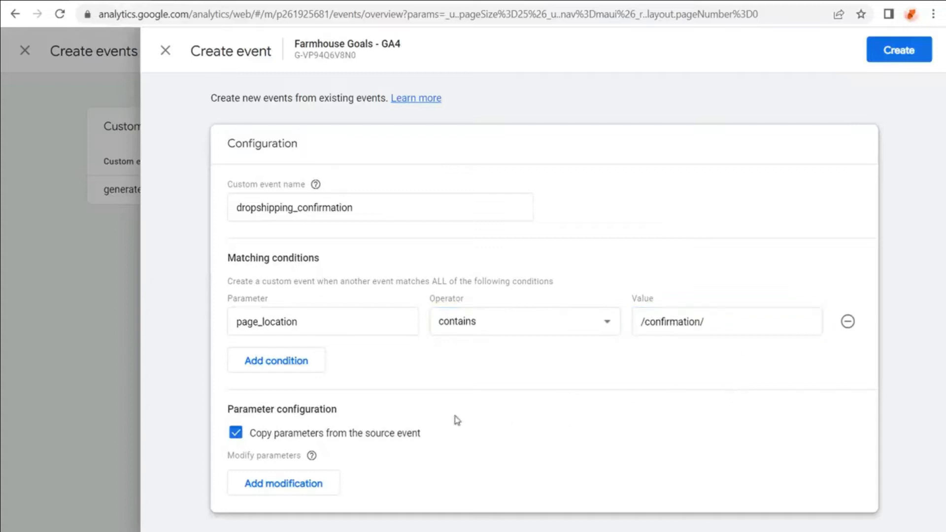
- Create the dropshipping_confirmation event, then close the custom events list and dismiss the conversion tip and satisfaction survey
{"action": "left_click_drag", "start_coordinate": [391, 212], "coordinate": [222, 223]}
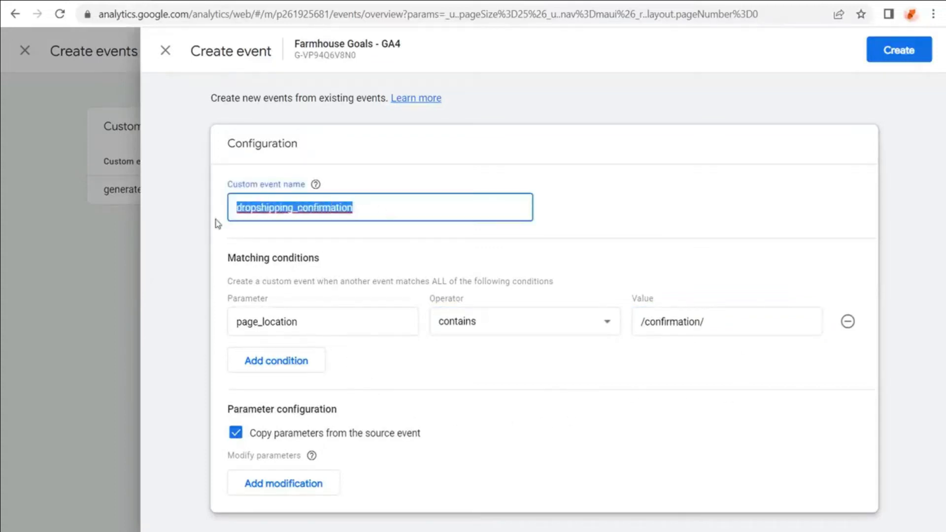
{"action": "left_click", "coordinate": [257, 218]}
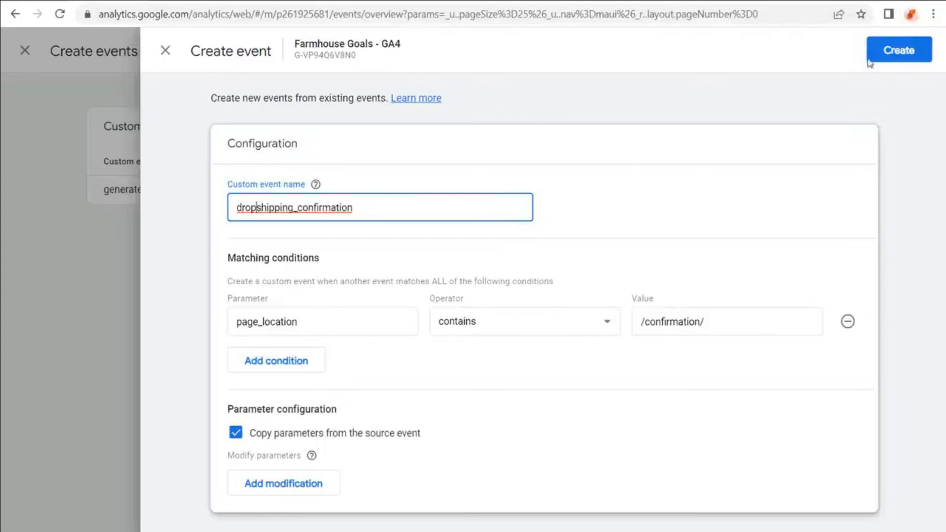
{"action": "left_click", "coordinate": [892, 56]}
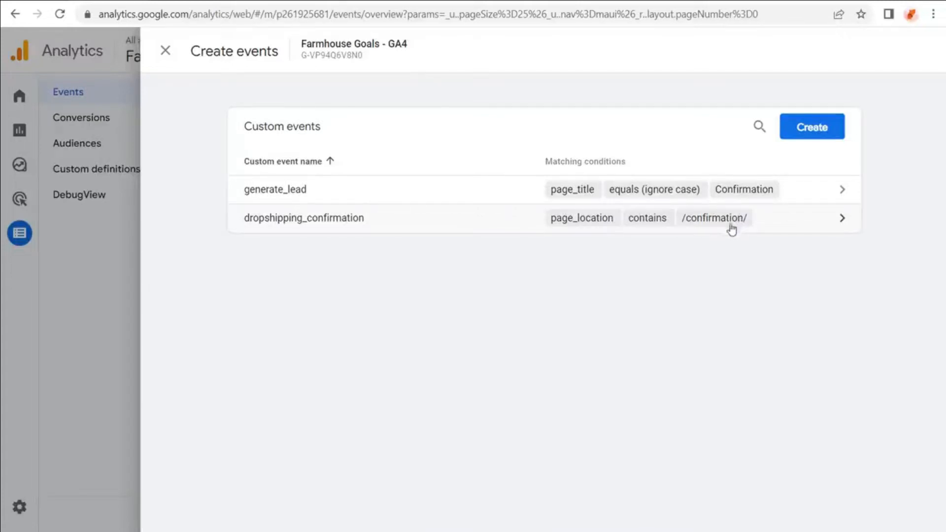
{"action": "left_click", "coordinate": [166, 50]}
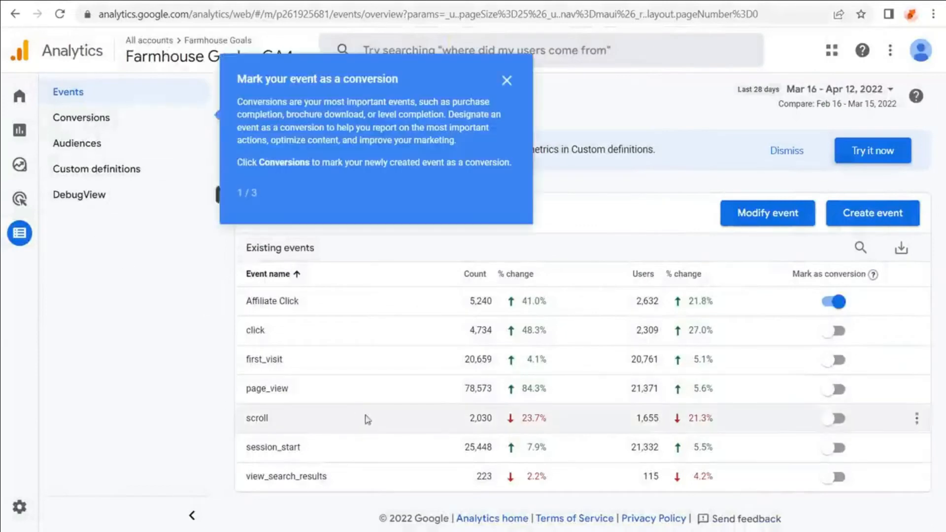
{"action": "left_click", "coordinate": [506, 79]}
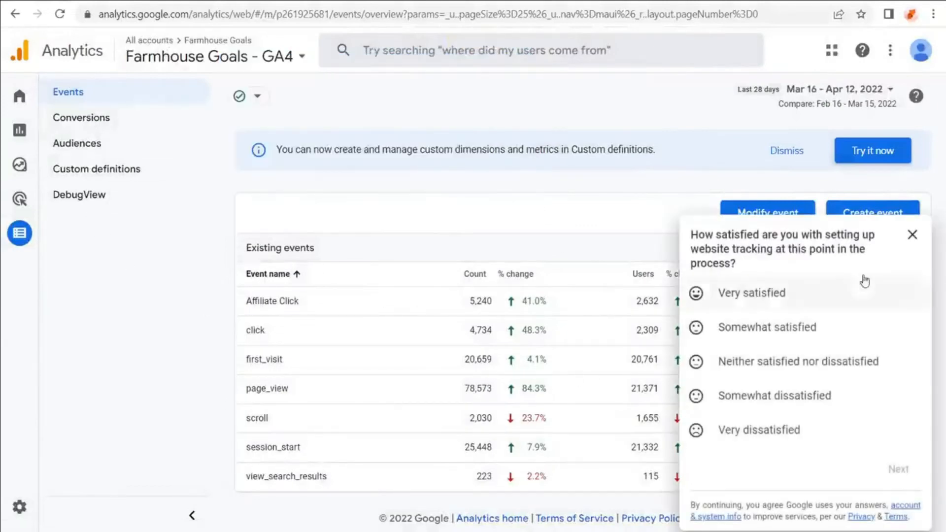
{"action": "left_click", "coordinate": [913, 234]}
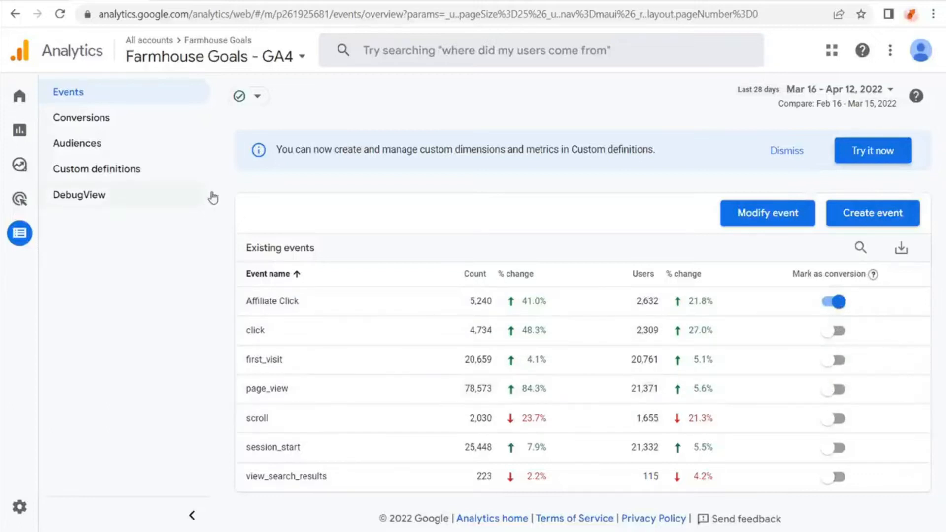
- Add a new conversion event named dropshipping_confirmation and save it
{"action": "left_click", "coordinate": [125, 119]}
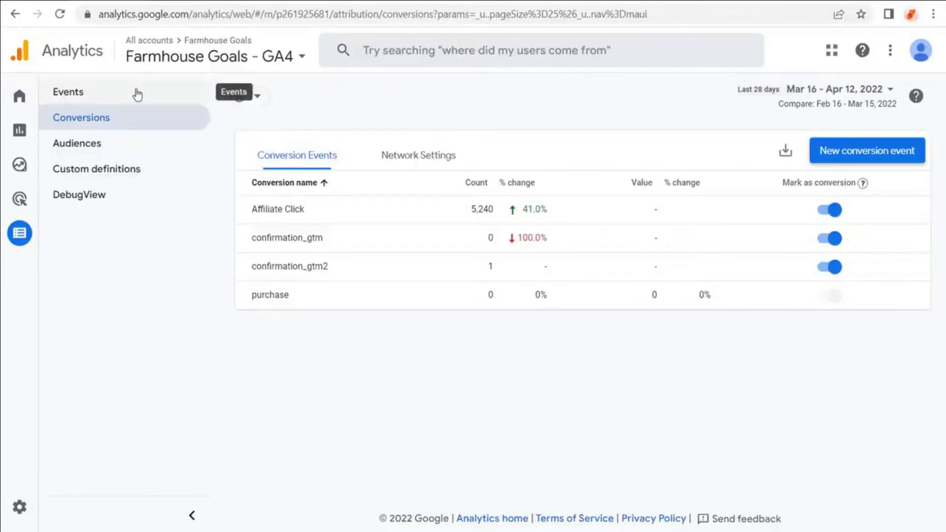
{"action": "left_click", "coordinate": [893, 154]}
{"action": "left_click", "coordinate": [603, 241]}
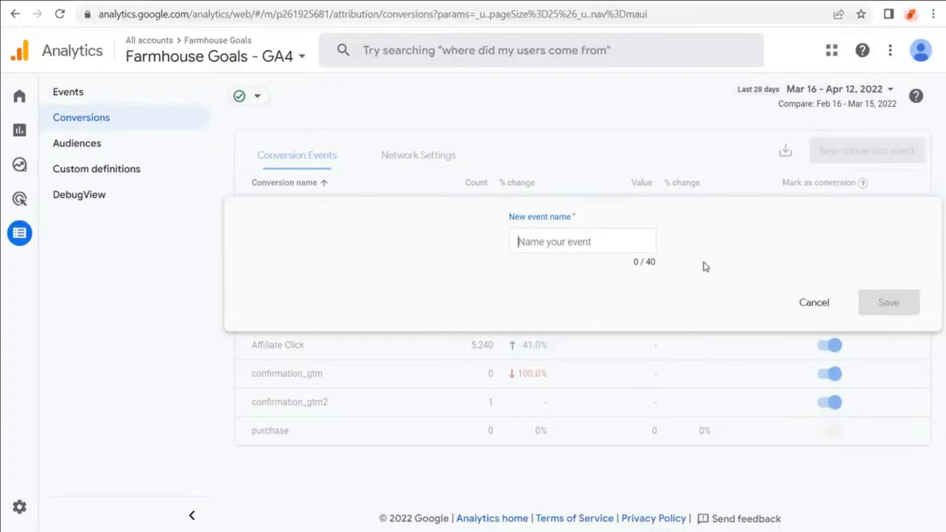
{"action": "type", "text": "dropshipping_confirmation"}
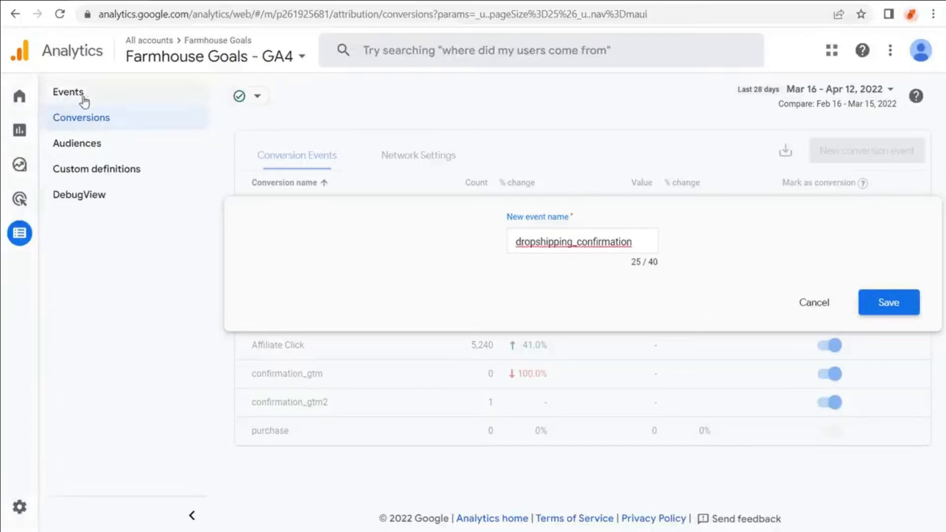
{"action": "left_click", "coordinate": [890, 304]}
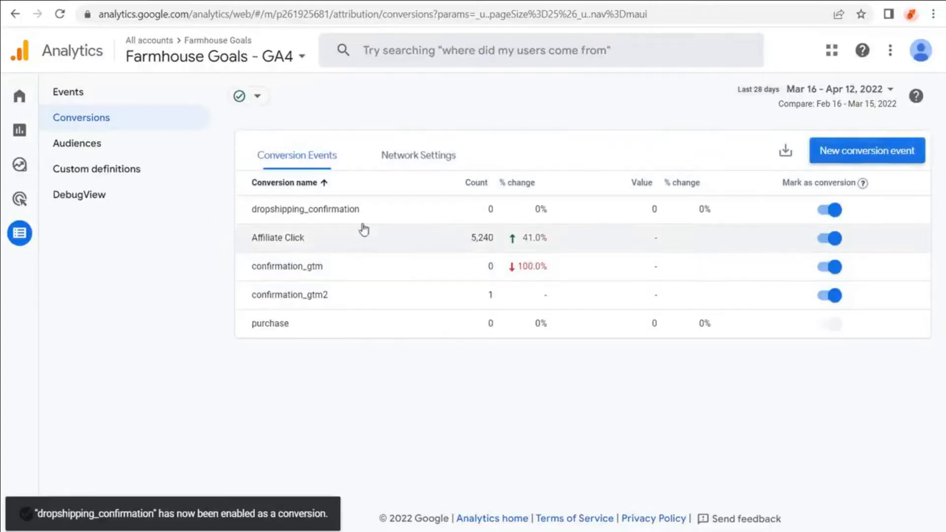
- Review the custom event's matching condition and the conversion events list, and revisit the form confirmation page
{"action": "left_click", "coordinate": [84, 97]}
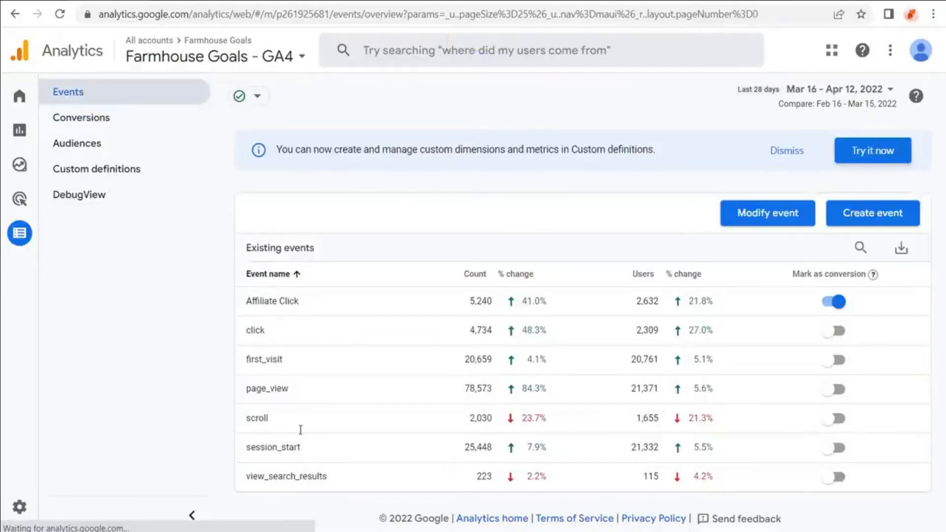
{"action": "left_click", "coordinate": [855, 211]}
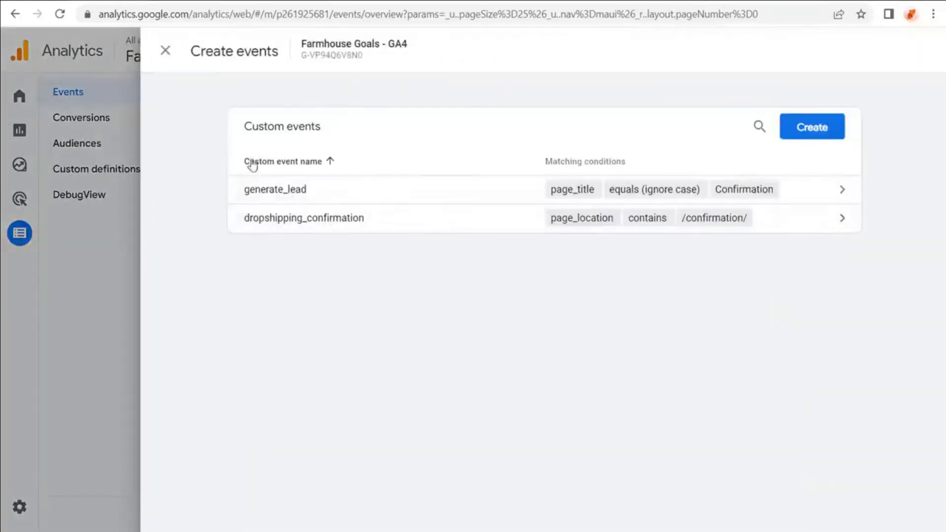
{"action": "left_click", "coordinate": [115, 280]}
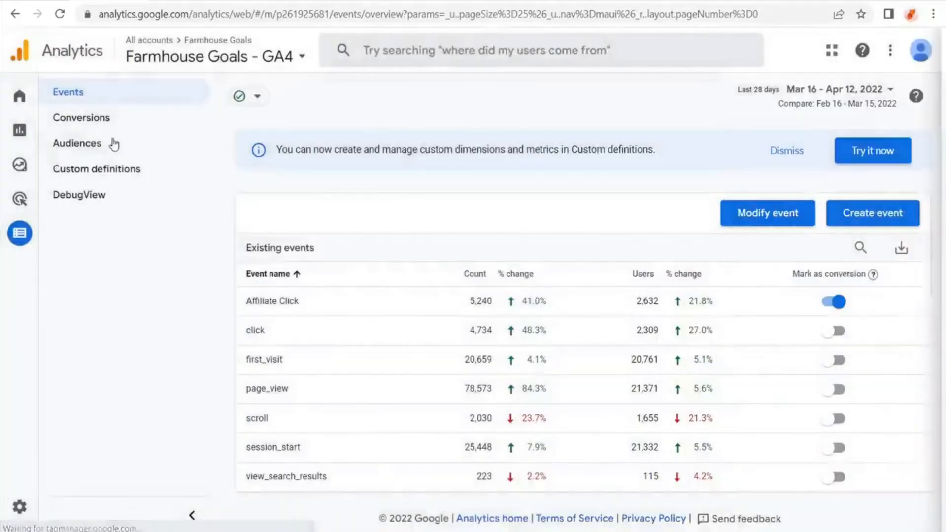
{"action": "left_click", "coordinate": [112, 118]}
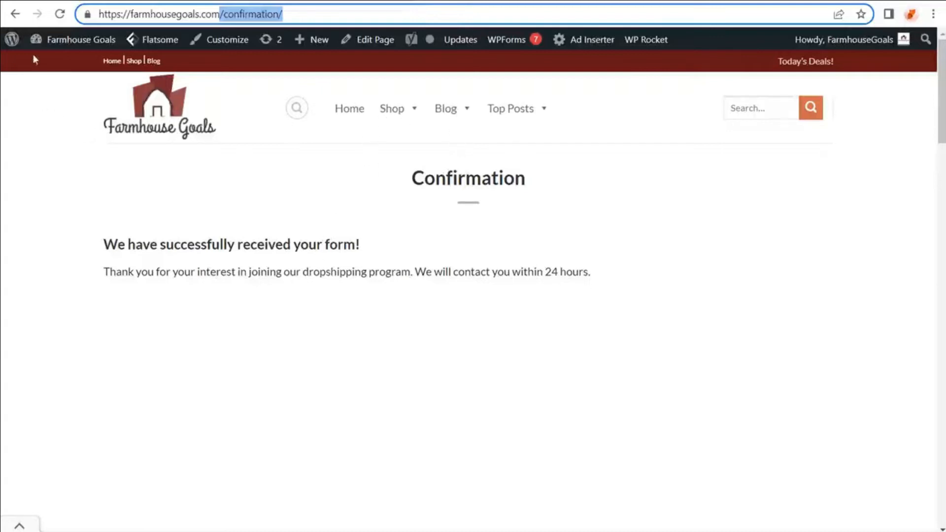
{"action": "left_click", "coordinate": [59, 13]}
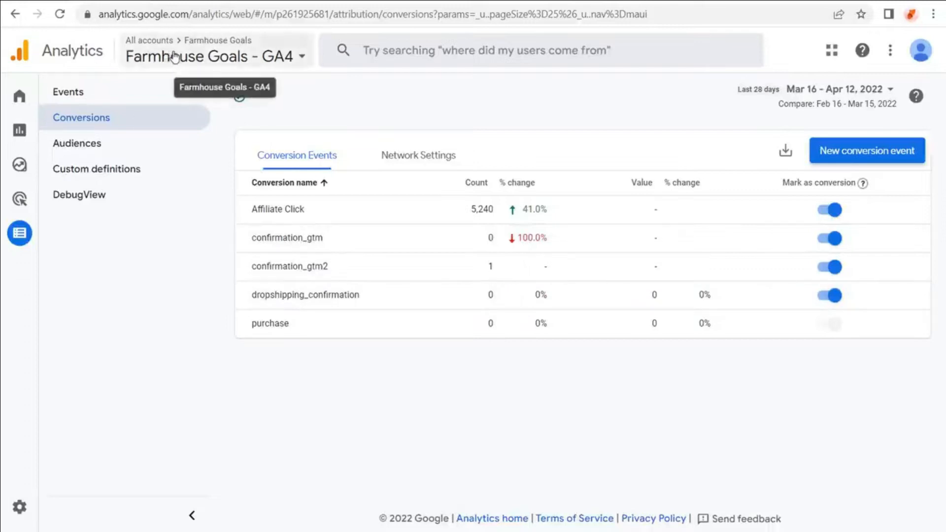
- In Google Ads, begin a new conversion action importing Google Analytics 4 web events and select dropshipping_confirmation for import
{"action": "left_click", "coordinate": [48, 1]}
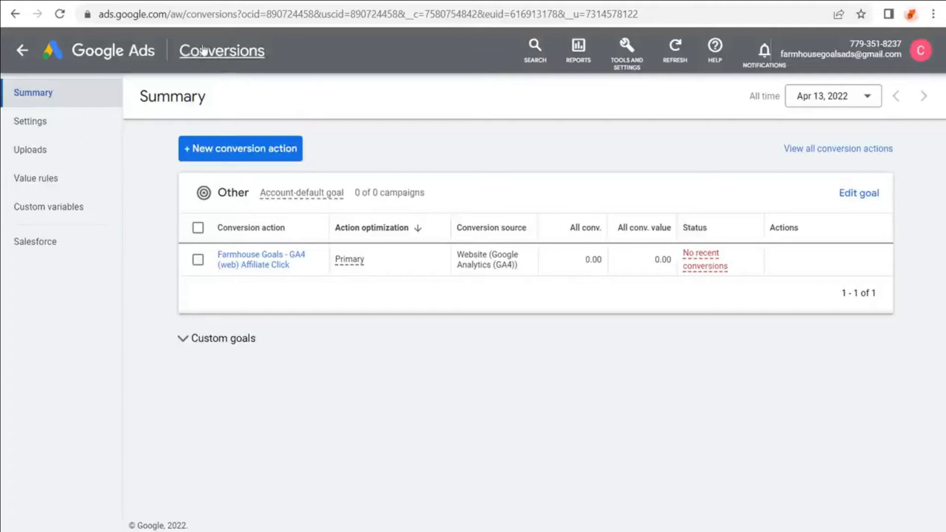
{"action": "left_click", "coordinate": [202, 152]}
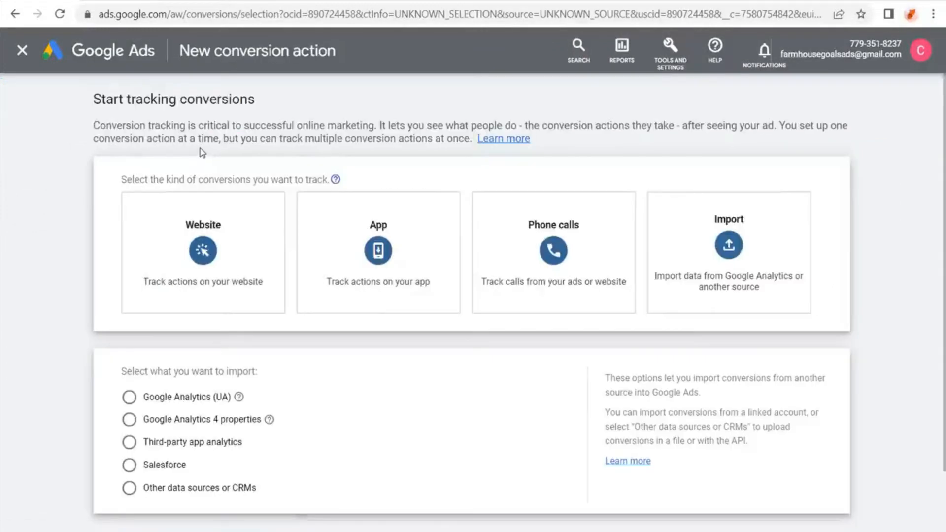
{"action": "left_click", "coordinate": [729, 229]}
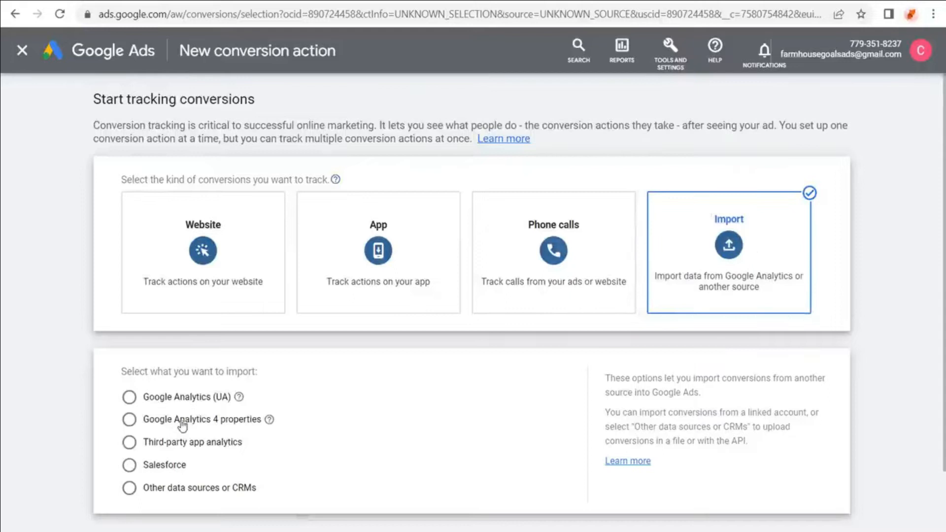
{"action": "left_click", "coordinate": [130, 421]}
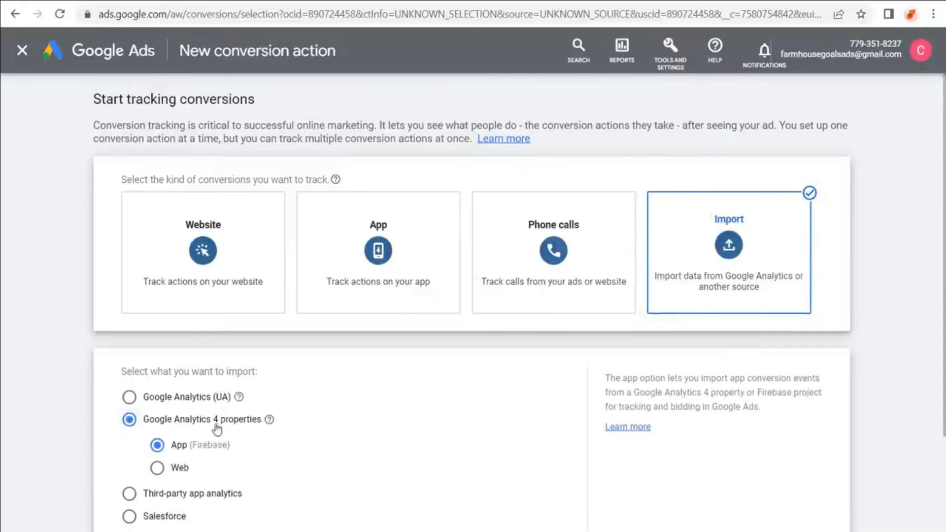
{"action": "left_click", "coordinate": [157, 469]}
{"action": "scroll", "coordinate": [430, 404], "scroll_direction": "down", "scroll_amount": 3}
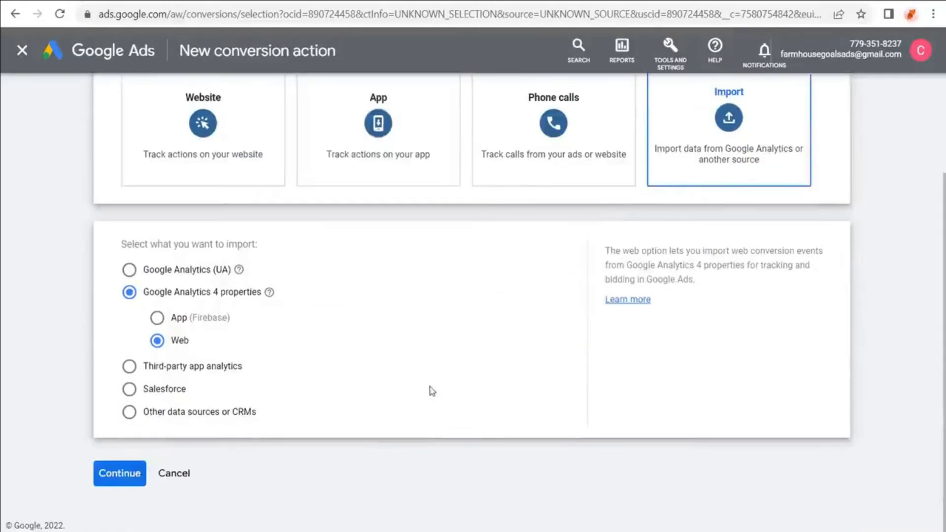
{"action": "left_click", "coordinate": [117, 474]}
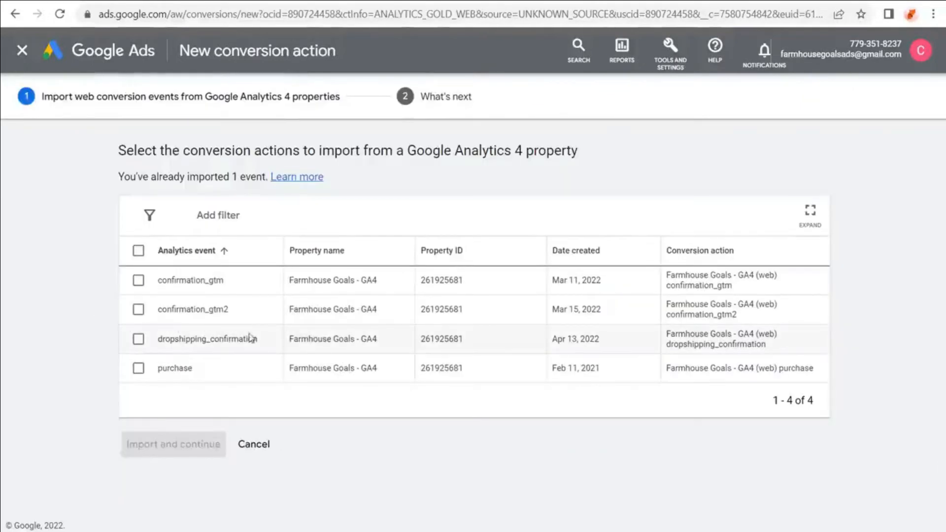
{"action": "left_click", "coordinate": [139, 339]}
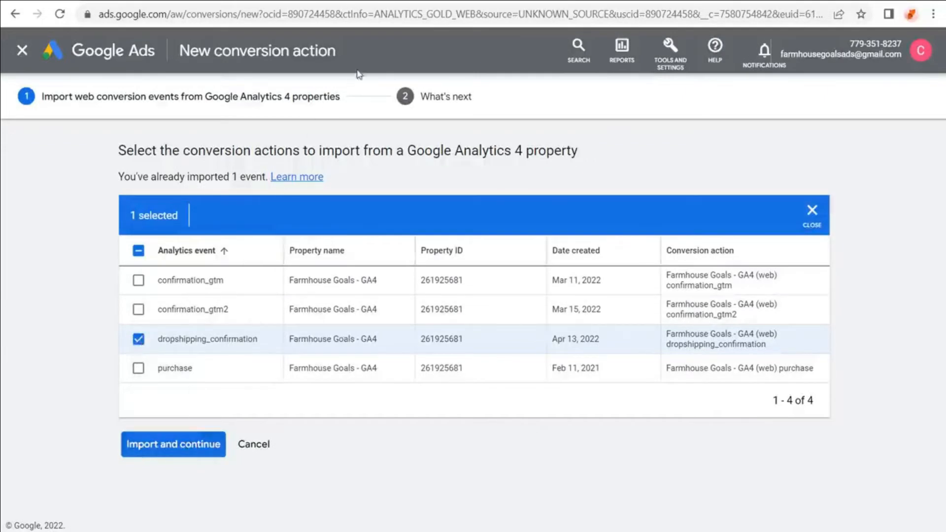
- Review the dropshipping form page and its confirmation page, then cancel the pending conversion import in Google Ads
{"action": "left_click", "coordinate": [393, 1]}
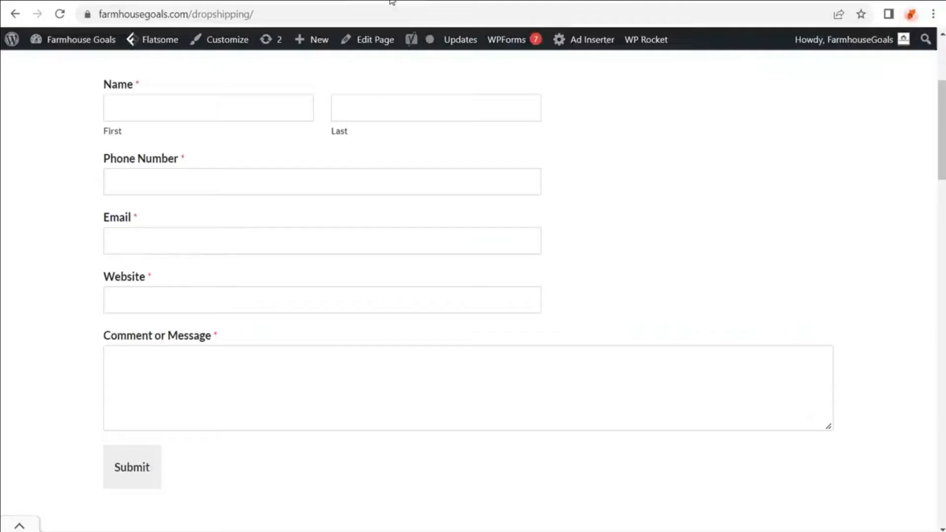
{"action": "scroll", "coordinate": [274, 148], "scroll_direction": "up", "scroll_amount": 2}
{"action": "scroll", "coordinate": [412, 197], "scroll_direction": "up", "scroll_amount": 2}
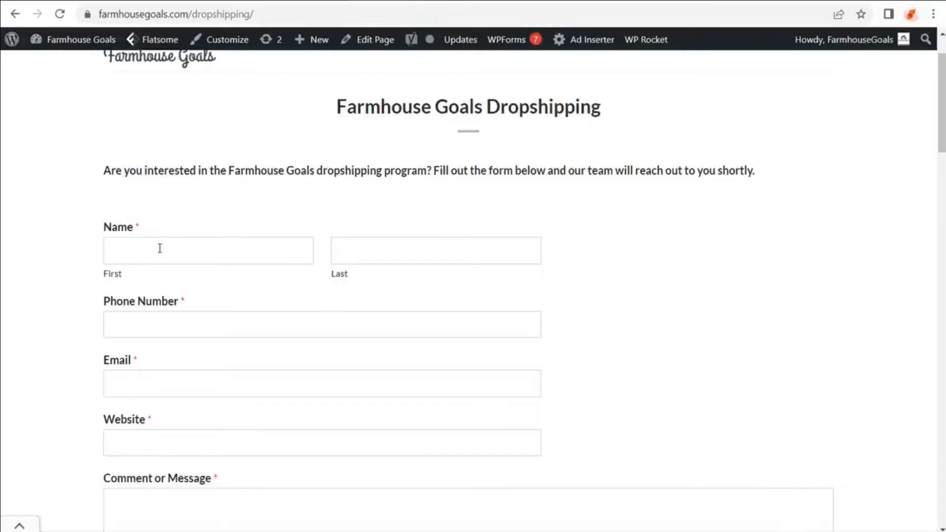
{"action": "scroll", "coordinate": [160, 248], "scroll_direction": "down", "scroll_amount": 3}
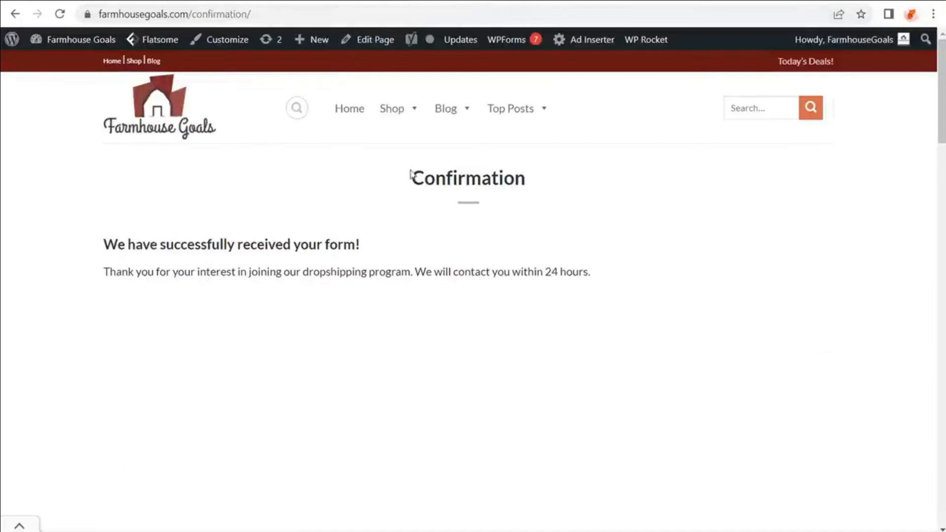
{"action": "left_click_drag", "start_coordinate": [420, 180], "coordinate": [556, 190]}
{"action": "left_click", "coordinate": [661, 192]}
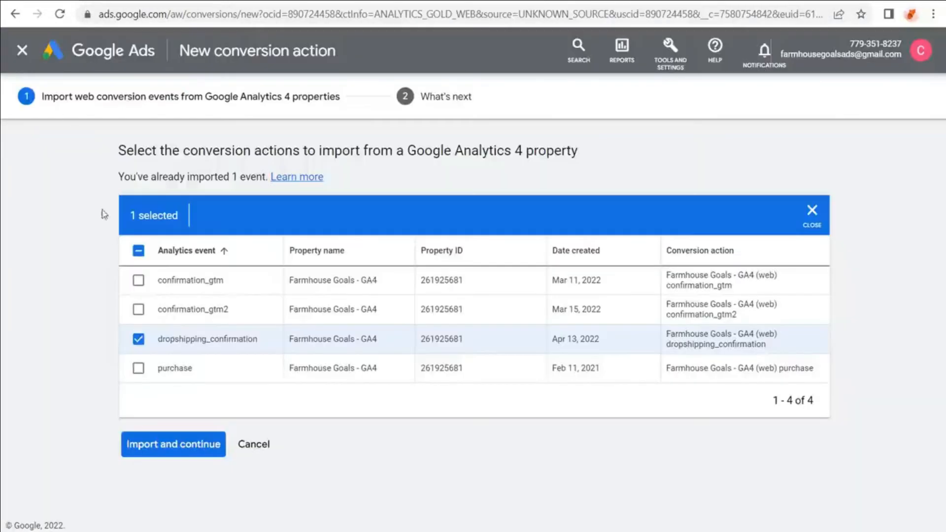
{"action": "left_click", "coordinate": [246, 443]}
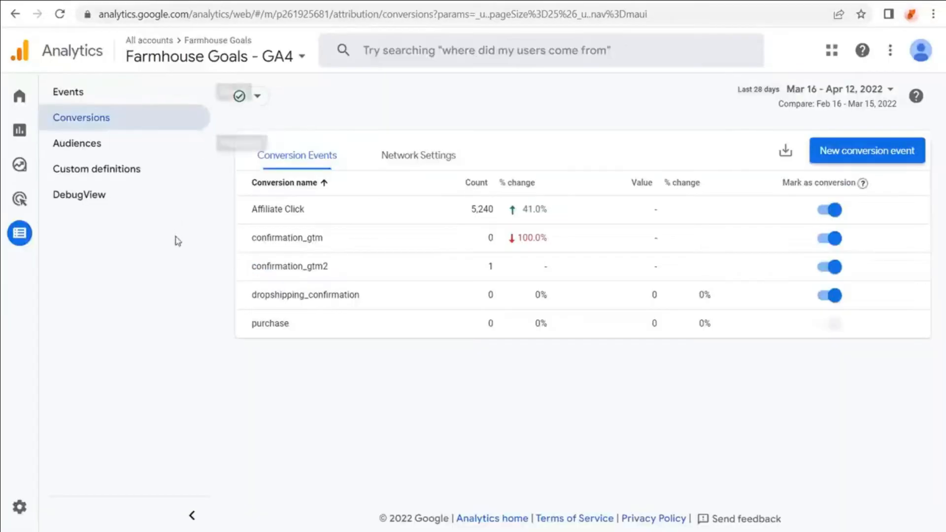
- In Google Analytics, open the property's data collection settings and review the Google signals option and the User Data Collection Acknowledgement
{"action": "left_click", "coordinate": [30, 506]}
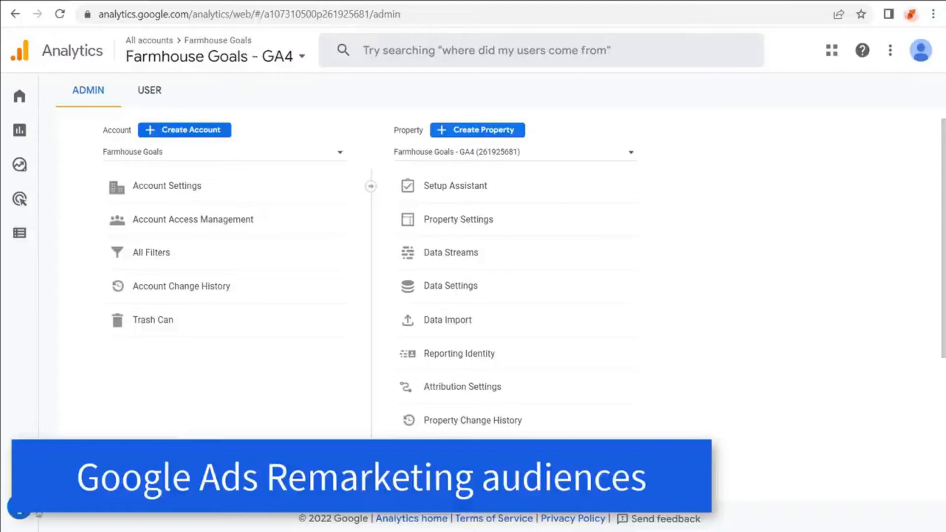
{"action": "mouse_move", "coordinate": [27, 519]}
{"action": "left_click", "coordinate": [449, 287]}
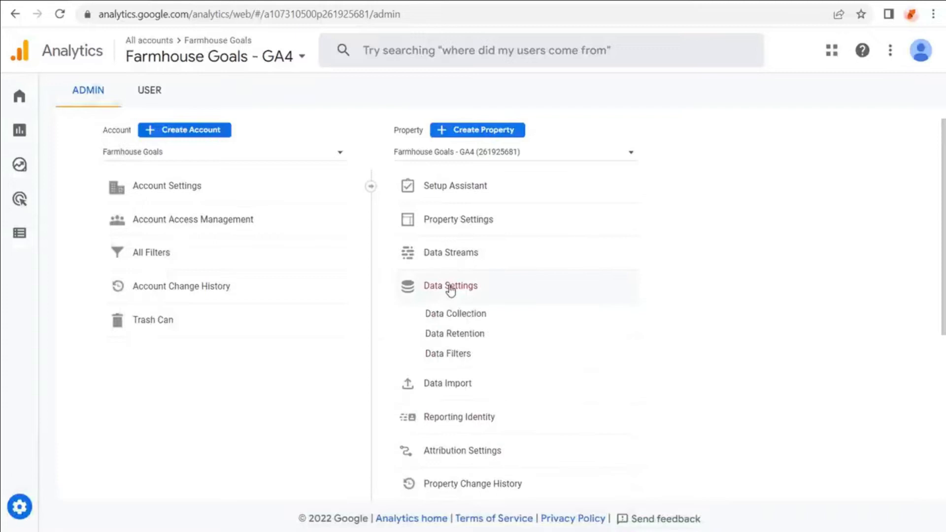
{"action": "left_click", "coordinate": [457, 314]}
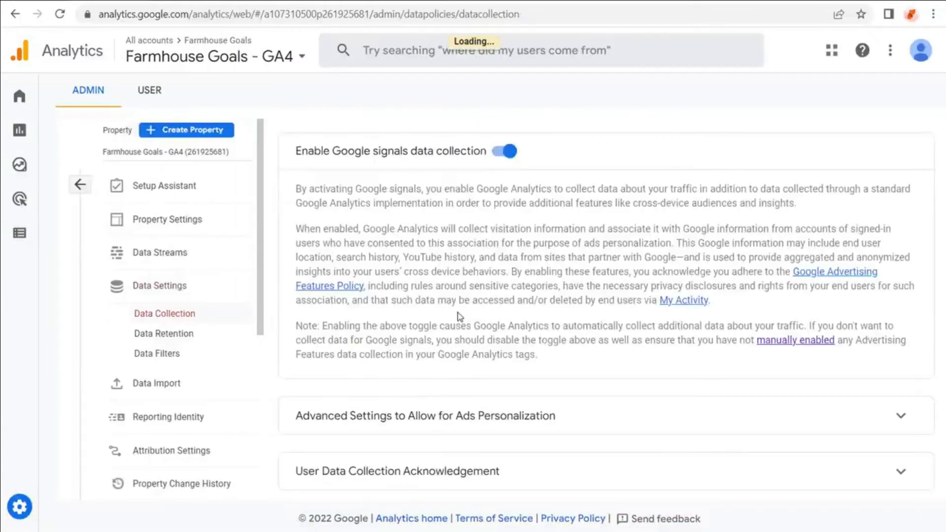
{"action": "left_click_drag", "start_coordinate": [296, 153], "coordinate": [469, 149]}
{"action": "left_click", "coordinate": [467, 205]}
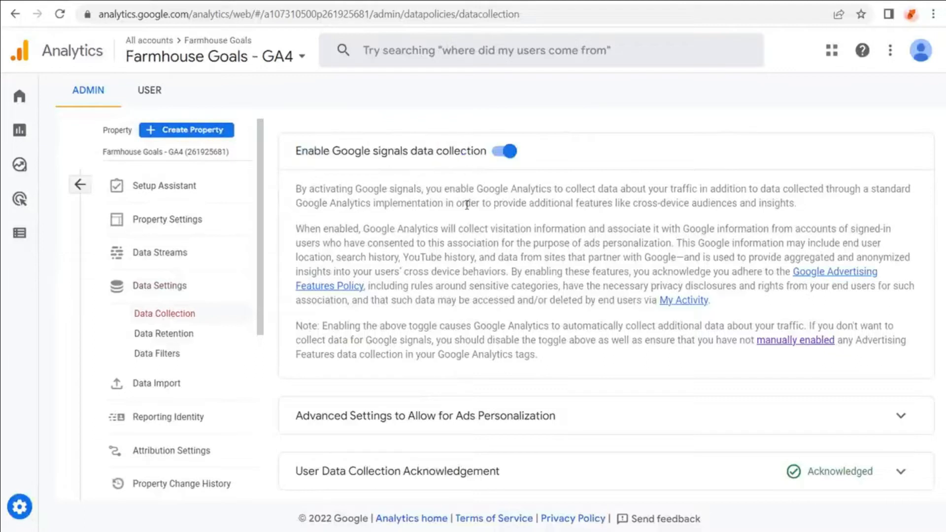
{"action": "left_click", "coordinate": [901, 475]}
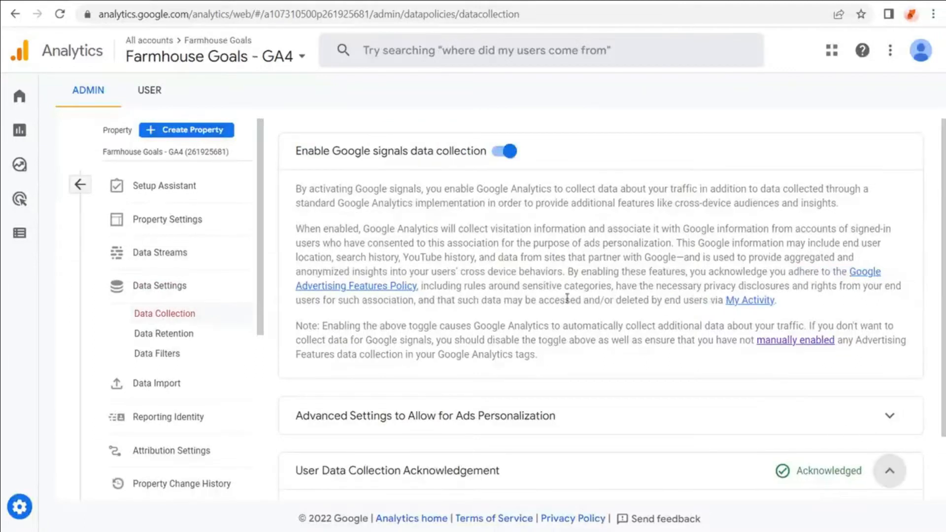
{"action": "scroll", "coordinate": [523, 277], "scroll_direction": "down", "scroll_amount": 2}
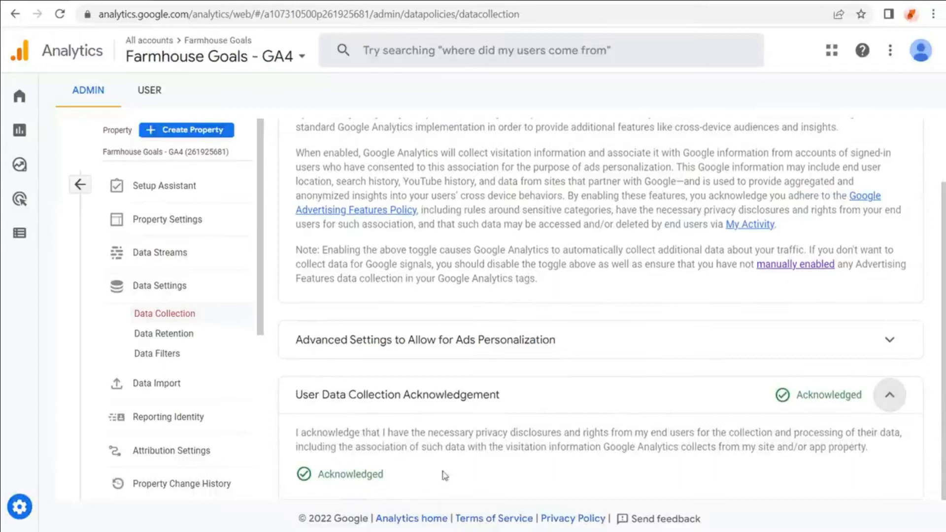
{"action": "left_click", "coordinate": [891, 395]}
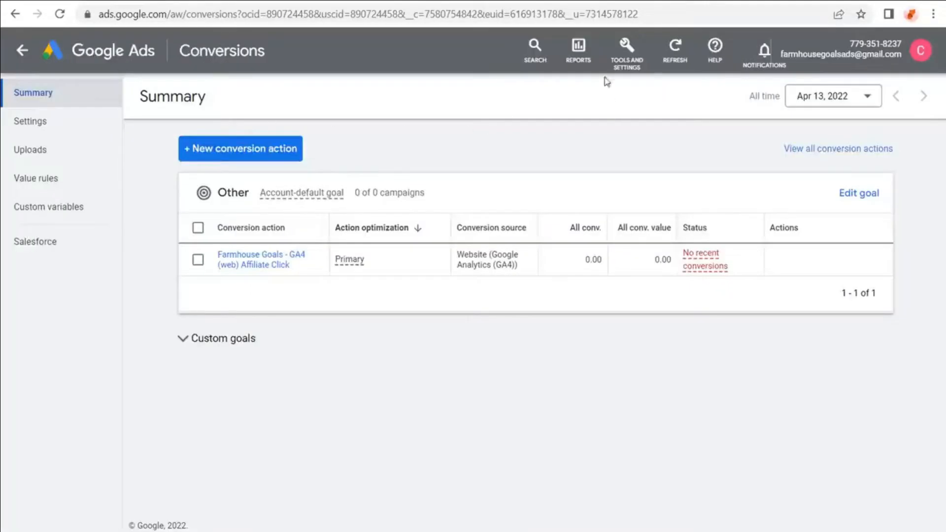
- In Google Ads, open the linked accounts and manage the Google Analytics (GA4) & Firebase links
{"action": "left_click", "coordinate": [623, 50]}
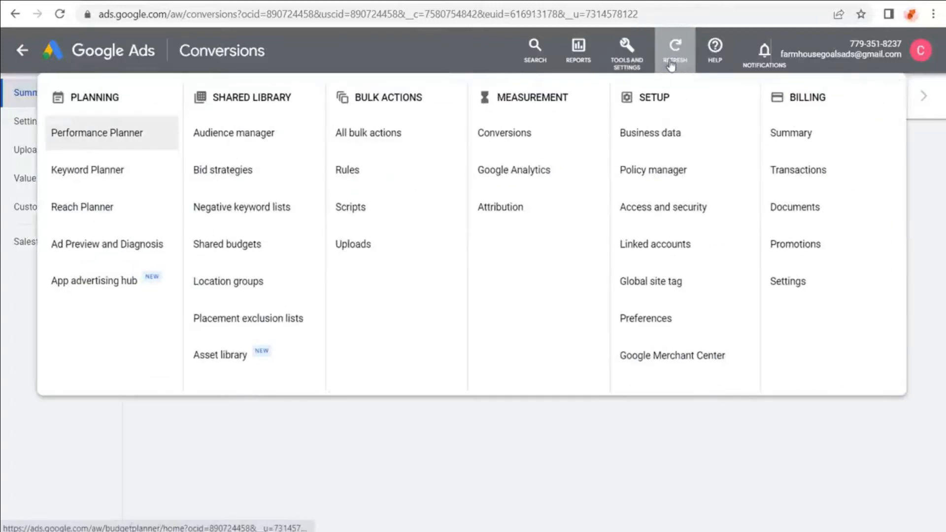
{"action": "left_click", "coordinate": [668, 245]}
{"action": "left_click_drag", "start_coordinate": [141, 201], "coordinate": [221, 198]}
{"action": "left_click", "coordinate": [246, 197]}
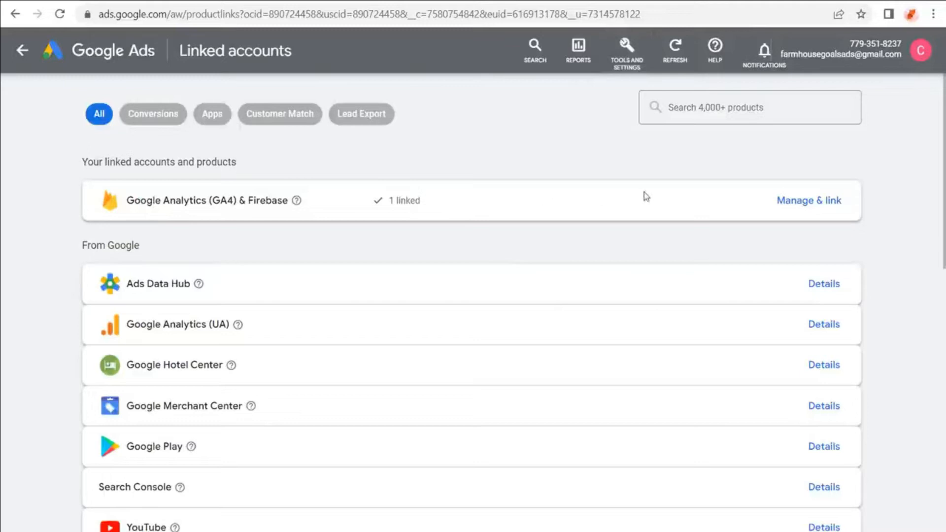
{"action": "left_click", "coordinate": [781, 203]}
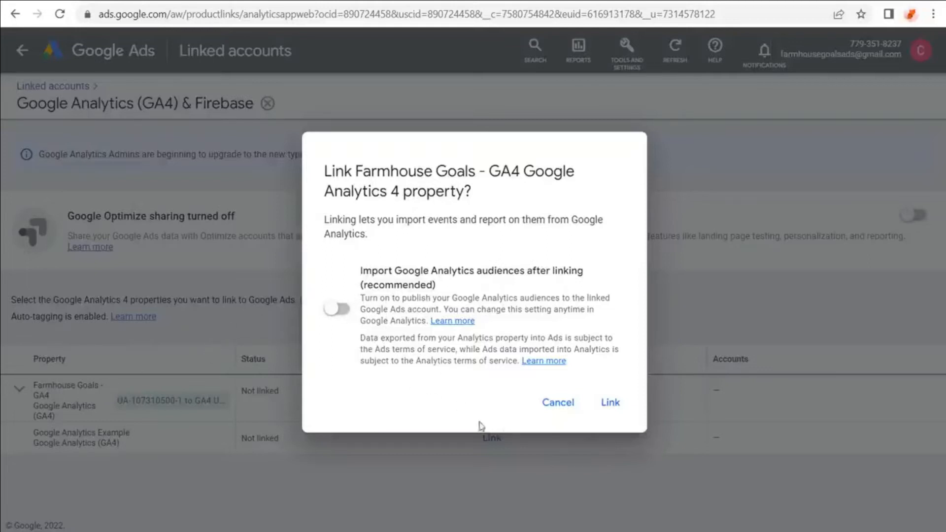
- Link the Farmhouse Goals - GA4 property to Google Ads with the import of Google Analytics audiences turned on
{"action": "left_click", "coordinate": [560, 403]}
{"action": "left_click", "coordinate": [487, 390]}
{"action": "left_click_drag", "start_coordinate": [362, 271], "coordinate": [508, 270]}
{"action": "left_click", "coordinate": [547, 266]}
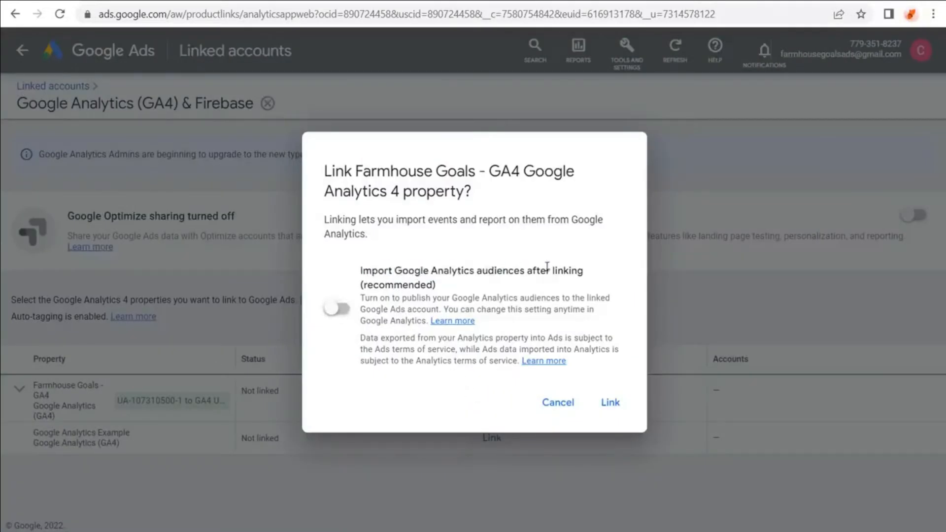
{"action": "left_click", "coordinate": [337, 310]}
{"action": "left_click", "coordinate": [593, 405]}
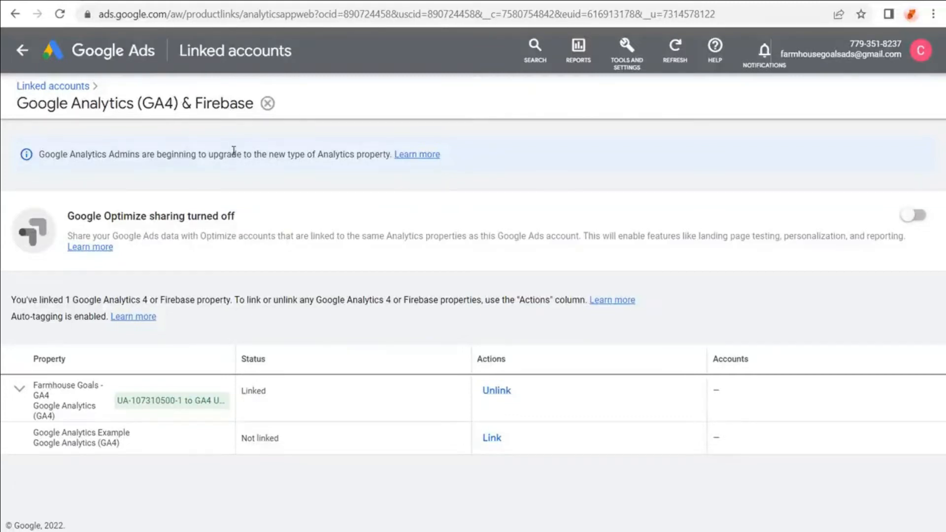
- Open the Audience manager and review the list of data segments imported from Google Analytics
{"action": "left_click", "coordinate": [627, 64]}
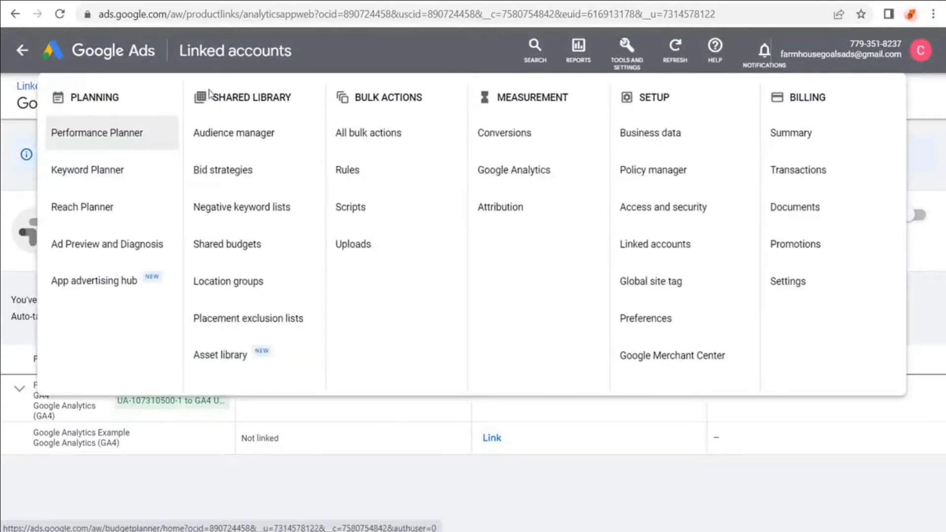
{"action": "left_click", "coordinate": [204, 143]}
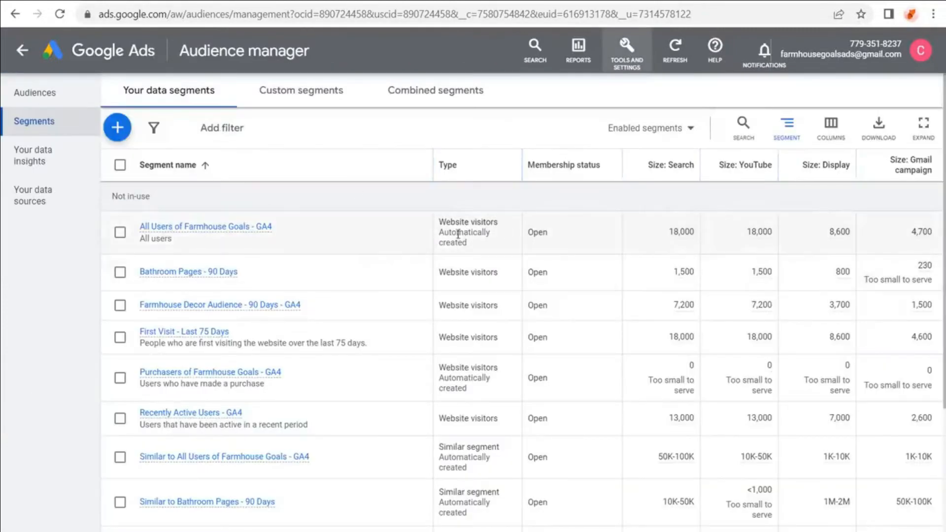
{"action": "scroll", "coordinate": [476, 221], "scroll_direction": "down", "scroll_amount": 2}
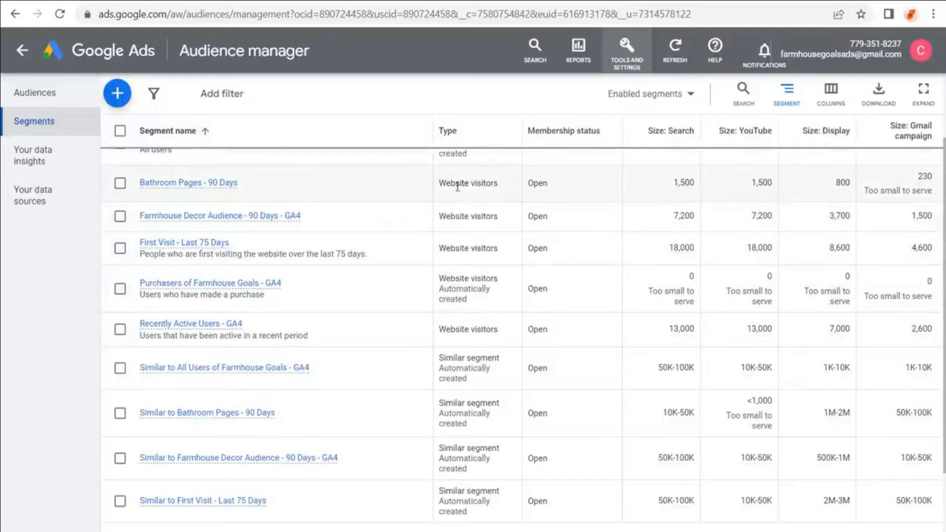
{"action": "scroll", "coordinate": [409, 205], "scroll_direction": "up", "scroll_amount": 2}
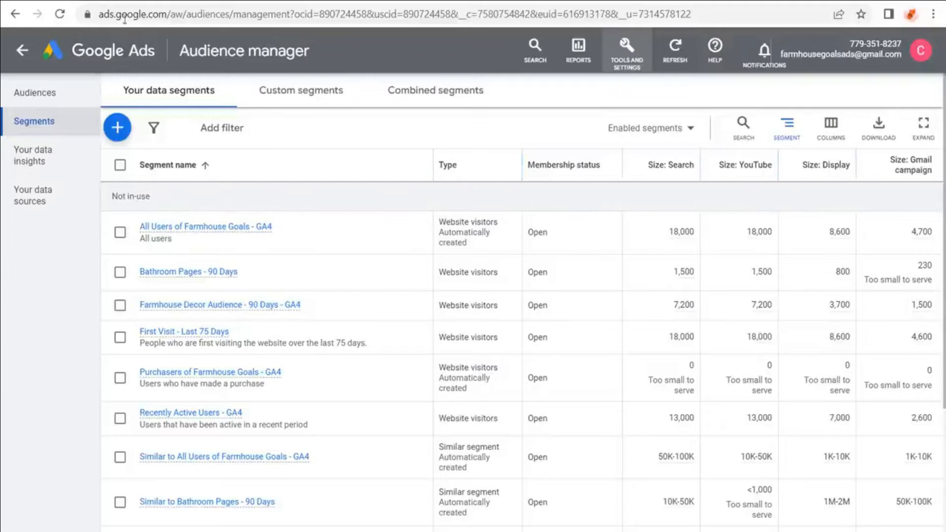
- Switch to Google Analytics, open the Farmhouse Goals - GA4 property's audience list and start building a new audience
{"action": "left_click", "coordinate": [116, 2]}
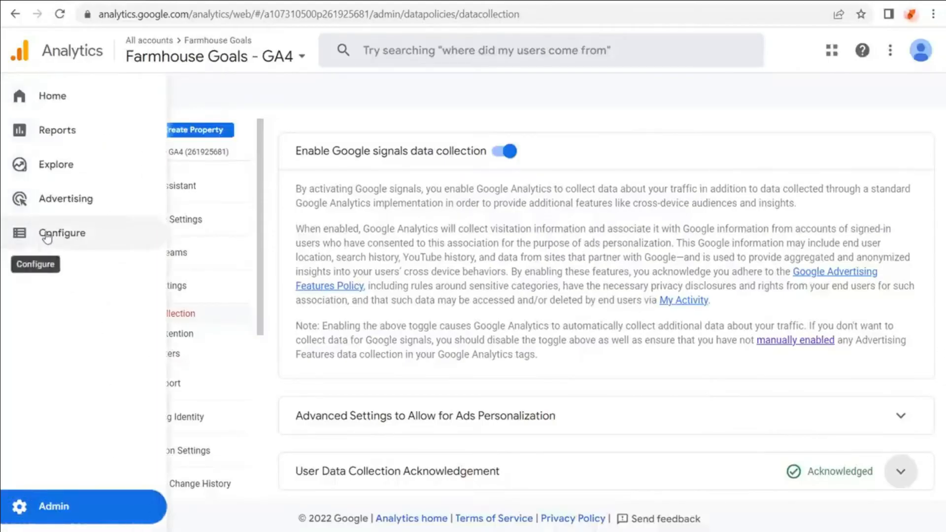
{"action": "left_click", "coordinate": [47, 236]}
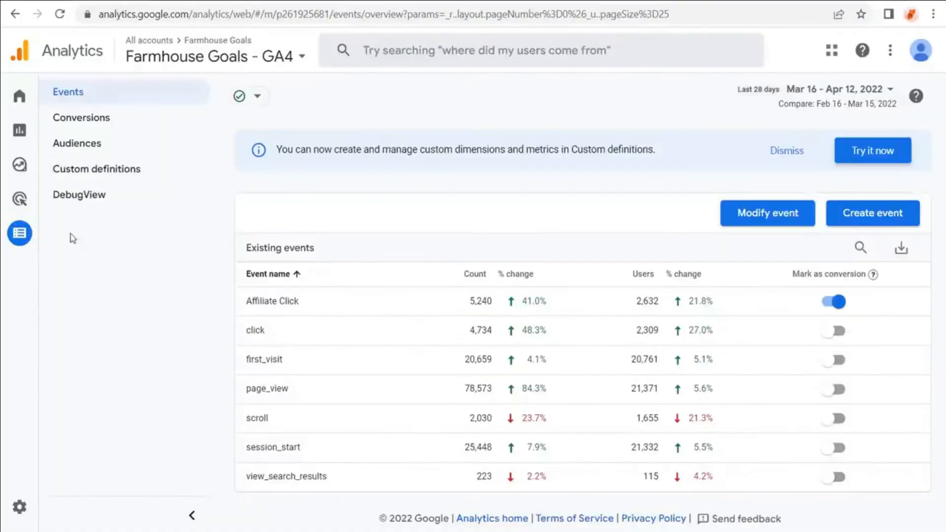
{"action": "mouse_move", "coordinate": [29, 240]}
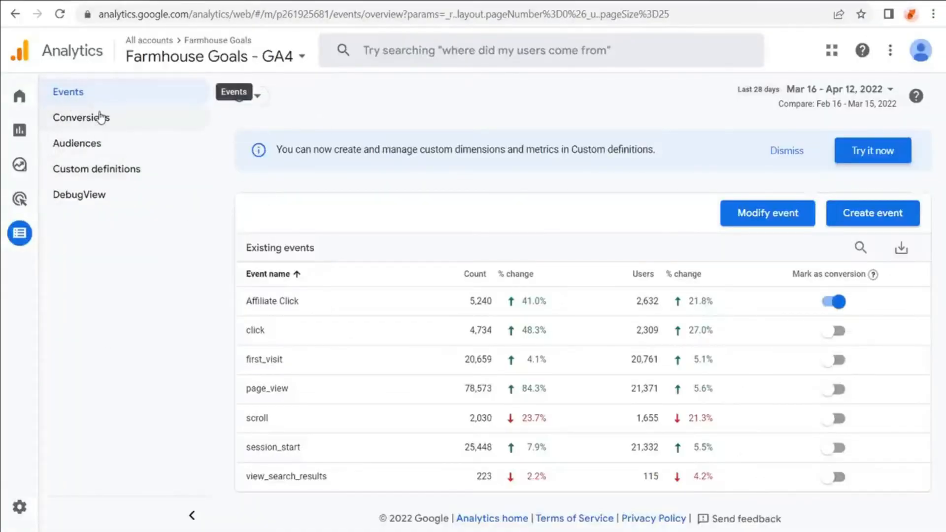
{"action": "left_click", "coordinate": [100, 123]}
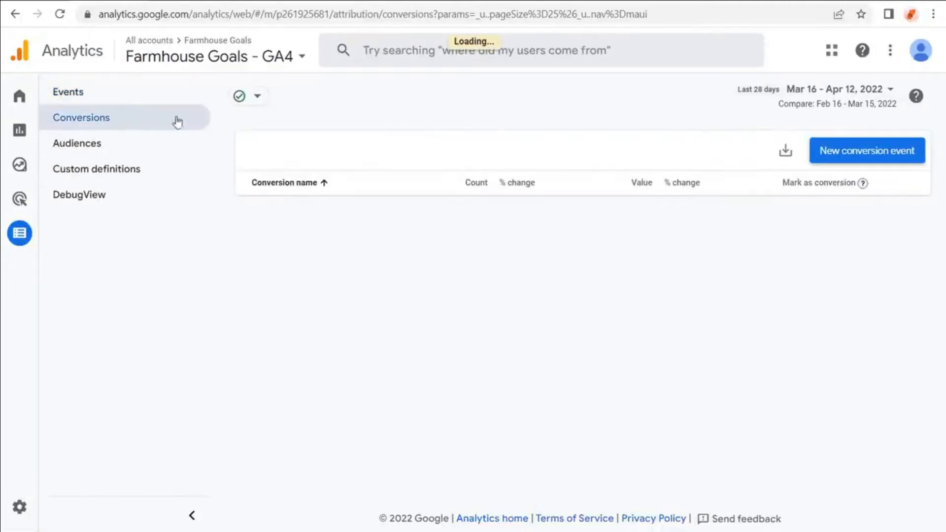
{"action": "left_click", "coordinate": [94, 144]}
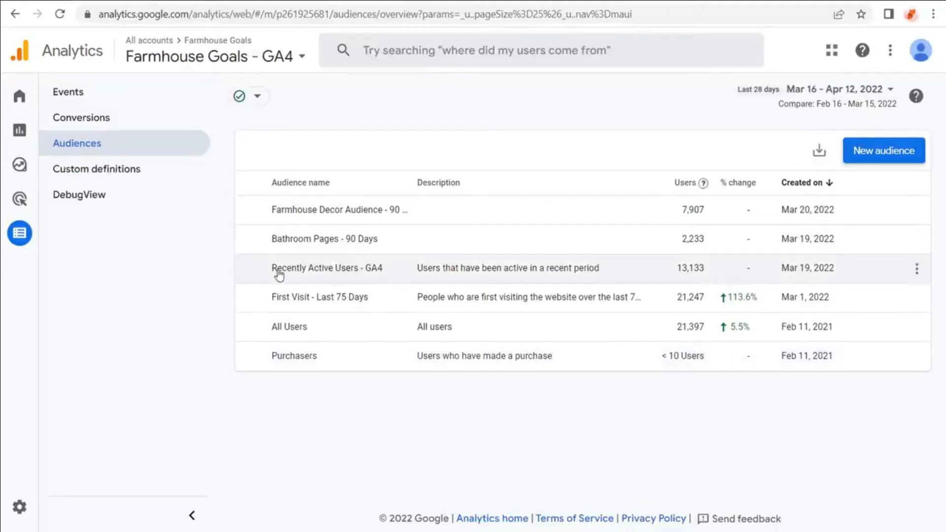
{"action": "left_click", "coordinate": [903, 159]}
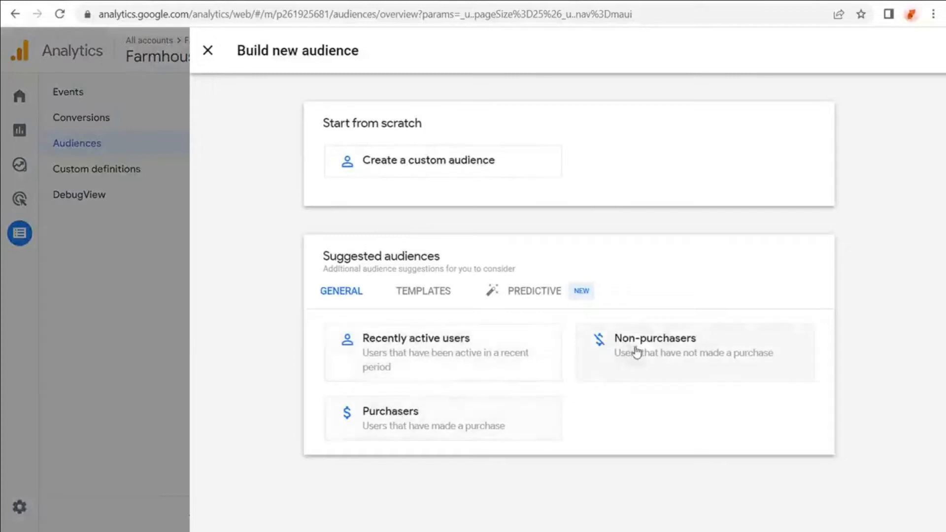
- Review the suggested audience templates and predictive audiences, and return to the general suggestions
{"action": "left_click", "coordinate": [418, 294]}
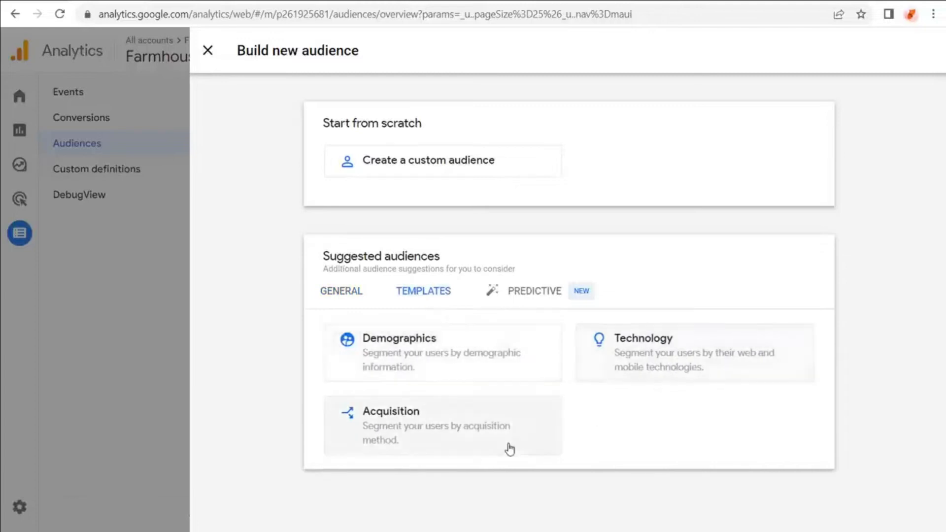
{"action": "left_click", "coordinate": [531, 294]}
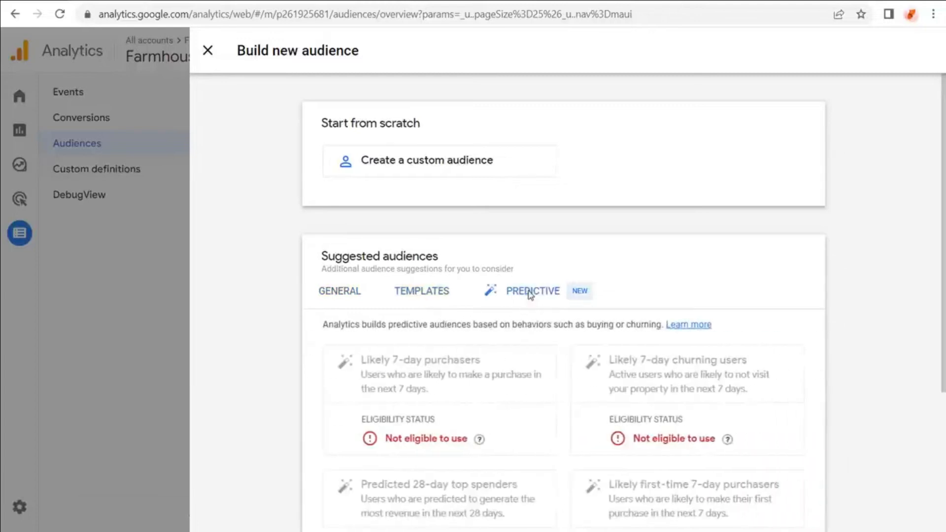
{"action": "scroll", "coordinate": [698, 374], "scroll_direction": "down", "scroll_amount": 3}
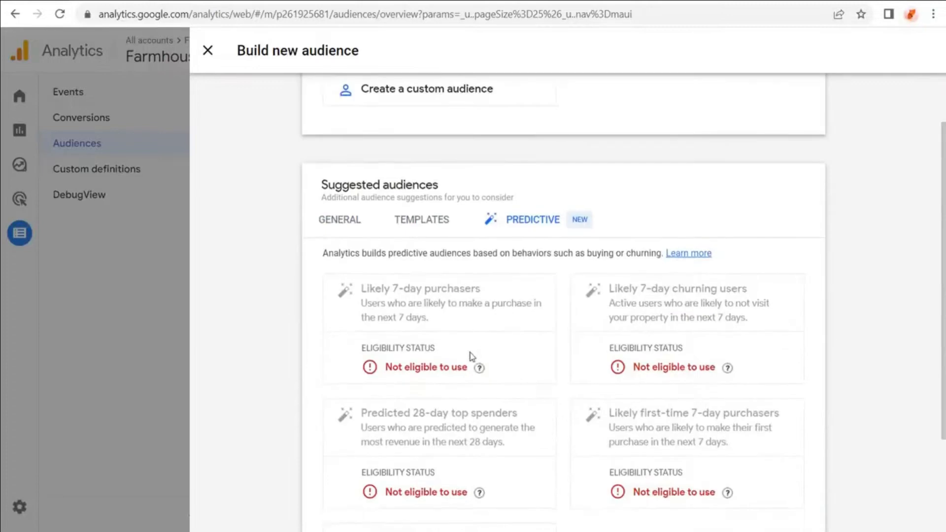
{"action": "scroll", "coordinate": [434, 340], "scroll_direction": "up", "scroll_amount": 2}
{"action": "left_click", "coordinate": [322, 224]}
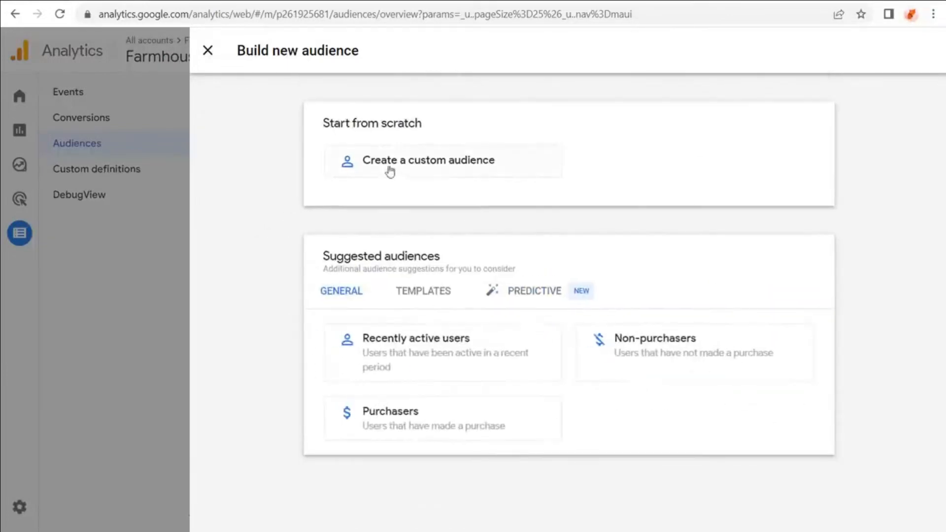
- Try a custom audience that includes users with the page_view event, and check its share of all users in the summary
{"action": "left_click", "coordinate": [405, 163]}
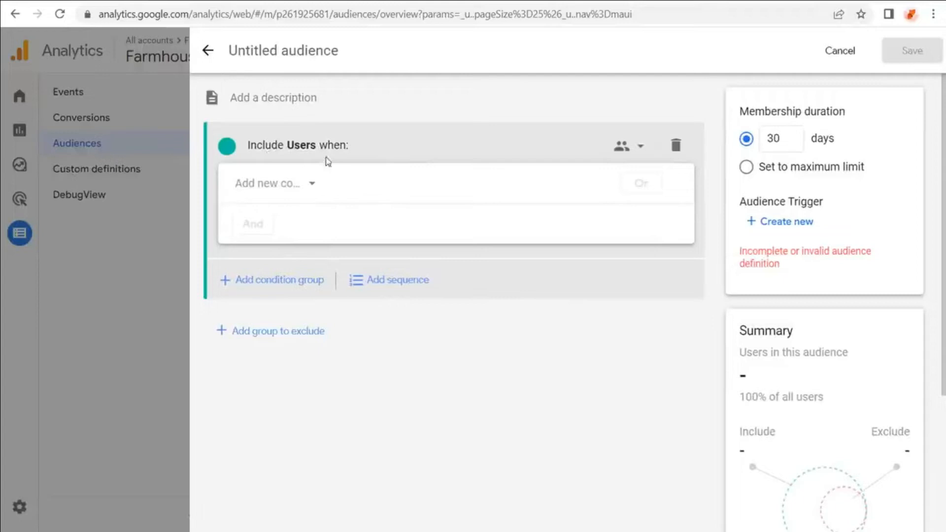
{"action": "left_click", "coordinate": [314, 186]}
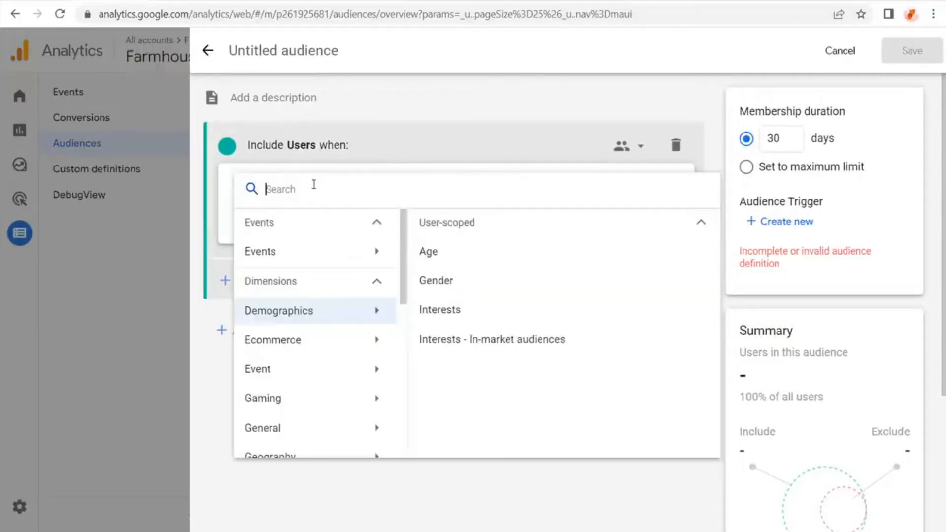
{"action": "left_click", "coordinate": [369, 254]}
{"action": "scroll", "coordinate": [493, 295], "scroll_direction": "down", "scroll_amount": 1}
{"action": "scroll", "coordinate": [505, 287], "scroll_direction": "down", "scroll_amount": 8}
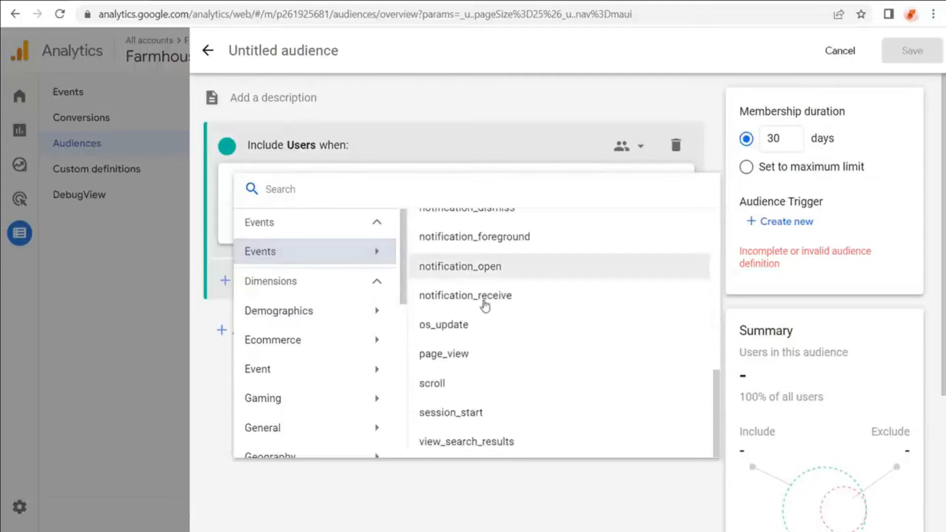
{"action": "left_click", "coordinate": [486, 355]}
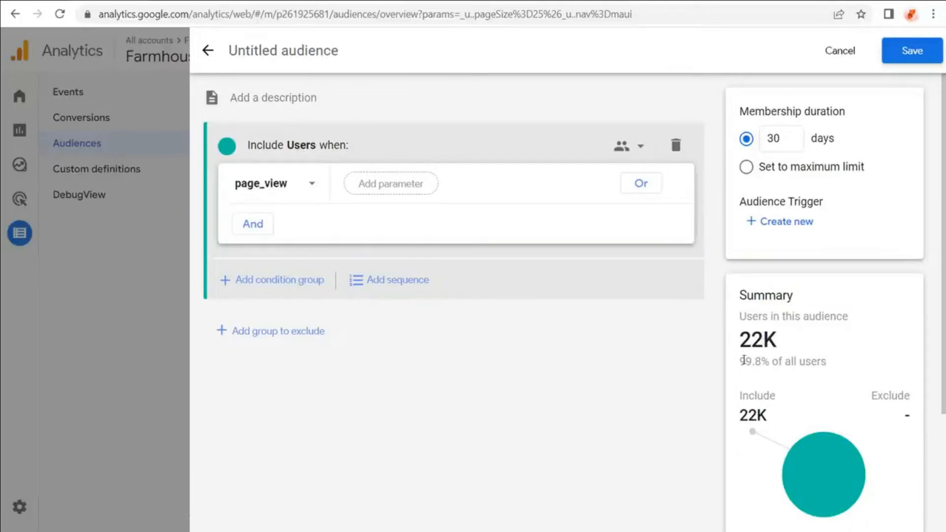
{"action": "left_click_drag", "start_coordinate": [740, 362], "coordinate": [798, 363]}
{"action": "left_click", "coordinate": [819, 362]}
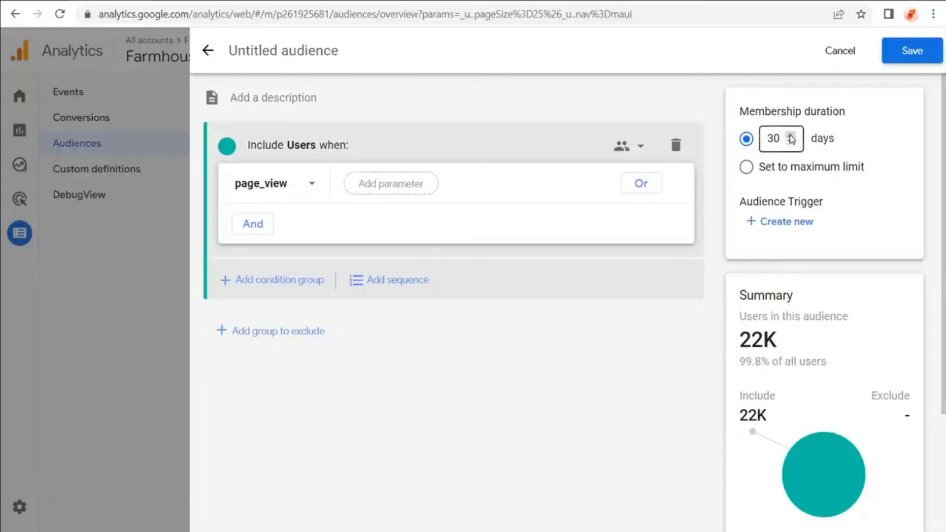
- Try the maximum limit as the audience's membership duration, and leave the untitled audience without saving it
{"action": "left_click", "coordinate": [747, 168]}
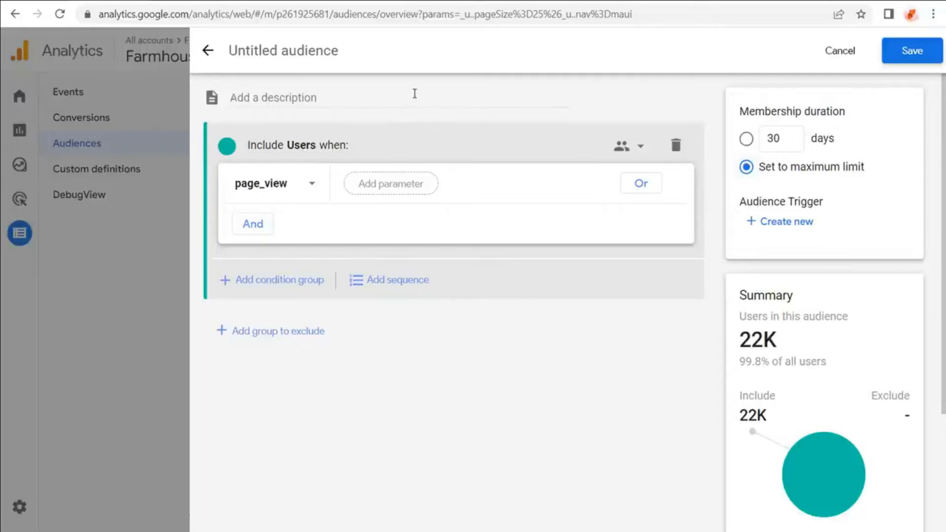
{"action": "left_click", "coordinate": [243, 47]}
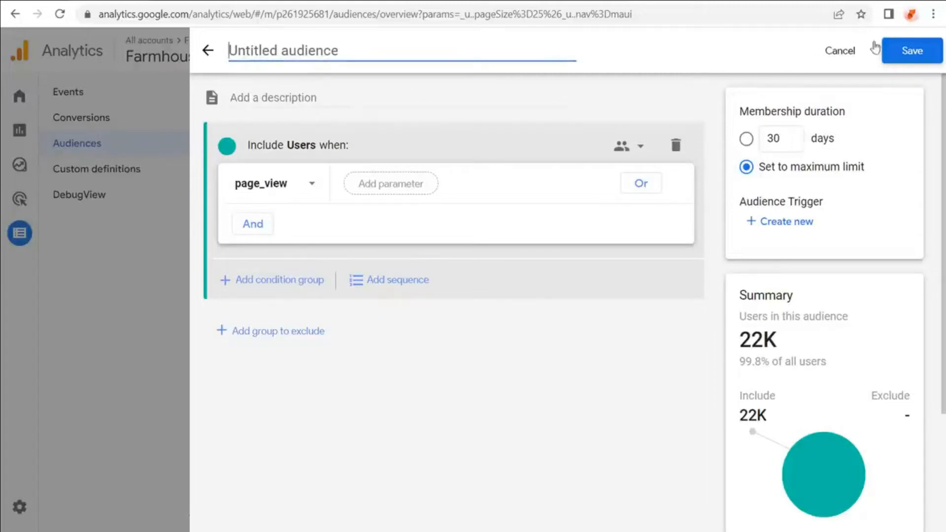
{"action": "left_click", "coordinate": [208, 50]}
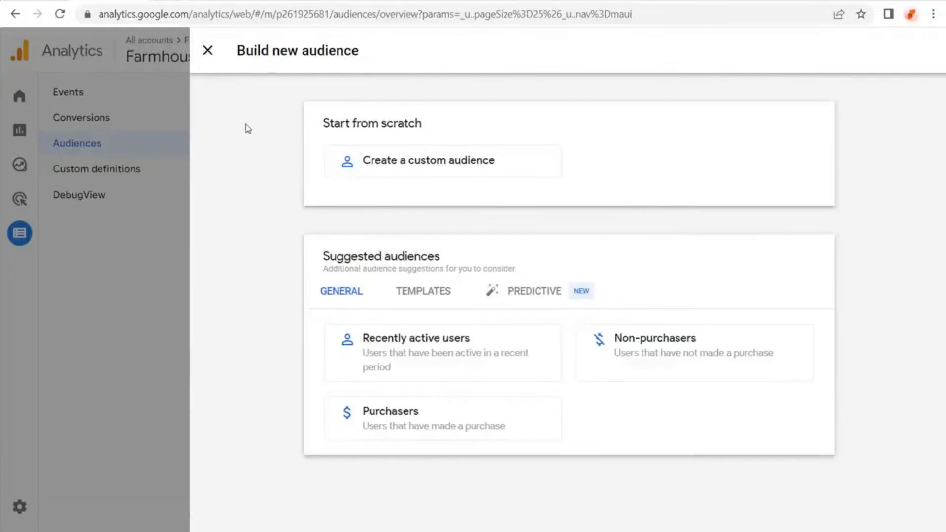
- Start a new custom audience and look through the Ecommerce, Event, Platform / device and Traffic source dimensions for its include condition
{"action": "left_click", "coordinate": [417, 160]}
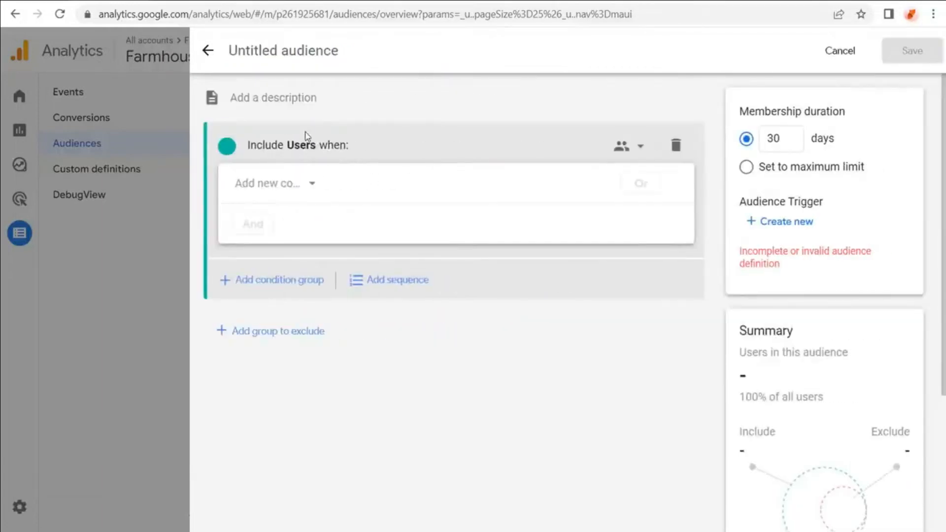
{"action": "left_click", "coordinate": [302, 186]}
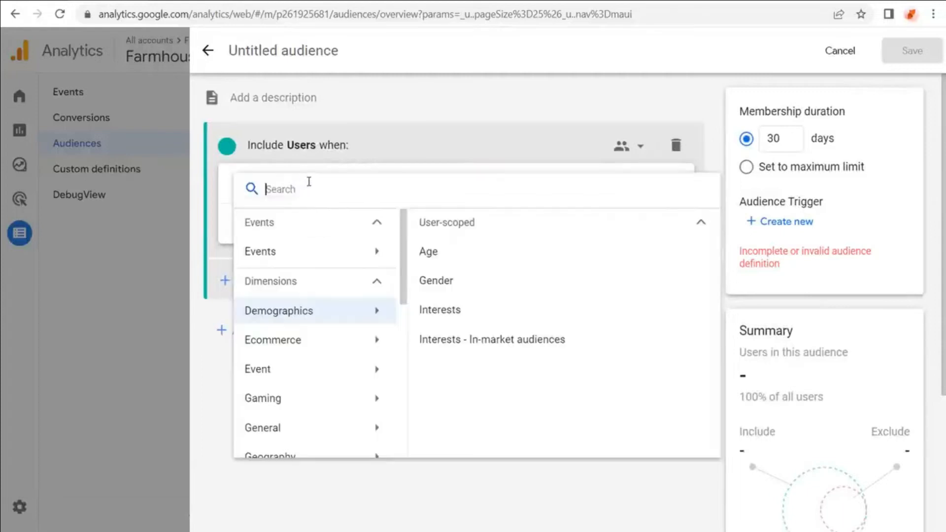
{"action": "scroll", "coordinate": [334, 302], "scroll_direction": "down", "scroll_amount": 2}
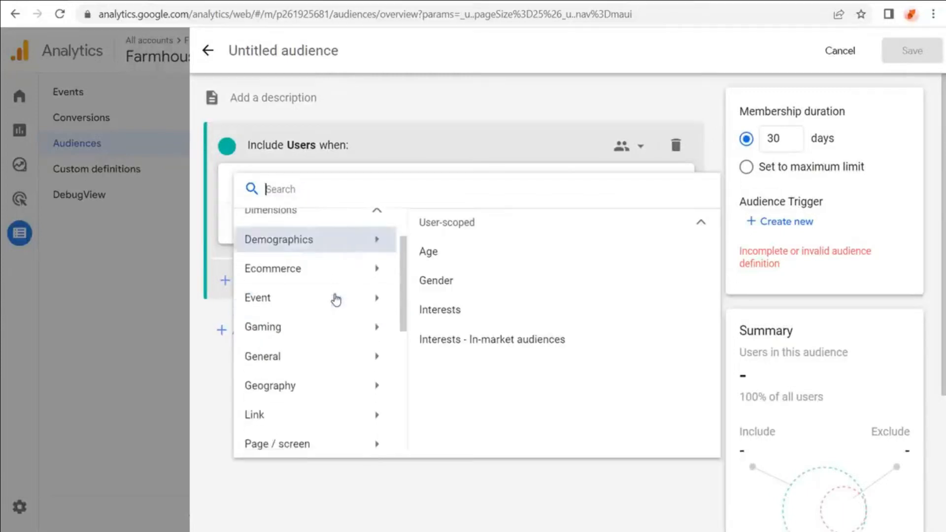
{"action": "left_click", "coordinate": [256, 272]}
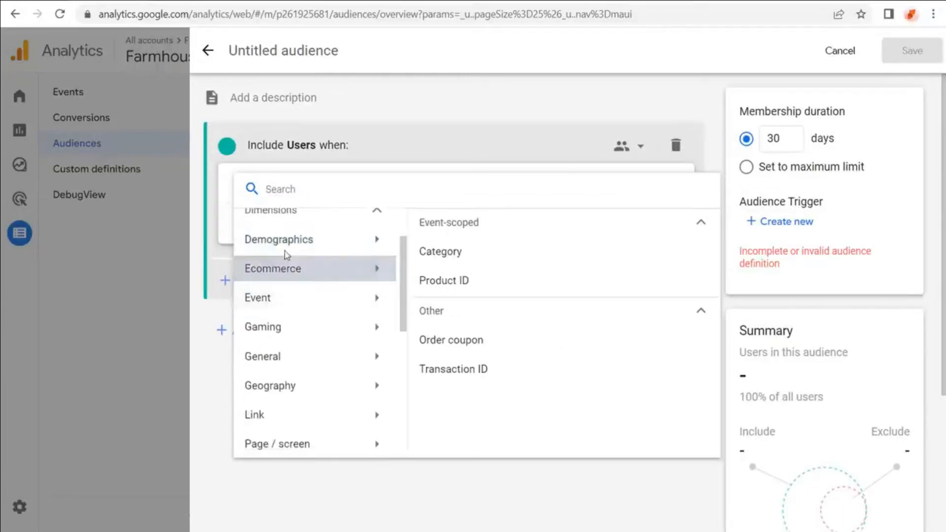
{"action": "left_click", "coordinate": [302, 303]}
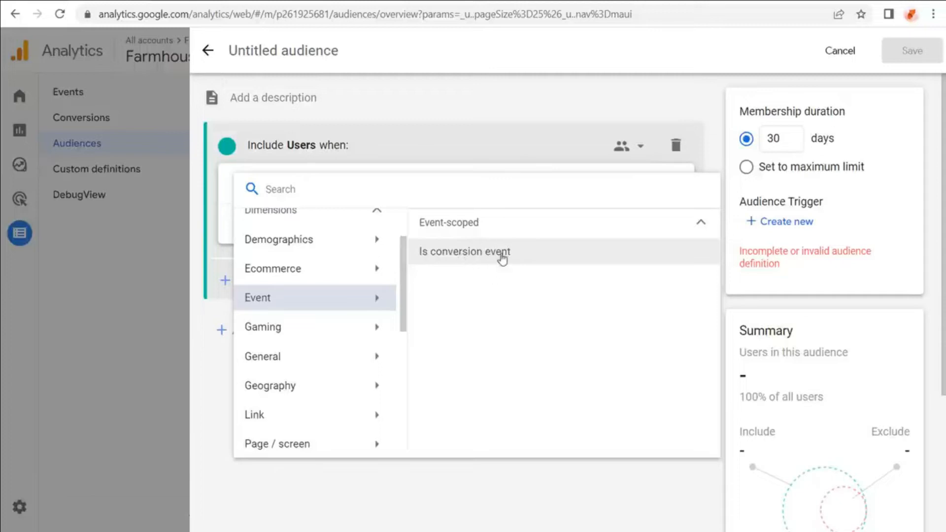
{"action": "scroll", "coordinate": [328, 311], "scroll_direction": "down", "scroll_amount": 3}
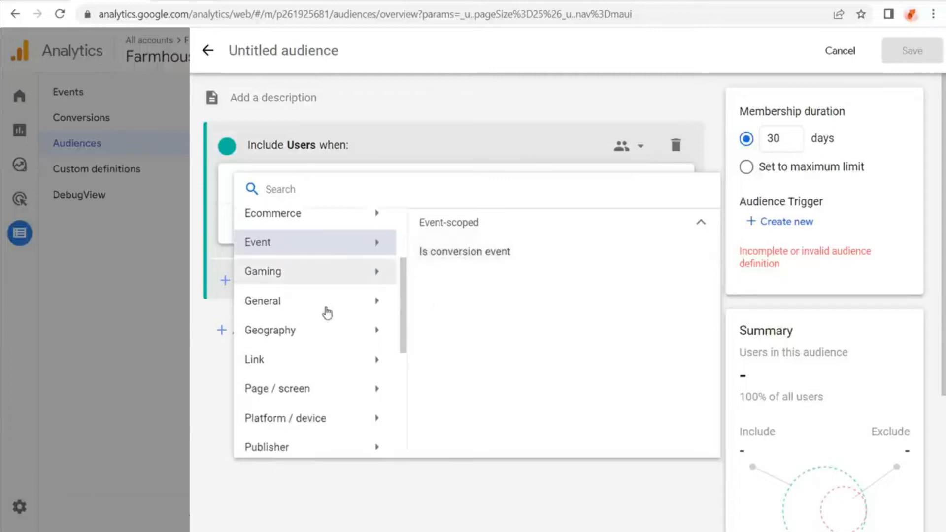
{"action": "scroll", "coordinate": [330, 311], "scroll_direction": "down", "scroll_amount": 1}
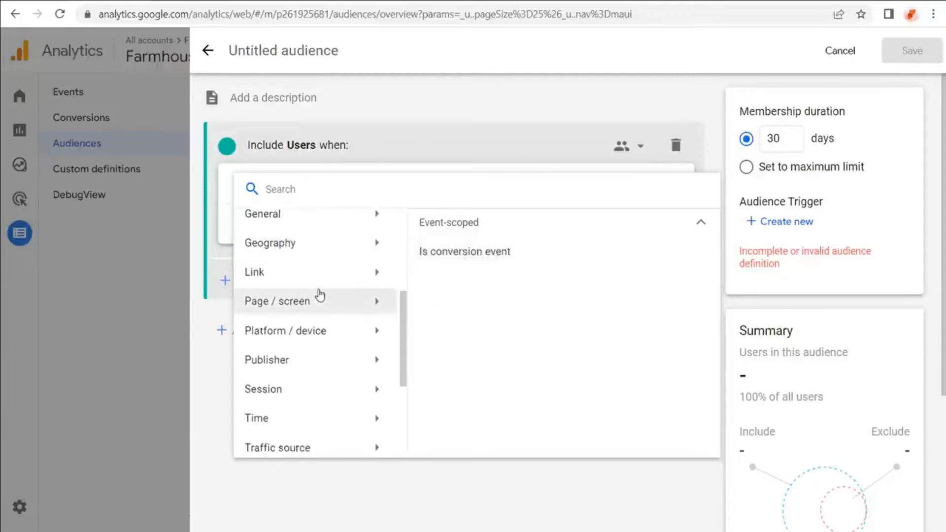
{"action": "left_click", "coordinate": [351, 332]}
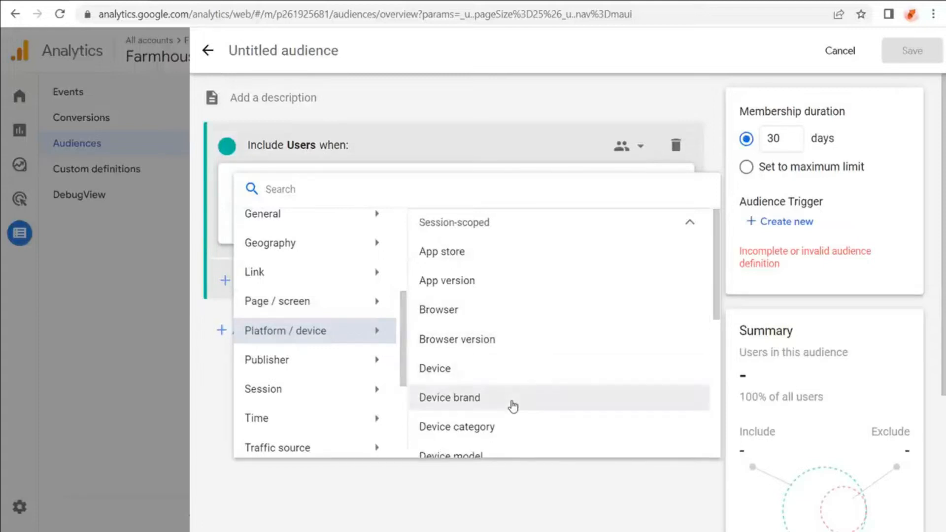
{"action": "scroll", "coordinate": [346, 367], "scroll_direction": "down", "scroll_amount": 2}
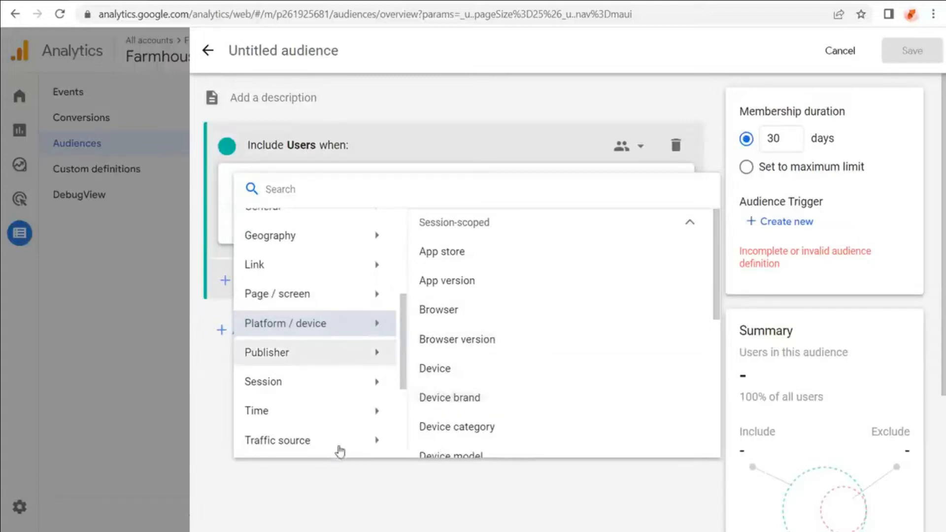
{"action": "left_click", "coordinate": [353, 381]}
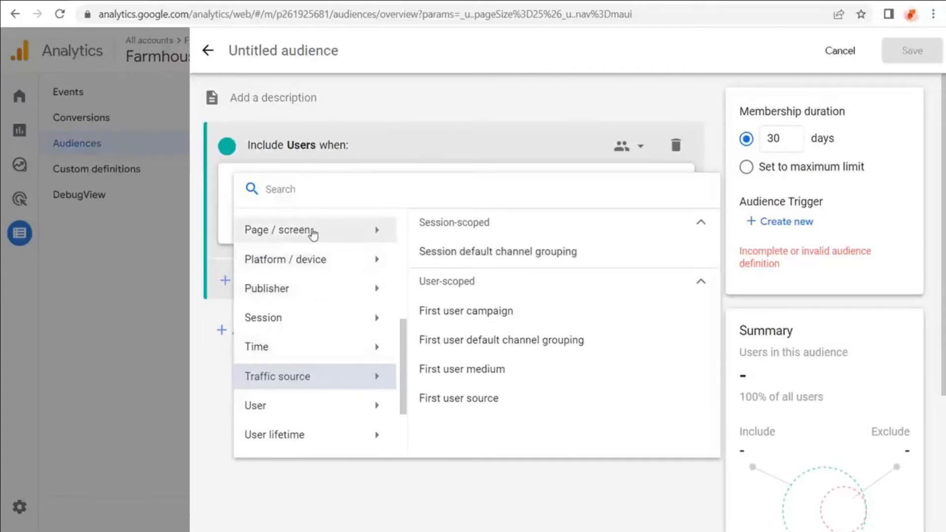
- Check the website's Confirmation page and use Page location from the Page / screen dimensions as the audience's include condition
{"action": "left_click", "coordinate": [346, 231]}
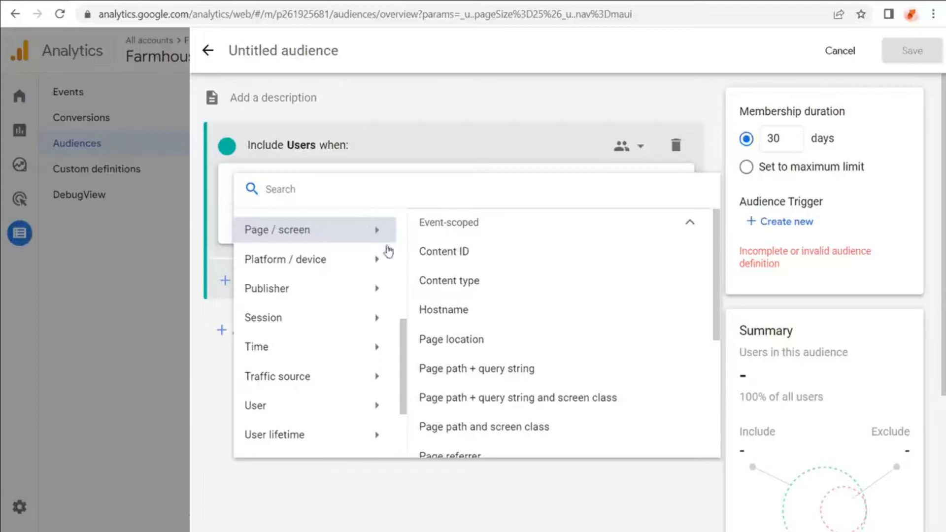
{"action": "scroll", "coordinate": [502, 275], "scroll_direction": "down", "scroll_amount": 3}
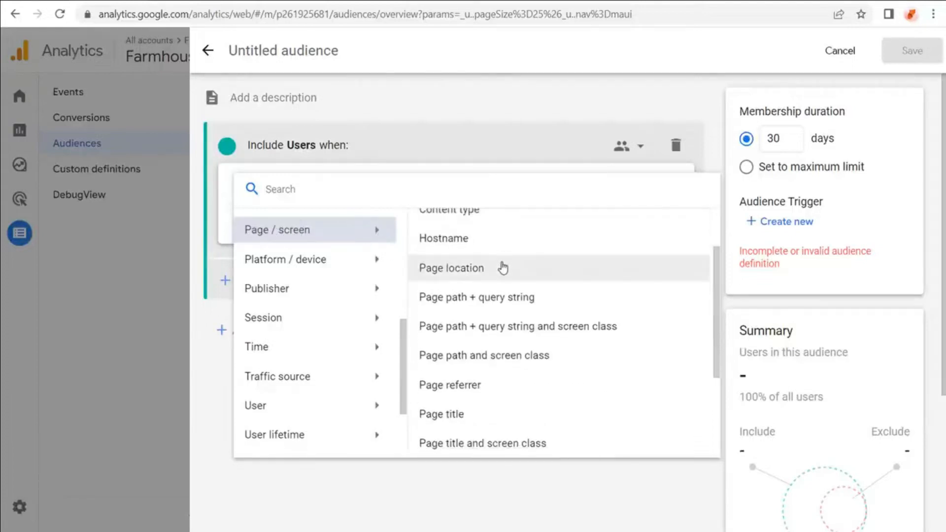
{"action": "scroll", "coordinate": [503, 264], "scroll_direction": "down", "scroll_amount": 1}
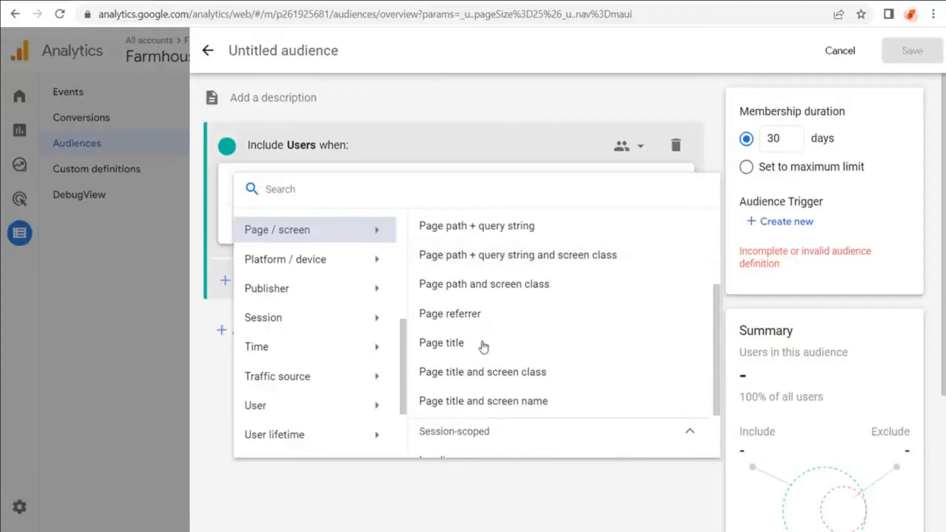
{"action": "scroll", "coordinate": [471, 343], "scroll_direction": "up", "scroll_amount": 3}
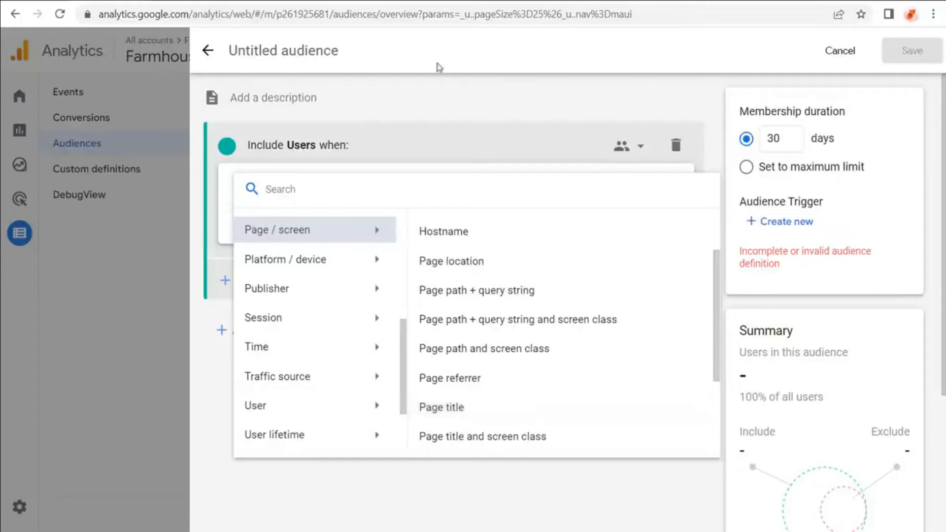
{"action": "left_click", "coordinate": [460, 0]}
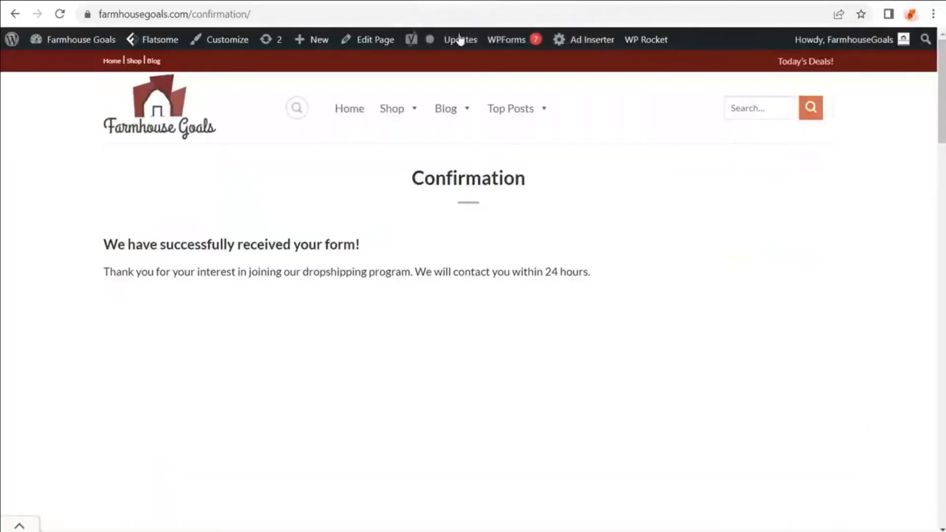
{"action": "left_click_drag", "start_coordinate": [412, 177], "coordinate": [536, 173]}
{"action": "left_click", "coordinate": [555, 169]}
{"action": "left_click", "coordinate": [84, 0]}
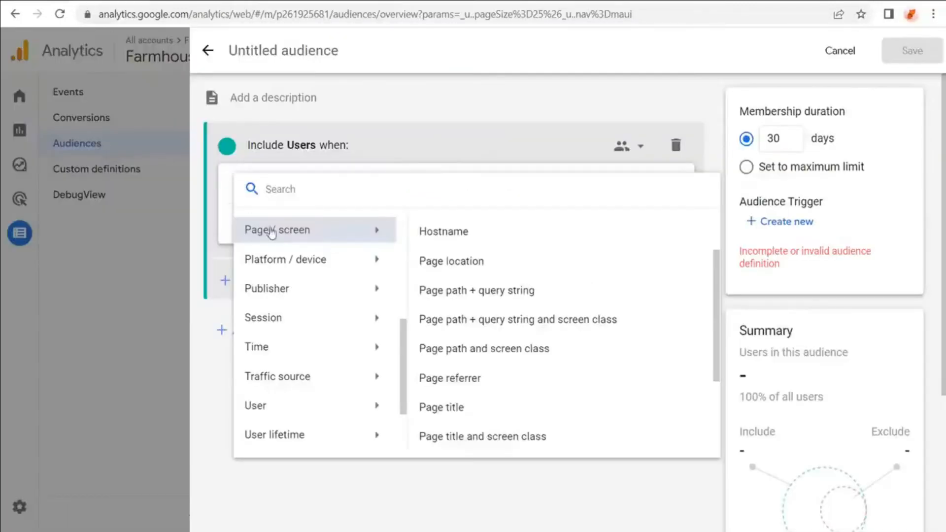
{"action": "left_click", "coordinate": [476, 271]}
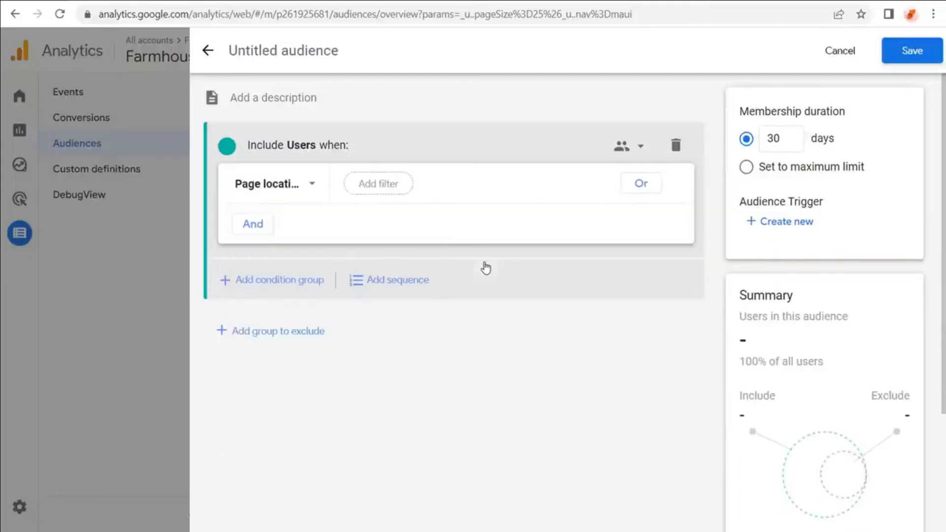
- Filter the Page location condition to pages containing "furniture" and apply it
{"action": "left_click", "coordinate": [370, 186]}
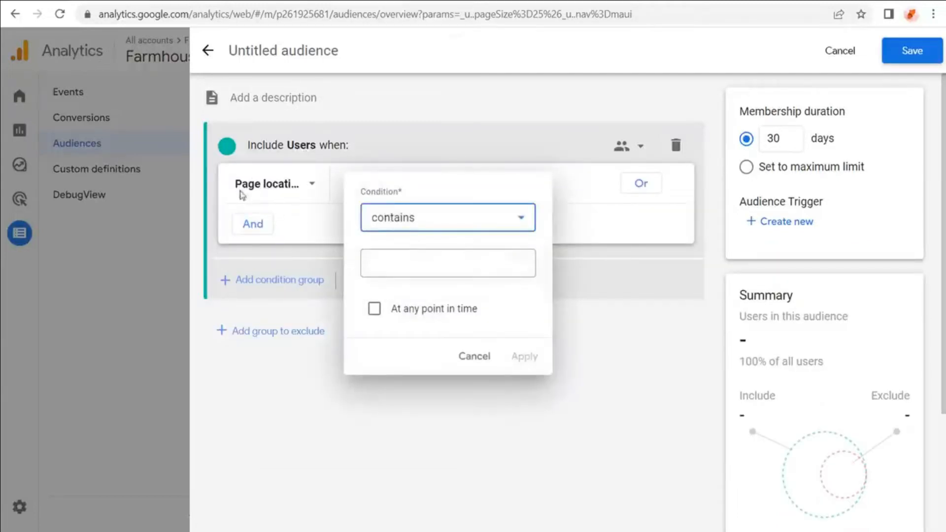
{"action": "left_click", "coordinate": [440, 258]}
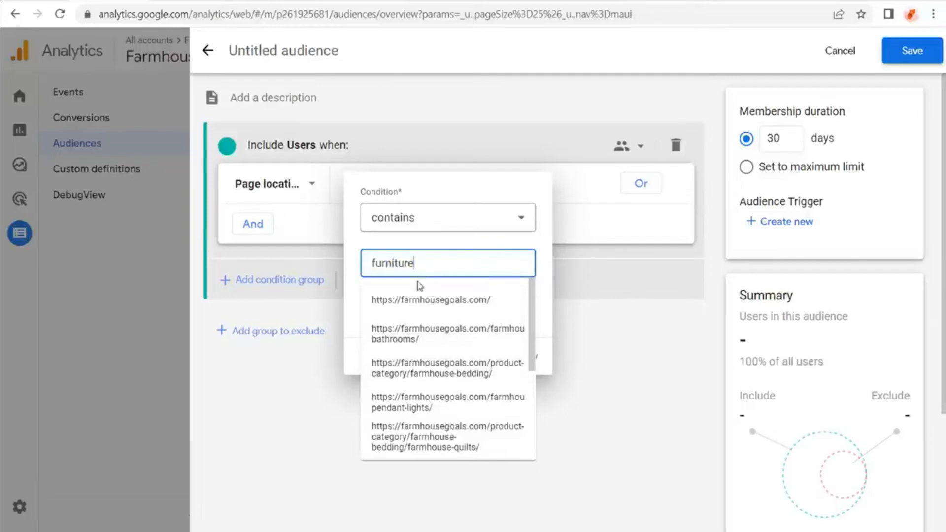
{"action": "left_click", "coordinate": [438, 193]}
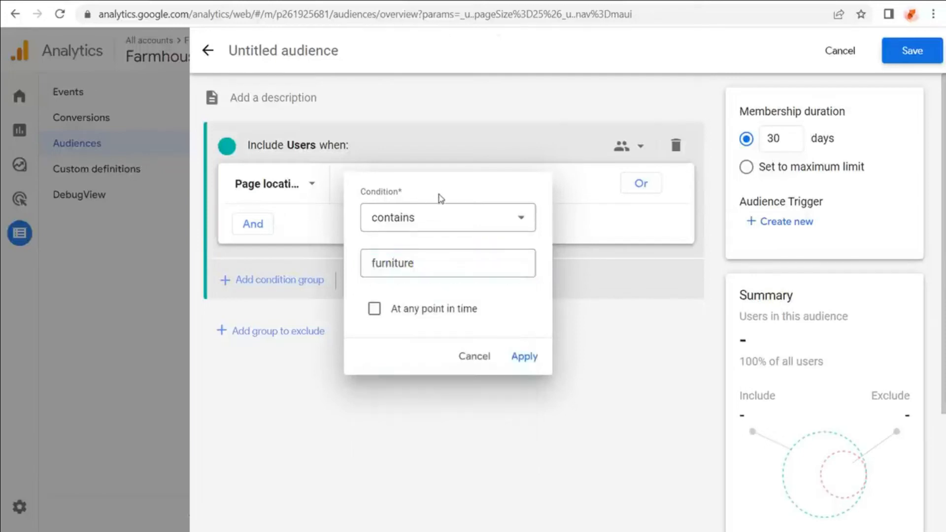
{"action": "left_click", "coordinate": [523, 359]}
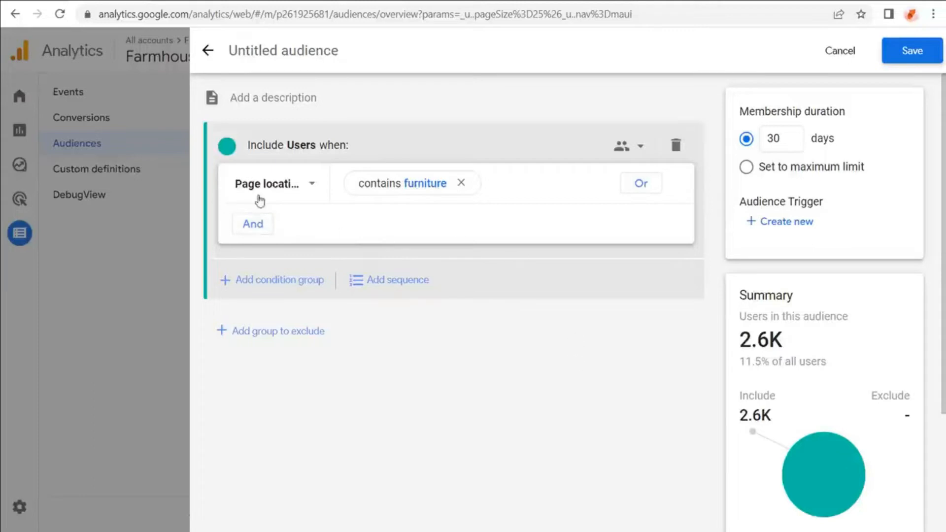
- Add an OR condition to the include group using Page title from the Page / screen dimensions
{"action": "left_click", "coordinate": [641, 184]}
{"action": "left_click", "coordinate": [300, 228]}
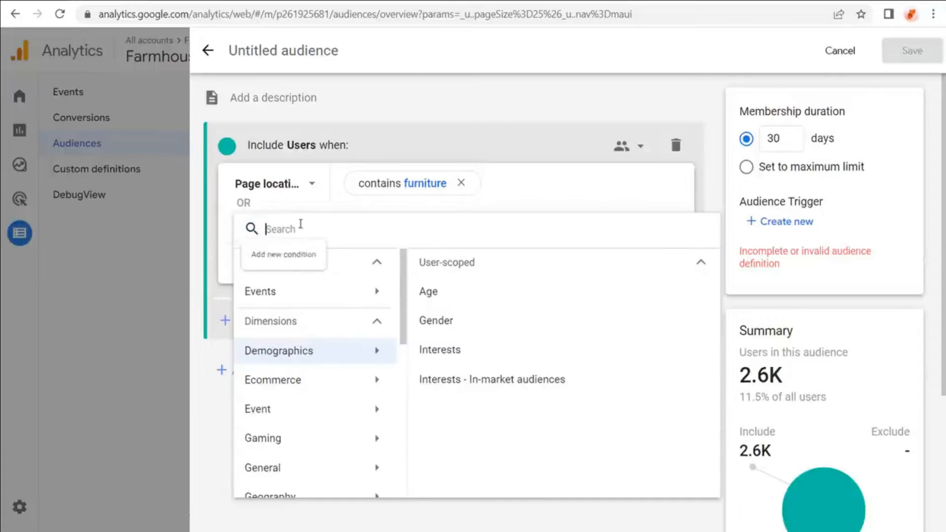
{"action": "scroll", "coordinate": [319, 359], "scroll_direction": "down", "scroll_amount": 3}
{"action": "scroll", "coordinate": [322, 406], "scroll_direction": "down", "scroll_amount": 1}
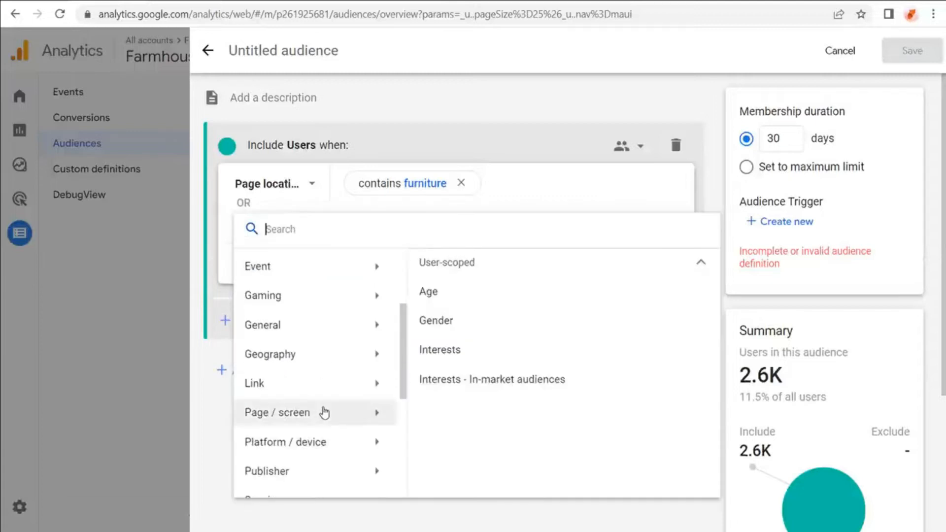
{"action": "left_click", "coordinate": [363, 412]}
{"action": "scroll", "coordinate": [532, 362], "scroll_direction": "down", "scroll_amount": 2}
{"action": "scroll", "coordinate": [535, 388], "scroll_direction": "down", "scroll_amount": 1}
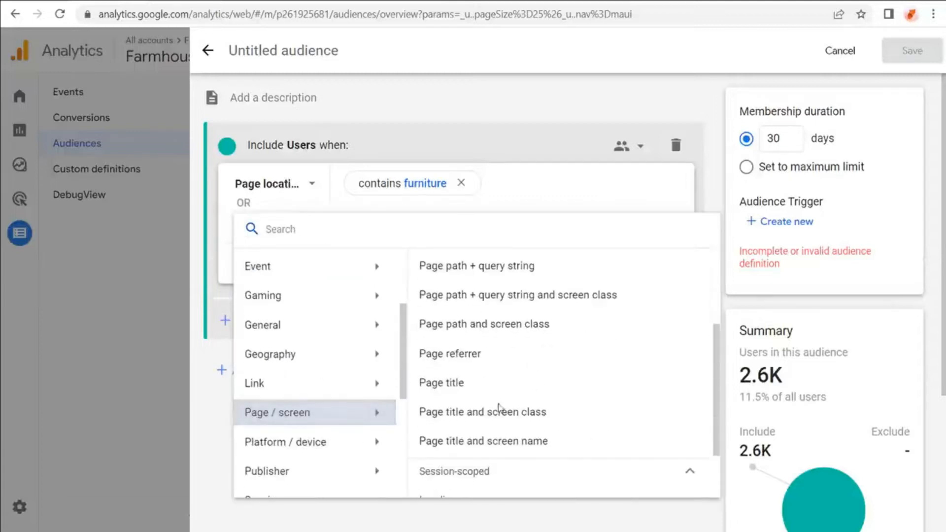
{"action": "left_click", "coordinate": [486, 387]}
- Filter the Page title condition to titles containing "Furniture" and apply it
{"action": "left_click", "coordinate": [385, 225]}
{"action": "left_click", "coordinate": [415, 298]}
{"action": "type", "text": "Furn"}
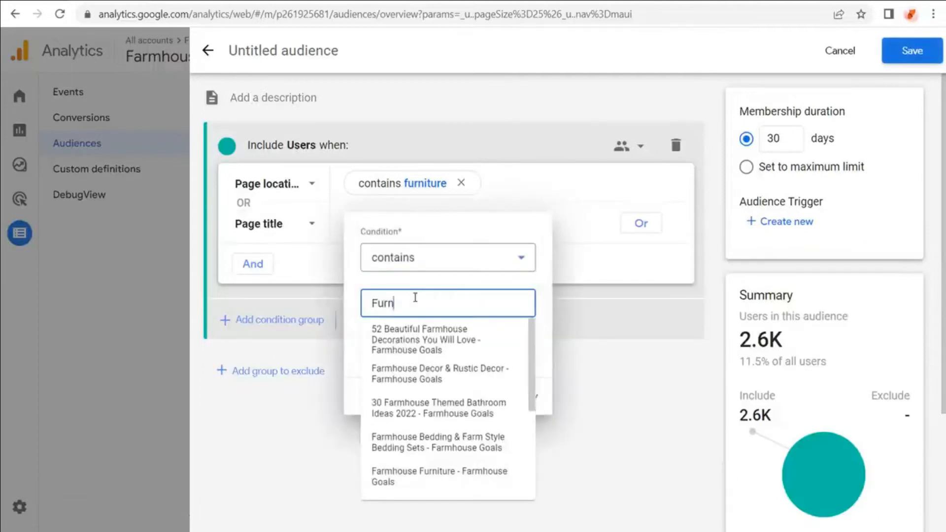
{"action": "type", "text": "iture"}
{"action": "left_click", "coordinate": [541, 392]}
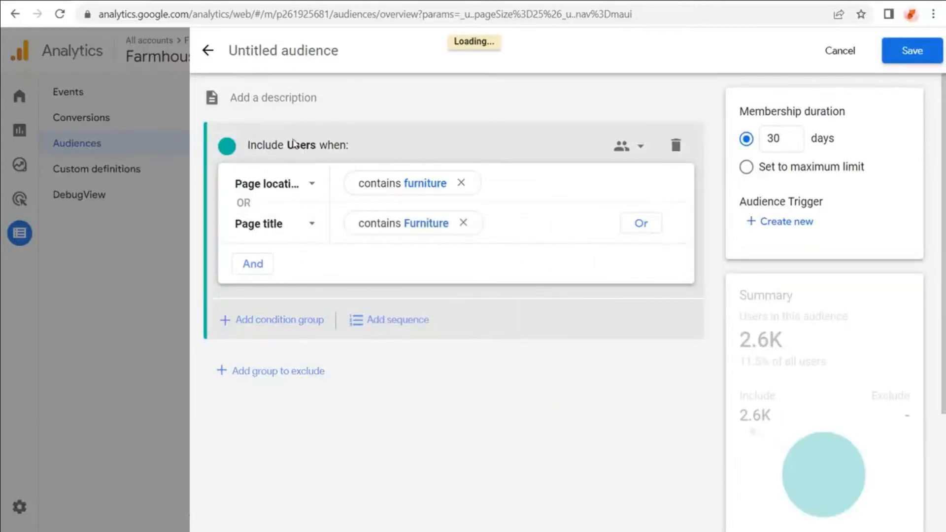
- Name the audience "Furniture Audience" and set its membership duration to 60 days
{"action": "left_click", "coordinate": [261, 50]}
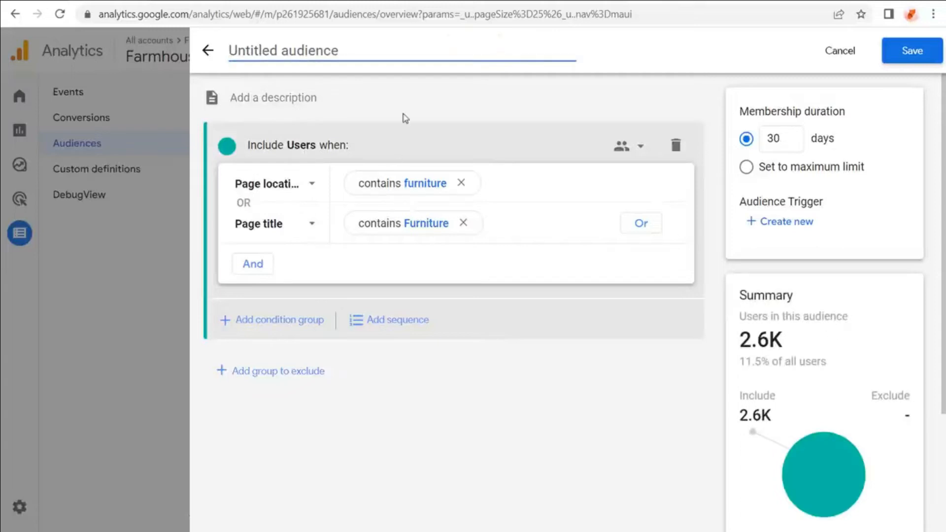
{"action": "type", "text": "Furniture Audience"}
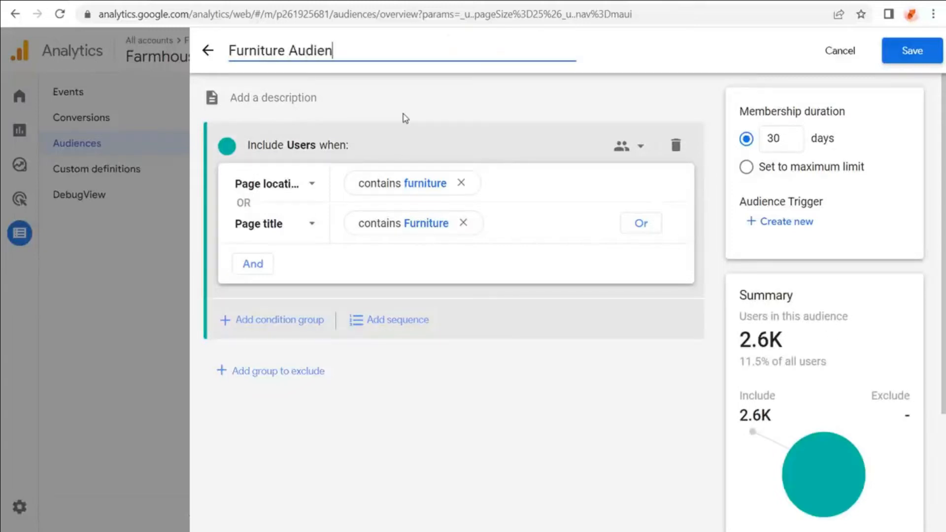
{"action": "left_click", "coordinate": [763, 143]}
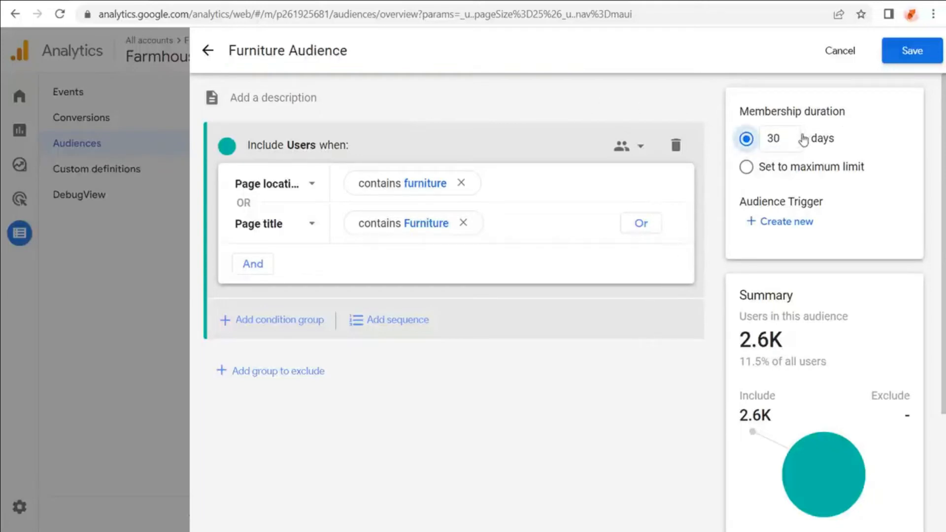
{"action": "left_click", "coordinate": [782, 139]}
{"action": "key", "text": "BackSpace"}
{"action": "key", "text": "BackSpace"}
{"action": "type", "text": "60"}
{"action": "left_click", "coordinate": [566, 380]}
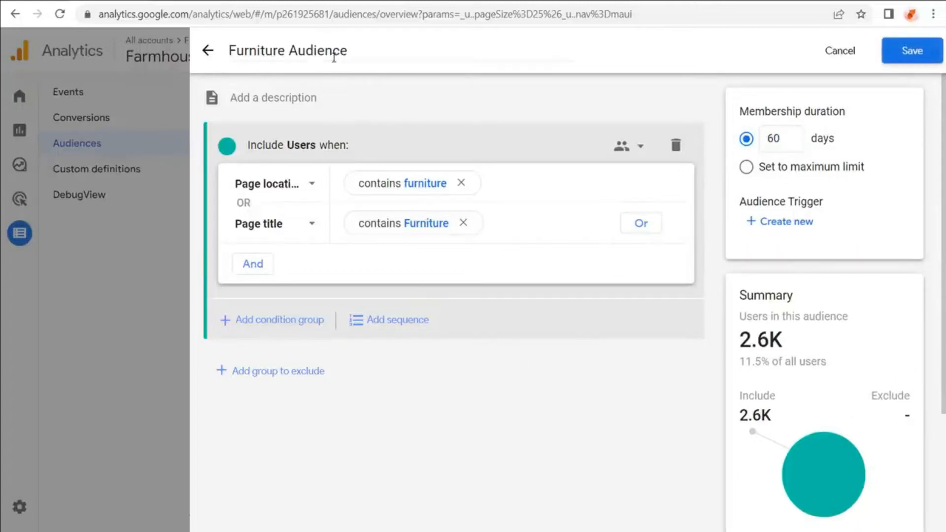
- Extend the audience name to "Furniture Audience - 60 Days" and save the audience
{"action": "left_click", "coordinate": [373, 52]}
{"action": "type", "text": "- 60 Days"}
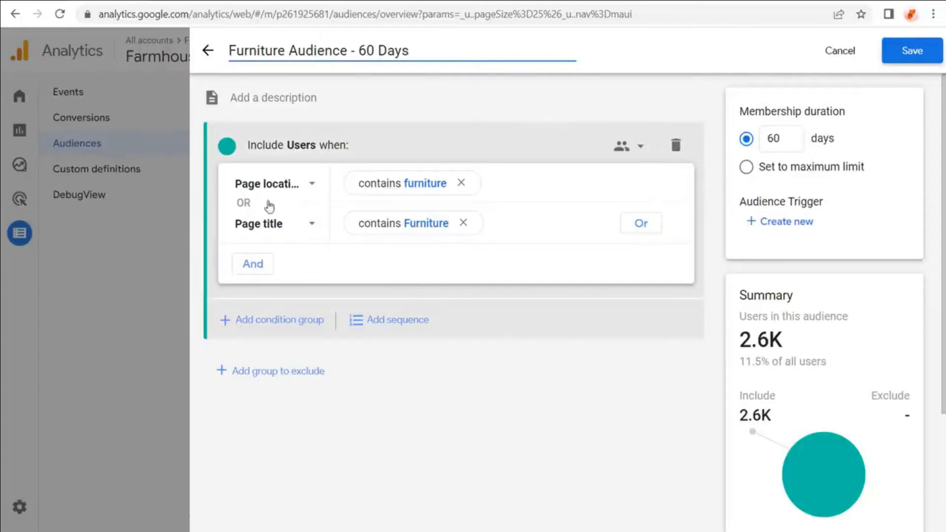
{"action": "left_click", "coordinate": [912, 51]}
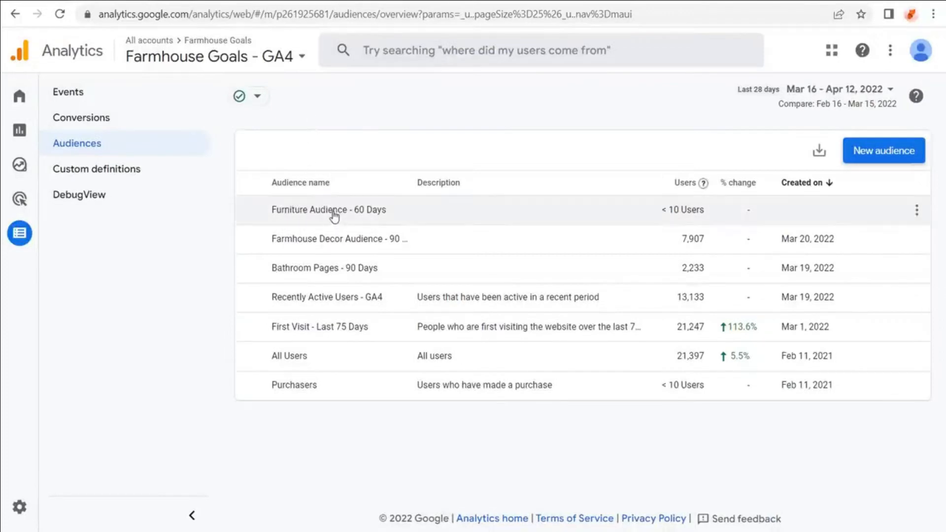
- Switch to Google Ads and examine the GA4 and similar segments in Audience manager, comparing their types and sizes per network
{"action": "left_click", "coordinate": [49, 1]}
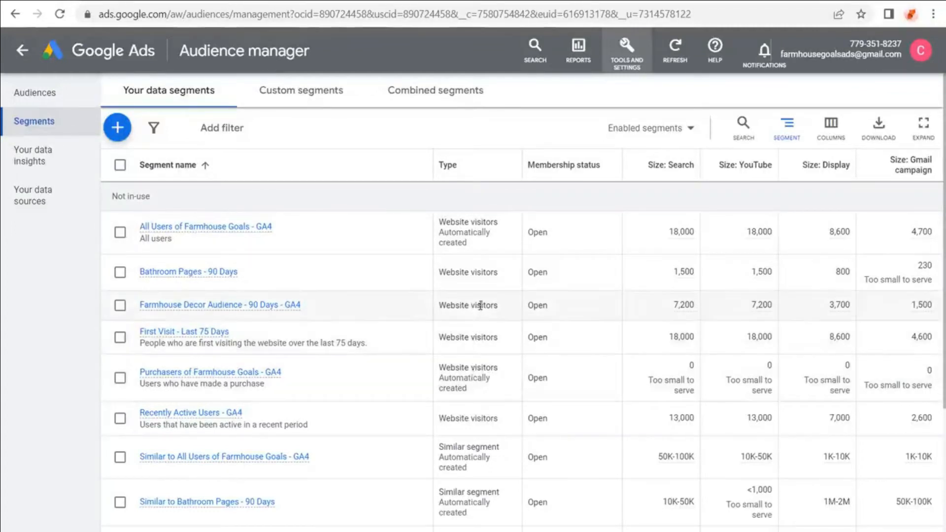
{"action": "scroll", "coordinate": [478, 318], "scroll_direction": "down", "scroll_amount": 3}
{"action": "scroll", "coordinate": [475, 318], "scroll_direction": "up", "scroll_amount": 2}
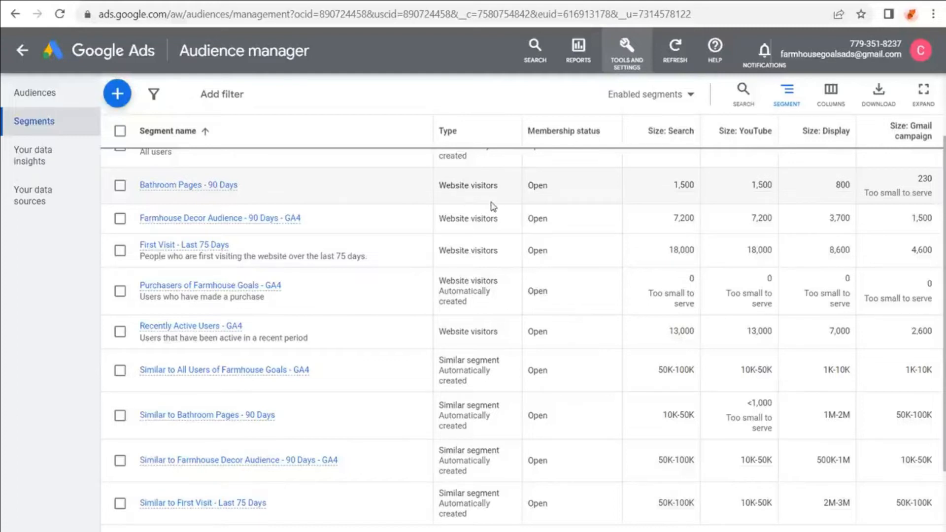
{"action": "scroll", "coordinate": [493, 206], "scroll_direction": "down", "scroll_amount": 2}
{"action": "left_click_drag", "start_coordinate": [446, 321], "coordinate": [493, 341]}
{"action": "left_click", "coordinate": [493, 340]}
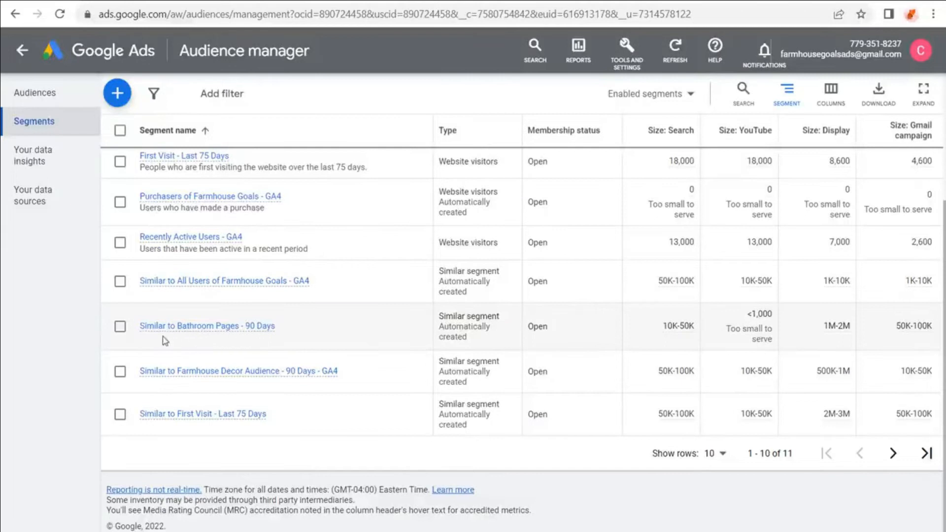
{"action": "mouse_move", "coordinate": [216, 335]}
{"action": "mouse_move", "coordinate": [843, 333]}
{"action": "scroll", "coordinate": [413, 334], "scroll_direction": "up", "scroll_amount": 2}
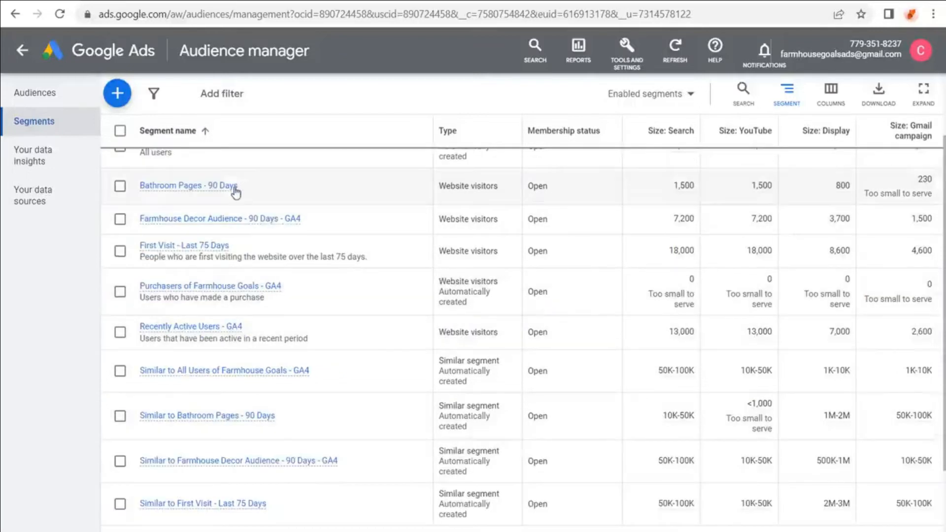
{"action": "scroll", "coordinate": [348, 207], "scroll_direction": "down", "scroll_amount": 2}
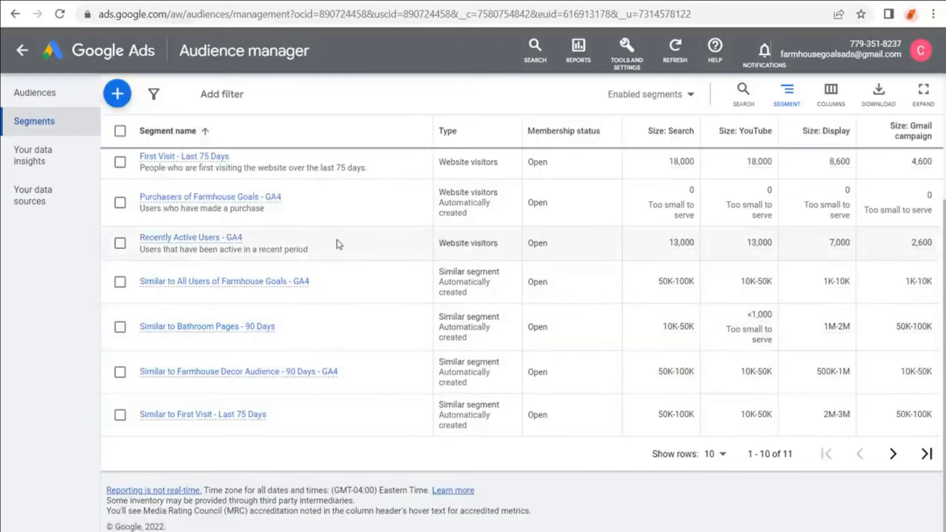
{"action": "scroll", "coordinate": [337, 240], "scroll_direction": "up", "scroll_amount": 3}
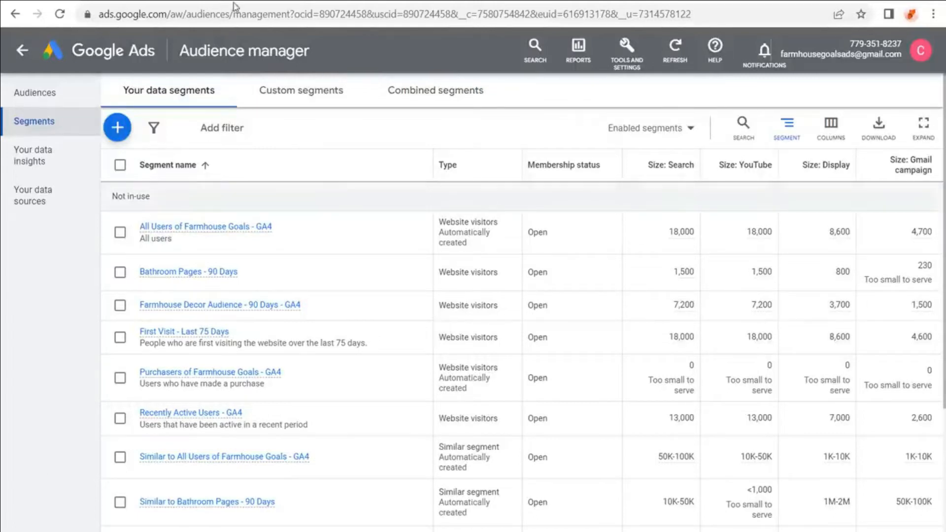
{"action": "left_click", "coordinate": [629, 47]}
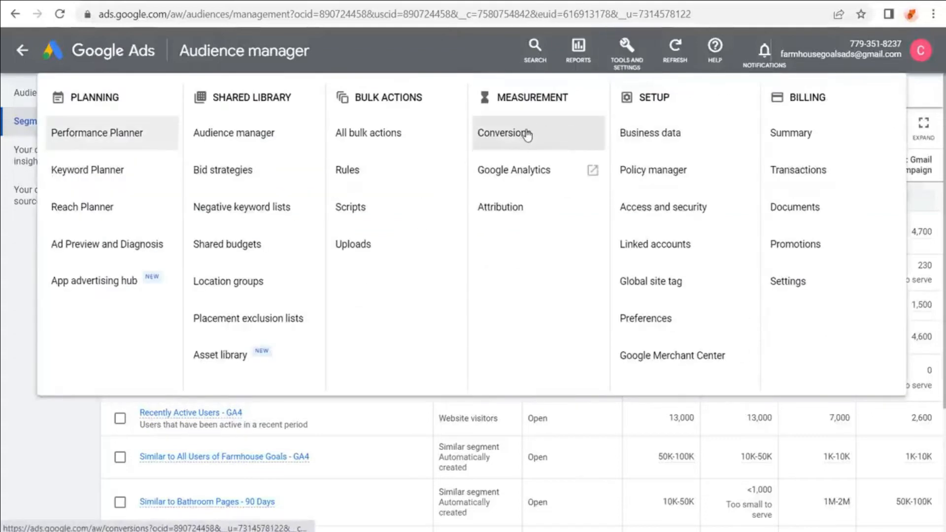
{"action": "left_click", "coordinate": [401, 51]}
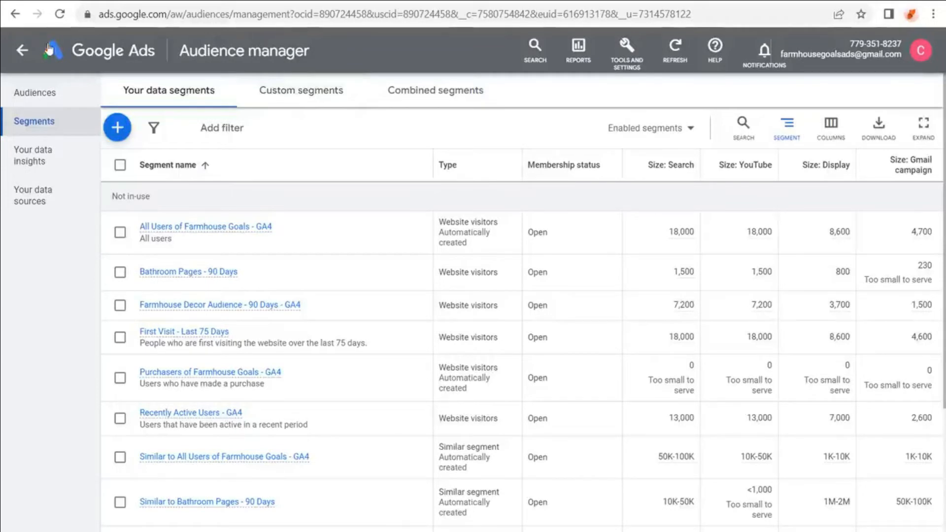
{"action": "left_click", "coordinate": [30, 51]}
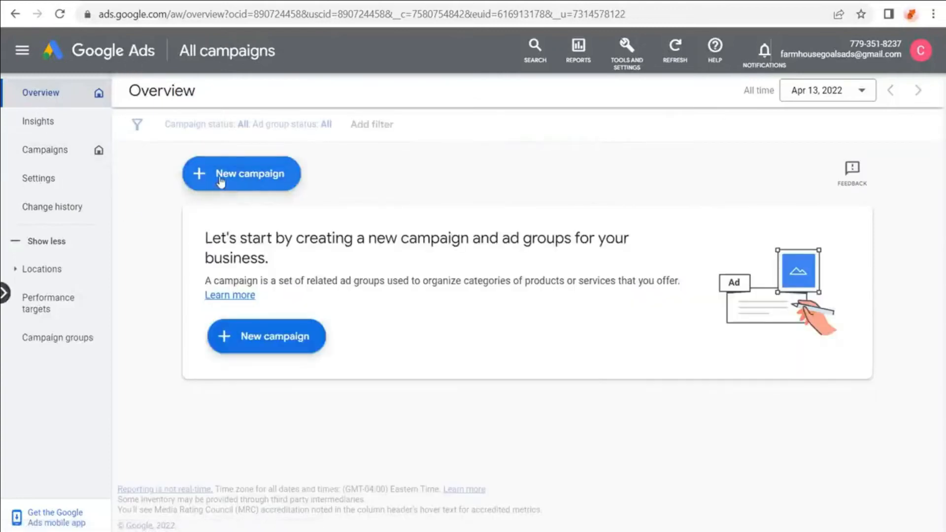
{"action": "left_click", "coordinate": [222, 175]}
- Open the settings of the Farmhouse Goals - GA4 (web) Affiliate Click conversion action for editing
{"action": "left_click", "coordinate": [627, 59]}
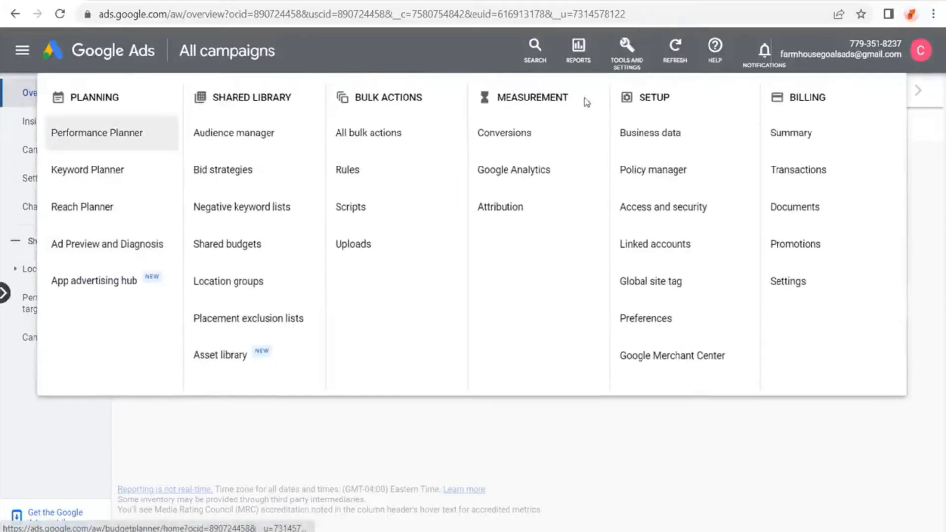
{"action": "left_click", "coordinate": [544, 135]}
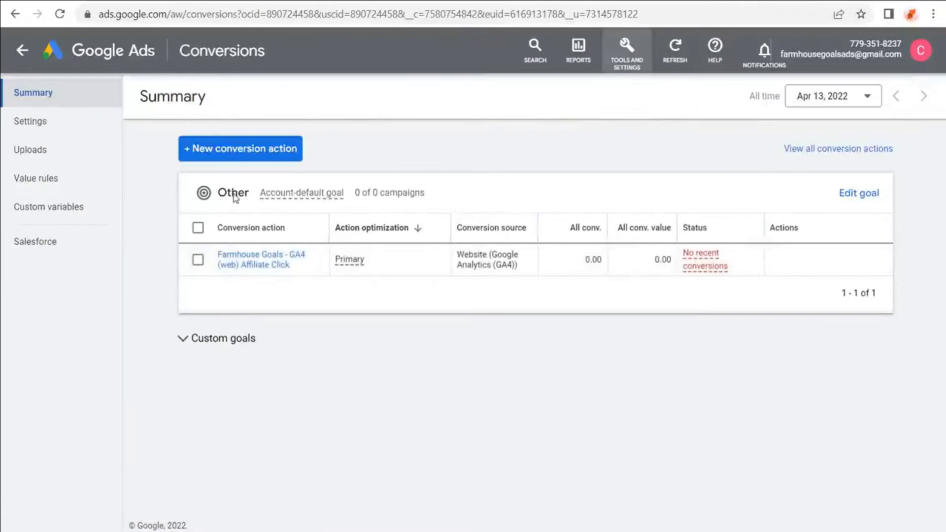
{"action": "left_click", "coordinate": [256, 261]}
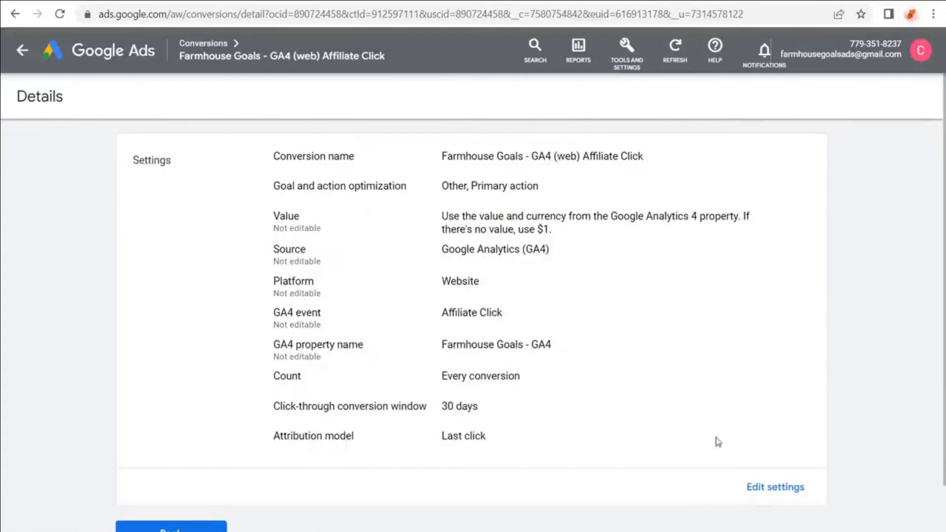
{"action": "left_click", "coordinate": [757, 488]}
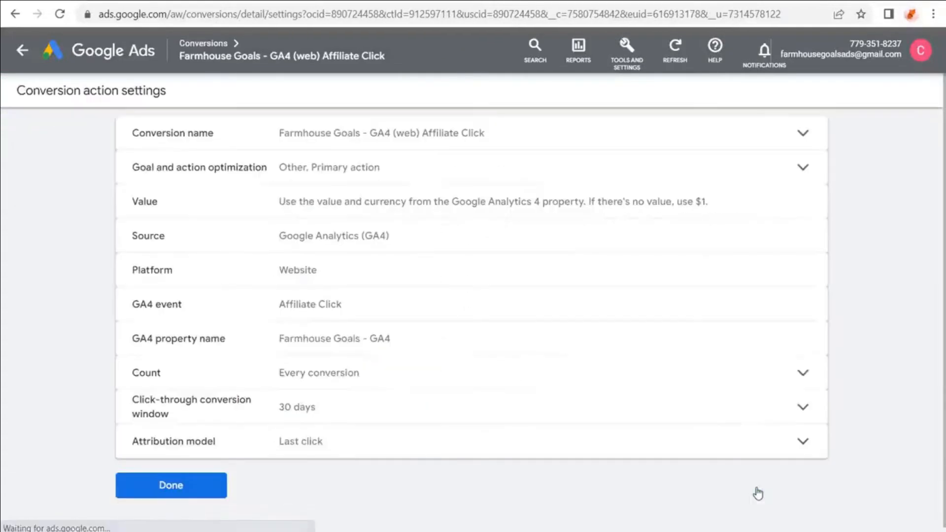
- Set the conversion action's goal category to Outbound click, save it and finish editing the settings
{"action": "left_click", "coordinate": [459, 167]}
{"action": "left_click", "coordinate": [340, 225]}
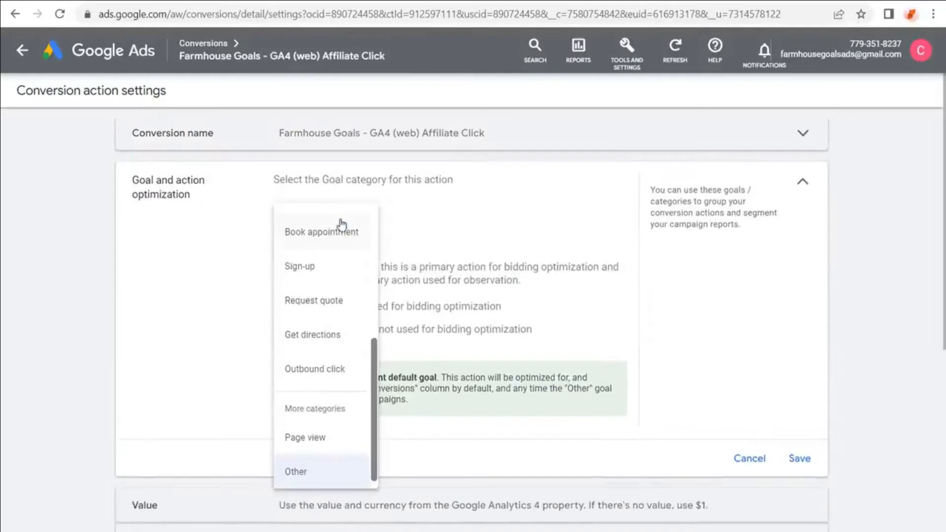
{"action": "scroll", "coordinate": [335, 290], "scroll_direction": "down", "scroll_amount": 1}
{"action": "scroll", "coordinate": [336, 295], "scroll_direction": "up", "scroll_amount": 4}
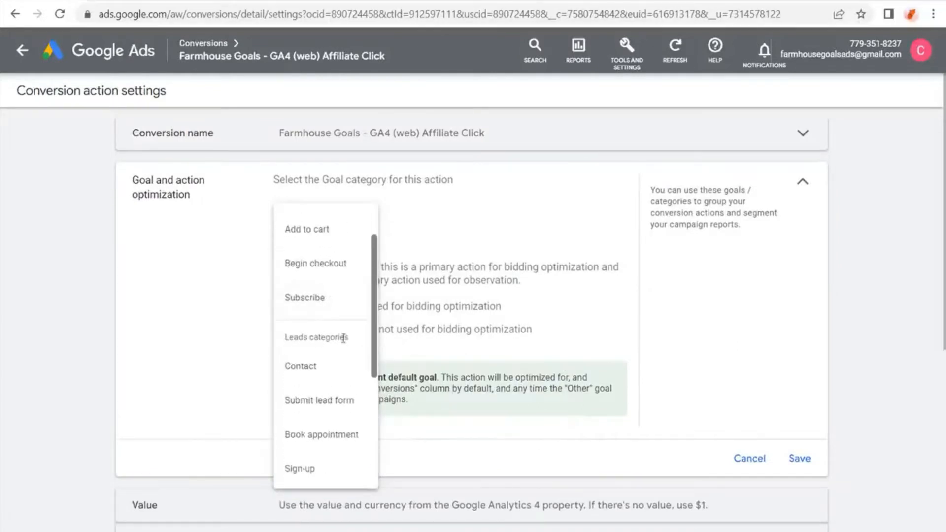
{"action": "scroll", "coordinate": [322, 345], "scroll_direction": "down", "scroll_amount": 3}
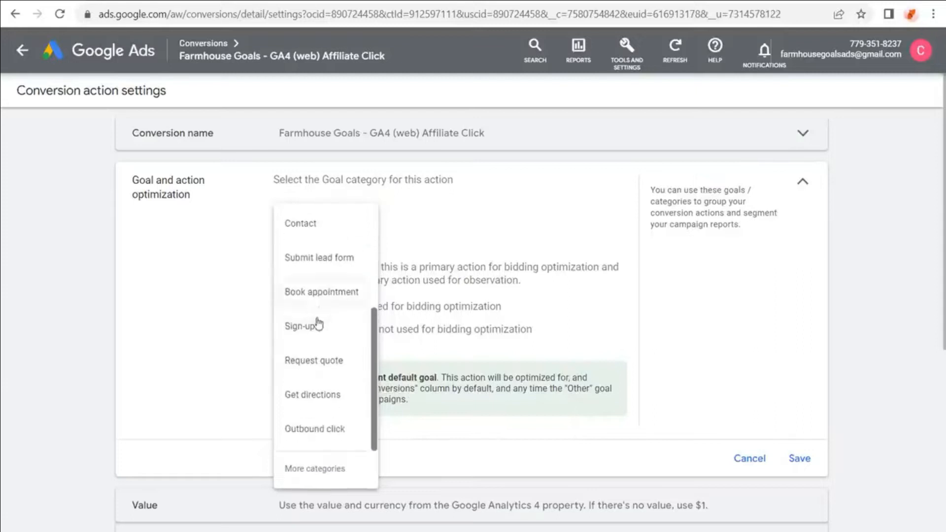
{"action": "left_click", "coordinate": [318, 434]}
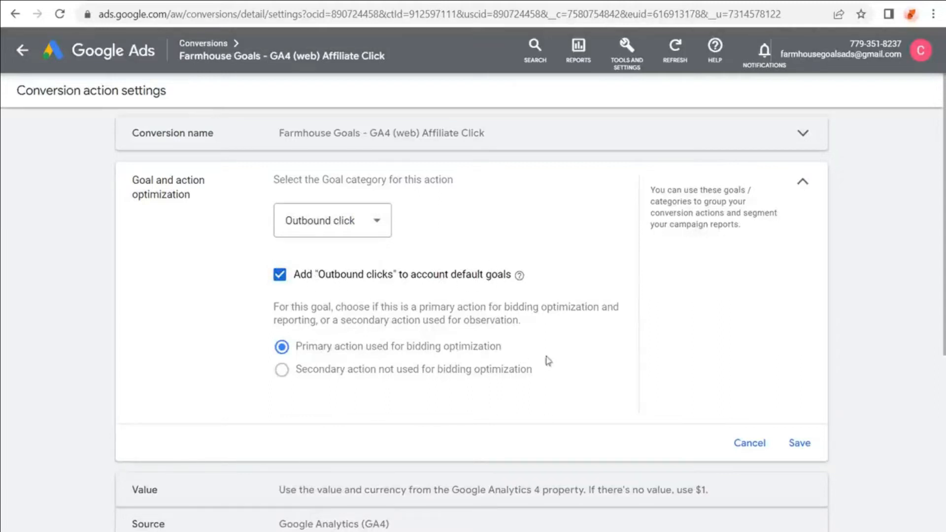
{"action": "left_click", "coordinate": [798, 446]}
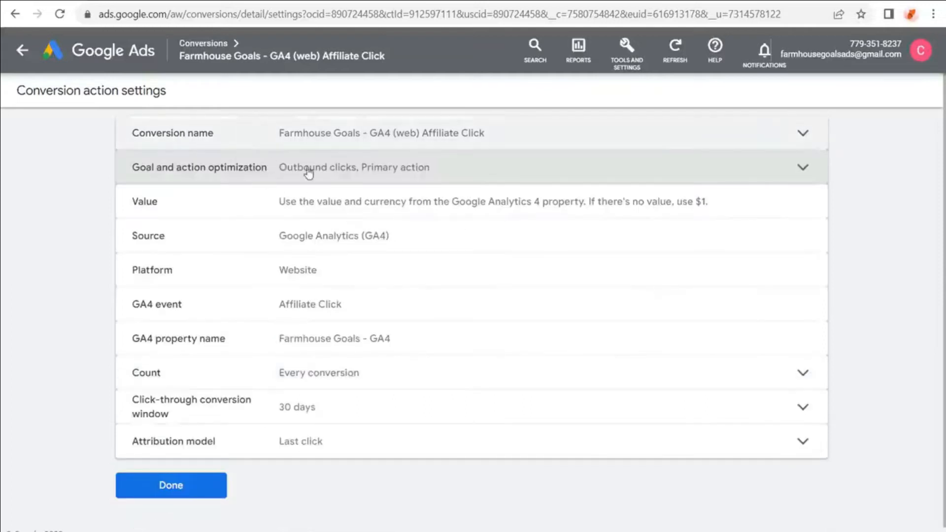
{"action": "left_click", "coordinate": [171, 485]}
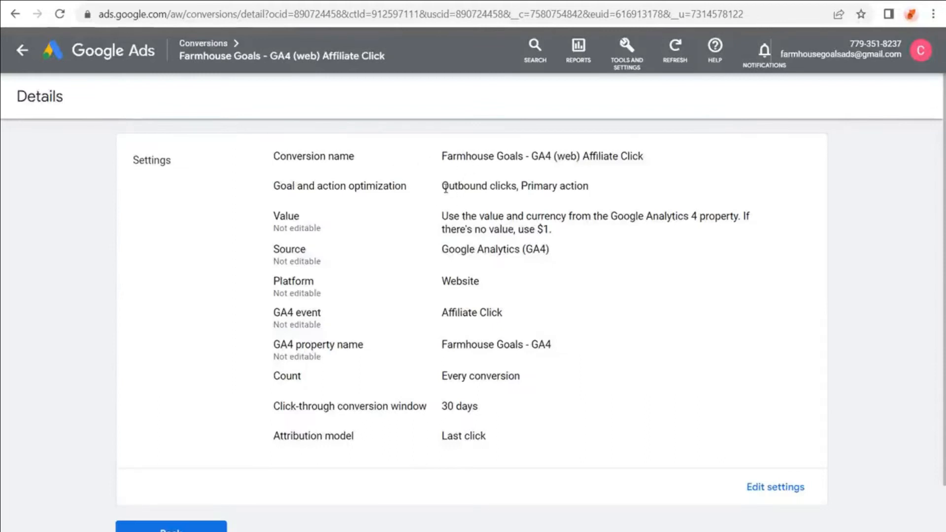
- Review the conversion action's goal and action optimization in its details, and return to the All campaigns overview
{"action": "left_click_drag", "start_coordinate": [443, 187], "coordinate": [545, 188]}
{"action": "left_click", "coordinate": [647, 186]}
{"action": "scroll", "coordinate": [313, 217], "scroll_direction": "down", "scroll_amount": 1}
{"action": "scroll", "coordinate": [312, 218], "scroll_direction": "up", "scroll_amount": 1}
{"action": "left_click", "coordinate": [114, 58]}
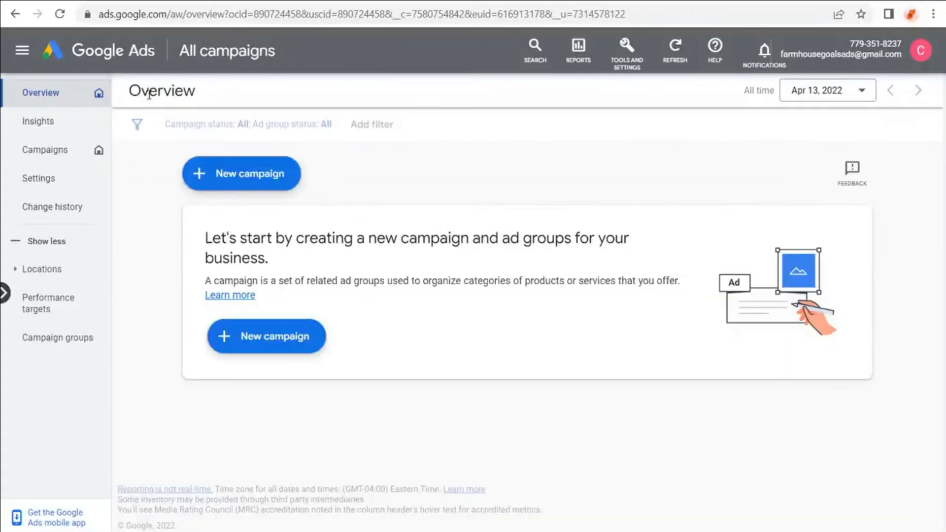
- Switch to the WordPress admin and examine the store's product categories, including the Farmhouse Bedding subcategories for comforters, duvet covers and quilts
{"action": "left_click", "coordinate": [200, 168]}
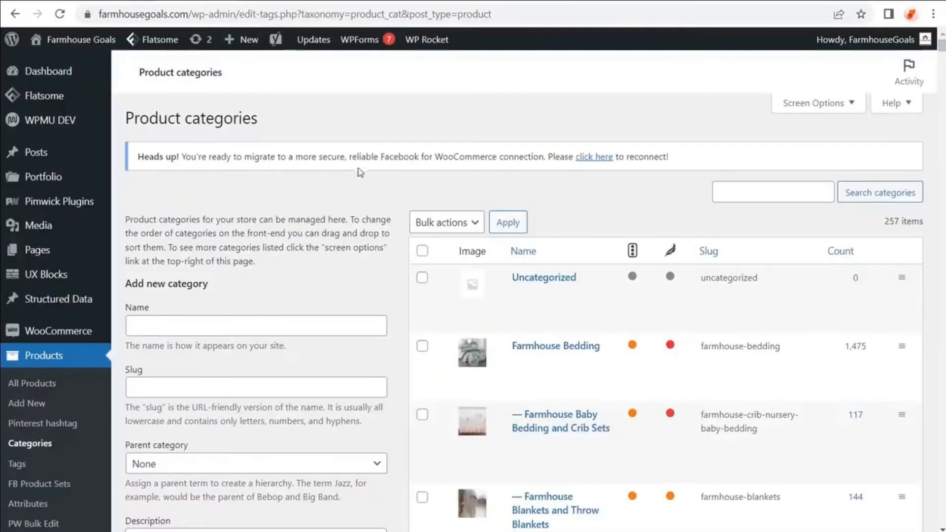
{"action": "scroll", "coordinate": [357, 162], "scroll_direction": "down", "scroll_amount": 2}
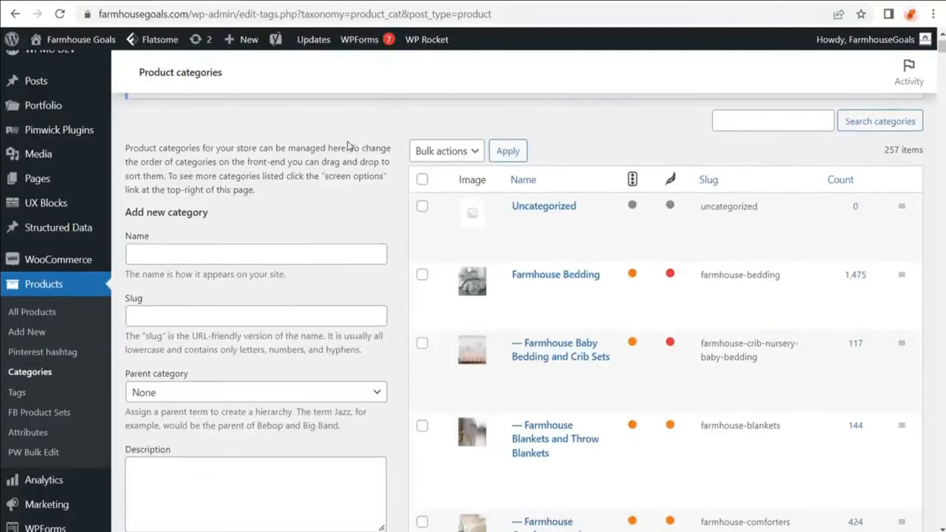
{"action": "left_click_drag", "start_coordinate": [923, 150], "coordinate": [889, 149]}
{"action": "left_click", "coordinate": [889, 150]}
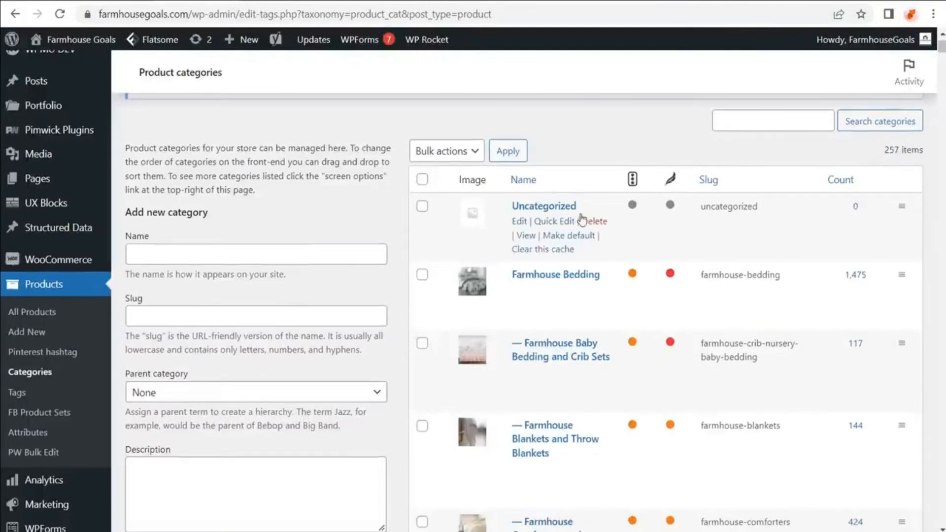
{"action": "scroll", "coordinate": [582, 301], "scroll_direction": "down", "scroll_amount": 10}
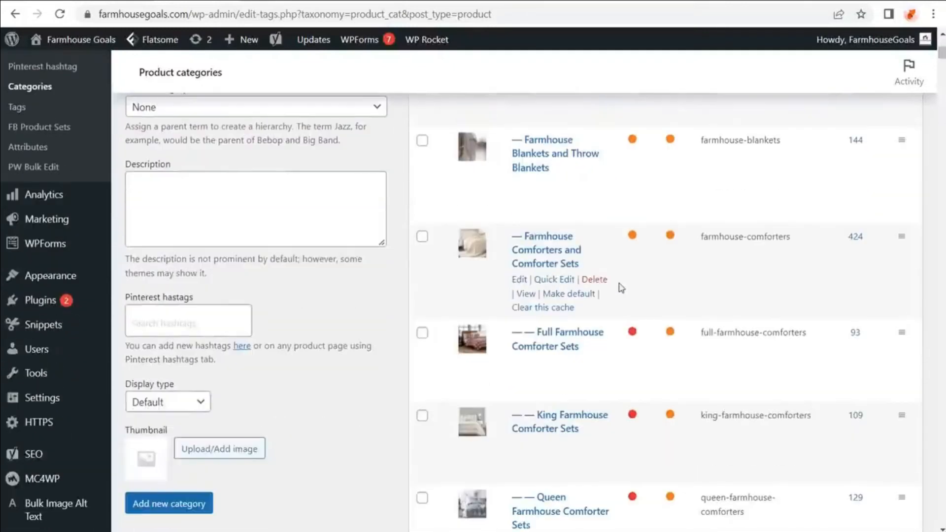
{"action": "scroll", "coordinate": [611, 210], "scroll_direction": "down", "scroll_amount": 9}
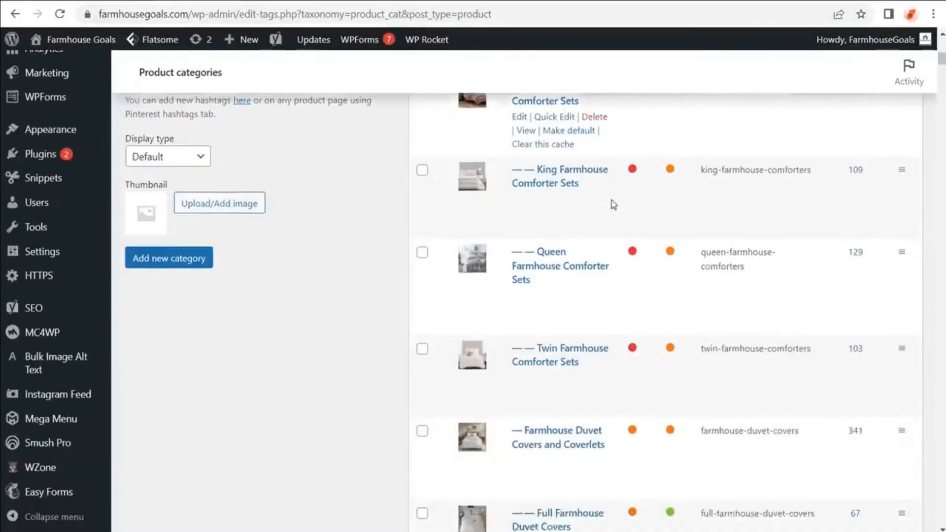
{"action": "scroll", "coordinate": [611, 206], "scroll_direction": "down", "scroll_amount": 3}
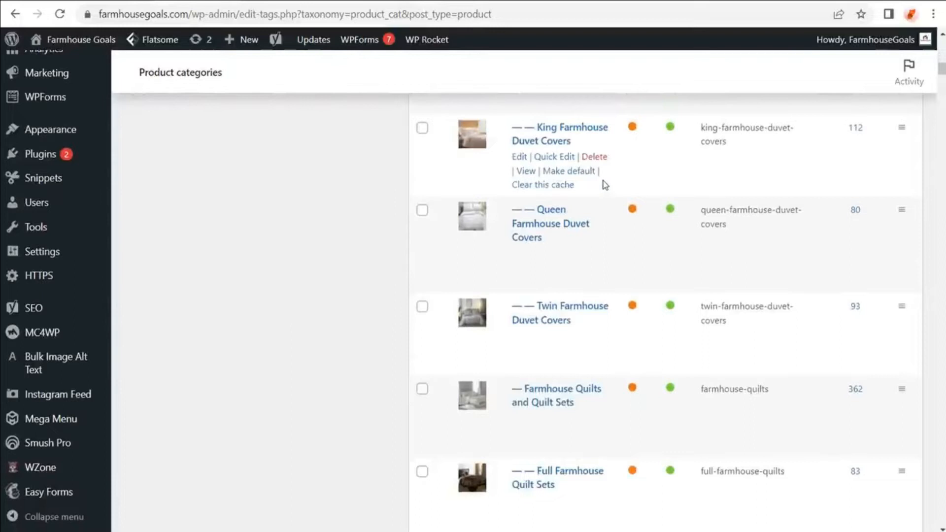
{"action": "scroll", "coordinate": [604, 183], "scroll_direction": "down", "scroll_amount": 5}
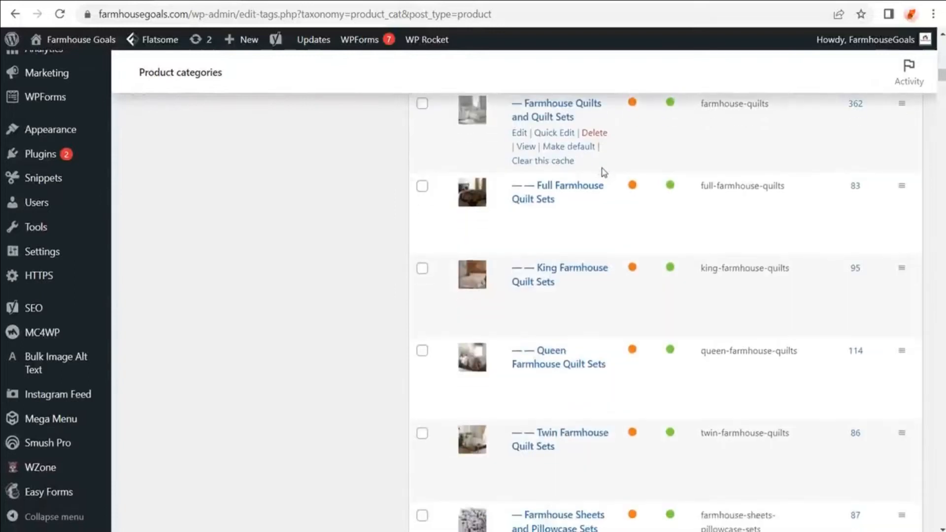
{"action": "scroll", "coordinate": [614, 163], "scroll_direction": "up", "scroll_amount": 4}
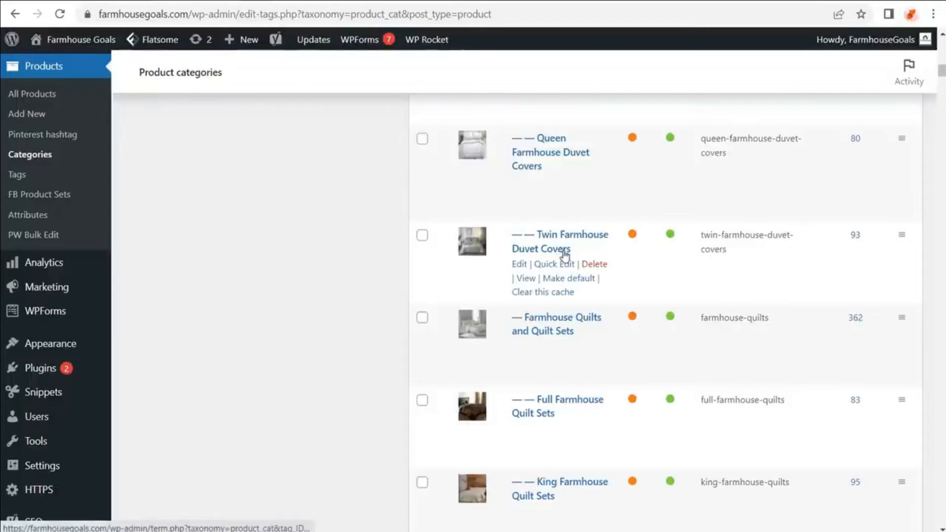
{"action": "scroll", "coordinate": [563, 254], "scroll_direction": "up", "scroll_amount": 2}
{"action": "scroll", "coordinate": [563, 254], "scroll_direction": "up", "scroll_amount": 5}
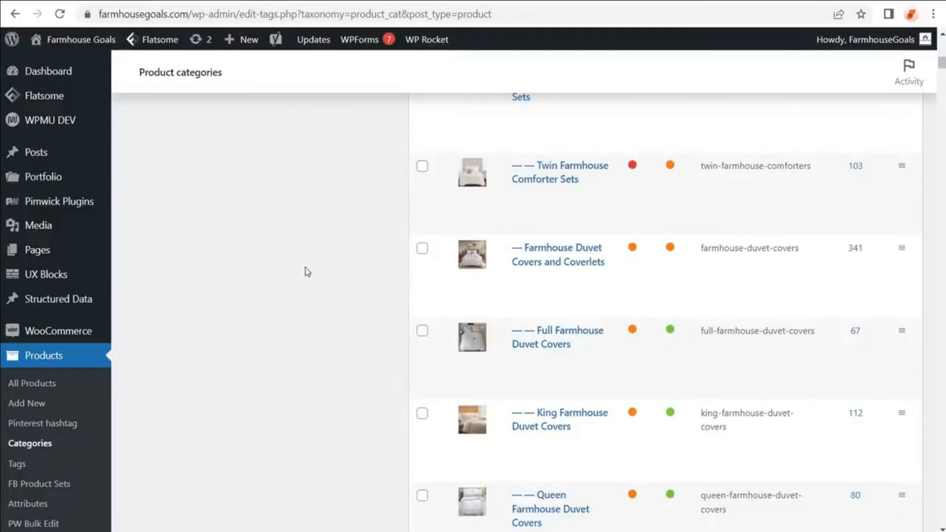
- Open the Farmhouse Bedding category on the Farmhouse Goals shop and look through its subcategories and product listings
{"action": "mouse_move", "coordinate": [608, 179]}
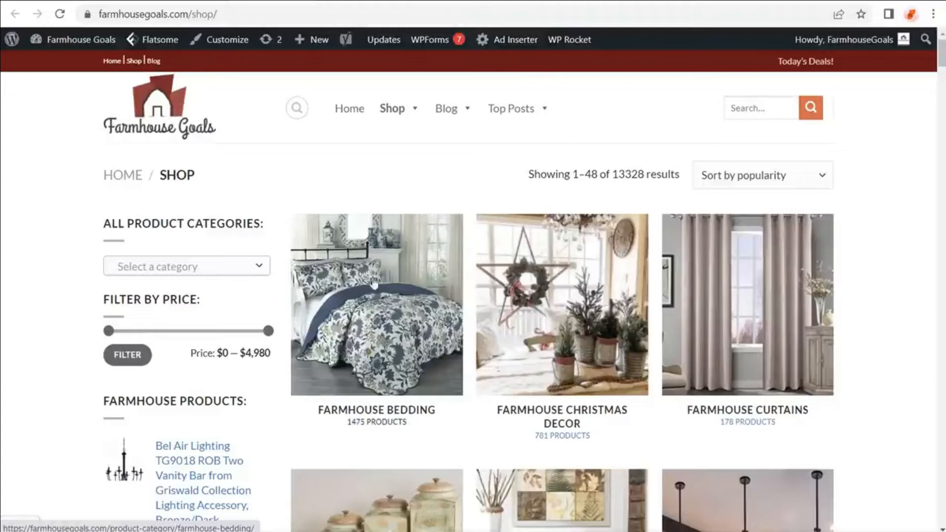
{"action": "left_click", "coordinate": [391, 300]}
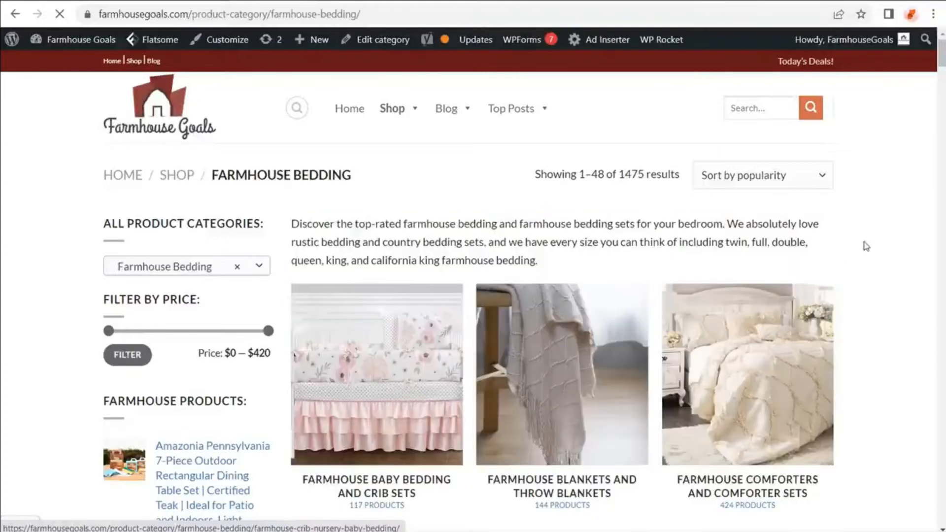
{"action": "scroll", "coordinate": [864, 245], "scroll_direction": "down", "scroll_amount": 2}
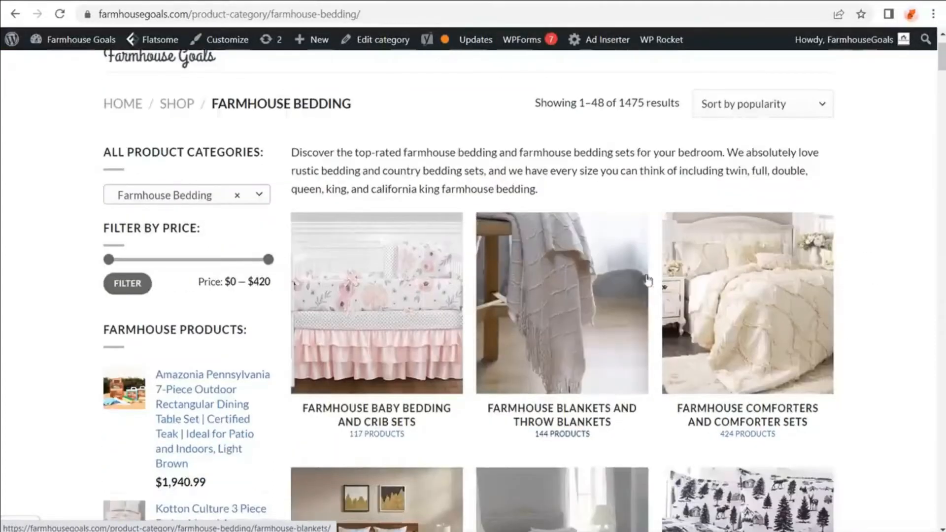
{"action": "scroll", "coordinate": [882, 222], "scroll_direction": "down", "scroll_amount": 8}
{"action": "scroll", "coordinate": [865, 176], "scroll_direction": "down", "scroll_amount": 17}
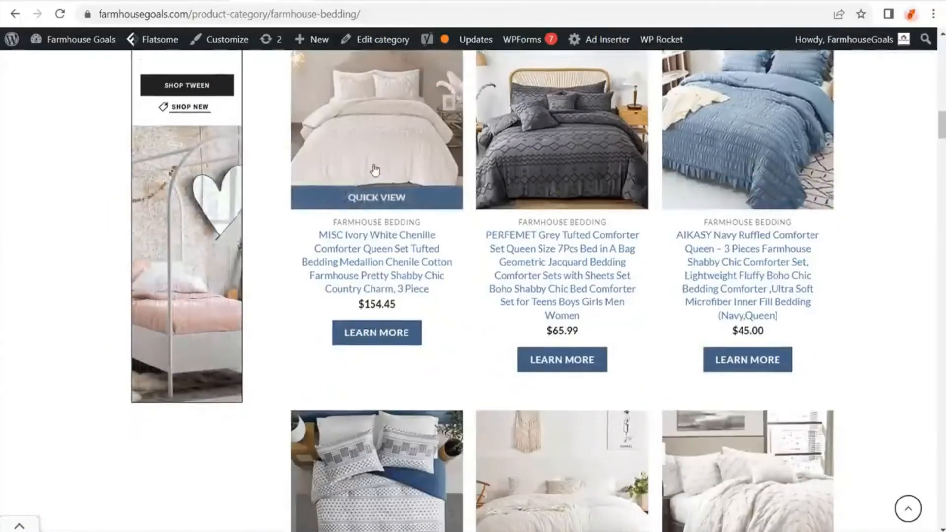
{"action": "scroll", "coordinate": [370, 197], "scroll_direction": "down", "scroll_amount": 3}
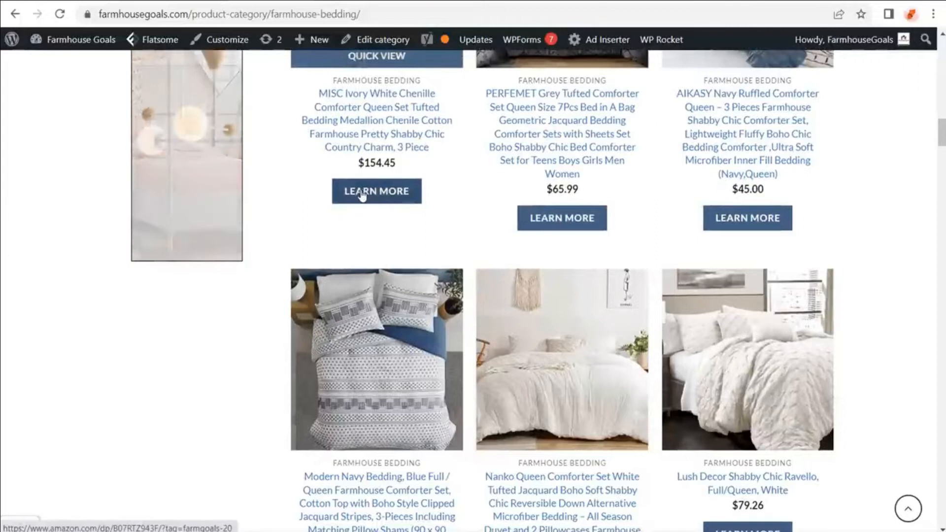
{"action": "scroll", "coordinate": [375, 196], "scroll_direction": "up", "scroll_amount": 2}
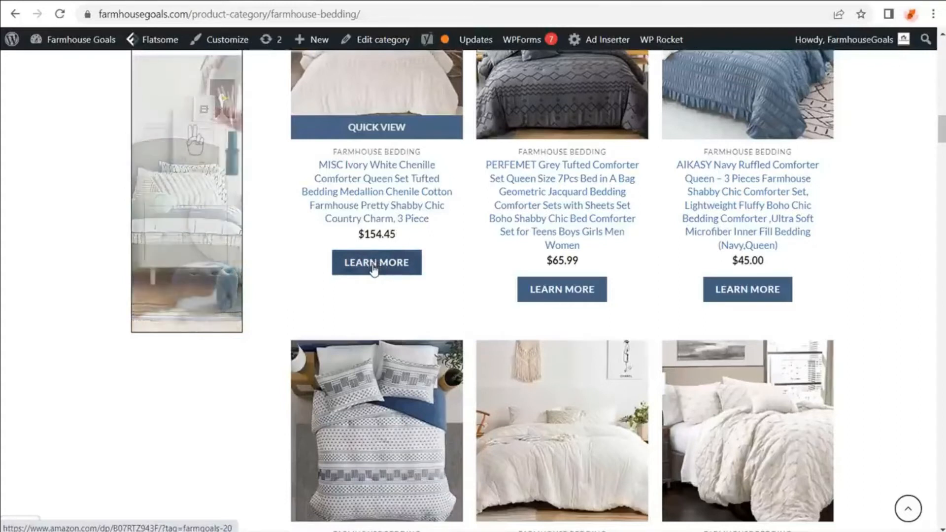
- Follow the MISC Ivory White Chenille Comforter's affiliate link to its Amazon page, compare it with the shop listing, and return to the shop
{"action": "left_click", "coordinate": [368, 267]}
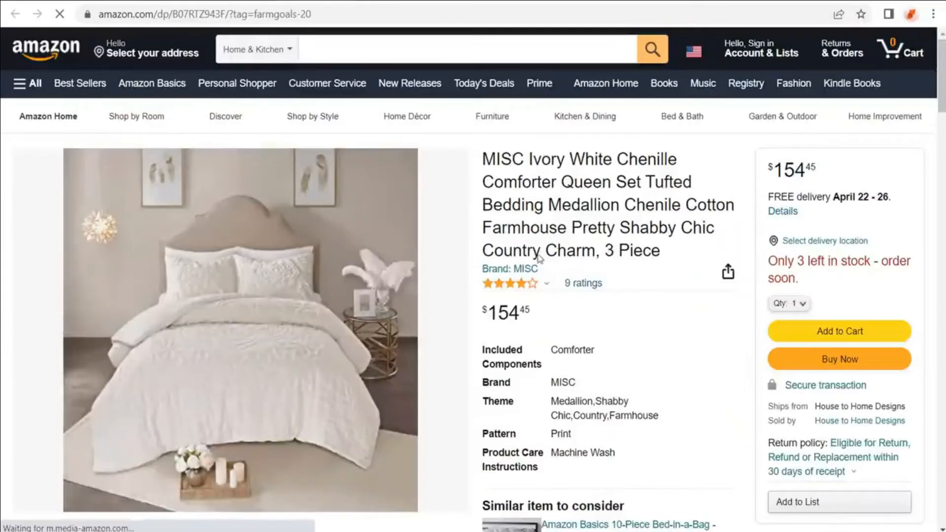
{"action": "key", "text": "alt+Left"}
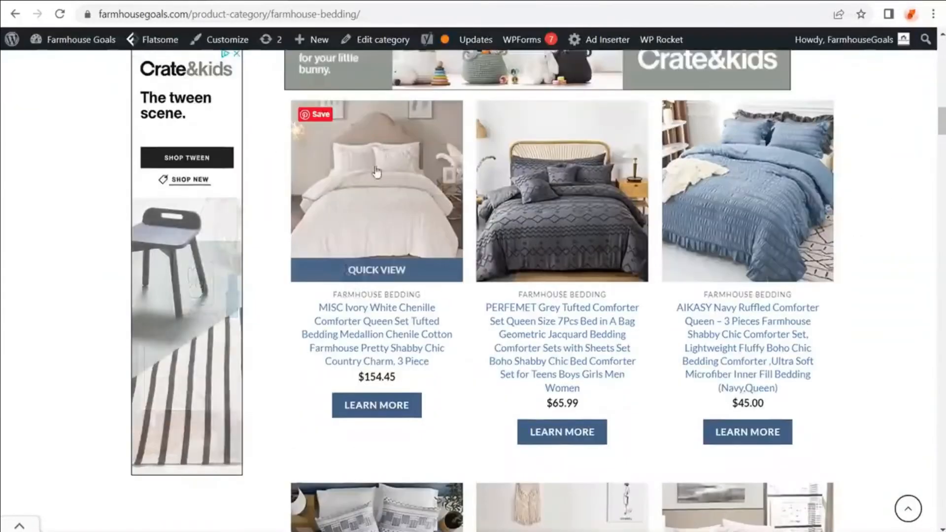
{"action": "key", "text": "ctrl+Tab"}
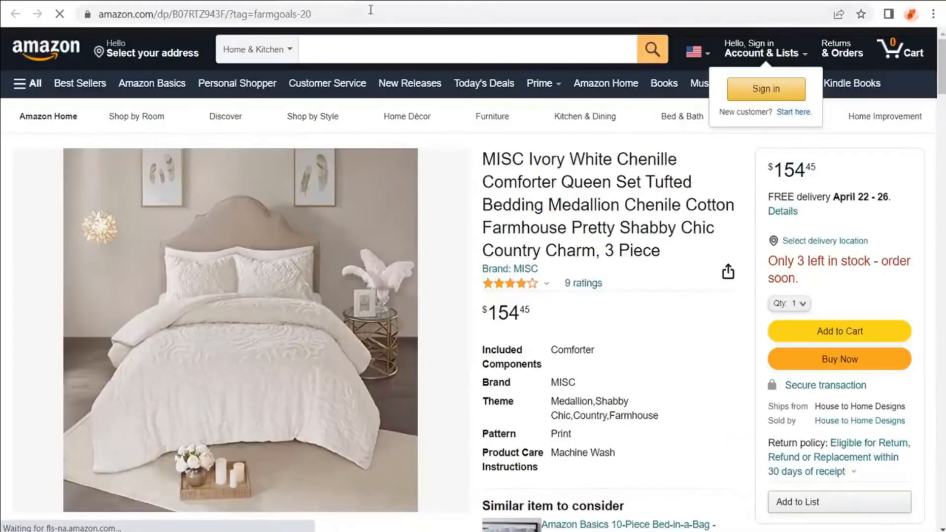
{"action": "key", "text": "ctrl+Tab"}
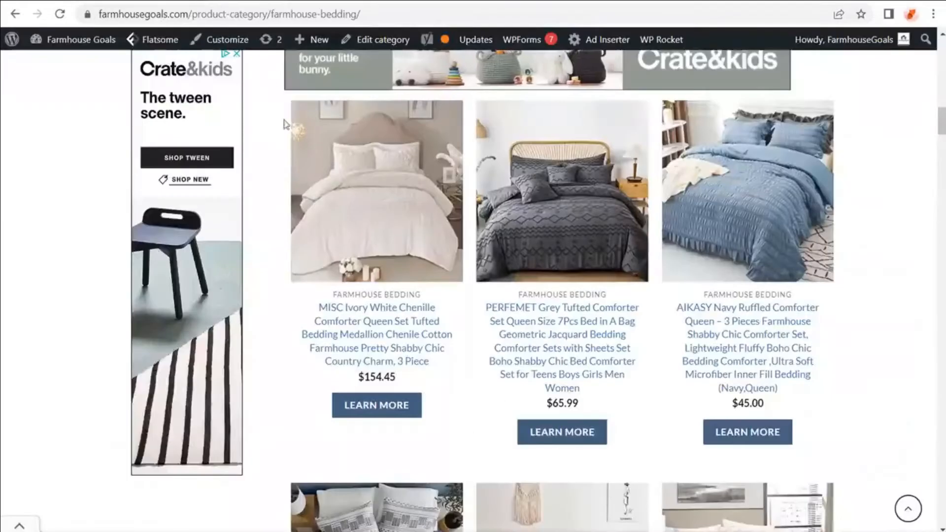
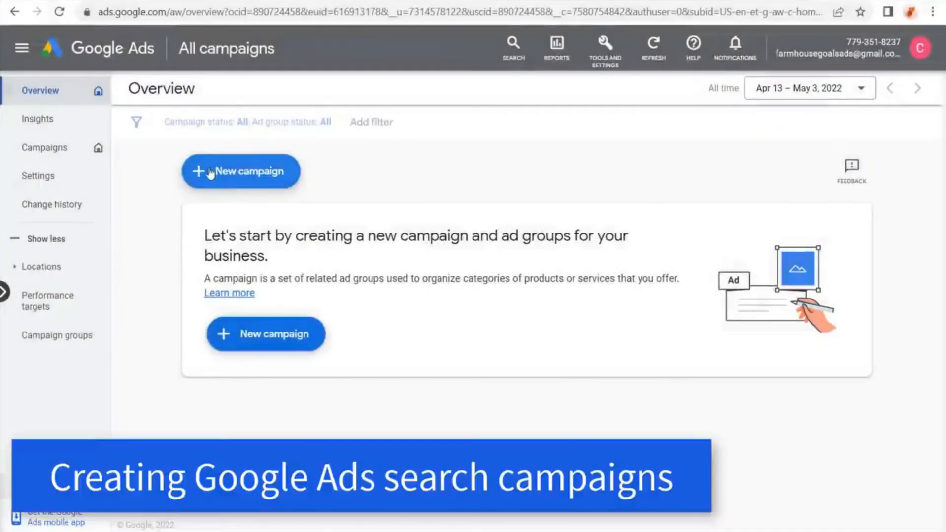
- Start a new Google Ads campaign with the Leads objective, review its Outbound clicks conversion goal, and continue with that goal
{"action": "left_click", "coordinate": [210, 173]}
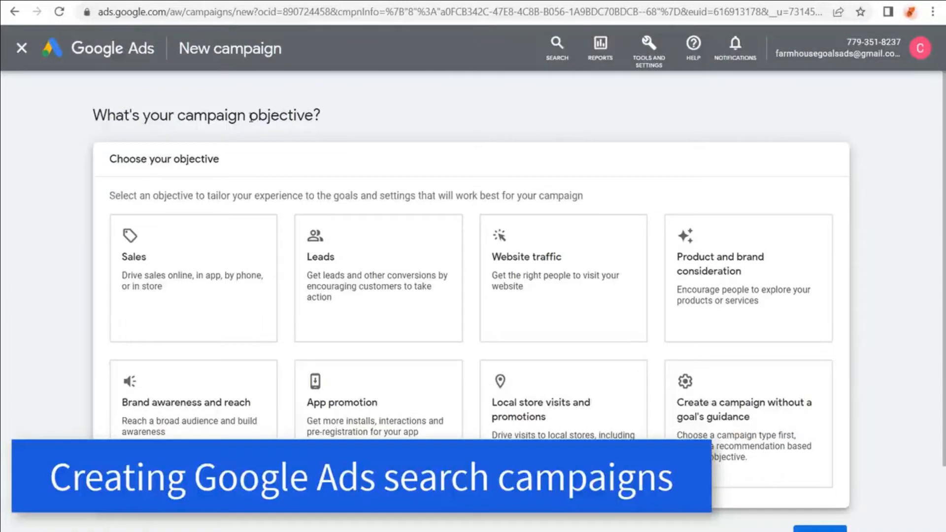
{"action": "left_click", "coordinate": [397, 244]}
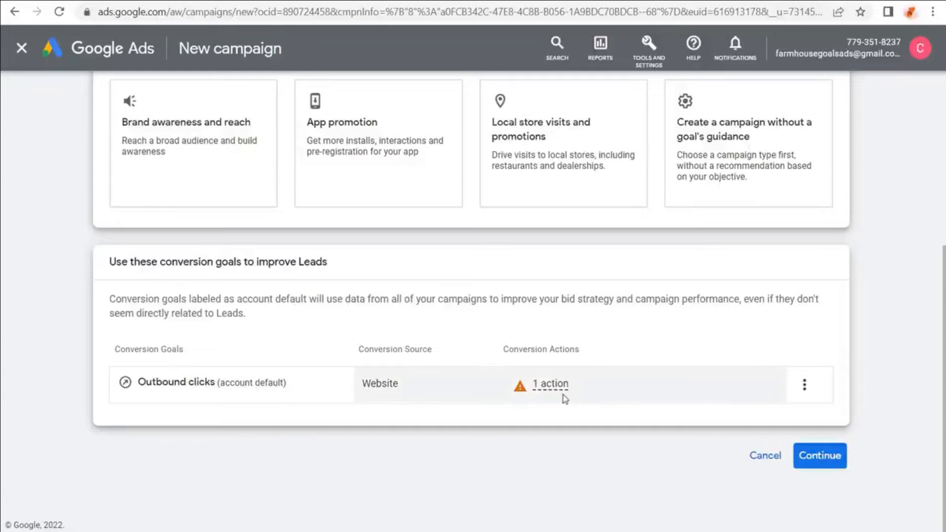
{"action": "mouse_move", "coordinate": [550, 385]}
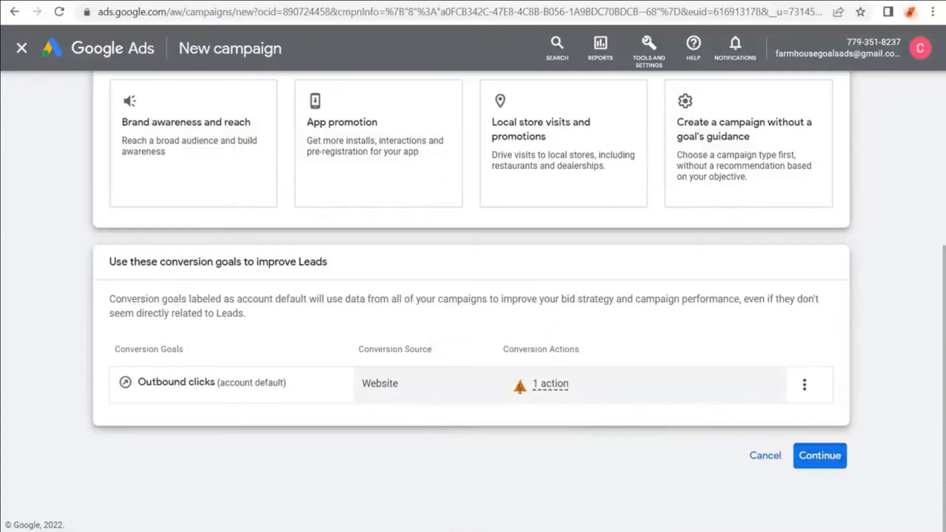
{"action": "left_click", "coordinate": [523, 385]}
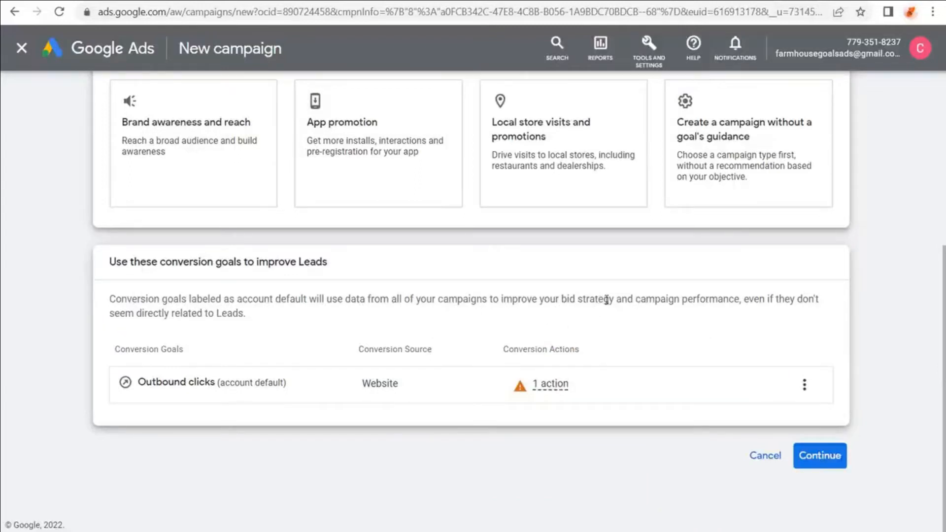
{"action": "left_click", "coordinate": [824, 456]}
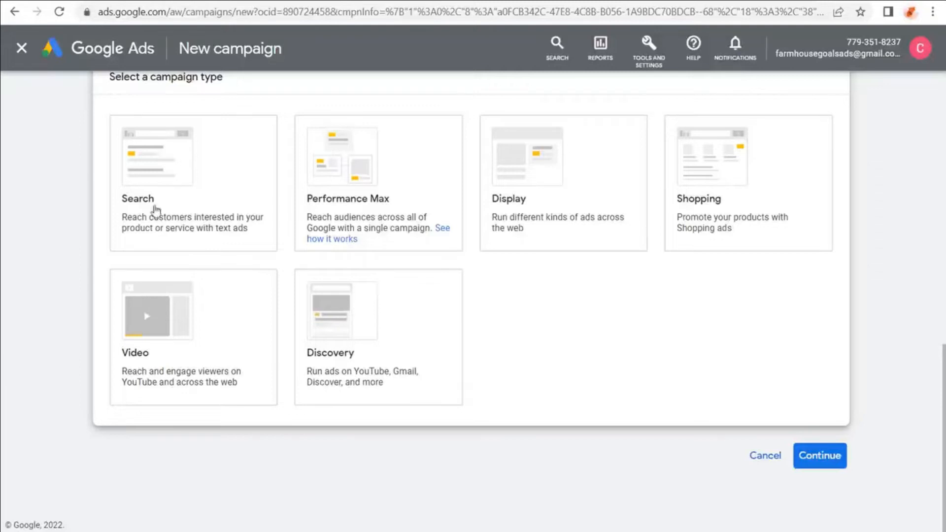
- Choose the Search campaign type and set website visits to farmhousegoals.com as the way to reach the goal
{"action": "left_click", "coordinate": [186, 196]}
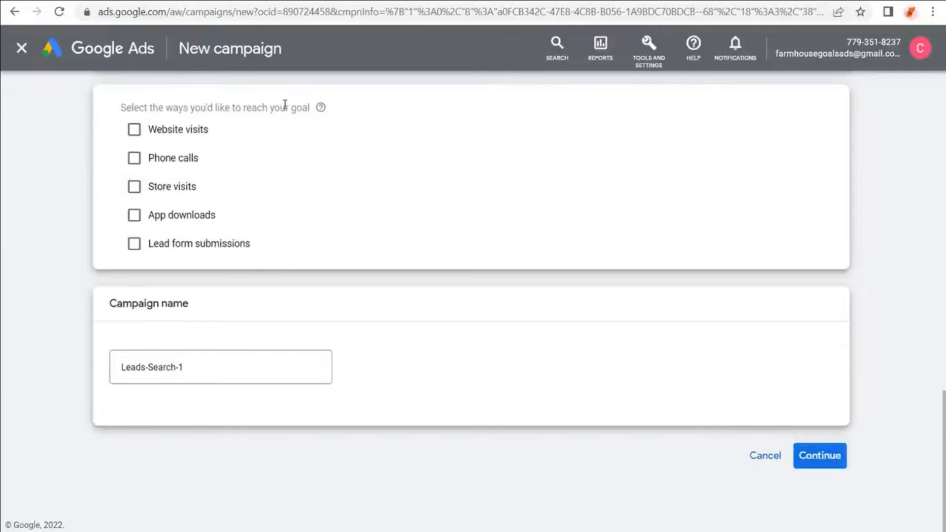
{"action": "left_click", "coordinate": [135, 131]}
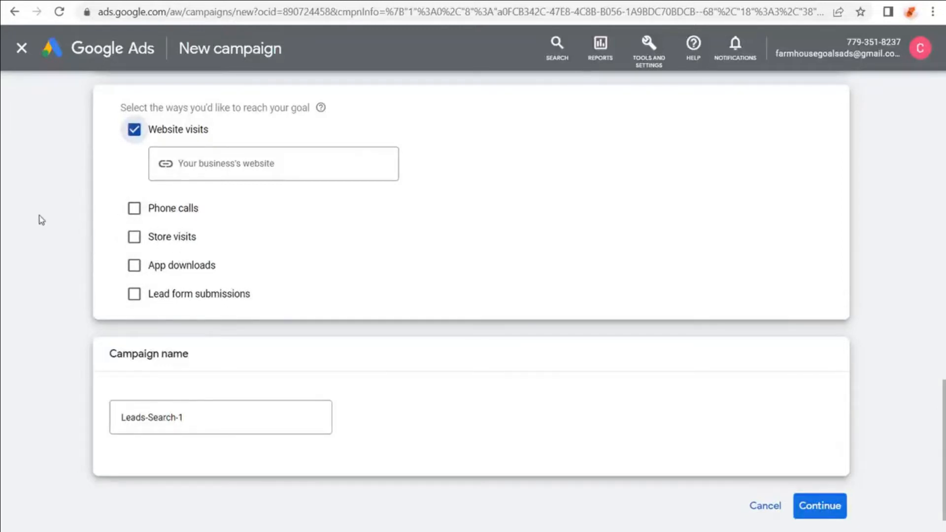
{"action": "left_click", "coordinate": [226, 165]}
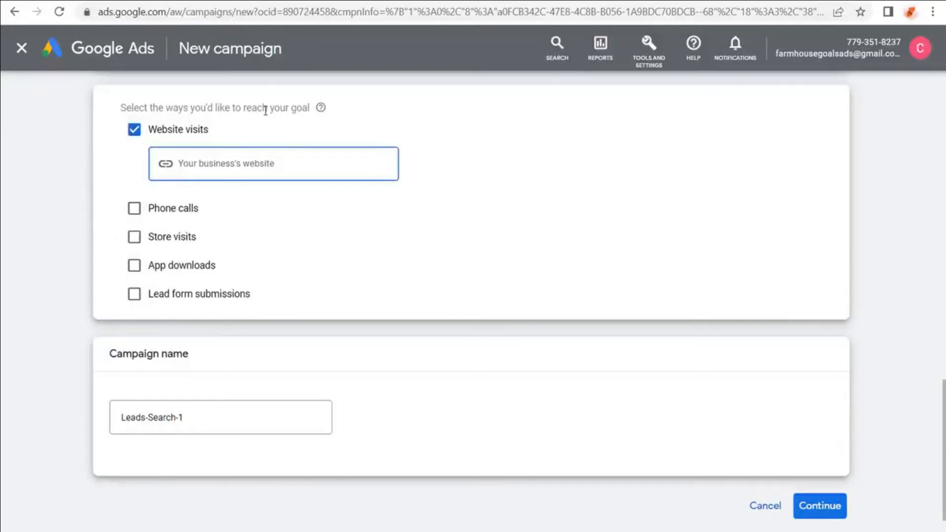
{"action": "type", "text": "farmhouseg"}
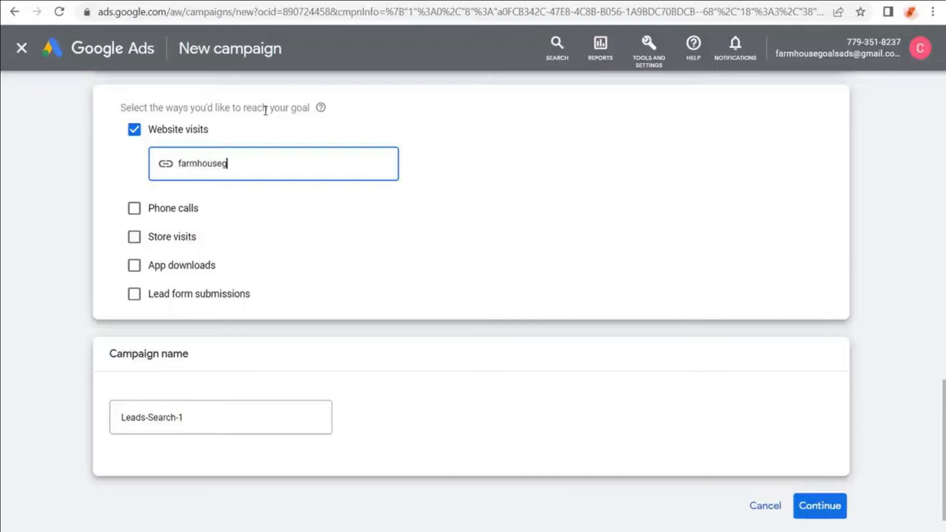
{"action": "type", "text": "oals.com"}
{"action": "left_click", "coordinate": [55, 201]}
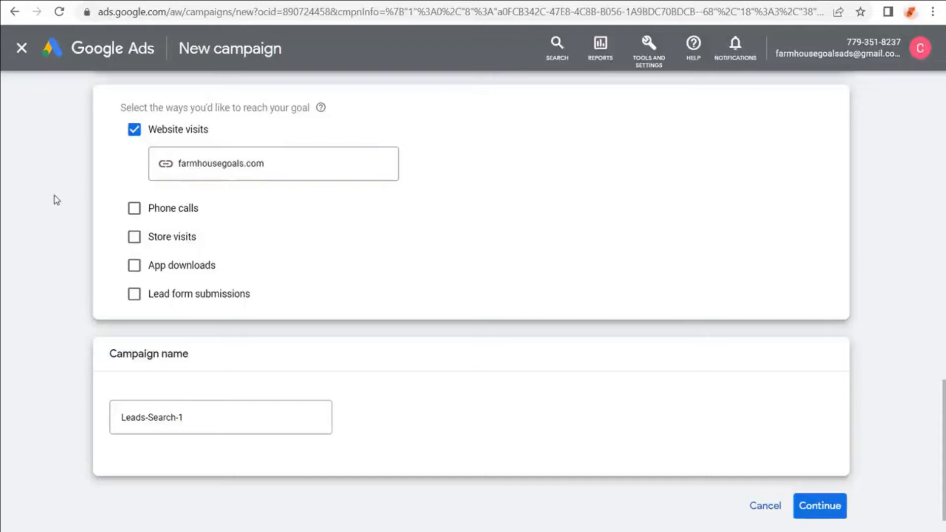
- Name the campaign "Farmhouse Goals Google Ads Search Campaign 2022" and continue to the budget and bidding settings
{"action": "scroll", "coordinate": [57, 202], "scroll_direction": "down", "scroll_amount": 1}
{"action": "left_click", "coordinate": [201, 366]}
{"action": "left_click_drag", "start_coordinate": [201, 366], "coordinate": [82, 372]}
{"action": "type", "text": "Fa"}
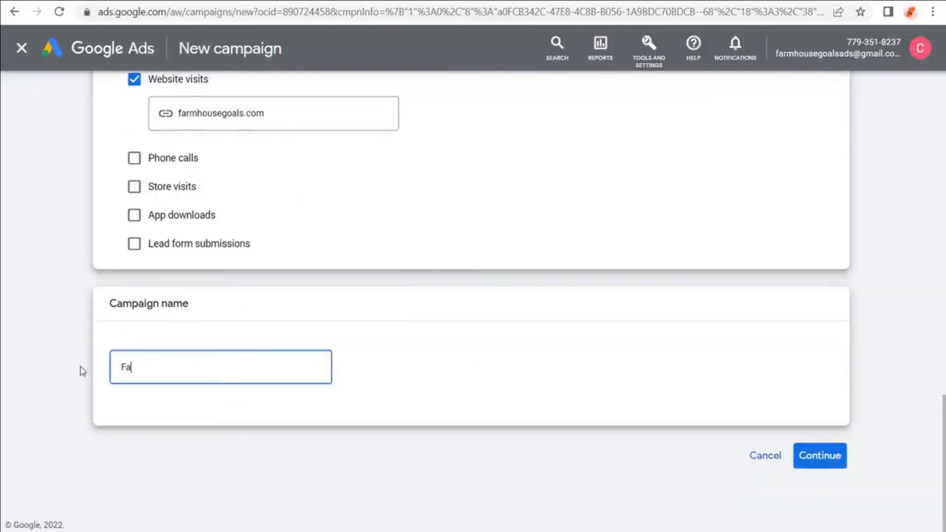
{"action": "type", "text": "rmhouse Goals Goog"}
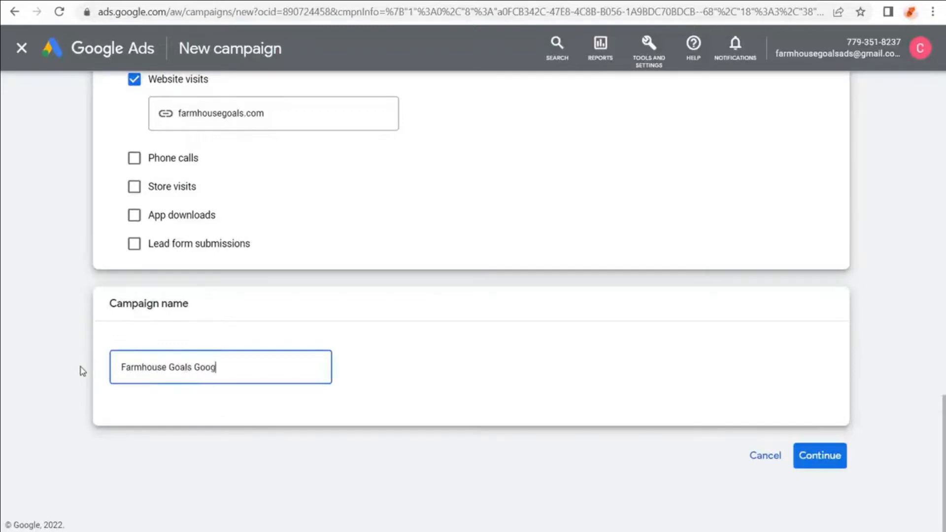
{"action": "type", "text": "le Ads Search Cam"}
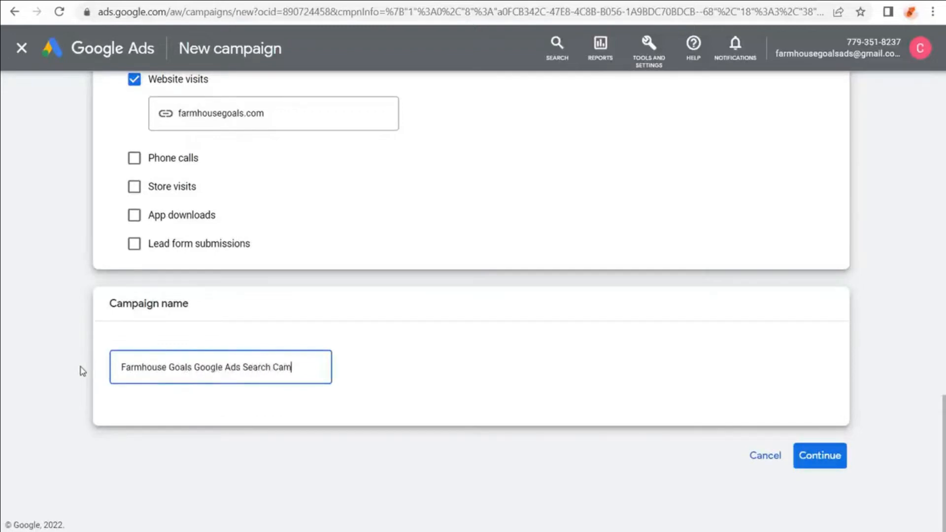
{"action": "type", "text": "paign 2022"}
{"action": "left_click", "coordinate": [82, 372]}
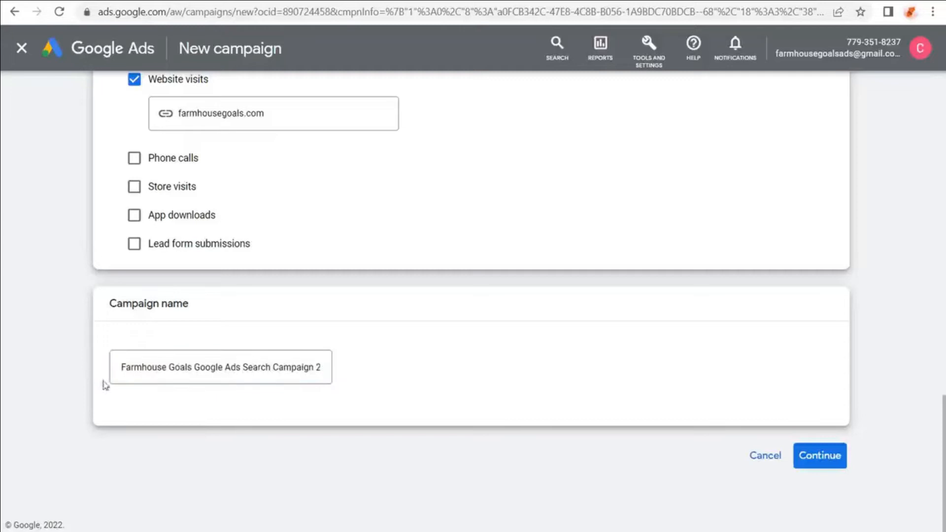
{"action": "left_click", "coordinate": [819, 455]}
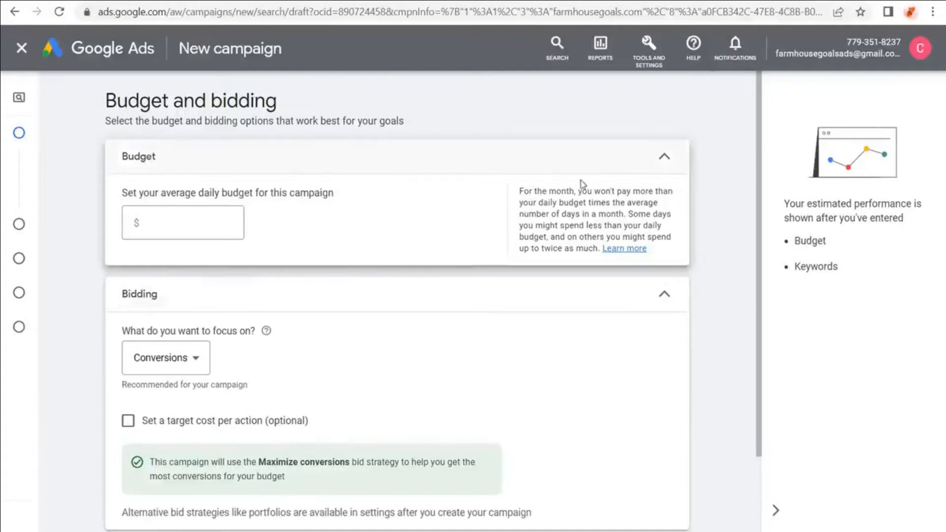
- Try average daily campaign budgets of $10, $304, $100 and $3,040
{"action": "left_click_drag", "start_coordinate": [520, 192], "coordinate": [575, 192]}
{"action": "left_click", "coordinate": [605, 193]}
{"action": "left_click", "coordinate": [221, 227]}
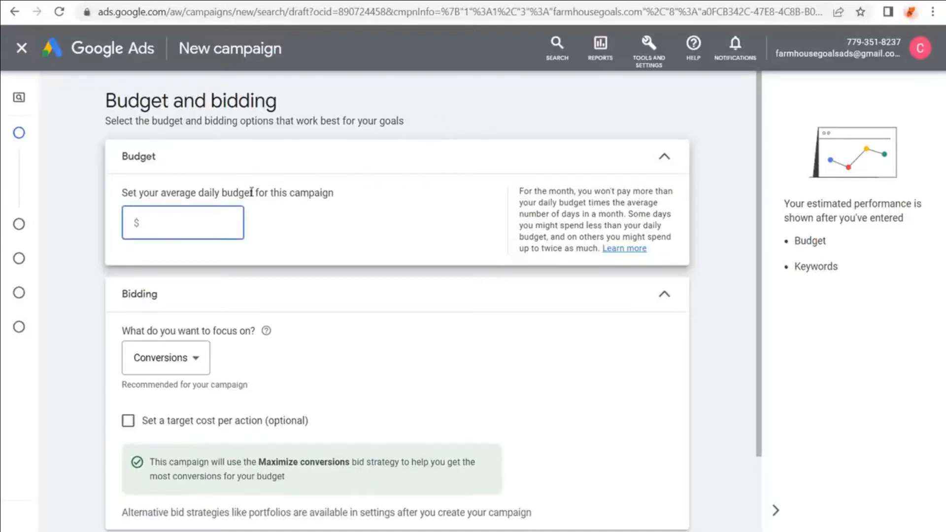
{"action": "type", "text": "10"}
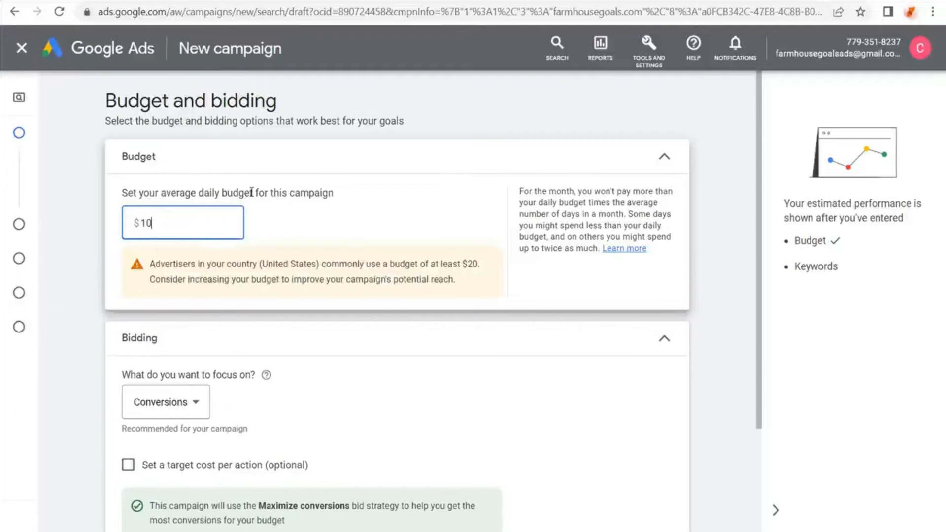
{"action": "double_click", "coordinate": [172, 223]}
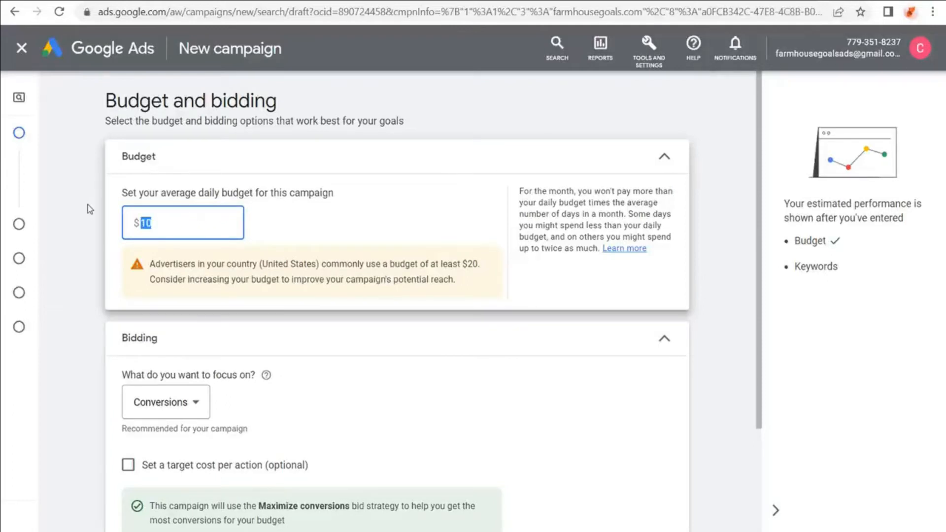
{"action": "type", "text": "304"}
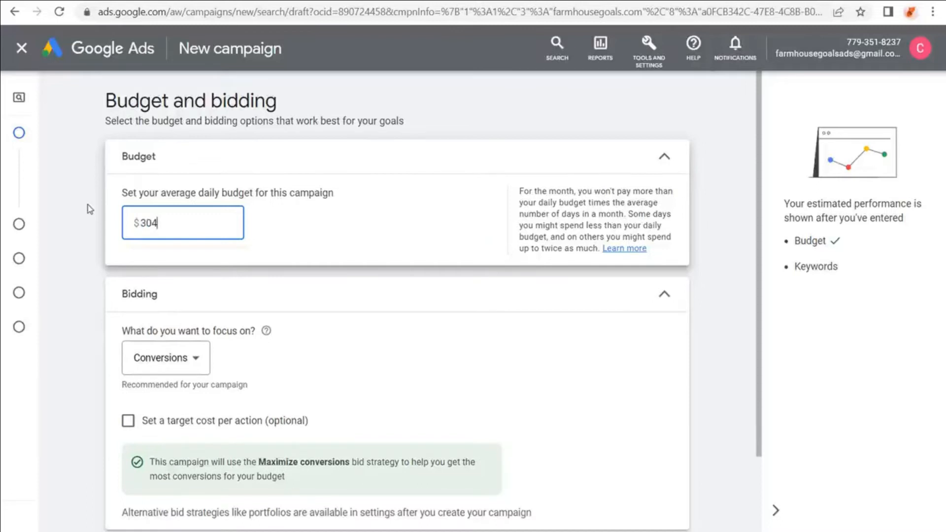
{"action": "key", "text": "BackSpace"}
{"action": "key", "text": "BackSpace"}
{"action": "key", "text": "BackSpace"}
{"action": "type", "text": "100"}
{"action": "key", "text": "BackSpace"}
{"action": "key", "text": "BackSpace"}
{"action": "key", "text": "BackSpace"}
{"action": "type", "text": "3040"}
{"action": "left_click", "coordinate": [89, 209]}
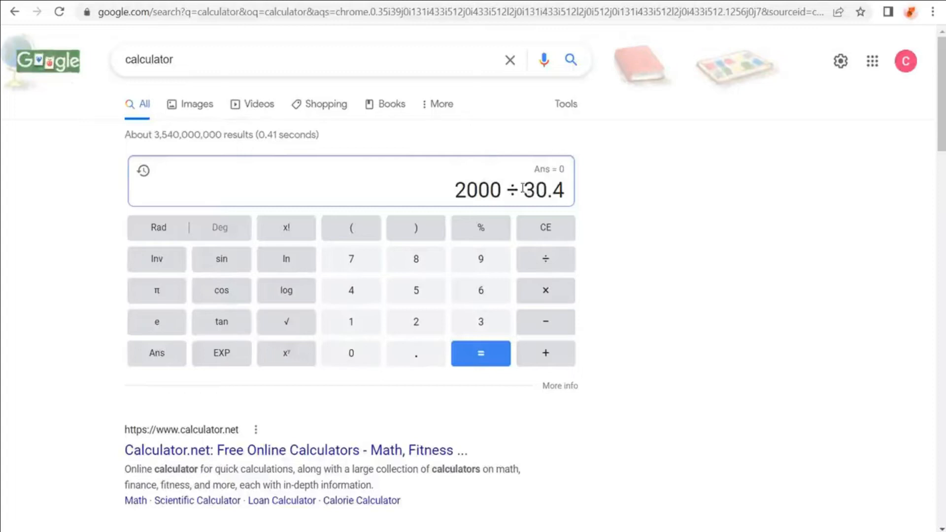
- Calculate 2000 ÷ 30.4 in the Google calculator and set the campaign's average daily budget to $65.00
{"action": "left_click", "coordinate": [481, 351]}
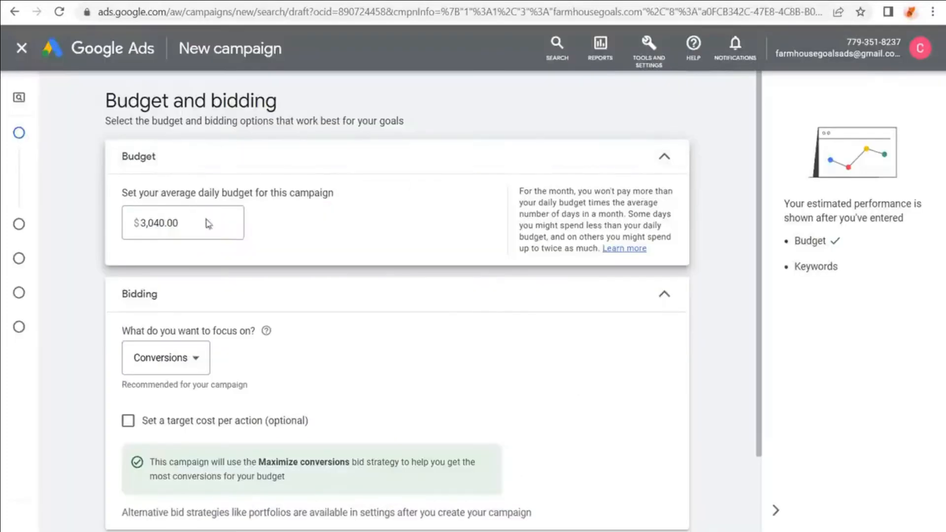
{"action": "left_click", "coordinate": [207, 223]}
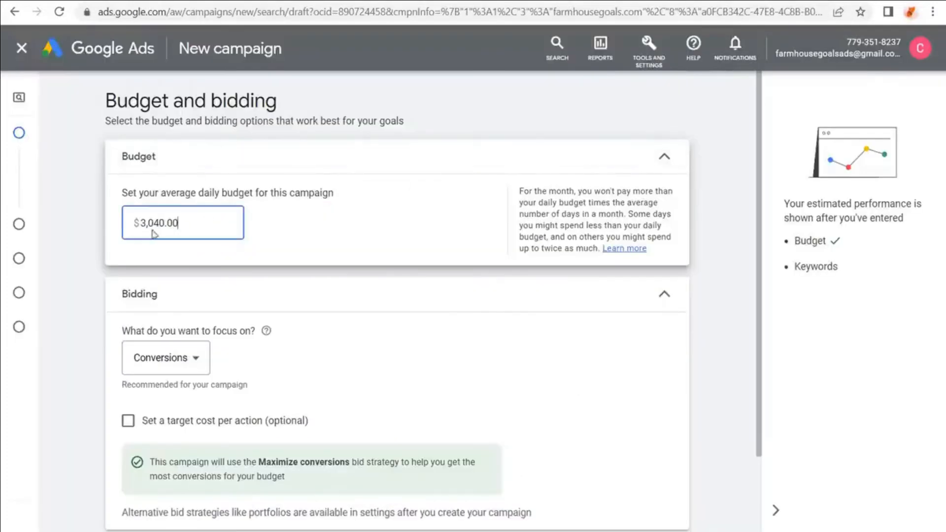
{"action": "left_click_drag", "start_coordinate": [207, 223], "coordinate": [126, 232]}
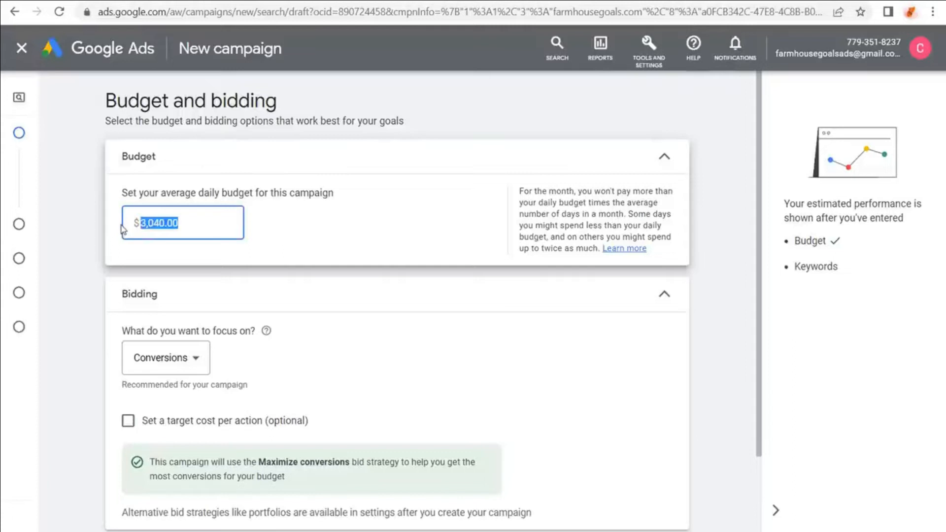
{"action": "type", "text": "65.00"}
{"action": "left_click", "coordinate": [89, 187]}
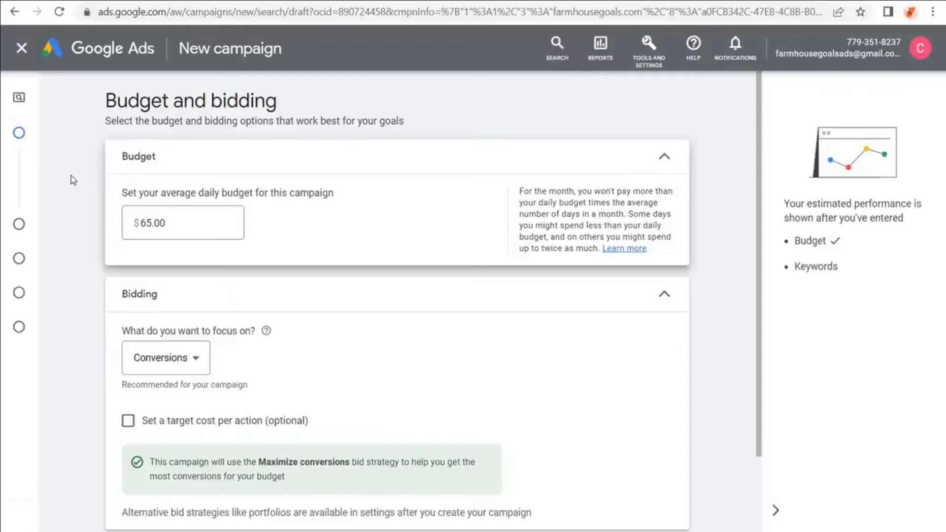
- Keep the bidding focus on Conversions and set a target cost per action of $2.00
{"action": "scroll", "coordinate": [71, 176], "scroll_direction": "down", "scroll_amount": 2}
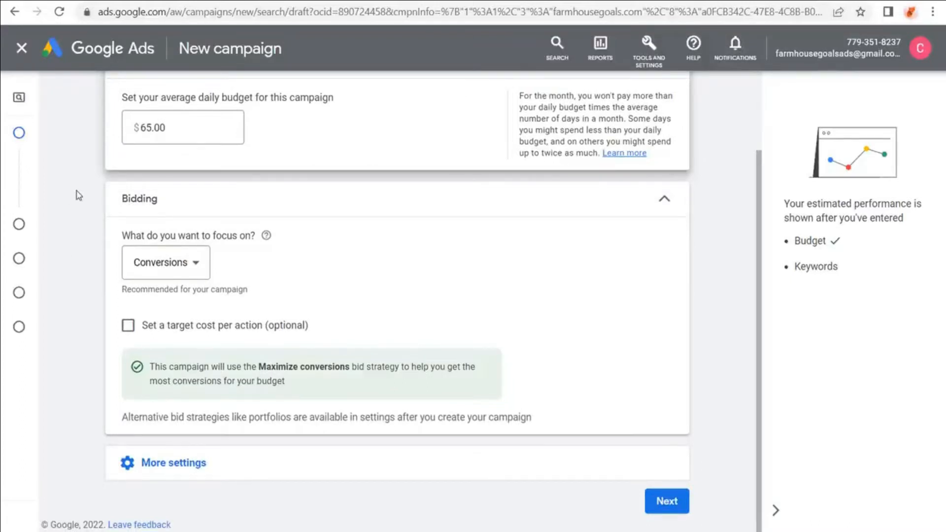
{"action": "left_click", "coordinate": [192, 269]}
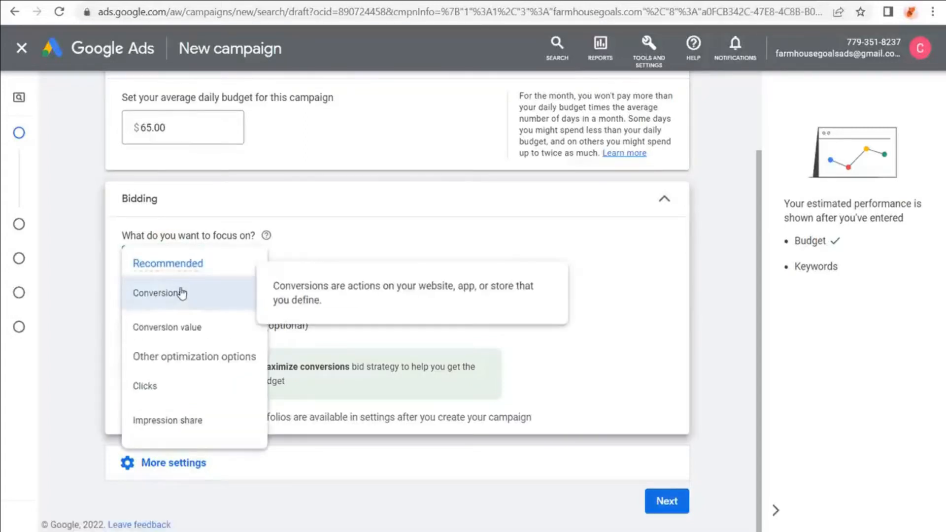
{"action": "left_click", "coordinate": [198, 298]}
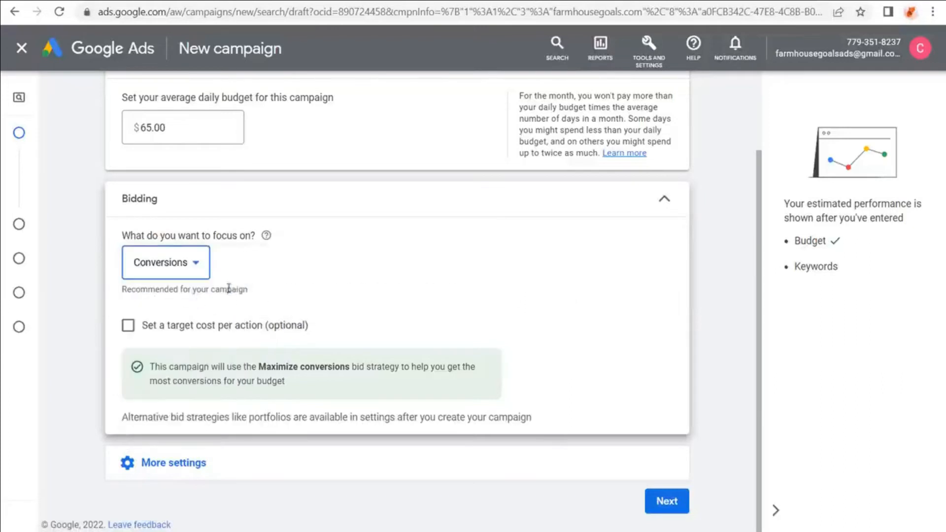
{"action": "left_click", "coordinate": [129, 328]}
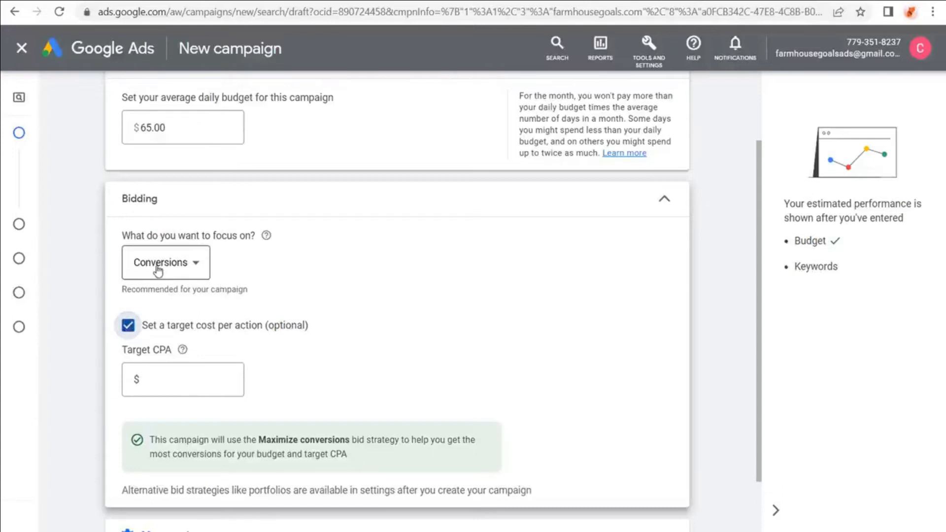
{"action": "left_click", "coordinate": [172, 379]}
{"action": "type", "text": "100"}
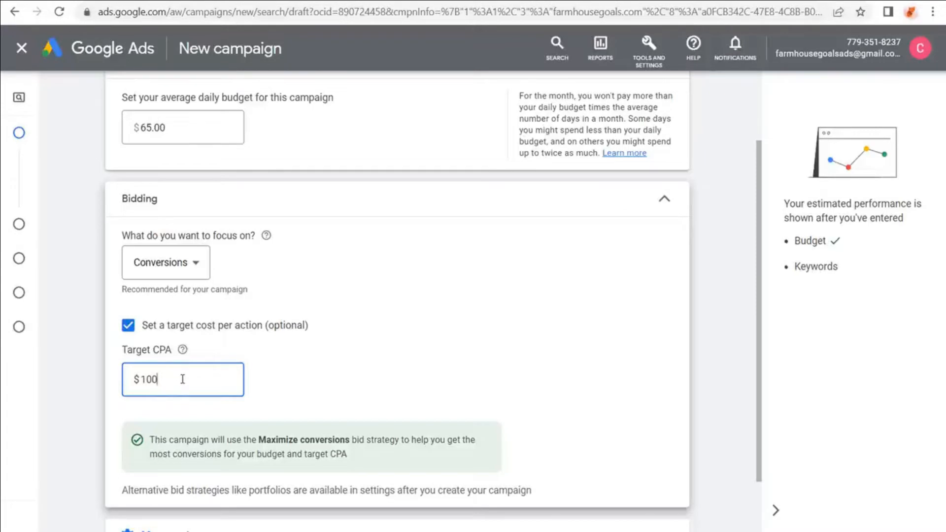
{"action": "left_click_drag", "start_coordinate": [164, 379], "coordinate": [126, 384]}
{"action": "type", "text": "2.00"}
{"action": "left_click", "coordinate": [97, 309]}
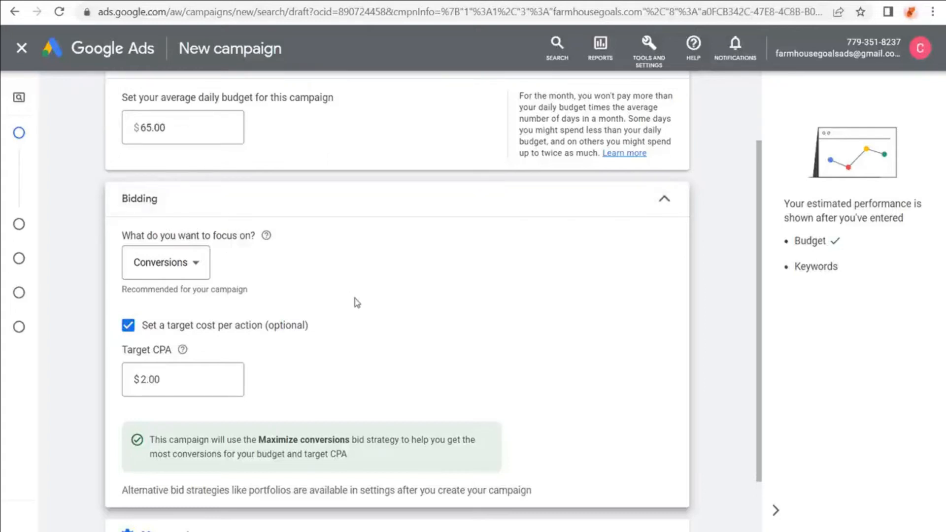
- Check the additional bidding settings, continue to the campaign settings and exclude the Google Display Network
{"action": "scroll", "coordinate": [361, 311], "scroll_direction": "down", "scroll_amount": 2}
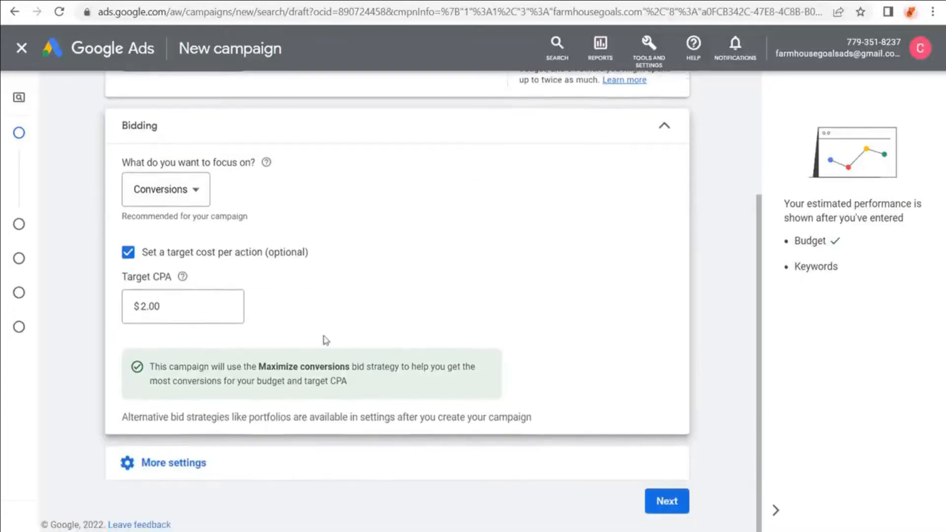
{"action": "left_click", "coordinate": [243, 475]}
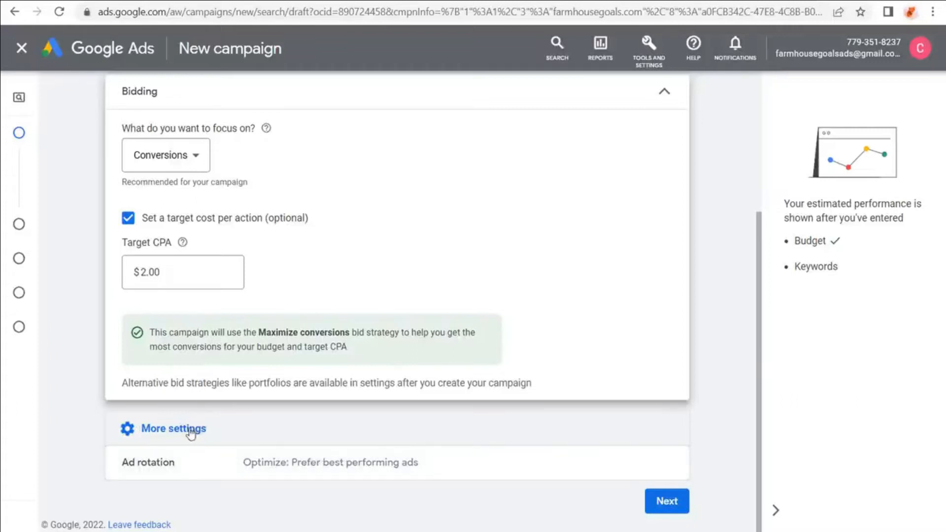
{"action": "left_click", "coordinate": [668, 502]}
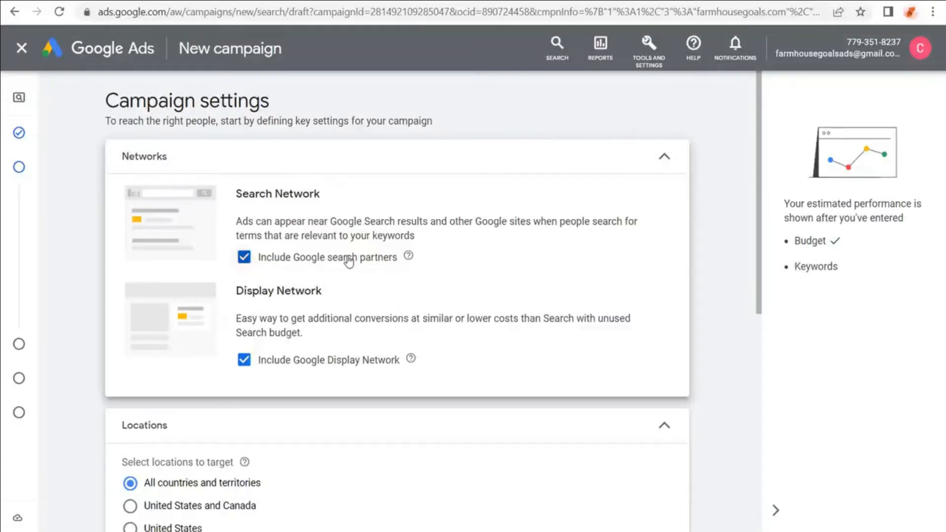
{"action": "left_click", "coordinate": [244, 360]}
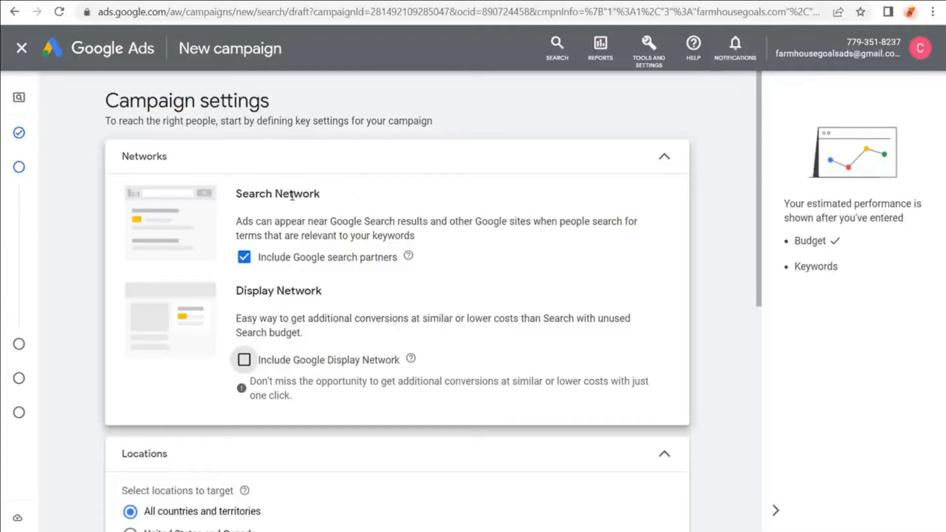
- Target the United States and Canada, limited to people present in or regularly in the targeted locations
{"action": "scroll", "coordinate": [97, 208], "scroll_direction": "down", "scroll_amount": 5}
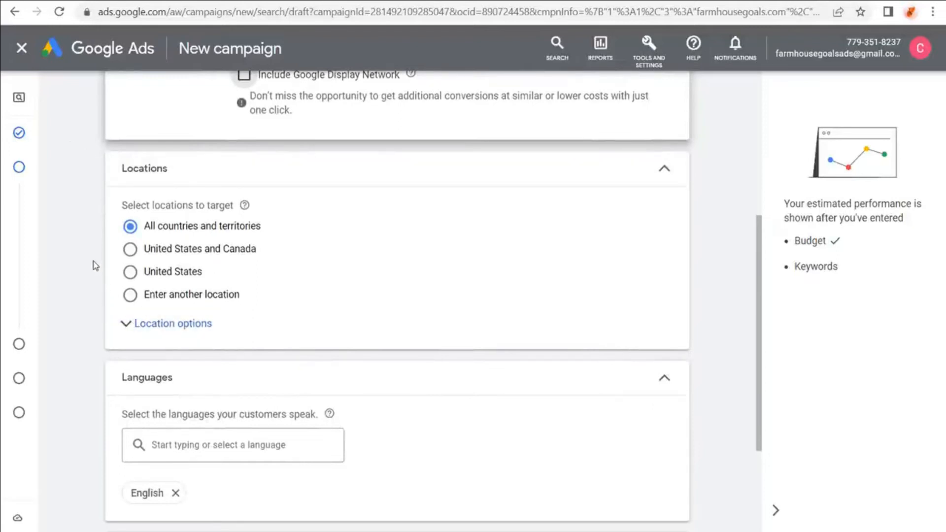
{"action": "left_click", "coordinate": [130, 250]}
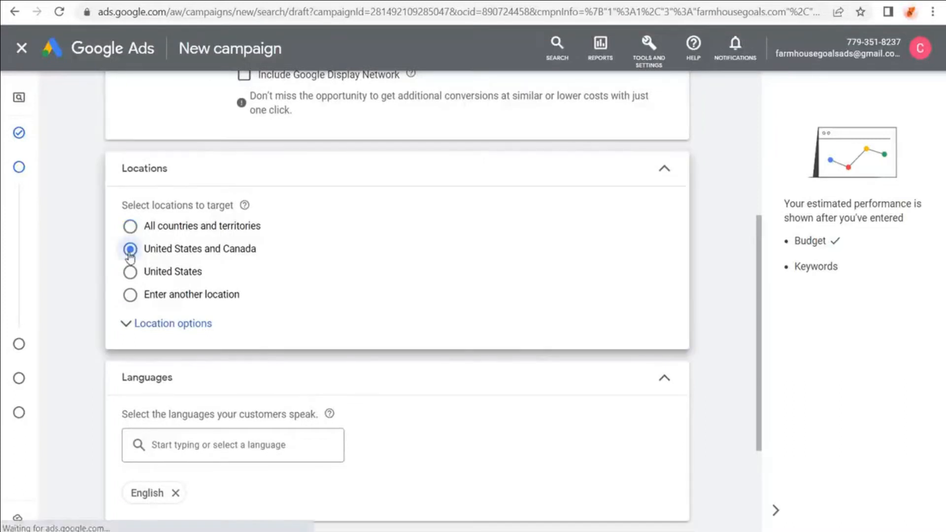
{"action": "left_click", "coordinate": [129, 324]}
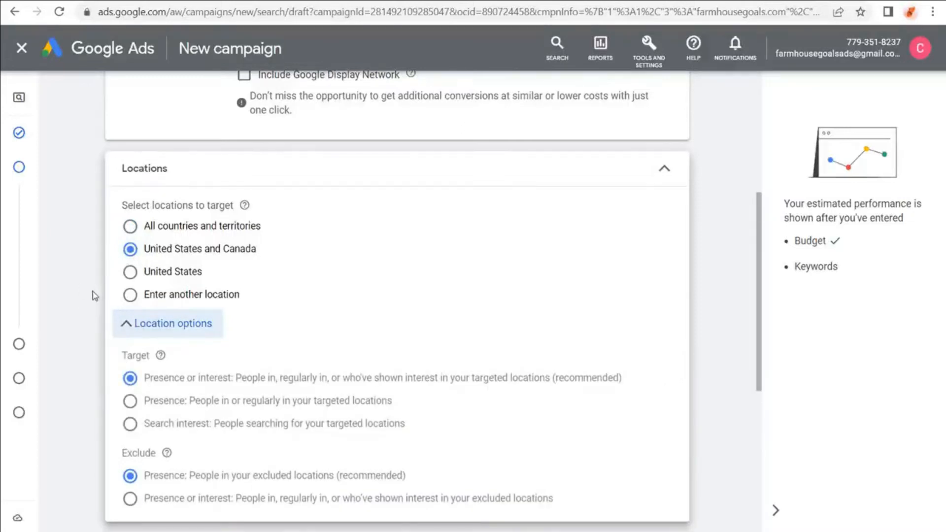
{"action": "scroll", "coordinate": [98, 287], "scroll_direction": "down", "scroll_amount": 2}
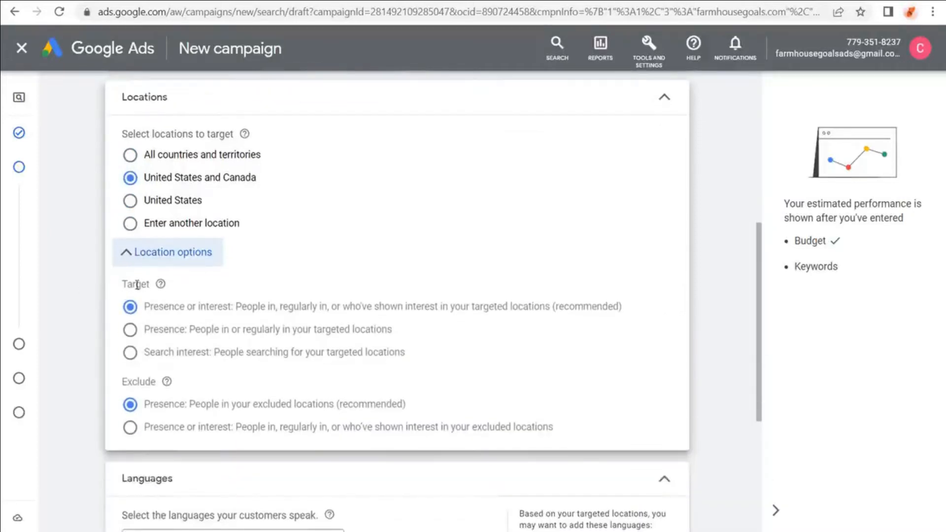
{"action": "left_click", "coordinate": [129, 334]}
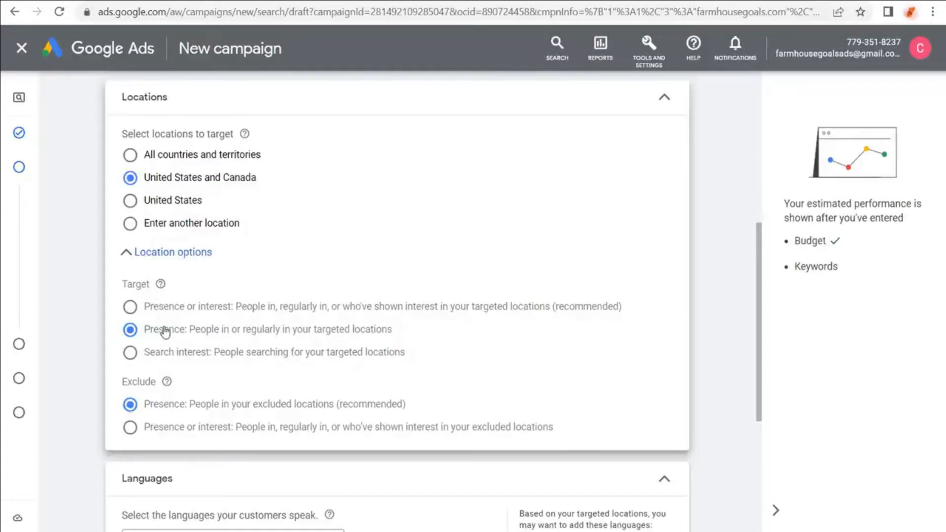
- Switch to entering another location and look up "phoenix" in the advanced location search
{"action": "left_click", "coordinate": [177, 225]}
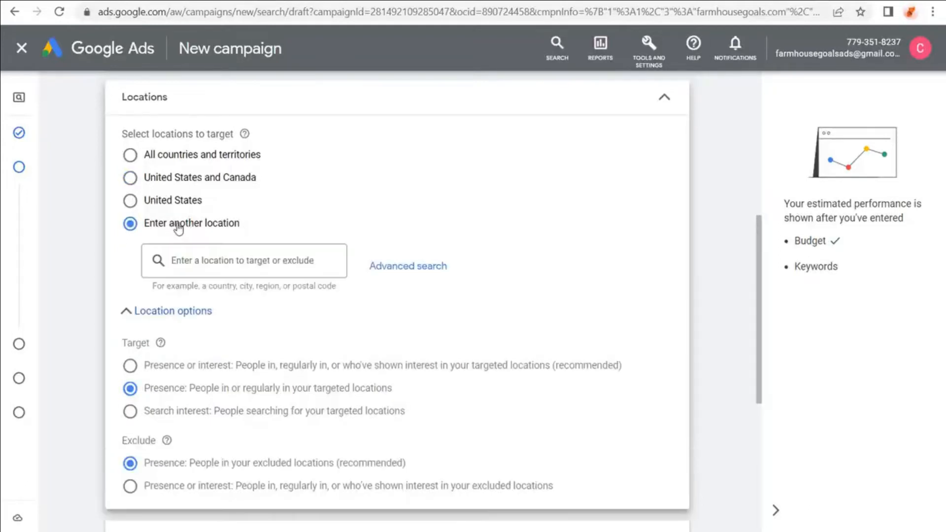
{"action": "left_click", "coordinate": [412, 269]}
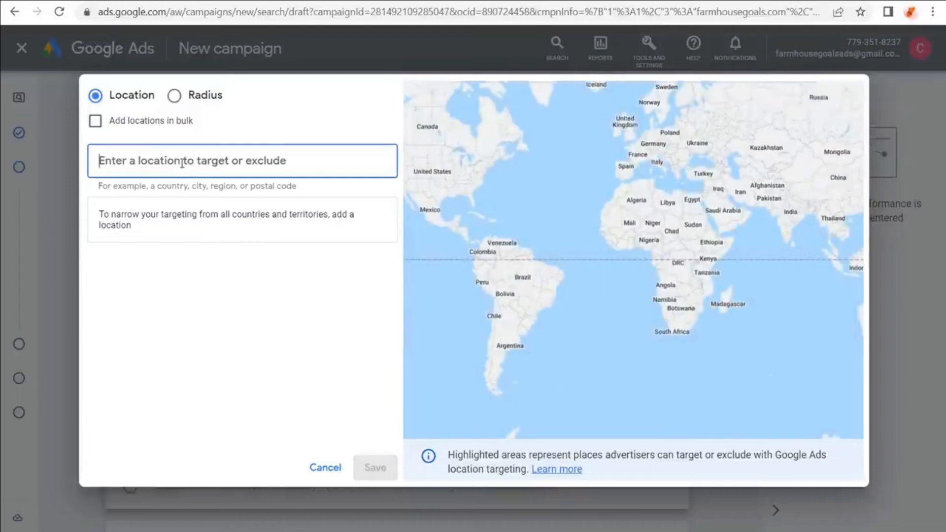
{"action": "type", "text": "phoenix"}
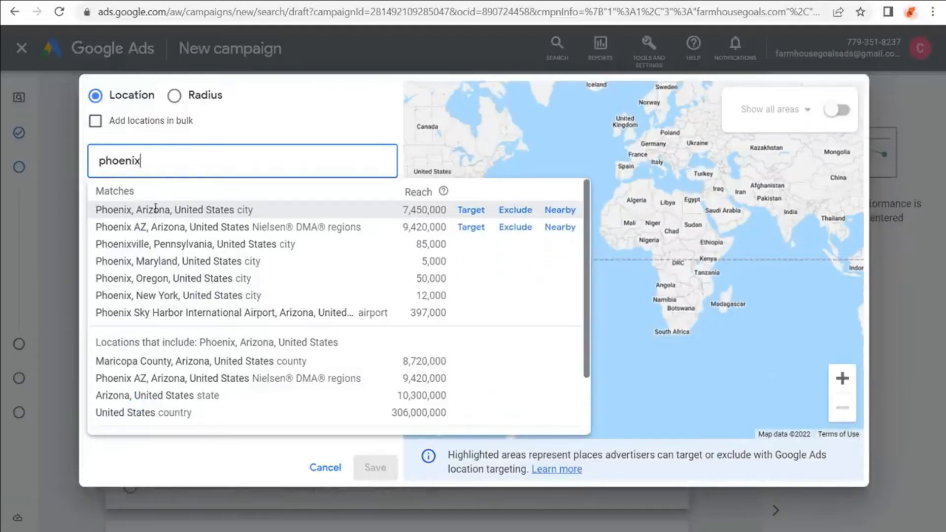
- Target a custom 70 mi radius around Phoenix, Arizona, by placing a pin on the map, and save it
{"action": "left_click", "coordinate": [174, 96]}
{"action": "scroll", "coordinate": [468, 229], "scroll_direction": "down", "scroll_amount": 2}
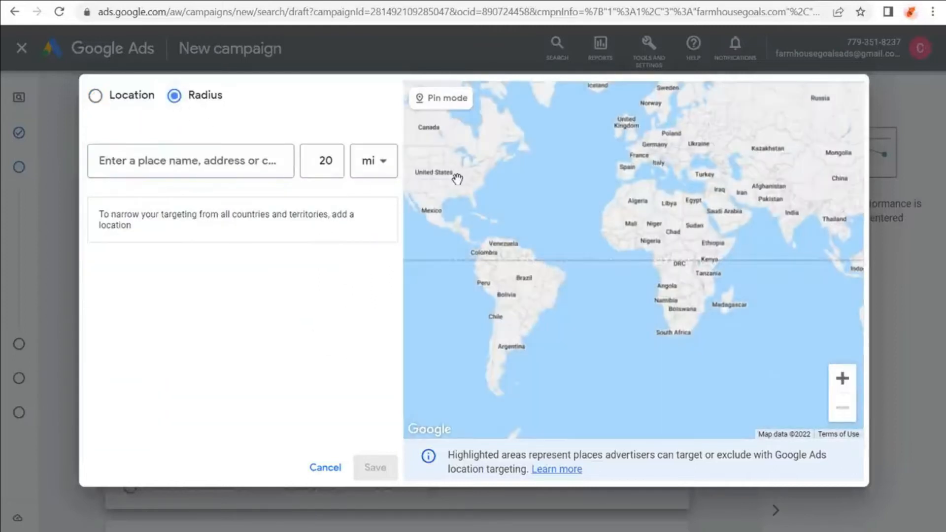
{"action": "scroll", "coordinate": [450, 183], "scroll_direction": "up", "scroll_amount": 5}
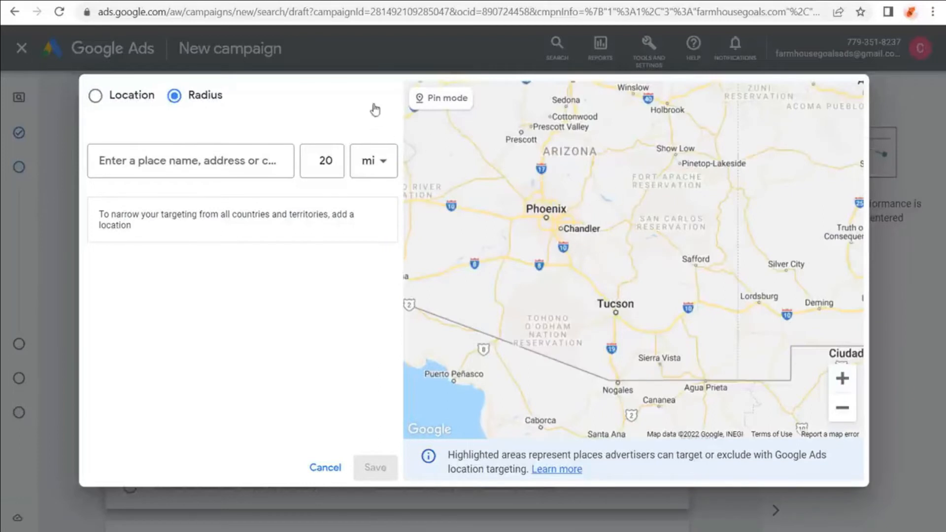
{"action": "left_click", "coordinate": [438, 101]}
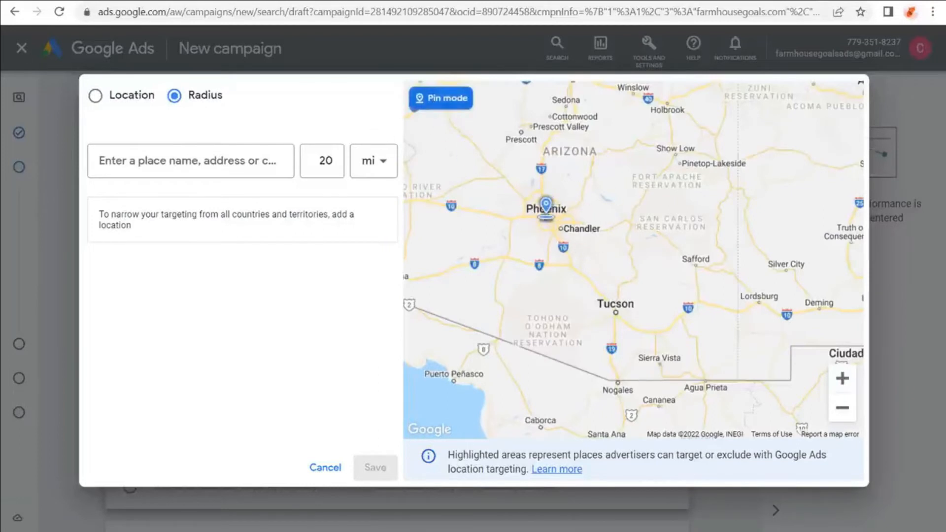
{"action": "left_click", "coordinate": [546, 207]}
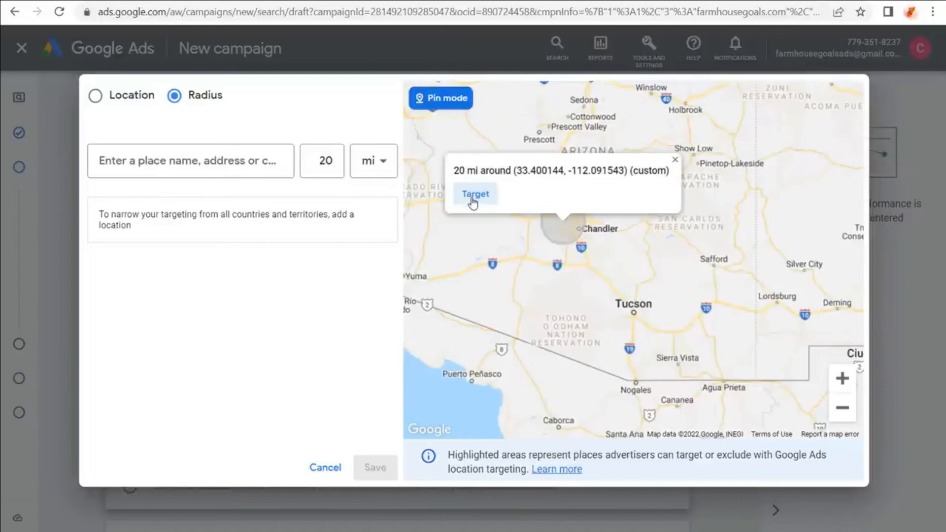
{"action": "left_click", "coordinate": [676, 160]}
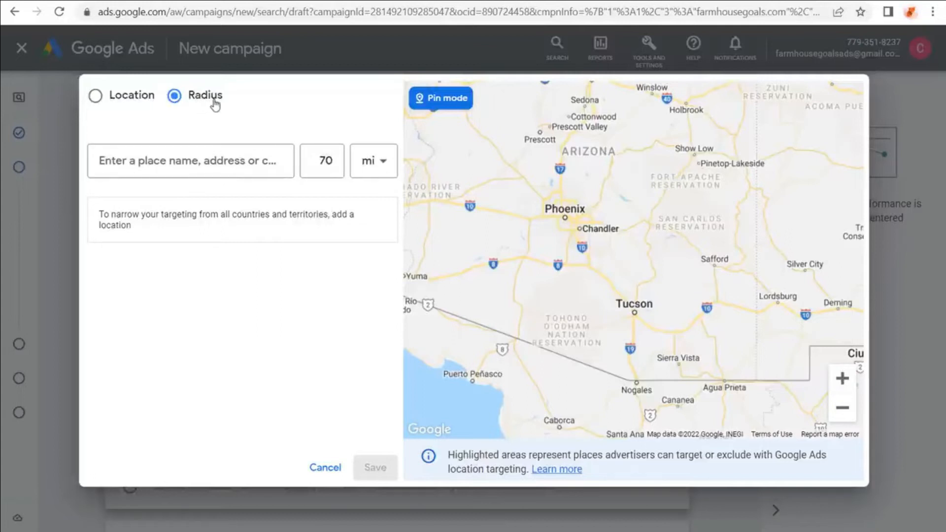
{"action": "left_click", "coordinate": [565, 221]}
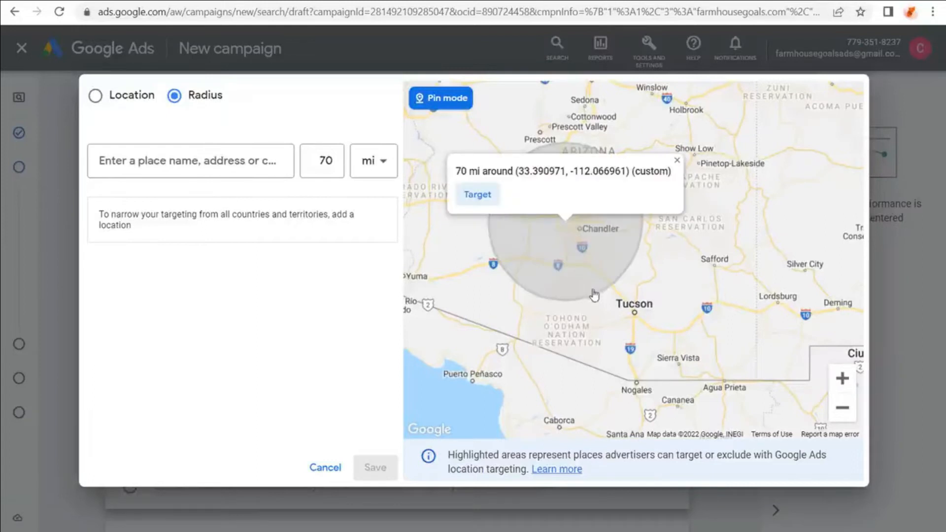
{"action": "left_click", "coordinate": [471, 194]}
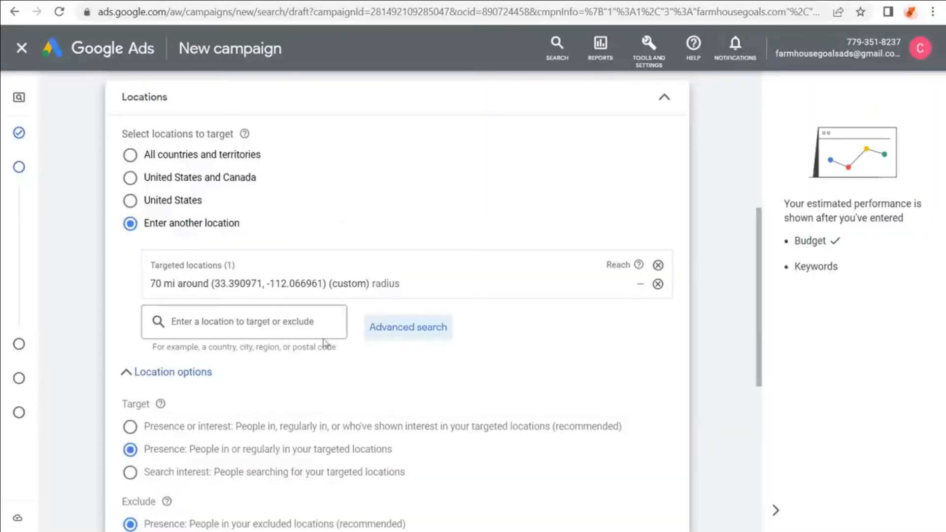
{"action": "left_click", "coordinate": [381, 469]}
- Remove the 70 mi radius target and switch the location targeting back to United States and Canada
{"action": "left_click", "coordinate": [659, 265]}
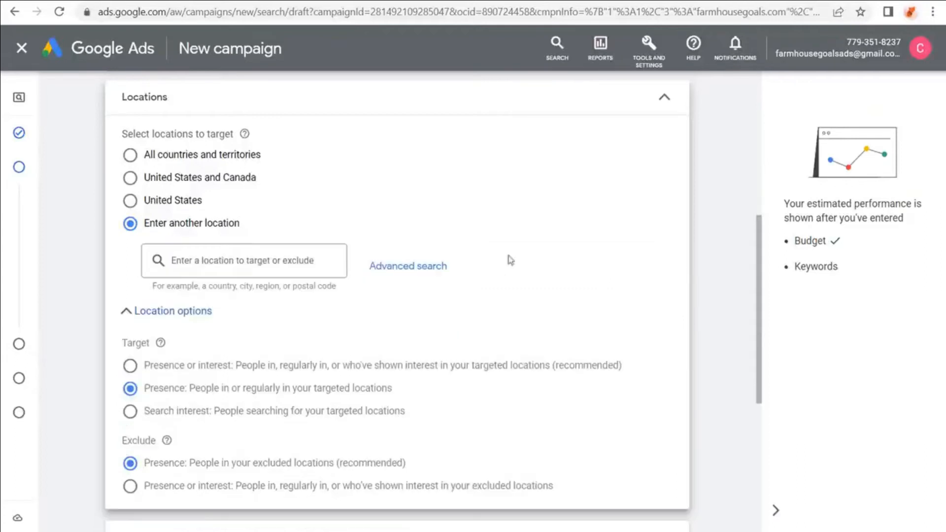
{"action": "left_click", "coordinate": [181, 179]}
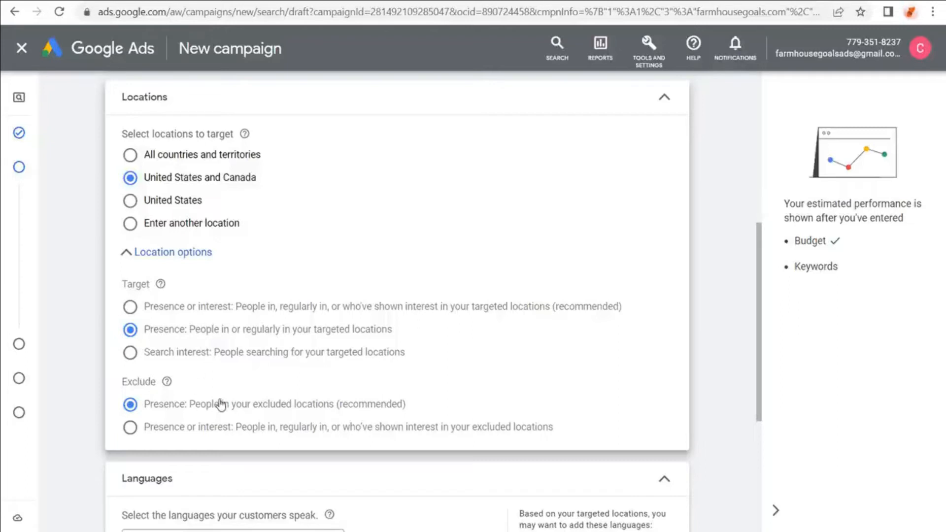
- Collapse the location settings and browse the audience segments based on how people have interacted with the business
{"action": "left_click", "coordinate": [663, 102]}
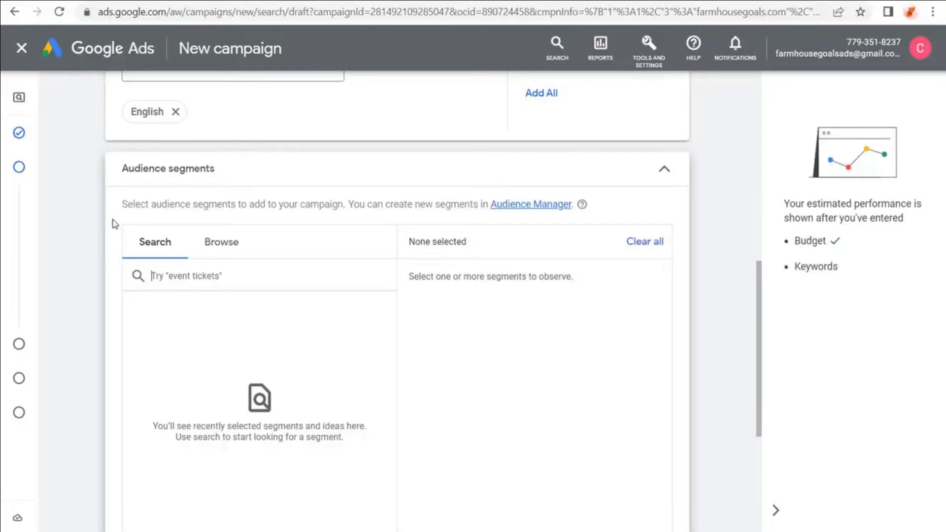
{"action": "left_click", "coordinate": [218, 242]}
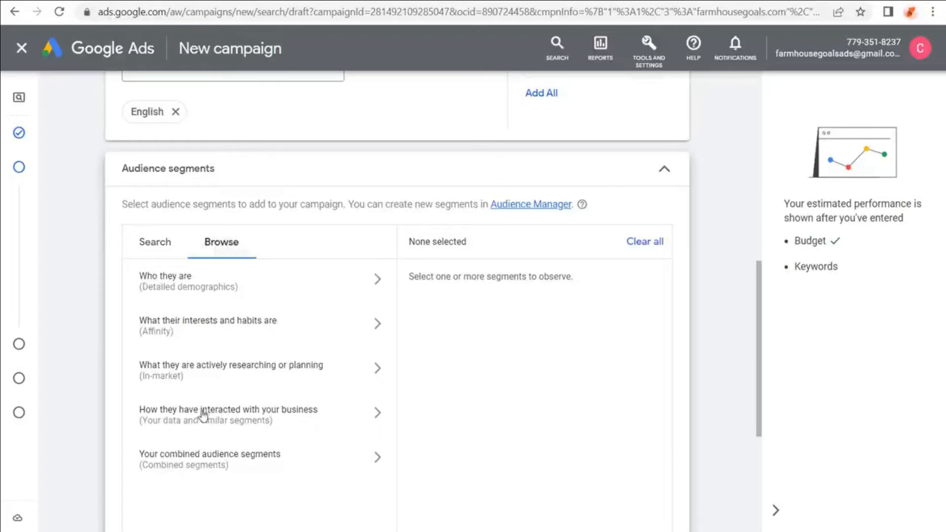
{"action": "left_click", "coordinate": [362, 413]}
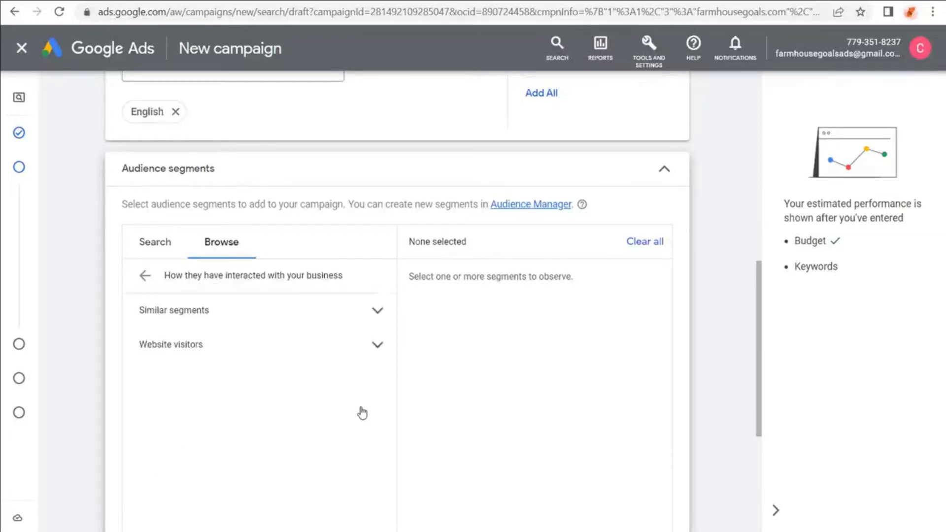
- Add the website visitors segment "All Users of Farmhouse Goals - GA4" and its matching similar segment to the campaign's audience segments
{"action": "left_click", "coordinate": [380, 346]}
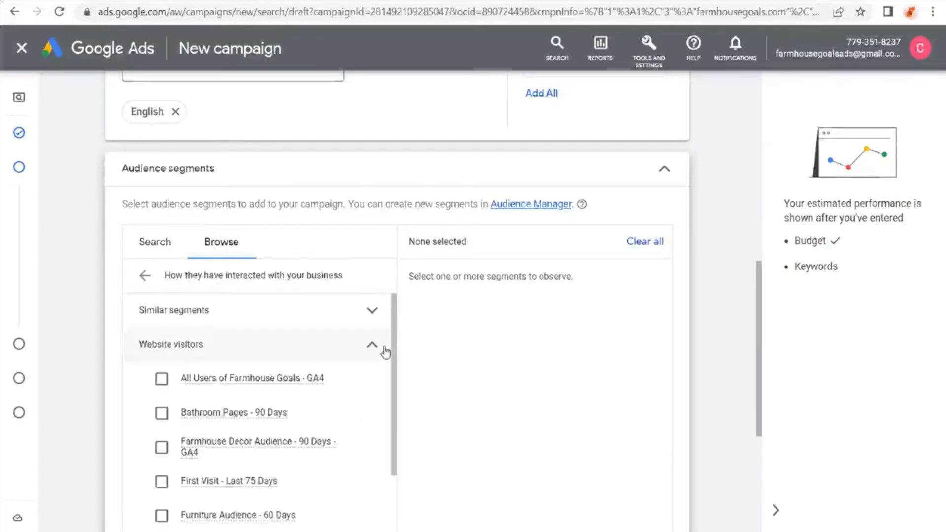
{"action": "left_click", "coordinate": [160, 379]}
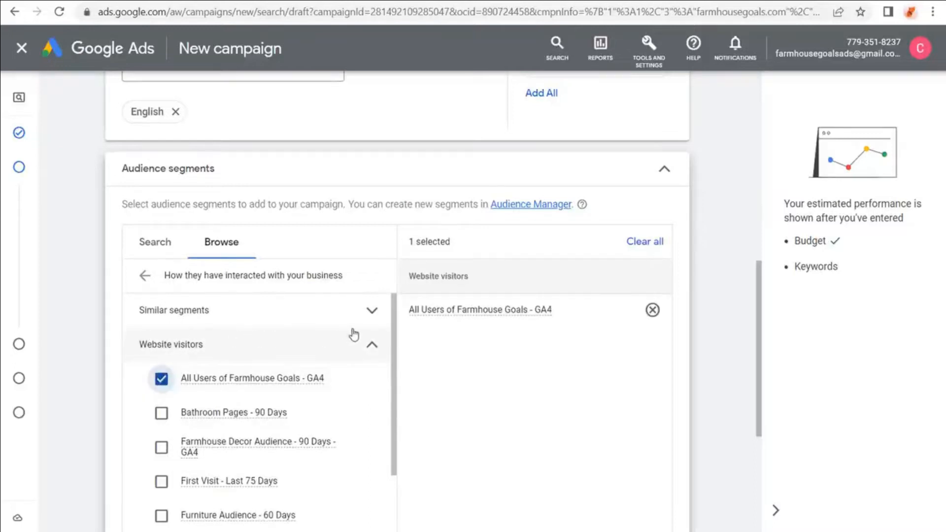
{"action": "left_click", "coordinate": [370, 348]}
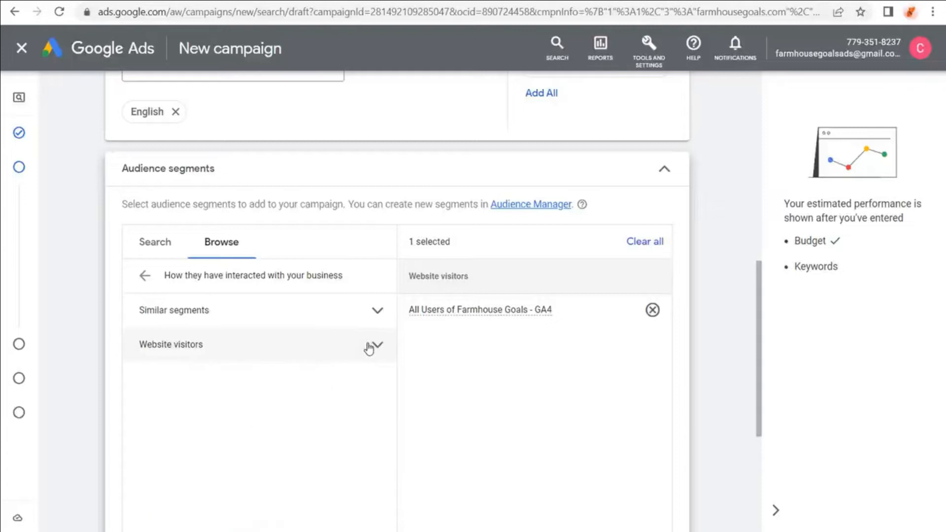
{"action": "left_click", "coordinate": [372, 310]}
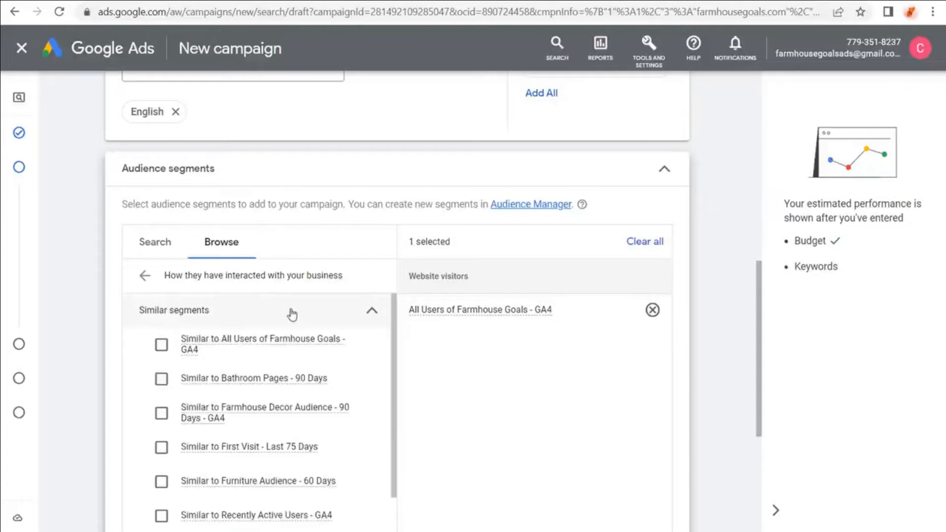
{"action": "left_click", "coordinate": [162, 345]}
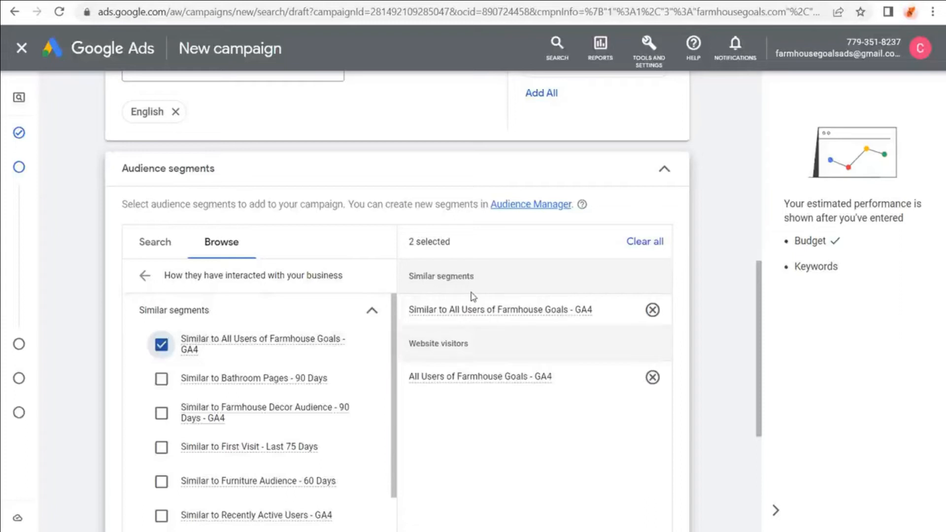
- Search the audience segments for "home decor" and add the in-market segments Home Decor and Living Room
{"action": "left_click", "coordinate": [144, 276]}
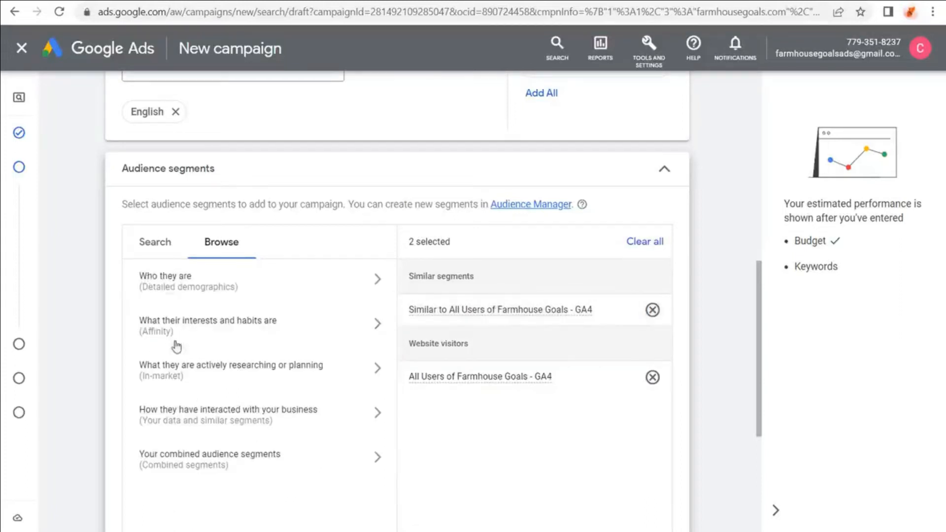
{"action": "left_click", "coordinate": [277, 364]}
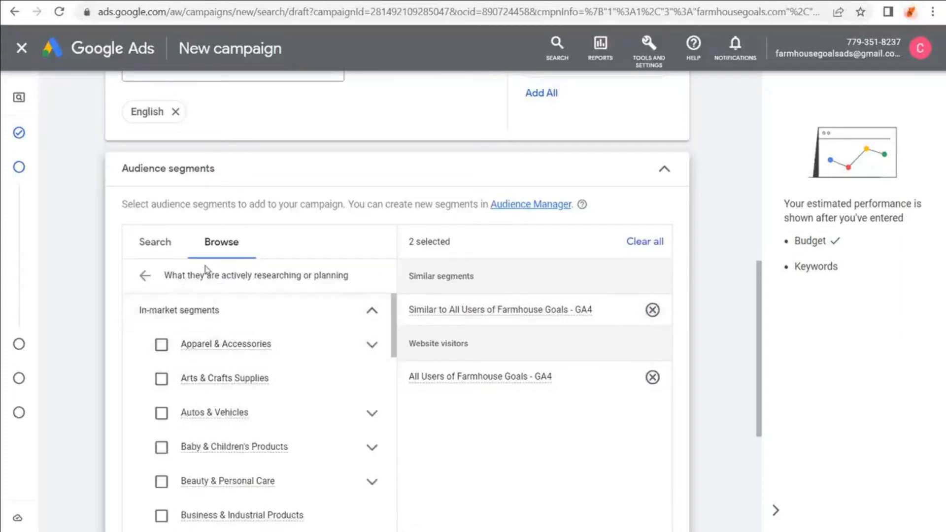
{"action": "left_click", "coordinate": [149, 251]}
{"action": "left_click", "coordinate": [194, 281]}
{"action": "type", "text": "home decor"}
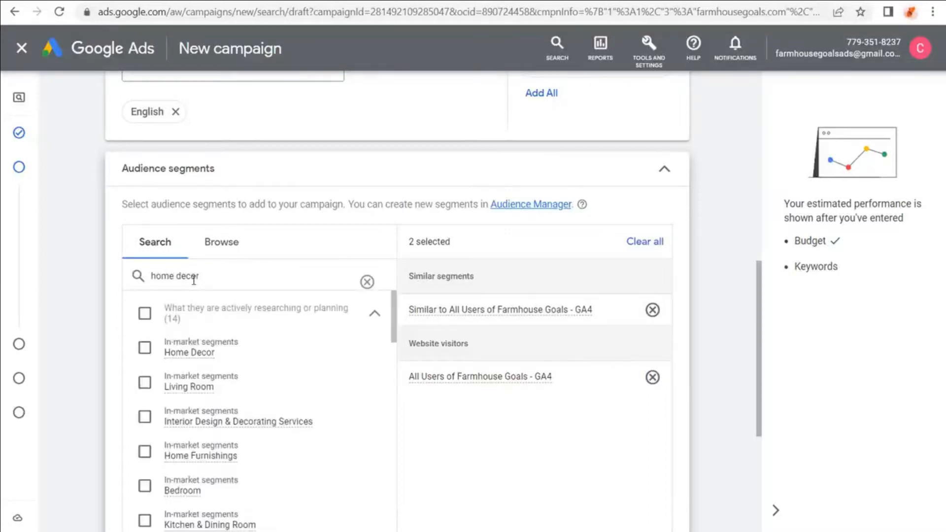
{"action": "left_click", "coordinate": [145, 349]}
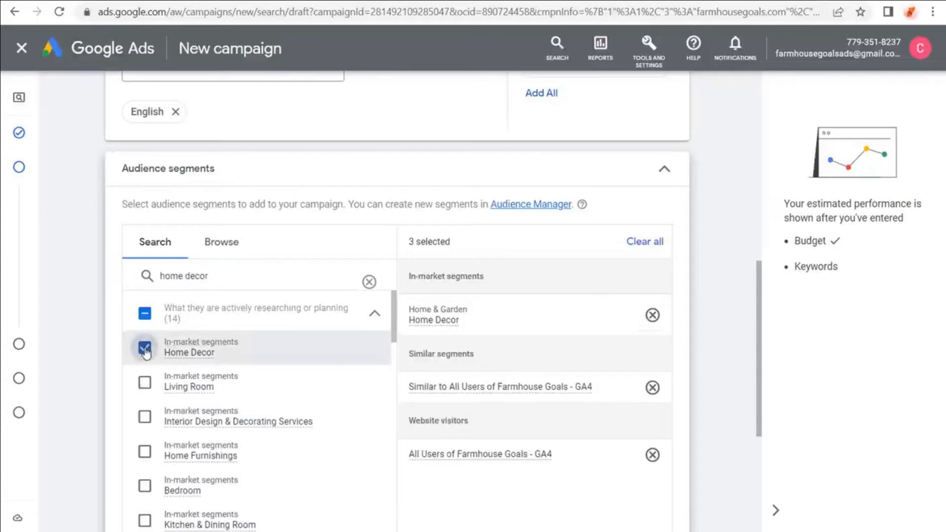
{"action": "left_click", "coordinate": [144, 383]}
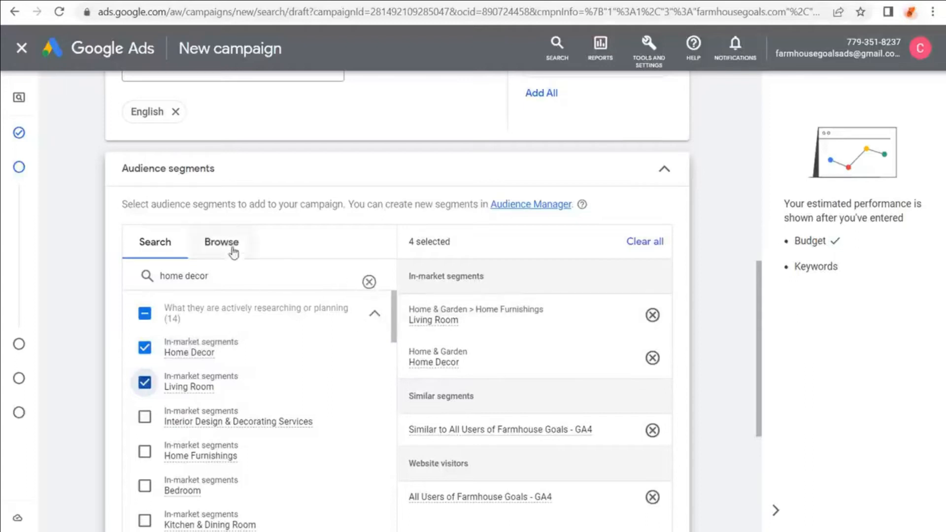
- Browse the affinity segments for interests and habits and add Home & Garden to the campaign's audience
{"action": "left_click", "coordinate": [207, 242]}
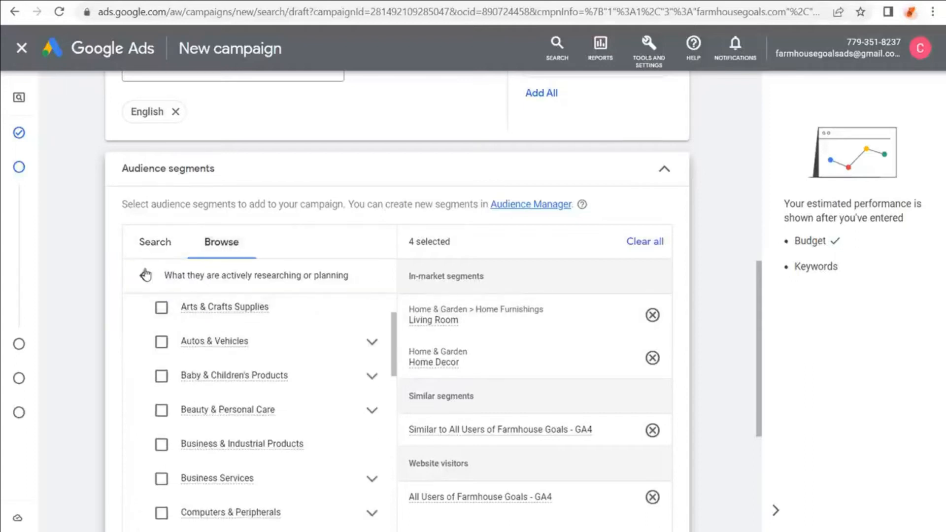
{"action": "left_click", "coordinate": [145, 275]}
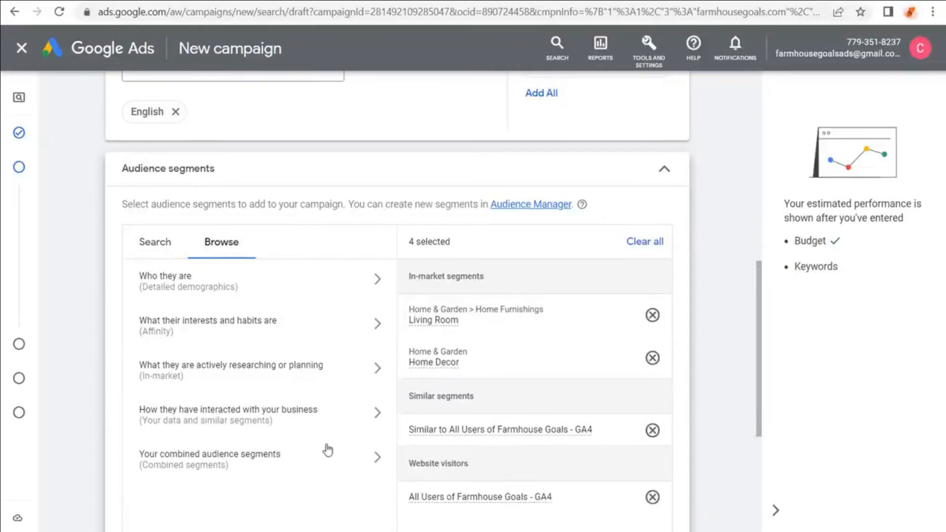
{"action": "left_click", "coordinate": [302, 330]}
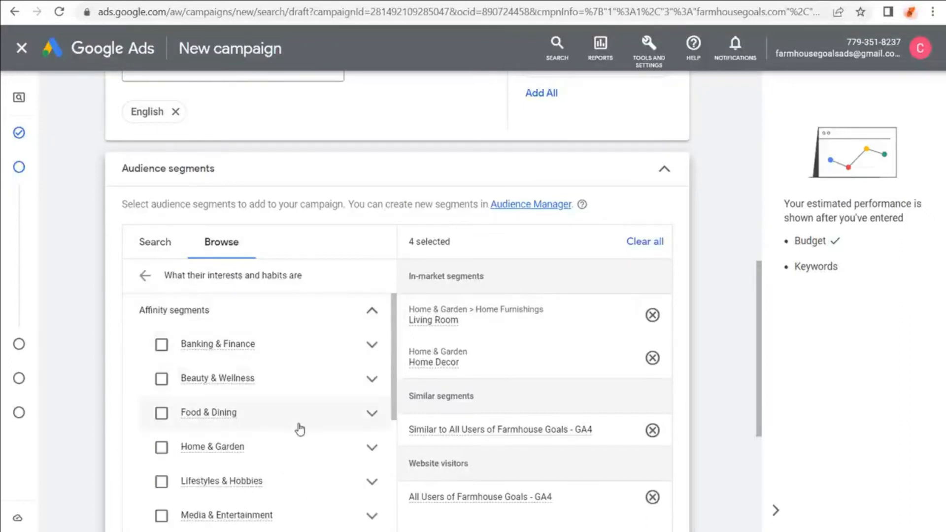
{"action": "left_click", "coordinate": [163, 449]}
{"action": "mouse_move", "coordinate": [457, 307]}
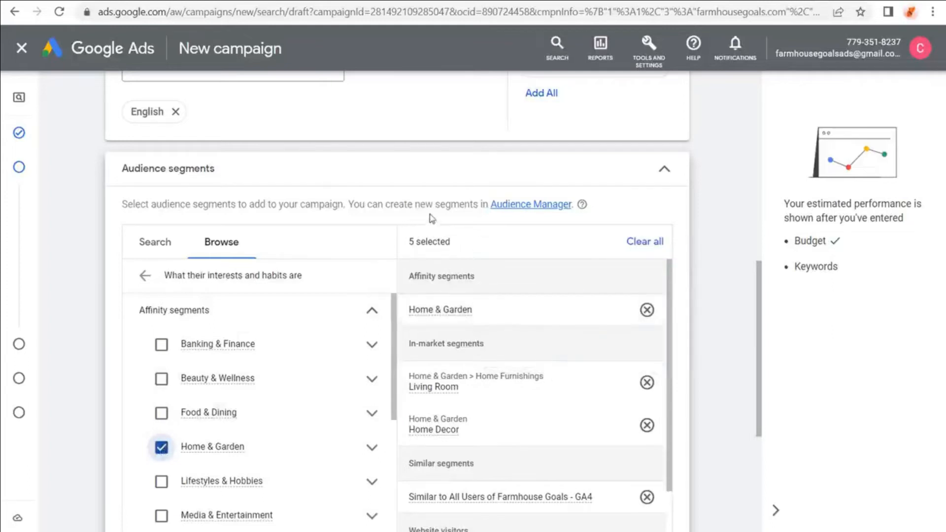
- Review the campaign's audience targeting setting and the Dynamic Search Ads options without changing them
{"action": "scroll", "coordinate": [81, 268], "scroll_direction": "down", "scroll_amount": 3}
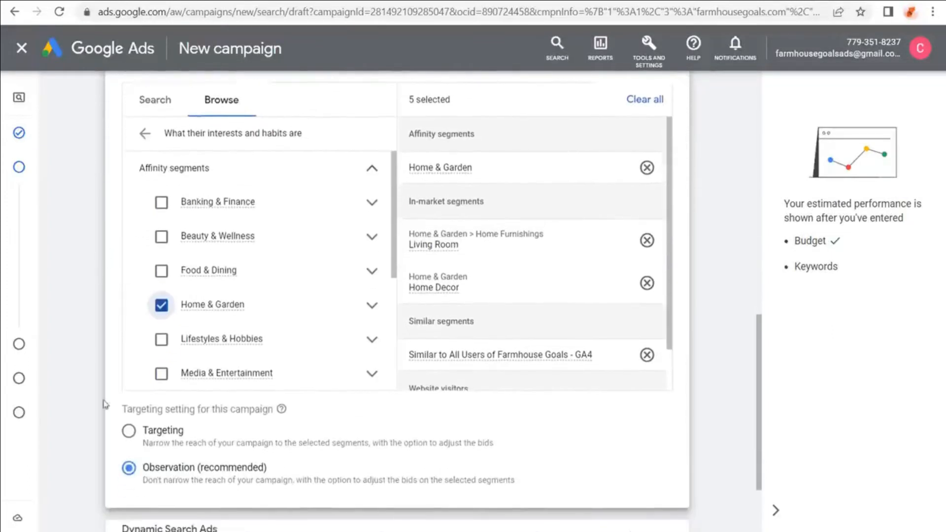
{"action": "scroll", "coordinate": [200, 409], "scroll_direction": "down", "scroll_amount": 2}
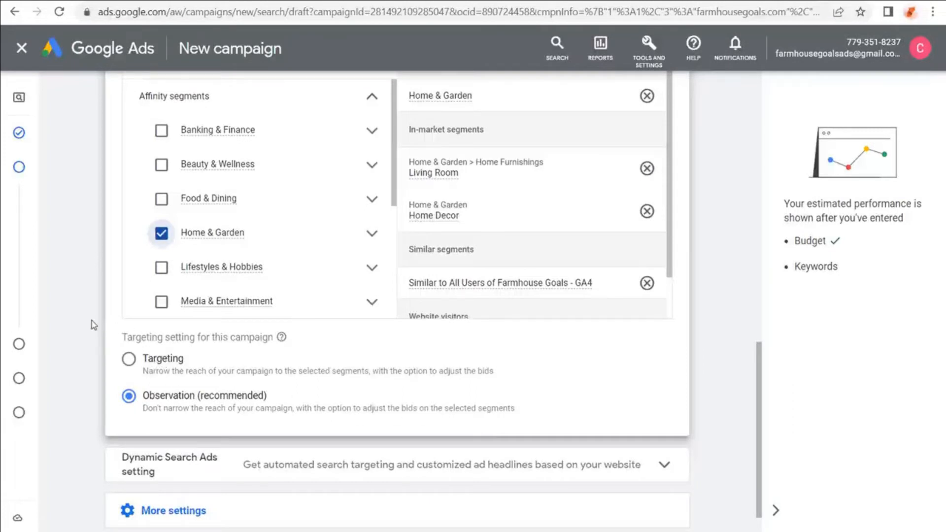
{"action": "scroll", "coordinate": [93, 324], "scroll_direction": "up", "scroll_amount": 2}
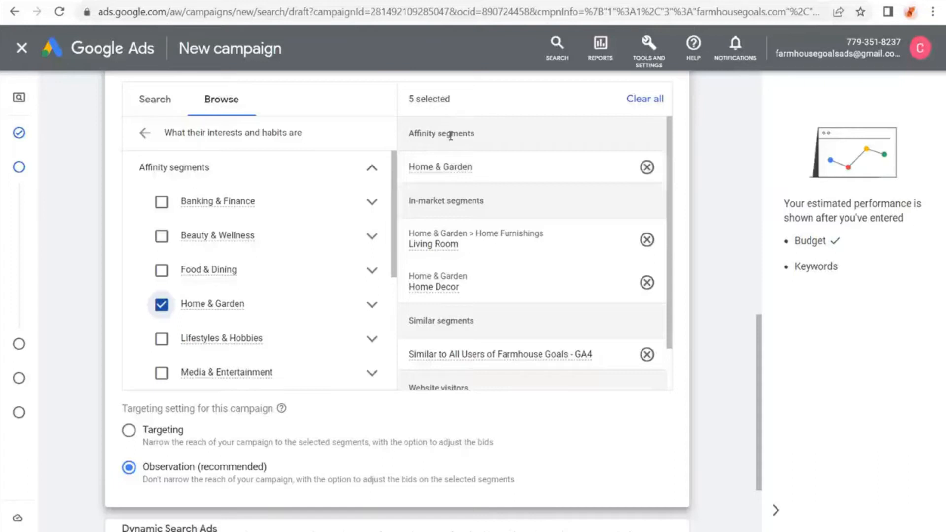
{"action": "scroll", "coordinate": [115, 285], "scroll_direction": "down", "scroll_amount": 3}
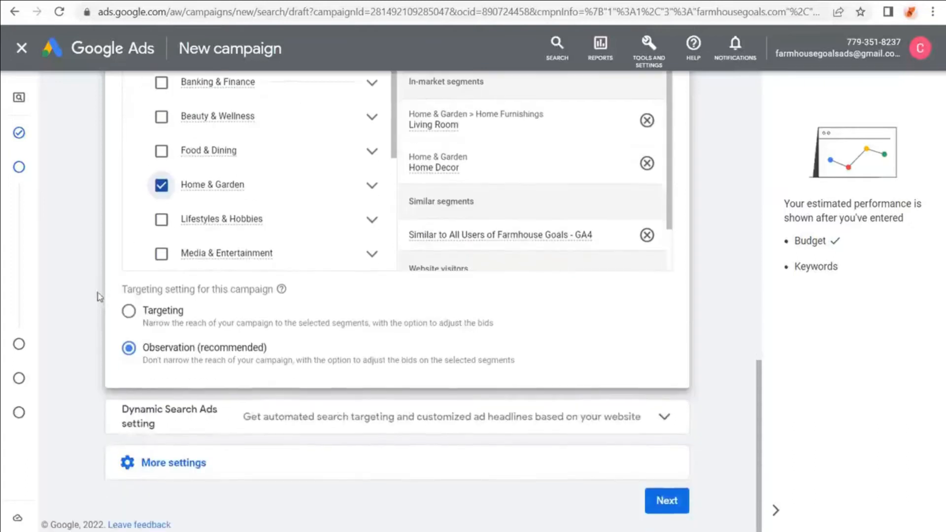
{"action": "left_click", "coordinate": [260, 417]}
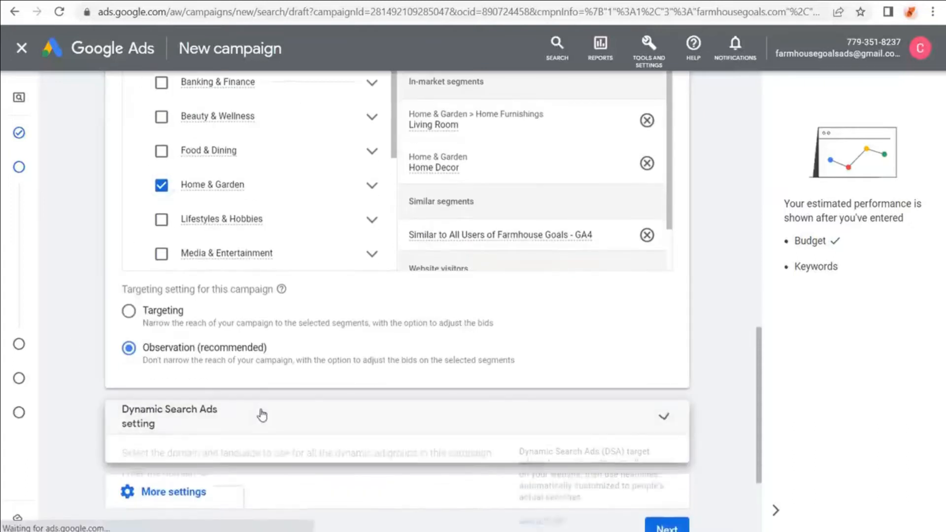
{"action": "scroll", "coordinate": [89, 424], "scroll_direction": "down", "scroll_amount": 2}
{"action": "scroll", "coordinate": [89, 430], "scroll_direction": "down", "scroll_amount": 3}
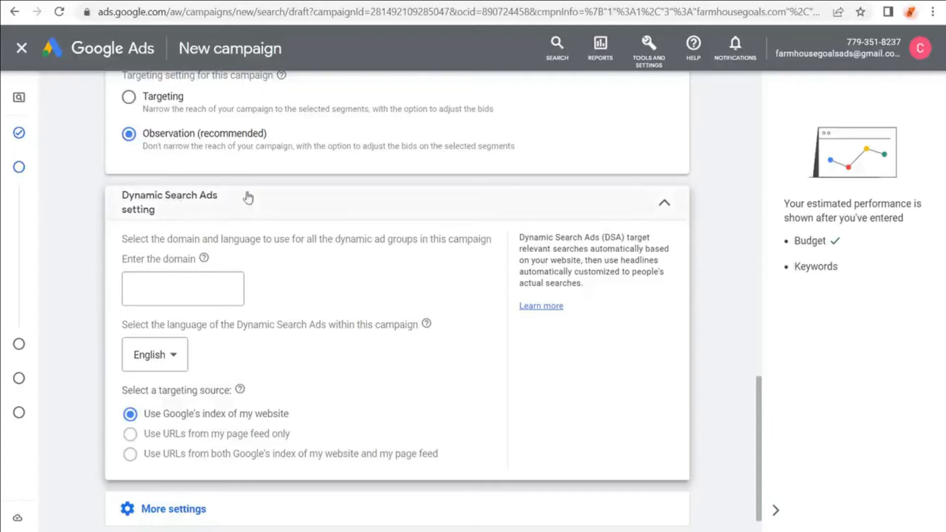
{"action": "left_click", "coordinate": [665, 204]}
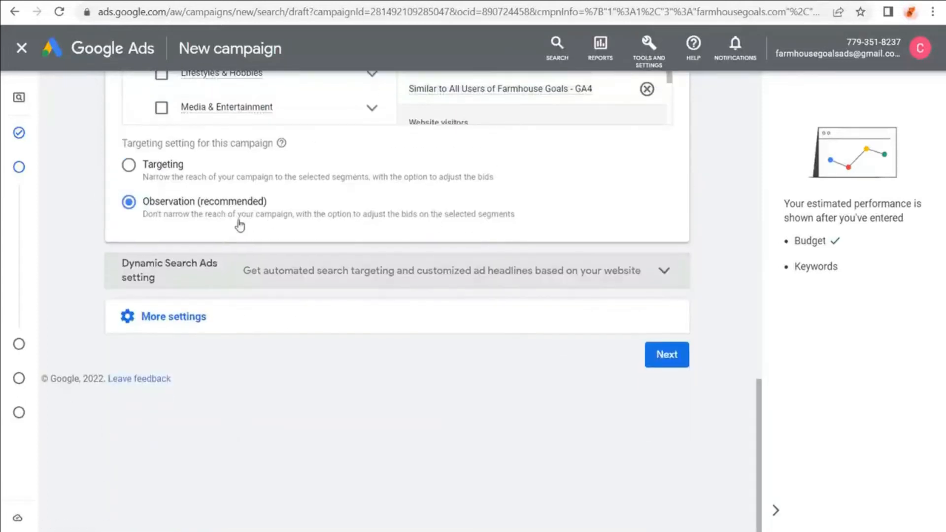
- Show the additional campaign settings, continue to Keywords and ads, and exit the new keywords guide
{"action": "left_click", "coordinate": [238, 324]}
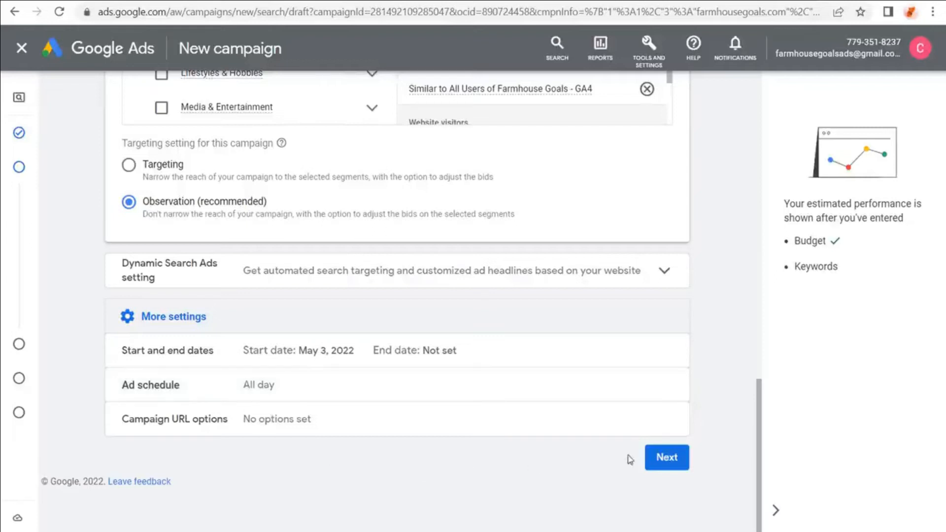
{"action": "left_click", "coordinate": [671, 458]}
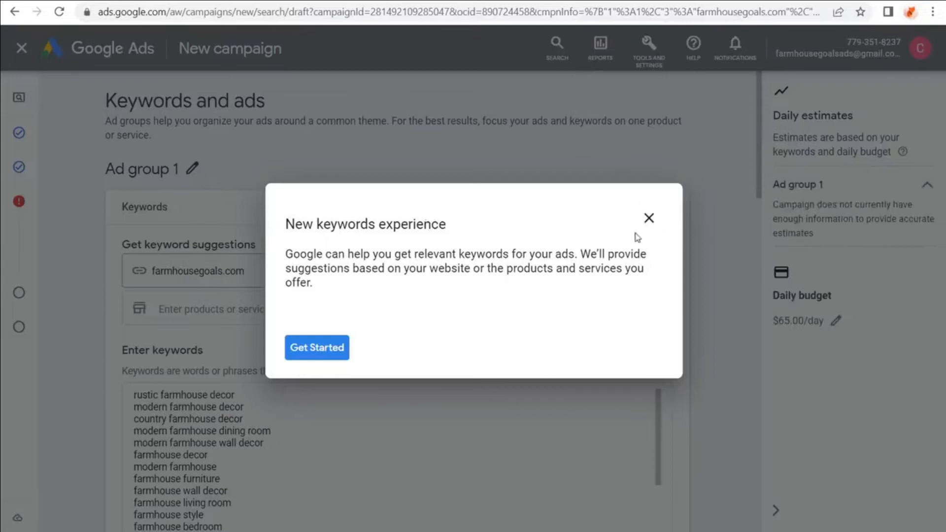
{"action": "left_click", "coordinate": [649, 219]}
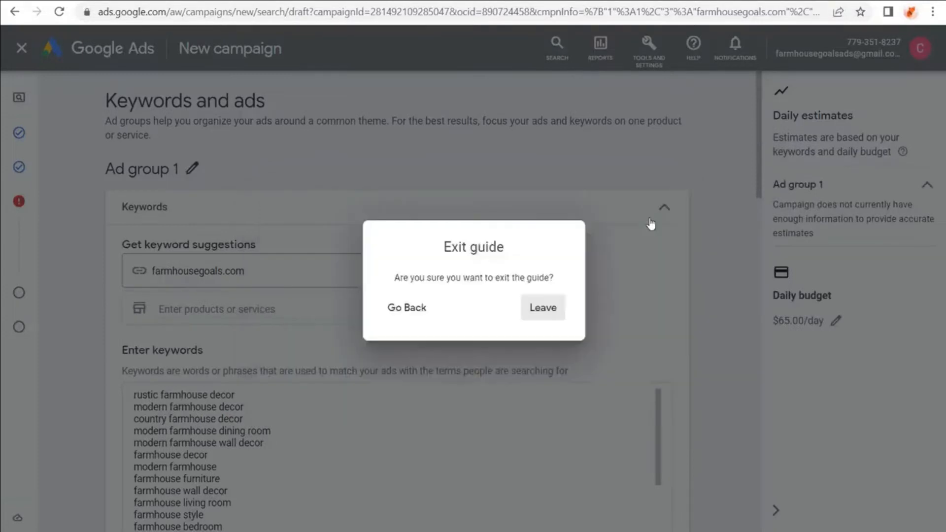
{"action": "left_click", "coordinate": [543, 308]}
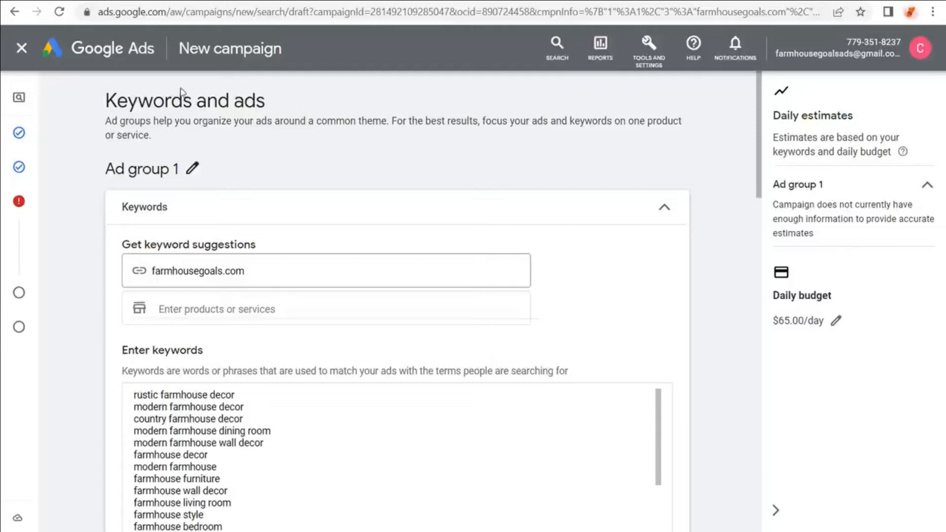
- Switch to the store's WordPress product categories page and look over the category list and its item count
{"action": "left_click", "coordinate": [263, 1]}
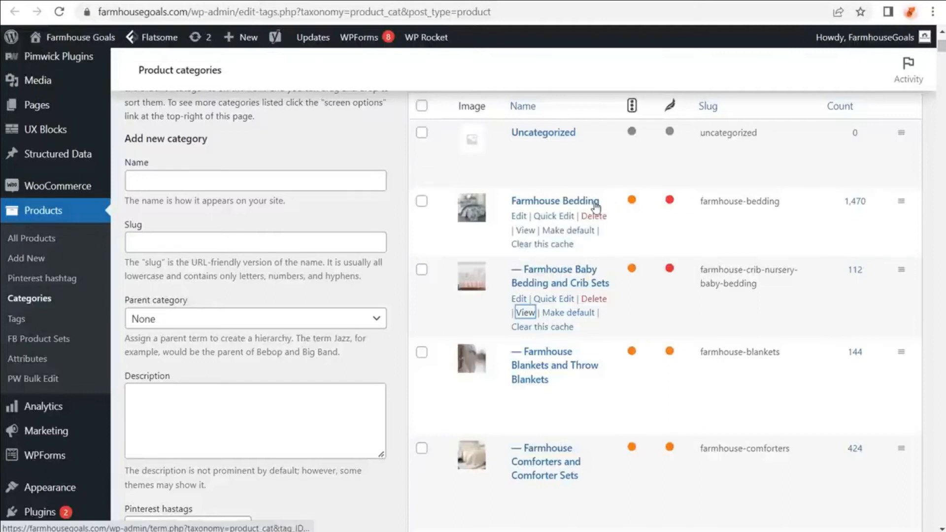
{"action": "scroll", "coordinate": [754, 285], "scroll_direction": "down", "scroll_amount": 20}
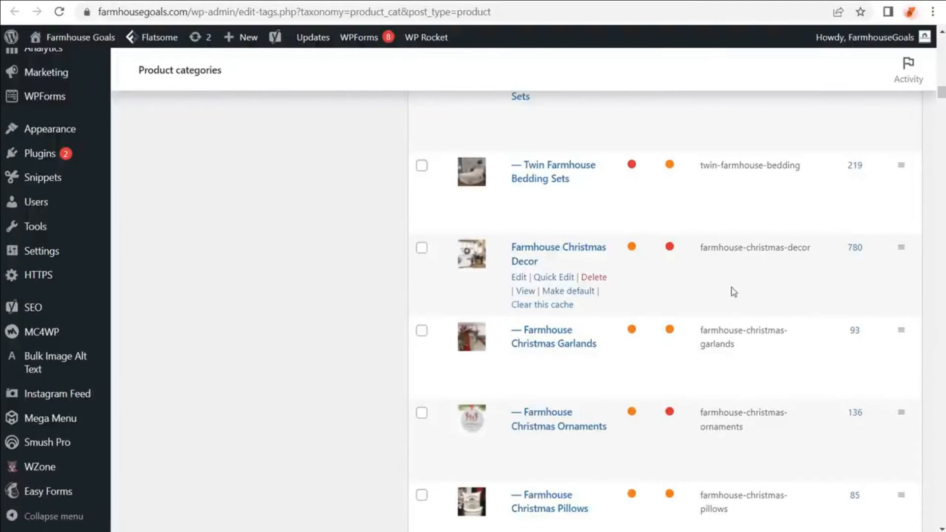
{"action": "scroll", "coordinate": [734, 289], "scroll_direction": "up", "scroll_amount": 15}
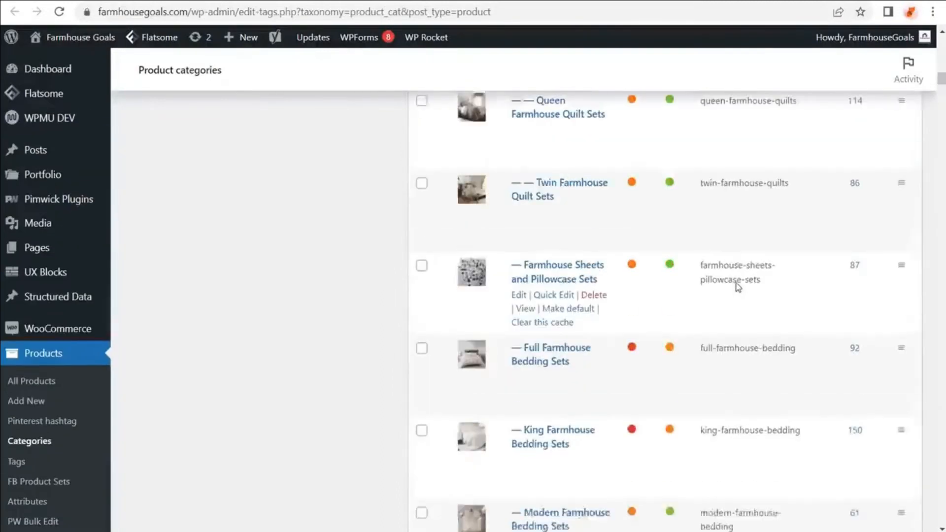
{"action": "scroll", "coordinate": [743, 295], "scroll_direction": "up", "scroll_amount": 10}
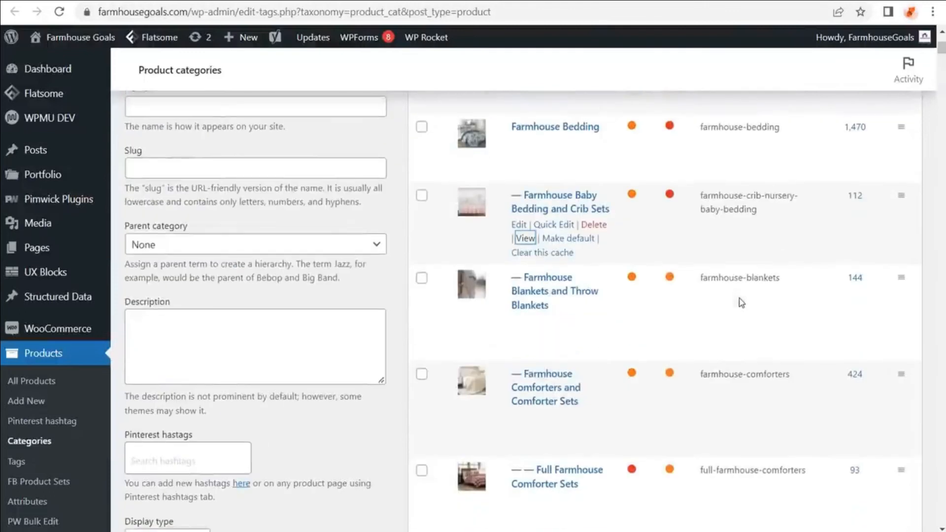
{"action": "scroll", "coordinate": [745, 286], "scroll_direction": "down", "scroll_amount": 3}
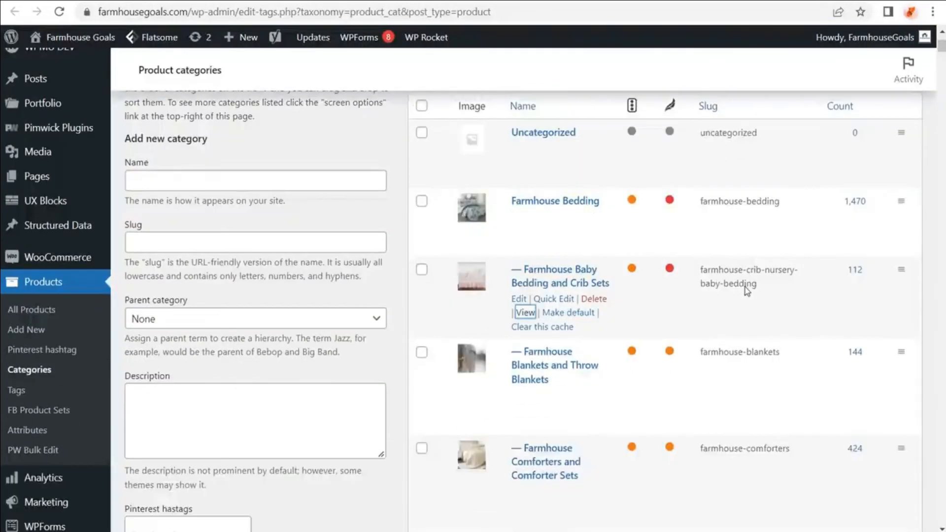
{"action": "scroll", "coordinate": [745, 287], "scroll_direction": "up", "scroll_amount": 3}
{"action": "left_click_drag", "start_coordinate": [883, 148], "coordinate": [899, 149]}
{"action": "left_click", "coordinate": [874, 153]}
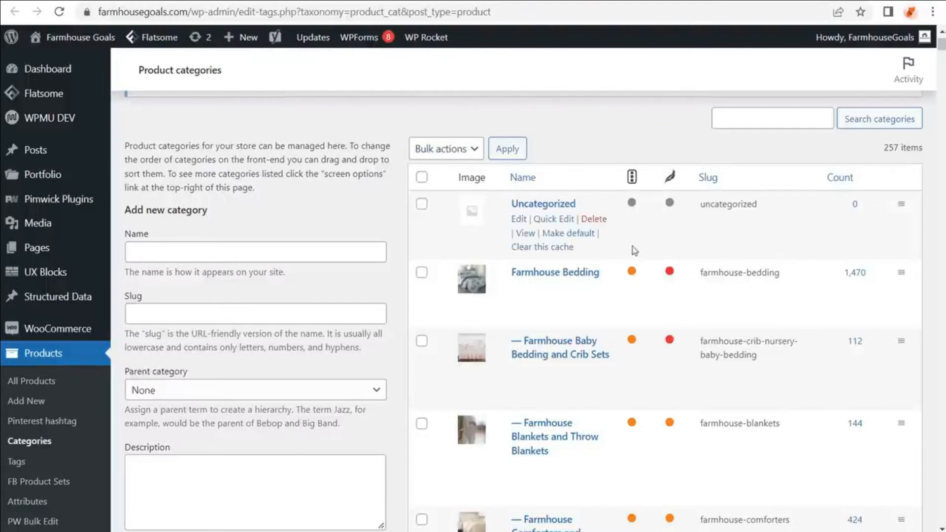
- Look through the Farmhouse Bedding subcategories, from comforters and duvet covers down to the quilt sets
{"action": "scroll", "coordinate": [757, 271], "scroll_direction": "down", "scroll_amount": 3}
{"action": "scroll", "coordinate": [768, 270], "scroll_direction": "down", "scroll_amount": 5}
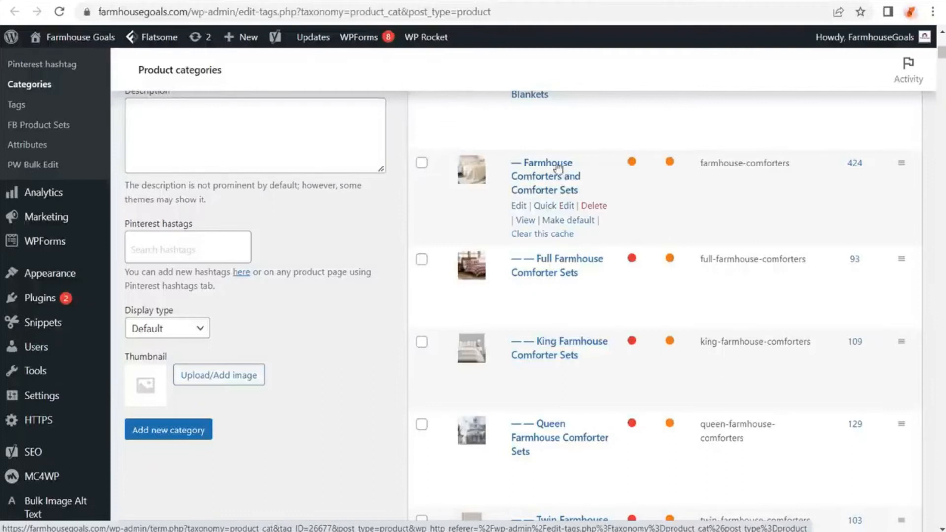
{"action": "scroll", "coordinate": [374, 279], "scroll_direction": "down", "scroll_amount": 4}
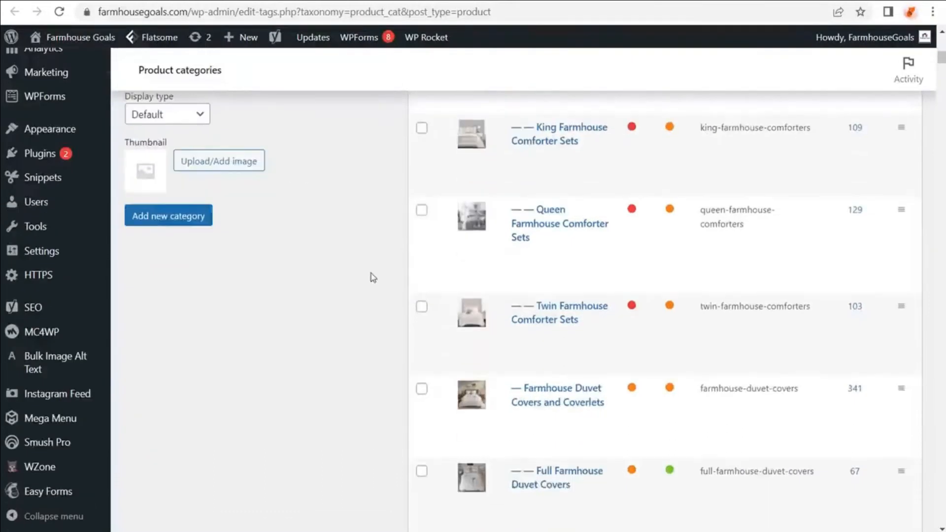
{"action": "scroll", "coordinate": [374, 278], "scroll_direction": "down", "scroll_amount": 4}
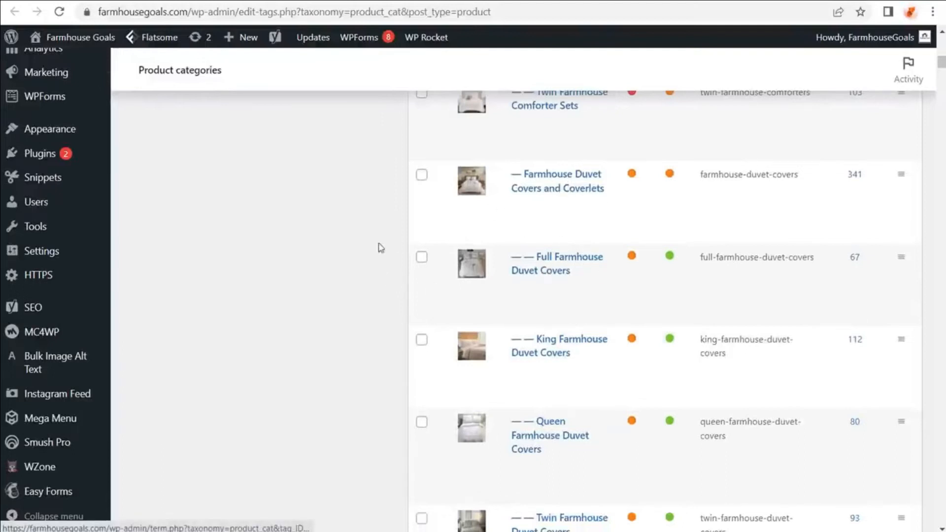
{"action": "scroll", "coordinate": [323, 266], "scroll_direction": "down", "scroll_amount": 3}
{"action": "scroll", "coordinate": [335, 259], "scroll_direction": "down", "scroll_amount": 3}
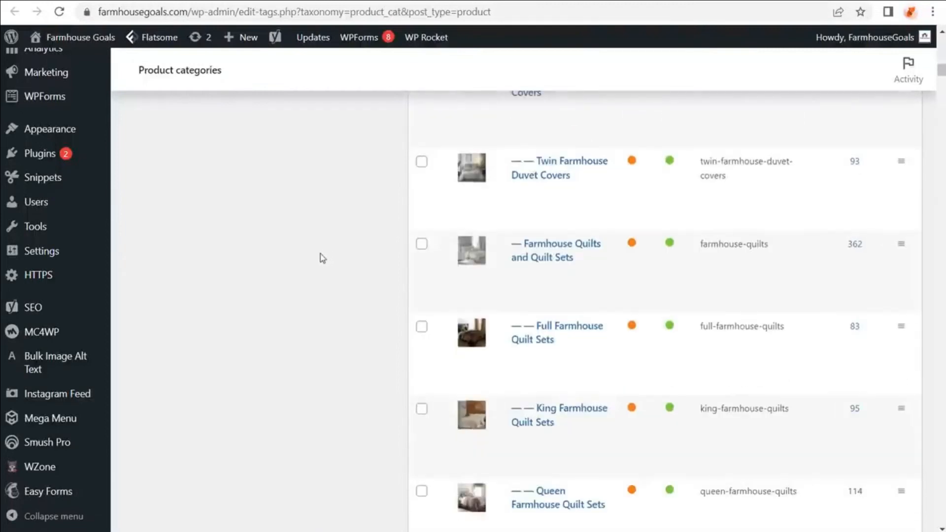
- Look through the remaining product categories, from quilt and bedding sets to bar stools and dining furniture, and return to the list's beginning
{"action": "scroll", "coordinate": [325, 266], "scroll_direction": "down", "scroll_amount": 3}
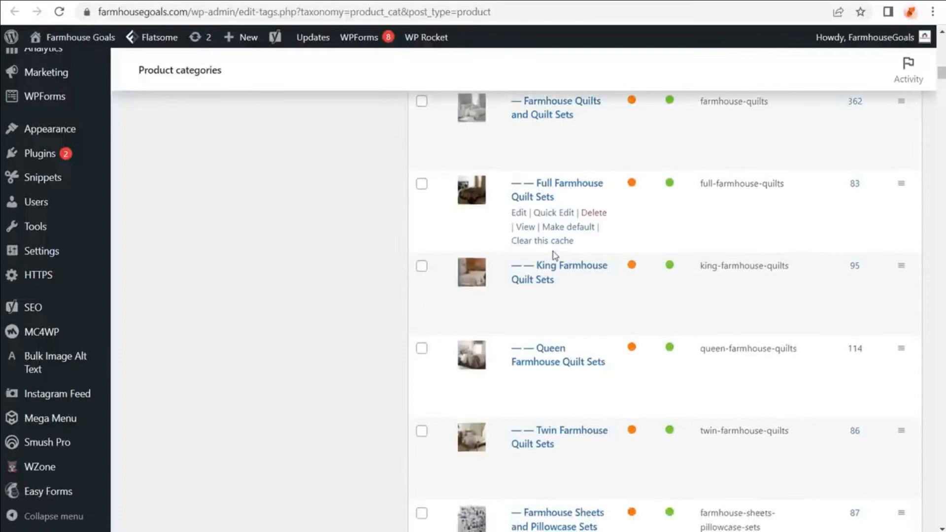
{"action": "mouse_move", "coordinate": [414, 192]}
{"action": "scroll", "coordinate": [415, 200], "scroll_direction": "down", "scroll_amount": 15}
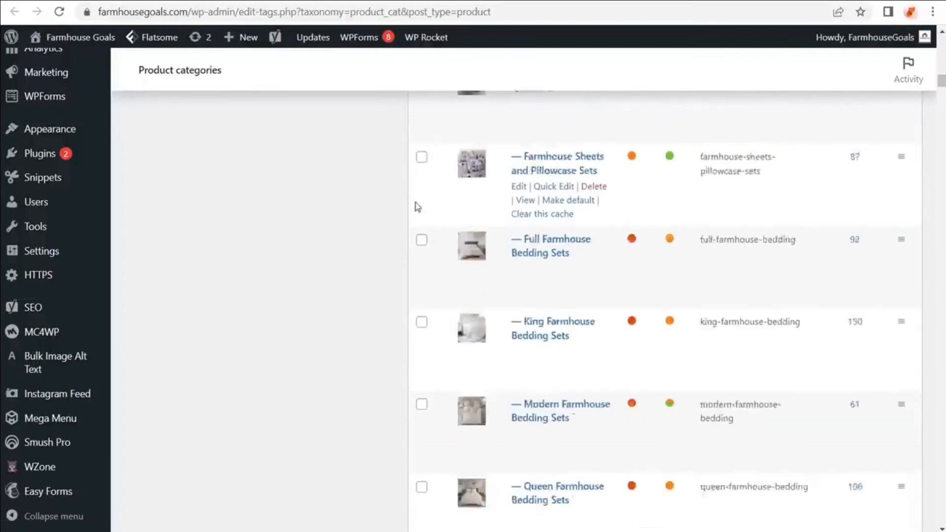
{"action": "left_click_drag", "start_coordinate": [941, 96], "coordinate": [941, 249]}
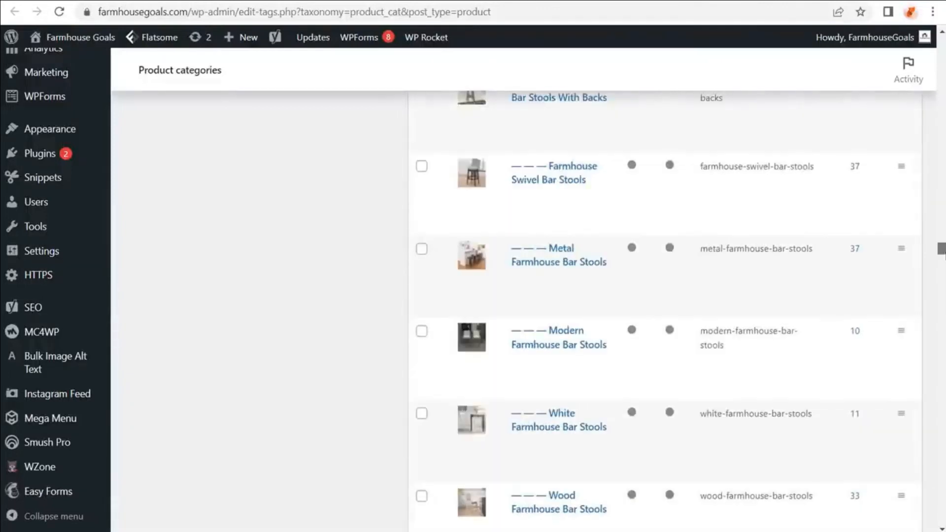
{"action": "mouse_move", "coordinate": [550, 187]}
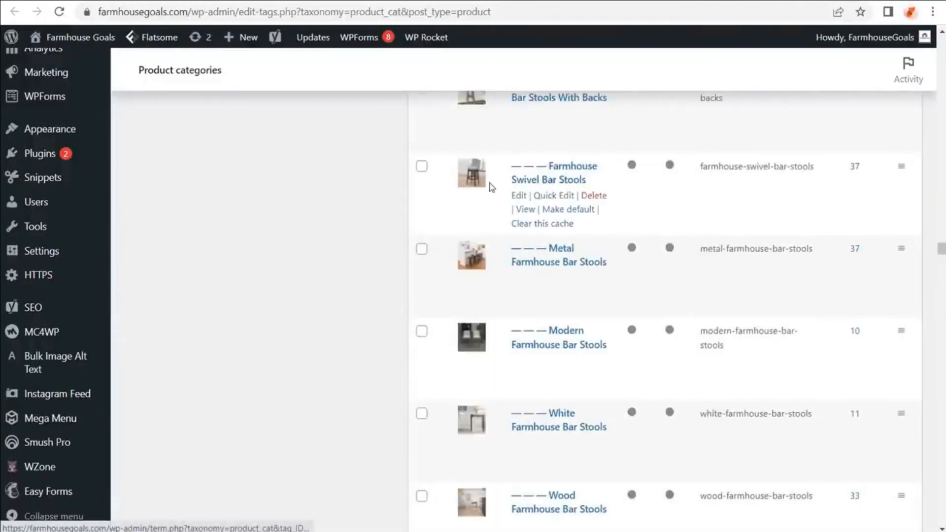
{"action": "scroll", "coordinate": [551, 186], "scroll_direction": "up", "scroll_amount": 3}
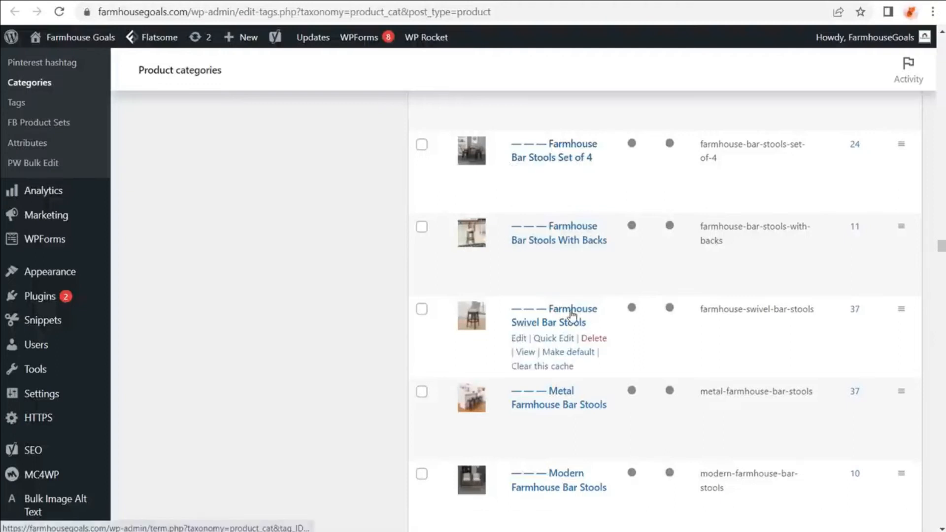
{"action": "scroll", "coordinate": [375, 313], "scroll_direction": "down", "scroll_amount": 12}
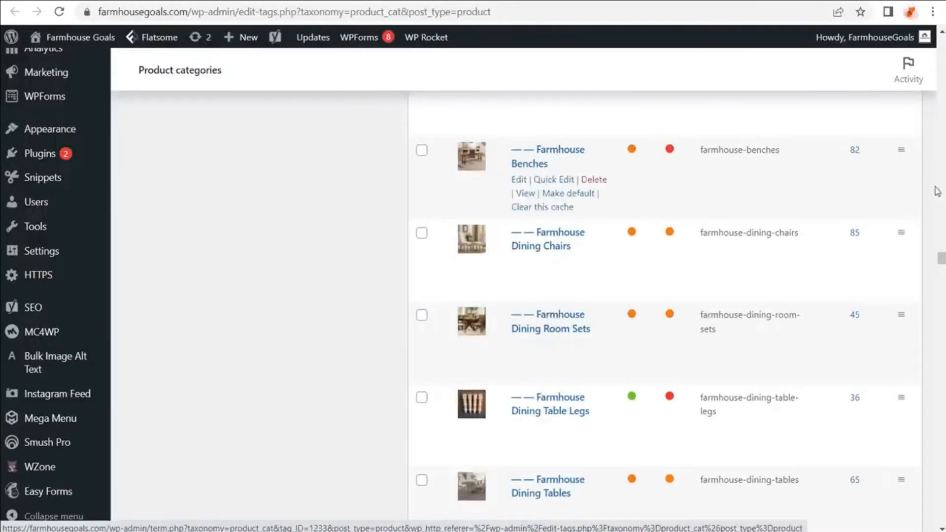
{"action": "left_click_drag", "start_coordinate": [940, 259], "coordinate": [930, 52]}
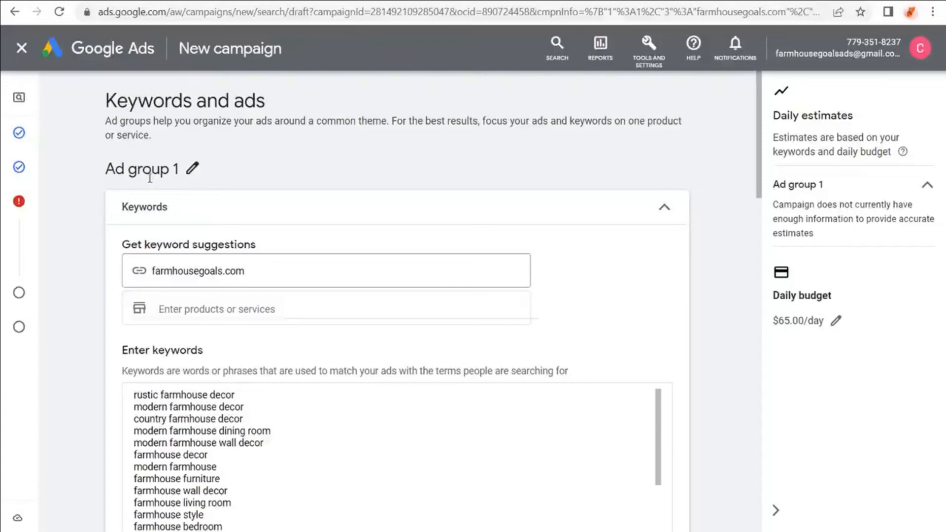
- Switch to the Google Ads campaign draft and rename the first ad group as Farmhouse Bedding
{"action": "left_click", "coordinate": [192, 169]}
{"action": "left_click_drag", "start_coordinate": [190, 177], "coordinate": [74, 186]}
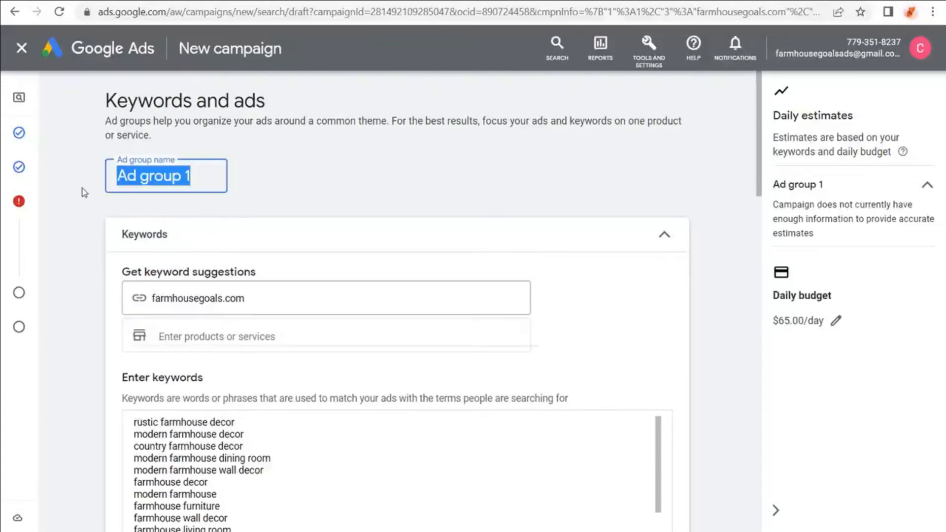
{"action": "type", "text": "Farmhouse Bedding"}
{"action": "left_click", "coordinate": [328, 195]}
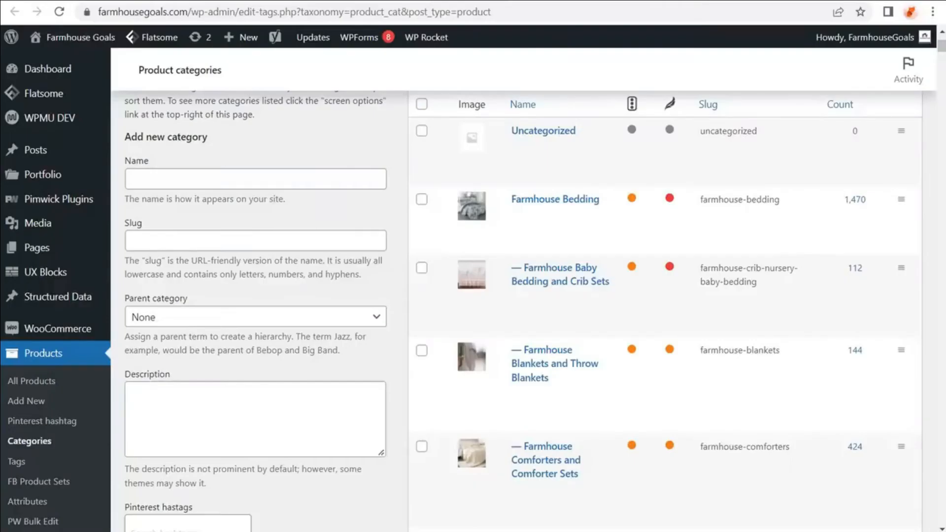
- Copy the store's Farmhouse Bedding category link and use it as the keyword suggestion URL, replacing farmhousegoals.com
{"action": "right_click", "coordinate": [522, 230]}
{"action": "left_click", "coordinate": [574, 332]}
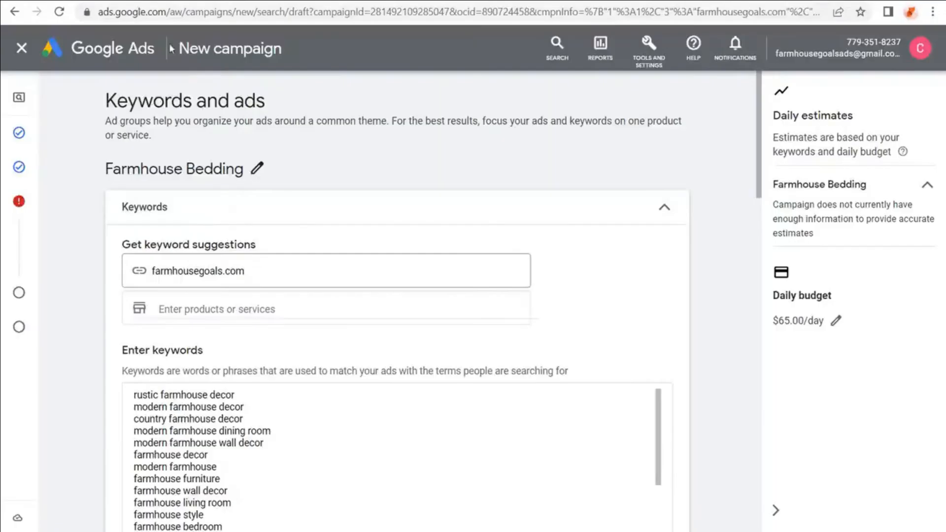
{"action": "left_click_drag", "start_coordinate": [261, 271], "coordinate": [90, 270]}
{"action": "type", "text": "https://farmhousegoals.com/product-category/farmhouse-bedding/"}
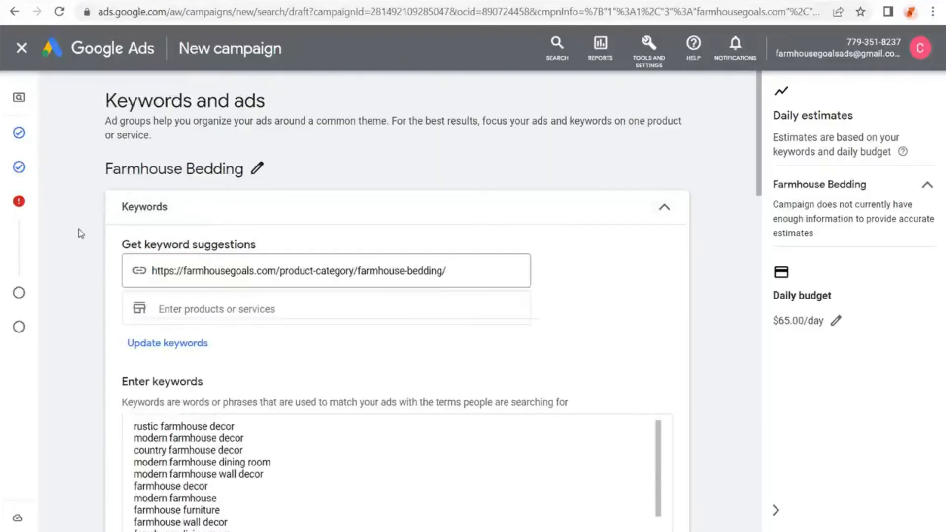
- Add "farmhouse bedding" as the product or service and update the keywords, replacing the current list with the new suggestions
{"action": "scroll", "coordinate": [82, 232], "scroll_direction": "down", "scroll_amount": 2}
{"action": "left_click", "coordinate": [242, 220]}
{"action": "type", "text": "fa"}
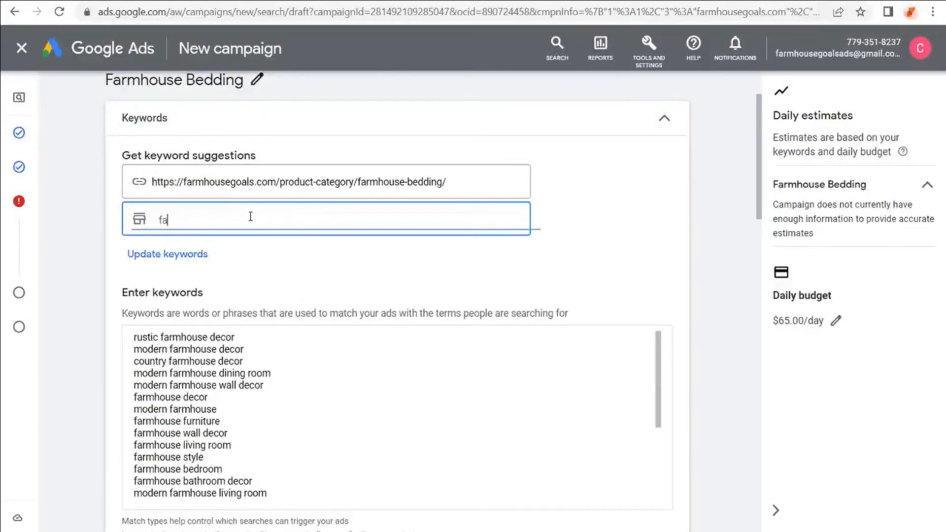
{"action": "type", "text": "rmhouse bedding"}
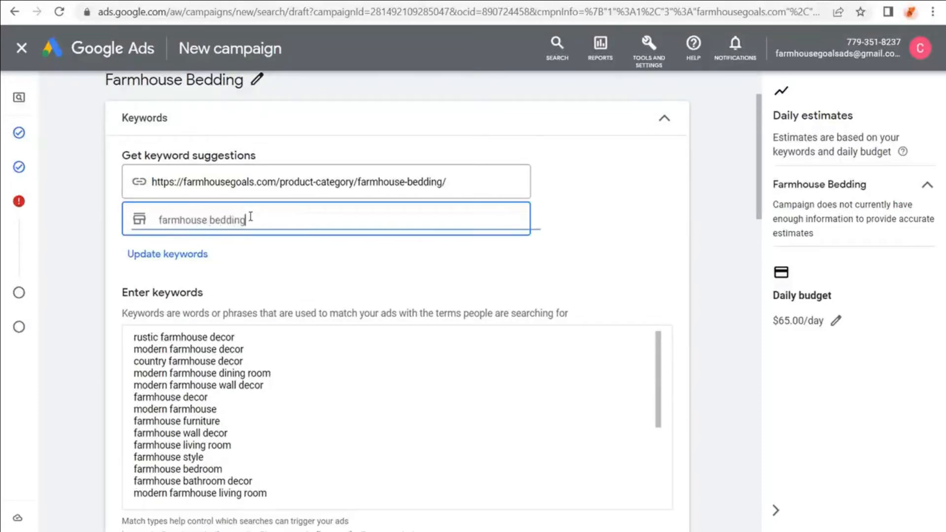
{"action": "left_click", "coordinate": [160, 257]}
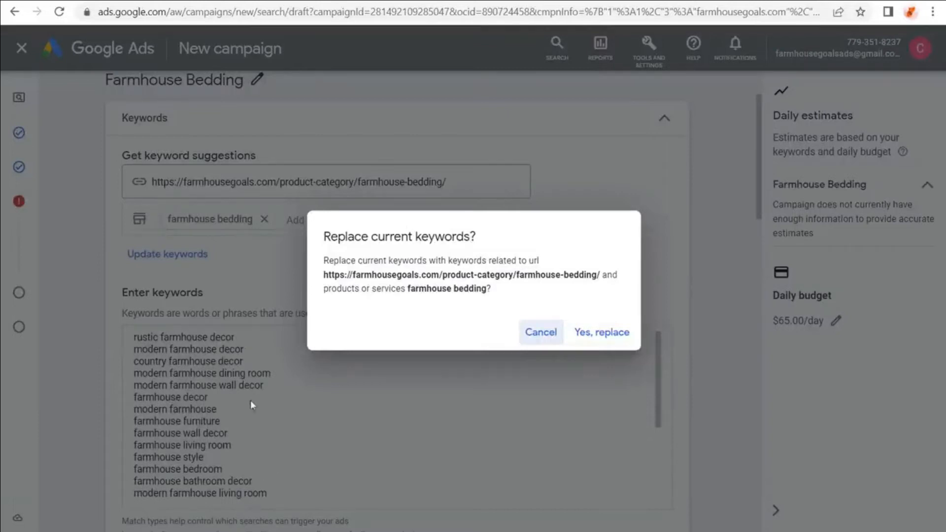
{"action": "left_click", "coordinate": [605, 337]}
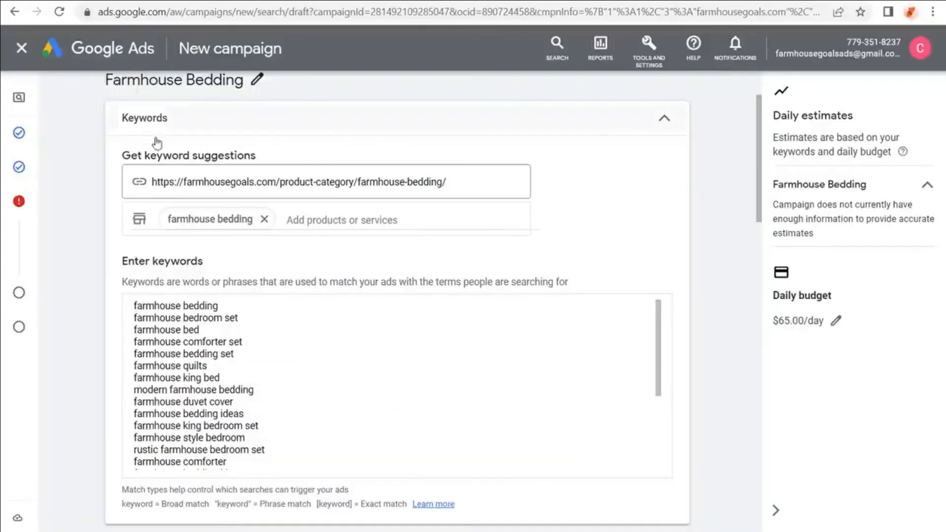
- Delete the keywords farmhouse bedroom set, farmhouse bed and farmhouse comforter set, and close up the empty lines they leave
{"action": "left_click_drag", "start_coordinate": [206, 330], "coordinate": [148, 313]}
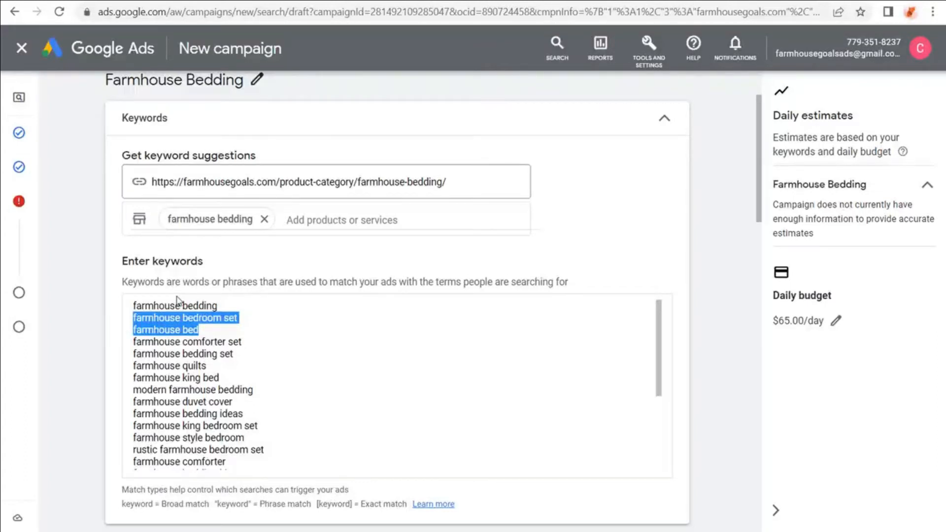
{"action": "key", "text": "BackSpace"}
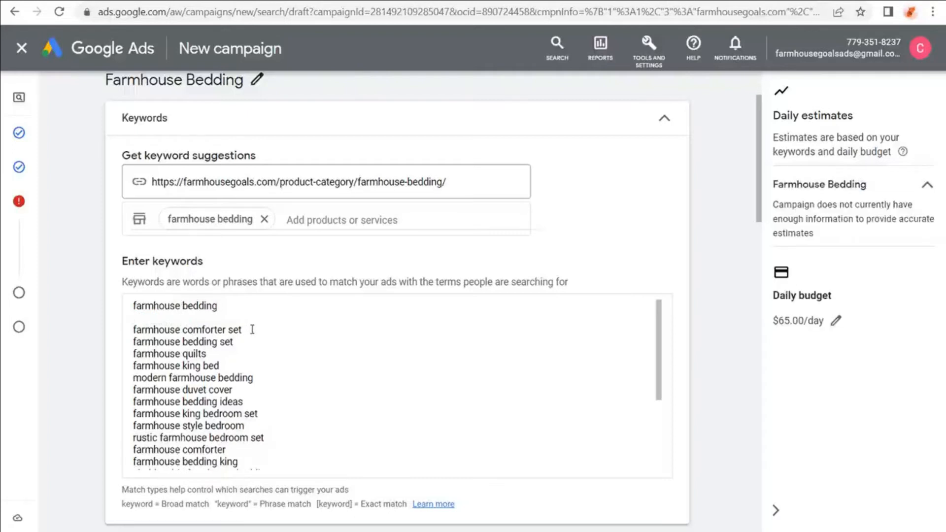
{"action": "left_click_drag", "start_coordinate": [242, 330], "coordinate": [121, 339]}
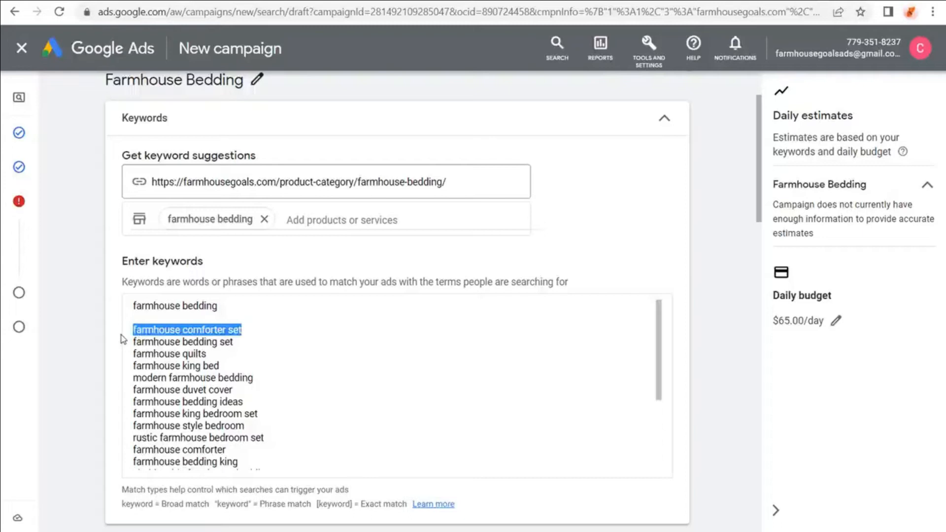
{"action": "key", "text": "BackSpace"}
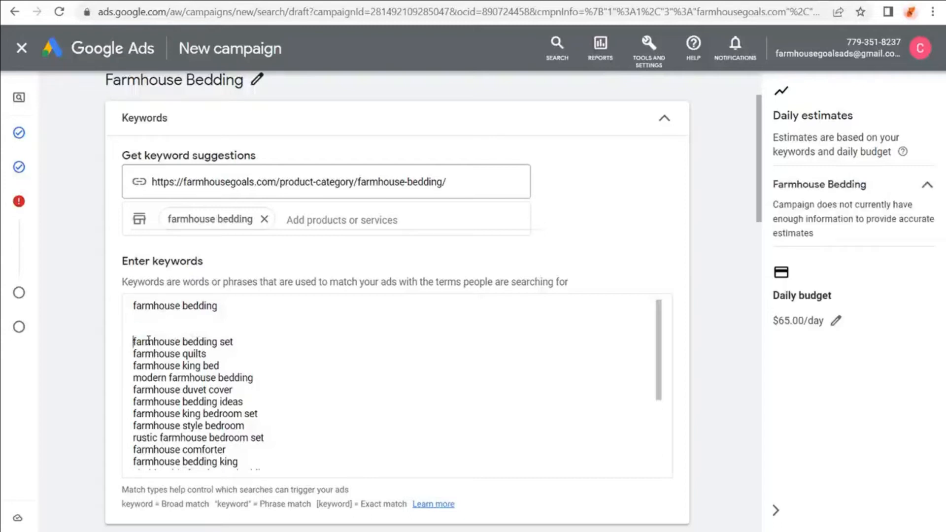
{"action": "key", "text": "BackSpace"}
{"action": "key", "text": "BackSpace"}
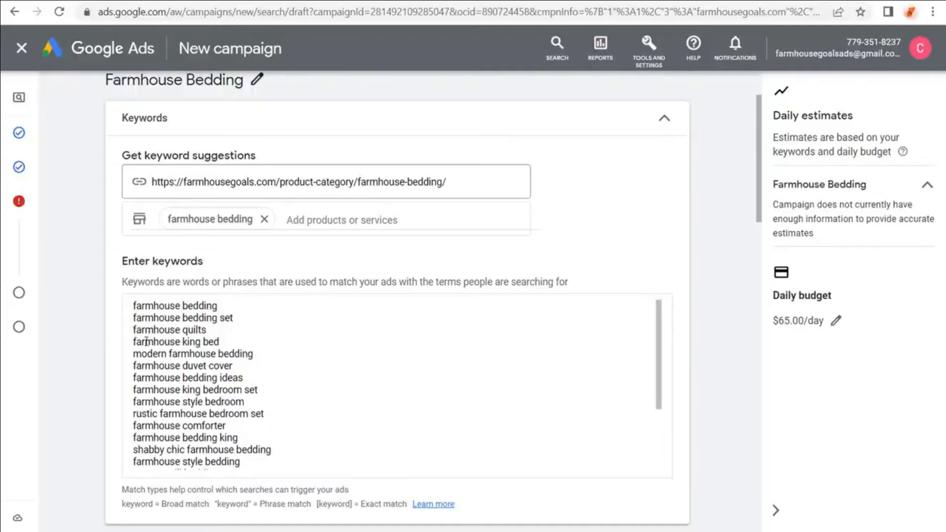
- Separate farmhouse bedding and farmhouse bedding set from the remaining keywords with blank lines, and check the phrase match notation
{"action": "key", "text": "Return"}
{"action": "key", "text": "Return"}
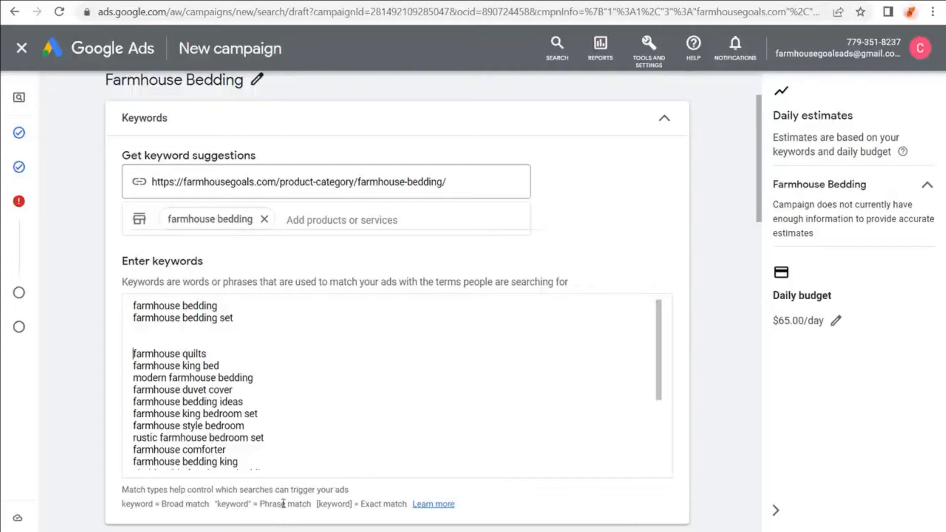
{"action": "left_click_drag", "start_coordinate": [252, 503], "coordinate": [213, 503]}
{"action": "left_click", "coordinate": [226, 503]}
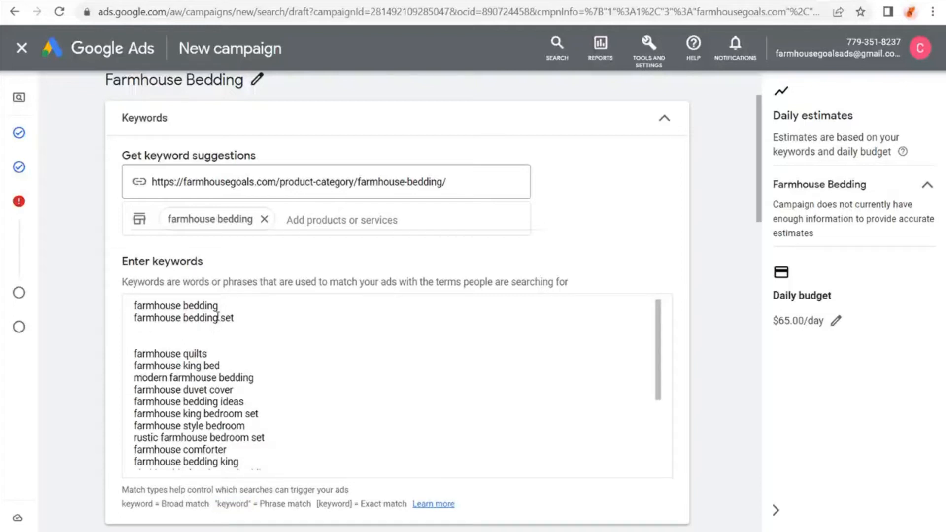
{"action": "left_click_drag", "start_coordinate": [224, 305], "coordinate": [132, 304]}
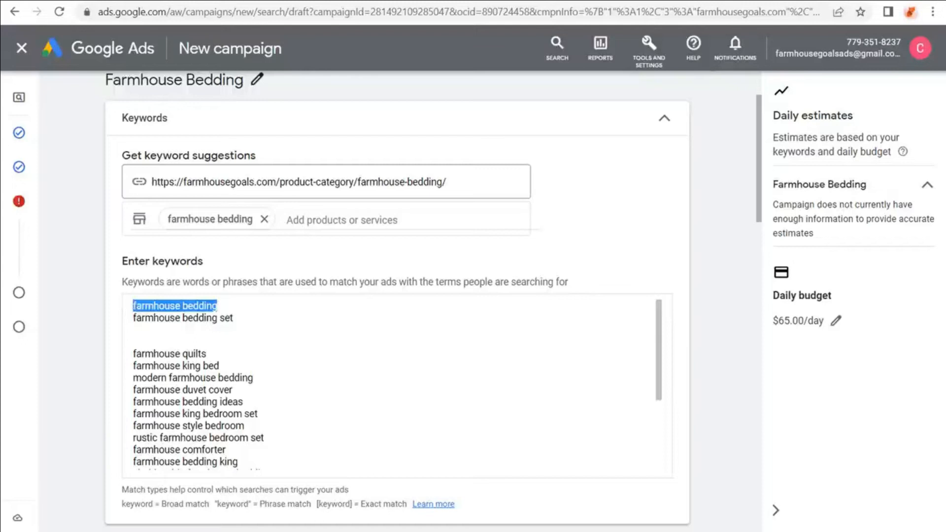
{"action": "left_click", "coordinate": [244, 303]}
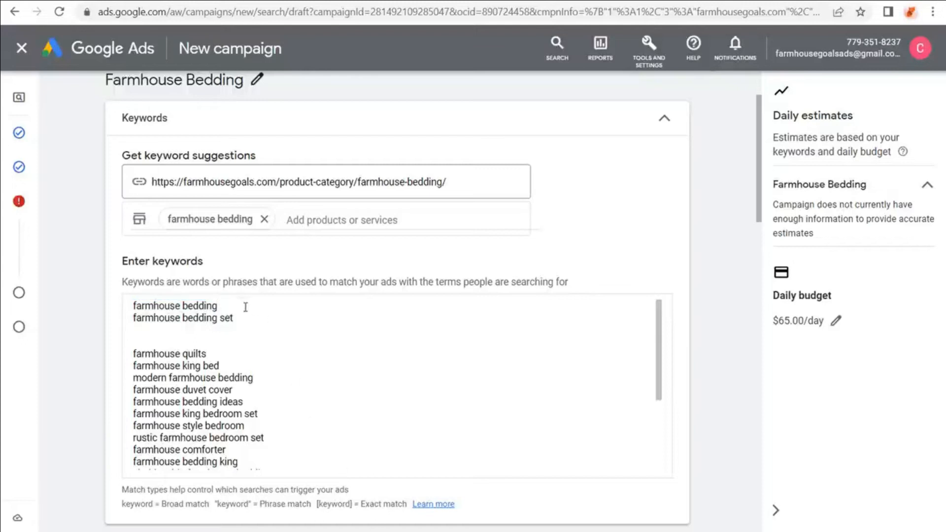
- Try the example search "farmhouse bedding sets" beneath the first two keywords, compare it with farmhouse bedding set, and delete it
{"action": "left_click", "coordinate": [256, 319]}
{"action": "key", "text": "Return"}
{"action": "key", "text": "Return"}
{"action": "type", "text": "farmhouse beding set"}
{"action": "key", "text": "BackSpace"}
{"action": "key", "text": "BackSpace"}
{"action": "key", "text": "BackSpace"}
{"action": "key", "text": "BackSpace"}
{"action": "key", "text": "BackSpace"}
{"action": "key", "text": "BackSpace"}
{"action": "key", "text": "BackSpace"}
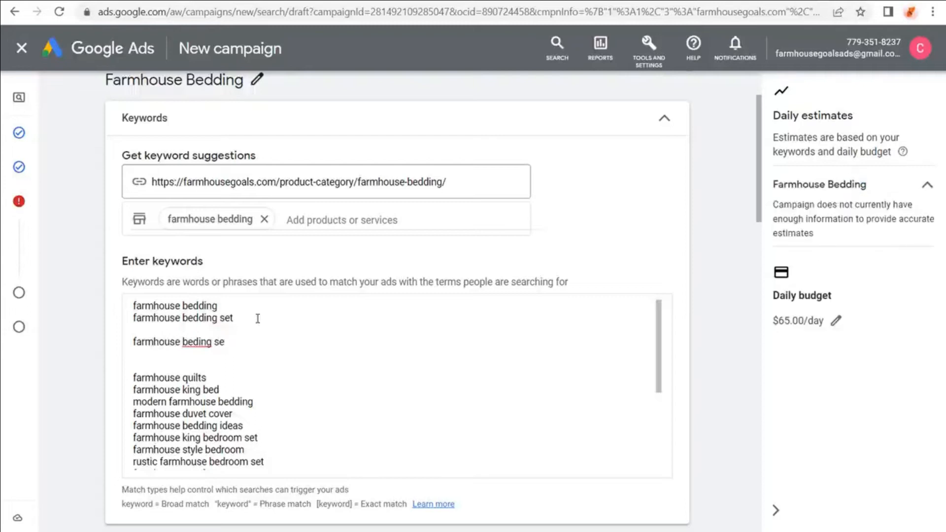
{"action": "type", "text": "ding sets"}
{"action": "left_click_drag", "start_coordinate": [235, 317], "coordinate": [123, 325]}
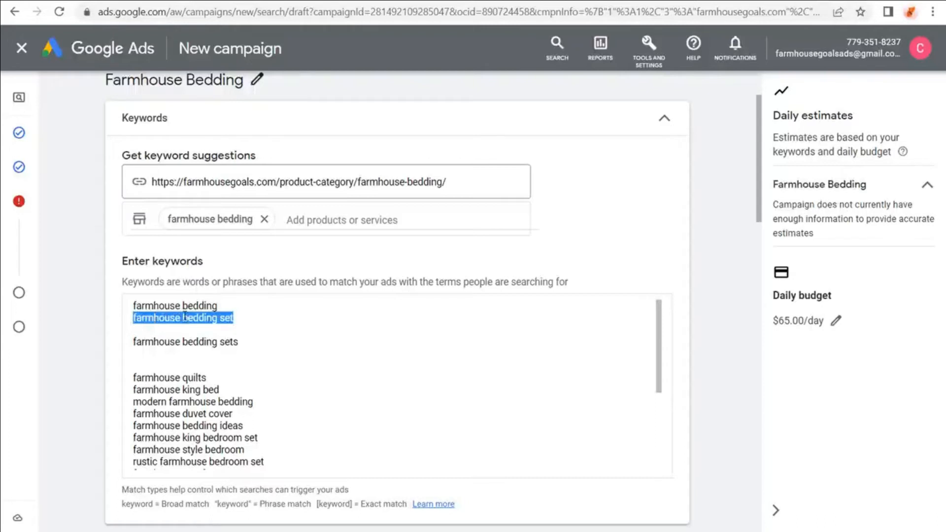
{"action": "left_click_drag", "start_coordinate": [257, 342], "coordinate": [133, 343]}
{"action": "key", "text": "BackSpace"}
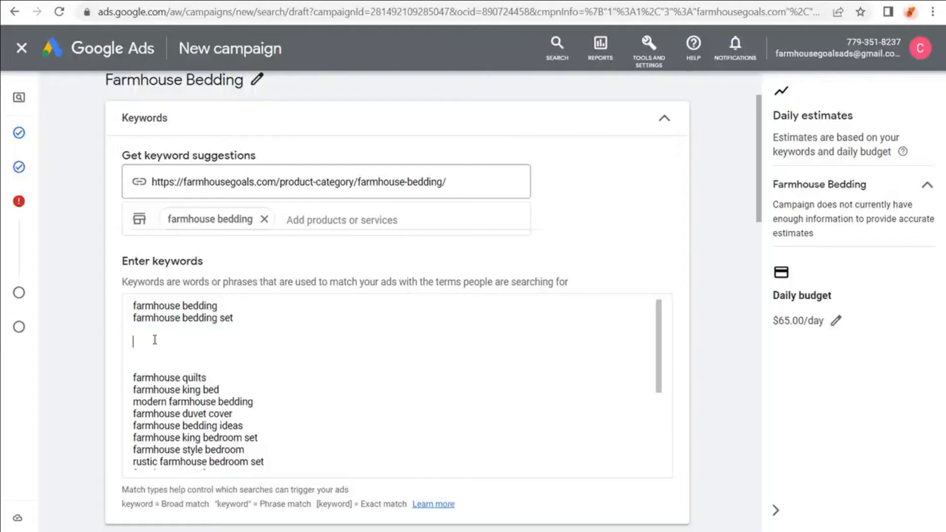
- Try the example search "farmhouse king bedding set" beneath the first two keywords, compare it with farmhouse bedding set, and delete it
{"action": "type", "text": "farmhouse king bedding set"}
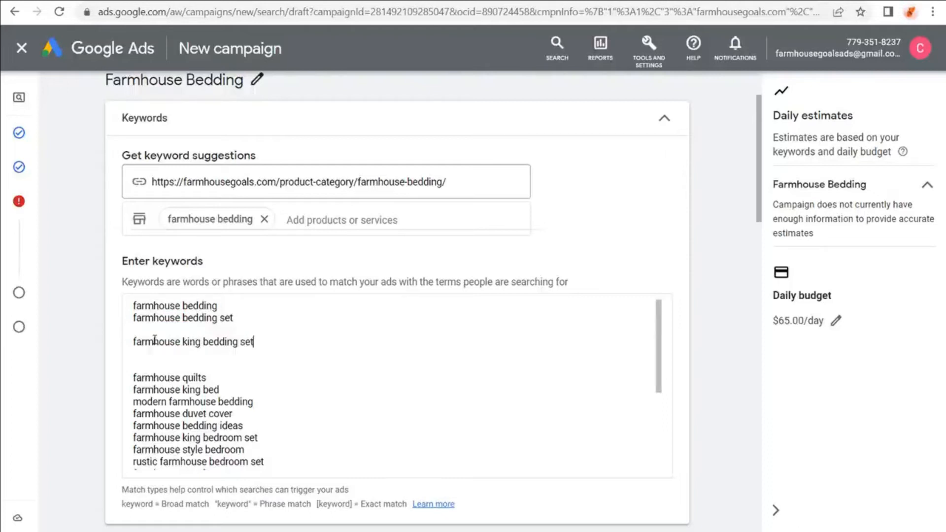
{"action": "left_click_drag", "start_coordinate": [237, 315], "coordinate": [132, 317]}
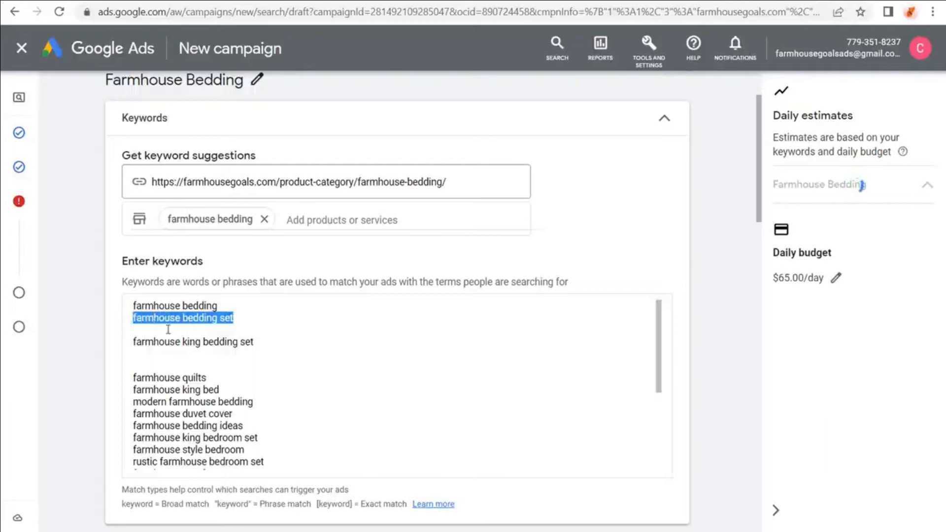
{"action": "left_click", "coordinate": [264, 341]}
{"action": "left_click_drag", "start_coordinate": [265, 341], "coordinate": [131, 341]}
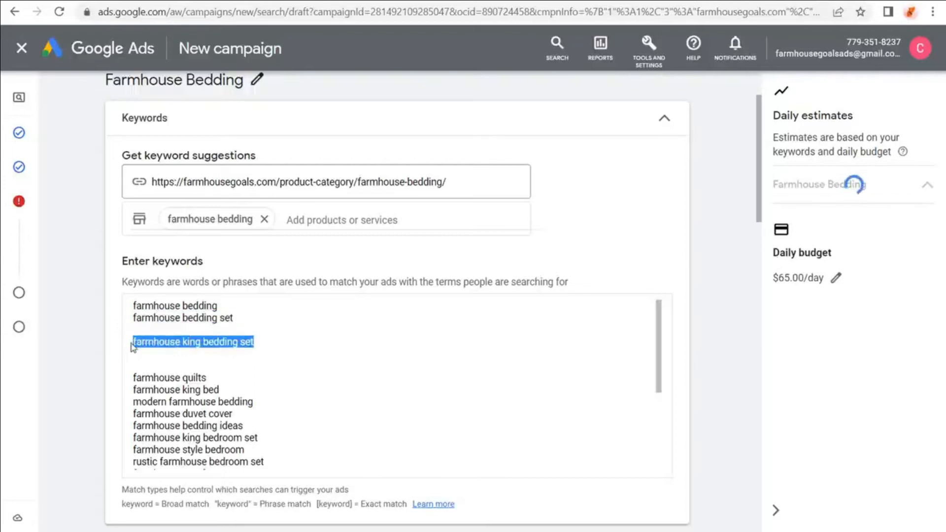
{"action": "key", "text": "BackSpace"}
- Enclose the keywords farmhouse bedding and farmhouse bedding set in quotation marks to make them phrase match
{"action": "left_click", "coordinate": [233, 307]}
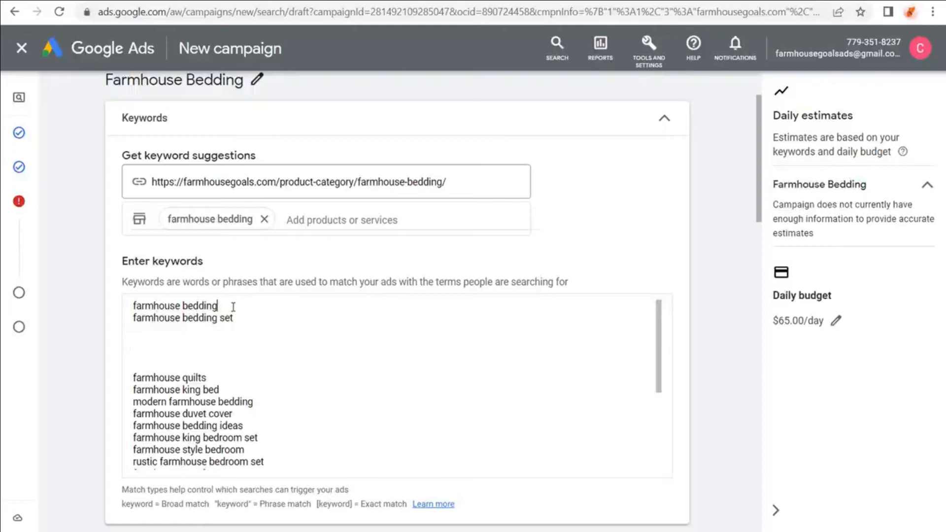
{"action": "type", "text": "\""}
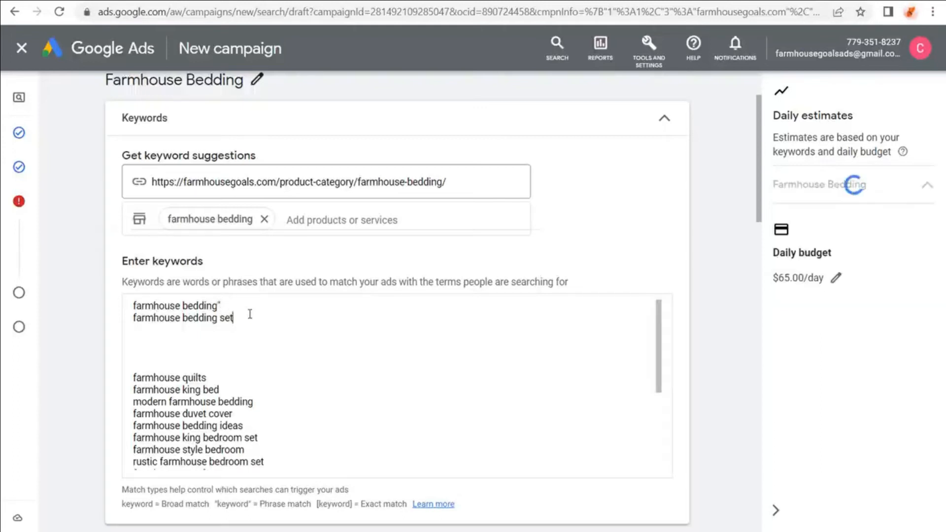
{"action": "left_click", "coordinate": [134, 306]}
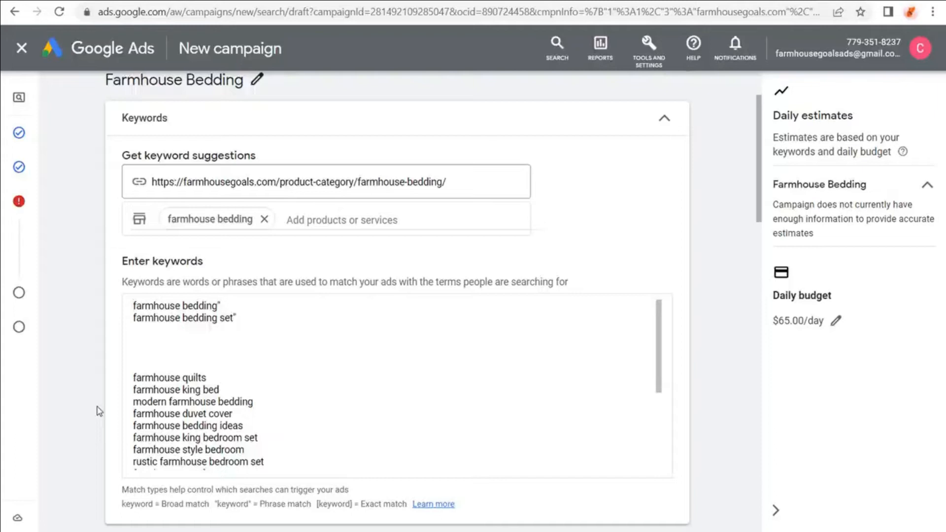
{"action": "type", "text": "\""}
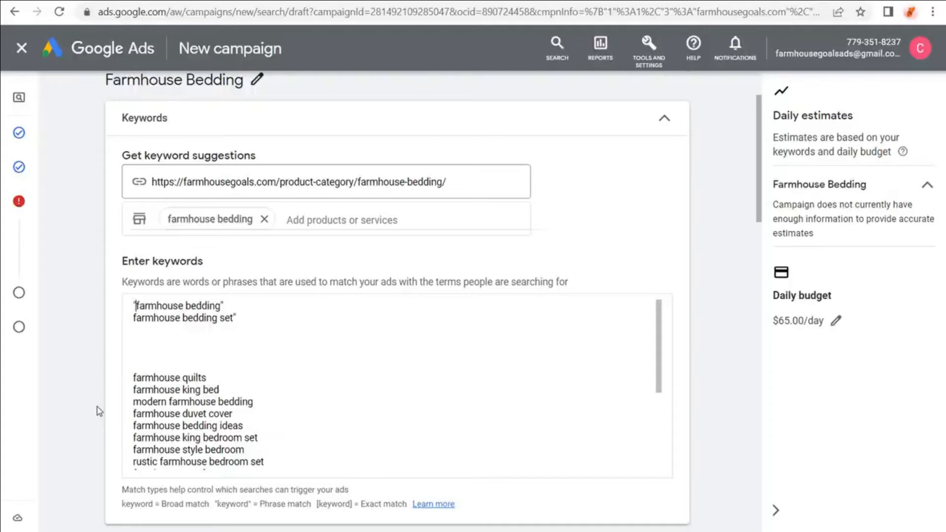
{"action": "left_click", "coordinate": [133, 318]}
{"action": "type", "text": "\""}
{"action": "left_click", "coordinate": [282, 316]}
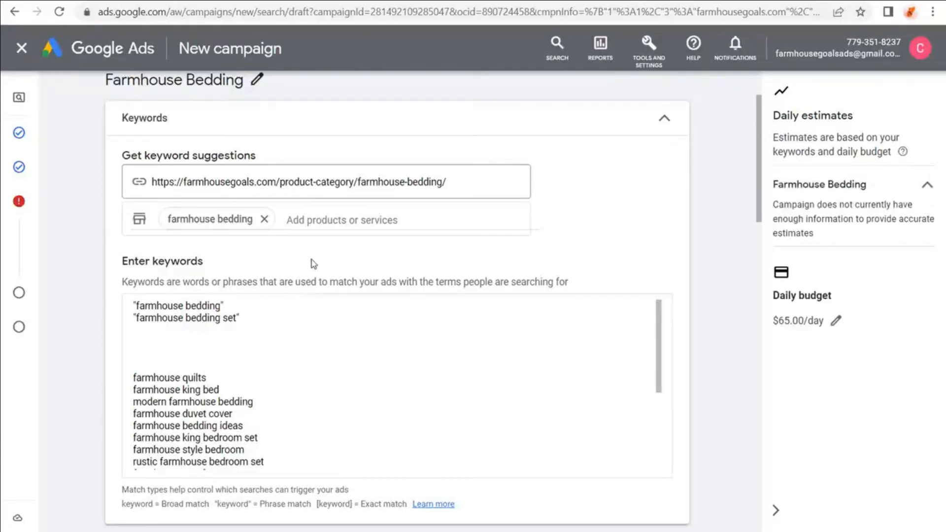
- Add the phrase-match keyword "rustic bedding" below the first two keywords, and copy modern farmhouse bedding from the suggestions onto the line beneath it
{"action": "key", "text": "Return"}
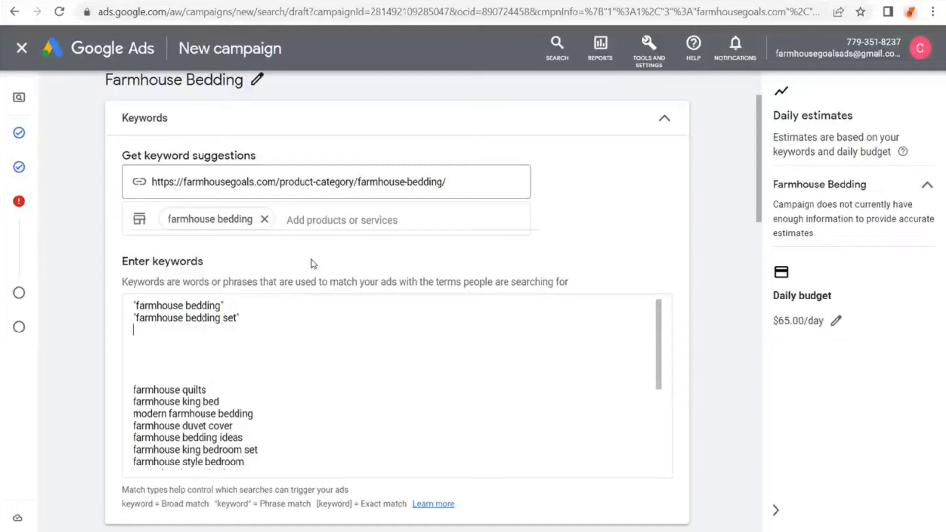
{"action": "type", "text": "\"rustic bedding\""}
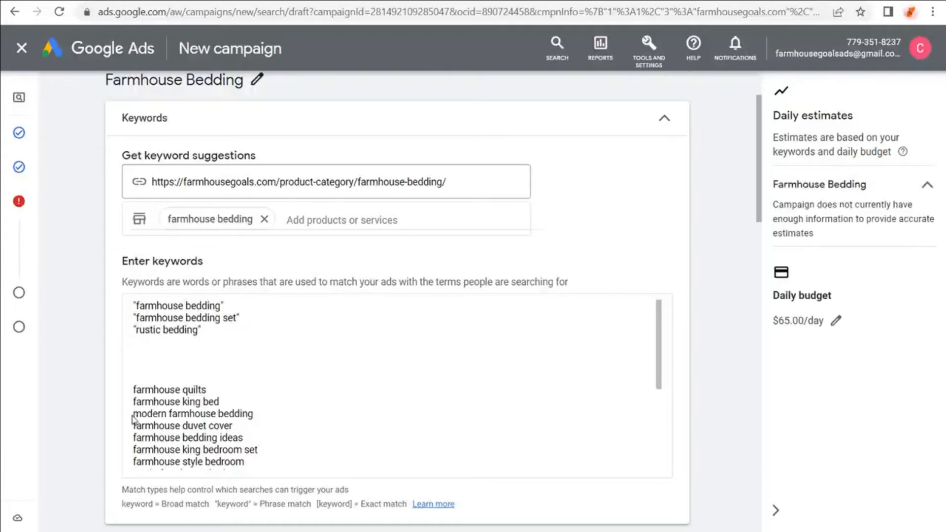
{"action": "left_click_drag", "start_coordinate": [133, 414], "coordinate": [260, 416]}
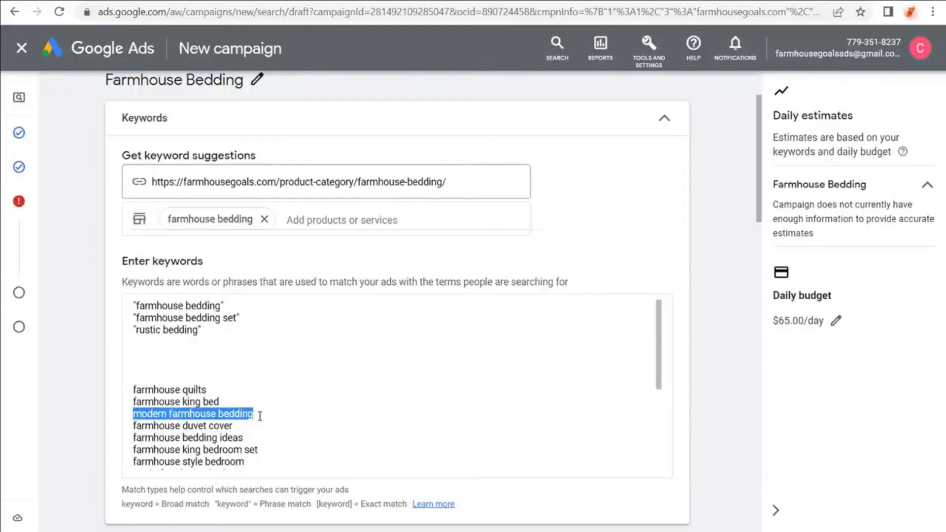
{"action": "left_click", "coordinate": [288, 414]}
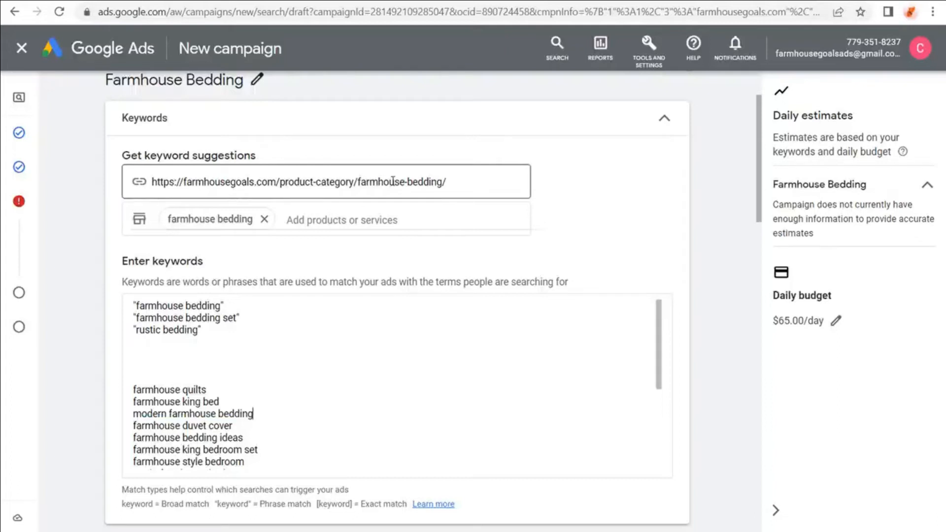
{"action": "left_click_drag", "start_coordinate": [259, 414], "coordinate": [131, 416]}
{"action": "key", "text": "ctrl+c"}
{"action": "left_click", "coordinate": [157, 343]}
{"action": "key", "text": "ctrl+v"}
- Copy the suggested keyword farmhouse bedding ideas onto the line below modern farmhouse bedding in the selected group
{"action": "scroll", "coordinate": [333, 377], "scroll_direction": "down", "scroll_amount": 3}
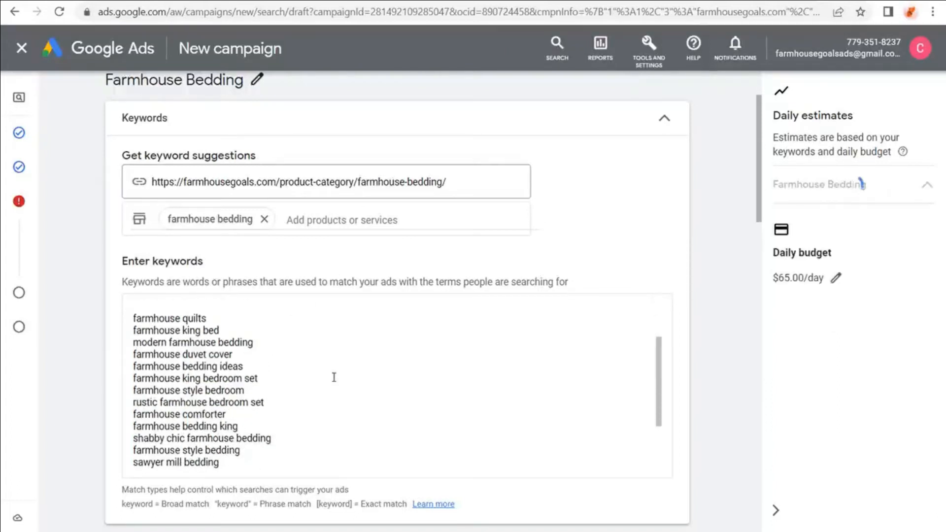
{"action": "left_click_drag", "start_coordinate": [251, 366], "coordinate": [131, 365]}
{"action": "key", "text": "ctrl+c"}
{"action": "scroll", "coordinate": [217, 362], "scroll_direction": "up", "scroll_amount": 3}
{"action": "left_click", "coordinate": [215, 354]}
{"action": "key", "text": "ctrl+v"}
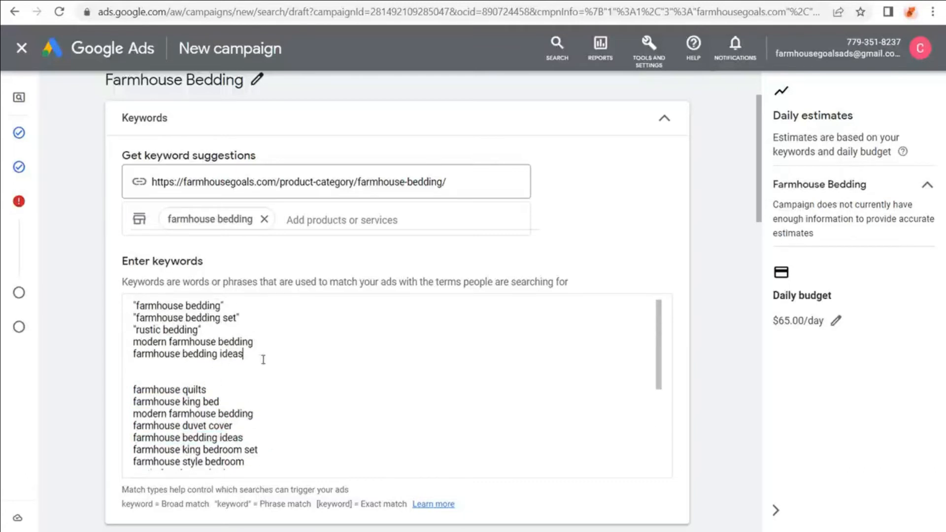
- Examine the suggestions farmhouse king bed, farmhouse king bedroom set and farmhouse style bedroom for relevance to the bedding landing page
{"action": "scroll", "coordinate": [236, 332], "scroll_direction": "down", "scroll_amount": 3}
{"action": "left_click_drag", "start_coordinate": [220, 331], "coordinate": [129, 335]}
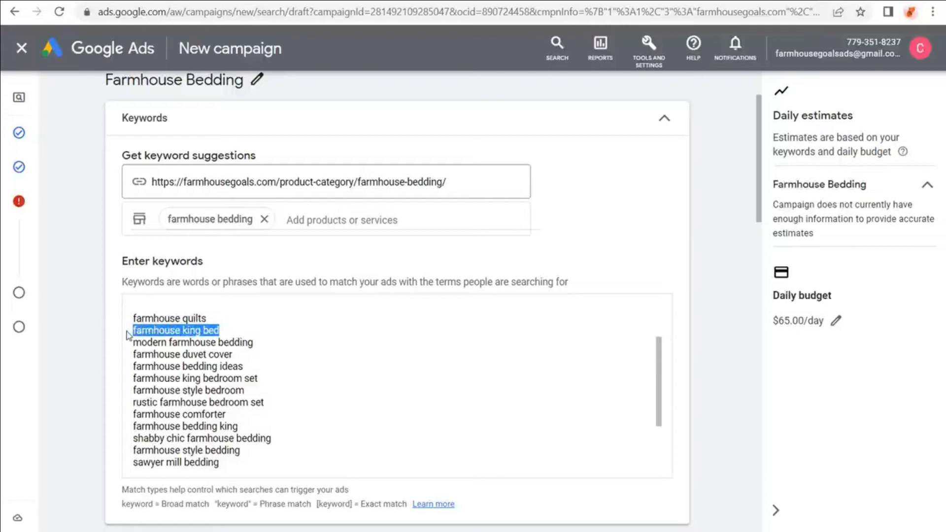
{"action": "left_click_drag", "start_coordinate": [281, 380], "coordinate": [124, 380]}
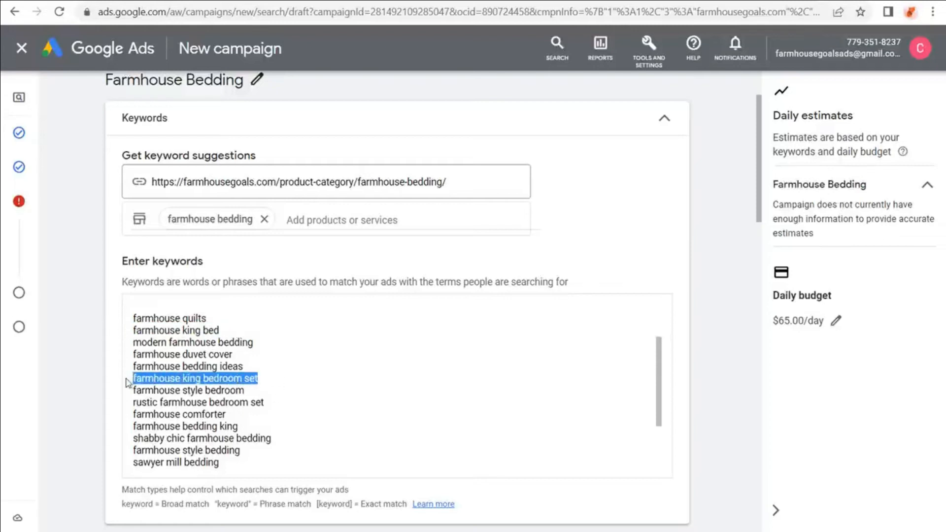
{"action": "left_click_drag", "start_coordinate": [273, 394], "coordinate": [131, 390]}
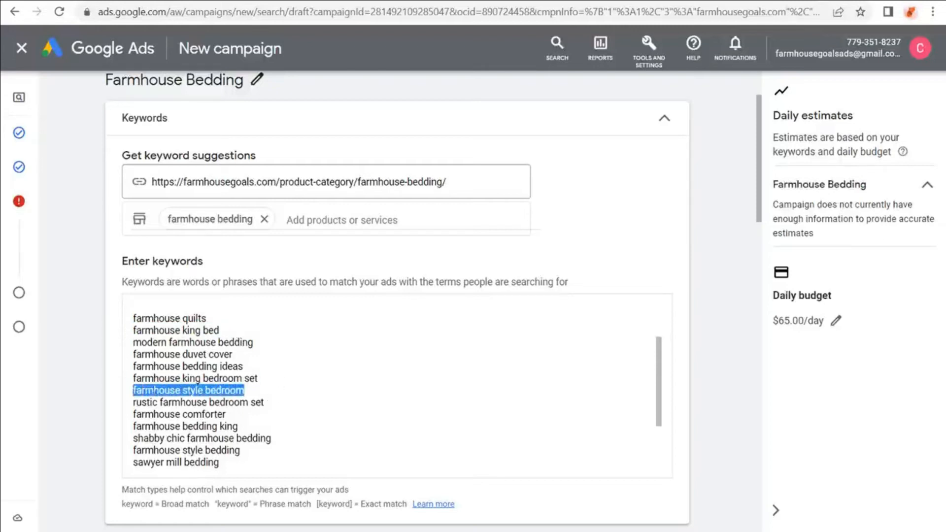
{"action": "left_click", "coordinate": [301, 392]}
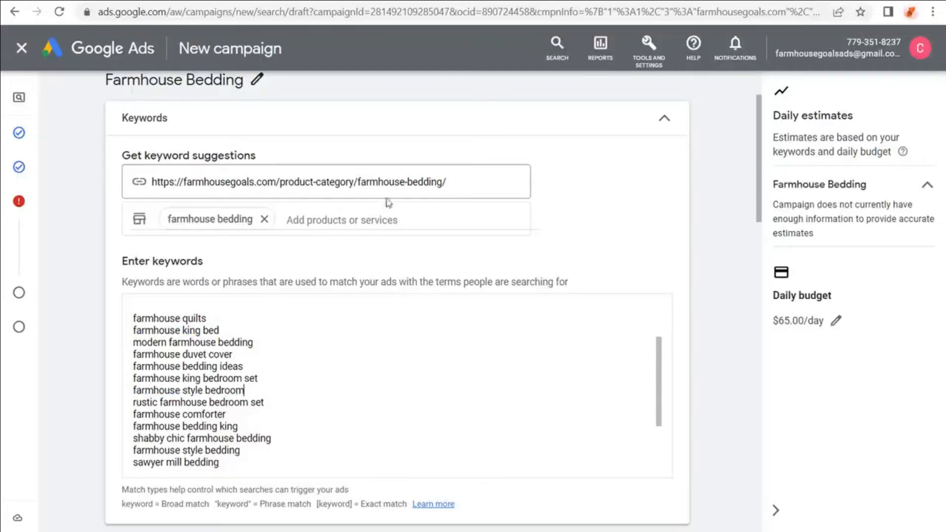
{"action": "left_click", "coordinate": [275, 379]}
{"action": "left_click", "coordinate": [271, 394]}
{"action": "scroll", "coordinate": [283, 392], "scroll_direction": "up", "scroll_amount": 2}
{"action": "left_click", "coordinate": [254, 354]}
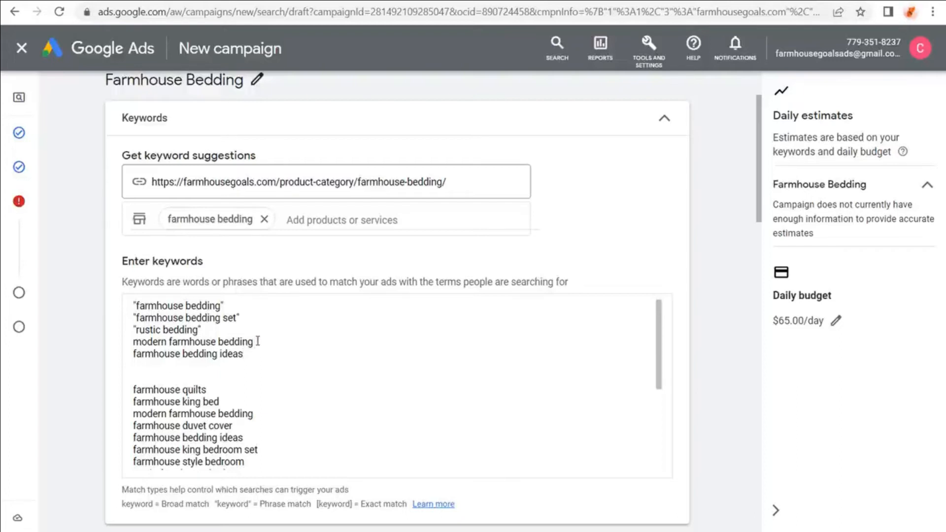
- Copy farmhouse bedding king, shabby chic farmhouse bedding and farmhouse style bedding from the suggestions to below farmhouse bedding ideas
{"action": "scroll", "coordinate": [287, 334], "scroll_direction": "down", "scroll_amount": 3}
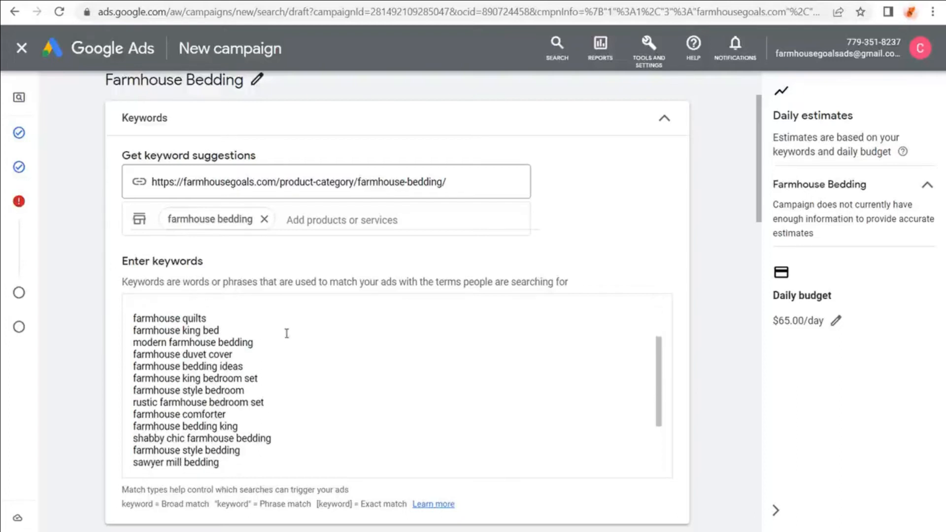
{"action": "left_click_drag", "start_coordinate": [251, 451], "coordinate": [130, 434]}
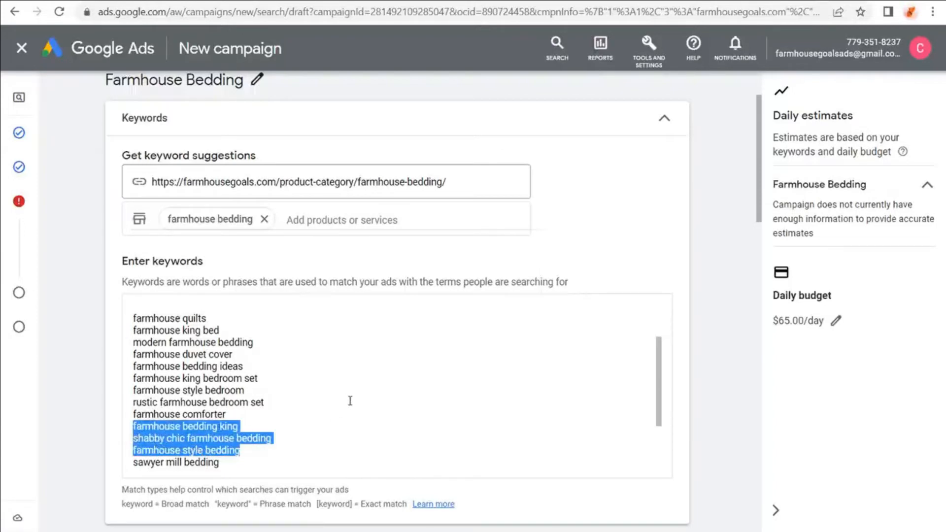
{"action": "scroll", "coordinate": [322, 390], "scroll_direction": "up", "scroll_amount": 2}
{"action": "left_click", "coordinate": [293, 356]}
{"action": "key", "text": "Return"}
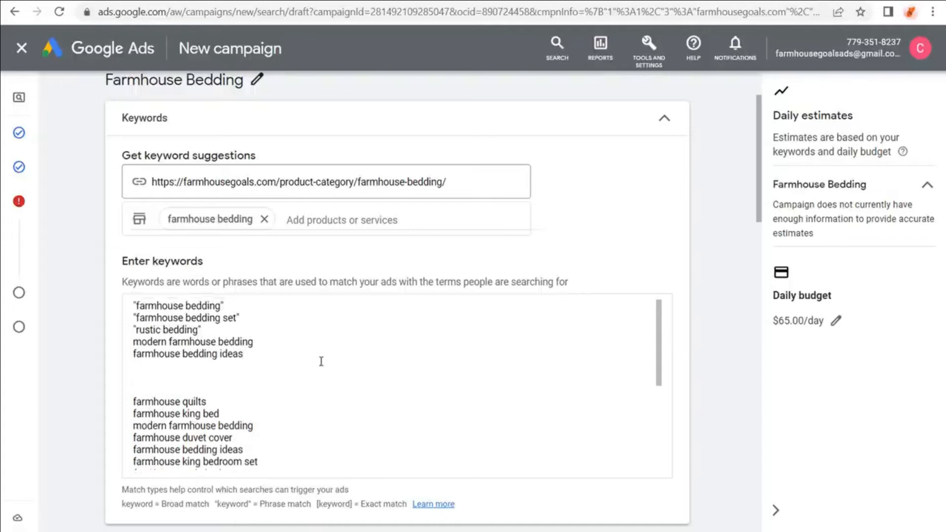
{"action": "key", "text": "ctrl+v"}
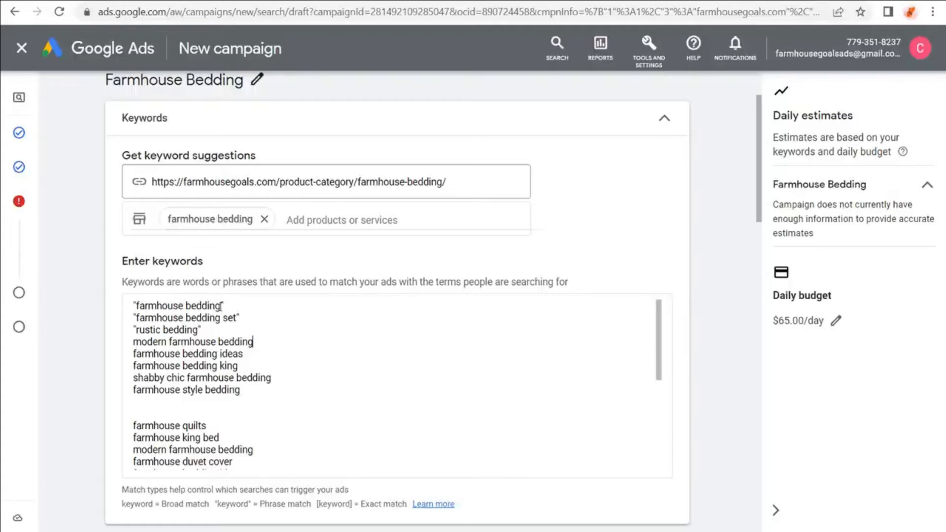
- Delete the leftover suggestions, make modern farmhouse bedding through farmhouse style bedding phrase match with quotation marks, and check the match type notation
{"action": "left_click_drag", "start_coordinate": [222, 306], "coordinate": [136, 306]}
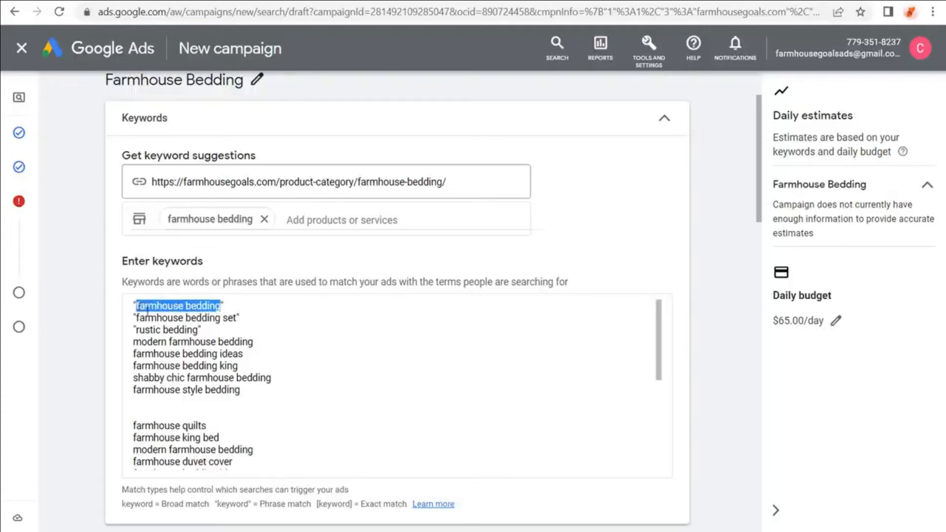
{"action": "left_click_drag", "start_coordinate": [135, 345], "coordinate": [231, 343]}
{"action": "left_click", "coordinate": [242, 342]}
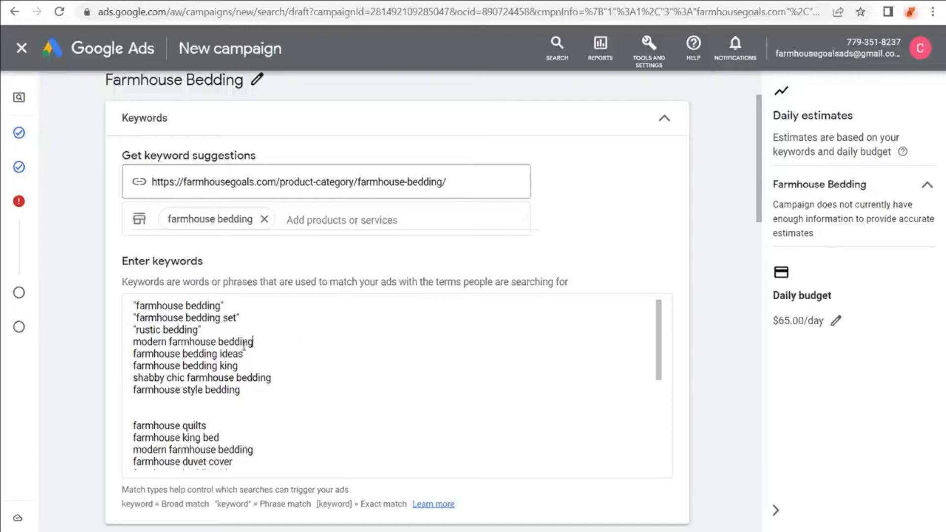
{"action": "scroll", "coordinate": [196, 366], "scroll_direction": "down", "scroll_amount": 3}
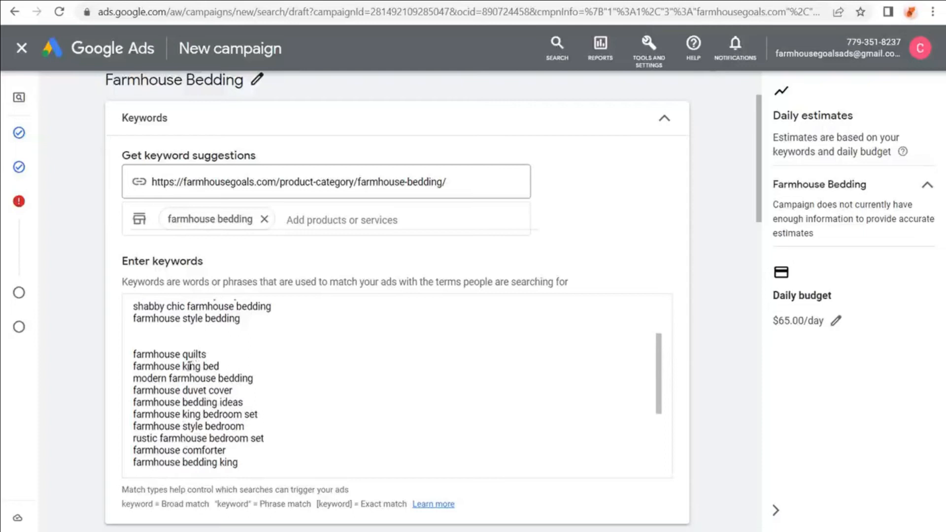
{"action": "scroll", "coordinate": [193, 366], "scroll_direction": "down", "scroll_amount": 3}
{"action": "key", "text": "ctrl+a"}
{"action": "type", "text": "\"farmhouse bedding\" \"farmhouse bedding set\" \"rustic bedding\" \"modern farmhouse bedding\" \"farmhouse bedding ideas\" \"farmhouse bedding king\" \"shabby chic farmhouse bedding\" \"farmhouse style bedding\""}
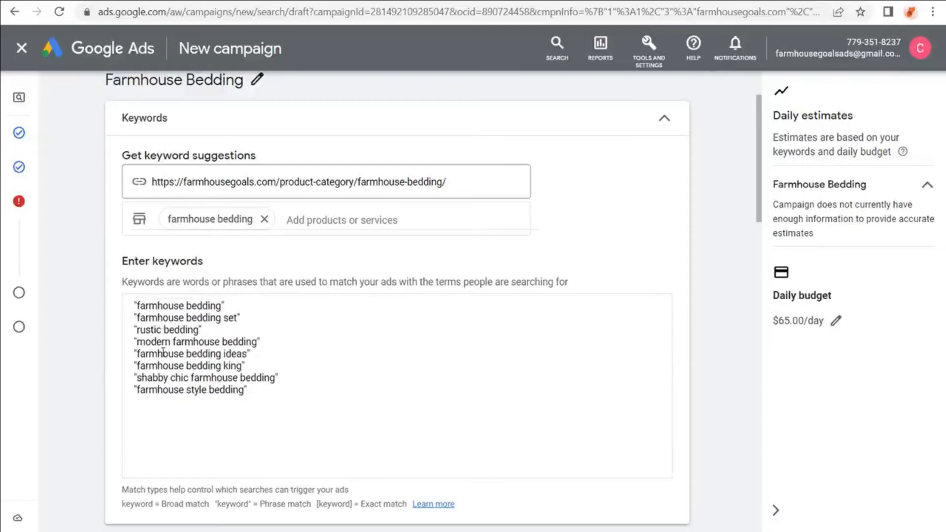
{"action": "mouse_move", "coordinate": [265, 389]}
{"action": "left_mouse_down"}
{"action": "mouse_move", "coordinate": [241, 390]}
{"action": "mouse_move", "coordinate": [252, 388]}
{"action": "left_mouse_up"}
{"action": "left_click_drag", "start_coordinate": [123, 504], "coordinate": [156, 502]}
{"action": "left_click_drag", "start_coordinate": [317, 504], "coordinate": [354, 504]}
{"action": "left_click", "coordinate": [304, 397]}
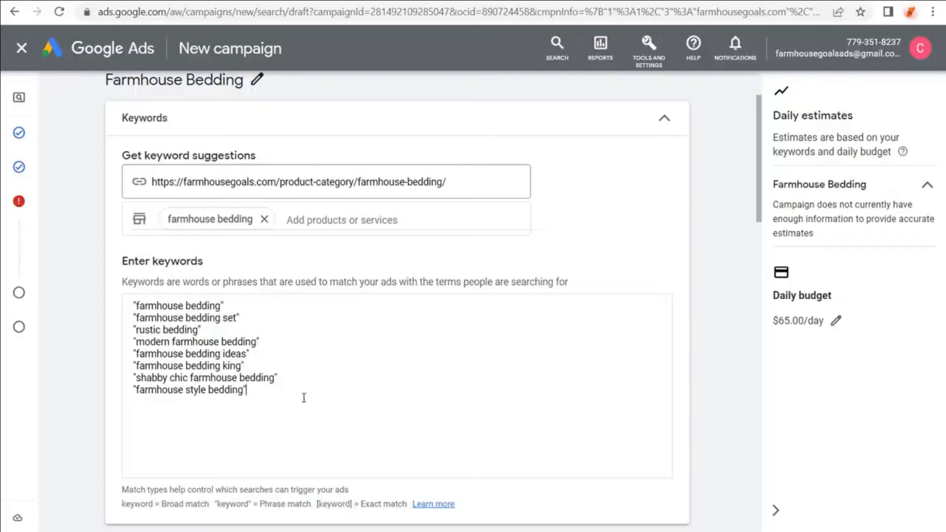
{"action": "scroll", "coordinate": [108, 322], "scroll_direction": "down", "scroll_amount": 7}
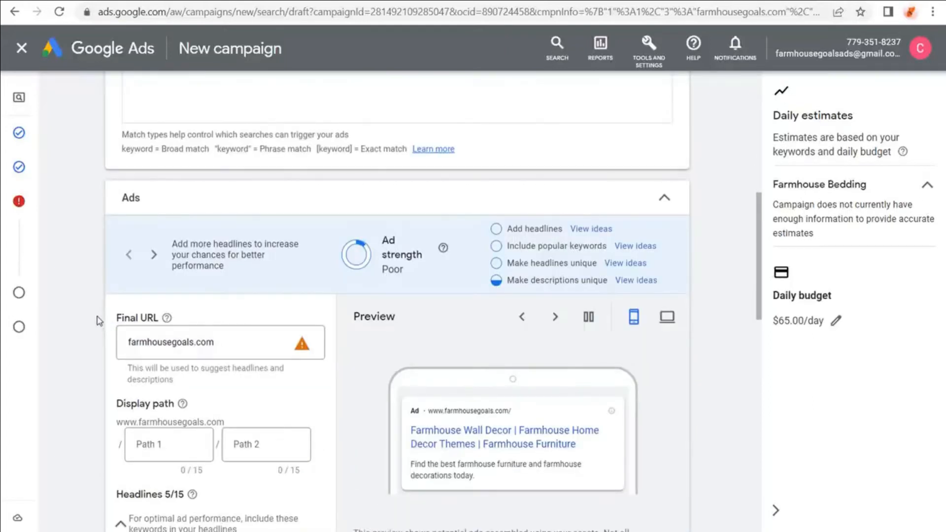
{"action": "scroll", "coordinate": [98, 321], "scroll_direction": "down", "scroll_amount": 2}
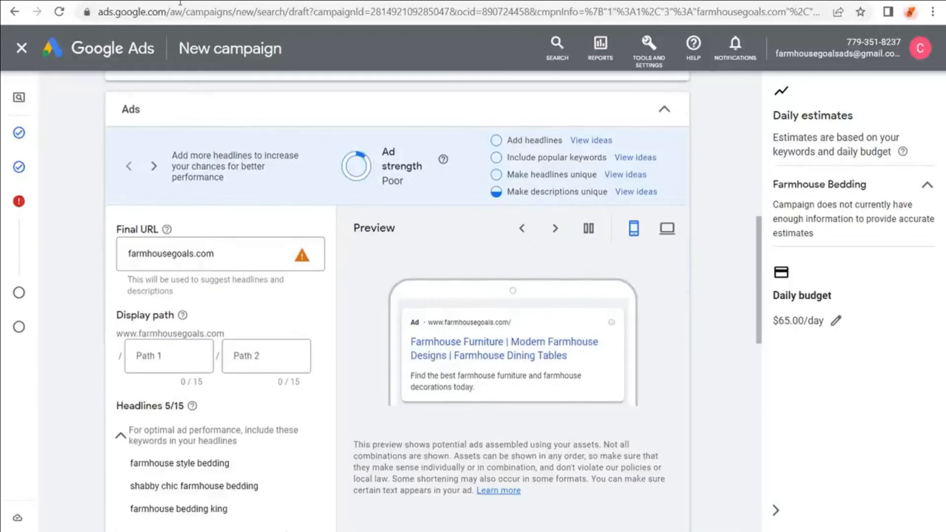
{"action": "scroll", "coordinate": [211, 78], "scroll_direction": "up", "scroll_amount": 7}
{"action": "left_click_drag", "start_coordinate": [447, 96], "coordinate": [150, 114]}
{"action": "key", "text": "ctrl+c"}
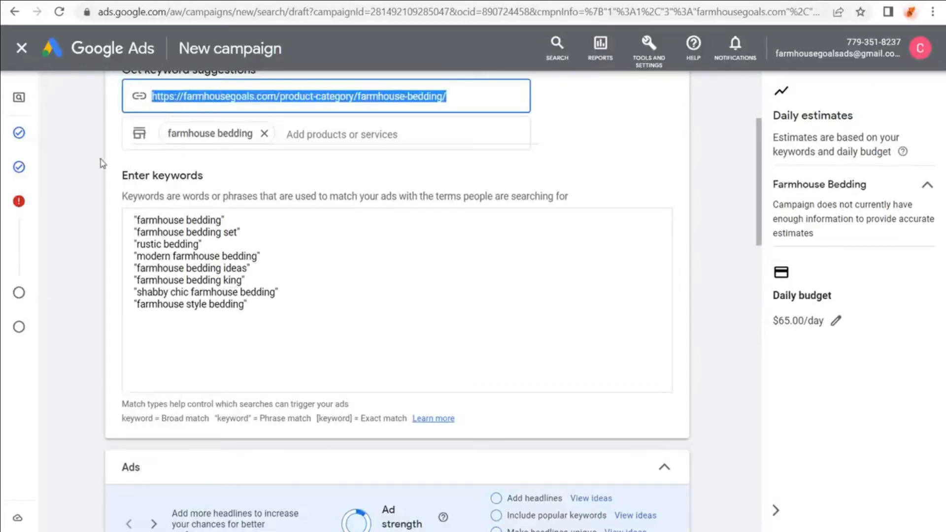
{"action": "scroll", "coordinate": [99, 159], "scroll_direction": "down", "scroll_amount": 5}
{"action": "left_click", "coordinate": [192, 345]}
{"action": "left_click_drag", "start_coordinate": [214, 345], "coordinate": [89, 346]}
{"action": "key", "text": "ctrl+v"}
{"action": "left_click", "coordinate": [96, 318]}
- Set the first part of the ad's display path to bedding
{"action": "scroll", "coordinate": [101, 294], "scroll_direction": "down", "scroll_amount": 2}
{"action": "left_click", "coordinate": [184, 358]}
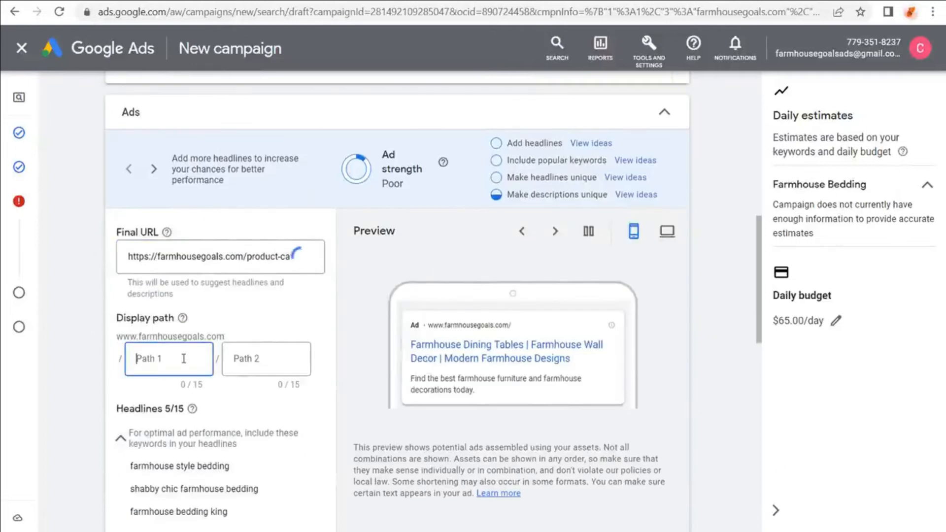
{"action": "type", "text": "bedding"}
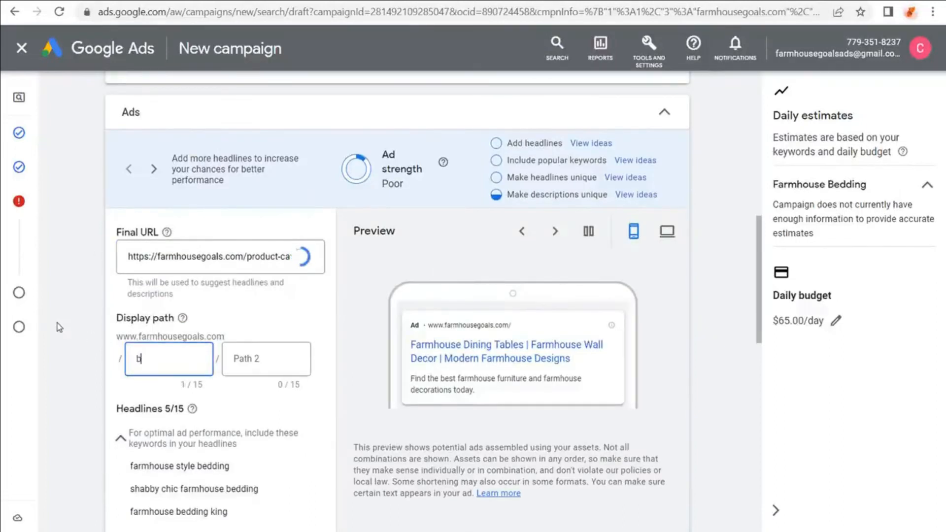
{"action": "left_click", "coordinate": [59, 327]}
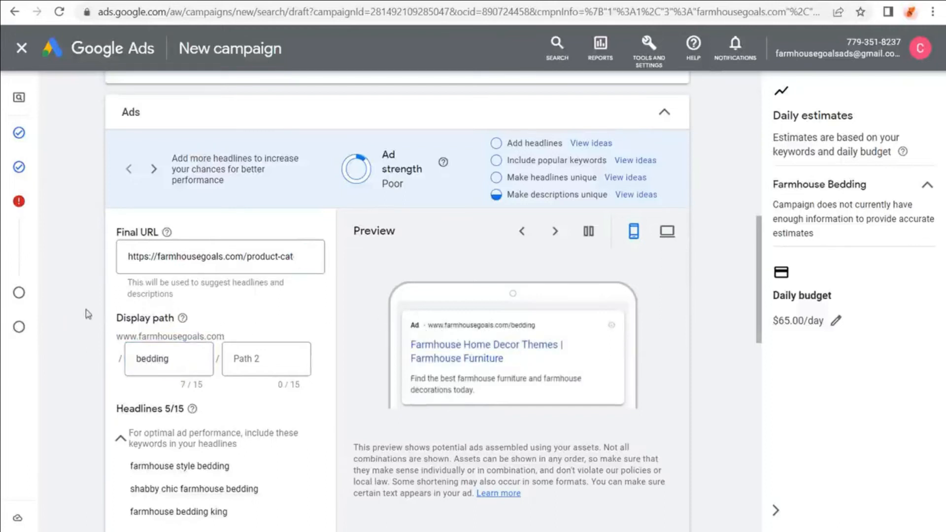
- Look through the existing ad headlines and replace the first one, Farmhouse Furniture, with Farmhouse Style Bedding
{"action": "scroll", "coordinate": [80, 309], "scroll_direction": "down", "scroll_amount": 3}
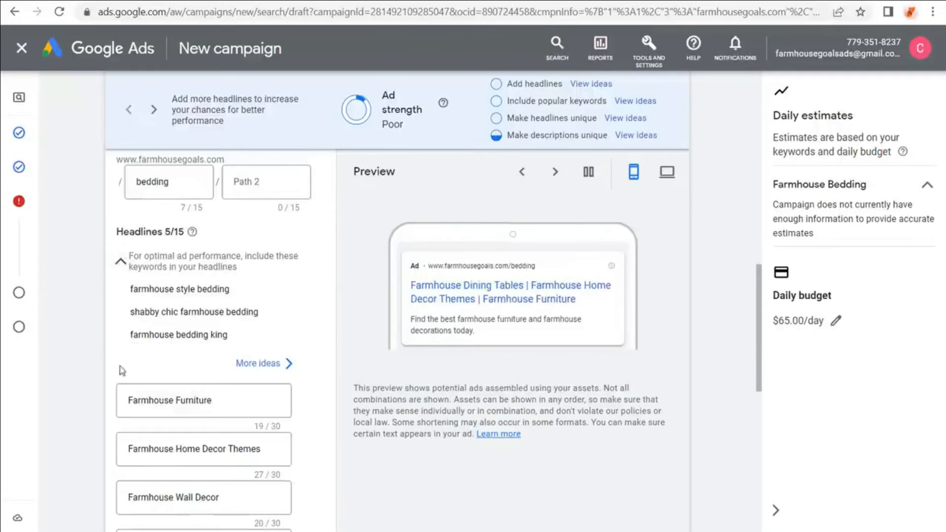
{"action": "scroll", "coordinate": [254, 396], "scroll_direction": "down", "scroll_amount": 2}
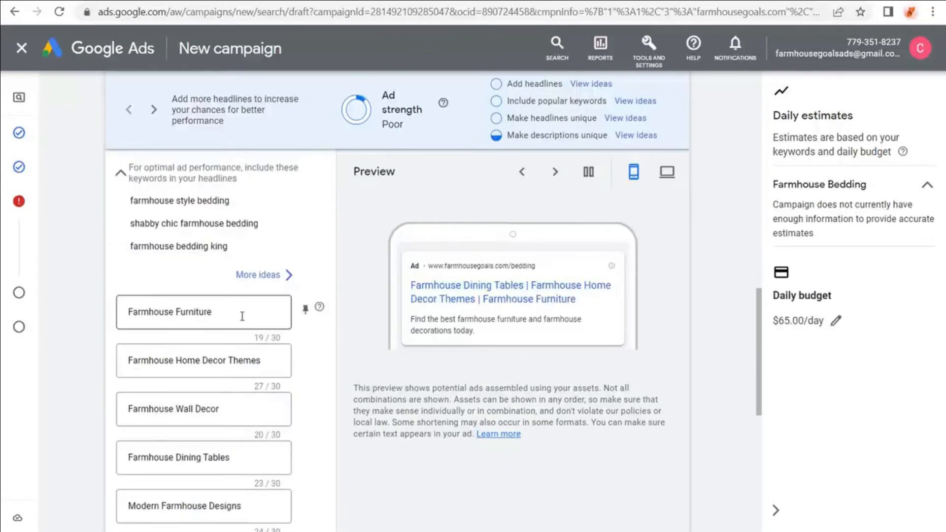
{"action": "scroll", "coordinate": [223, 372], "scroll_direction": "down", "scroll_amount": 3}
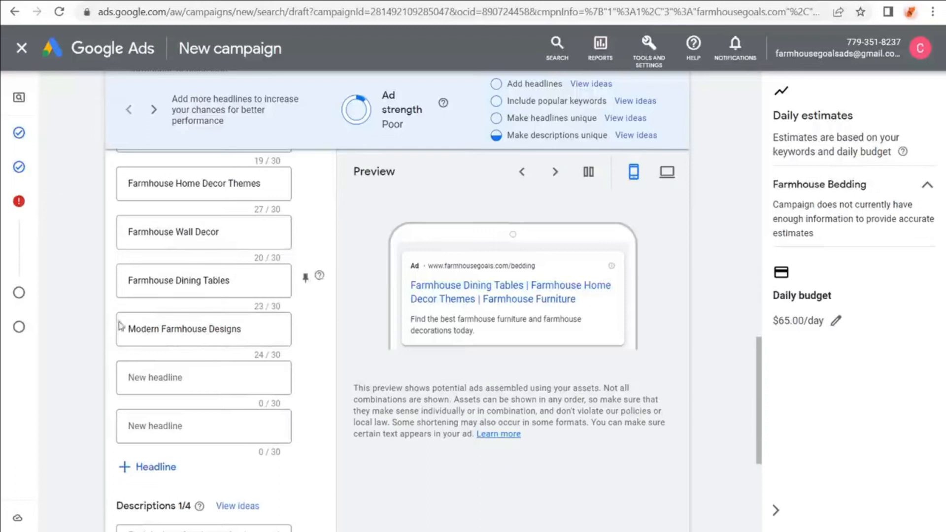
{"action": "scroll", "coordinate": [163, 266], "scroll_direction": "up", "scroll_amount": 2}
{"action": "scroll", "coordinate": [173, 273], "scroll_direction": "up", "scroll_amount": 2}
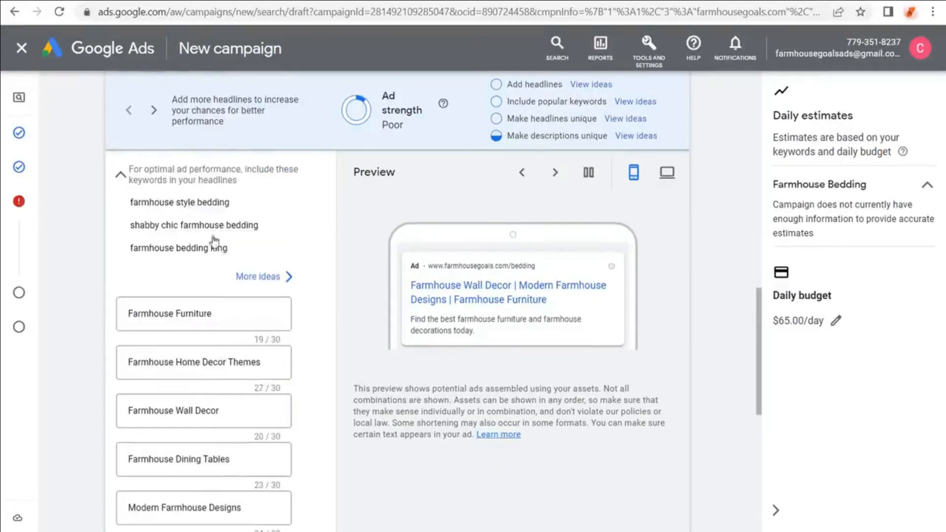
{"action": "left_click", "coordinate": [228, 313]}
{"action": "left_click_drag", "start_coordinate": [228, 313], "coordinate": [104, 320]}
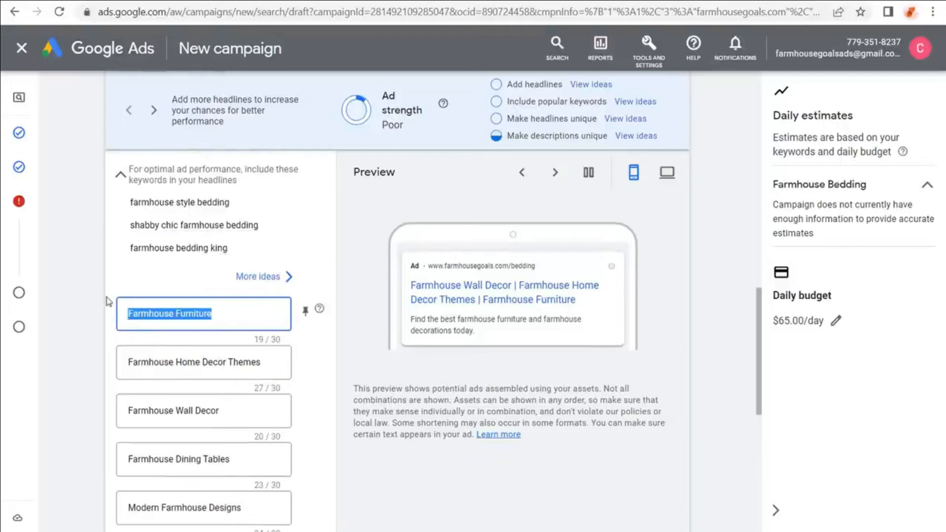
{"action": "type", "text": "Farmhouse Styl"}
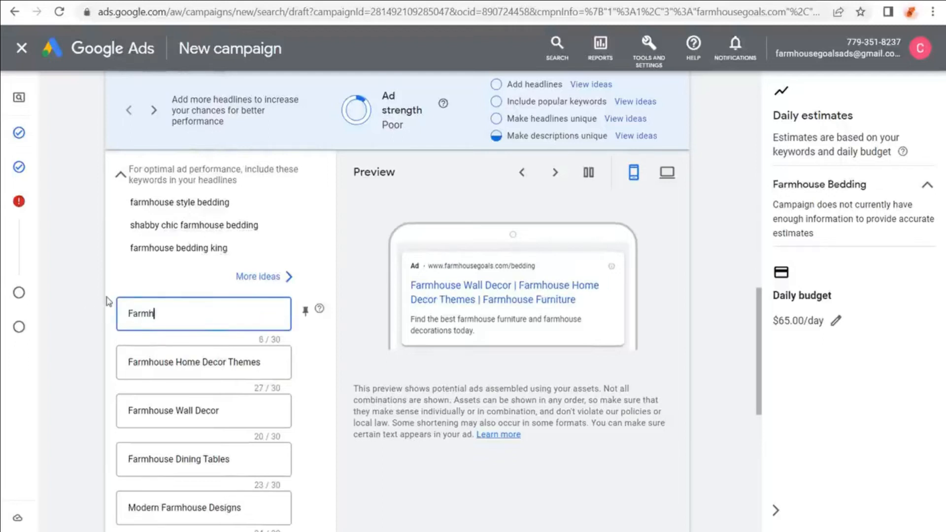
{"action": "type", "text": "e Bedding"}
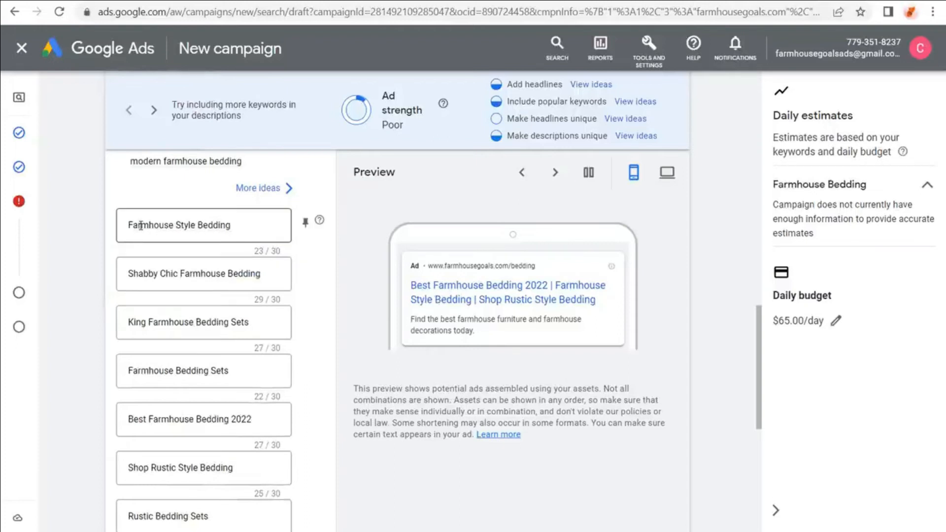
- Review the headlines Shabby Chic Farmhouse Bedding, King Farmhouse Bedding Sets and Farmhouse Bedding Sets
{"action": "left_click", "coordinate": [181, 271]}
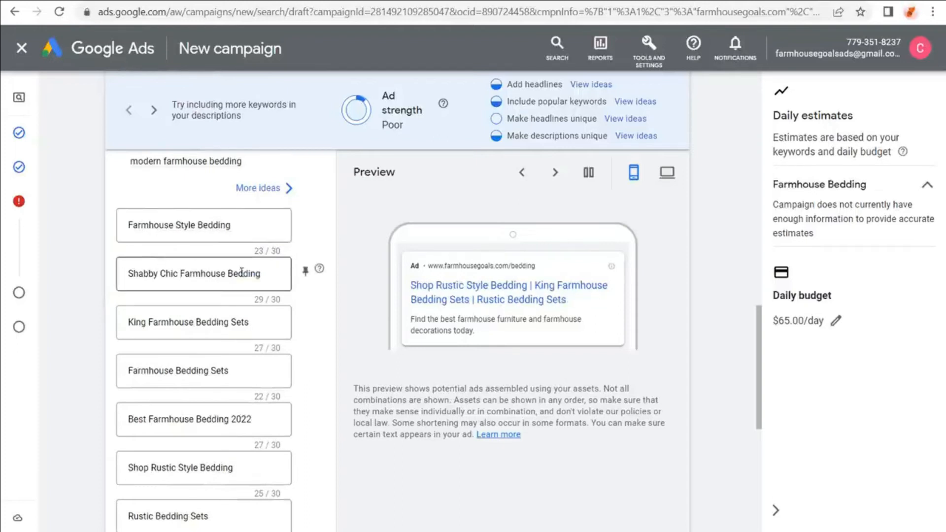
{"action": "left_click", "coordinate": [197, 323]}
{"action": "left_click", "coordinate": [180, 367]}
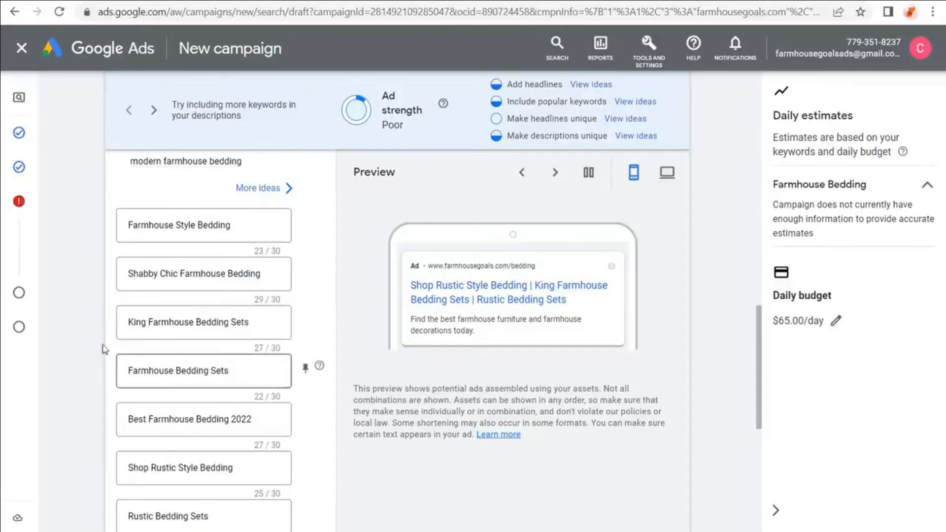
- Add empty headline fields below Rustic Bedding Sets until the ad has the maximum number of headlines
{"action": "scroll", "coordinate": [101, 320], "scroll_direction": "down", "scroll_amount": 4}
{"action": "scroll", "coordinate": [96, 345], "scroll_direction": "down", "scroll_amount": 2}
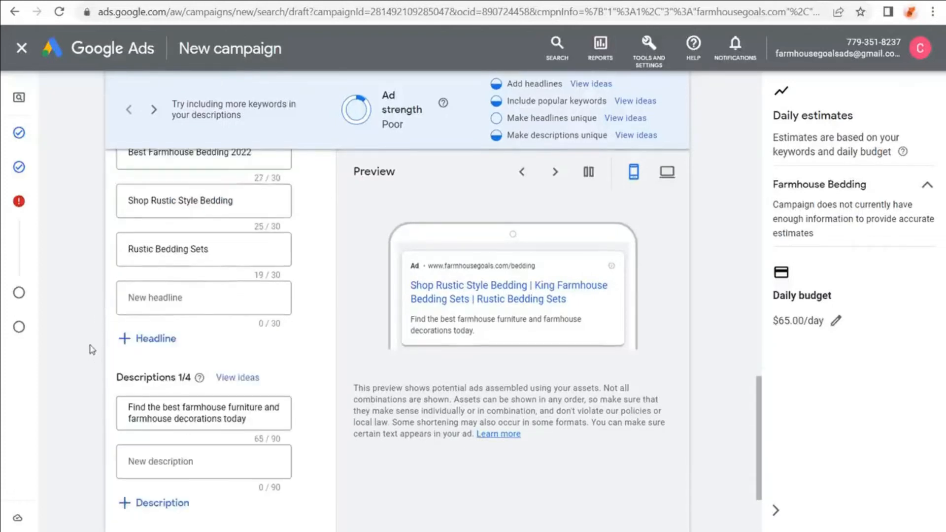
{"action": "left_click", "coordinate": [127, 346]}
{"action": "left_click", "coordinate": [129, 385]}
{"action": "left_click", "coordinate": [128, 438]}
{"action": "left_click", "coordinate": [128, 483]}
{"action": "scroll", "coordinate": [67, 398], "scroll_direction": "down", "scroll_amount": 2}
{"action": "scroll", "coordinate": [79, 419], "scroll_direction": "down", "scroll_amount": 1}
{"action": "left_click", "coordinate": [133, 402]}
{"action": "left_click", "coordinate": [140, 450]}
{"action": "scroll", "coordinate": [67, 419], "scroll_direction": "down", "scroll_amount": 2}
{"action": "scroll", "coordinate": [65, 419], "scroll_direction": "down", "scroll_amount": 3}
{"action": "scroll", "coordinate": [84, 374], "scroll_direction": "up", "scroll_amount": 7}
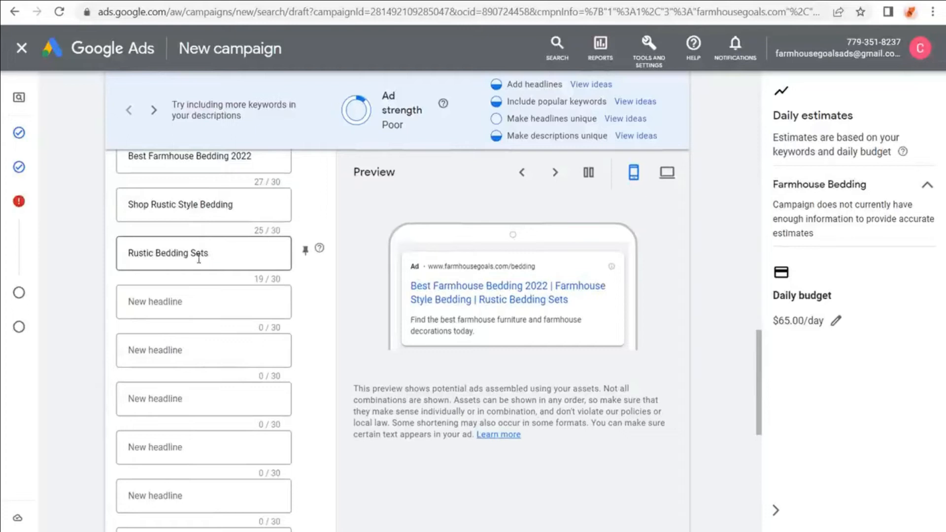
- Fill the first two empty headlines with the suggested ideas Country Bedding Sets and Farmhouse Goals
{"action": "left_click", "coordinate": [205, 301]}
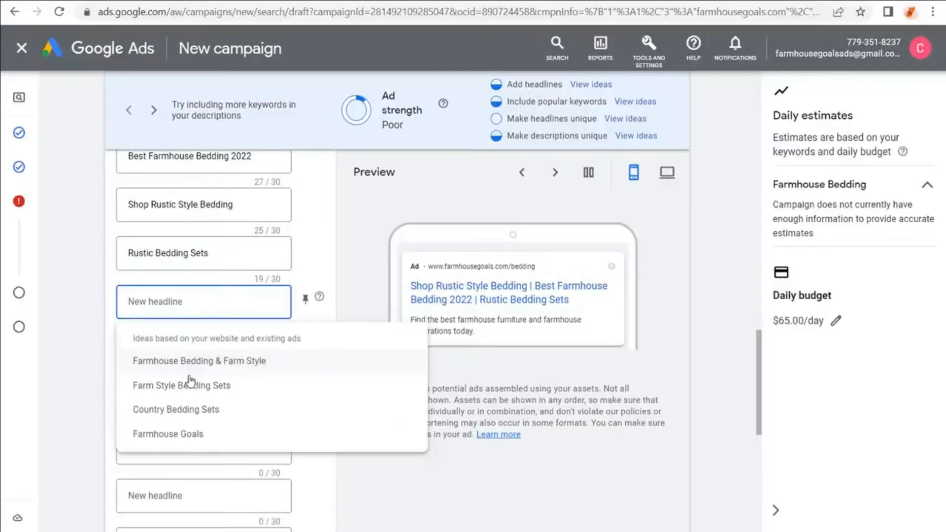
{"action": "left_click", "coordinate": [190, 410]}
{"action": "left_click", "coordinate": [190, 351]}
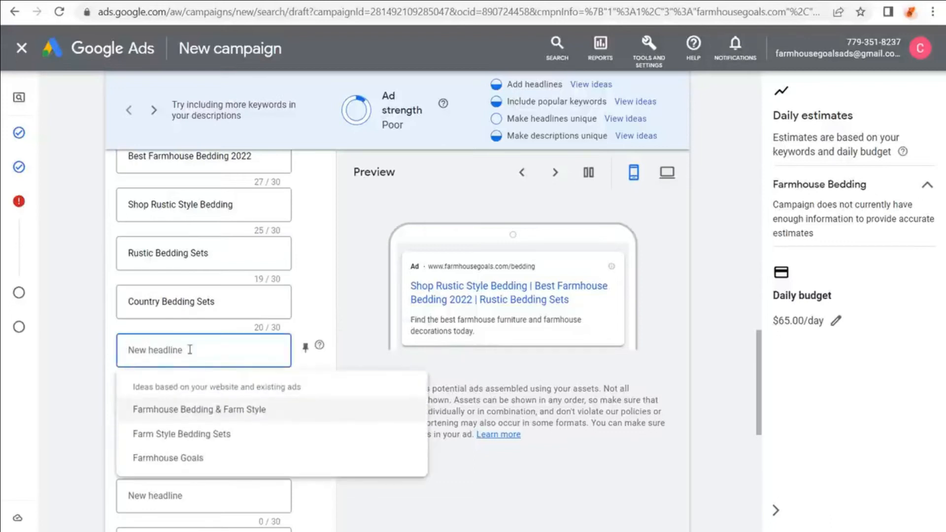
{"action": "left_click", "coordinate": [212, 461]}
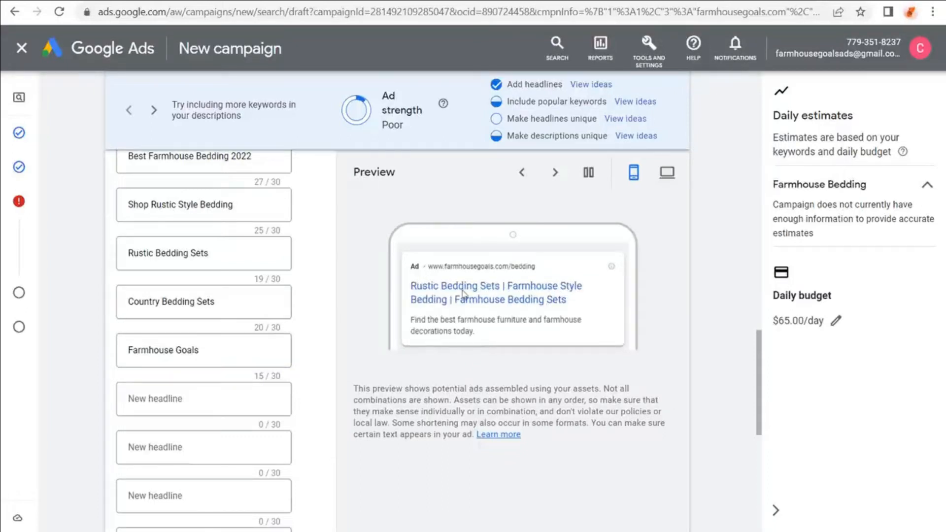
- Review the ad's headlines, including Country Bedding Sets, Upgrade Your Bedroom, Coverlets, Quilts, Comforters, and Best Farmhouse Bedding 2022
{"action": "left_click_drag", "start_coordinate": [233, 302], "coordinate": [123, 304]}
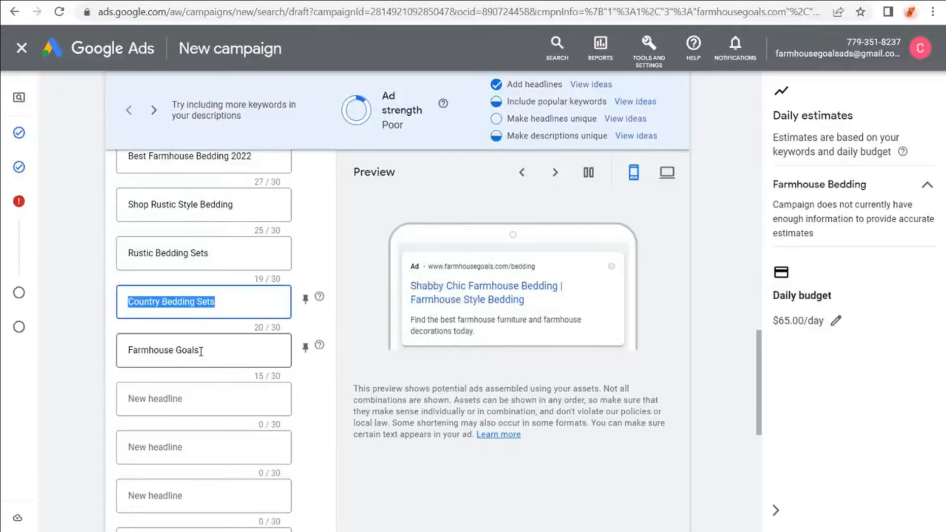
{"action": "left_click", "coordinate": [445, 397]}
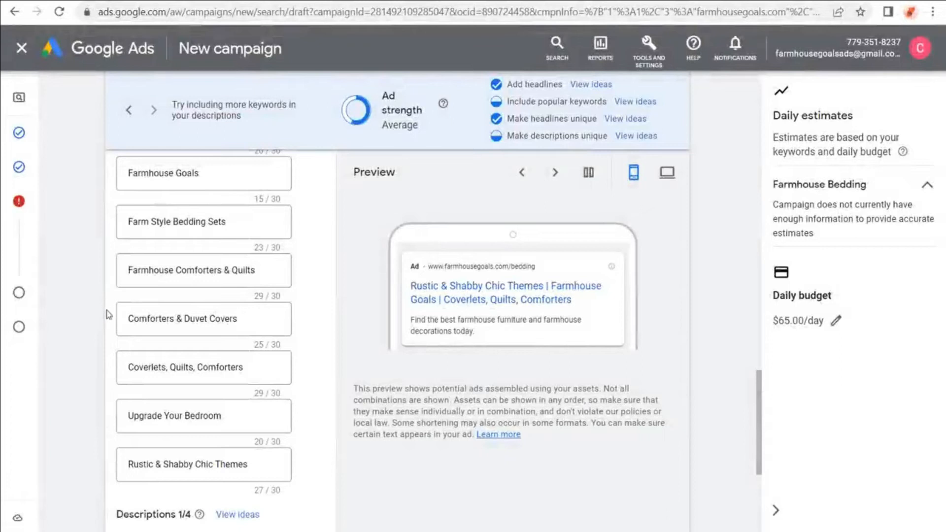
{"action": "left_click_drag", "start_coordinate": [224, 416], "coordinate": [121, 416]}
{"action": "left_click", "coordinate": [93, 397]}
{"action": "left_click_drag", "start_coordinate": [246, 369], "coordinate": [82, 359]}
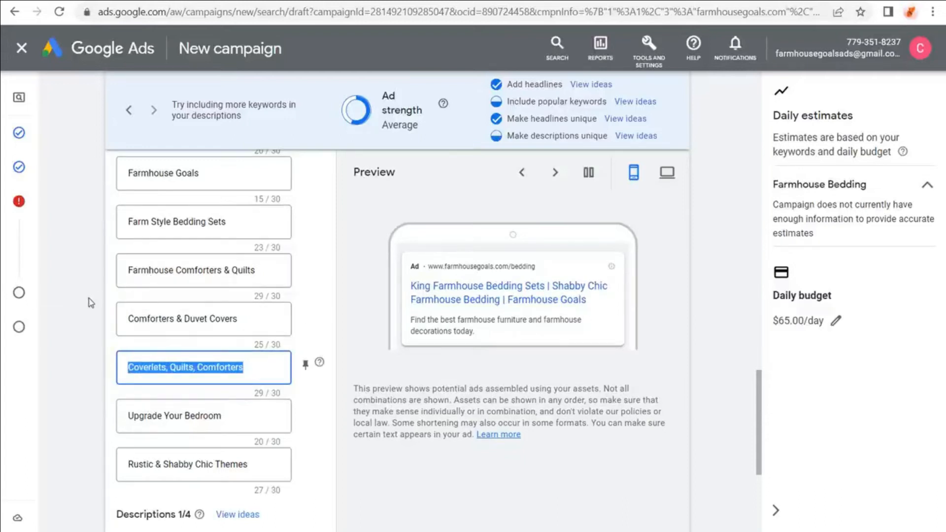
{"action": "left_click", "coordinate": [85, 323]}
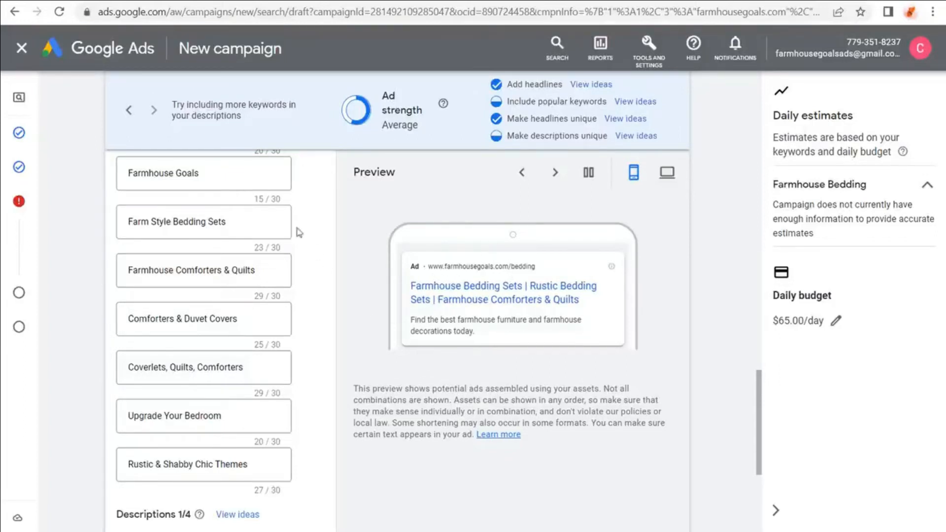
{"action": "scroll", "coordinate": [296, 234], "scroll_direction": "up", "scroll_amount": 5}
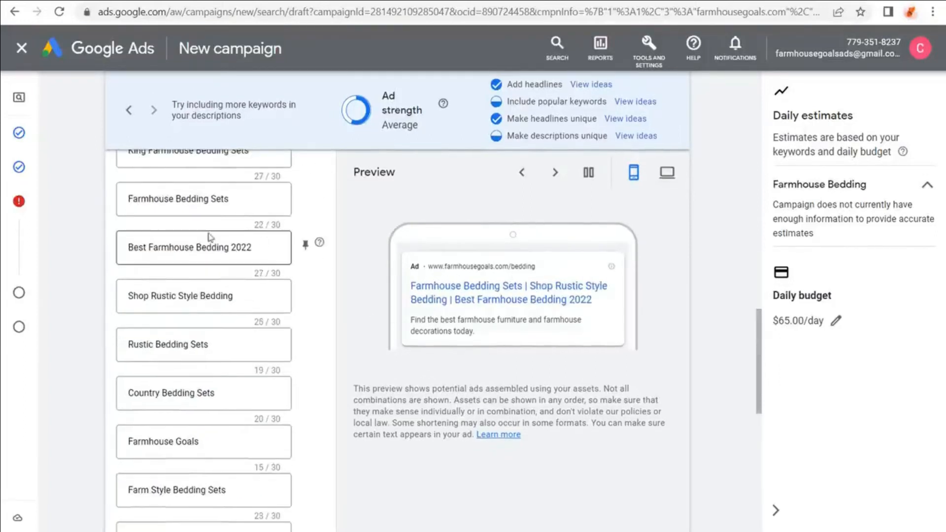
{"action": "scroll", "coordinate": [156, 245], "scroll_direction": "up", "scroll_amount": 3}
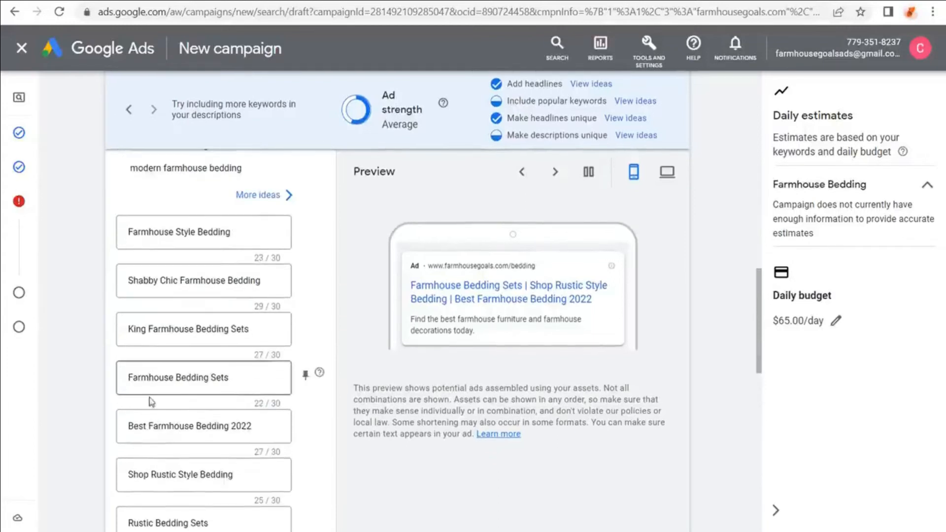
{"action": "left_click_drag", "start_coordinate": [257, 427], "coordinate": [124, 427]}
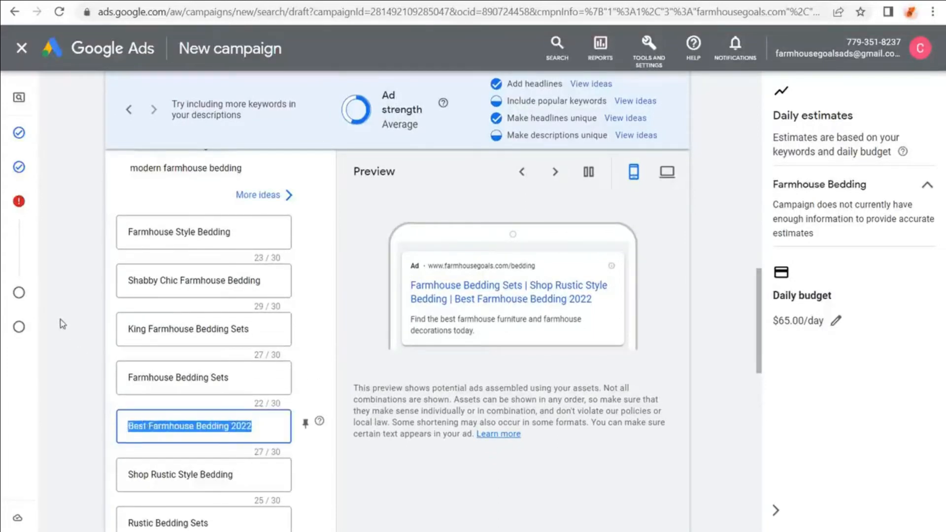
{"action": "left_click", "coordinate": [88, 302]}
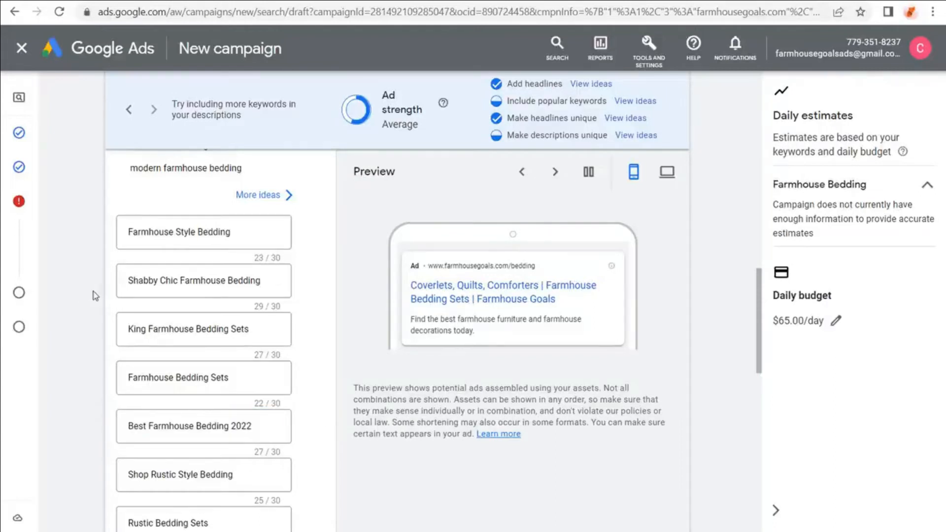
- Add two more empty description fields to the ad, making four in all
{"action": "scroll", "coordinate": [101, 278], "scroll_direction": "down", "scroll_amount": 4}
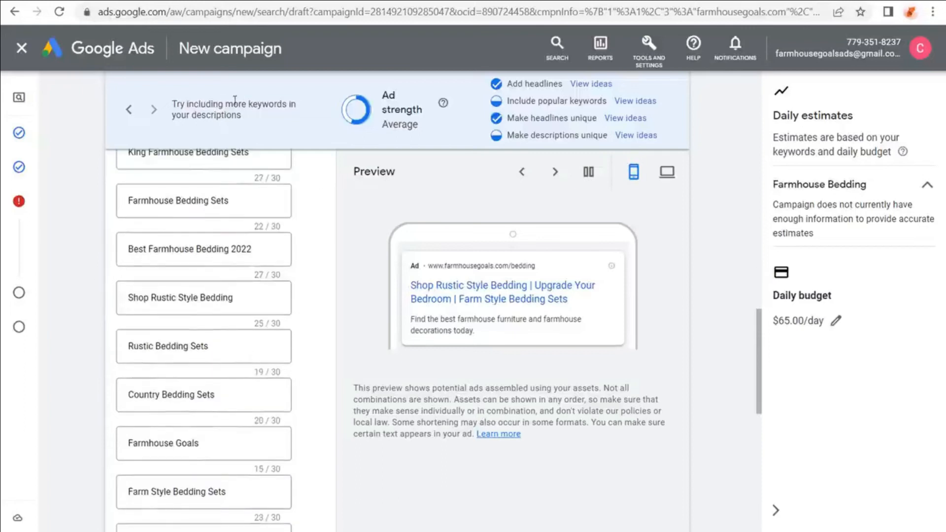
{"action": "scroll", "coordinate": [101, 222], "scroll_direction": "down", "scroll_amount": 10}
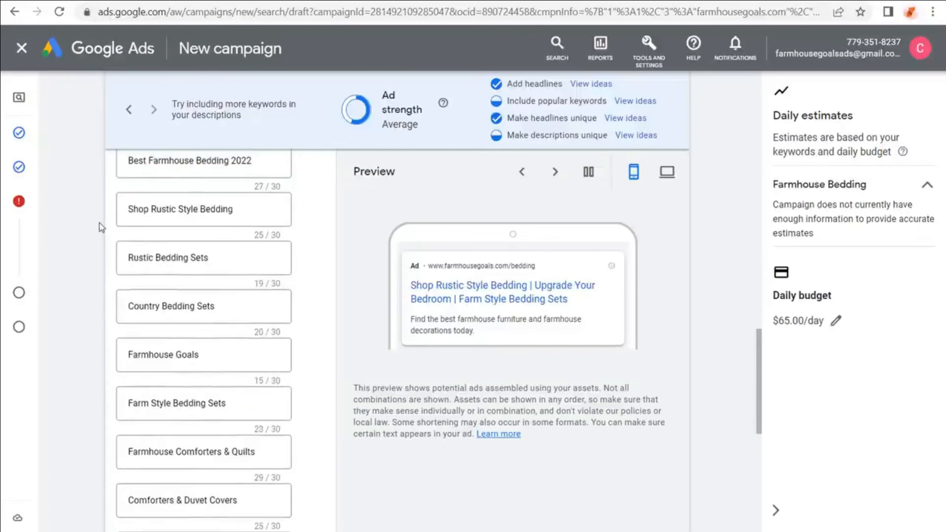
{"action": "scroll", "coordinate": [100, 221], "scroll_direction": "down", "scroll_amount": 2}
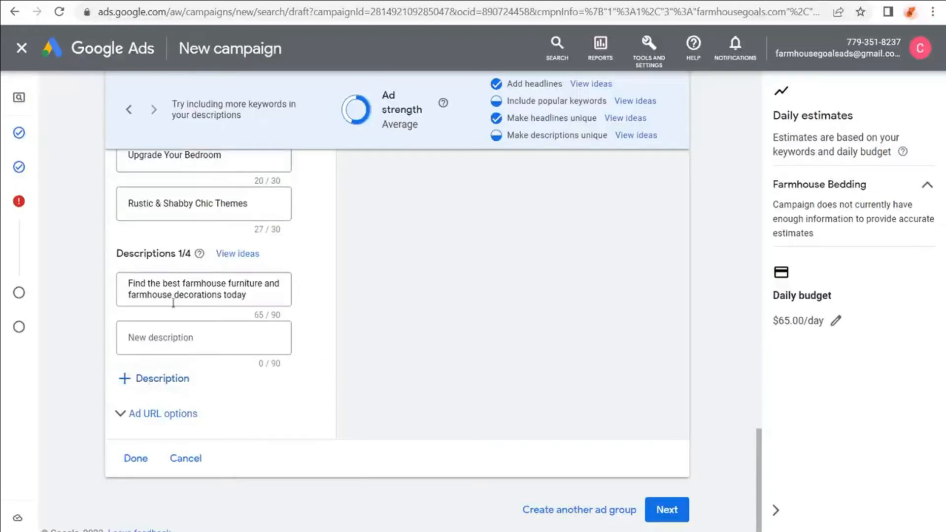
{"action": "left_click", "coordinate": [151, 381]}
{"action": "left_click", "coordinate": [148, 427]}
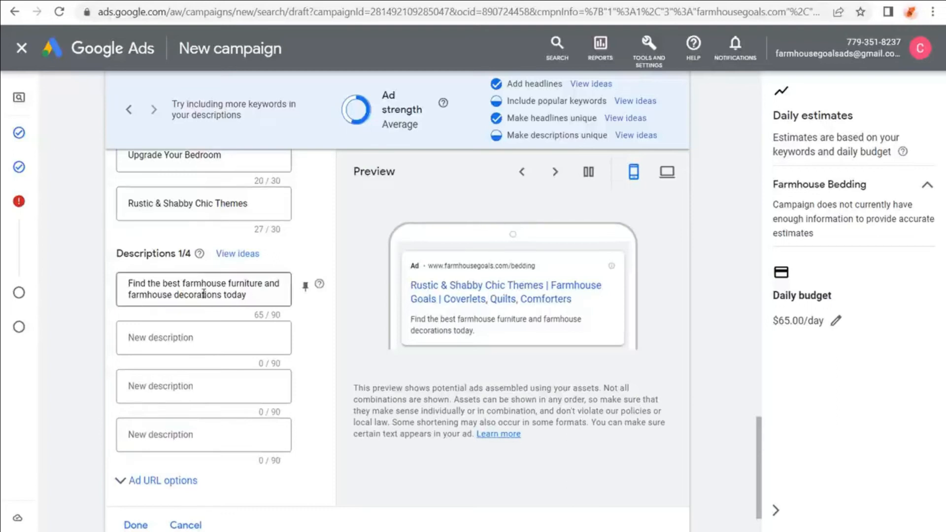
- Replace the ad's first description with "Shop The Top-Rated Farmhouse Style Bedding - Best Prices on Comforters, Quilts, and More!"
{"action": "left_click_drag", "start_coordinate": [260, 295], "coordinate": [118, 283]}
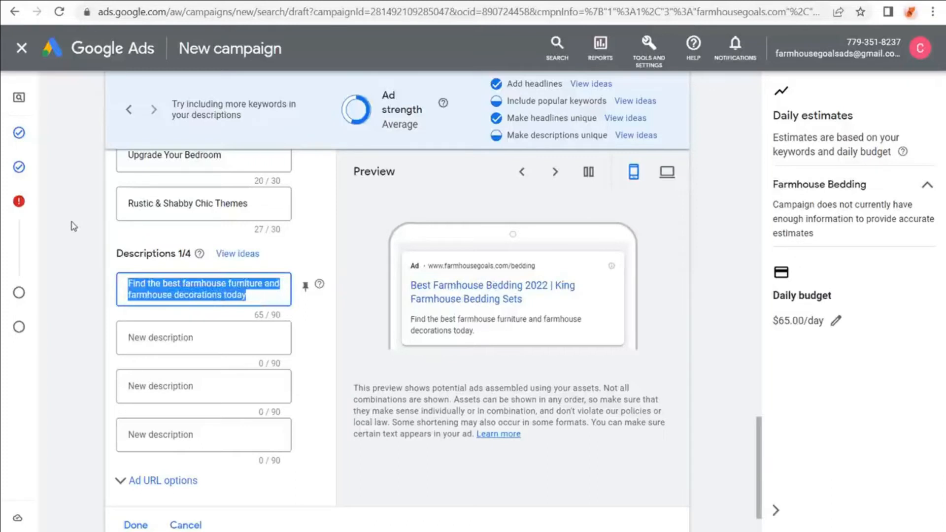
{"action": "type", "text": "Sh"}
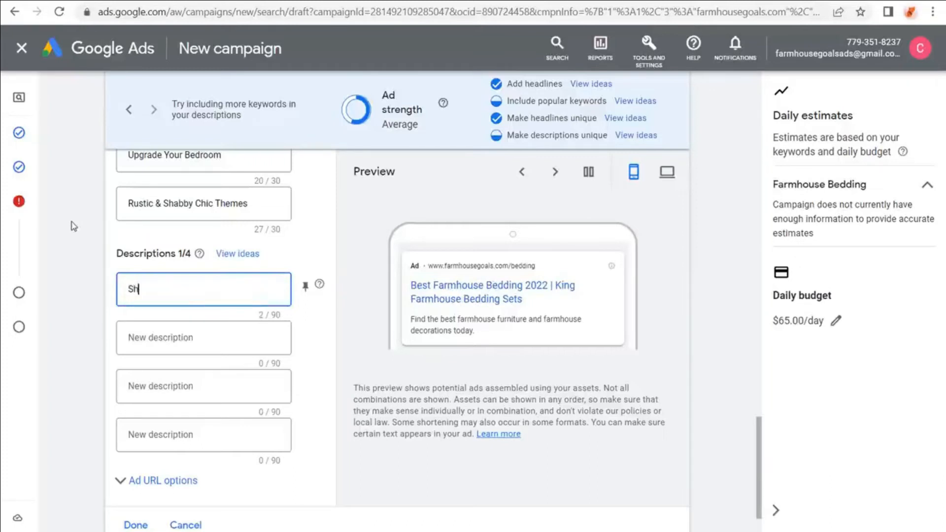
{"action": "type", "text": "op The Top Ra"}
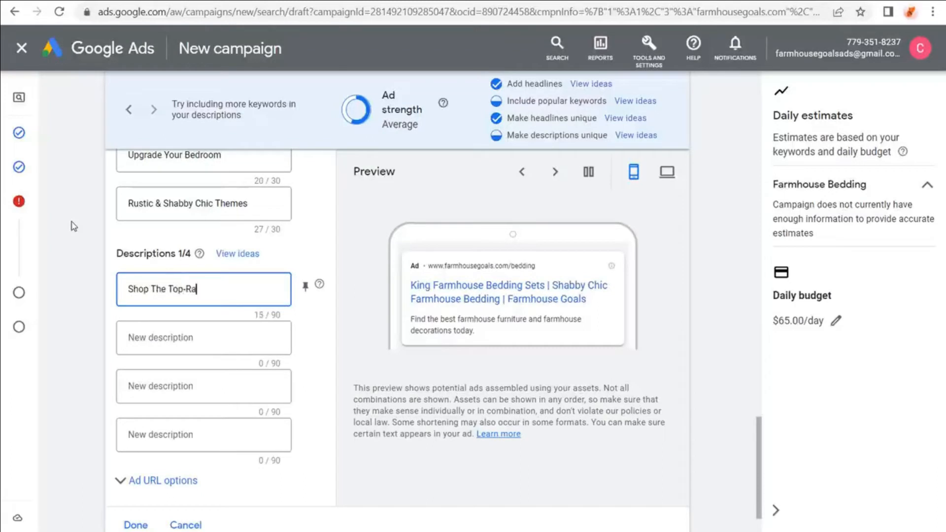
{"action": "type", "text": "ted"}
{"action": "type", "text": "Farmhouse Style Bedding - Best Prices on Comforters, Quilts, and More!"}
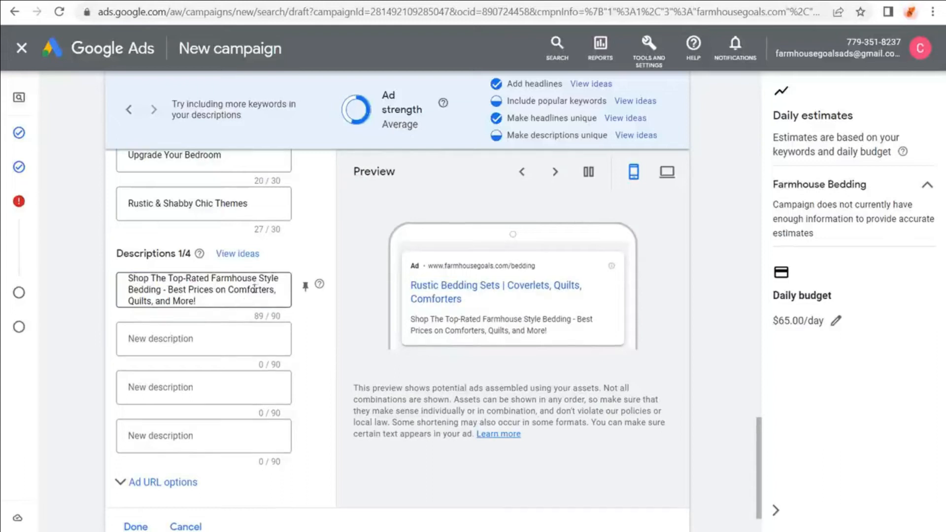
{"action": "left_click", "coordinate": [238, 329]}
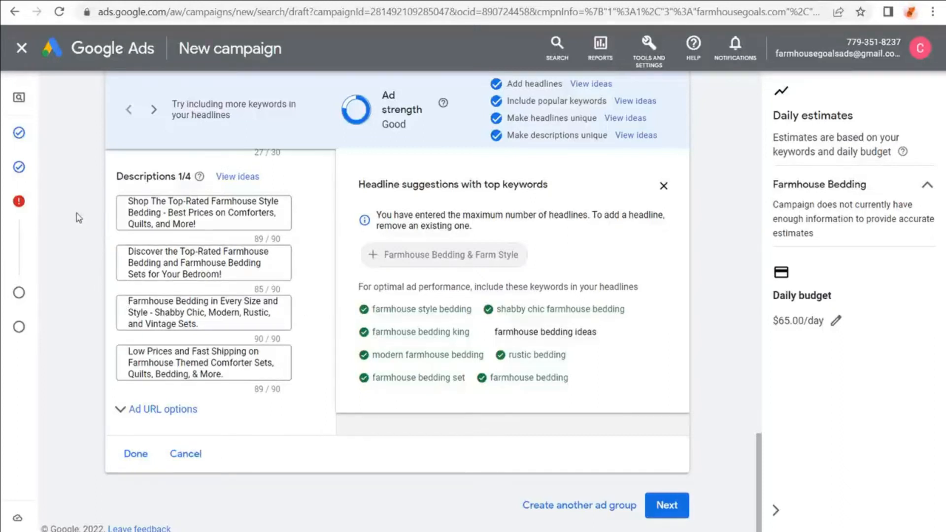
- Replace the headline Upgrade Your Bedroom with the suggested keyword phrase Farmhouse Bedding Ideas
{"action": "scroll", "coordinate": [81, 253], "scroll_direction": "up", "scroll_amount": 5}
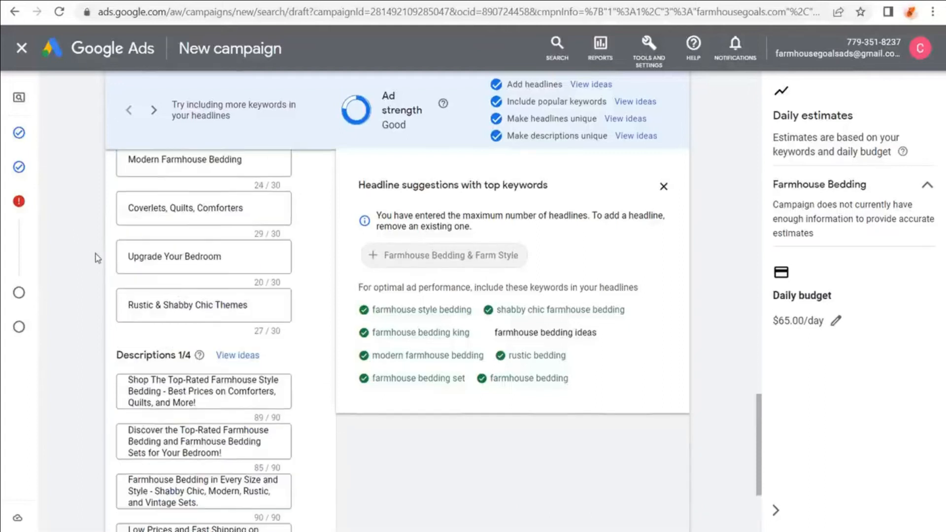
{"action": "scroll", "coordinate": [100, 254], "scroll_direction": "up", "scroll_amount": 2}
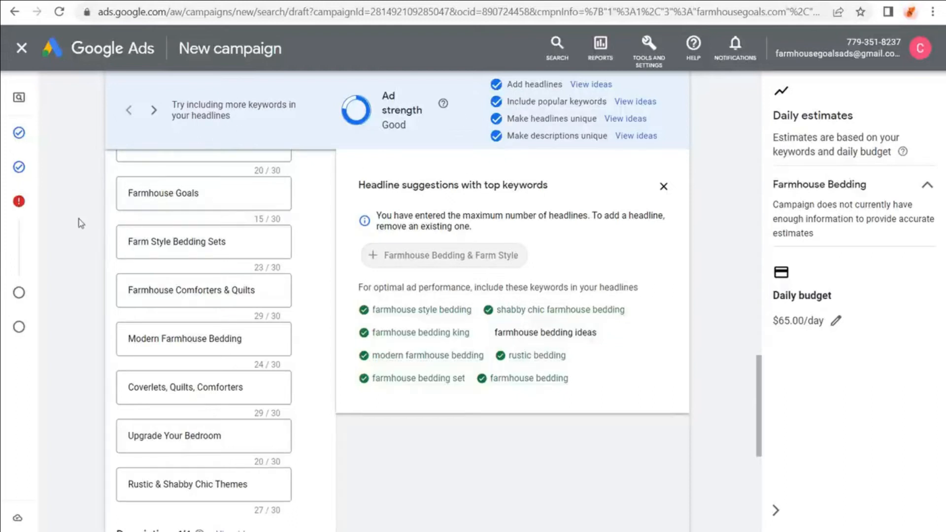
{"action": "scroll", "coordinate": [82, 212], "scroll_direction": "down", "scroll_amount": 2}
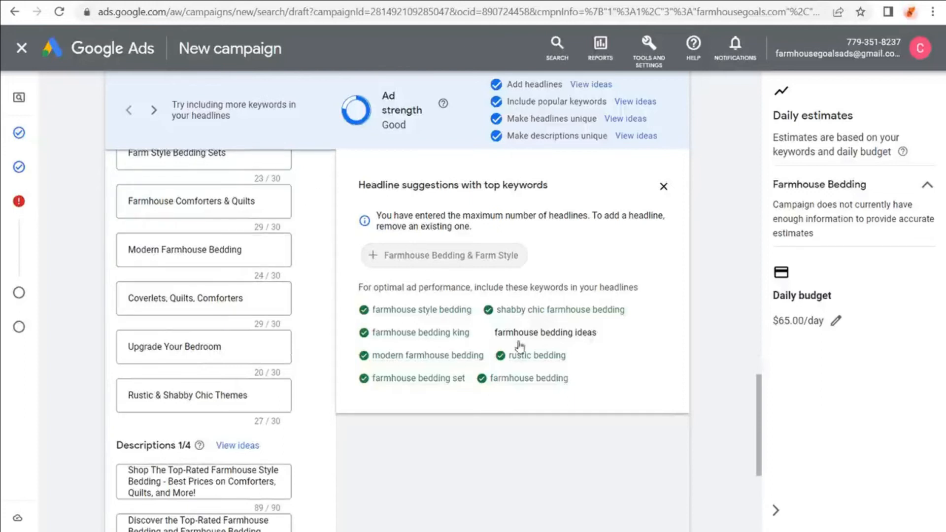
{"action": "left_click_drag", "start_coordinate": [238, 345], "coordinate": [100, 345]}
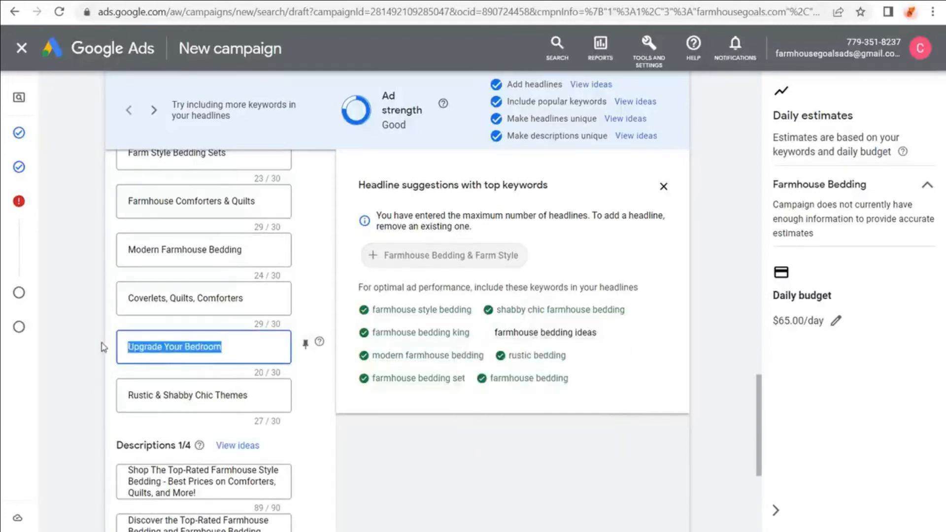
{"action": "type", "text": "Farmhouse Bedding Ideas"}
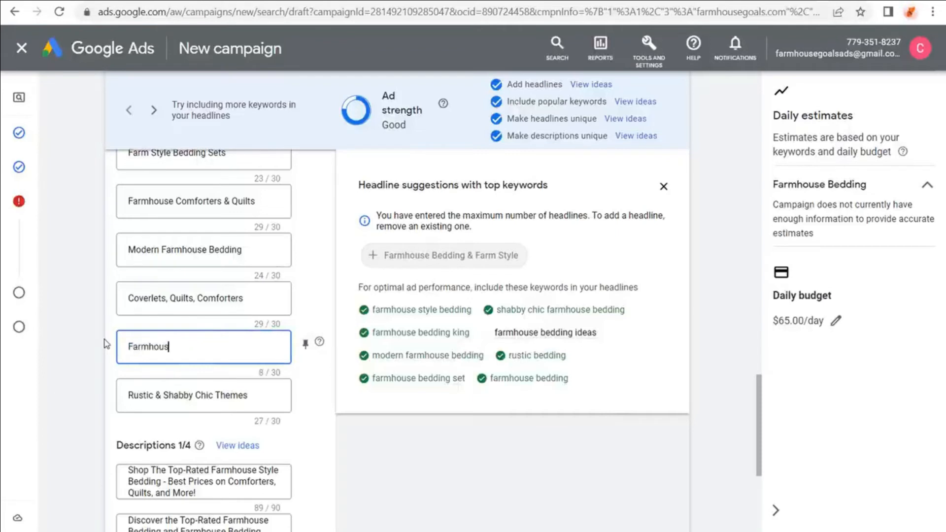
{"action": "left_click", "coordinate": [392, 138]}
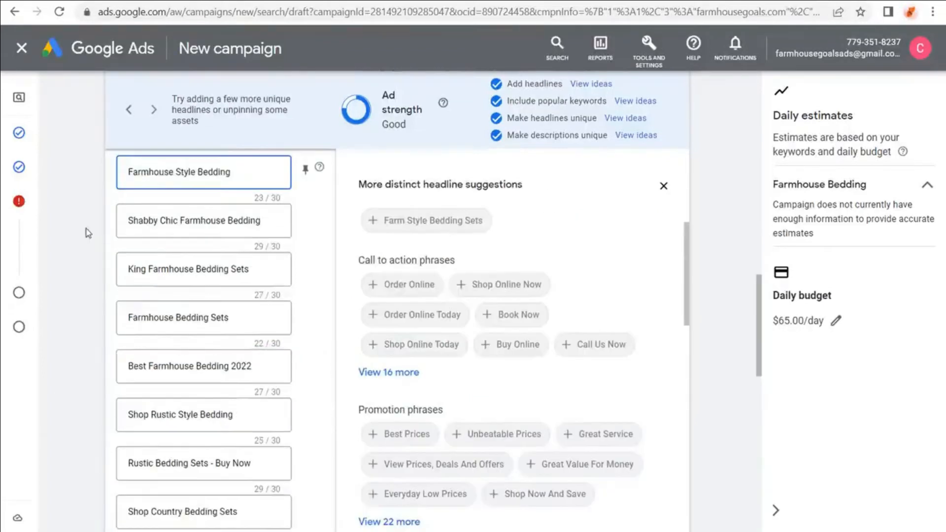
- Review the ad's headlines and descriptions, and examine the pin position options for the headline Farmhouse Style Bedding
{"action": "scroll", "coordinate": [88, 233], "scroll_direction": "up", "scroll_amount": 1}
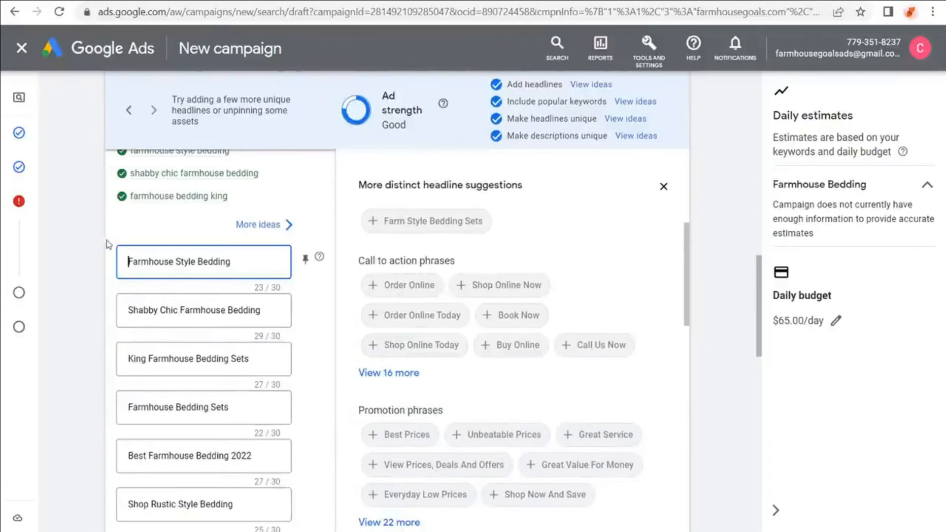
{"action": "scroll", "coordinate": [116, 268], "scroll_direction": "down", "scroll_amount": 6}
{"action": "scroll", "coordinate": [113, 266], "scroll_direction": "down", "scroll_amount": 3}
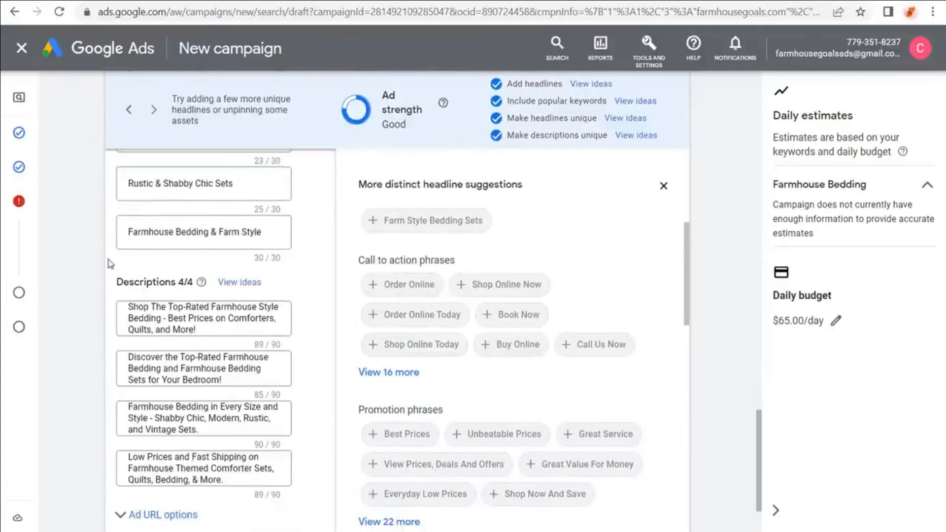
{"action": "scroll", "coordinate": [131, 254], "scroll_direction": "up", "scroll_amount": 3}
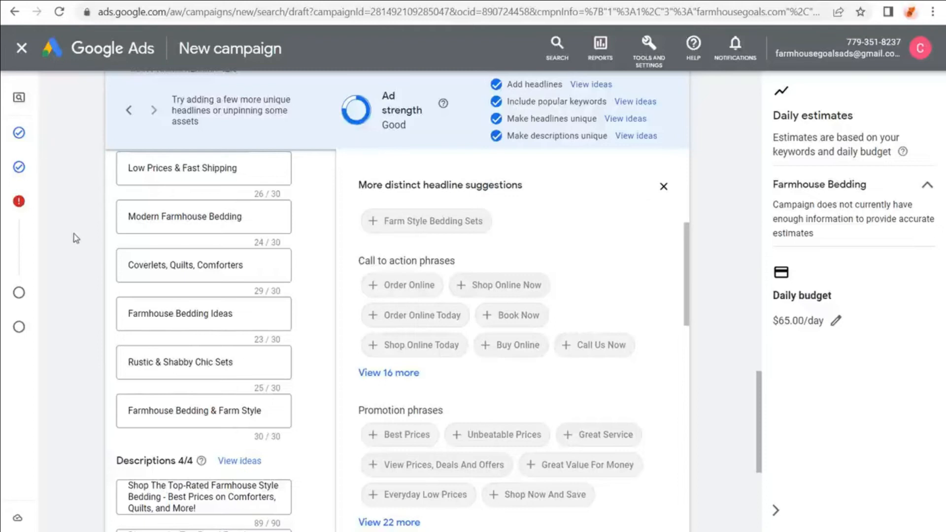
{"action": "scroll", "coordinate": [81, 236], "scroll_direction": "up", "scroll_amount": 2}
{"action": "scroll", "coordinate": [83, 237], "scroll_direction": "up", "scroll_amount": 8}
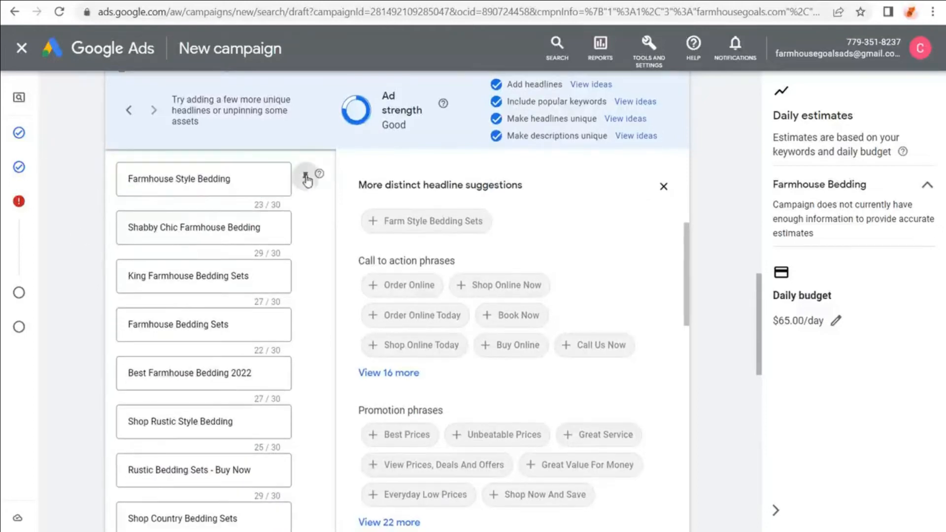
{"action": "left_click", "coordinate": [306, 176]}
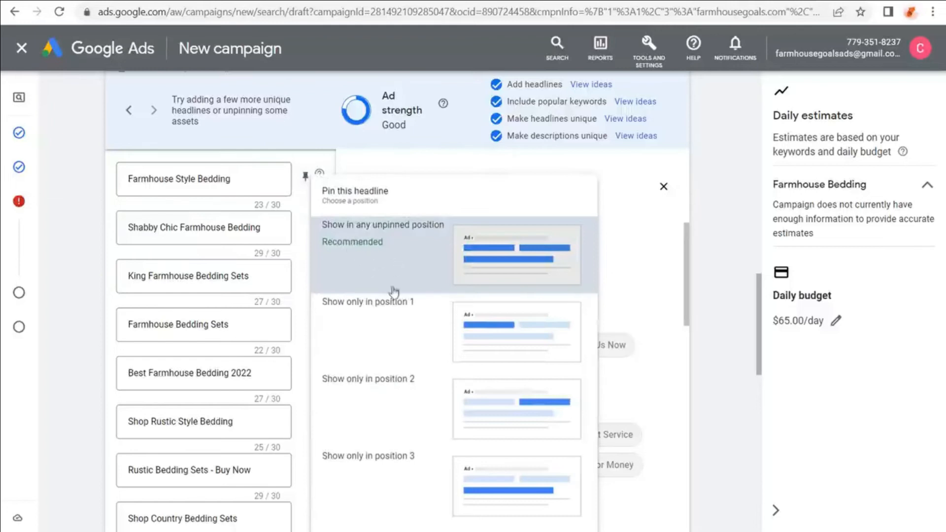
{"action": "left_click", "coordinate": [88, 183]}
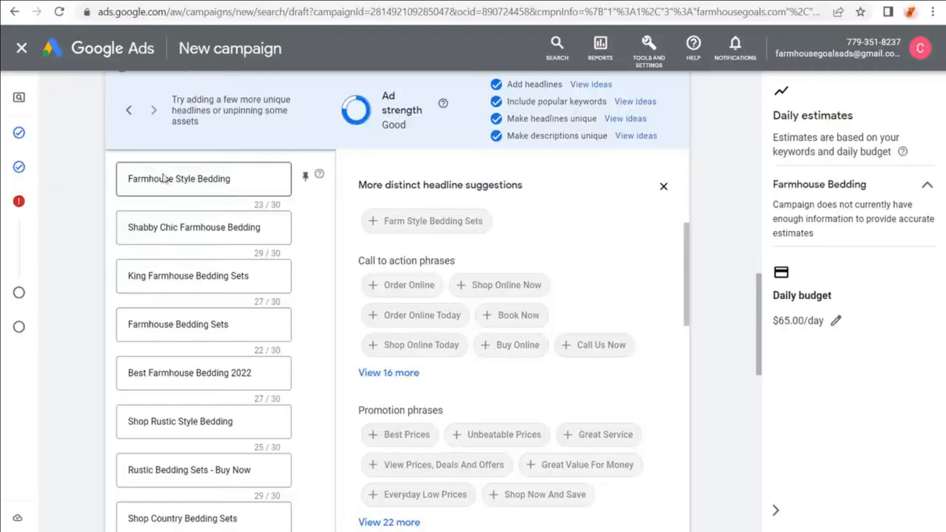
{"action": "scroll", "coordinate": [98, 209], "scroll_direction": "down", "scroll_amount": 7}
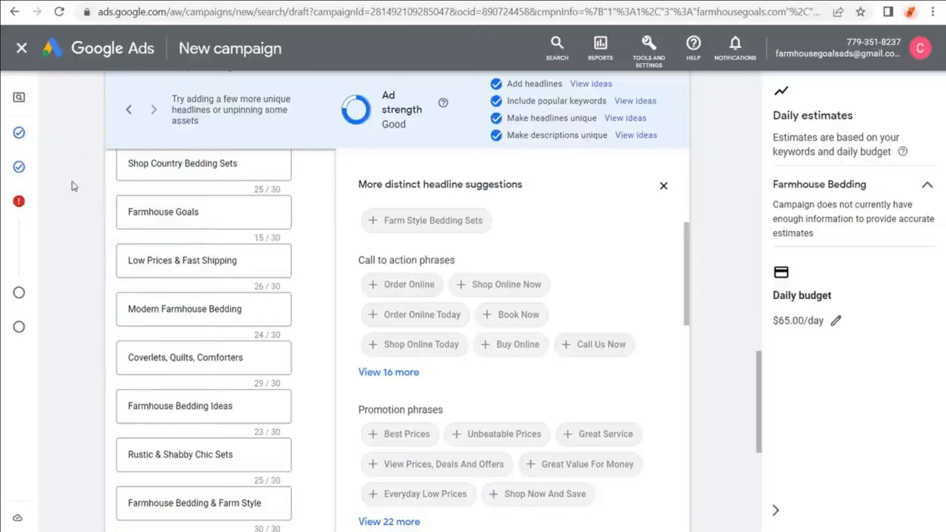
- Finish editing the farmhouse bedding ad, keeping its headlines and four descriptions
{"action": "scroll", "coordinate": [66, 187], "scroll_direction": "down", "scroll_amount": 5}
{"action": "scroll", "coordinate": [66, 186], "scroll_direction": "down", "scroll_amount": 2}
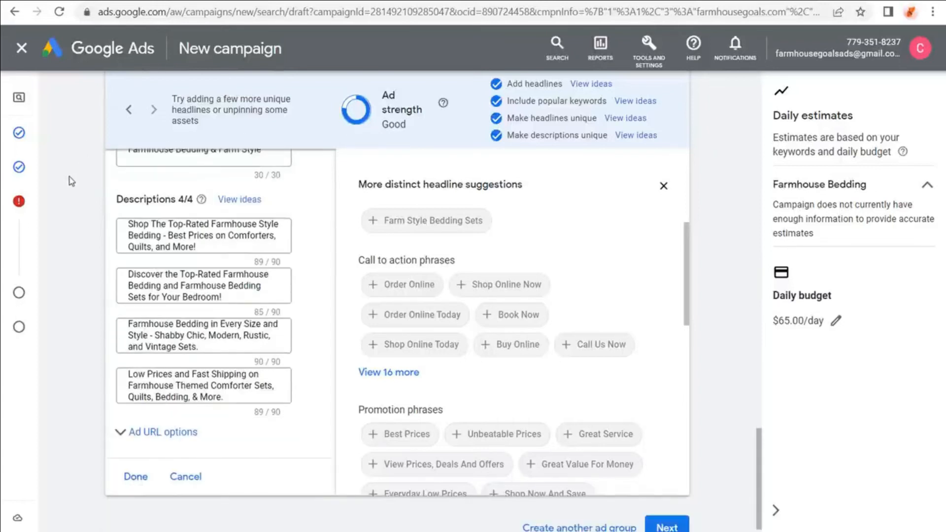
{"action": "left_click", "coordinate": [143, 454]}
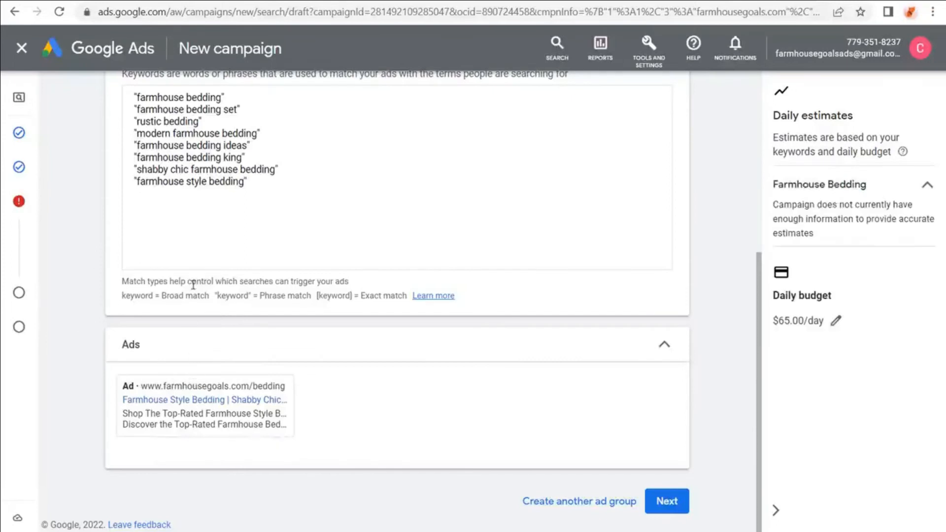
- Review the Farmhouse Bedding ad group's keywords and ad, and continue to the campaign's extensions
{"action": "scroll", "coordinate": [84, 219], "scroll_direction": "up", "scroll_amount": 6}
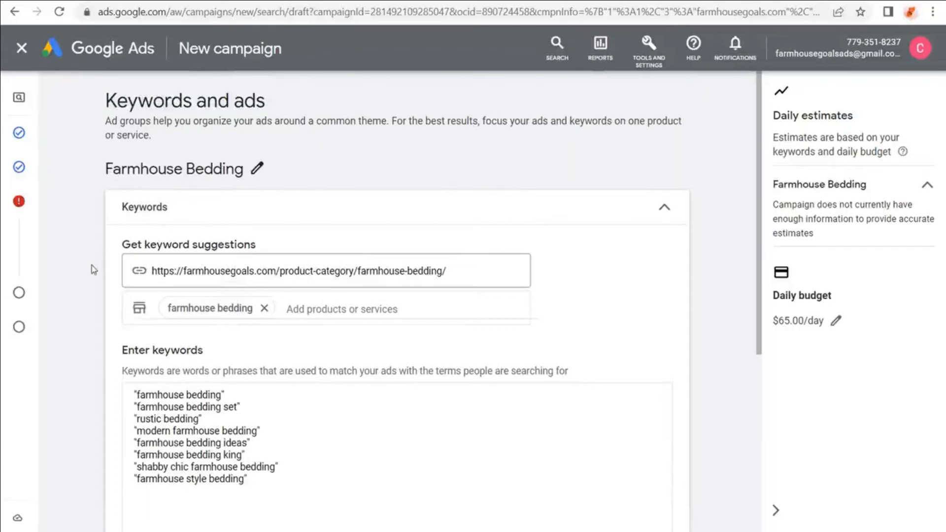
{"action": "scroll", "coordinate": [103, 305], "scroll_direction": "down", "scroll_amount": 6}
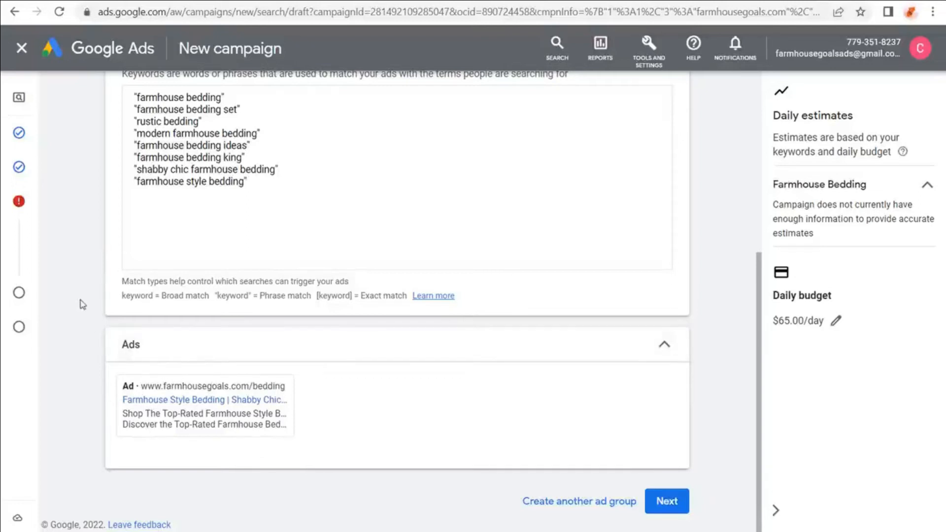
{"action": "mouse_move", "coordinate": [140, 400]}
{"action": "mouse_move", "coordinate": [164, 383]}
{"action": "left_click", "coordinate": [665, 500]}
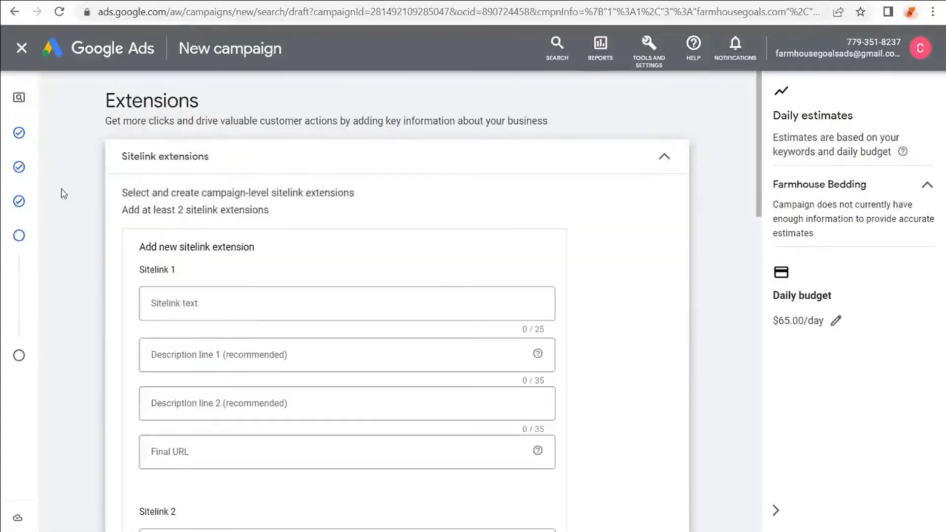
- Check the sitelinks in the Google results for farmhouse bedding, and set Sitelink 1's text to "Farmhouse Comforter Sets"
{"action": "scroll", "coordinate": [64, 181], "scroll_direction": "down", "scroll_amount": 1}
{"action": "scroll", "coordinate": [66, 176], "scroll_direction": "up", "scroll_amount": 1}
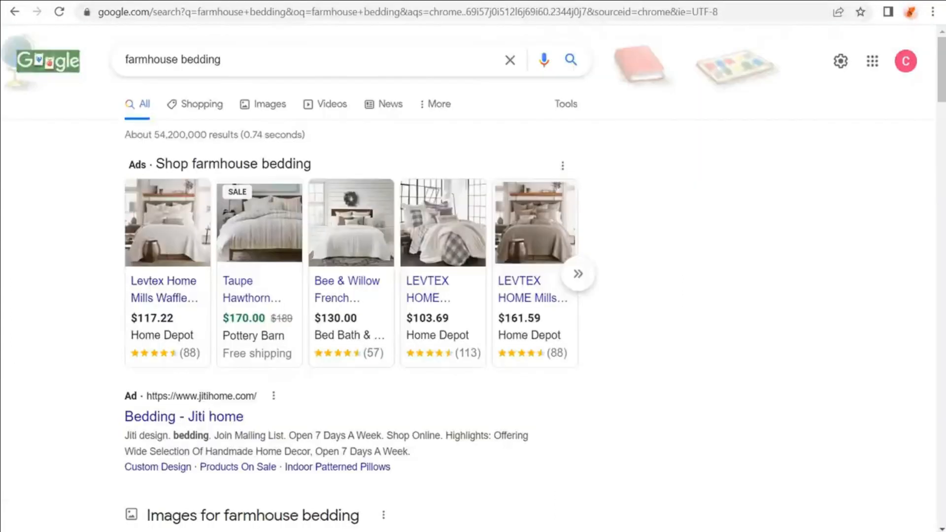
{"action": "scroll", "coordinate": [9, 299], "scroll_direction": "down", "scroll_amount": 1}
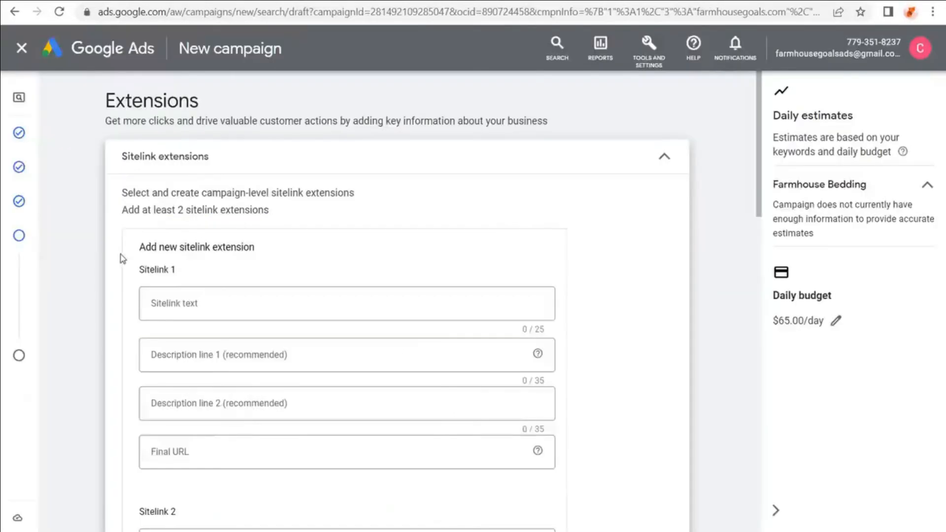
{"action": "left_click", "coordinate": [215, 298]}
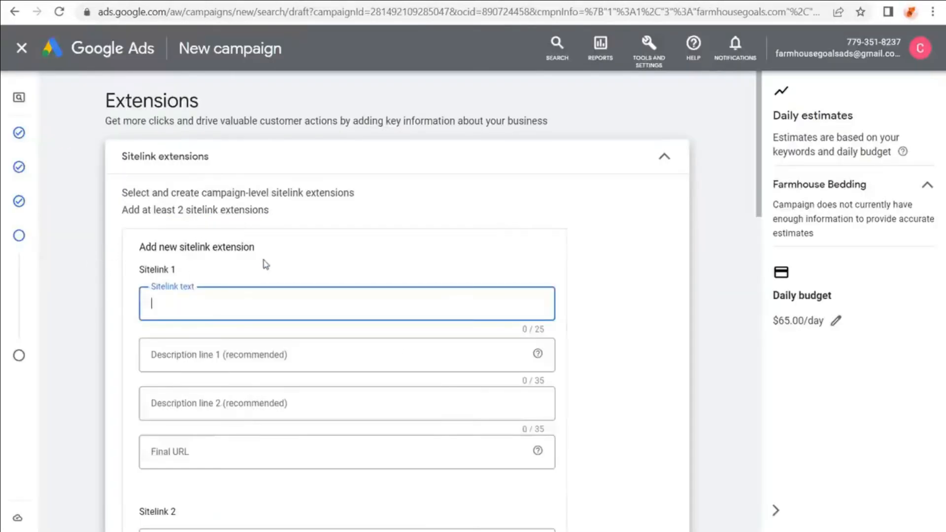
{"action": "type", "text": "Farmhouse C"}
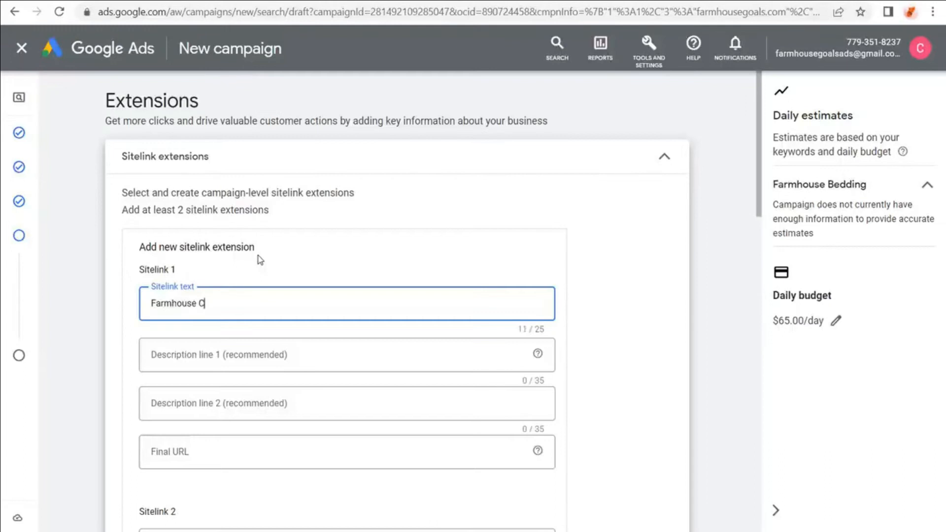
{"action": "type", "text": "omforter Sets"}
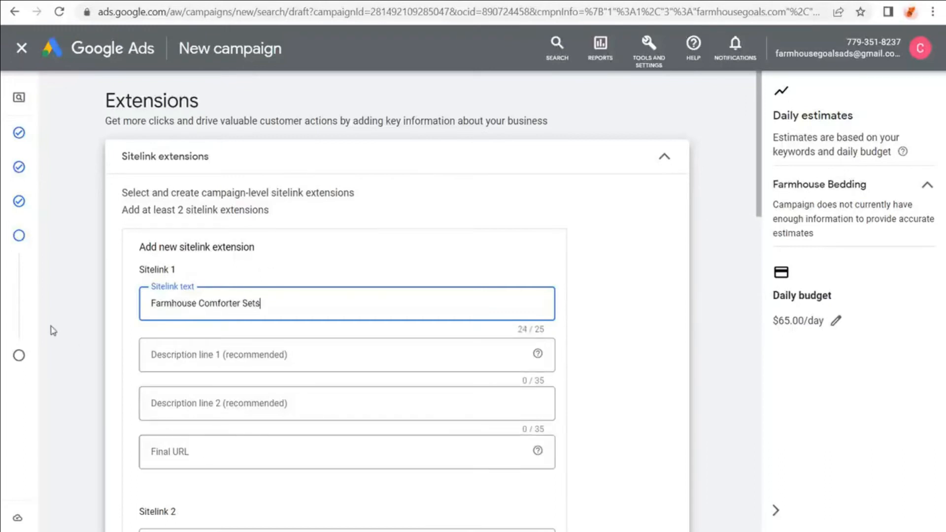
- Set Sitelink 2's text to "Farmhouse Quilts" and compare with the sitelinks under the Jiti home search ad
{"action": "scroll", "coordinate": [75, 310], "scroll_direction": "down", "scroll_amount": 4}
{"action": "left_click", "coordinate": [168, 368]}
{"action": "type", "text": "Farmhouse Quilts"}
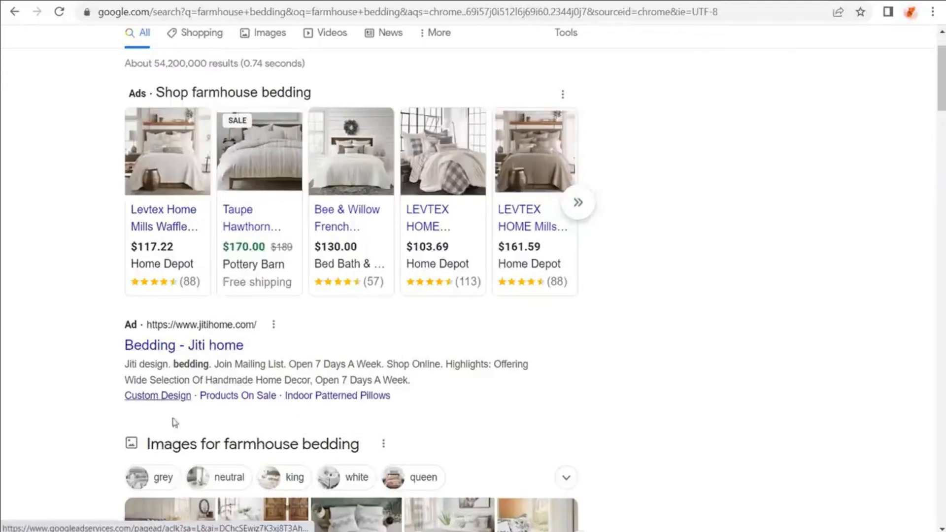
{"action": "right_click", "coordinate": [327, 397]}
{"action": "left_click", "coordinate": [279, 368]}
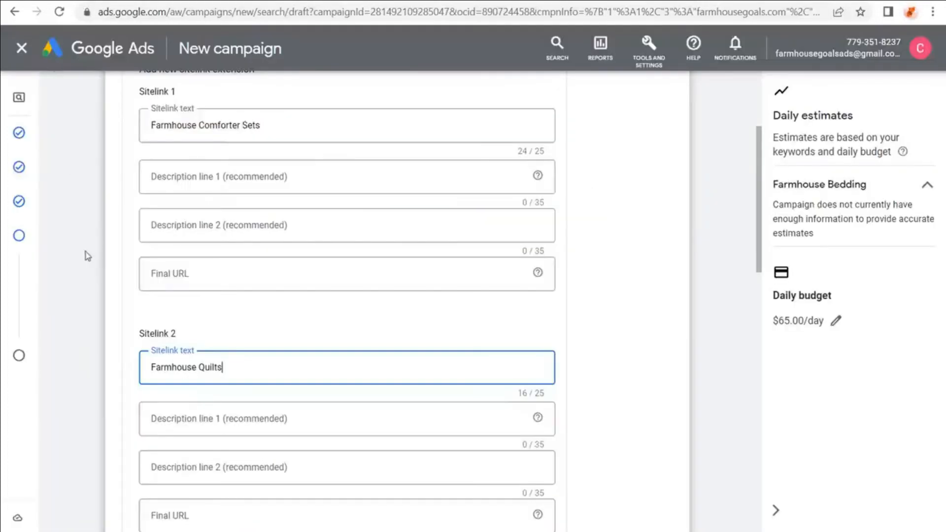
- Set Sitelink 3's text to "Farmhouse Crib Bedding"
{"action": "scroll", "coordinate": [82, 252], "scroll_direction": "down", "scroll_amount": 4}
{"action": "left_click", "coordinate": [222, 432]}
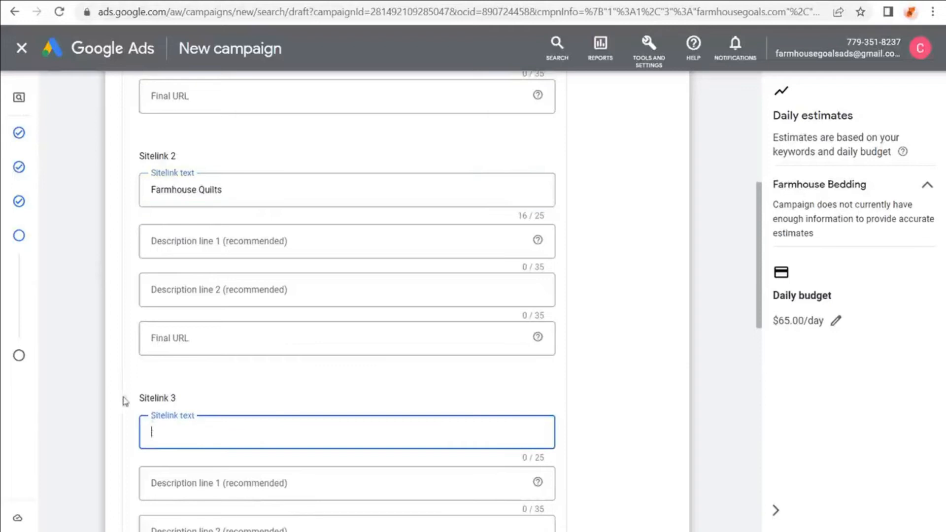
{"action": "type", "text": "Farmhouse Crib Bedding"}
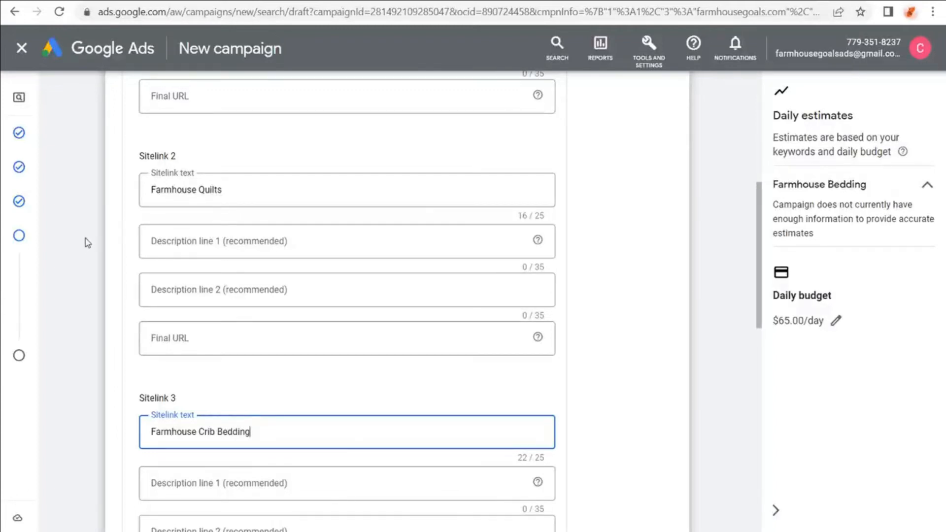
- Change Sitelink 1's text to "Farmhouse Furniture" and Sitelink 2's text to "Farmhouse Area Rugs"
{"action": "scroll", "coordinate": [88, 243], "scroll_direction": "up", "scroll_amount": 5}
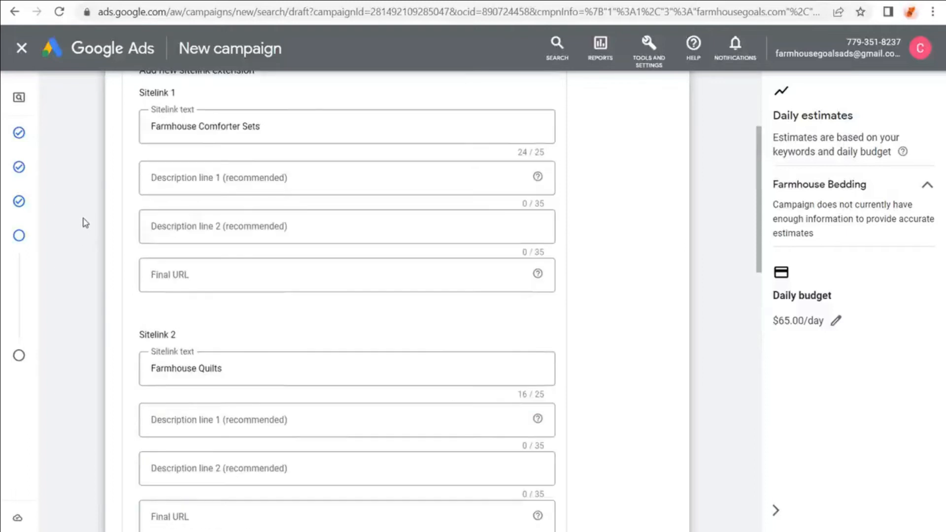
{"action": "left_click_drag", "start_coordinate": [286, 216], "coordinate": [200, 219]}
{"action": "type", "text": "Furniture"}
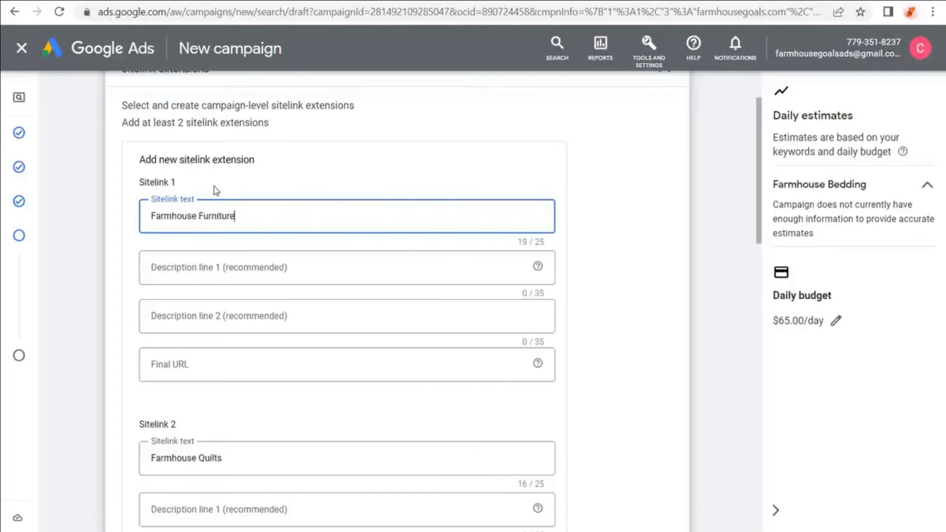
{"action": "scroll", "coordinate": [240, 393], "scroll_direction": "down", "scroll_amount": 2}
{"action": "left_click_drag", "start_coordinate": [224, 371], "coordinate": [203, 367]}
{"action": "type", "text": "Area Ruh"}
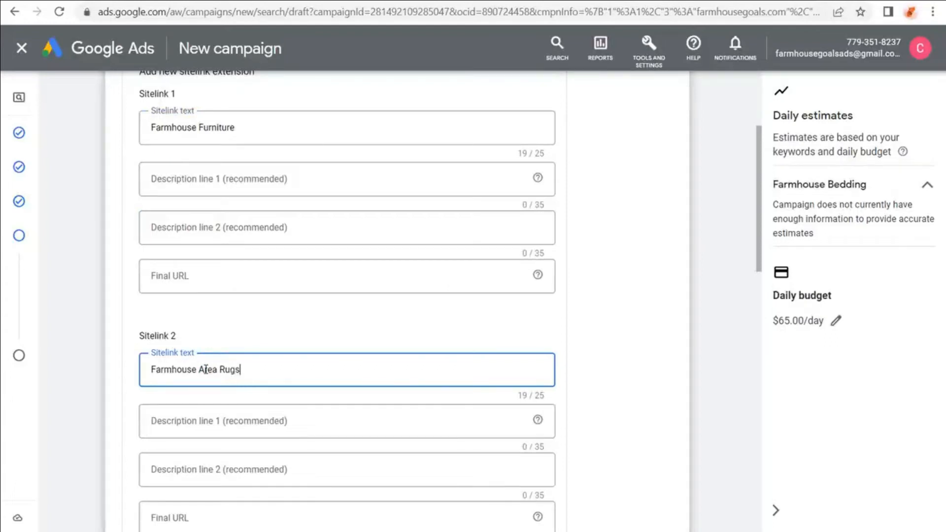
{"action": "scroll", "coordinate": [183, 191], "scroll_direction": "up", "scroll_amount": 2}
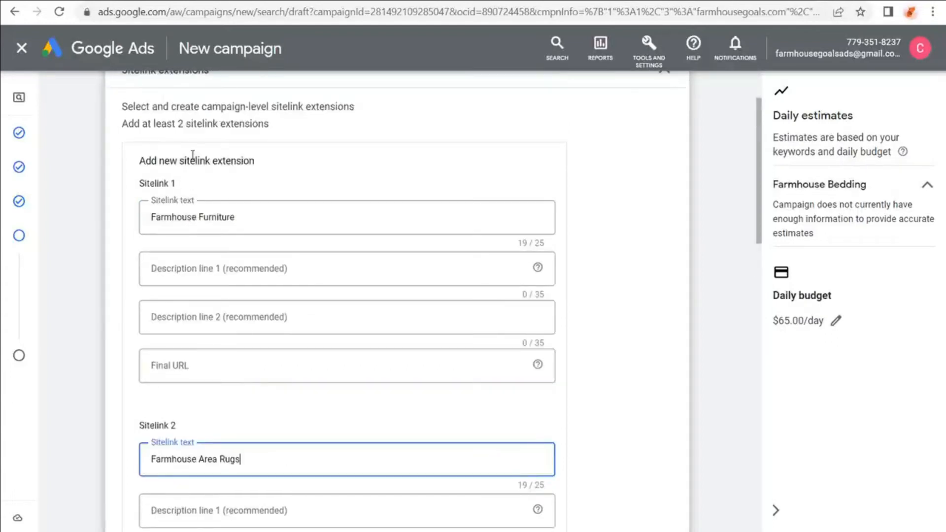
{"action": "left_click_drag", "start_coordinate": [126, 124], "coordinate": [289, 127]}
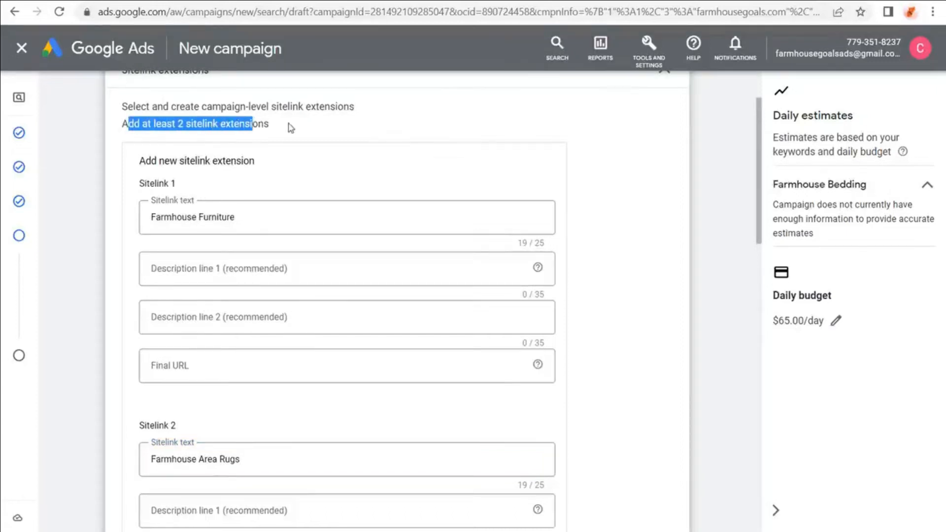
{"action": "left_click", "coordinate": [289, 125]}
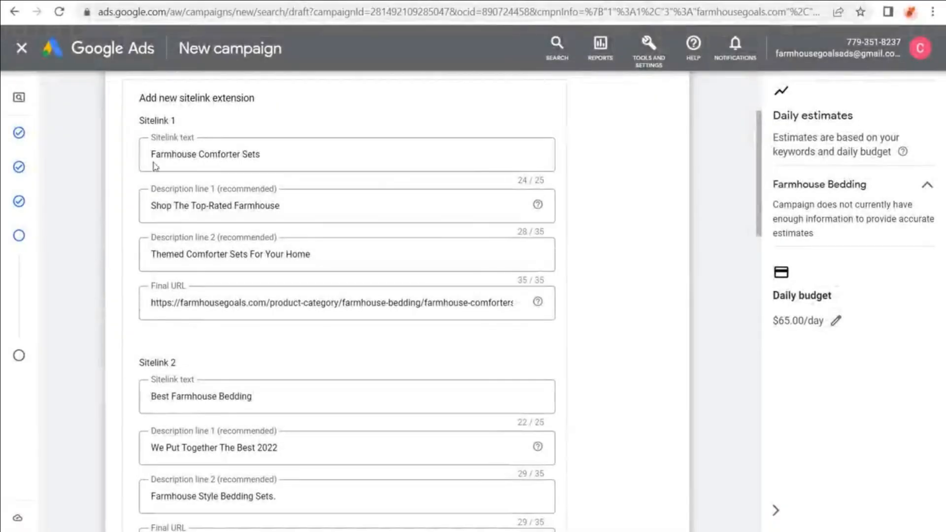
- Review the sitelink text, description lines and final URLs of the five completed sitelinks
{"action": "left_click", "coordinate": [161, 156]}
{"action": "left_click_drag", "start_coordinate": [151, 206], "coordinate": [278, 207]}
{"action": "left_click_drag", "start_coordinate": [175, 255], "coordinate": [291, 255]}
{"action": "left_click_drag", "start_coordinate": [213, 303], "coordinate": [559, 305]}
{"action": "left_click", "coordinate": [469, 304]}
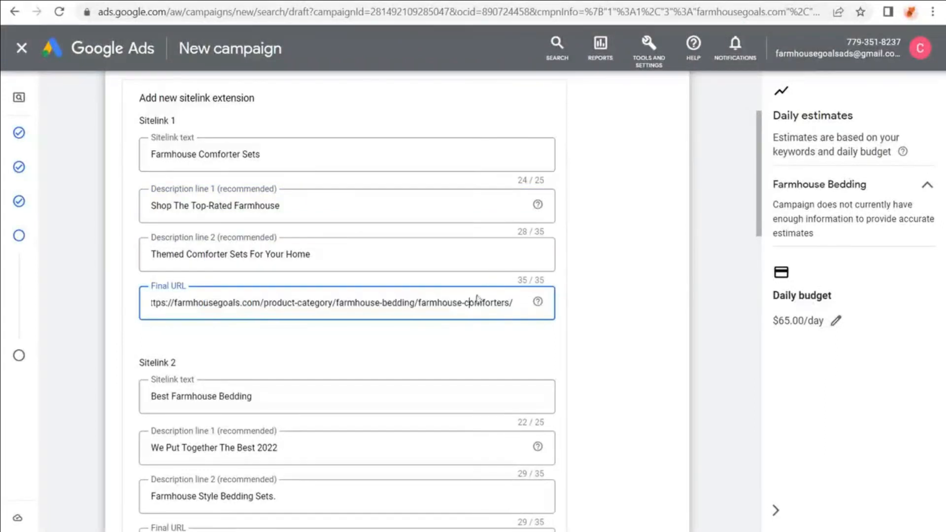
{"action": "scroll", "coordinate": [121, 293], "scroll_direction": "down", "scroll_amount": 3}
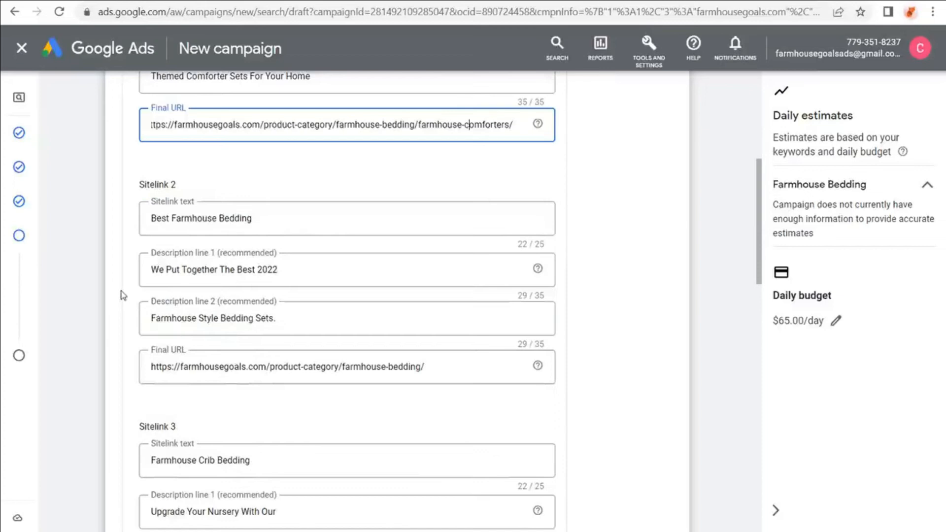
{"action": "left_click_drag", "start_coordinate": [429, 367], "coordinate": [138, 377]}
{"action": "left_click", "coordinate": [120, 321]}
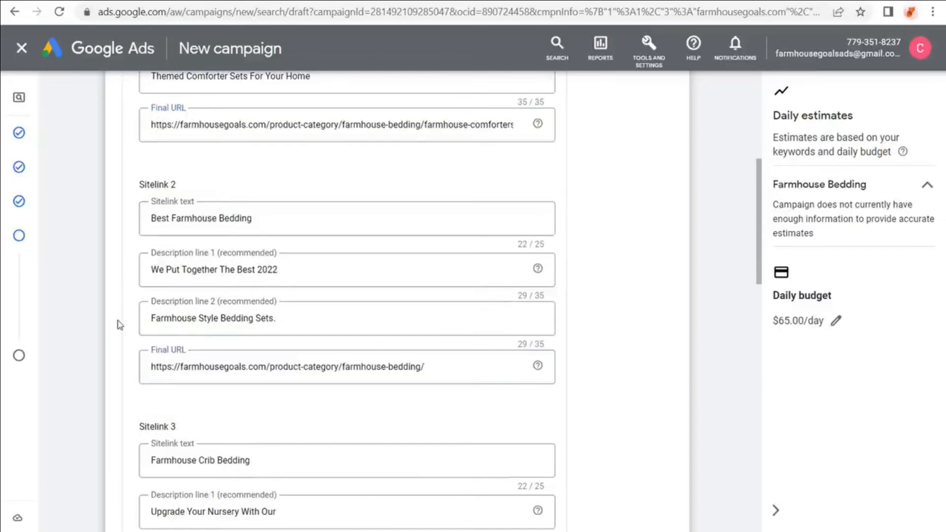
{"action": "left_click", "coordinate": [163, 272]}
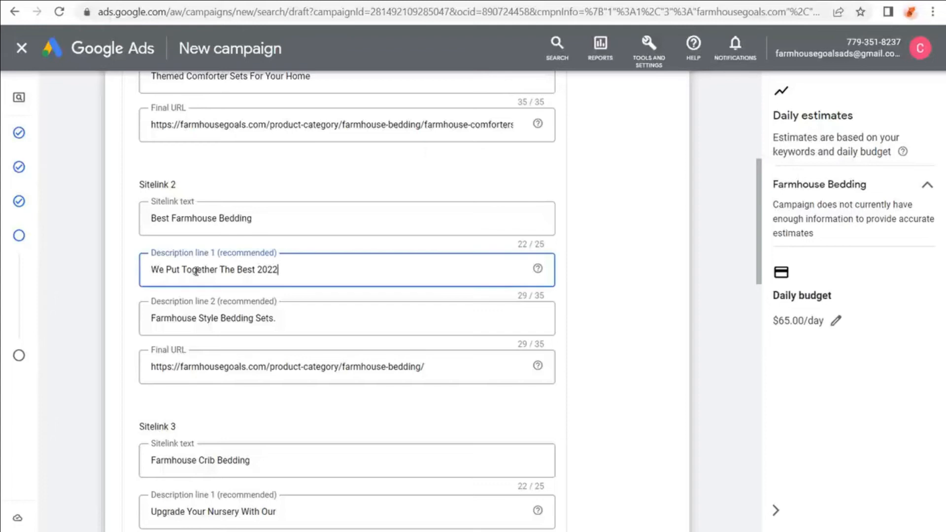
{"action": "scroll", "coordinate": [111, 279], "scroll_direction": "down", "scroll_amount": 3}
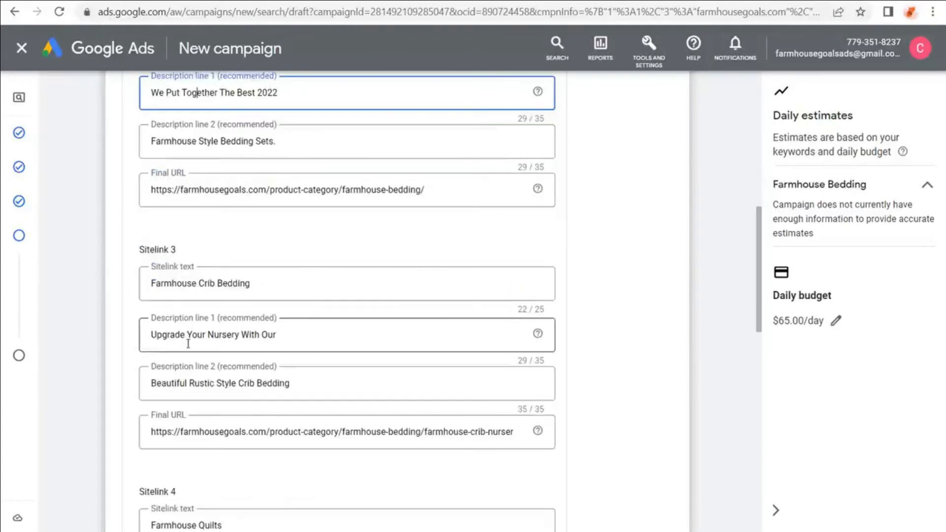
{"action": "left_click_drag", "start_coordinate": [459, 432], "coordinate": [626, 437]}
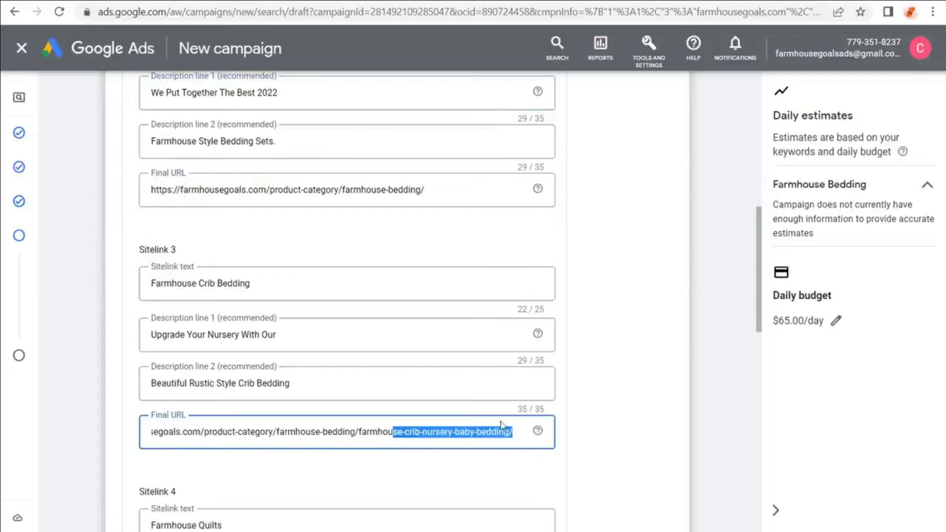
{"action": "left_click", "coordinate": [484, 433]}
{"action": "scroll", "coordinate": [99, 326], "scroll_direction": "down", "scroll_amount": 6}
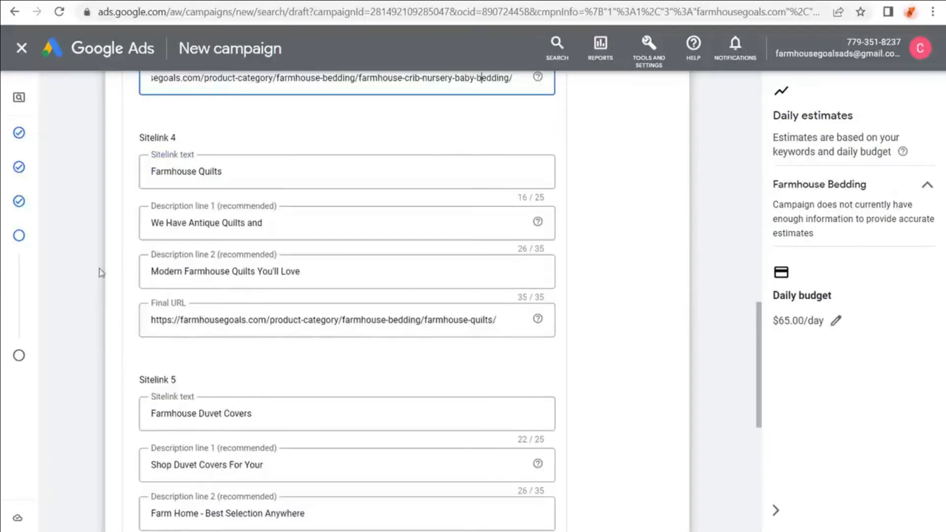
{"action": "scroll", "coordinate": [99, 313], "scroll_direction": "down", "scroll_amount": 3}
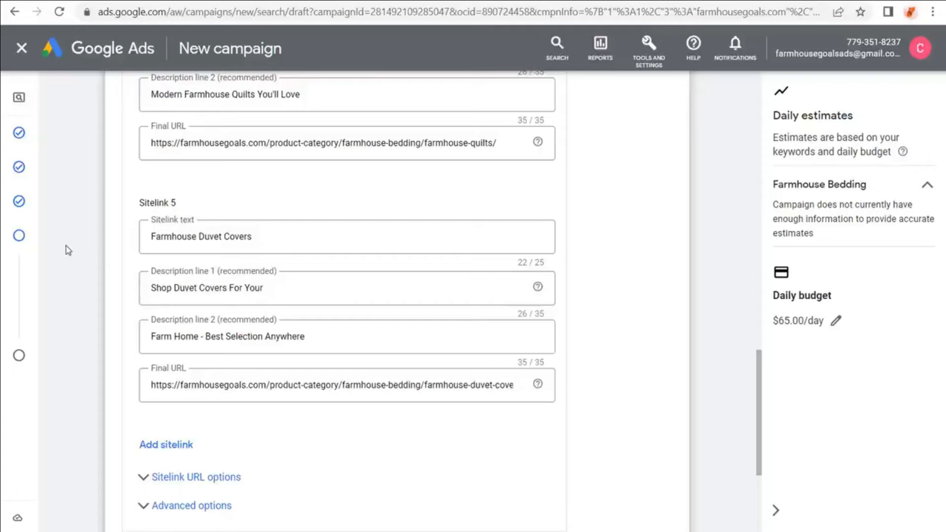
- Save the five new sitelink extensions and check them in the campaign's sitelink selection
{"action": "scroll", "coordinate": [67, 250], "scroll_direction": "down", "scroll_amount": 3}
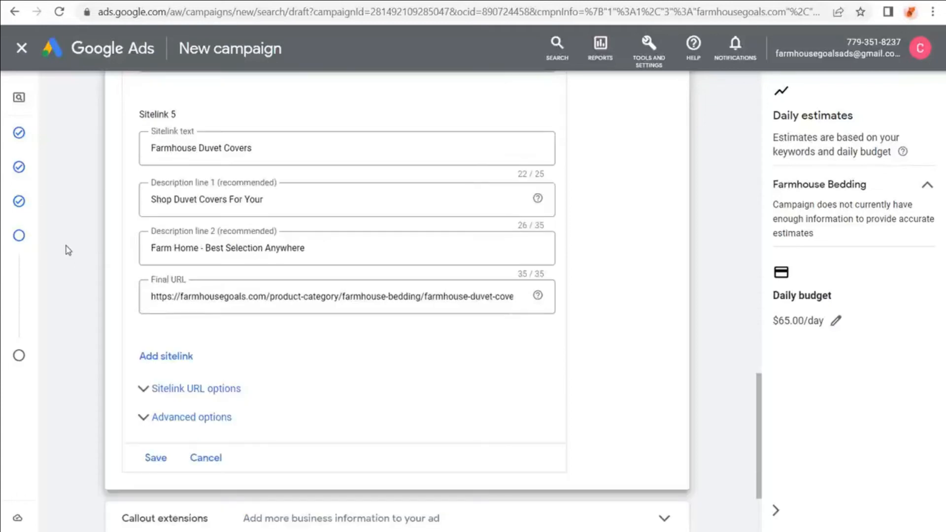
{"action": "left_click", "coordinate": [158, 370]}
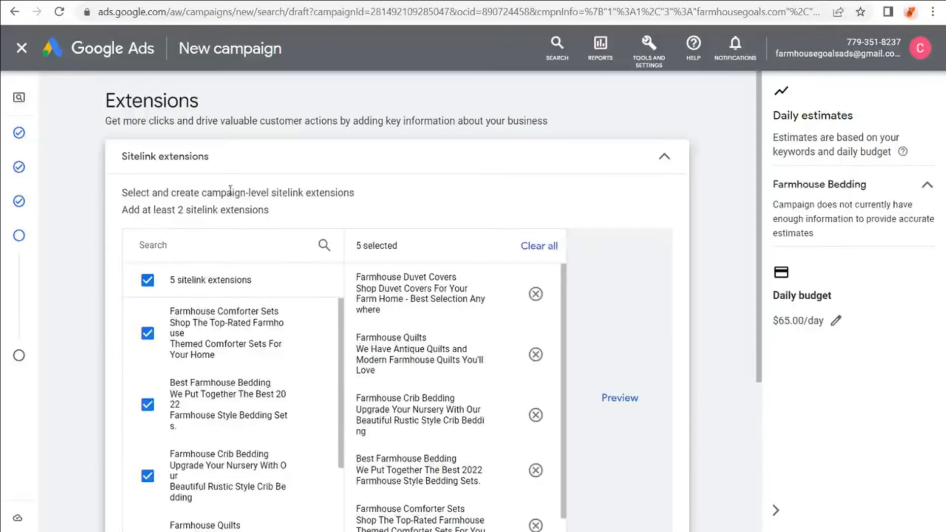
{"action": "scroll", "coordinate": [96, 163], "scroll_direction": "down", "scroll_amount": 2}
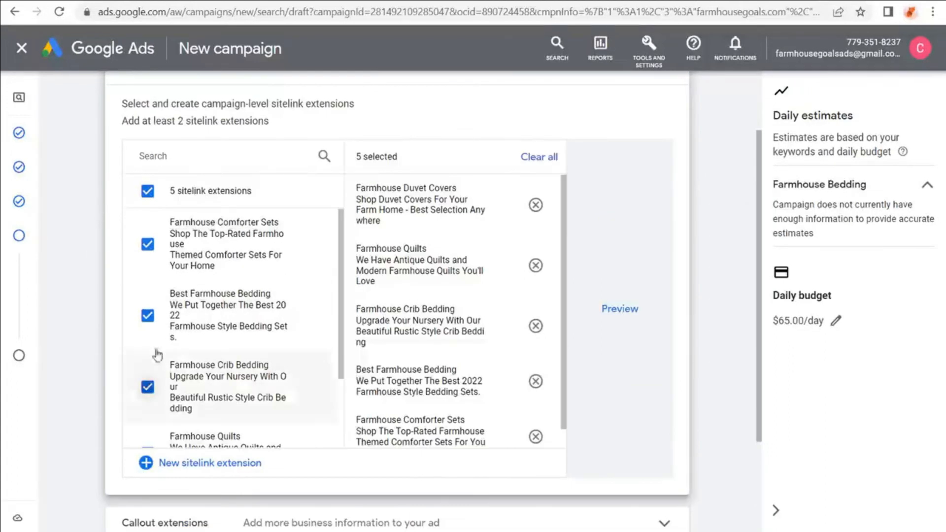
{"action": "left_click", "coordinate": [144, 462]}
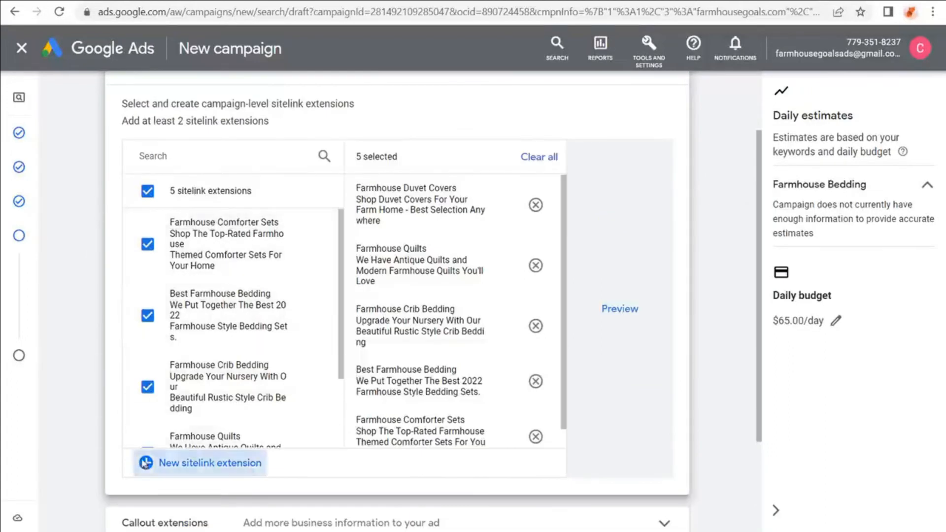
{"action": "left_click", "coordinate": [179, 237]}
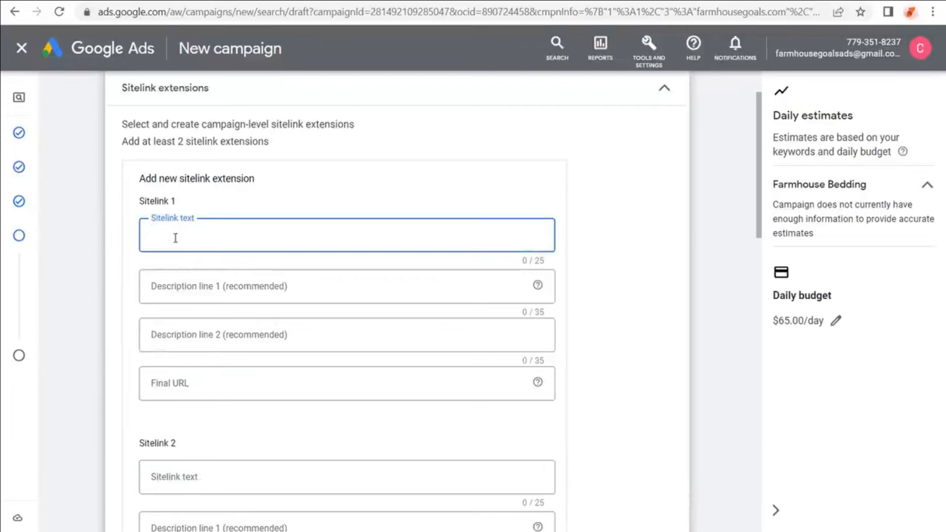
{"action": "scroll", "coordinate": [274, 192], "scroll_direction": "down", "scroll_amount": 2}
{"action": "left_click", "coordinate": [253, 386]}
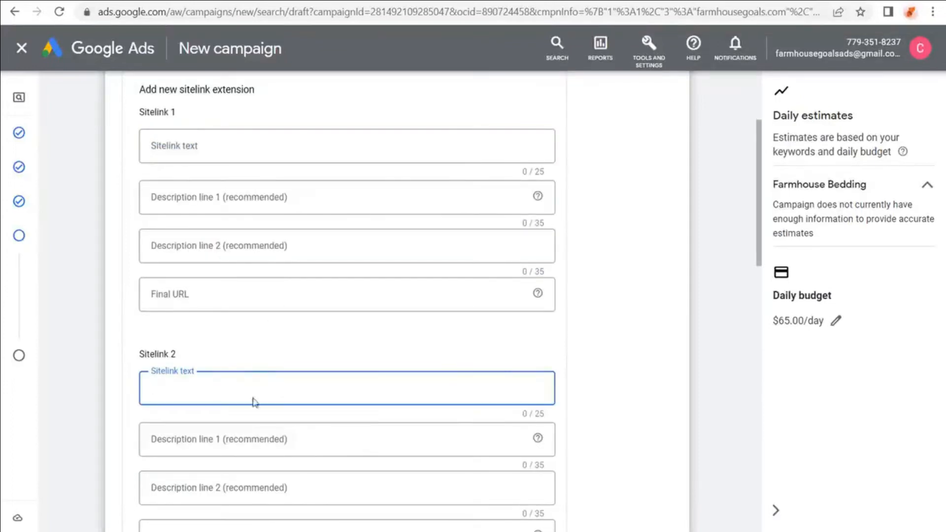
{"action": "scroll", "coordinate": [253, 402], "scroll_direction": "down", "scroll_amount": 5}
{"action": "left_click", "coordinate": [261, 363]}
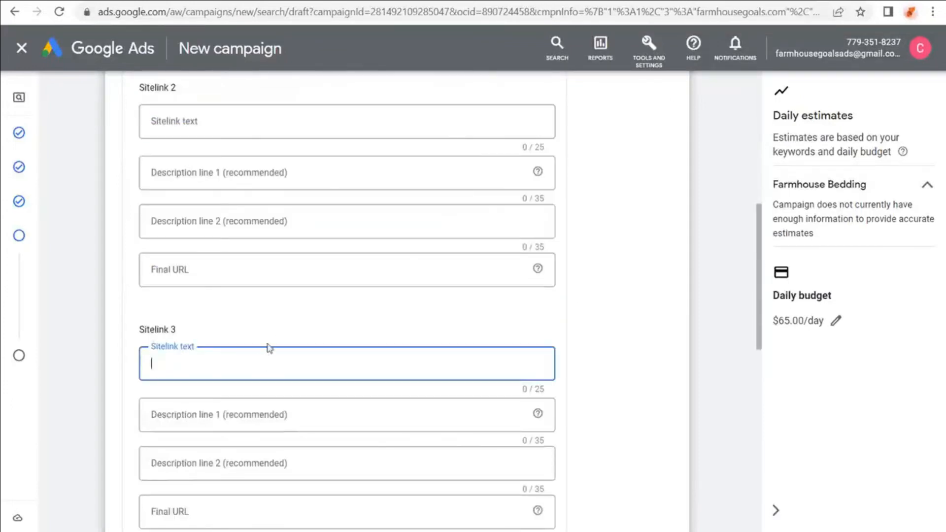
{"action": "scroll", "coordinate": [126, 327], "scroll_direction": "down", "scroll_amount": 10}
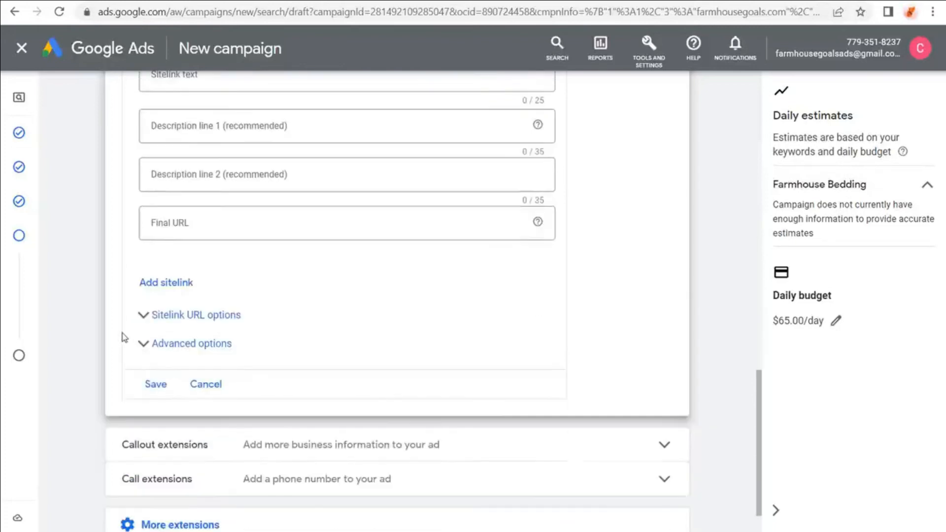
{"action": "left_click", "coordinate": [203, 387]}
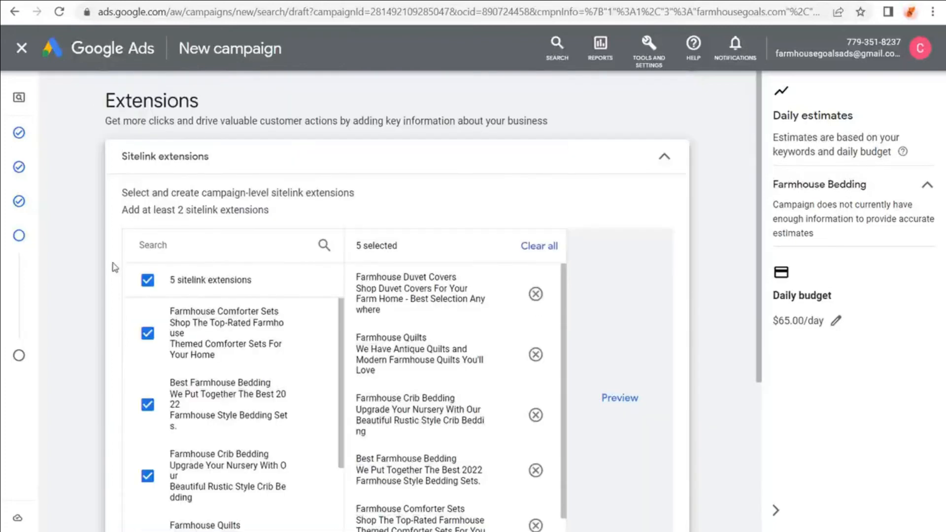
{"action": "scroll", "coordinate": [115, 267], "scroll_direction": "down", "scroll_amount": 2}
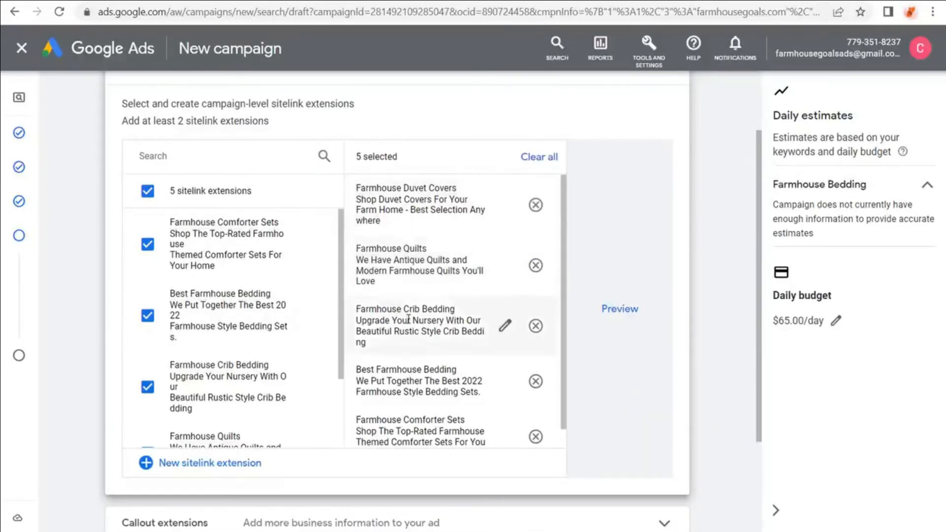
{"action": "left_click_drag", "start_coordinate": [148, 103], "coordinate": [278, 105]}
{"action": "left_click", "coordinate": [390, 107]}
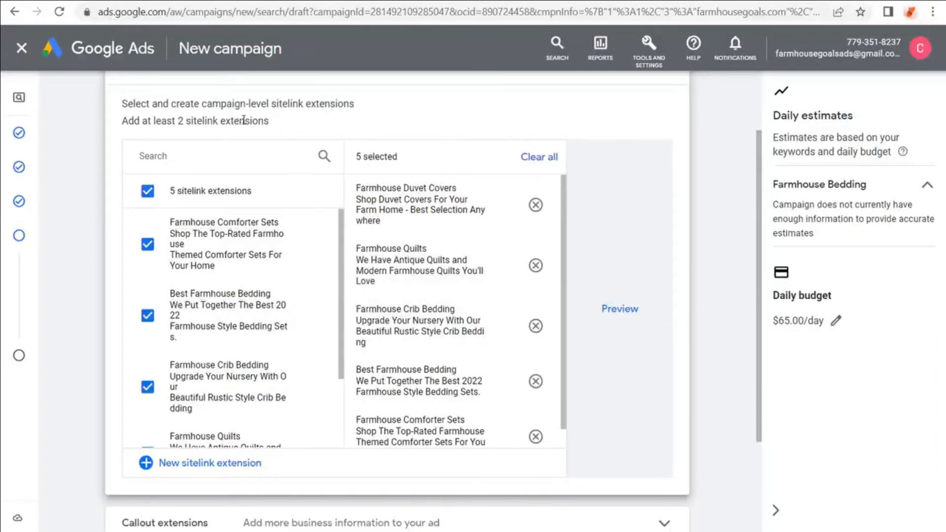
- Show the additional extension types and open the form for new campaign-level callout extensions
{"action": "scroll", "coordinate": [78, 173], "scroll_direction": "down", "scroll_amount": 3}
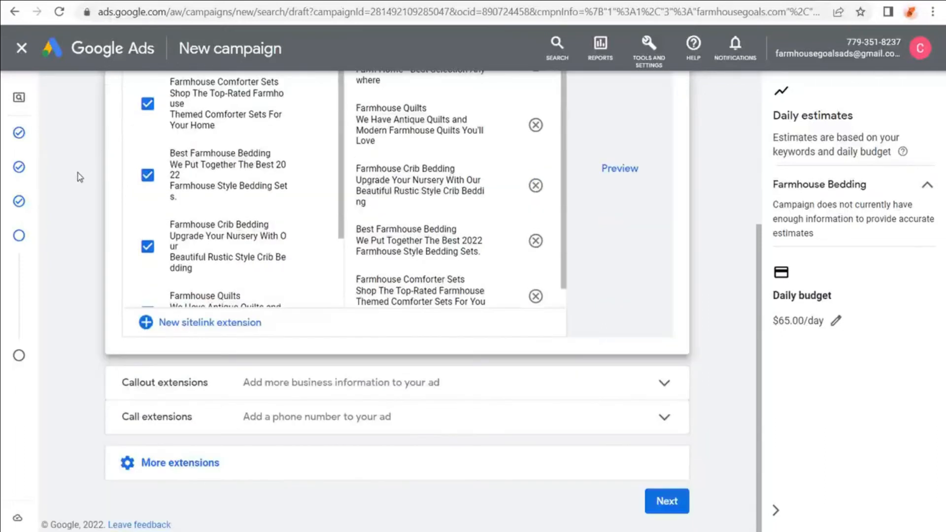
{"action": "left_click", "coordinate": [159, 463]}
{"action": "scroll", "coordinate": [74, 394], "scroll_direction": "down", "scroll_amount": 4}
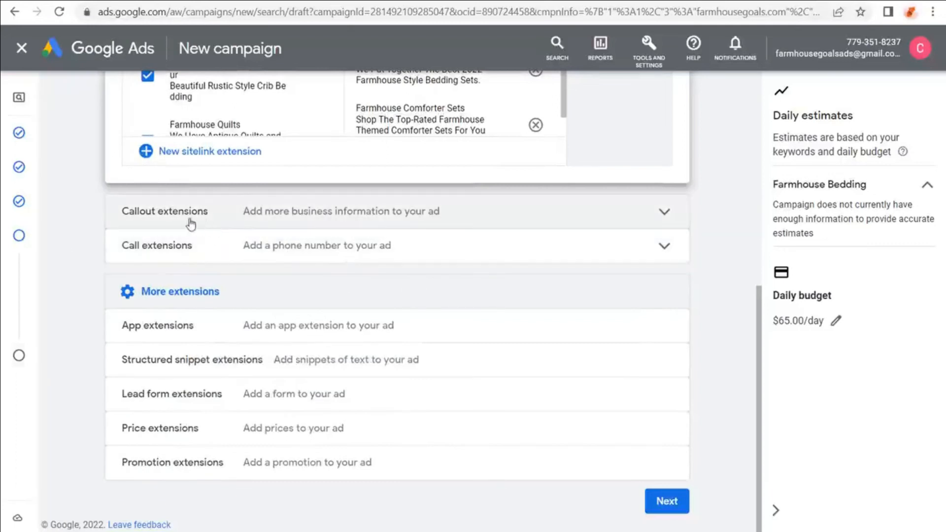
{"action": "left_click", "coordinate": [303, 213]}
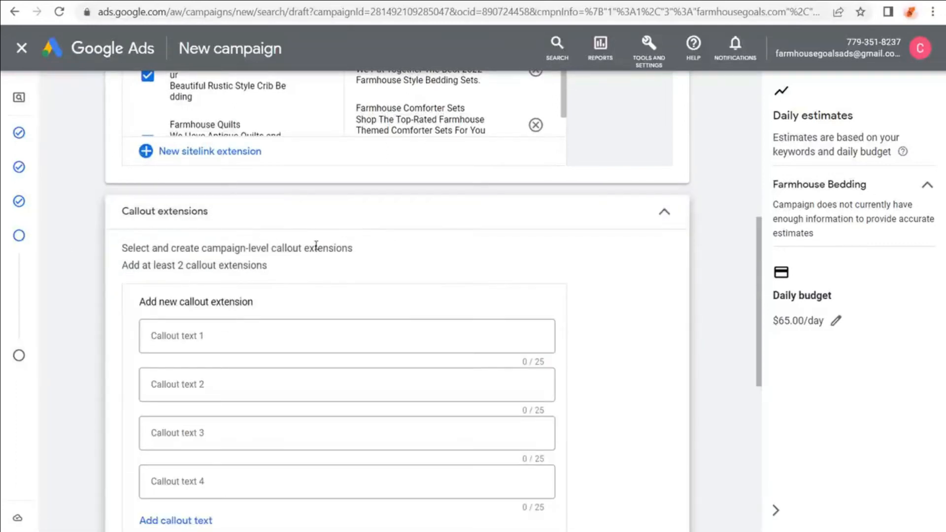
{"action": "scroll", "coordinate": [377, 257], "scroll_direction": "down", "scroll_amount": 2}
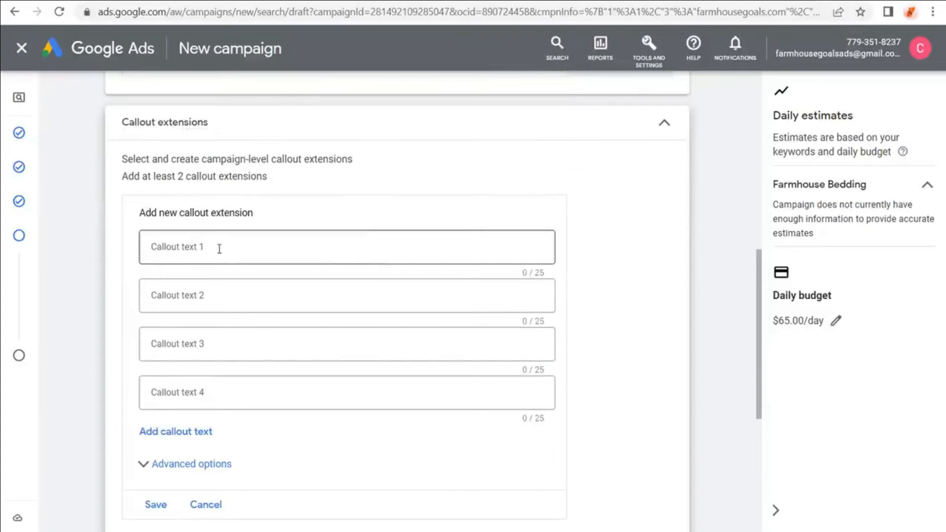
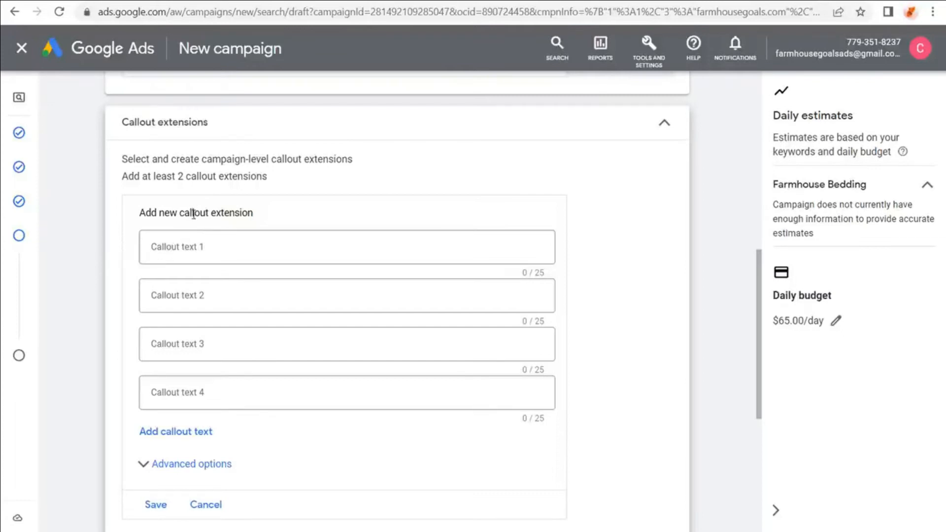
- Create and save four callout extensions: "Fast & Free Shipping", "No Hassle Returns", "Top-Rated Products" and "Shop Now & Save"
{"action": "left_click", "coordinate": [201, 247]}
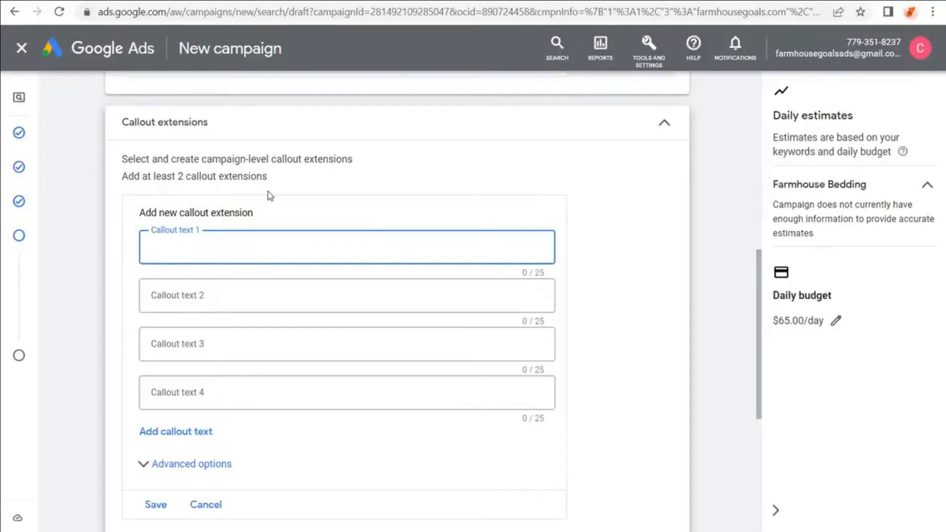
{"action": "type", "text": "Fast & Free Shipping"}
{"action": "key", "text": "Tab"}
{"action": "type", "text": "No Hassle Returns"}
{"action": "key", "text": "Tab"}
{"action": "type", "text": "Top-Rated P"}
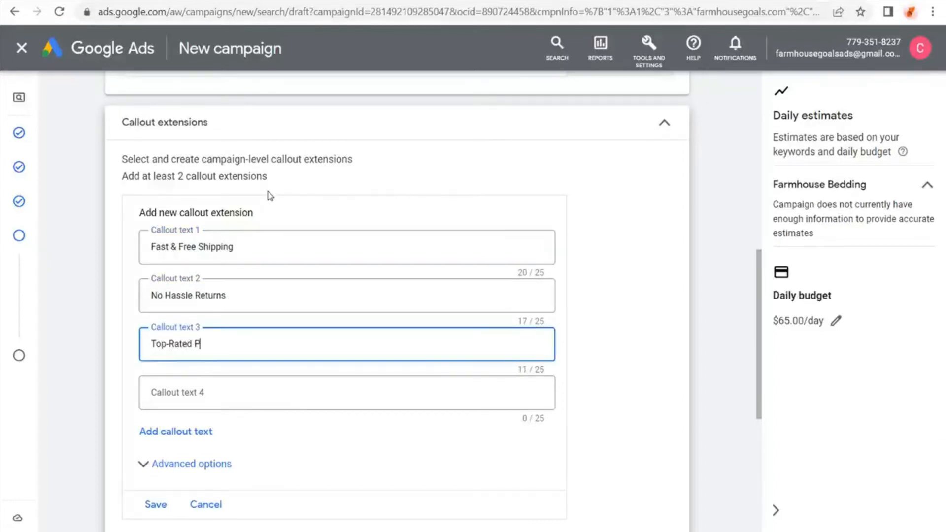
{"action": "type", "text": "roducts"}
{"action": "key", "text": "Tab"}
{"action": "type", "text": "Shop Now & Save"}
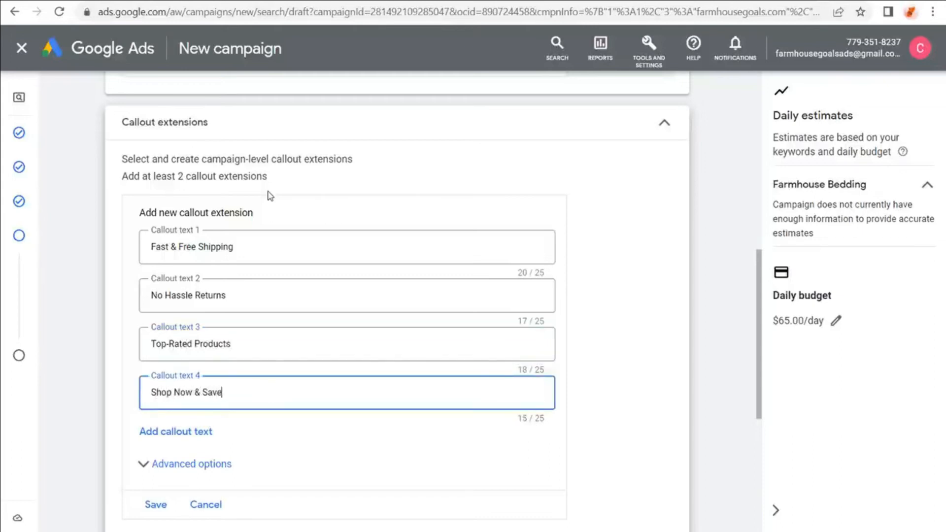
{"action": "left_click", "coordinate": [114, 245]}
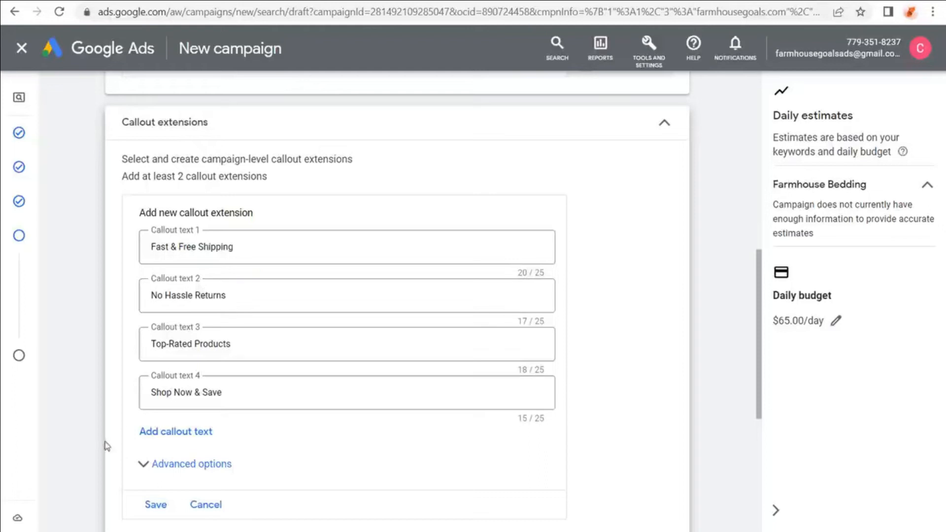
{"action": "left_click", "coordinate": [149, 504]}
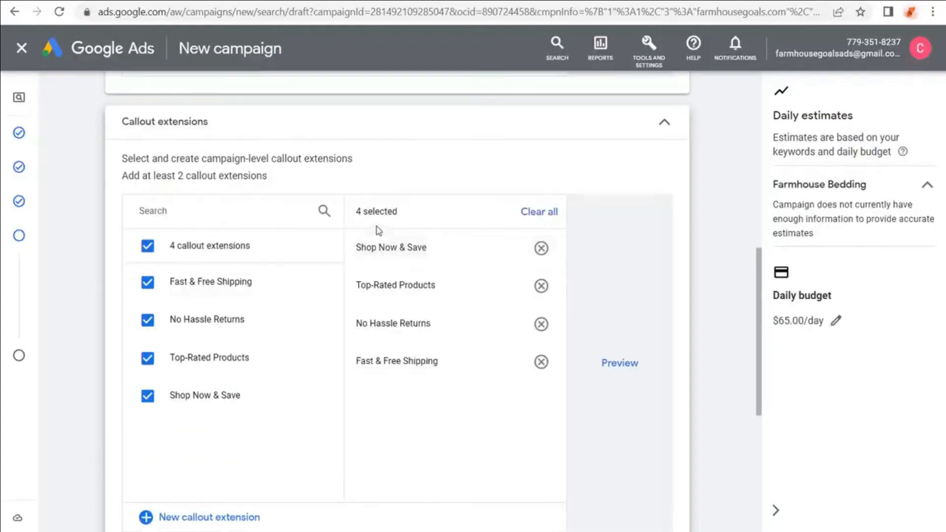
- Examine the new call extension's phone number, call reporting and conversion action settings, leaving the form without saving
{"action": "scroll", "coordinate": [94, 273], "scroll_direction": "down", "scroll_amount": 5}
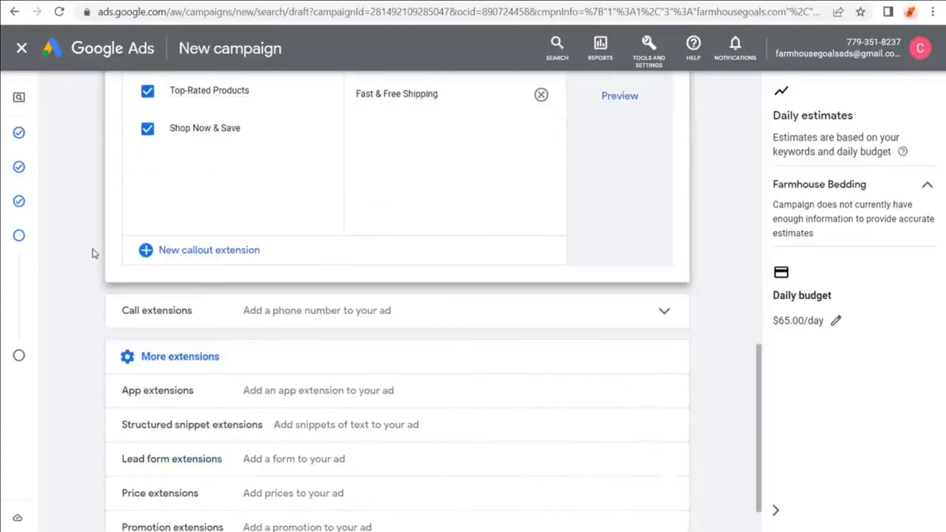
{"action": "left_click", "coordinate": [290, 317]}
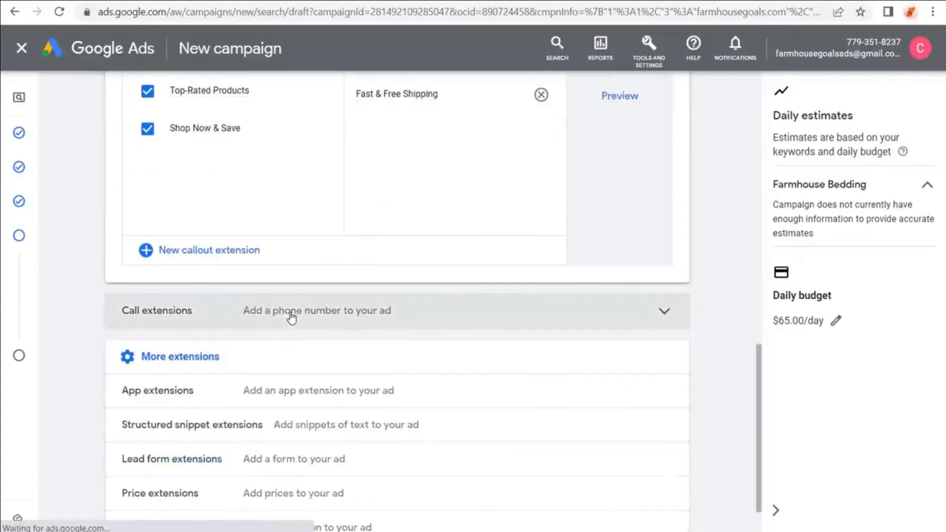
{"action": "scroll", "coordinate": [74, 345], "scroll_direction": "down", "scroll_amount": 2}
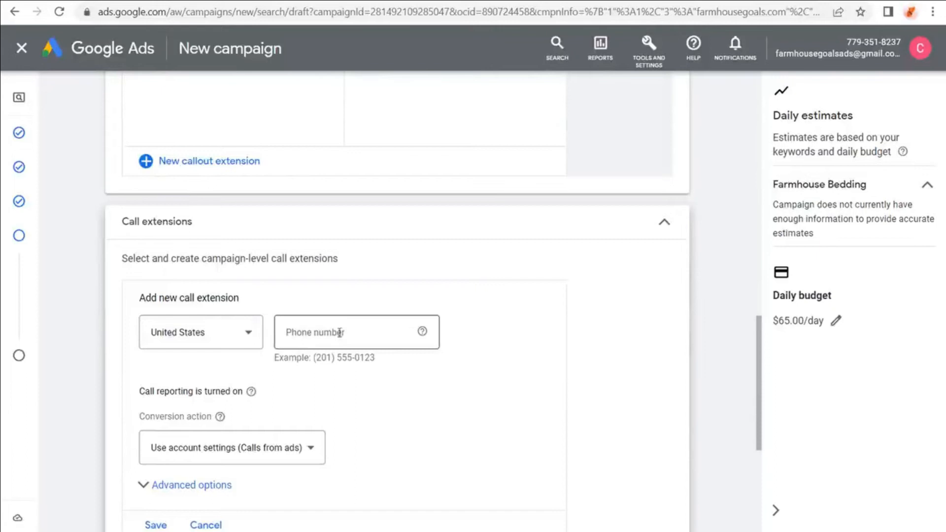
{"action": "scroll", "coordinate": [466, 331], "scroll_direction": "down", "scroll_amount": 2}
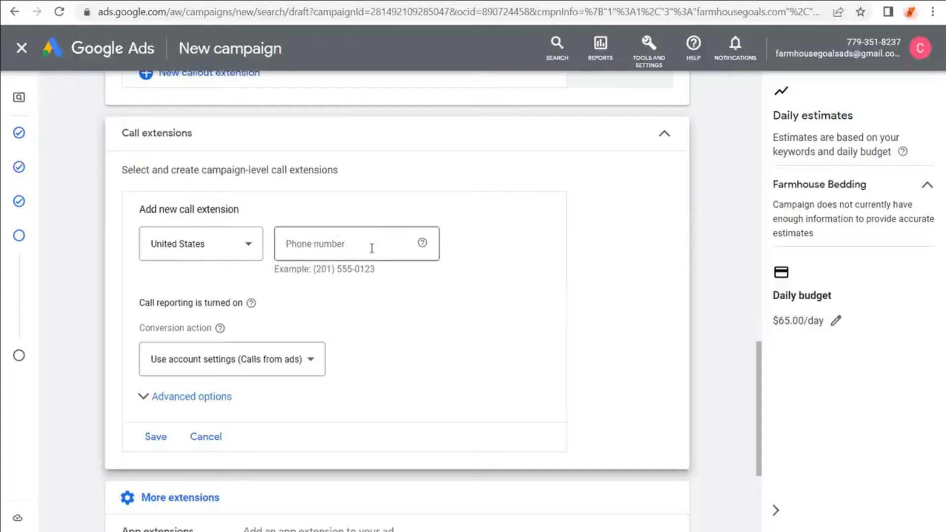
{"action": "left_click_drag", "start_coordinate": [145, 302], "coordinate": [217, 302]}
{"action": "left_click", "coordinate": [226, 301]}
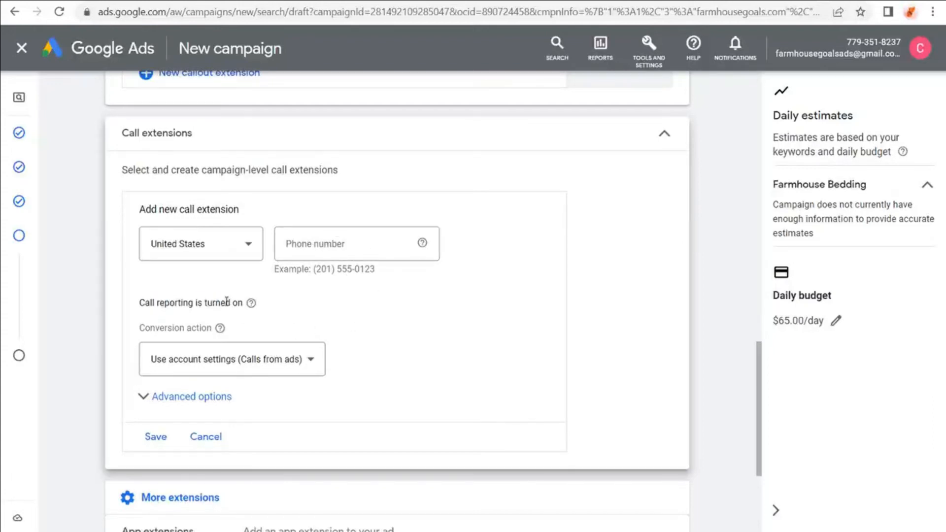
{"action": "left_click_drag", "start_coordinate": [145, 327], "coordinate": [197, 328]}
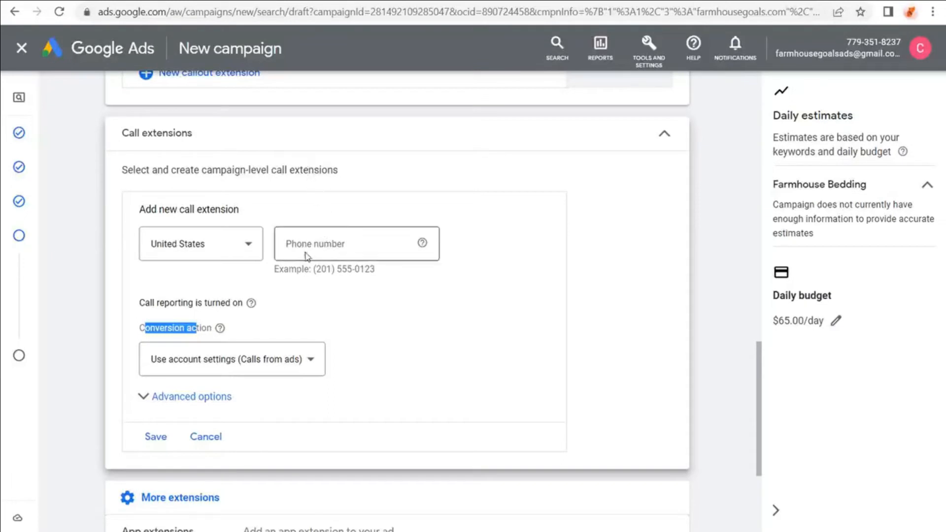
{"action": "left_click", "coordinate": [211, 443]}
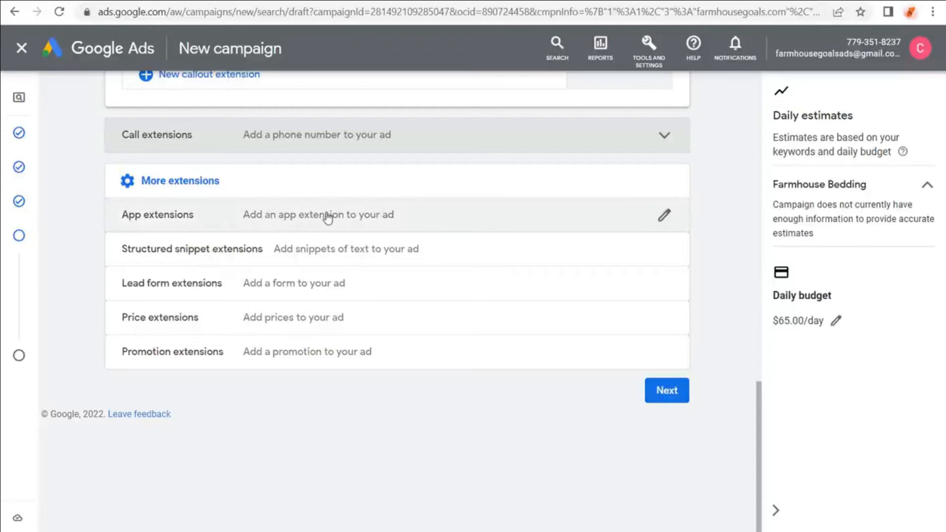
- Start a new campaign-level structured snippet extension and set its header type to "Types"
{"action": "left_click", "coordinate": [317, 253]}
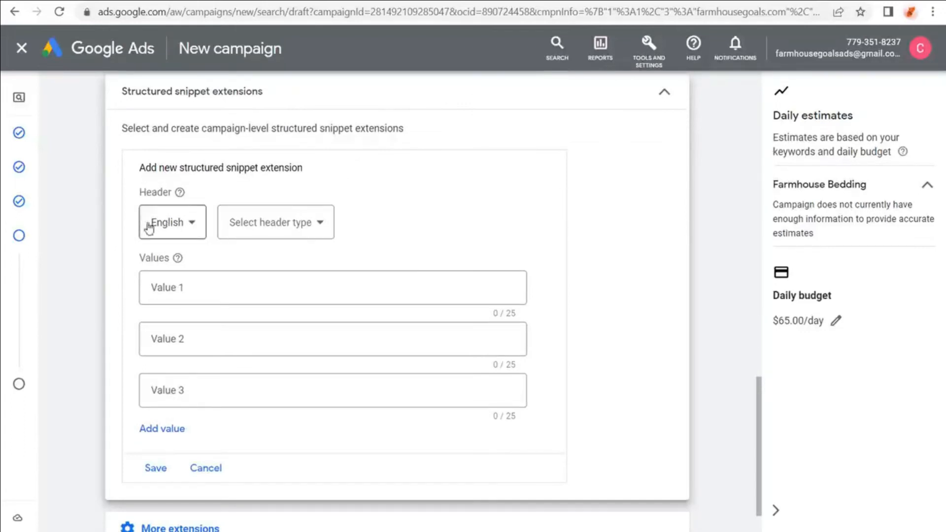
{"action": "left_click", "coordinate": [318, 222]}
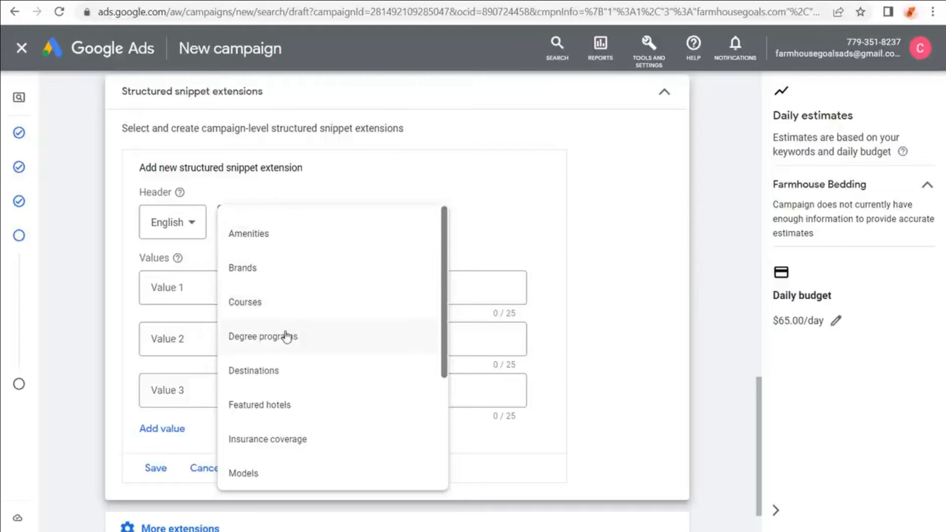
{"action": "scroll", "coordinate": [323, 327], "scroll_direction": "down", "scroll_amount": 1}
{"action": "scroll", "coordinate": [325, 326], "scroll_direction": "down", "scroll_amount": 2}
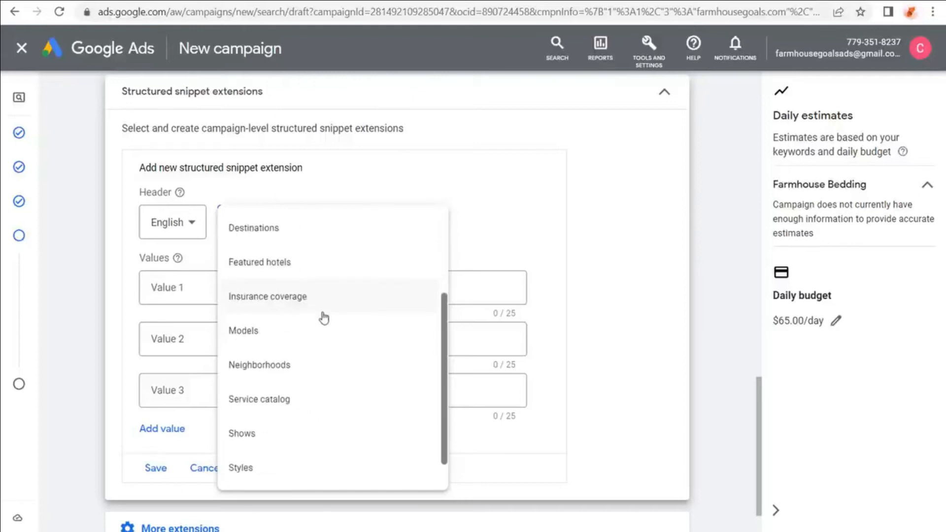
{"action": "scroll", "coordinate": [323, 313], "scroll_direction": "down", "scroll_amount": 1}
{"action": "scroll", "coordinate": [323, 309], "scroll_direction": "up", "scroll_amount": 2}
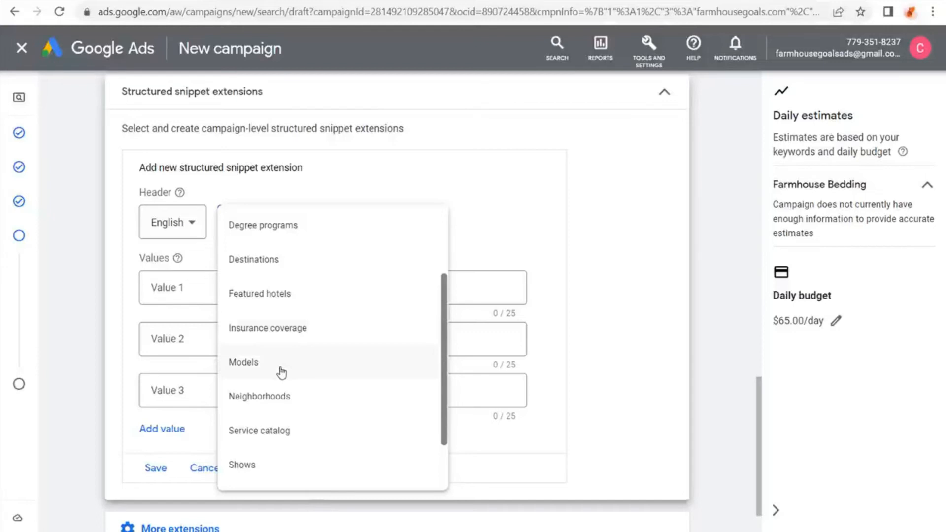
{"action": "scroll", "coordinate": [282, 374], "scroll_direction": "down", "scroll_amount": 2}
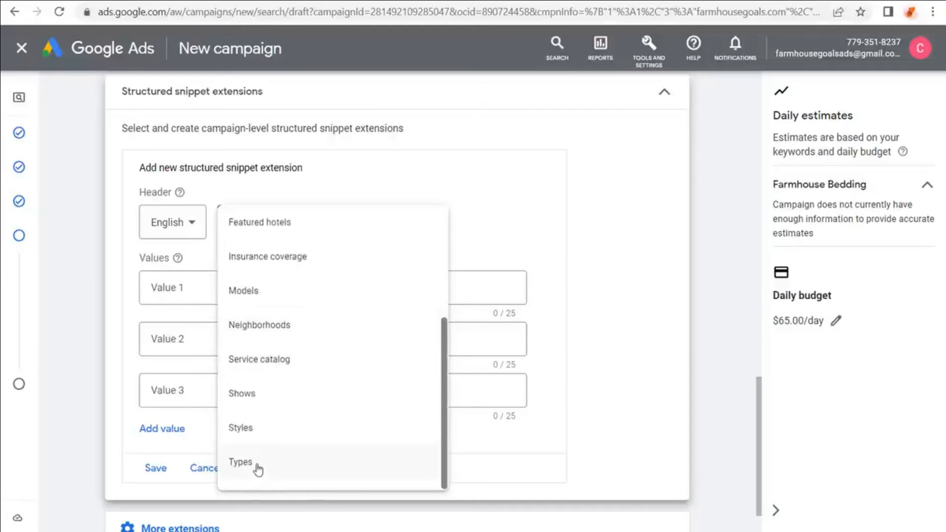
{"action": "left_click", "coordinate": [284, 465]}
- Enter "Comforters", "Quilts" and "Sheets" as the first three structured snippet values
{"action": "left_click", "coordinate": [199, 290]}
{"action": "type", "text": "Comforters"}
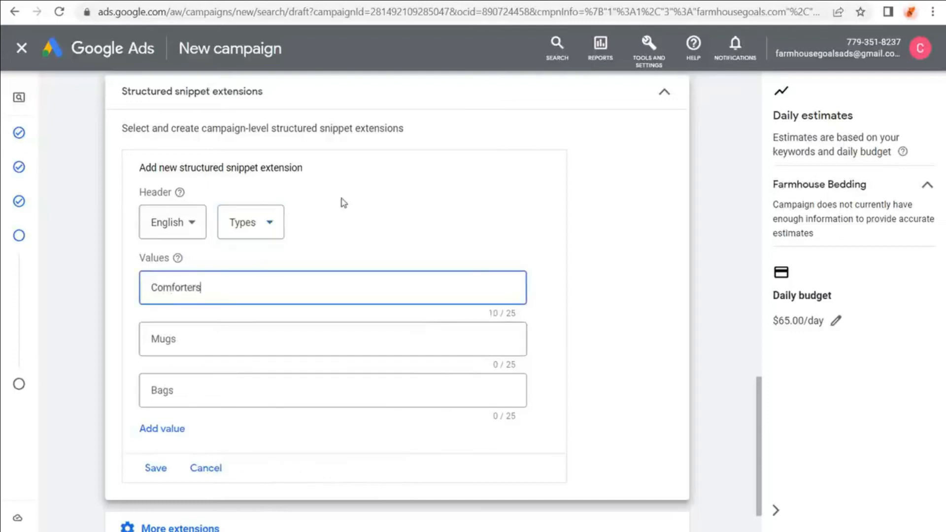
{"action": "left_click", "coordinate": [307, 333]}
{"action": "type", "text": "Quilts"}
{"action": "key", "text": "Tab"}
{"action": "type", "text": "Sheets"}
- Add two more structured snippet values, "Duvet Covers" and "Crib Bedding"
{"action": "left_click", "coordinate": [162, 428]}
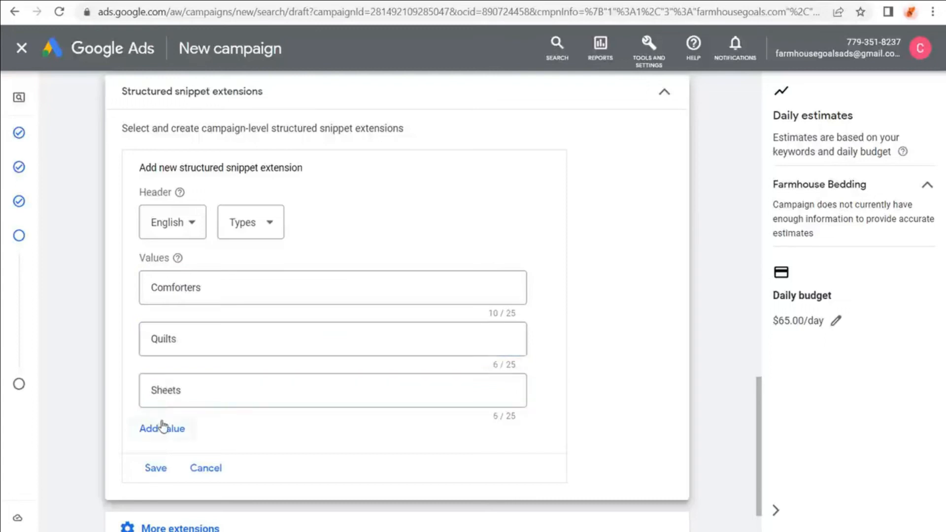
{"action": "left_click", "coordinate": [195, 439]}
{"action": "type", "text": "D"}
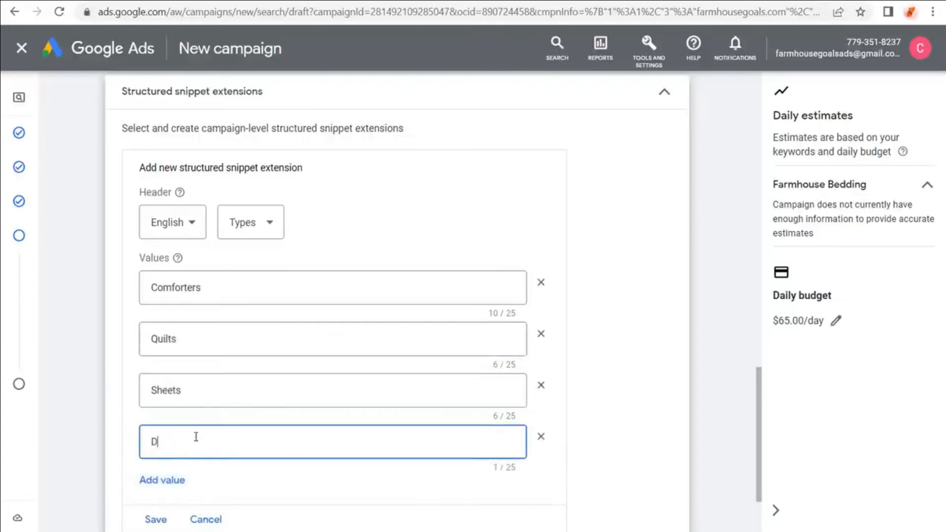
{"action": "type", "text": "uvet Covers"}
{"action": "left_click", "coordinate": [92, 313]}
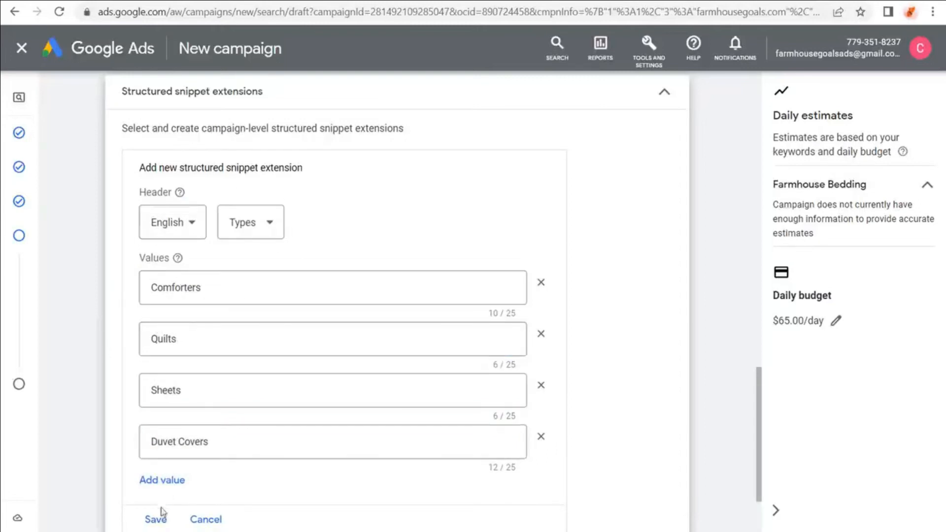
{"action": "left_click", "coordinate": [152, 471]}
{"action": "scroll", "coordinate": [122, 438], "scroll_direction": "down", "scroll_amount": 2}
{"action": "left_click", "coordinate": [203, 409]}
{"action": "type", "text": "Crib Bedding"}
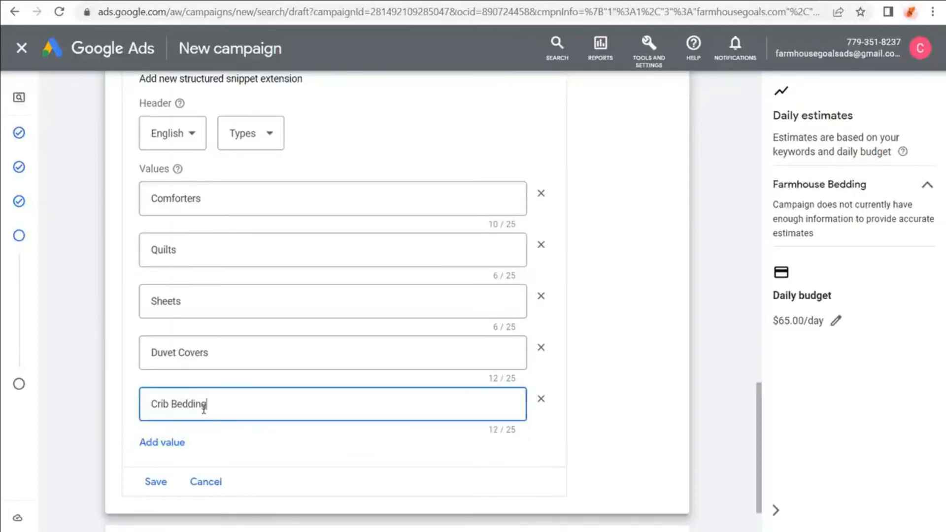
- Save the new structured snippet extension with the Types header and collapse the structured snippet section
{"action": "left_click", "coordinate": [111, 367]}
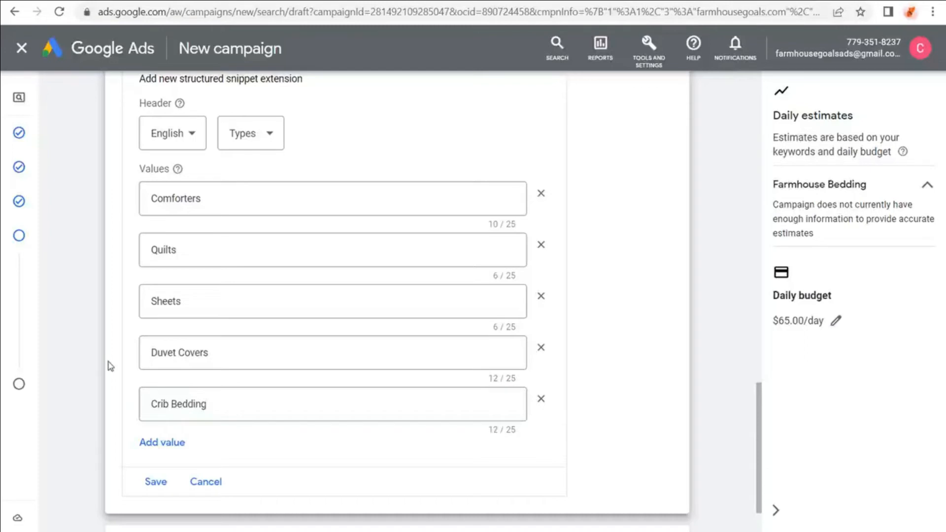
{"action": "left_click", "coordinate": [266, 142]}
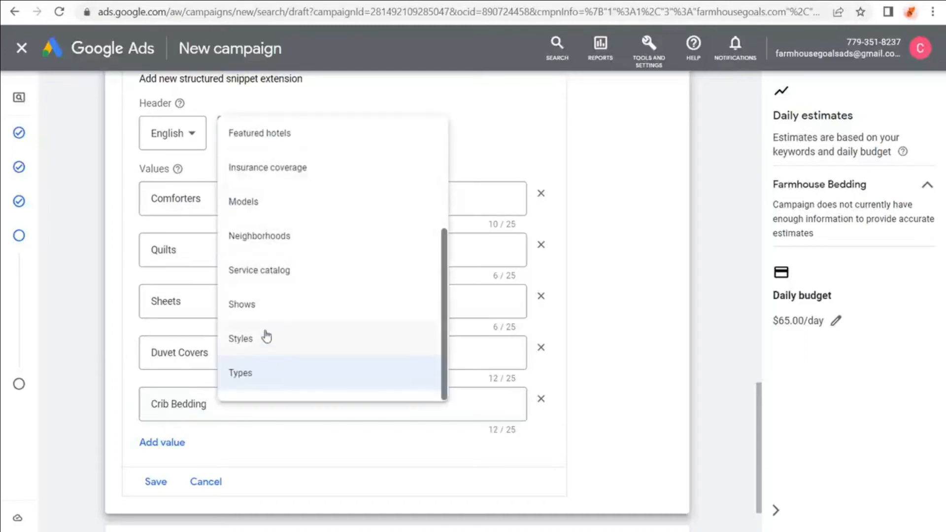
{"action": "left_click", "coordinate": [87, 261]}
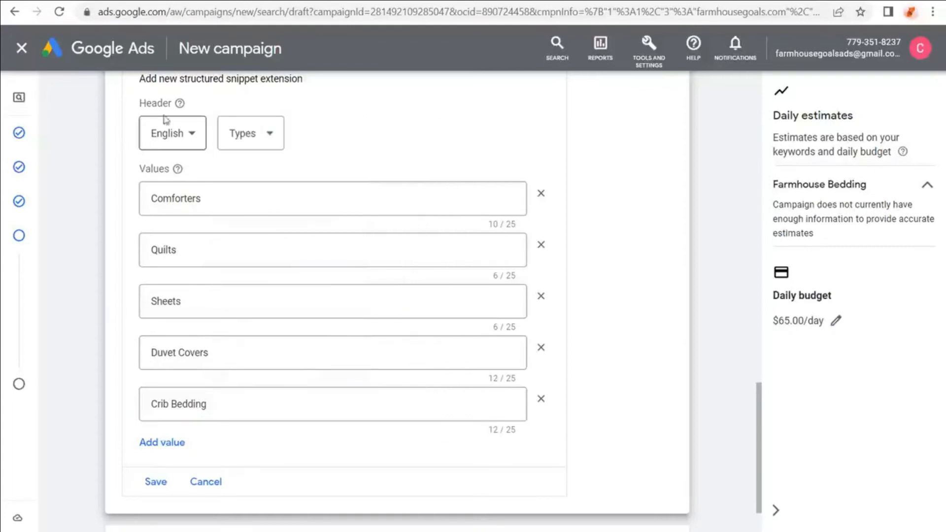
{"action": "left_click", "coordinate": [154, 482]}
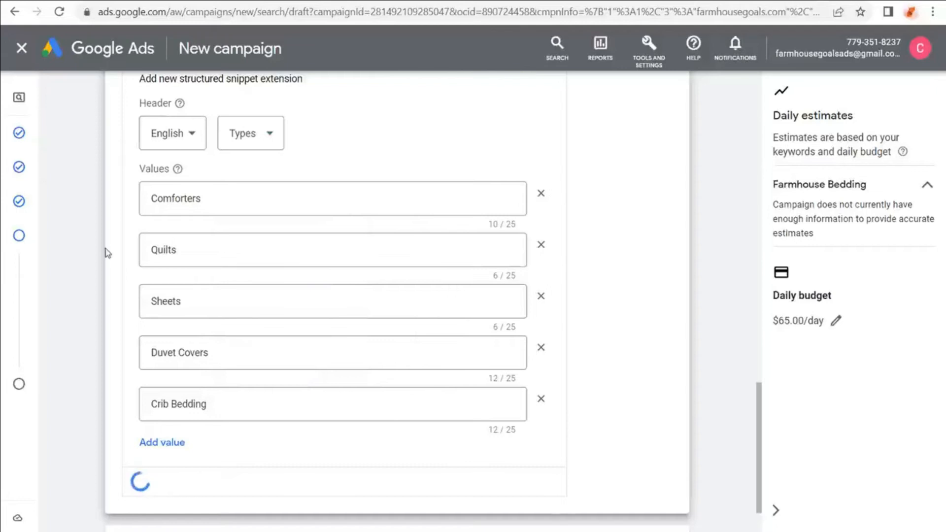
{"action": "scroll", "coordinate": [88, 239], "scroll_direction": "down", "scroll_amount": 4}
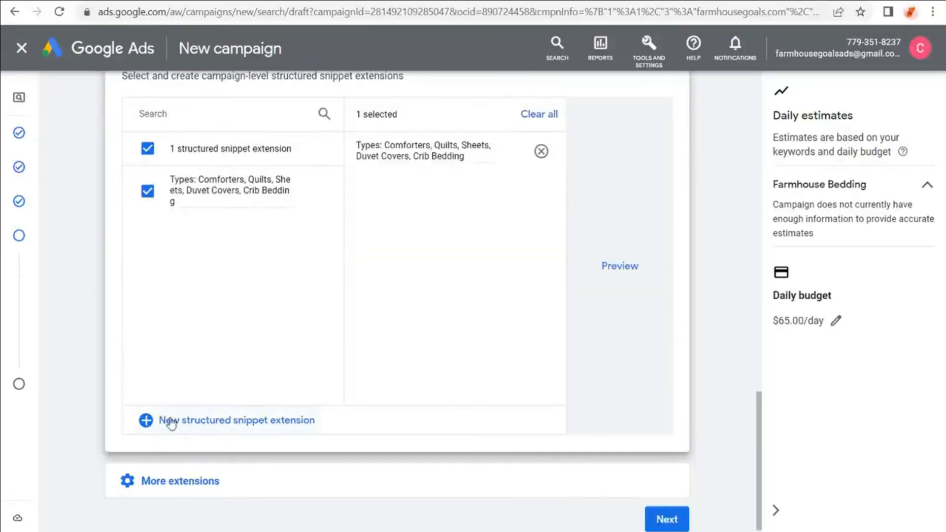
{"action": "scroll", "coordinate": [254, 389], "scroll_direction": "up", "scroll_amount": 2}
{"action": "left_click", "coordinate": [663, 129]}
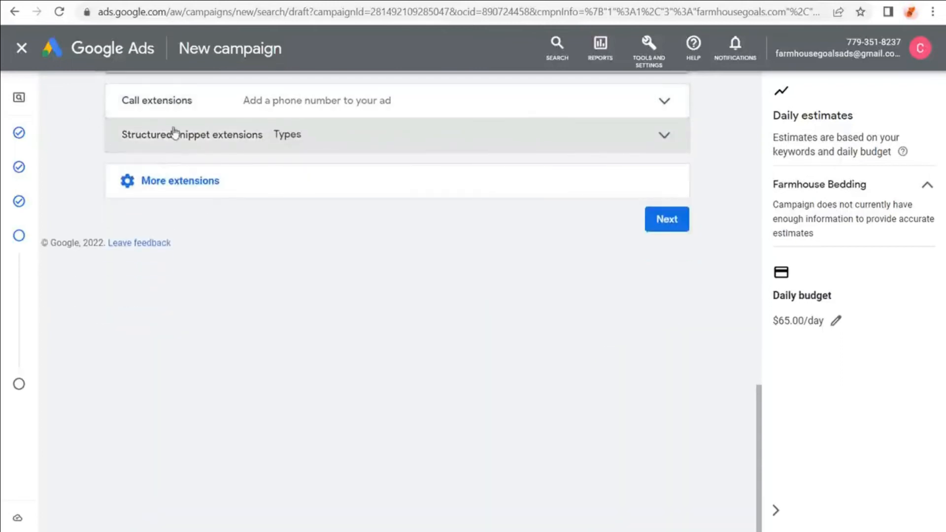
- Examine the campaign-level price extension form, including type, currency, price qualifier and item fields, leaving it without saving
{"action": "left_click", "coordinate": [180, 182]}
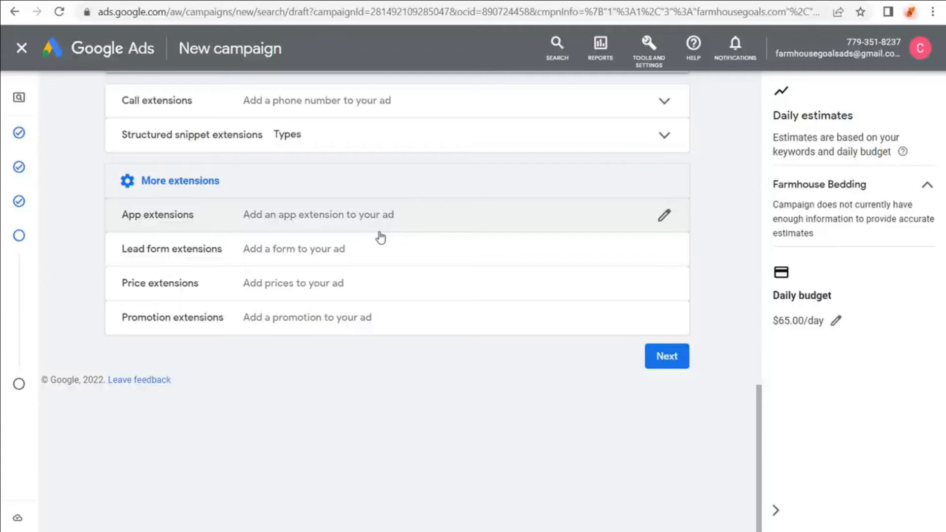
{"action": "left_click", "coordinate": [358, 285]}
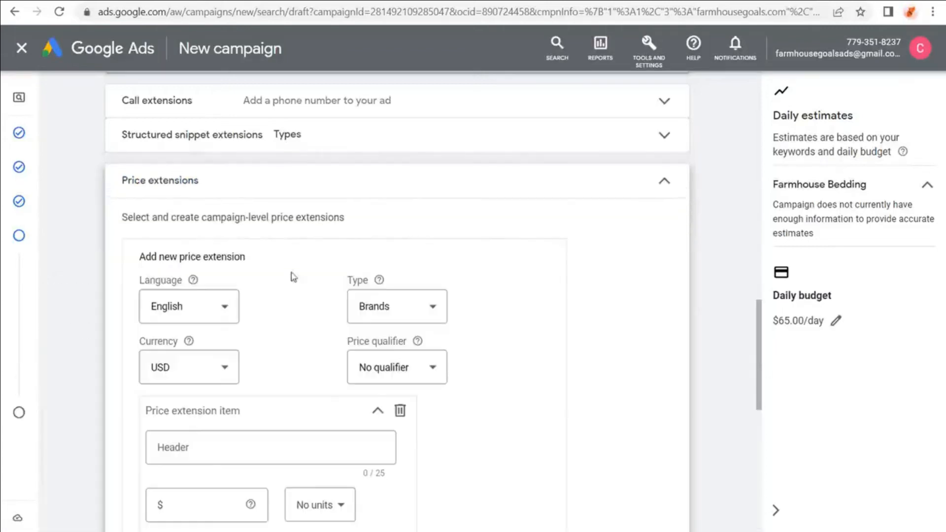
{"action": "scroll", "coordinate": [488, 231], "scroll_direction": "down", "scroll_amount": 2}
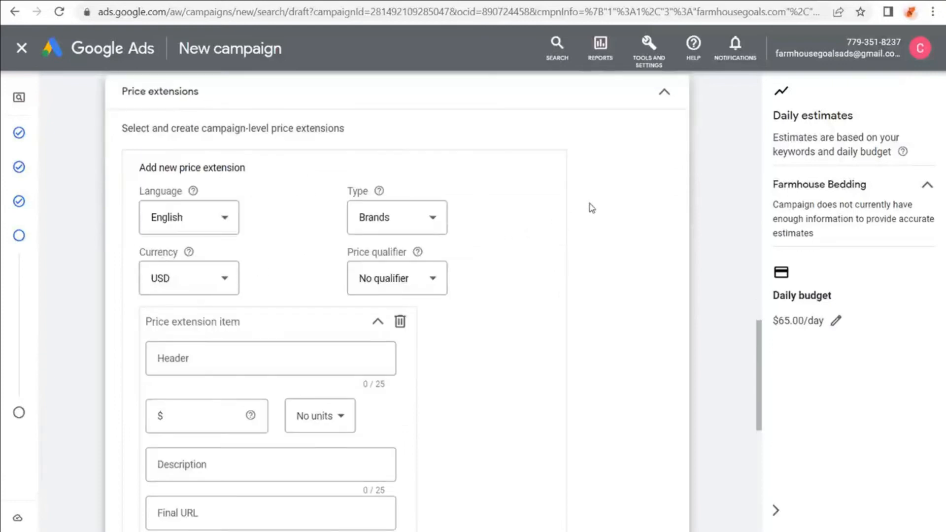
{"action": "scroll", "coordinate": [592, 208], "scroll_direction": "up", "scroll_amount": 2}
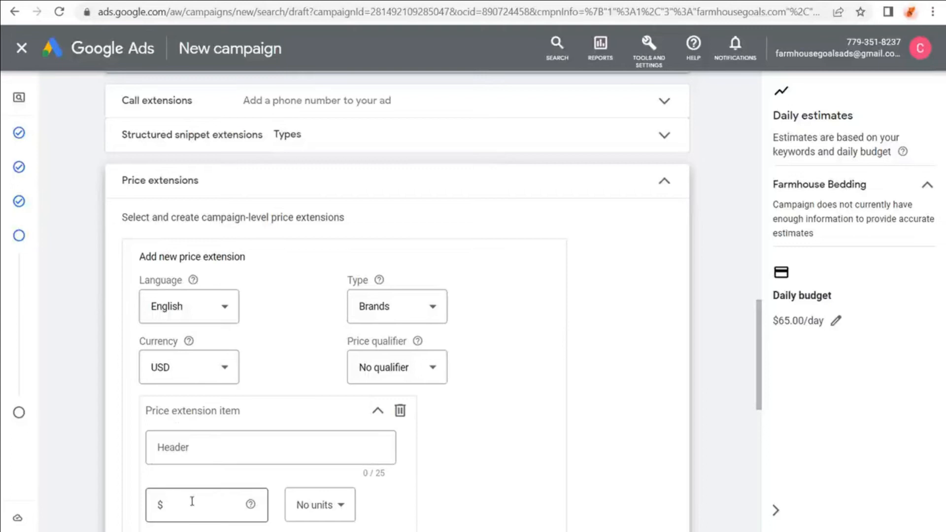
{"action": "left_click", "coordinate": [666, 182]}
- Examine the promotion extension form and its available occasions, leaving it without saving
{"action": "left_click", "coordinate": [264, 217]}
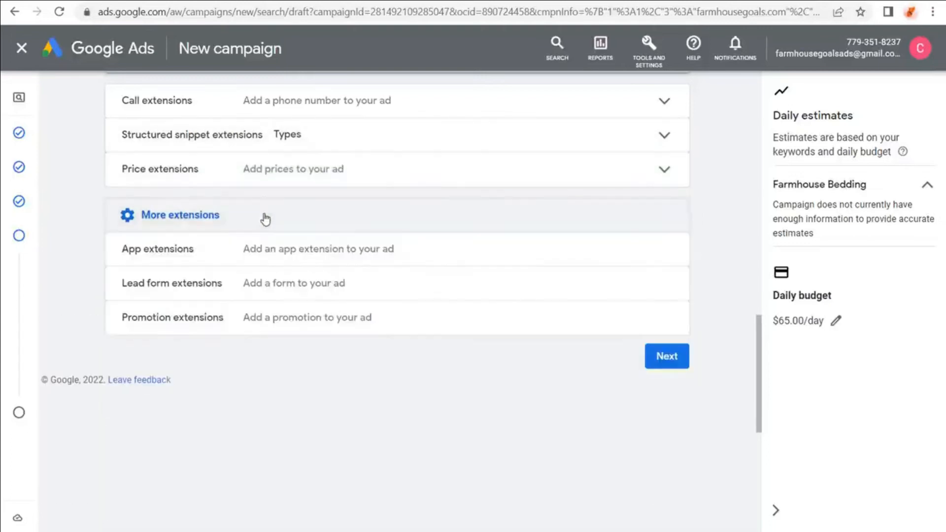
{"action": "left_click", "coordinate": [334, 320]}
{"action": "scroll", "coordinate": [97, 252], "scroll_direction": "down", "scroll_amount": 2}
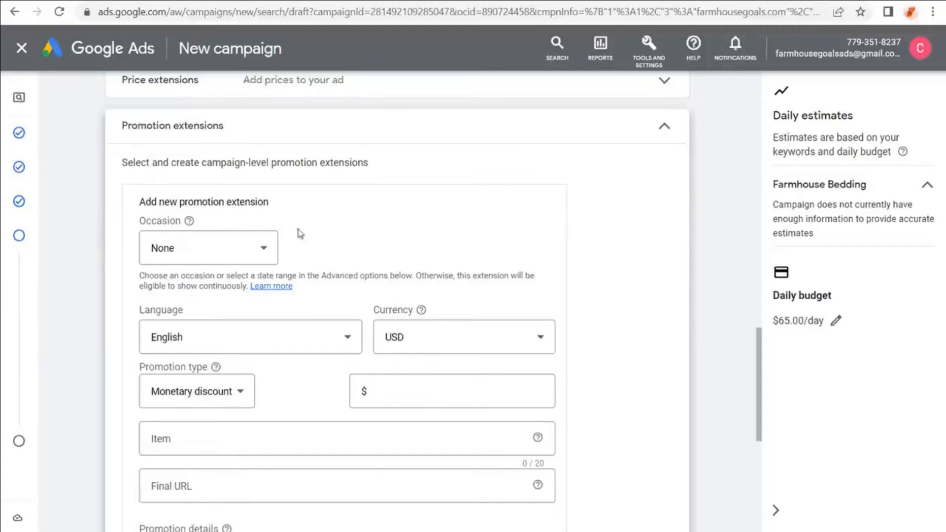
{"action": "left_click", "coordinate": [260, 248]}
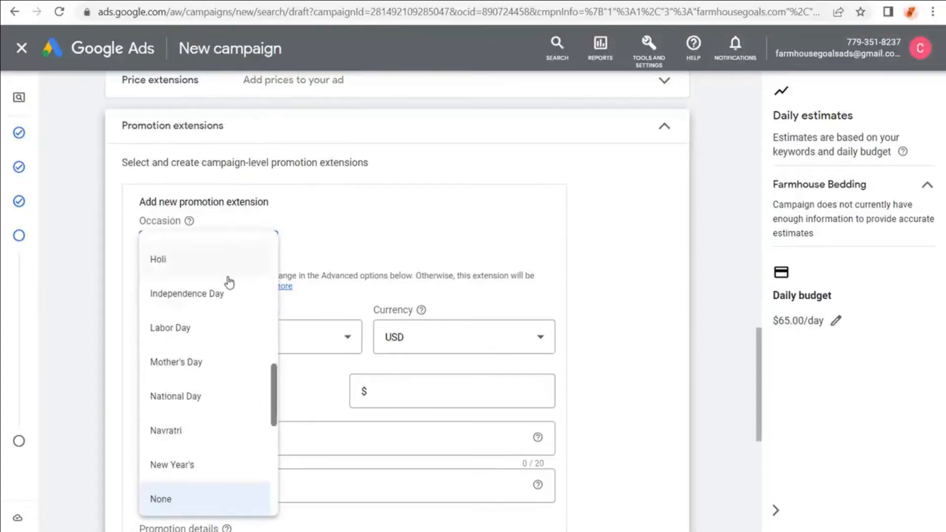
{"action": "scroll", "coordinate": [229, 283], "scroll_direction": "down", "scroll_amount": 7}
{"action": "scroll", "coordinate": [213, 308], "scroll_direction": "up", "scroll_amount": 10}
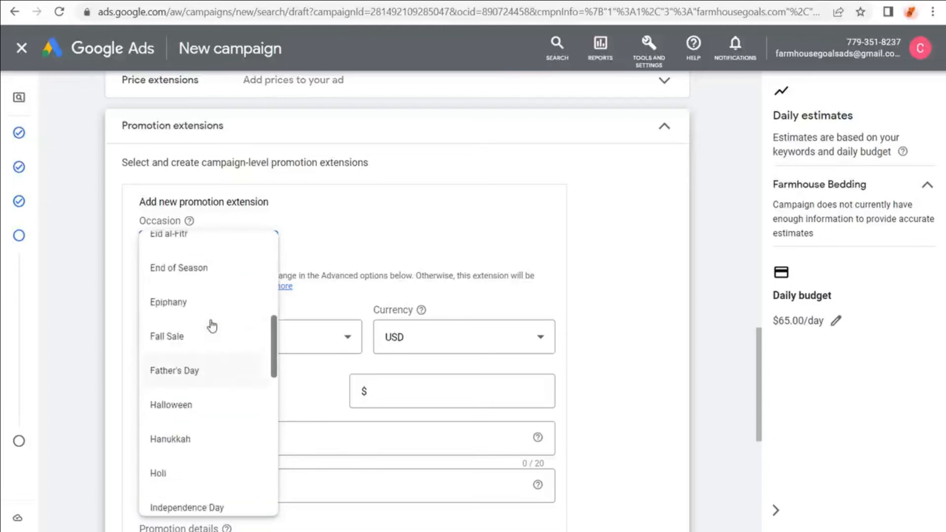
{"action": "scroll", "coordinate": [212, 326], "scroll_direction": "up", "scroll_amount": 7}
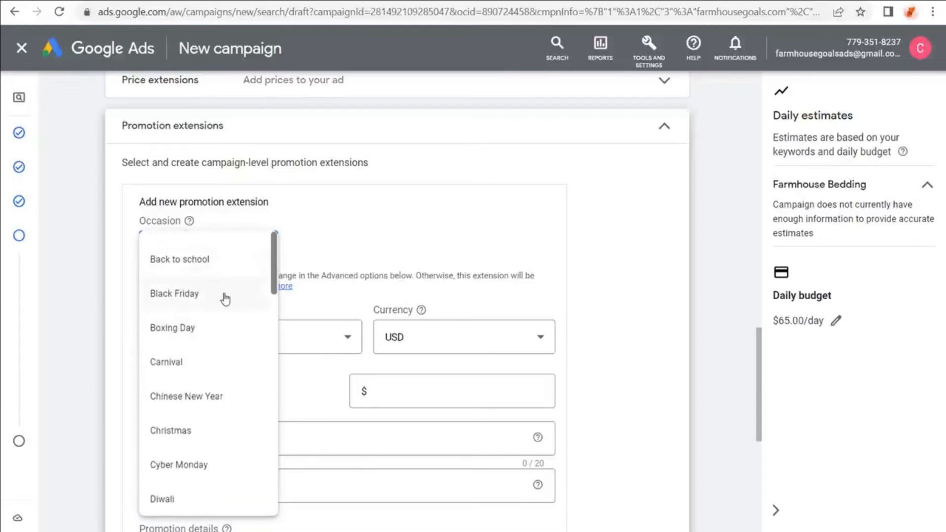
{"action": "left_click", "coordinate": [427, 222]}
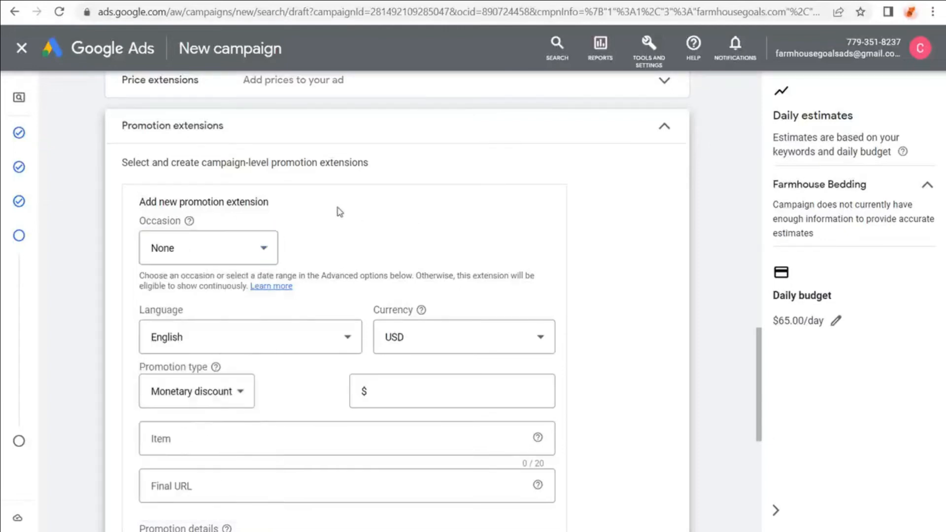
{"action": "left_click", "coordinate": [668, 132]}
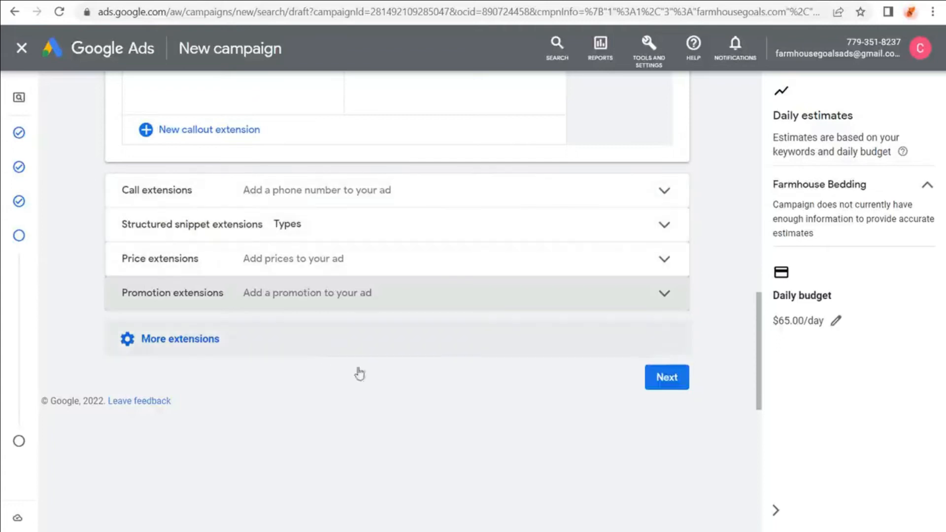
- Continue to the campaign review, check the budget, bidding, settings, keywords and extensions, and publish the campaign
{"action": "left_click", "coordinate": [663, 380]}
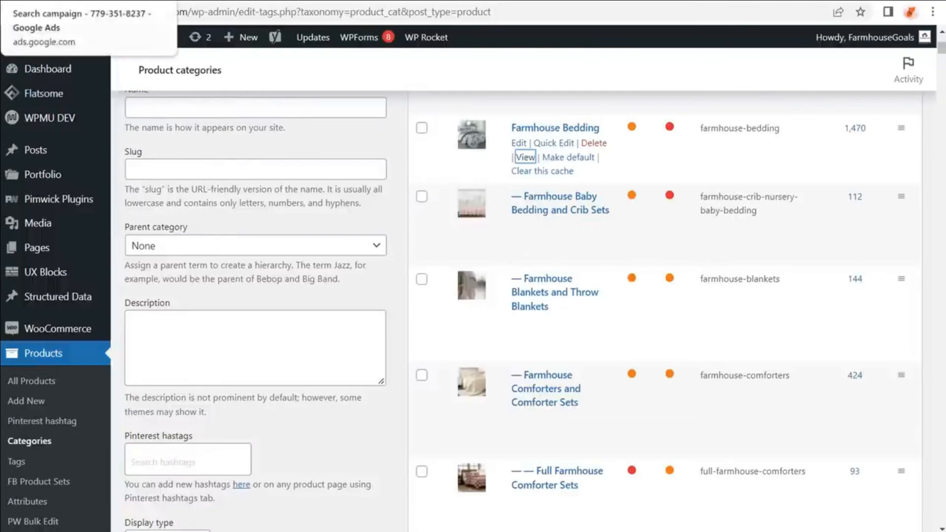
{"action": "left_click", "coordinate": [74, 1]}
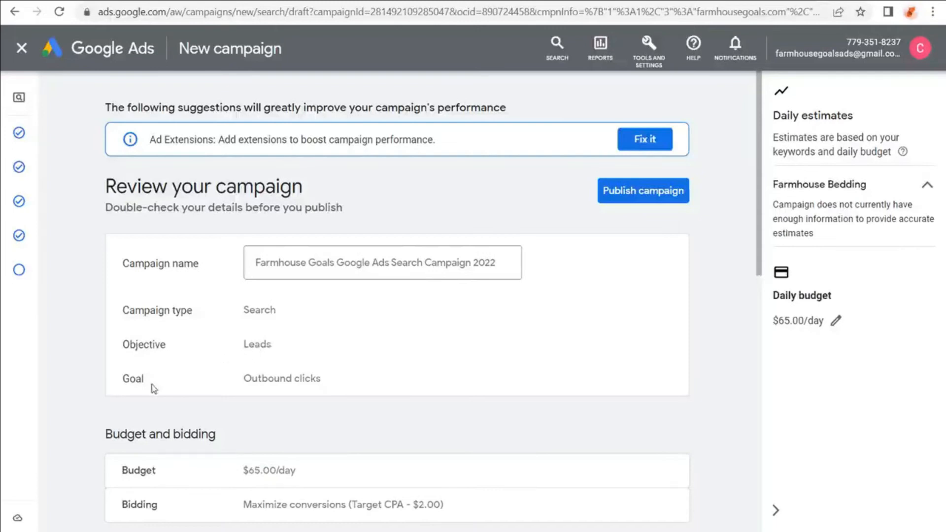
{"action": "scroll", "coordinate": [84, 320], "scroll_direction": "down", "scroll_amount": 5}
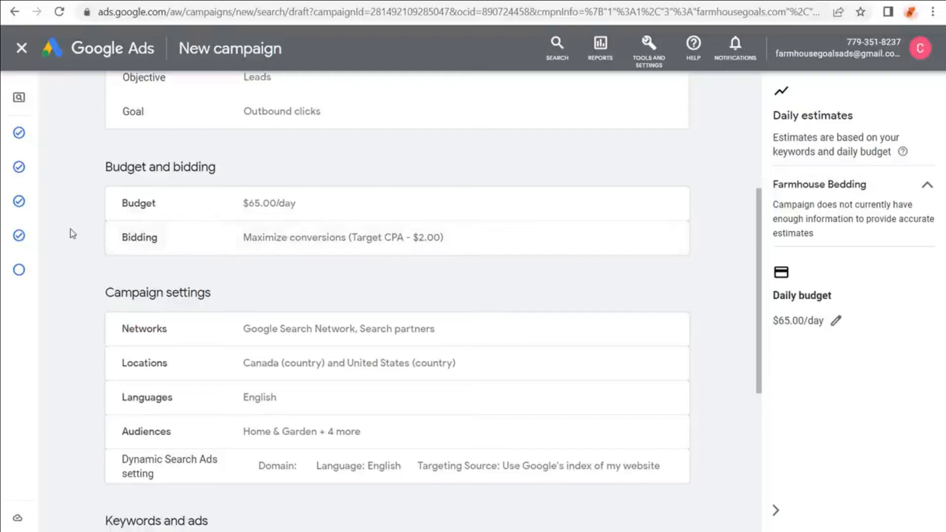
{"action": "scroll", "coordinate": [76, 229], "scroll_direction": "down", "scroll_amount": 2}
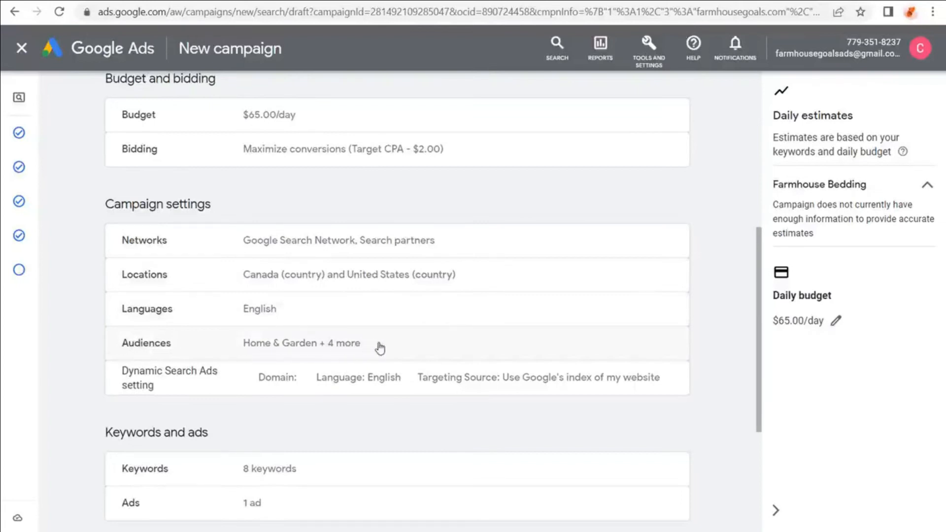
{"action": "scroll", "coordinate": [96, 312], "scroll_direction": "down", "scroll_amount": 2}
{"action": "scroll", "coordinate": [90, 294], "scroll_direction": "down", "scroll_amount": 2}
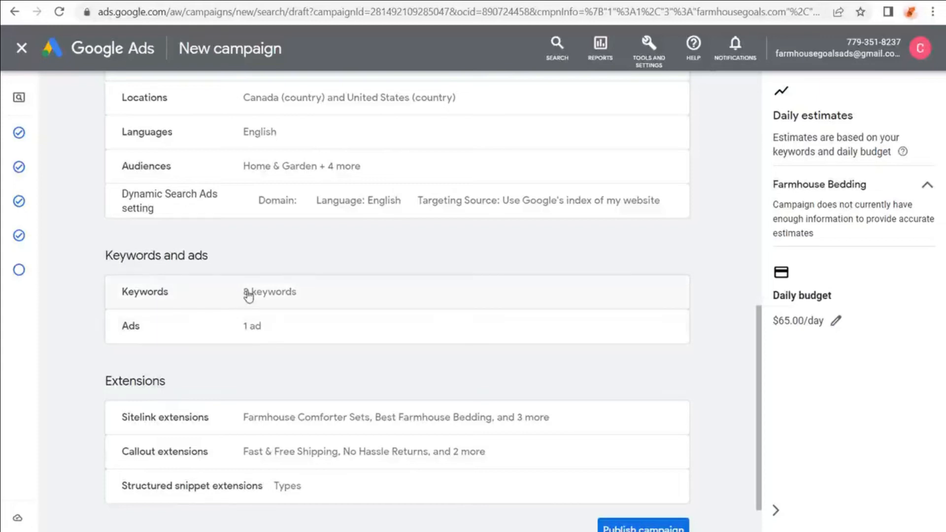
{"action": "scroll", "coordinate": [94, 315], "scroll_direction": "down", "scroll_amount": 1}
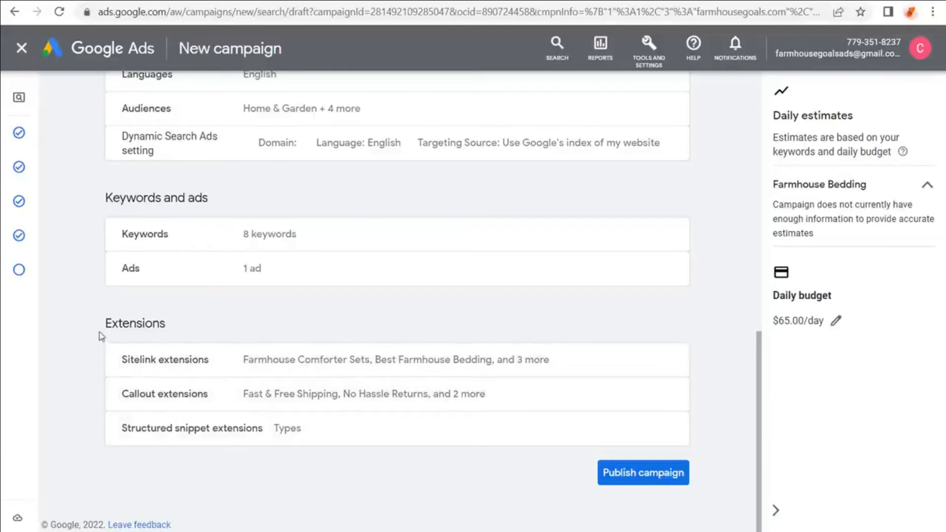
{"action": "left_click", "coordinate": [661, 479]}
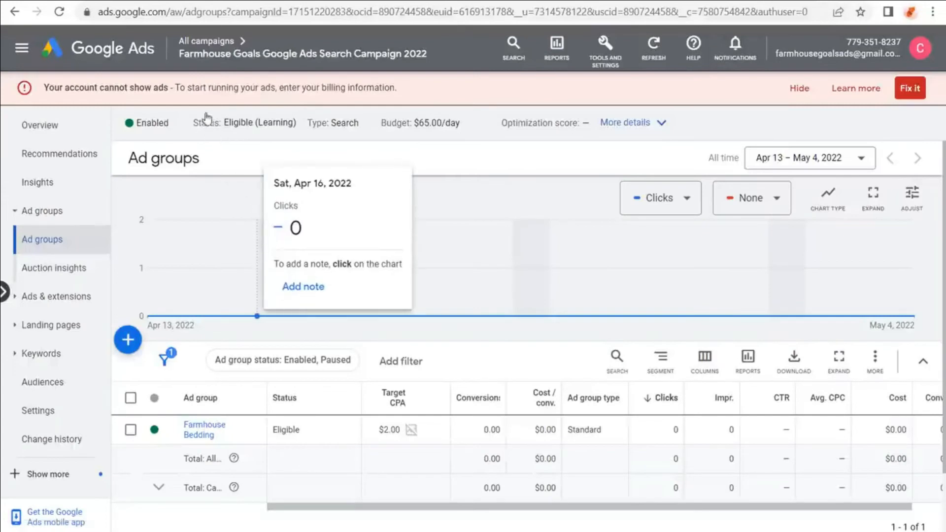
- Read the account's billing information notice and hide it
{"action": "left_click_drag", "start_coordinate": [62, 88], "coordinate": [341, 87]}
{"action": "left_click", "coordinate": [380, 85]}
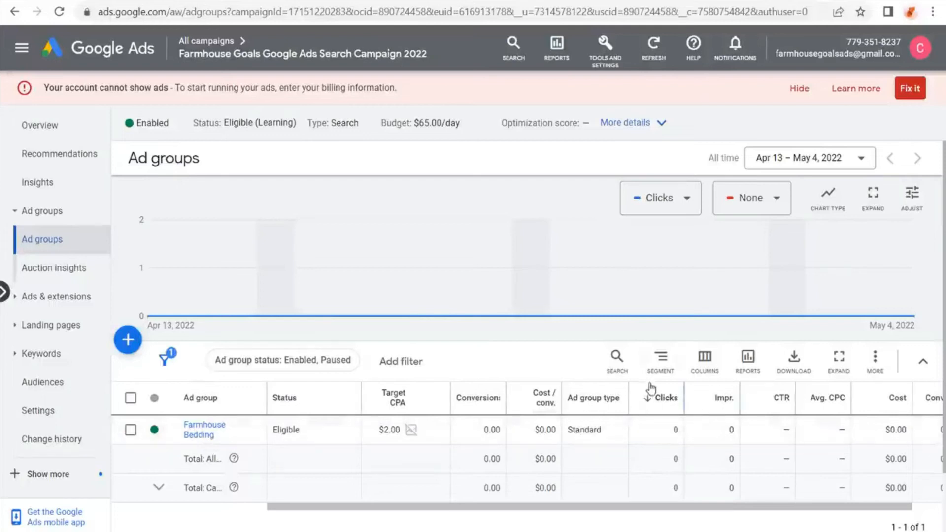
{"action": "left_click", "coordinate": [658, 407]}
{"action": "left_click", "coordinate": [801, 88]}
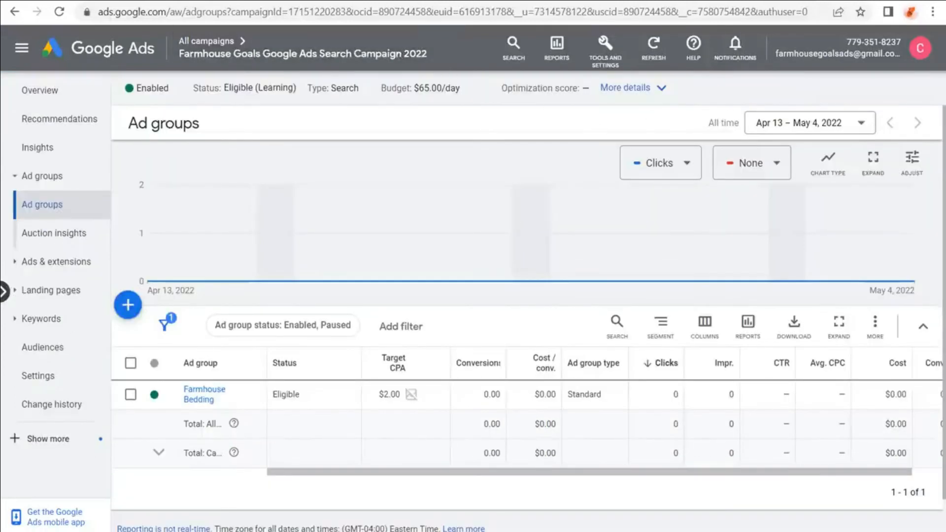
- Look through the account-wide campaigns and ad groups lists, returning to the campaigns list
{"action": "left_click", "coordinate": [199, 44]}
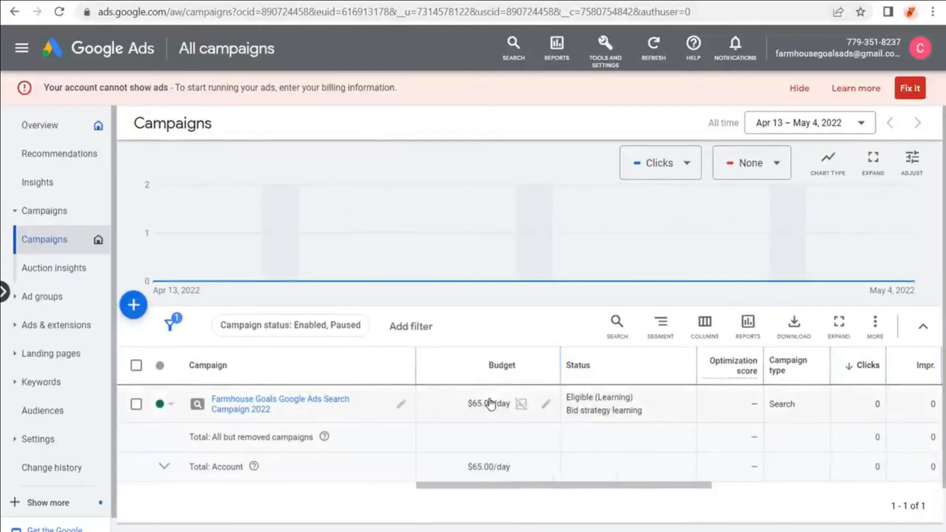
{"action": "left_click", "coordinate": [27, 297]}
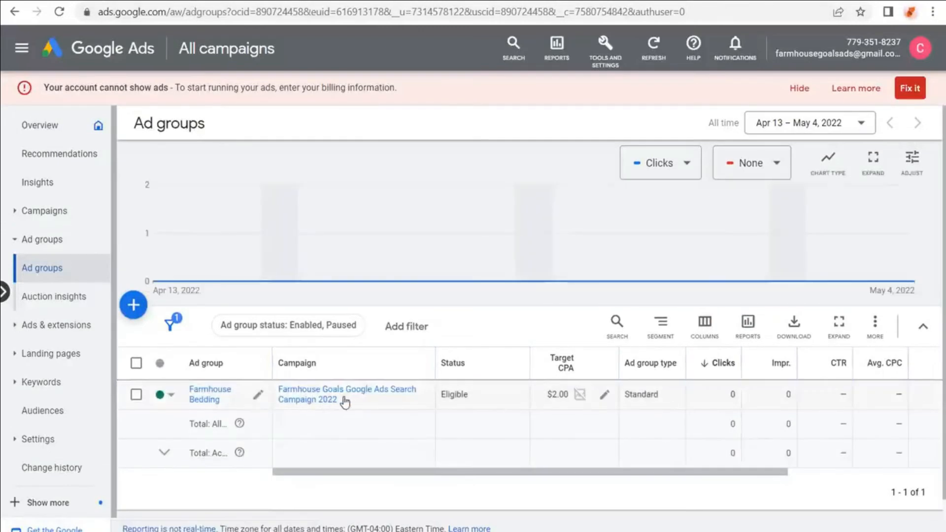
{"action": "left_click", "coordinate": [39, 220]}
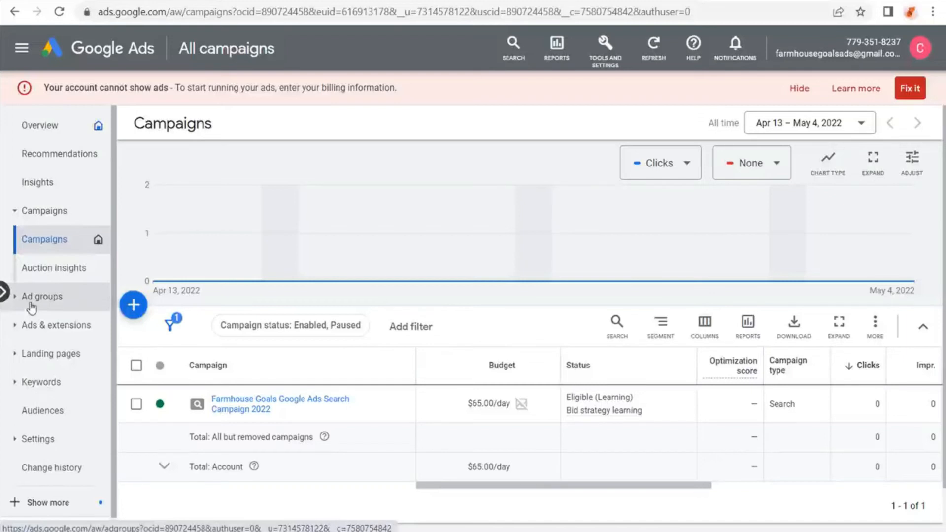
{"action": "scroll", "coordinate": [30, 307], "scroll_direction": "down", "scroll_amount": 1}
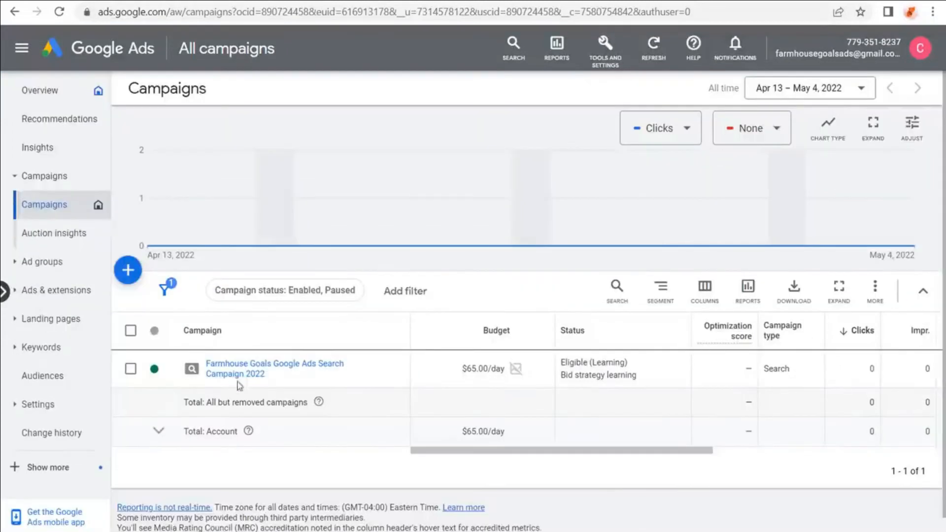
- Open the settings of the Farmhouse Goals Google Ads Search Campaign 2022 and examine its bidding and Target CPA options
{"action": "left_click", "coordinate": [33, 408]}
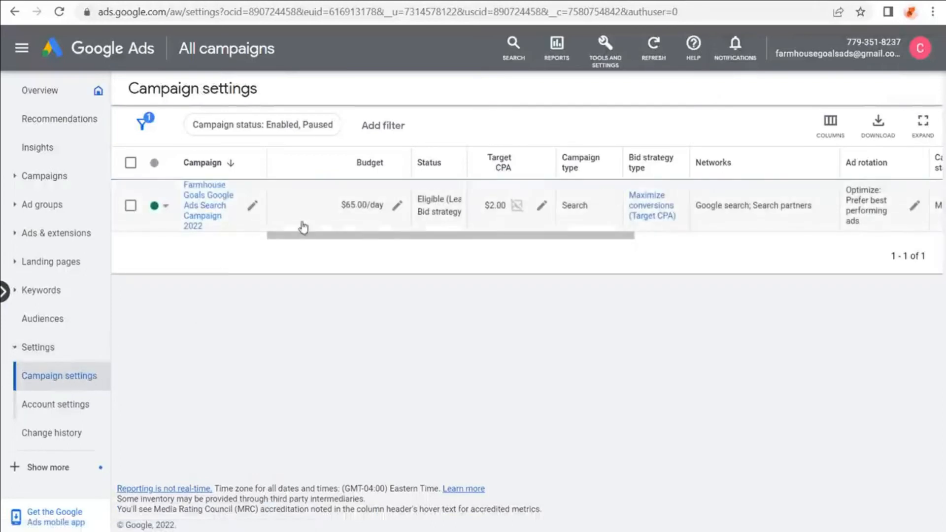
{"action": "left_click", "coordinate": [199, 216]}
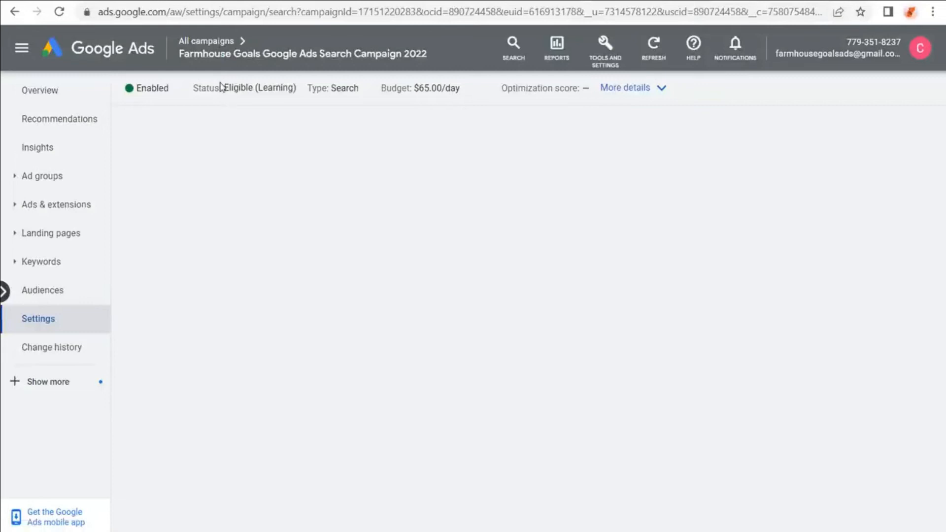
{"action": "mouse_move", "coordinate": [272, 58]}
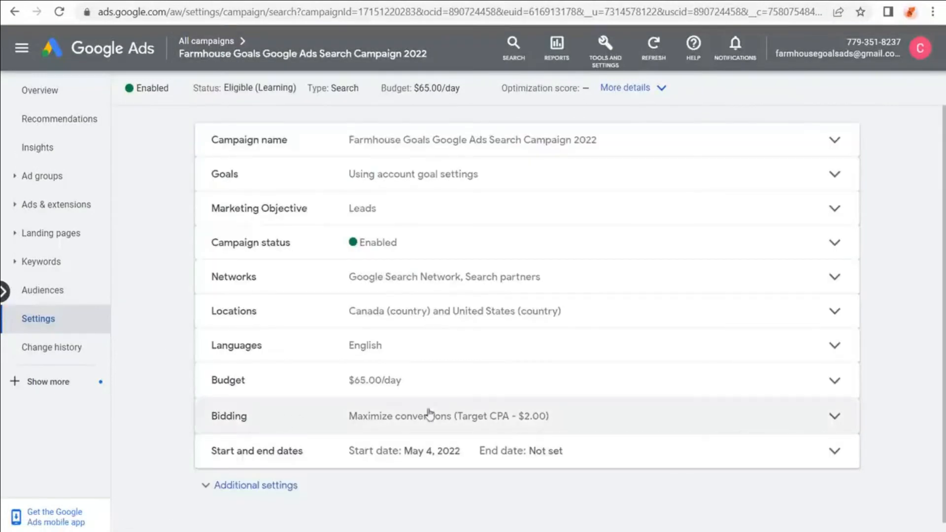
{"action": "left_click", "coordinate": [610, 415]}
{"action": "scroll", "coordinate": [587, 400], "scroll_direction": "down", "scroll_amount": 4}
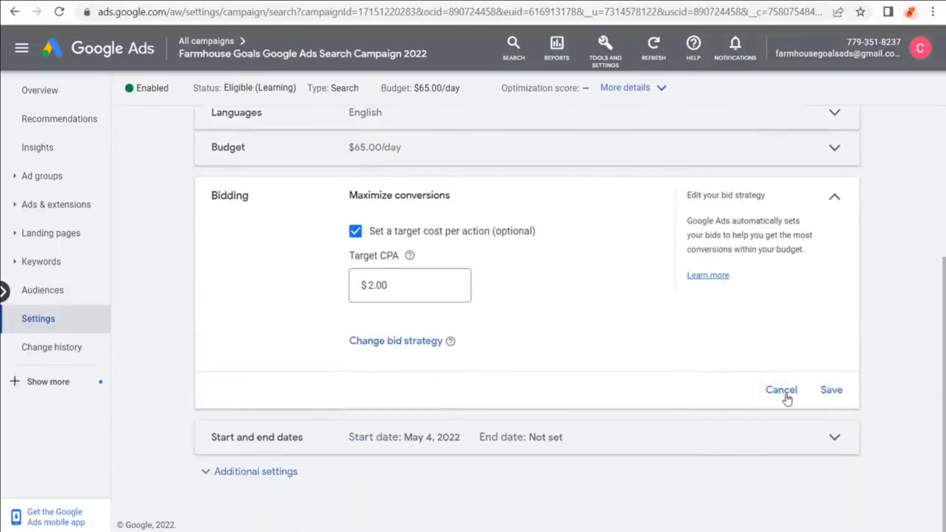
- Start a new Target CPA portfolio bid strategy and name it Search Campaign Bid Strategy
{"action": "left_click", "coordinate": [611, 52]}
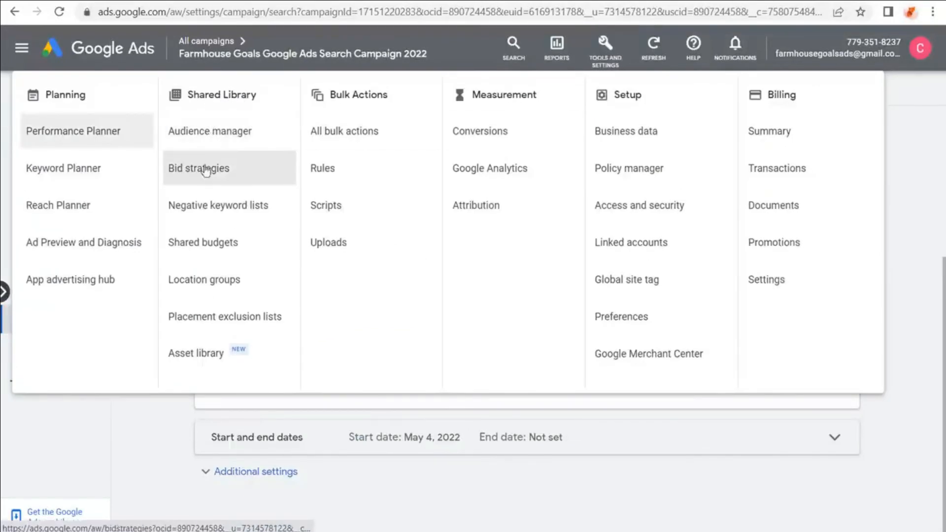
{"action": "left_click", "coordinate": [238, 170]}
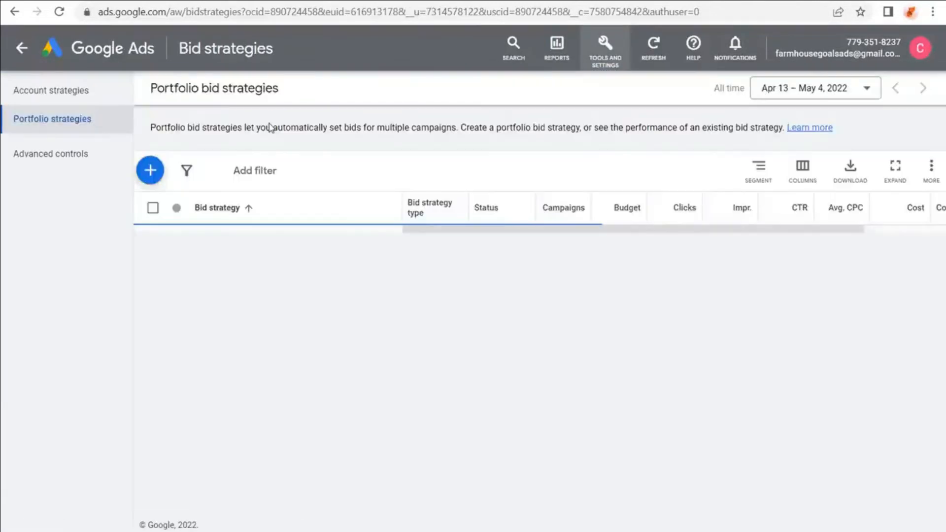
{"action": "left_click", "coordinate": [151, 176]}
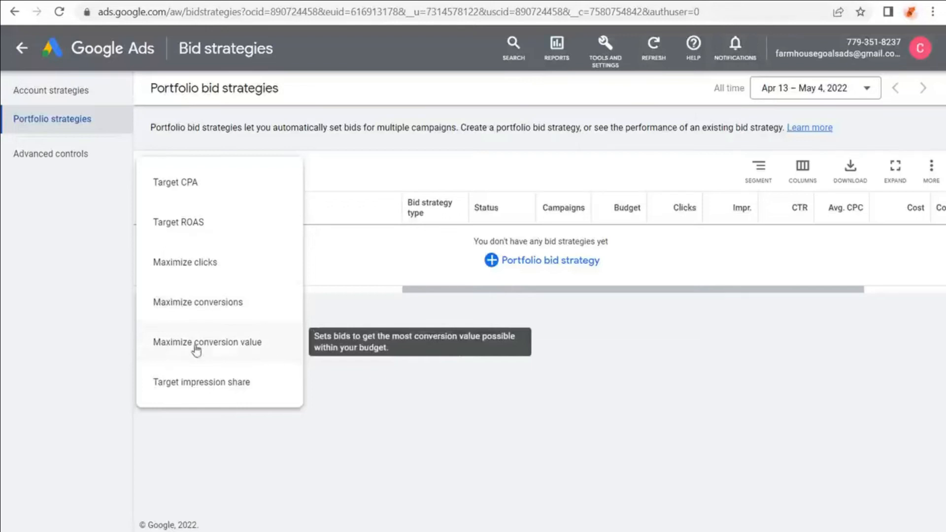
{"action": "left_click", "coordinate": [209, 188]}
{"action": "left_click", "coordinate": [214, 174]}
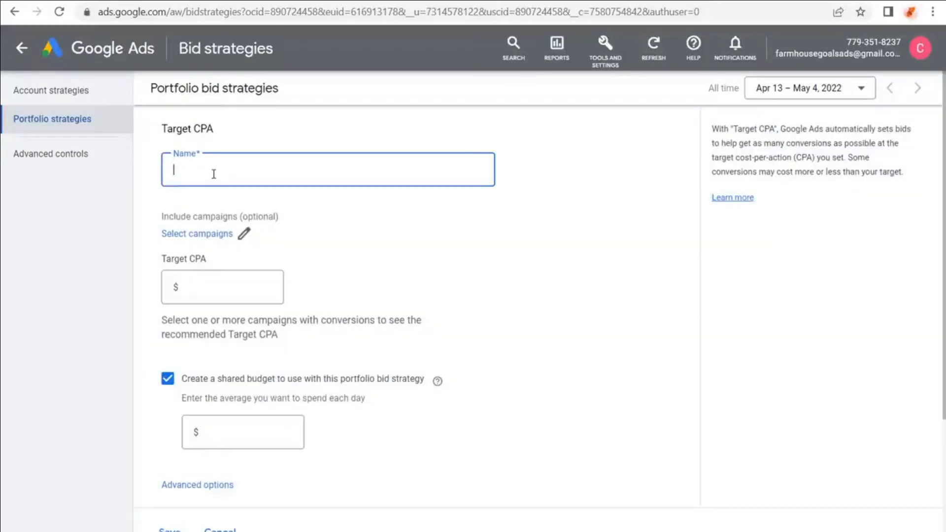
{"action": "type", "text": "Search Campaign Bid Strategy"}
- Include the Farmhouse Goals Google Ads Search Campaign 2022 in the bid strategy and set its Target CPA to $2.00
{"action": "left_click", "coordinate": [246, 236]}
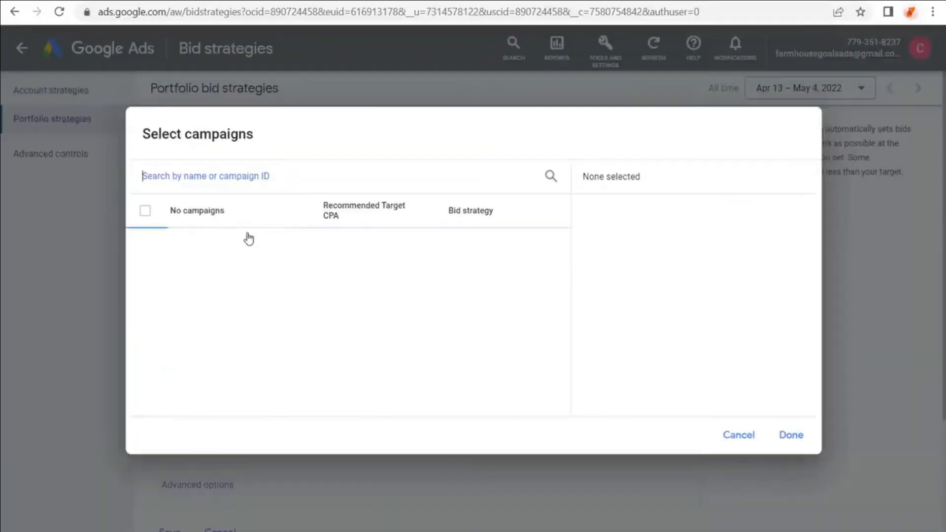
{"action": "left_click", "coordinate": [143, 248]}
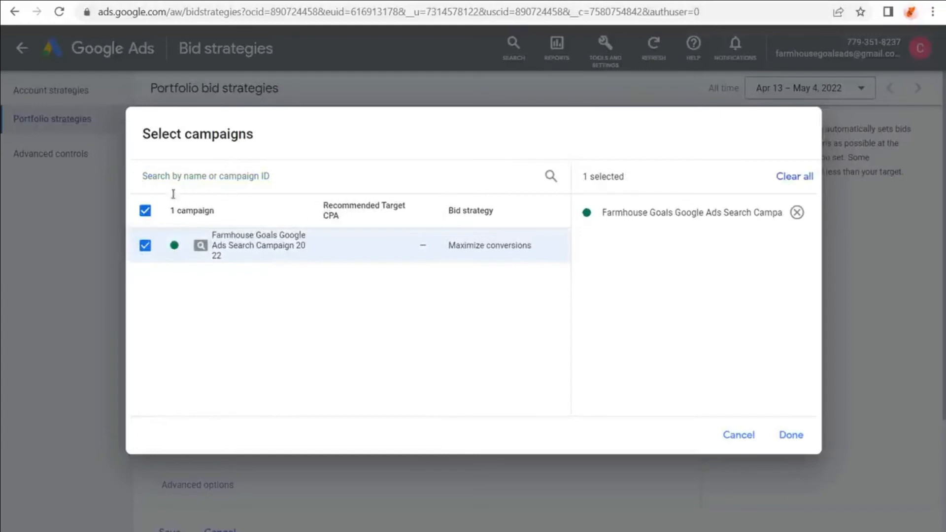
{"action": "left_click", "coordinate": [786, 438]}
{"action": "left_click", "coordinate": [236, 287]}
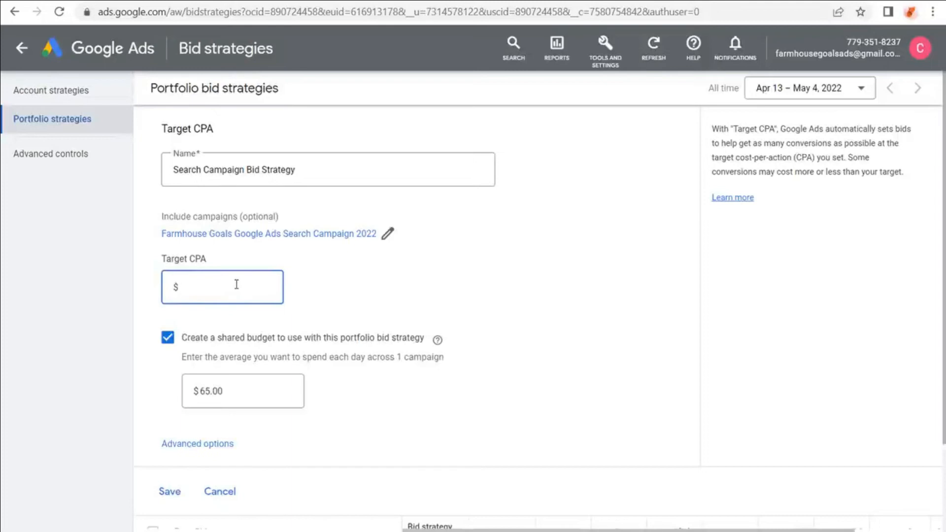
{"action": "left_click", "coordinate": [426, 268]}
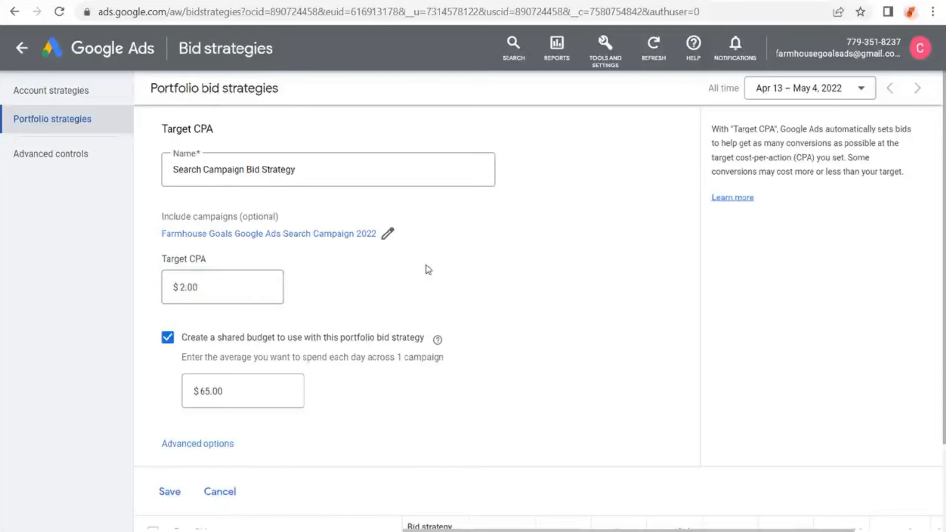
- Turn off the shared budget for the portfolio bid strategy and show its advanced bid limit options
{"action": "scroll", "coordinate": [315, 276], "scroll_direction": "down", "scroll_amount": 2}
{"action": "left_click", "coordinate": [167, 250]}
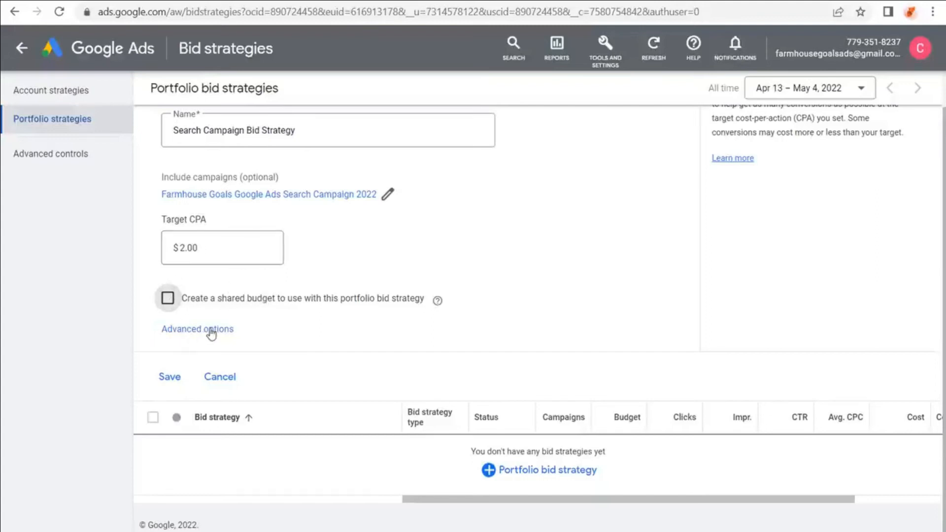
{"action": "left_click", "coordinate": [190, 332]}
{"action": "scroll", "coordinate": [488, 263], "scroll_direction": "down", "scroll_amount": 2}
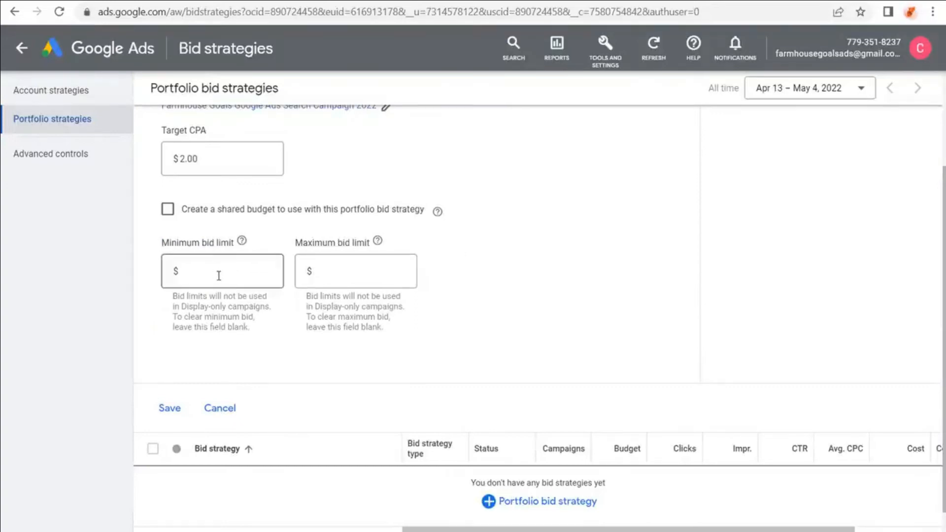
- Set the bid strategy's maximum bid limit to $1.25
{"action": "left_click", "coordinate": [361, 272]}
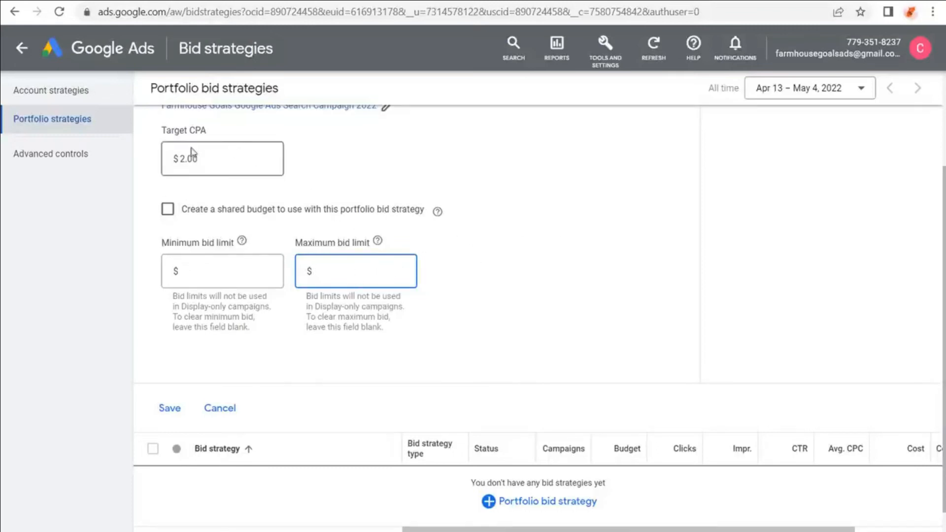
{"action": "left_click_drag", "start_coordinate": [167, 131], "coordinate": [225, 135]}
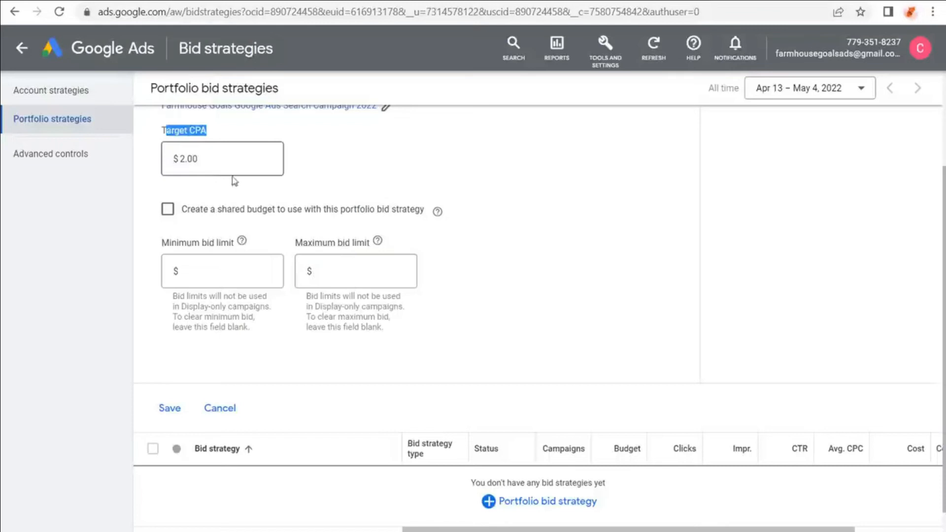
{"action": "left_click", "coordinate": [365, 269]}
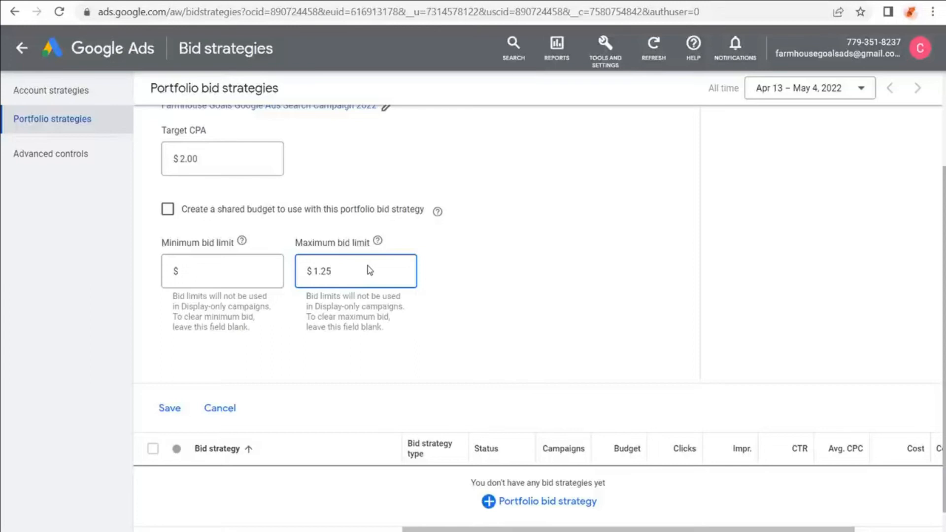
- Change the maximum bid limit to $0.50 and save the portfolio bid strategy
{"action": "left_click_drag", "start_coordinate": [363, 270], "coordinate": [288, 266]}
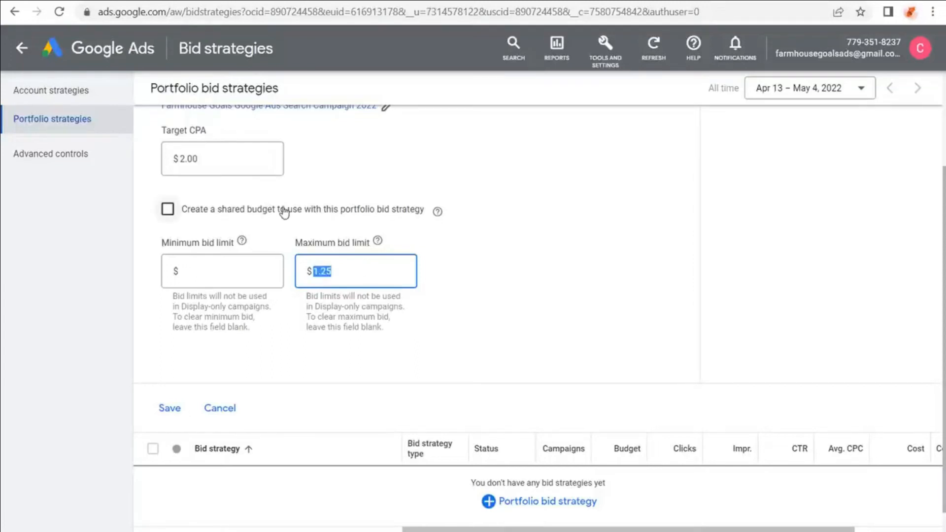
{"action": "type", "text": ".50"}
{"action": "left_click", "coordinate": [528, 247]}
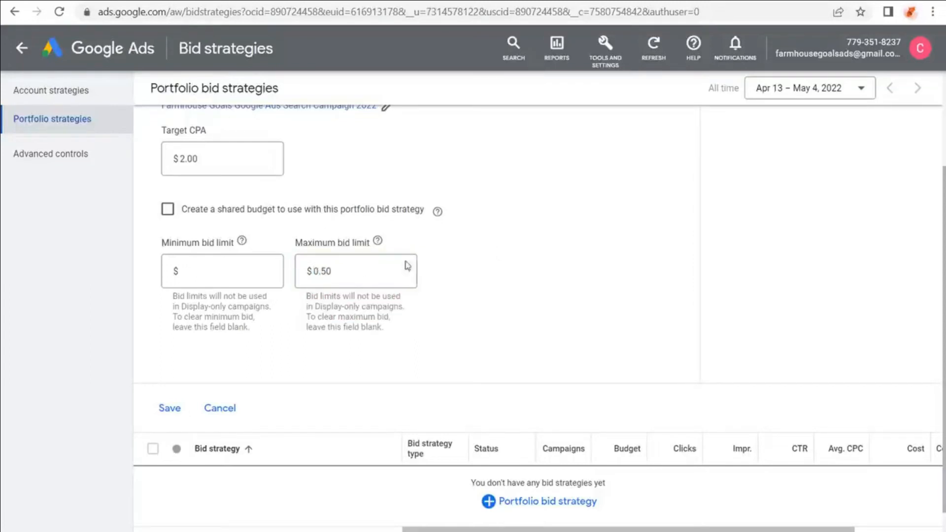
{"action": "left_click", "coordinate": [335, 270]}
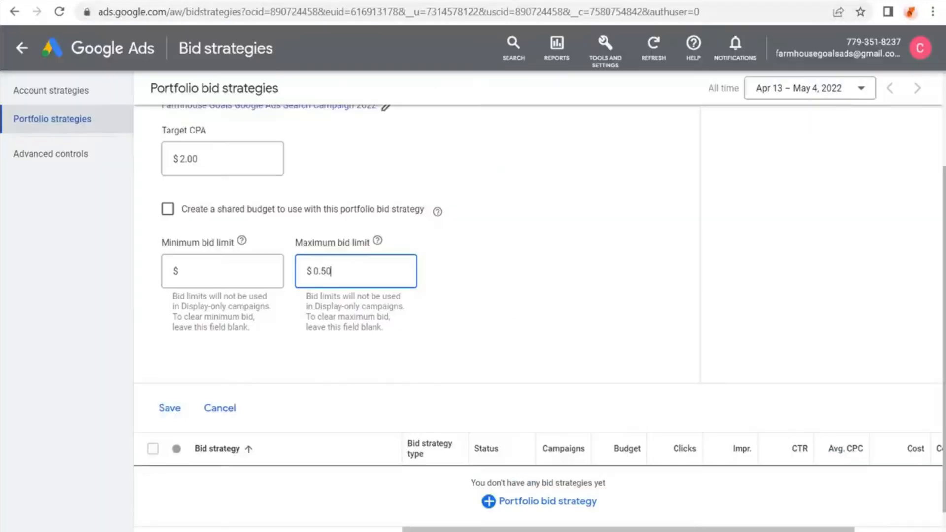
{"action": "left_click", "coordinate": [167, 409]}
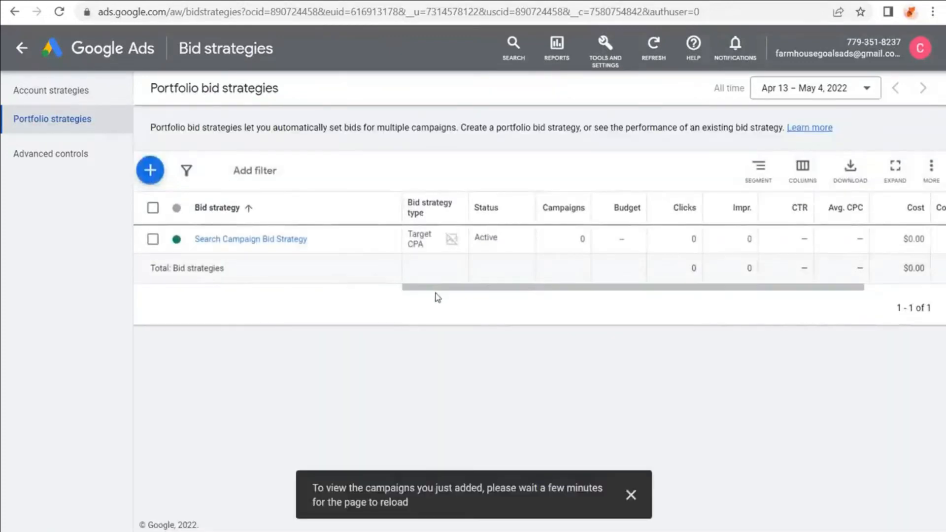
- Open the settings of the Farmhouse Goals search campaign and check which bid strategy its Bidding section uses
{"action": "left_click", "coordinate": [100, 52]}
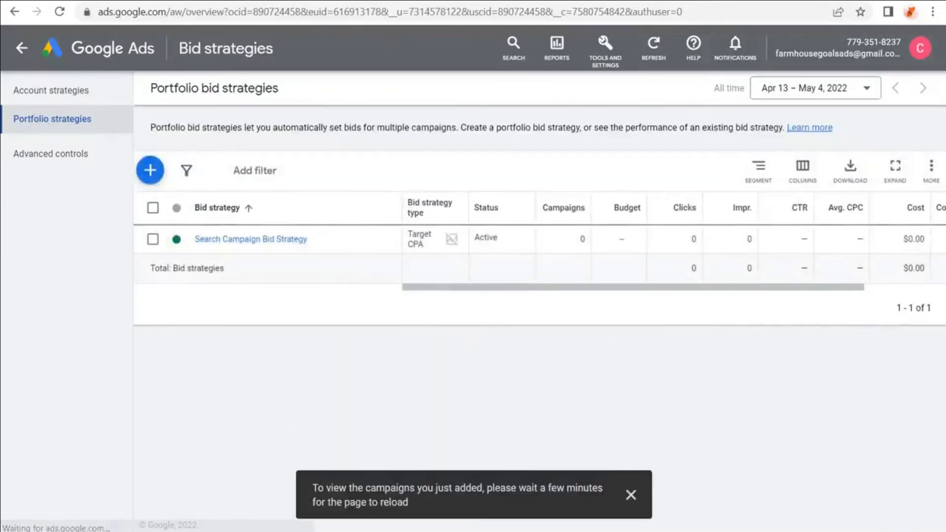
{"action": "left_click", "coordinate": [70, 181]}
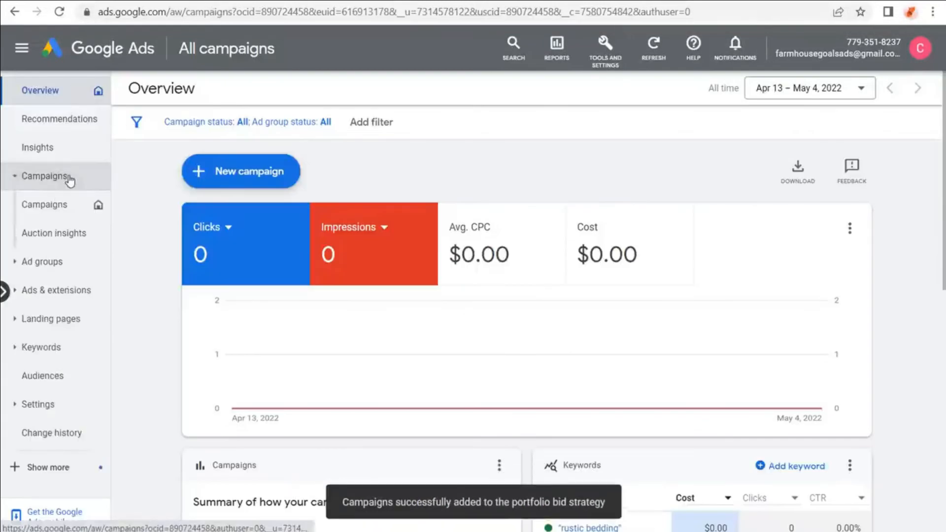
{"action": "left_click", "coordinate": [56, 204]}
{"action": "left_click", "coordinate": [234, 358]}
{"action": "left_click", "coordinate": [38, 378]}
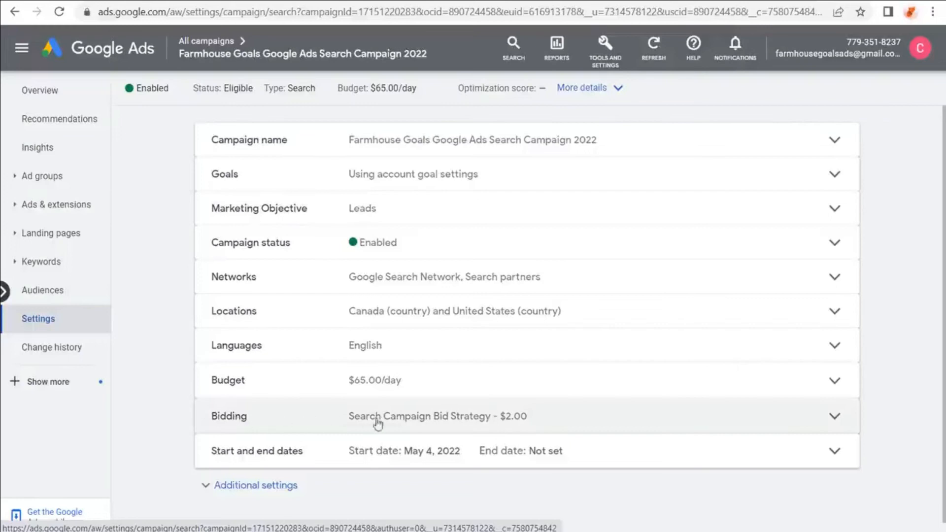
{"action": "left_click", "coordinate": [561, 419]}
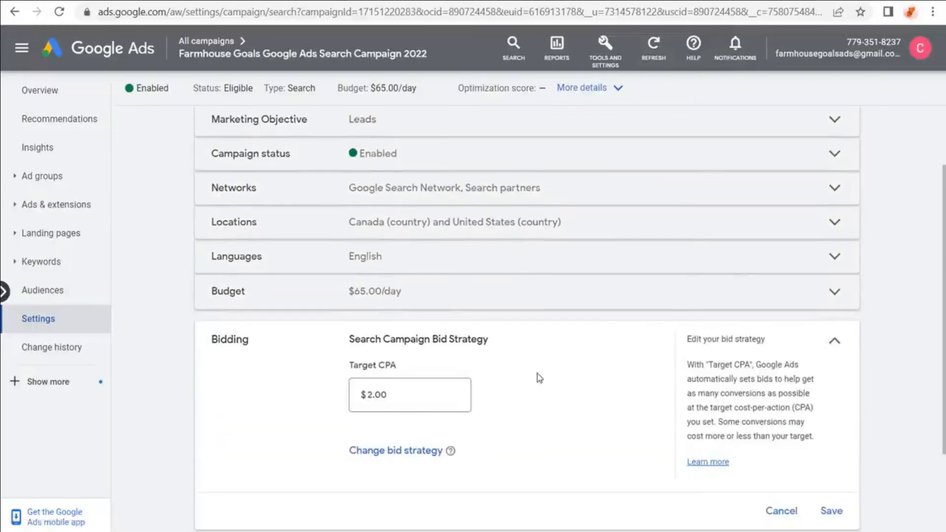
{"action": "left_click", "coordinate": [780, 511]}
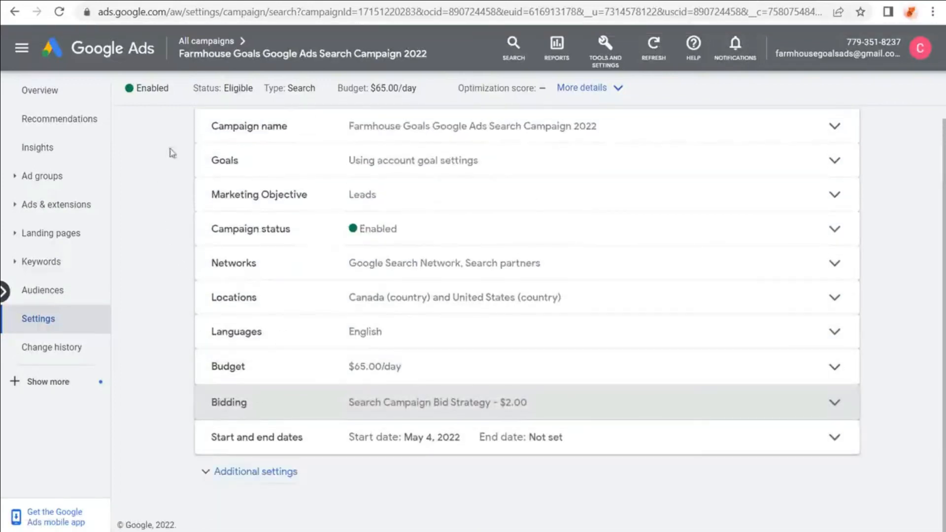
- Open the campaign's extensions summary from the campaigns list and review the sitelink, callout and structured snippet extensions
{"action": "mouse_move", "coordinate": [208, 49]}
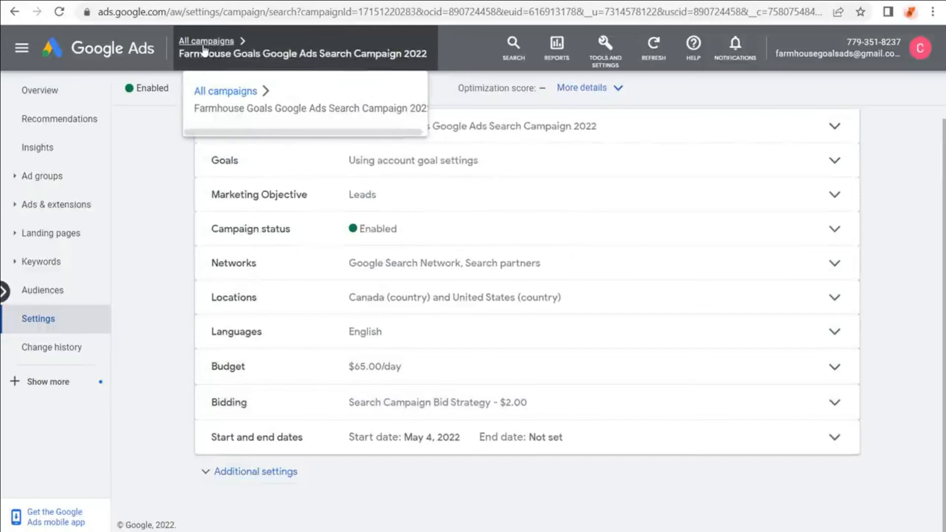
{"action": "left_click", "coordinate": [206, 43]}
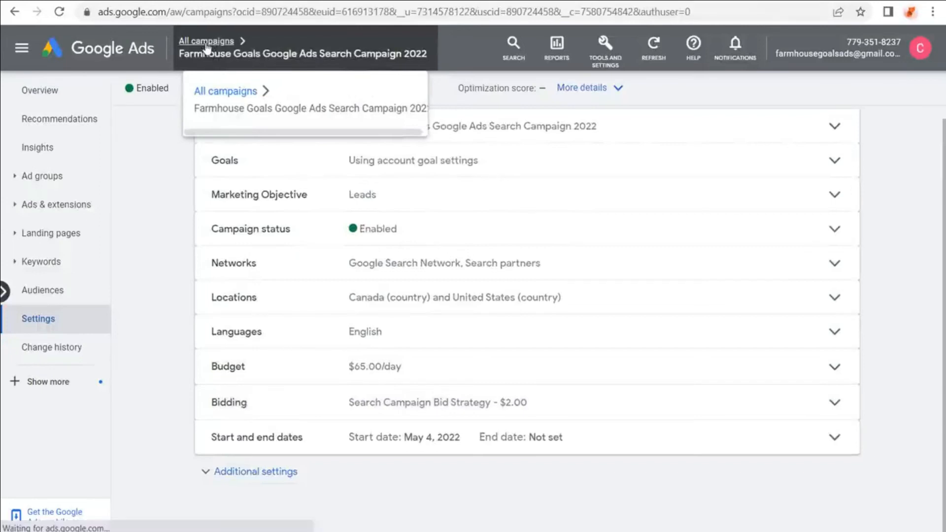
{"action": "left_click", "coordinate": [236, 374]}
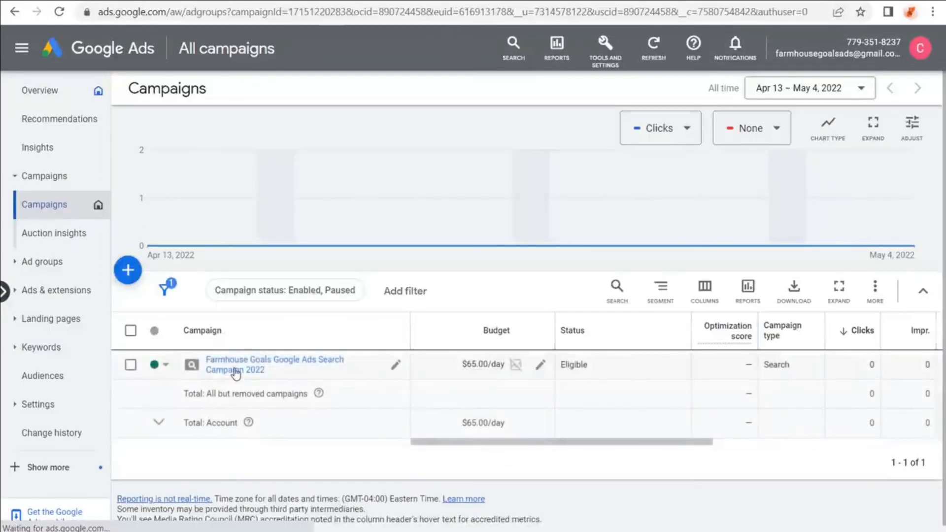
{"action": "left_click", "coordinate": [50, 262]}
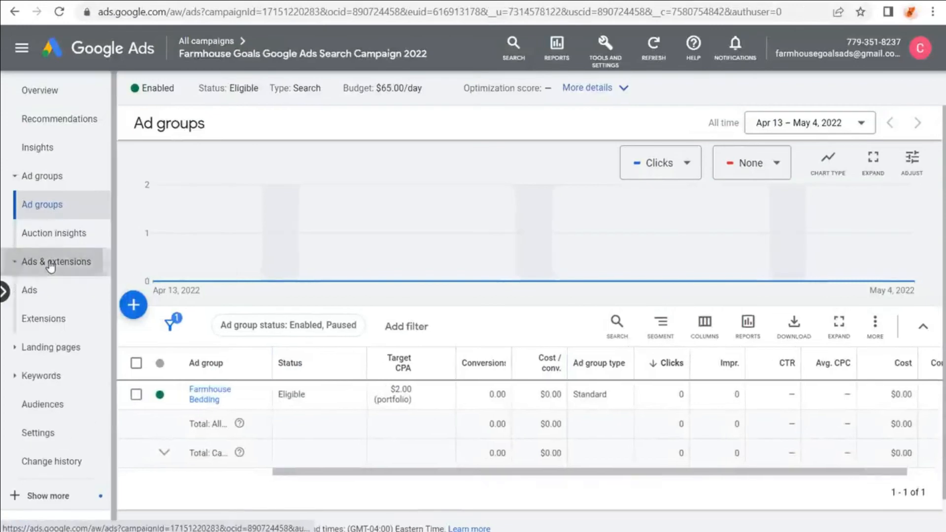
{"action": "left_click", "coordinate": [52, 262]}
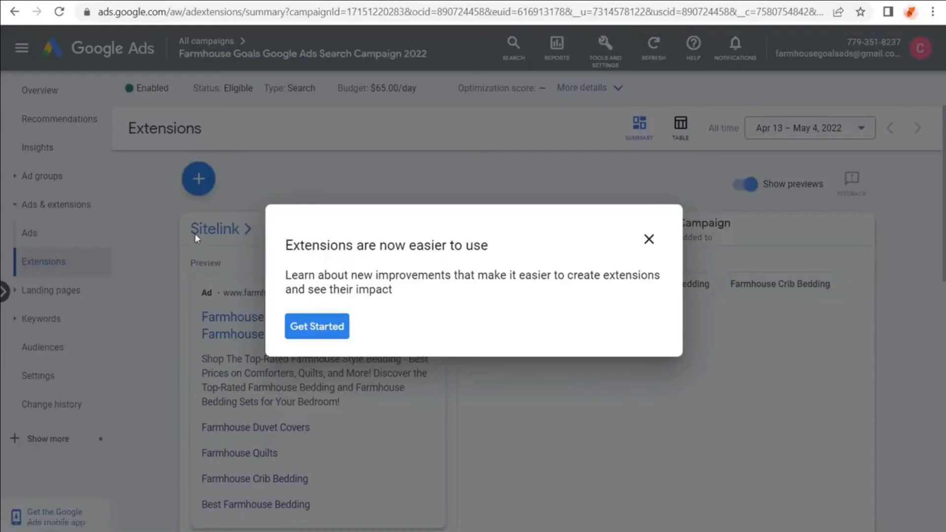
{"action": "left_click", "coordinate": [194, 234]}
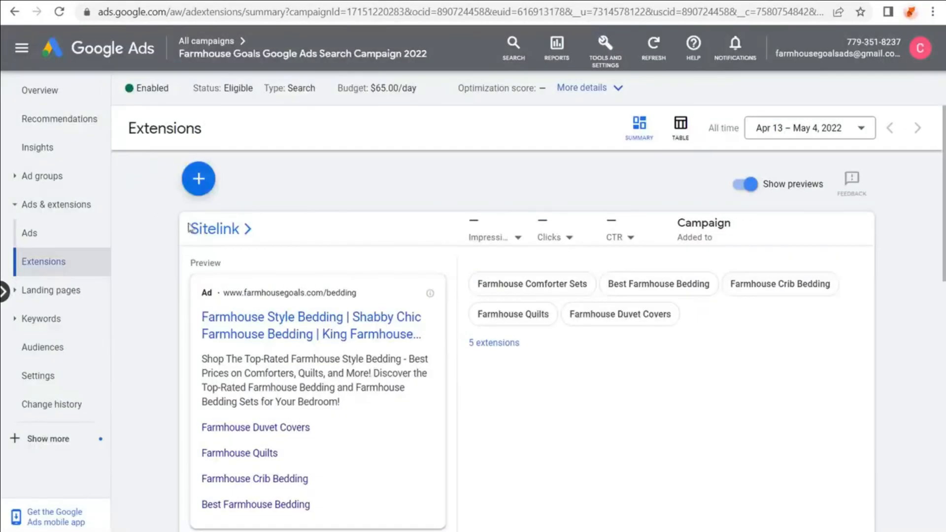
{"action": "scroll", "coordinate": [162, 245], "scroll_direction": "down", "scroll_amount": 7}
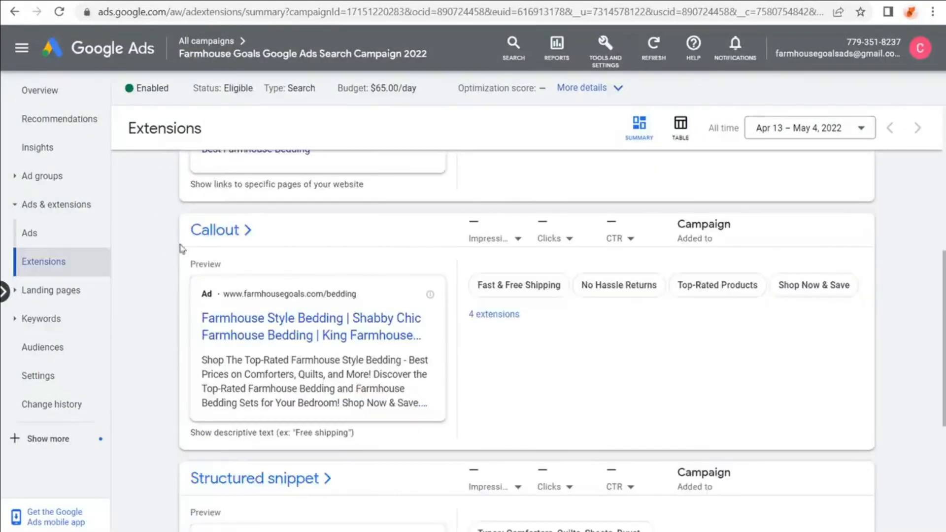
{"action": "scroll", "coordinate": [173, 259], "scroll_direction": "down", "scroll_amount": 4}
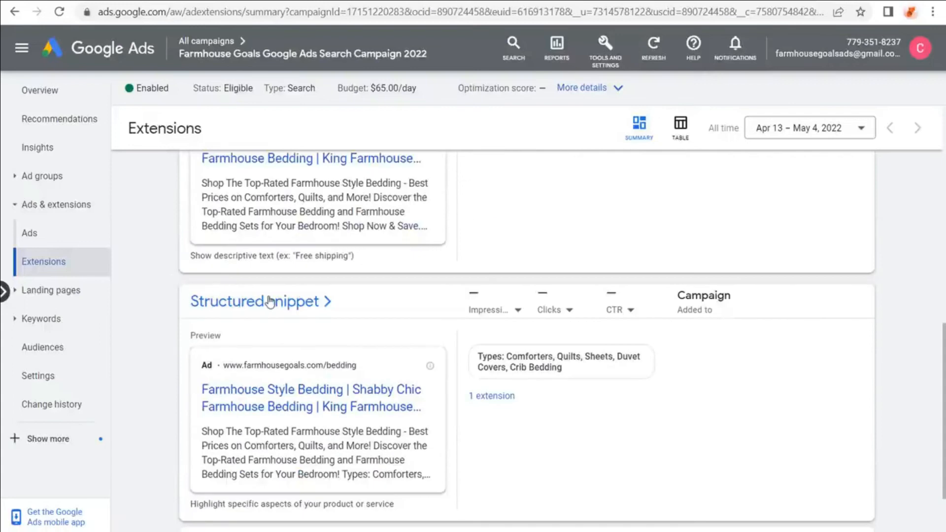
{"action": "scroll", "coordinate": [168, 299], "scroll_direction": "up", "scroll_amount": 10}
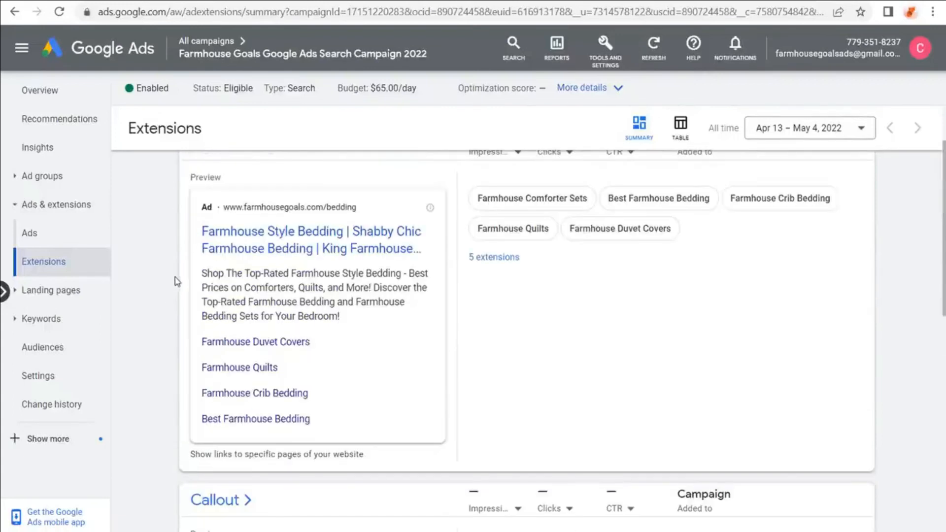
{"action": "scroll", "coordinate": [200, 225], "scroll_direction": "up", "scroll_amount": 2}
- Add all five campaign sitelink extensions to the Farmhouse Bedding ad group
{"action": "left_click", "coordinate": [202, 229]}
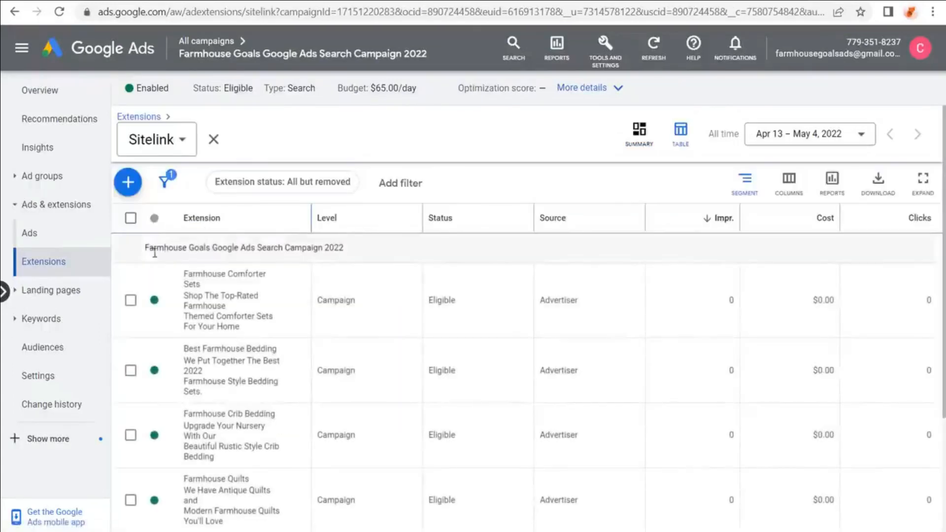
{"action": "left_click", "coordinate": [130, 218]}
{"action": "scroll", "coordinate": [367, 291], "scroll_direction": "down", "scroll_amount": 2}
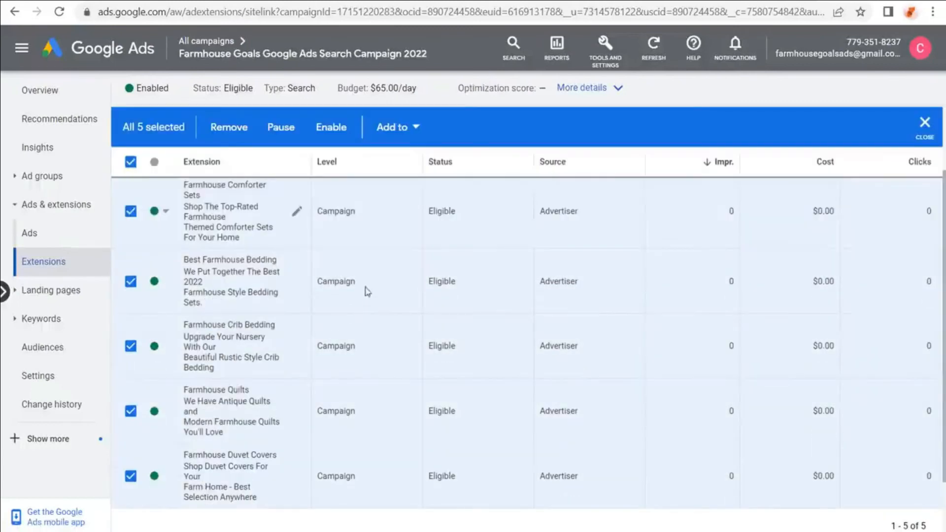
{"action": "scroll", "coordinate": [340, 303], "scroll_direction": "up", "scroll_amount": 2}
{"action": "left_click", "coordinate": [395, 184]}
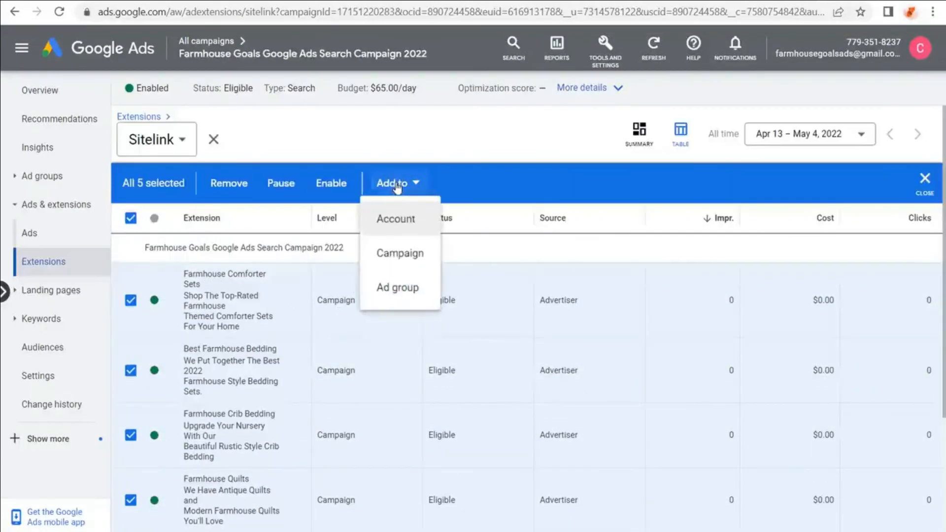
{"action": "left_click", "coordinate": [394, 287]}
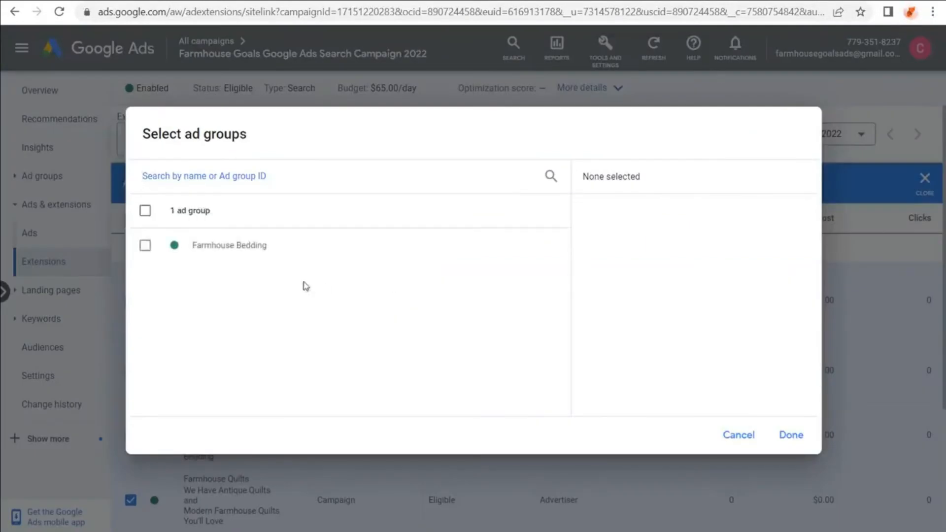
{"action": "left_click", "coordinate": [145, 245]}
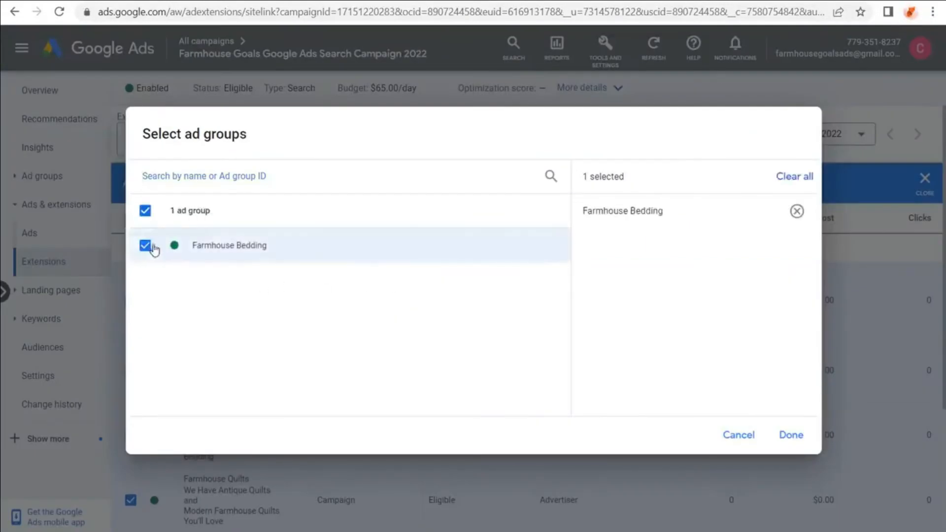
{"action": "left_click", "coordinate": [799, 437]}
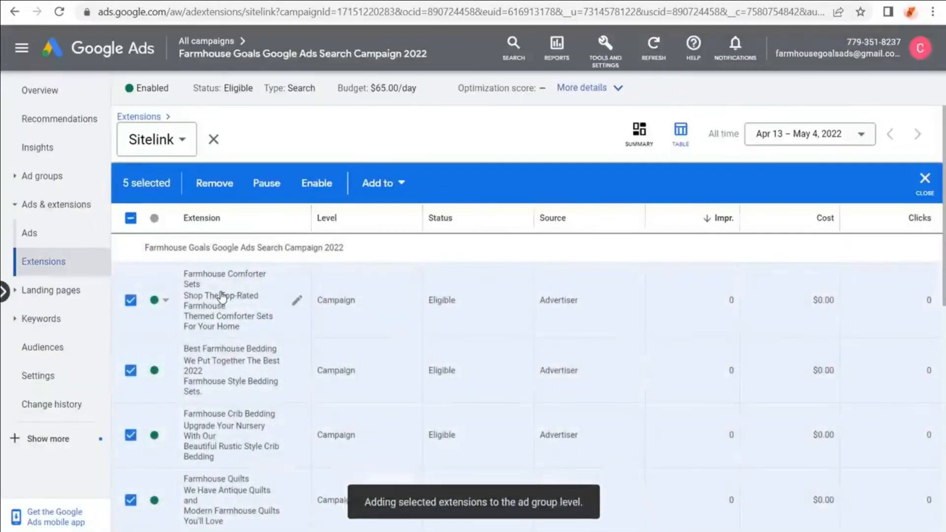
- Pause the five campaign-level sitelink extensions and check the status of the copies under the Farmhouse Bedding ad group
{"action": "mouse_move", "coordinate": [222, 296]}
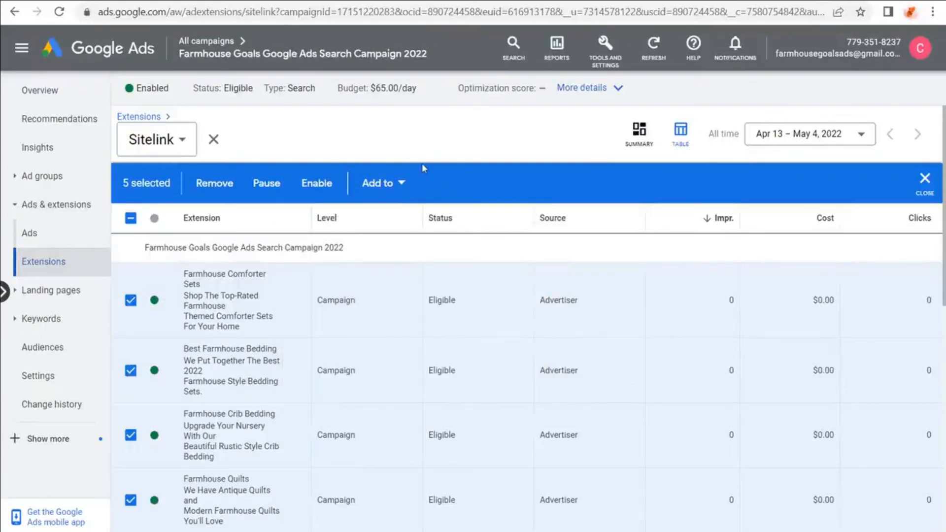
{"action": "scroll", "coordinate": [346, 163], "scroll_direction": "down", "scroll_amount": 5}
{"action": "scroll", "coordinate": [274, 217], "scroll_direction": "up", "scroll_amount": 5}
{"action": "left_click", "coordinate": [157, 222]}
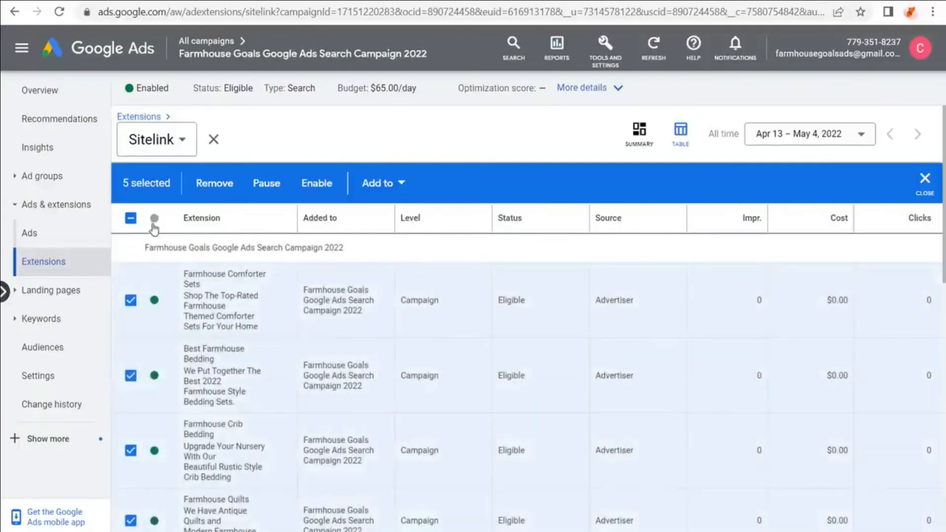
{"action": "left_click", "coordinate": [266, 186]}
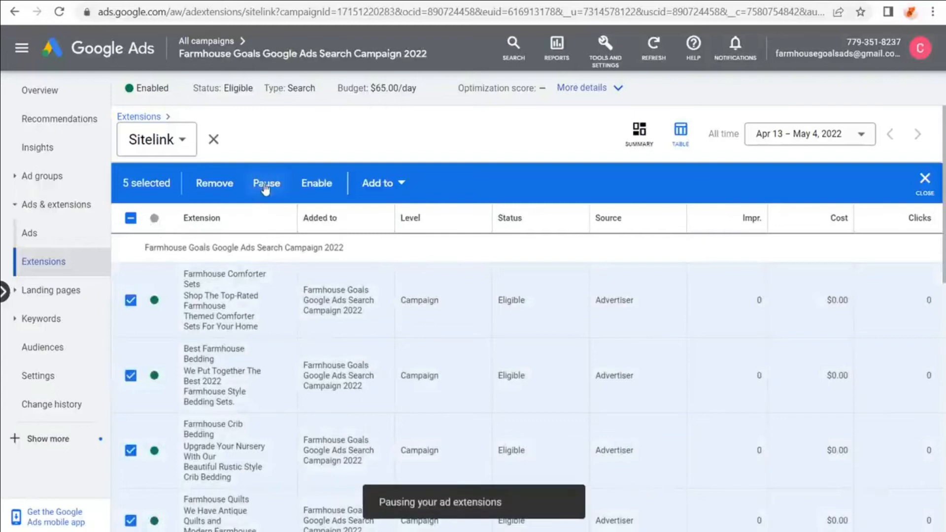
{"action": "scroll", "coordinate": [427, 312], "scroll_direction": "down", "scroll_amount": 7}
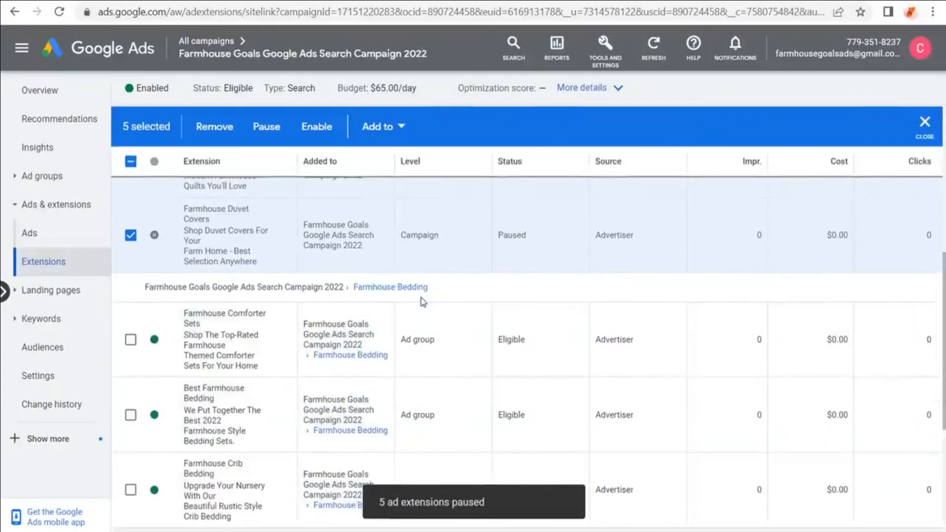
{"action": "scroll", "coordinate": [445, 343], "scroll_direction": "down", "scroll_amount": 2}
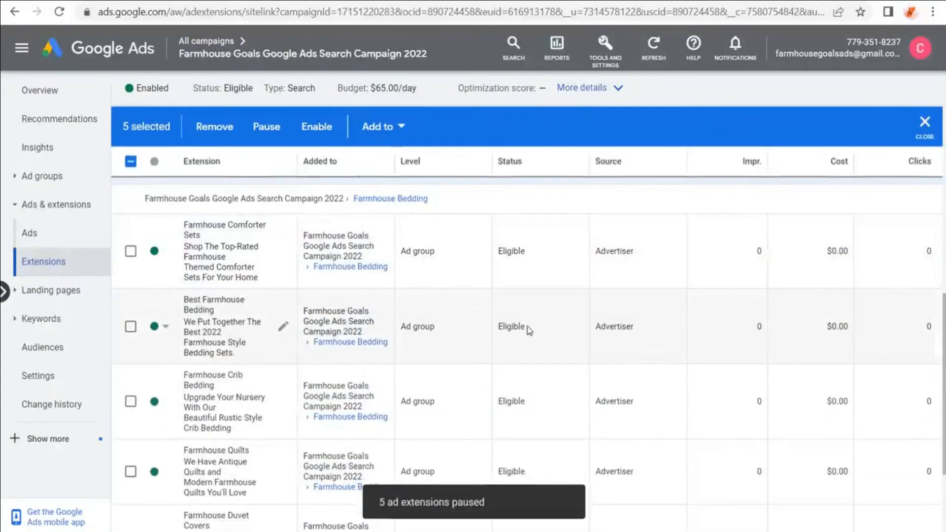
{"action": "scroll", "coordinate": [528, 328], "scroll_direction": "up", "scroll_amount": 10}
- Start a new sitelink extension from the sitelink list and have it added at the campaign level
{"action": "left_click", "coordinate": [213, 139]}
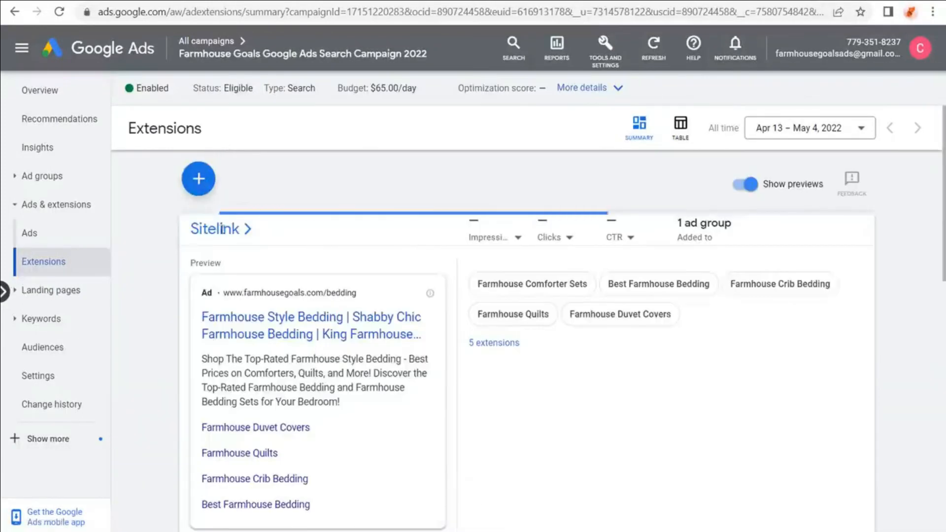
{"action": "left_click", "coordinate": [245, 229]}
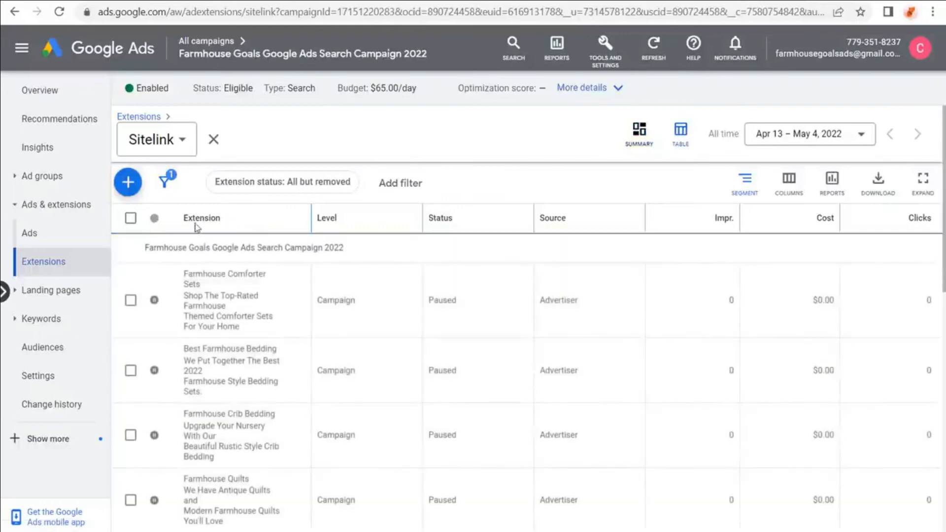
{"action": "left_click", "coordinate": [124, 188]}
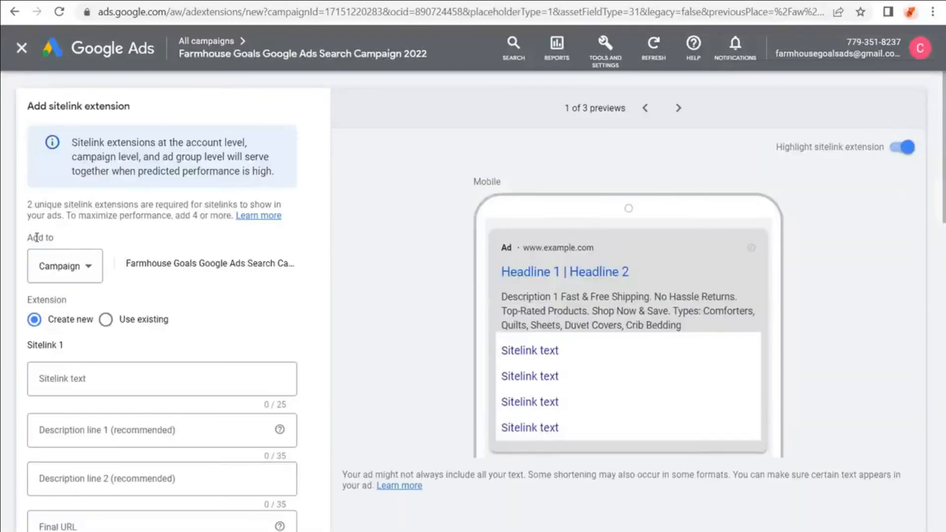
{"action": "left_click", "coordinate": [76, 270]}
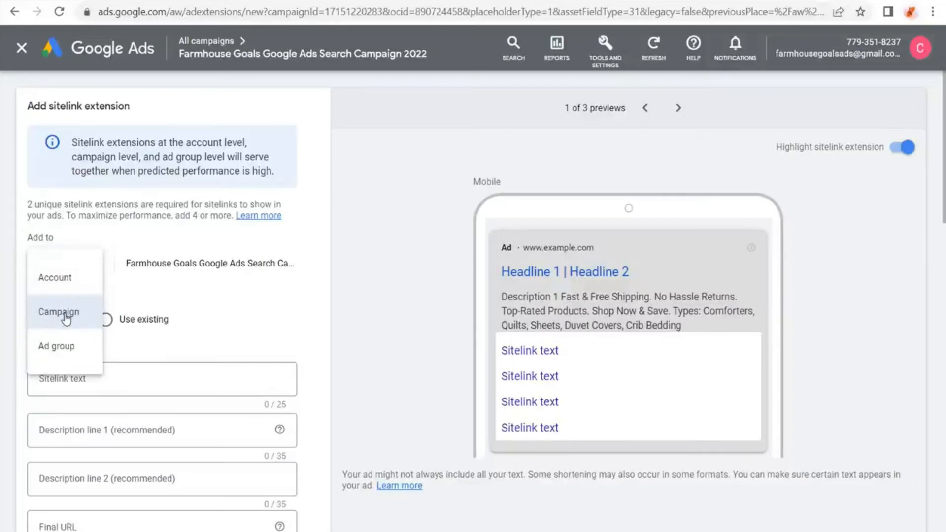
{"action": "left_click", "coordinate": [63, 346]}
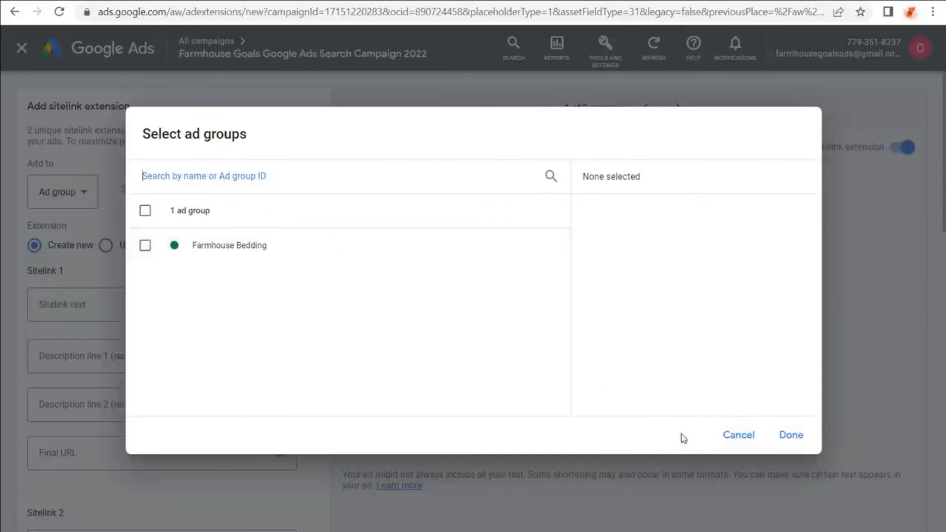
{"action": "left_click", "coordinate": [732, 432]}
{"action": "left_click", "coordinate": [91, 193]}
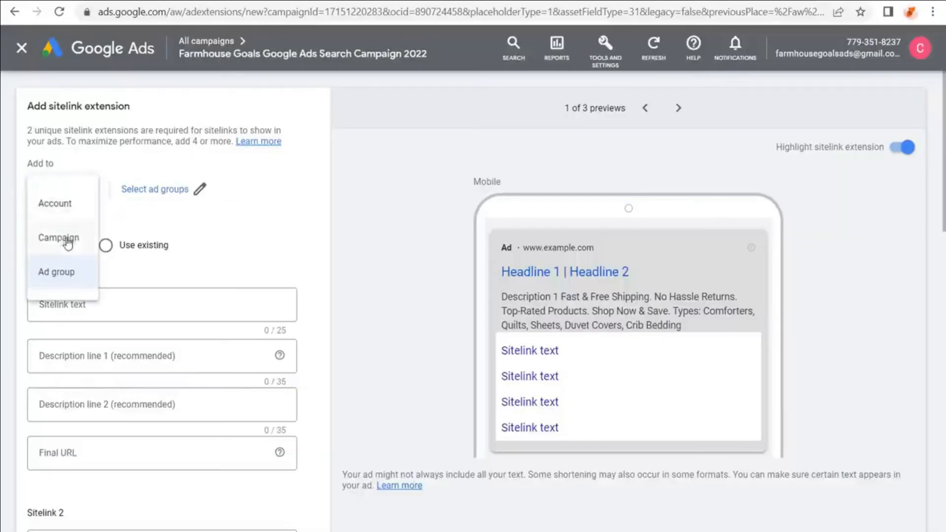
{"action": "left_click", "coordinate": [66, 231]}
- Review the levels and statuses of the paused and newly added sitelinks in the campaign's sitelink list
{"action": "scroll", "coordinate": [186, 259], "scroll_direction": "down", "scroll_amount": 2}
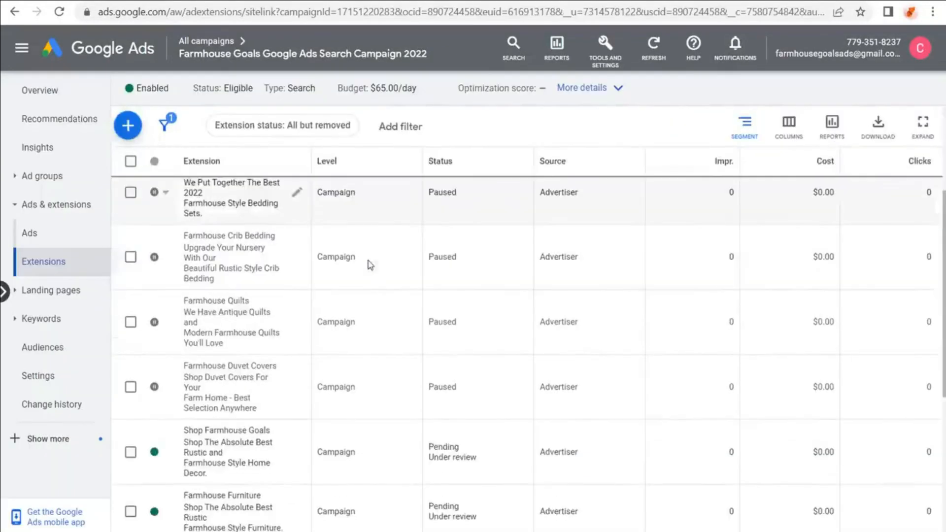
{"action": "scroll", "coordinate": [370, 265], "scroll_direction": "down", "scroll_amount": 3}
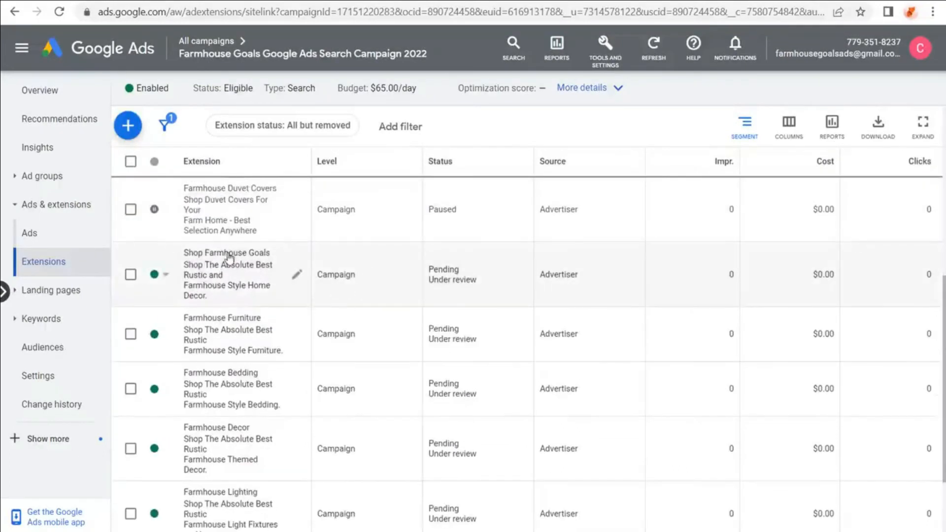
{"action": "scroll", "coordinate": [231, 259], "scroll_direction": "down", "scroll_amount": 2}
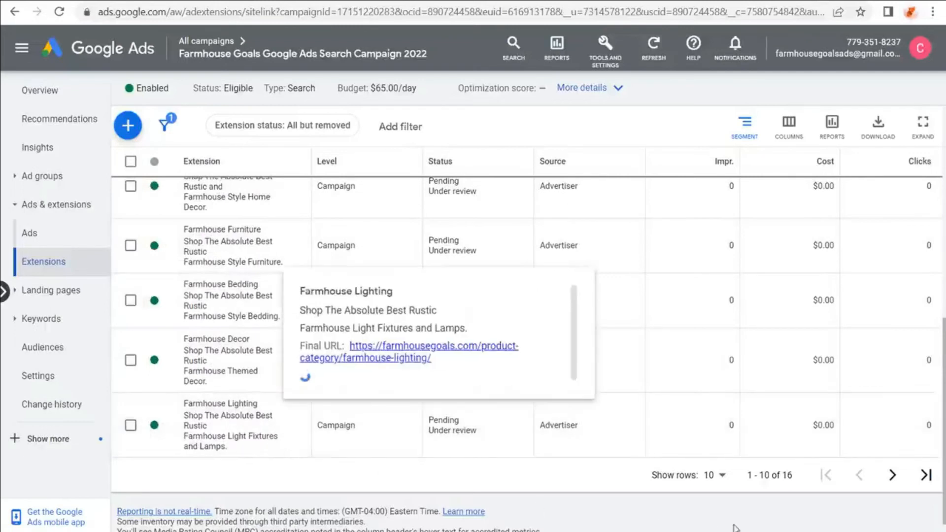
{"action": "scroll", "coordinate": [530, 291], "scroll_direction": "up", "scroll_amount": 5}
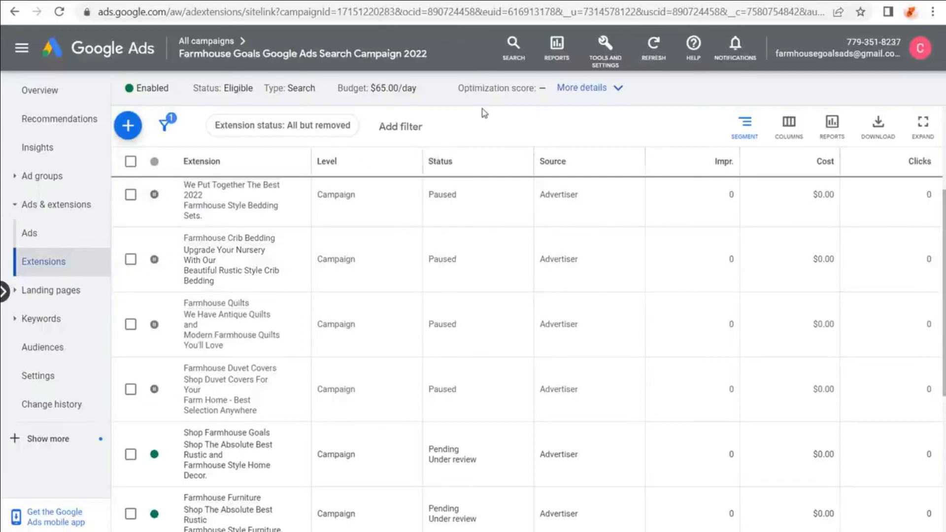
- Open the Farmhouse Bedding ad group and bring up its list of ads
{"action": "left_click", "coordinate": [45, 178]}
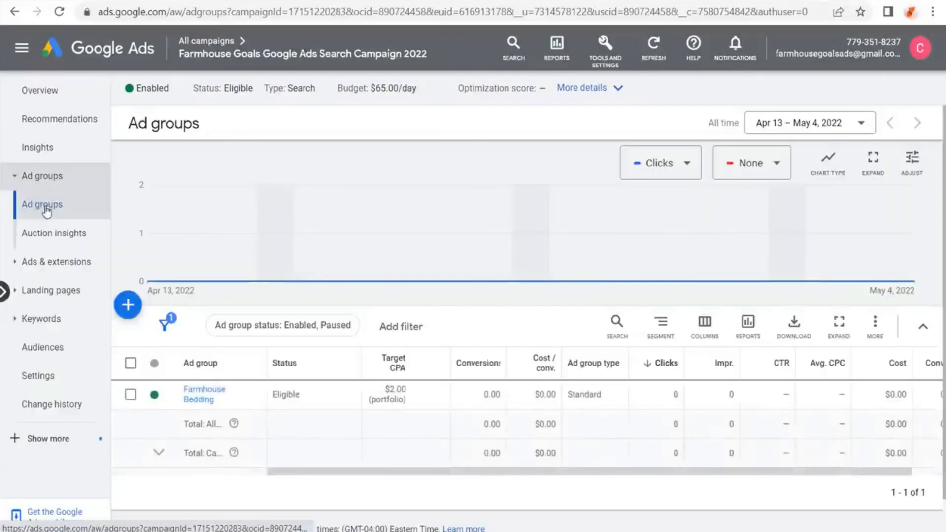
{"action": "left_click", "coordinate": [194, 402]}
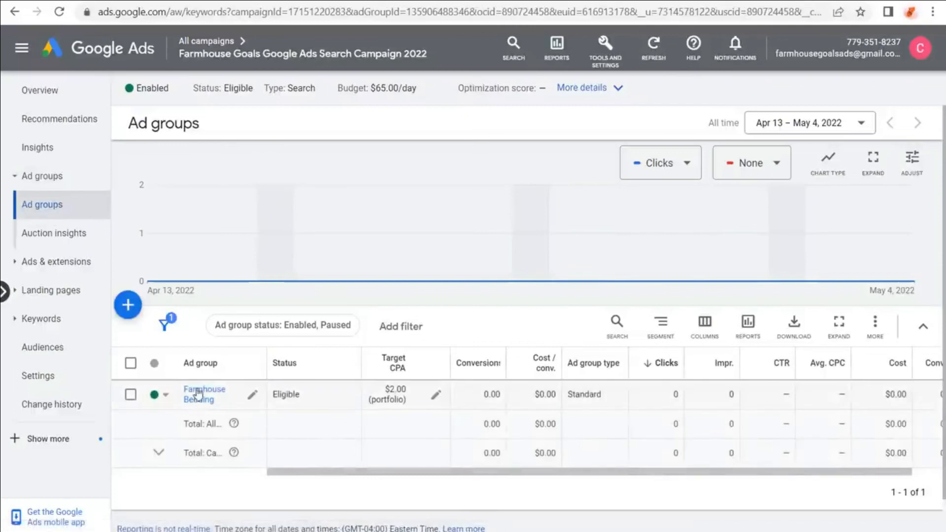
{"action": "scroll", "coordinate": [434, 314], "scroll_direction": "down", "scroll_amount": 1}
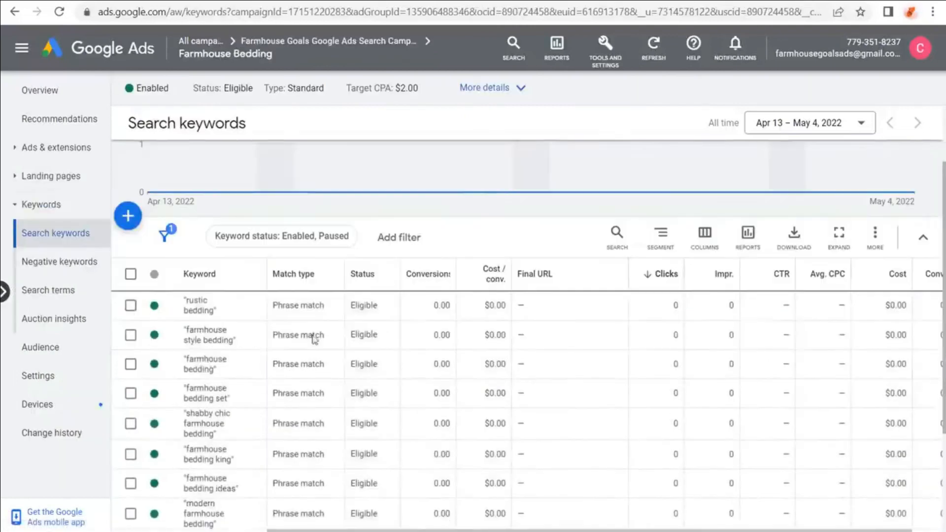
{"action": "left_click", "coordinate": [800, 88]}
{"action": "left_click", "coordinate": [47, 152]}
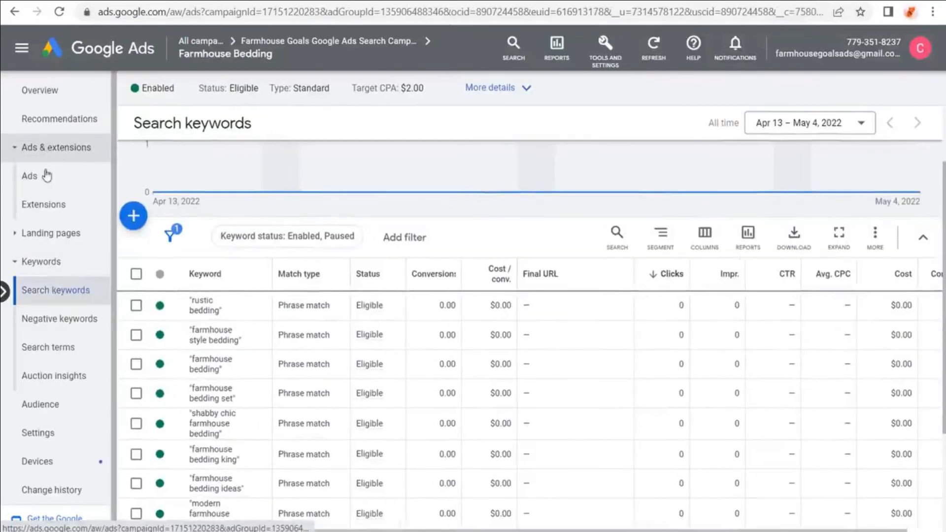
{"action": "left_click", "coordinate": [47, 176]}
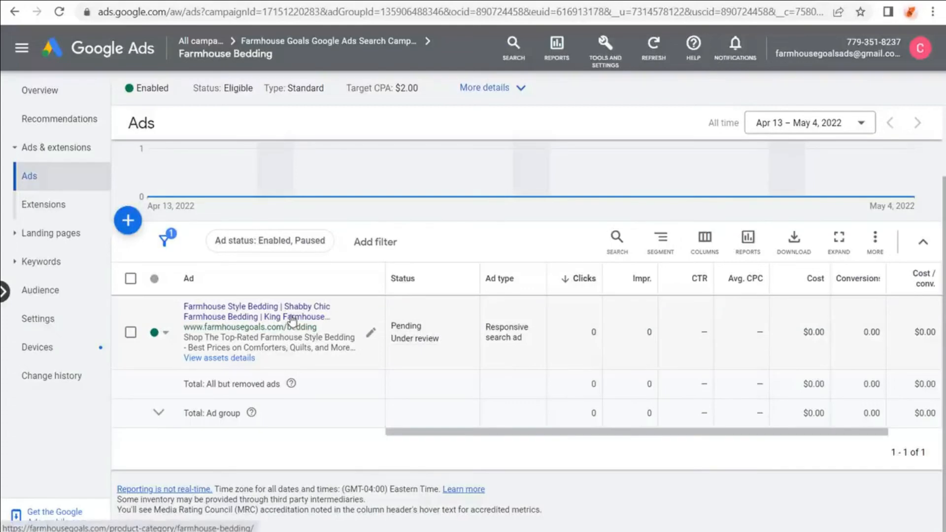
- Copy the responsive search ad and paste it into the Farmhouse Bedding ad group, allowing a duplicate of the existing ad
{"action": "left_click", "coordinate": [131, 334]}
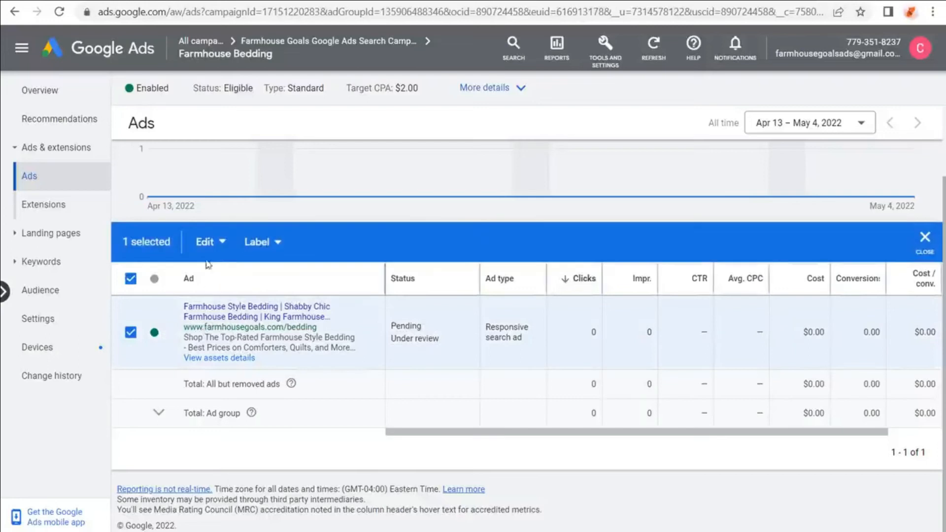
{"action": "left_click", "coordinate": [206, 241]}
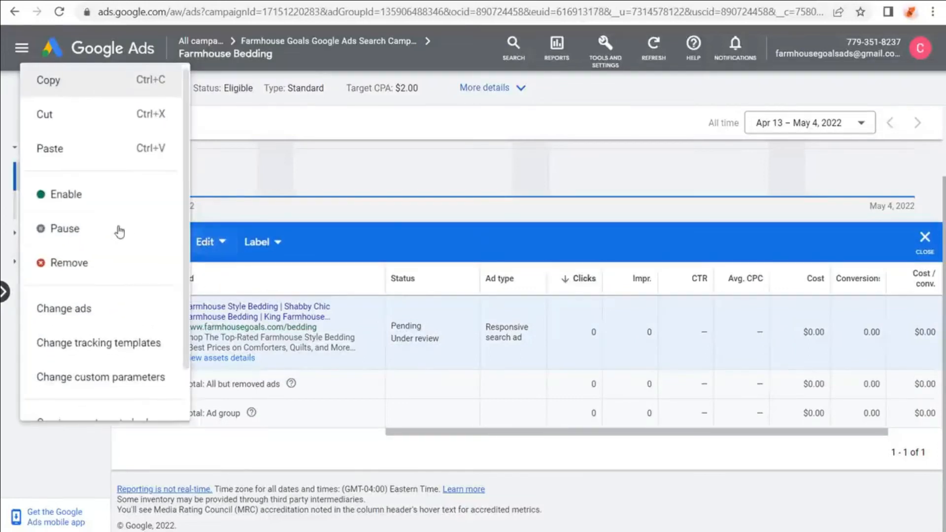
{"action": "left_click", "coordinate": [79, 83]}
{"action": "left_click", "coordinate": [206, 243]}
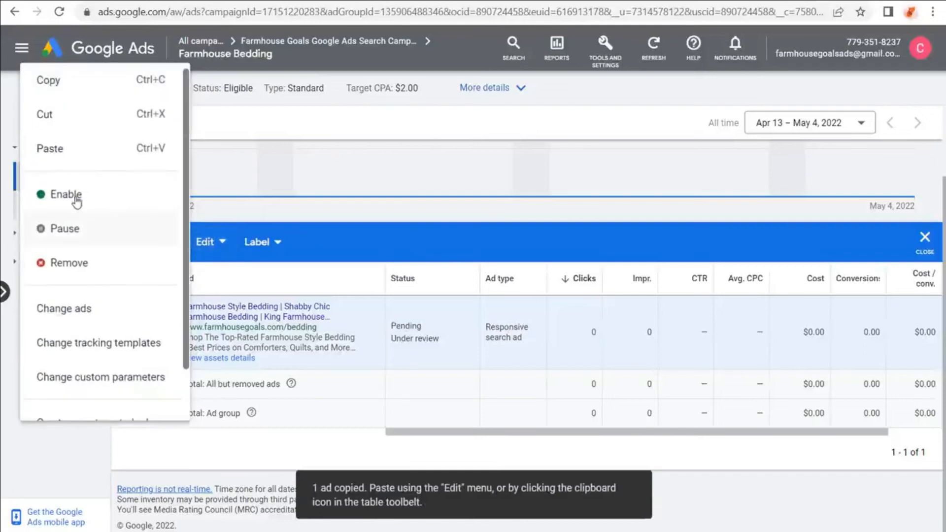
{"action": "left_click", "coordinate": [79, 153]}
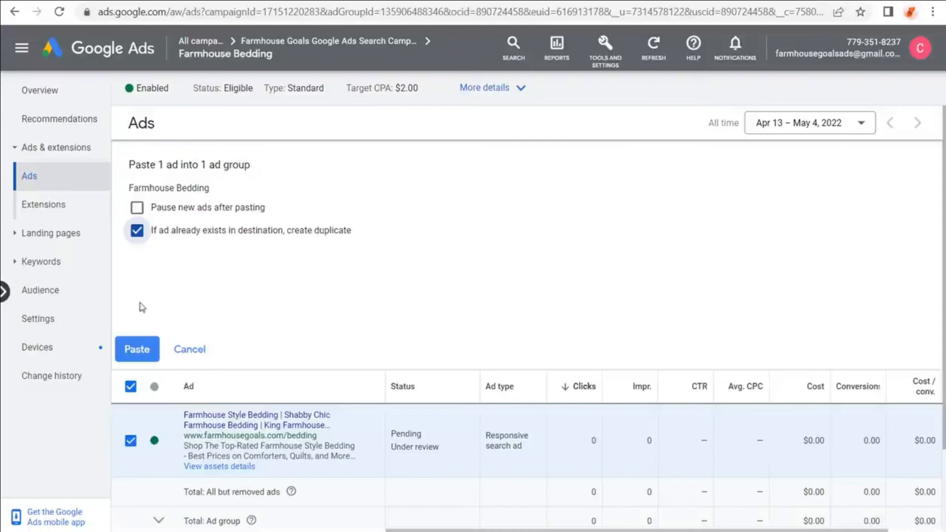
{"action": "left_click", "coordinate": [137, 350]}
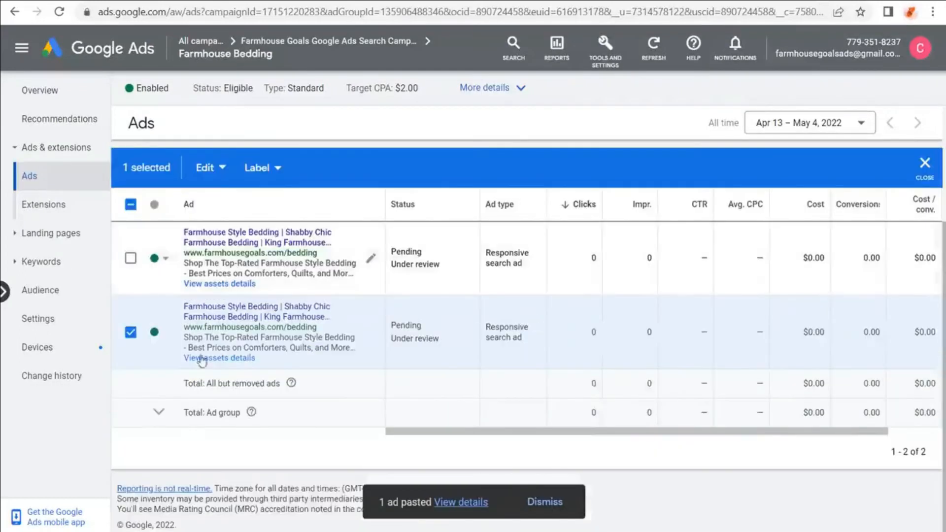
{"action": "left_click", "coordinate": [131, 331]}
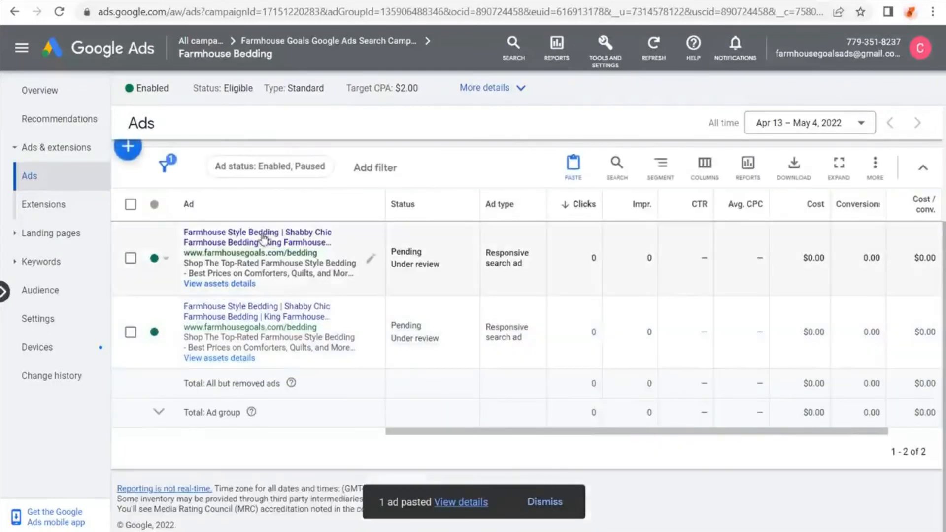
{"action": "left_click", "coordinate": [373, 260]}
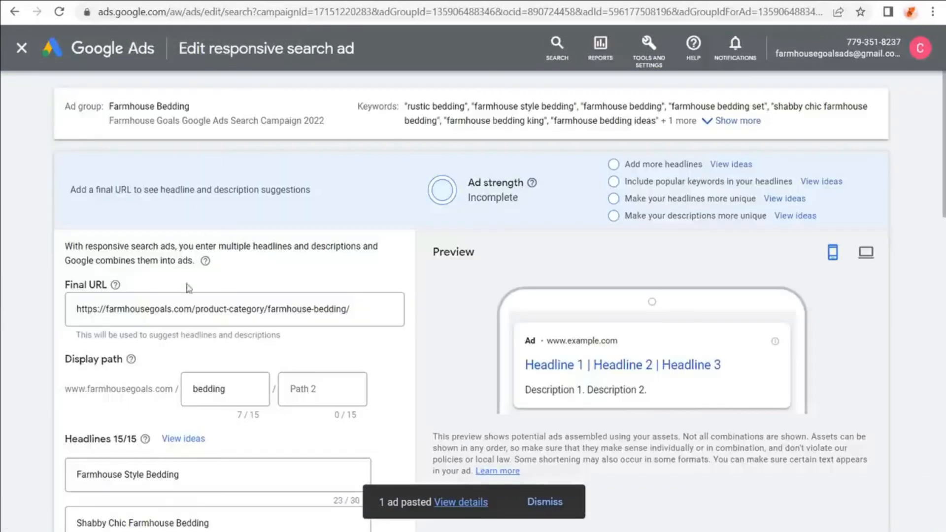
{"action": "left_click_drag", "start_coordinate": [361, 309], "coordinate": [44, 318]}
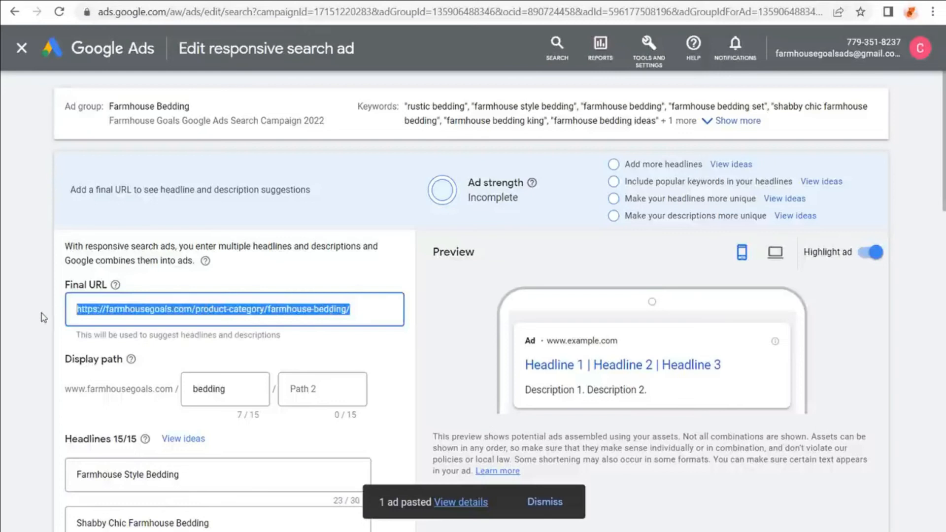
{"action": "key", "text": "ctrl+v"}
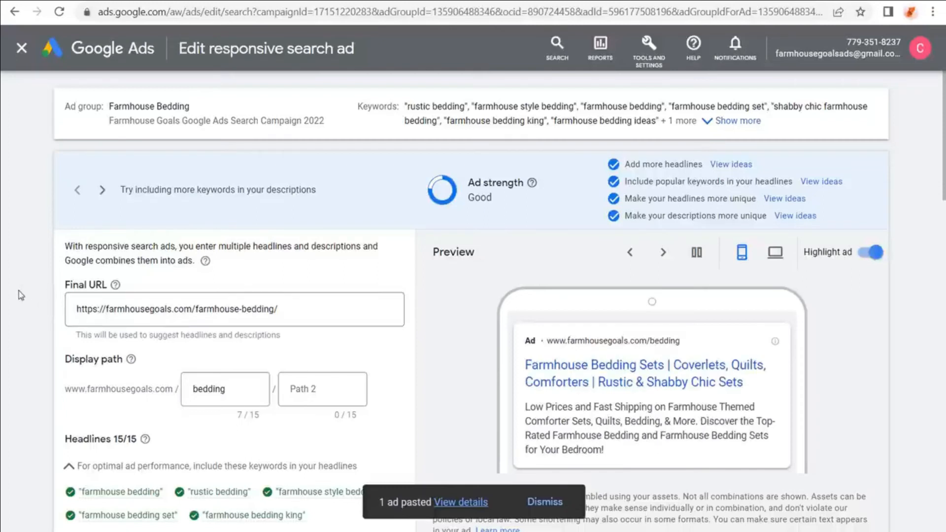
{"action": "scroll", "coordinate": [43, 269], "scroll_direction": "down", "scroll_amount": 2}
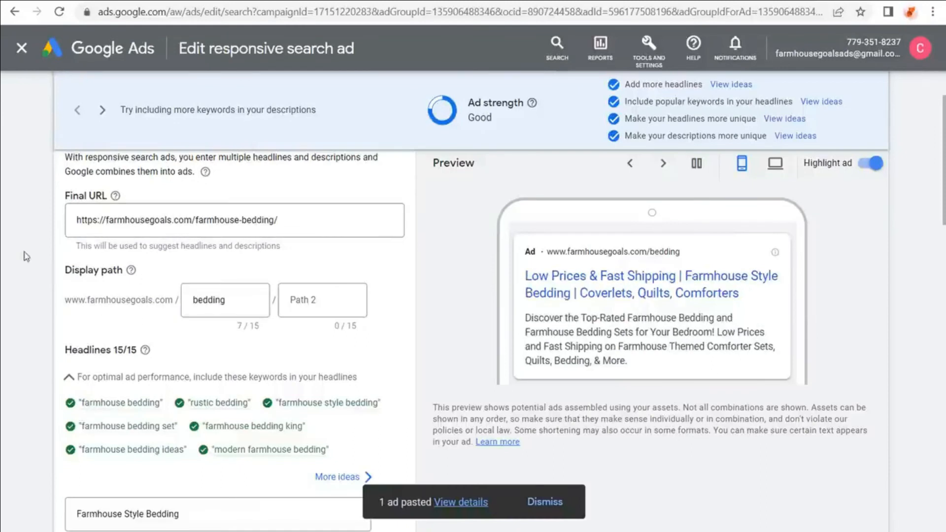
{"action": "scroll", "coordinate": [36, 249], "scroll_direction": "down", "scroll_amount": 4}
{"action": "scroll", "coordinate": [35, 249], "scroll_direction": "down", "scroll_amount": 15}
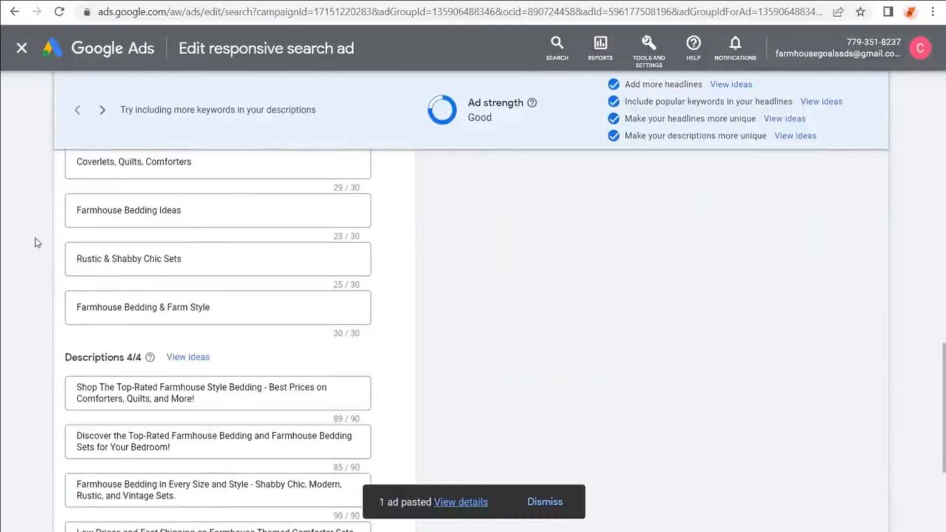
{"action": "scroll", "coordinate": [36, 243], "scroll_direction": "down", "scroll_amount": 5}
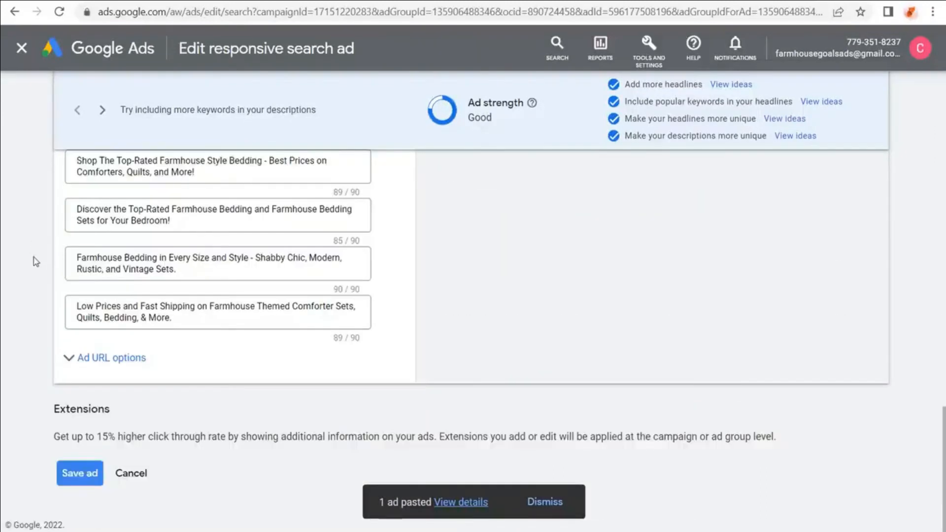
- Save the responsive search ad and start a new ad group in the Farmhouse Goals Google Ads Search Campaign 2022
{"action": "left_click", "coordinate": [78, 474]}
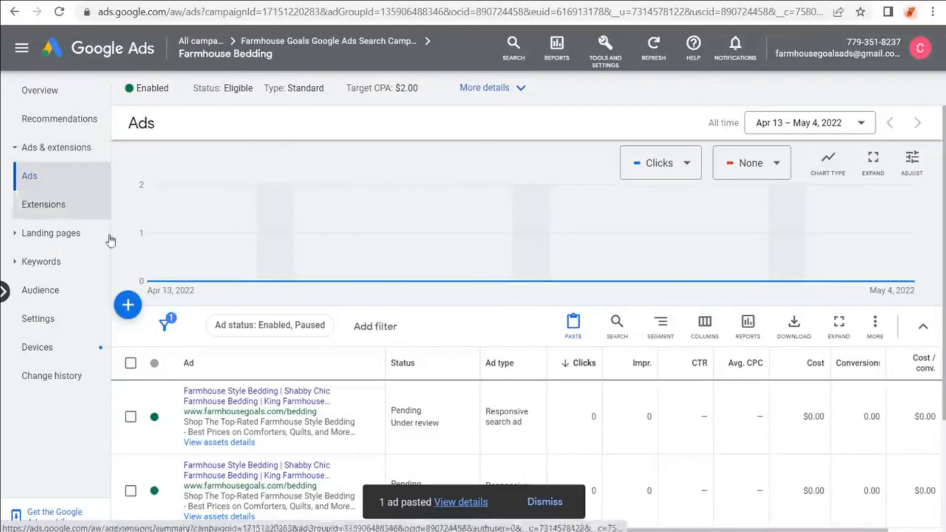
{"action": "left_click", "coordinate": [298, 44]}
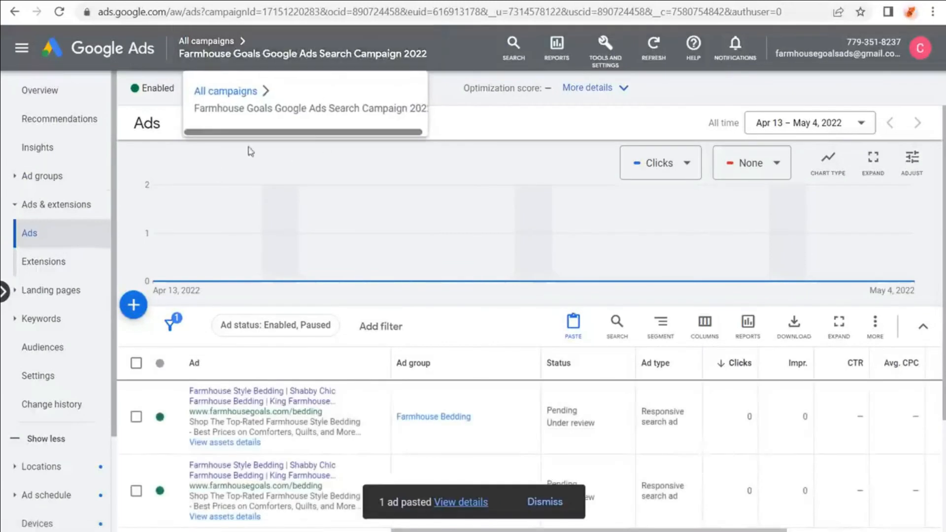
{"action": "left_click", "coordinate": [39, 178]}
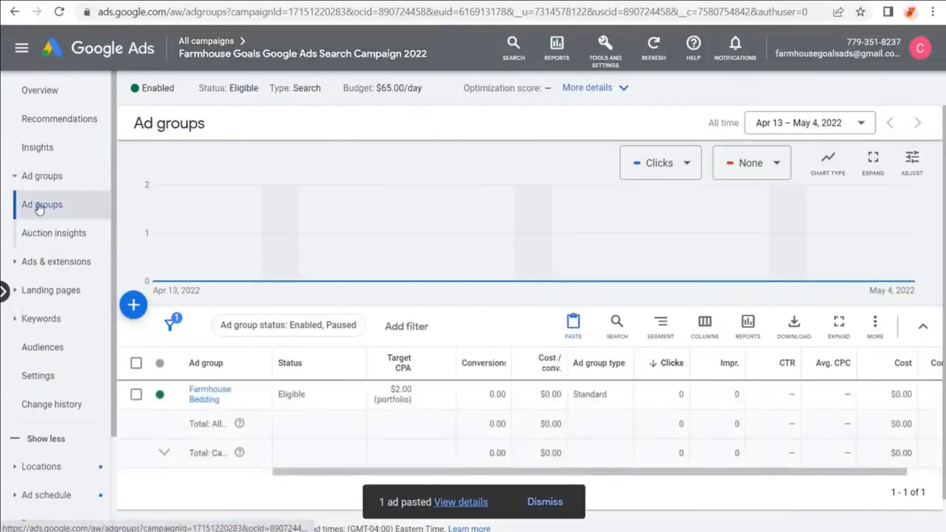
{"action": "left_click", "coordinate": [138, 308]}
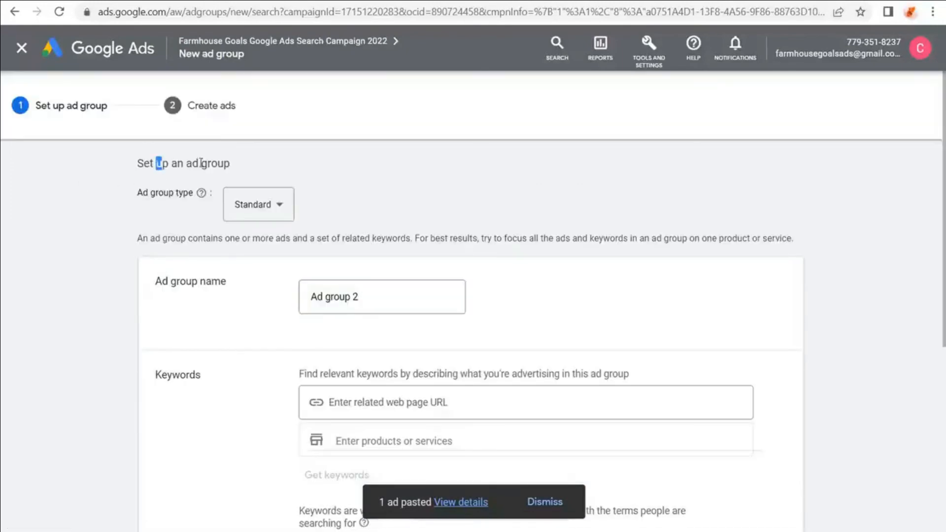
{"action": "left_click", "coordinate": [280, 206]}
{"action": "left_click", "coordinate": [261, 194]}
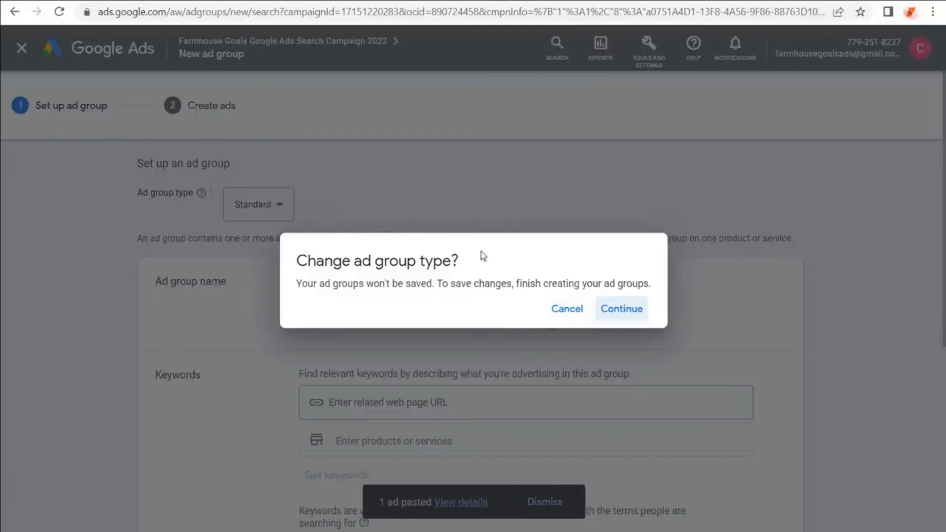
{"action": "left_click", "coordinate": [566, 310]}
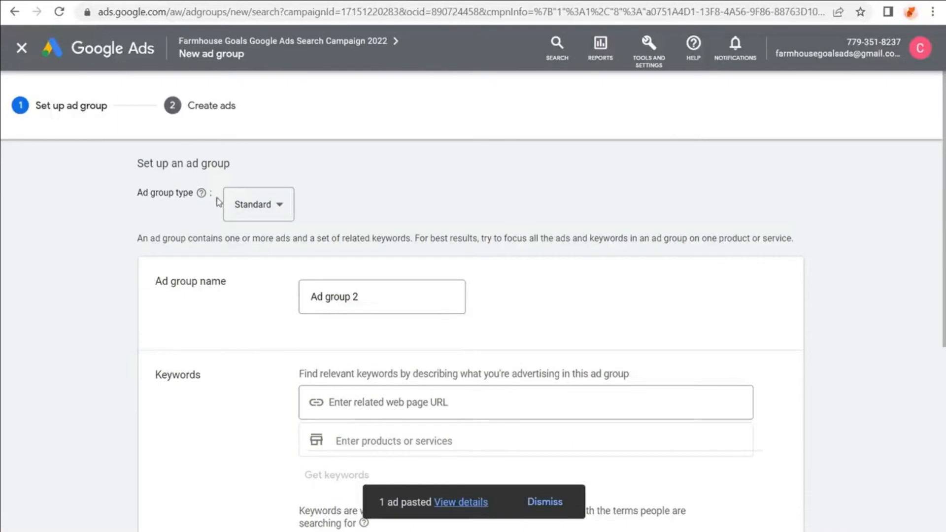
- Select Standard as the new ad group's type
{"action": "left_click", "coordinate": [259, 204]}
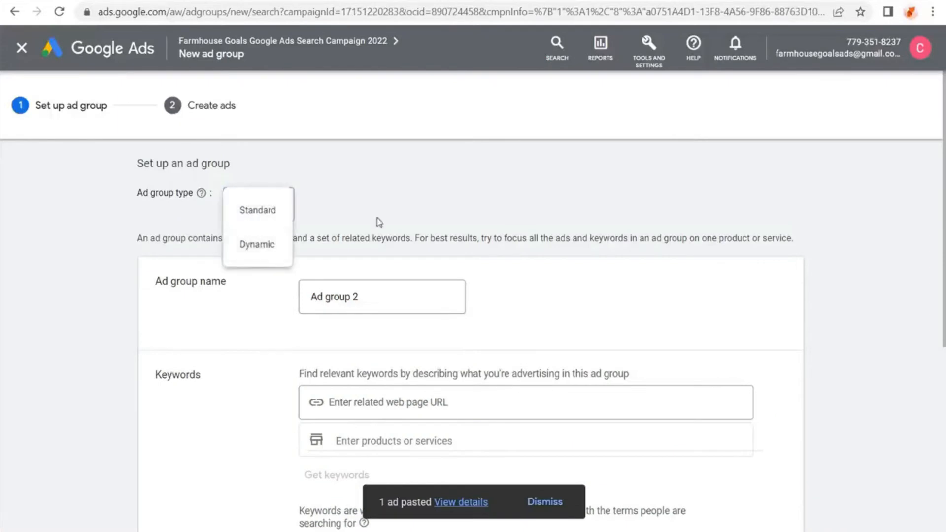
{"action": "left_click", "coordinate": [266, 209]}
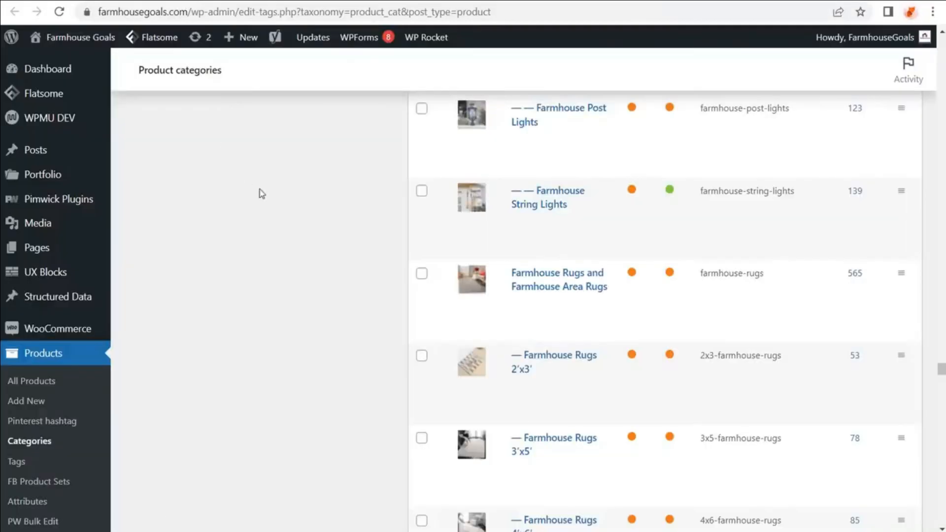
- Switch to the WordPress product categories and copy the view link of the Farmhouse Rugs and Farmhouse Area Rugs category
{"action": "scroll", "coordinate": [262, 194], "scroll_direction": "up", "scroll_amount": 3}
{"action": "scroll", "coordinate": [268, 195], "scroll_direction": "down", "scroll_amount": 3}
{"action": "scroll", "coordinate": [281, 190], "scroll_direction": "up", "scroll_amount": 6}
{"action": "scroll", "coordinate": [307, 212], "scroll_direction": "down", "scroll_amount": 5}
{"action": "scroll", "coordinate": [309, 208], "scroll_direction": "down", "scroll_amount": 3}
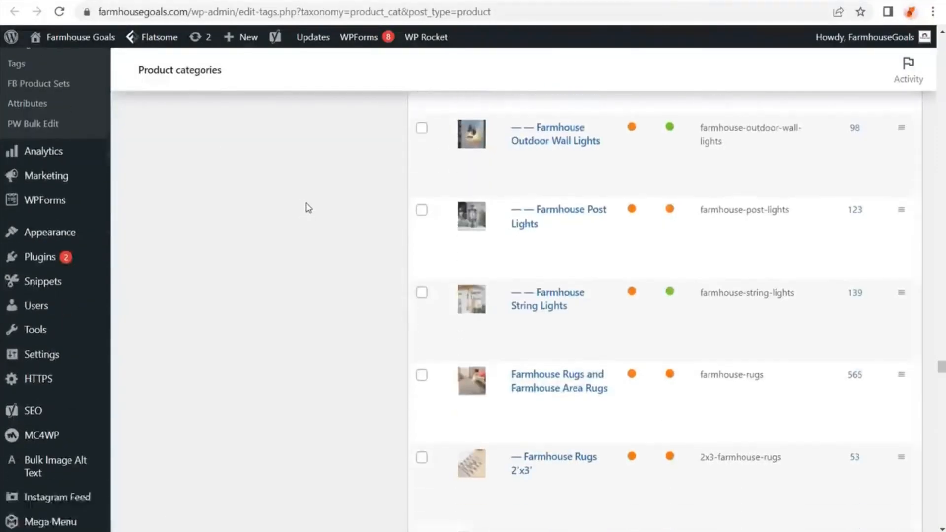
{"action": "mouse_move", "coordinate": [555, 290]}
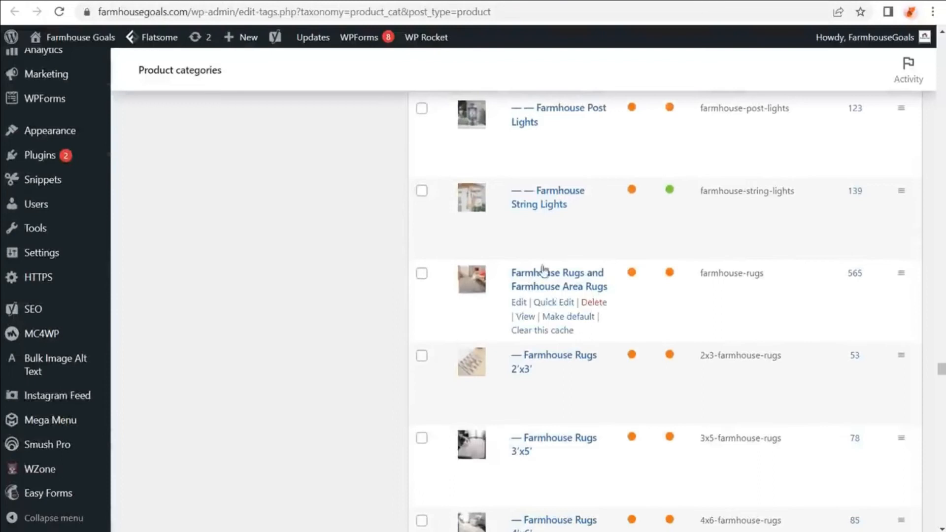
{"action": "right_click", "coordinate": [524, 317]}
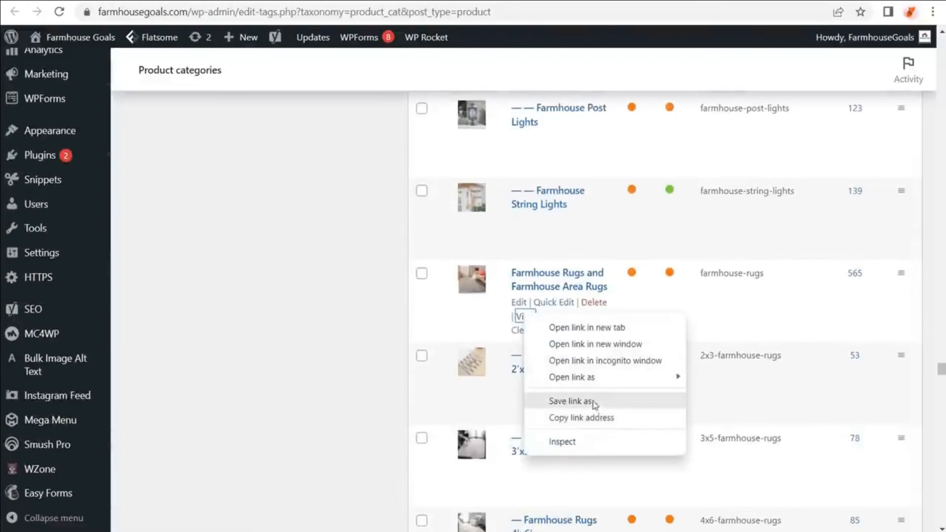
{"action": "left_click", "coordinate": [596, 418]}
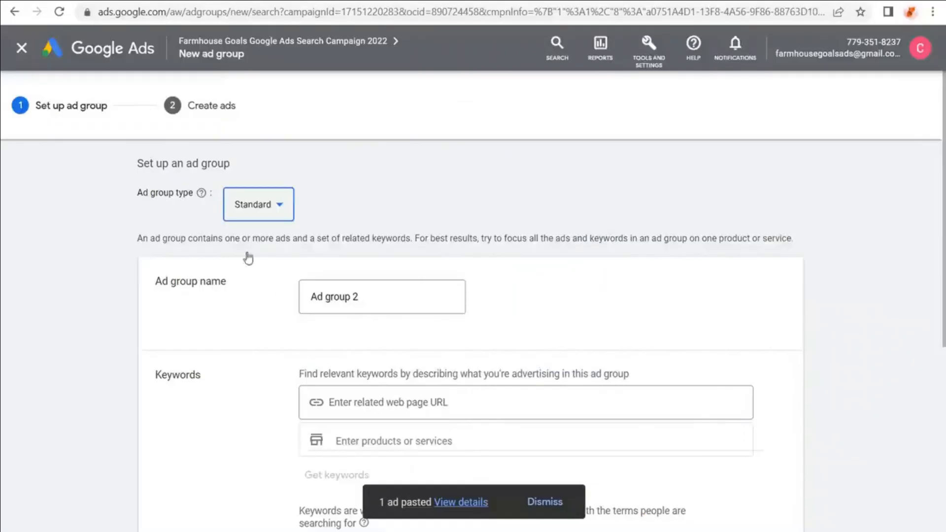
- Return to Google Ads and name the new ad group Farmhouse Area Rugs
{"action": "left_click_drag", "start_coordinate": [394, 297], "coordinate": [274, 296]}
{"action": "type", "text": "Farmhouse Area"}
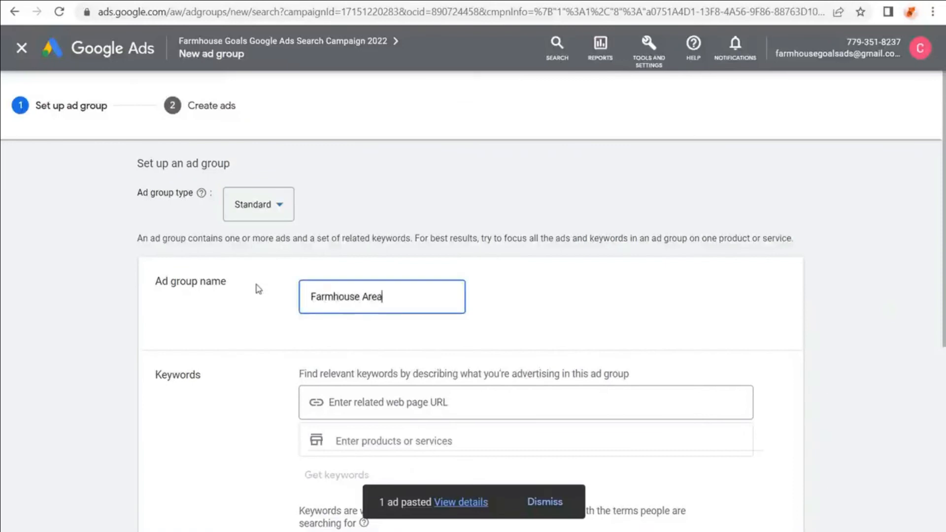
{"action": "type", "text": " Rugs"}
{"action": "left_click", "coordinate": [257, 288]}
{"action": "scroll", "coordinate": [129, 281], "scroll_direction": "down", "scroll_amount": 3}
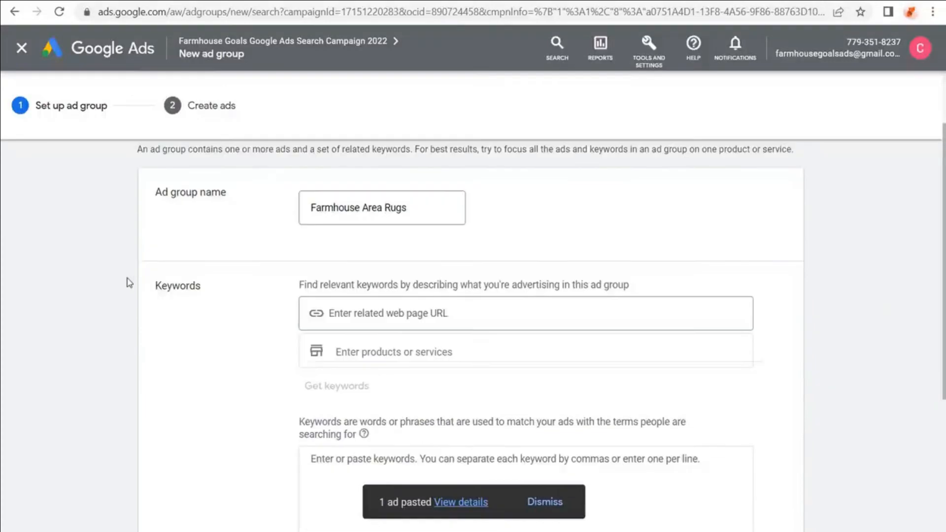
{"action": "left_click", "coordinate": [393, 223]}
{"action": "type", "text": "https://farmhousegoals.com/product-category/farmhouse-rugs/"}
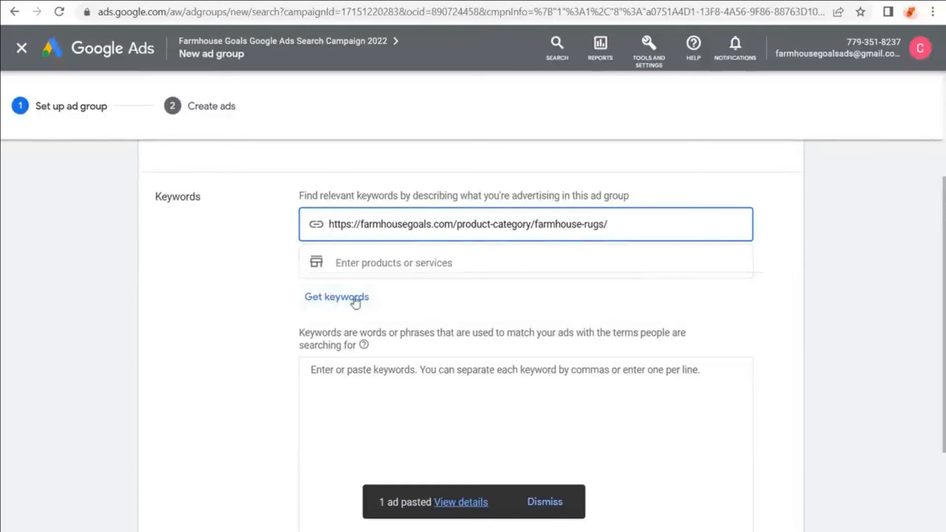
{"action": "key", "text": "Tab"}
{"action": "type", "text": "farmh"}
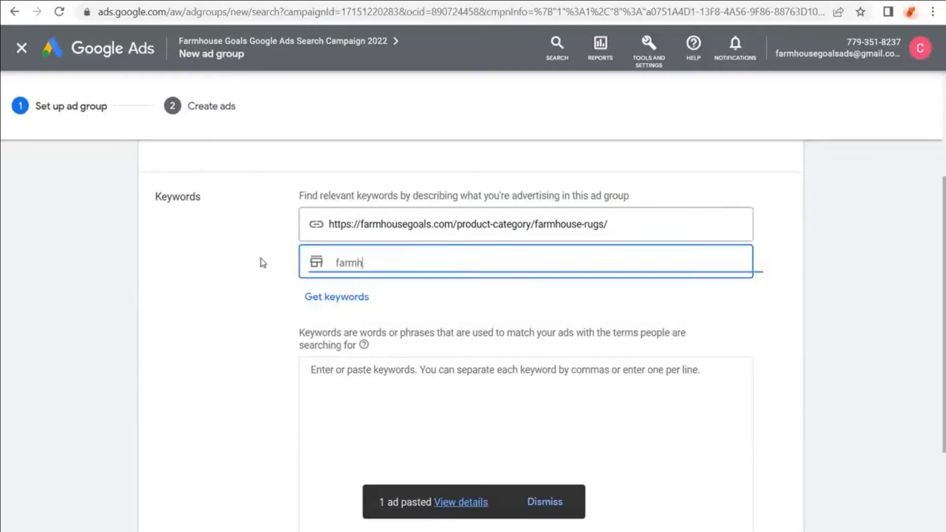
{"action": "type", "text": "ouse rugs"}
{"action": "left_click", "coordinate": [333, 298]}
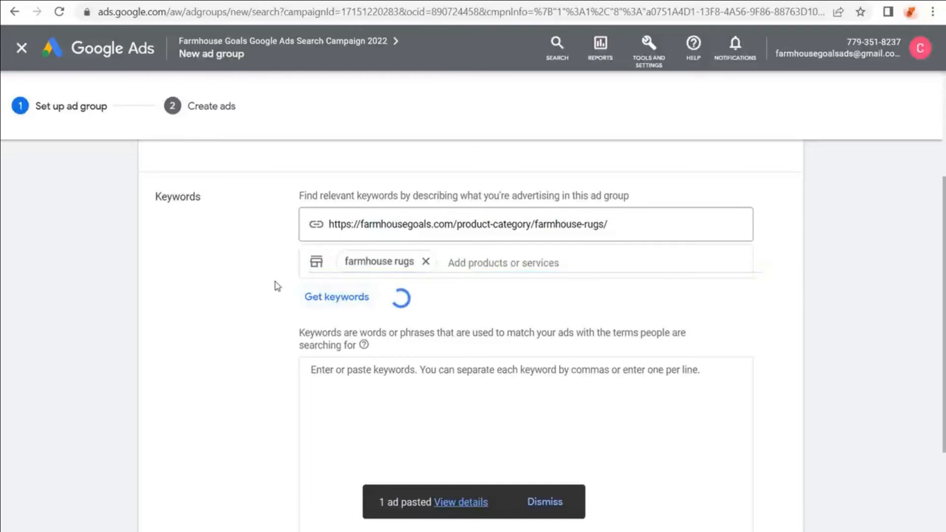
- Add a closing quotation mark to the keywords farmhouse rugs, farmhouse area rugs and farmhouse kitchen rugs
{"action": "left_click_drag", "start_coordinate": [743, 353], "coordinate": [743, 275]}
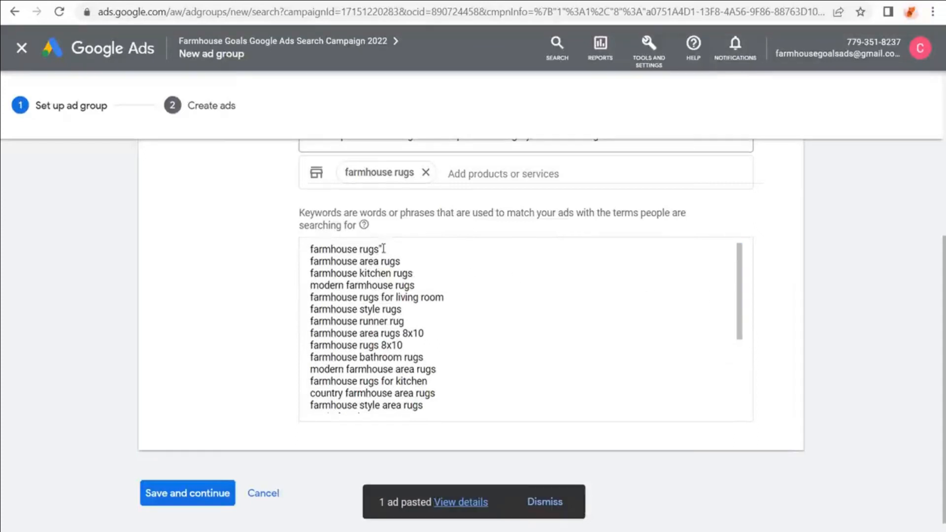
{"action": "type", "text": "\""}
{"action": "left_click", "coordinate": [416, 263]}
{"action": "type", "text": "\""}
{"action": "left_click", "coordinate": [423, 273]}
{"action": "type", "text": "\""}
- Check the rug size subcategories in the WordPress product categories list
{"action": "left_click", "coordinate": [220, 1]}
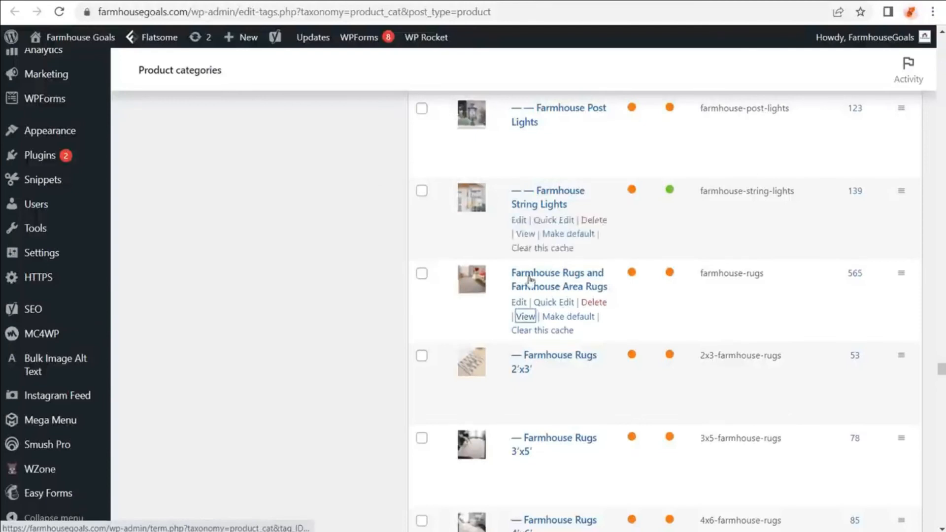
{"action": "scroll", "coordinate": [586, 374], "scroll_direction": "down", "scroll_amount": 10}
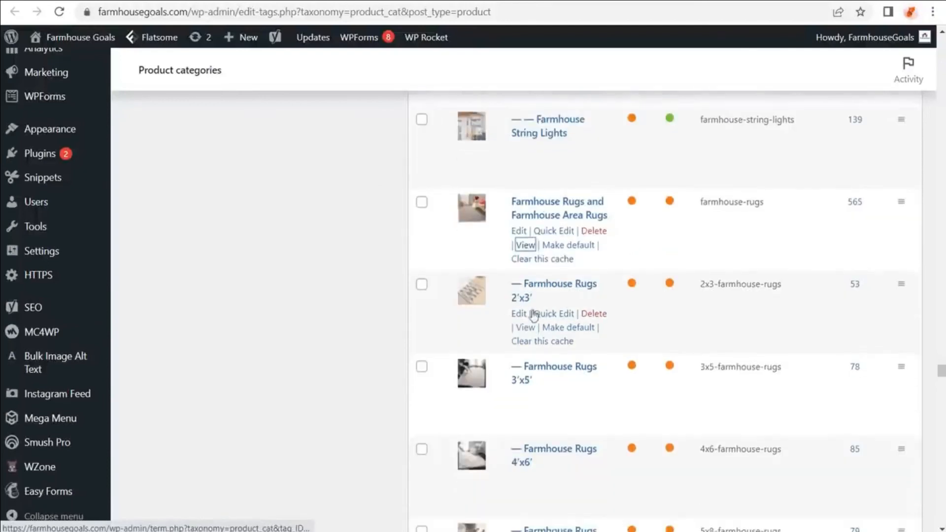
{"action": "scroll", "coordinate": [571, 299], "scroll_direction": "down", "scroll_amount": 3}
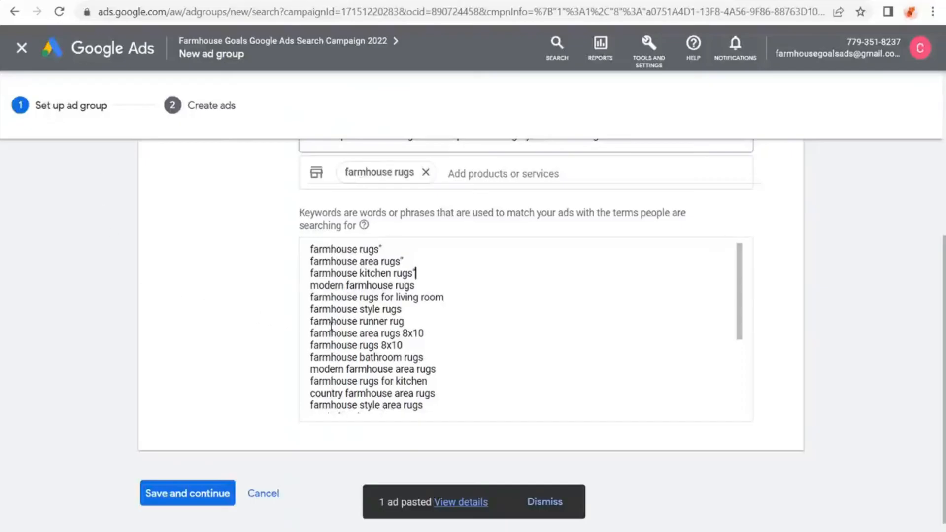
- Return to the Google Ads keyword list and examine the living room, runner, bathroom and 8x10 rug keywords
{"action": "left_click_drag", "start_coordinate": [331, 323], "coordinate": [399, 323]}
{"action": "left_click", "coordinate": [416, 320]}
{"action": "left_click_drag", "start_coordinate": [332, 298], "coordinate": [454, 303]}
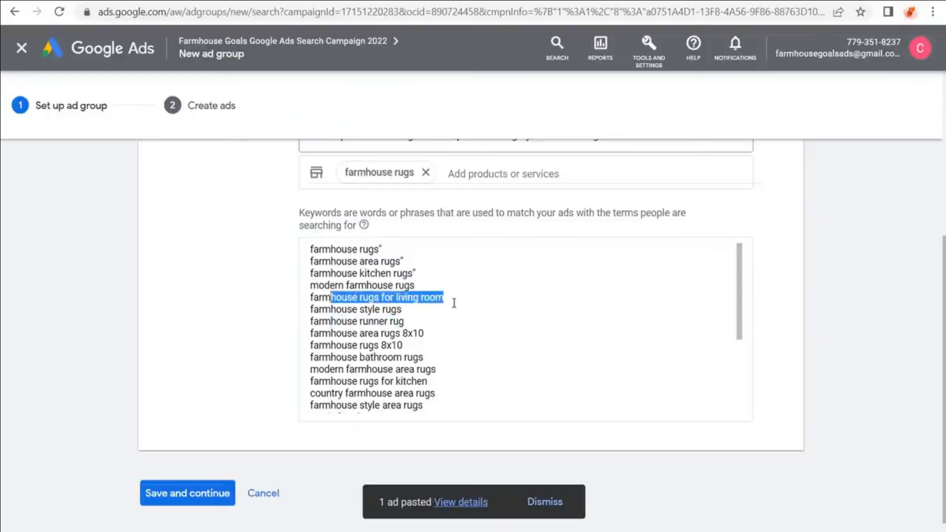
{"action": "left_click", "coordinate": [321, 272]}
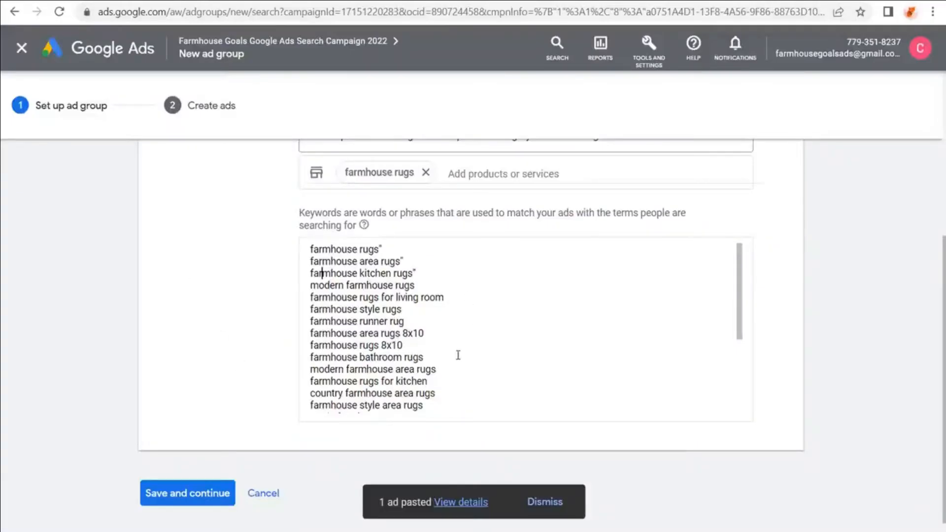
{"action": "left_click_drag", "start_coordinate": [424, 357], "coordinate": [309, 361]}
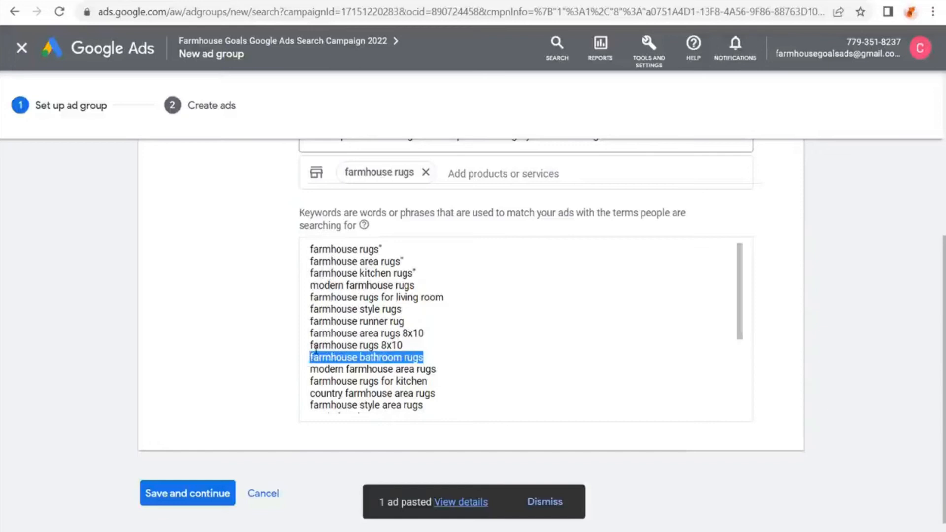
{"action": "left_click_drag", "start_coordinate": [405, 321], "coordinate": [291, 322]}
{"action": "left_click_drag", "start_coordinate": [456, 335], "coordinate": [294, 336]}
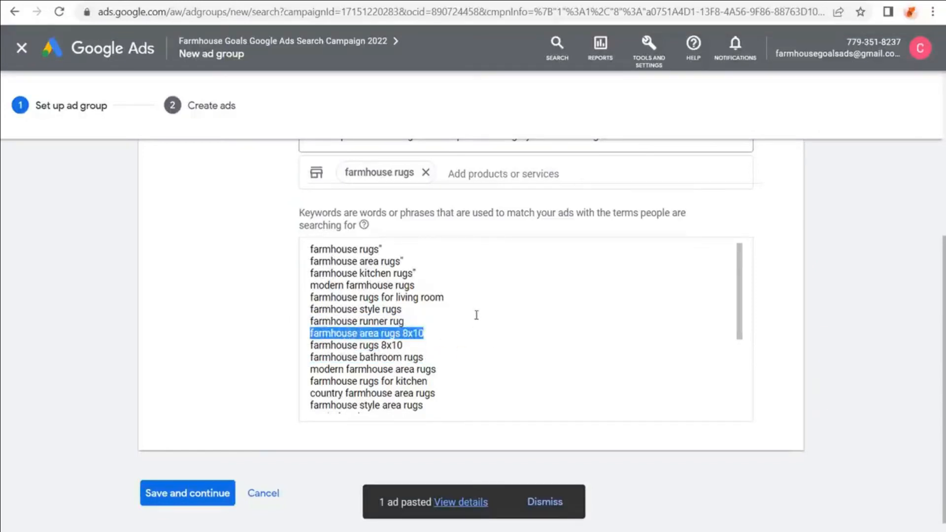
{"action": "left_click", "coordinate": [282, 319]}
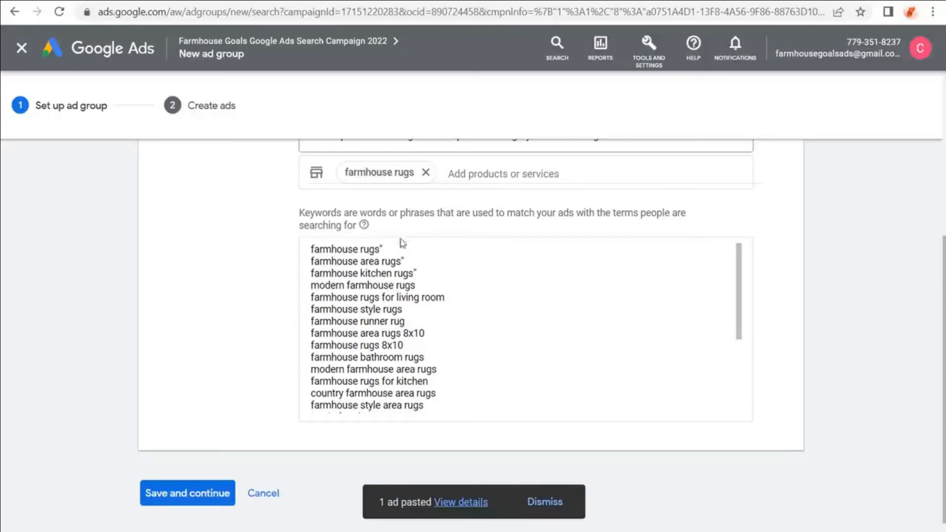
- Complete the quotation marks around farmhouse rugs, farmhouse area rugs, farmhouse kitchen rugs and modern farmhouse rugs
{"action": "left_click", "coordinate": [431, 283]}
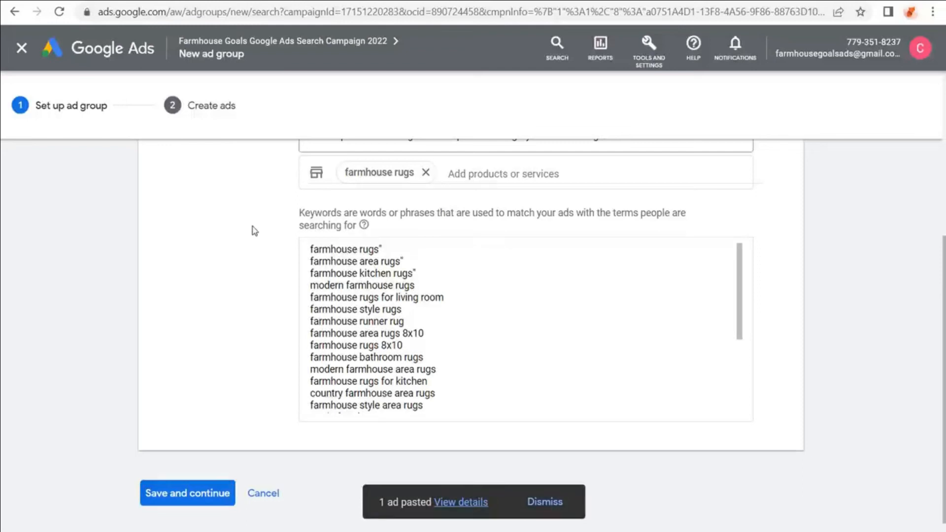
{"action": "type", "text": "\" \""}
{"action": "scroll", "coordinate": [269, 279], "scroll_direction": "down", "scroll_amount": 2}
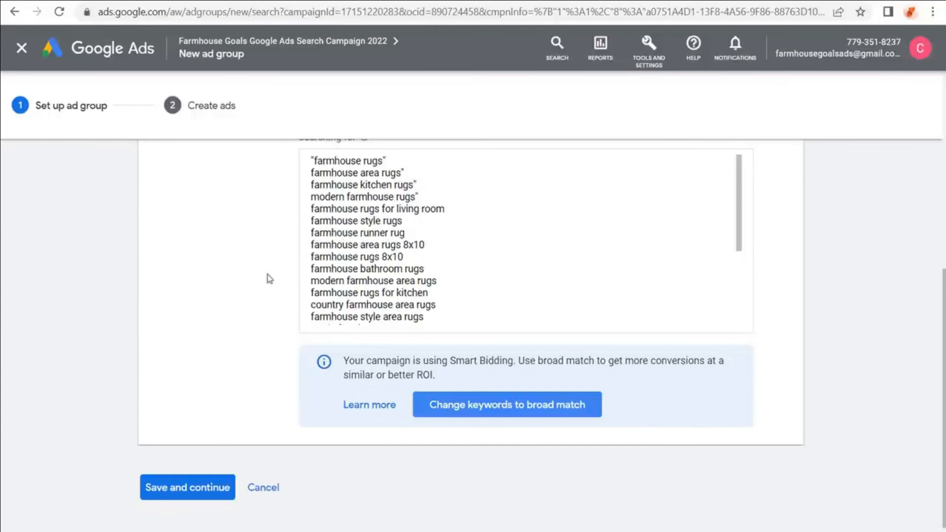
{"action": "left_click_drag", "start_coordinate": [367, 363], "coordinate": [497, 365]}
{"action": "left_click_drag", "start_coordinate": [563, 364], "coordinate": [699, 364]}
{"action": "left_click", "coordinate": [527, 366]}
{"action": "scroll", "coordinate": [274, 308], "scroll_direction": "up", "scroll_amount": 2}
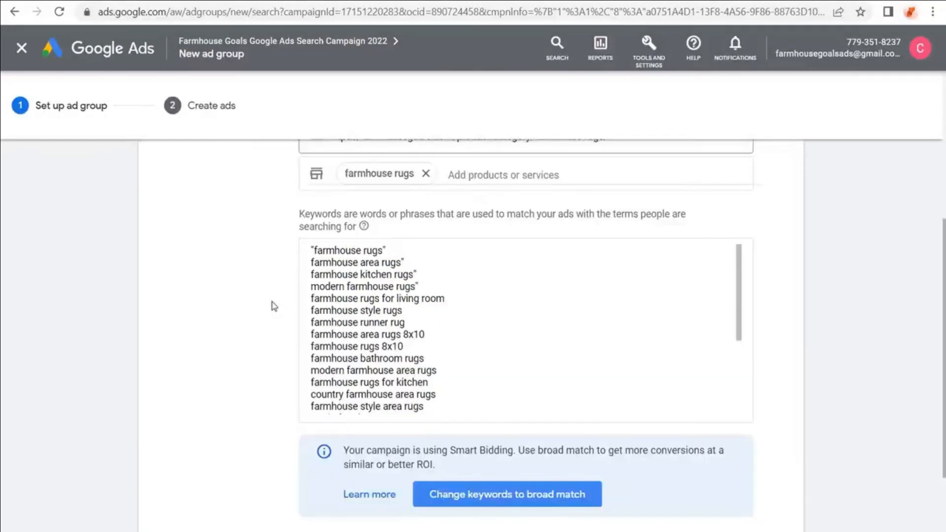
{"action": "left_click", "coordinate": [311, 261]}
{"action": "type", "text": "\""}
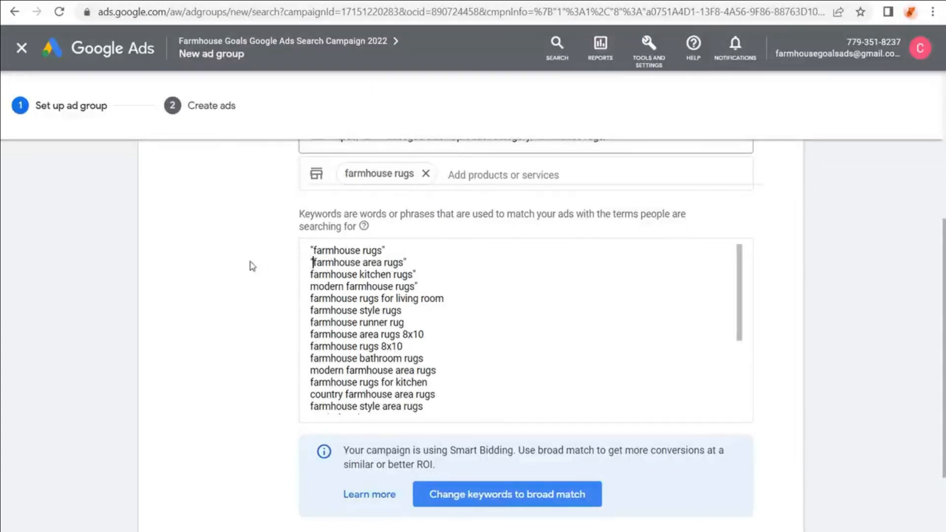
{"action": "left_click", "coordinate": [311, 274]}
{"action": "type", "text": "\""}
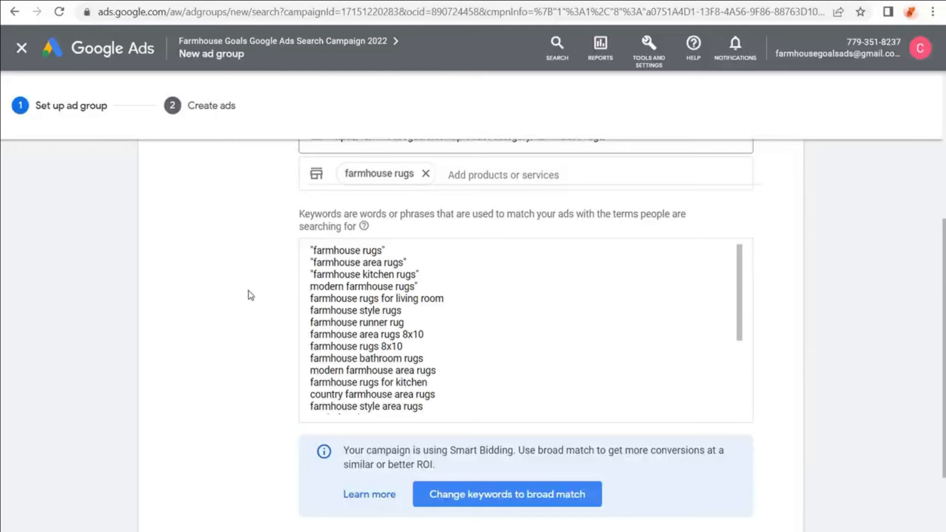
{"action": "type", "text": "\""}
- Enclose the keywords farmhouse rugs for living room and farmhouse style rugs in quotation marks
{"action": "left_click_drag", "start_coordinate": [392, 249], "coordinate": [296, 249]}
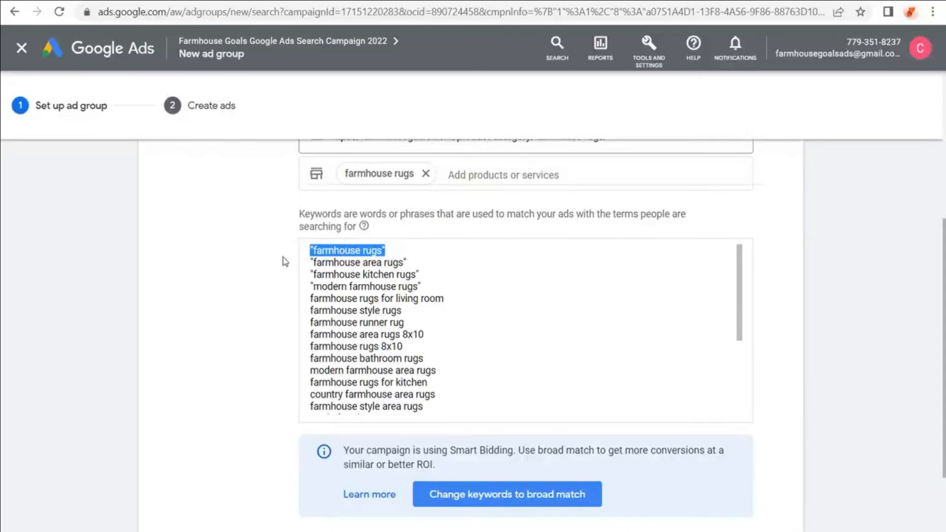
{"action": "left_click", "coordinate": [311, 285]}
{"action": "type", "text": "\""}
{"action": "left_click", "coordinate": [468, 299]}
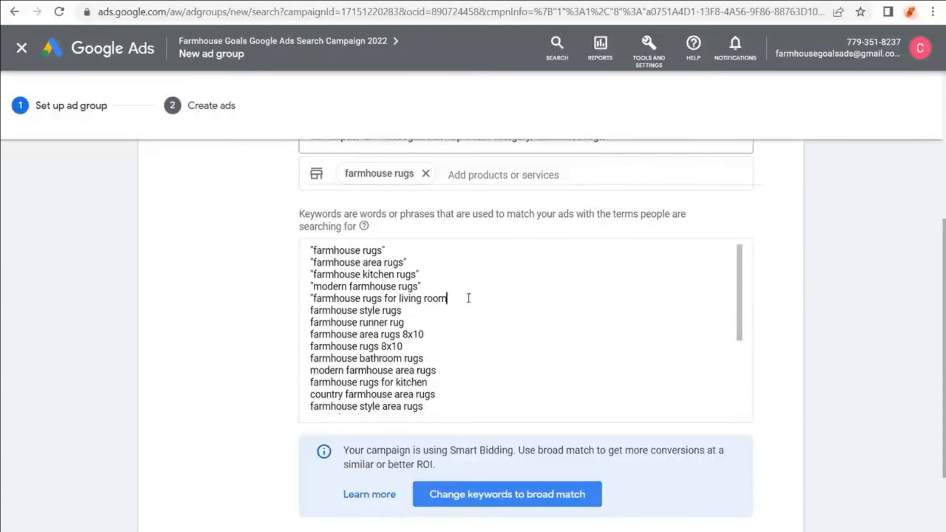
{"action": "left_click", "coordinate": [310, 311]}
{"action": "type", "text": "\""}
{"action": "left_click", "coordinate": [424, 310]}
{"action": "type", "text": "\""}
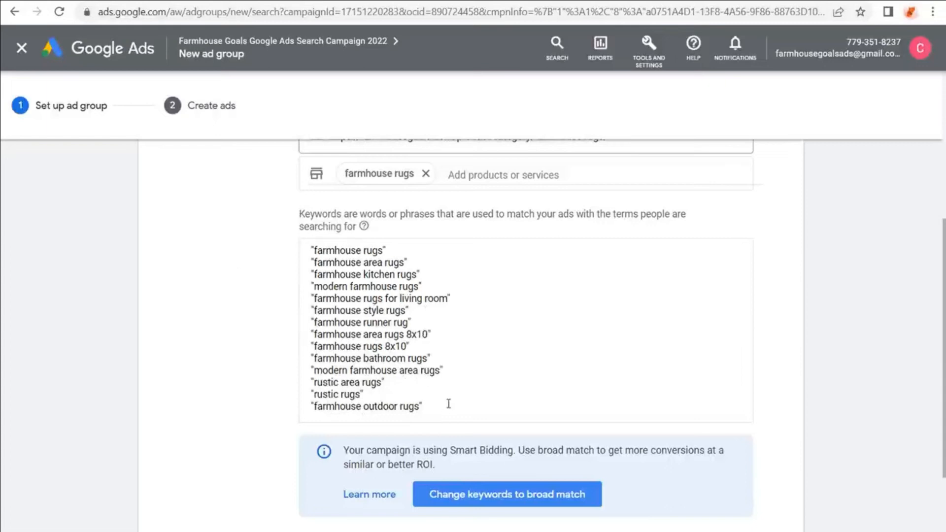
- Review the full list of quoted rug keywords and switch back to the WordPress product categories
{"action": "left_click_drag", "start_coordinate": [449, 404], "coordinate": [304, 251]}
{"action": "left_click", "coordinate": [311, 211]}
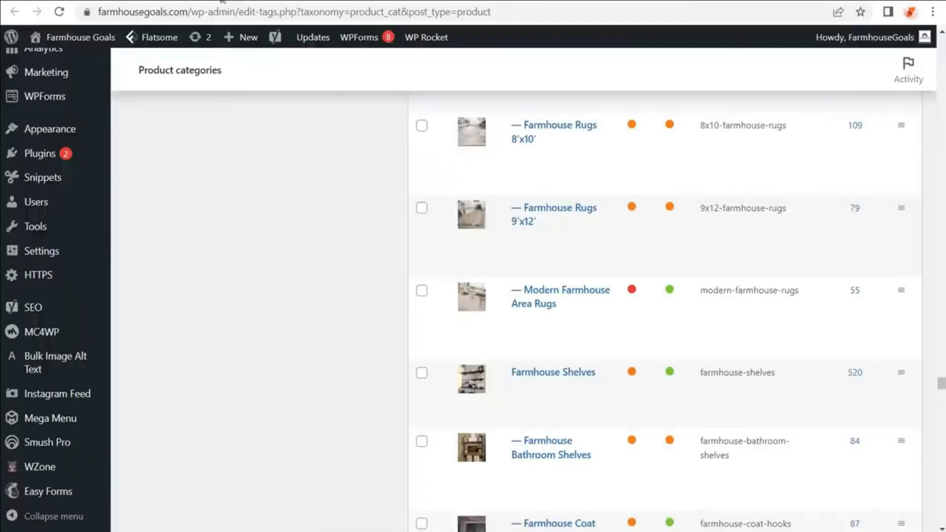
- Save the quoted keyword list for the Farmhouse Area Rugs ad group and continue to ad creation
{"action": "scroll", "coordinate": [563, 238], "scroll_direction": "up", "scroll_amount": 10}
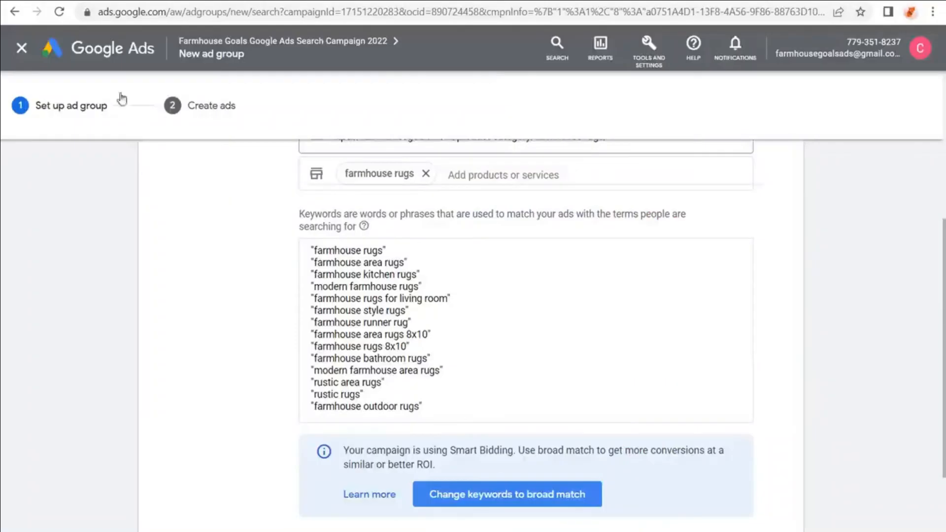
{"action": "scroll", "coordinate": [220, 243], "scroll_direction": "down", "scroll_amount": 2}
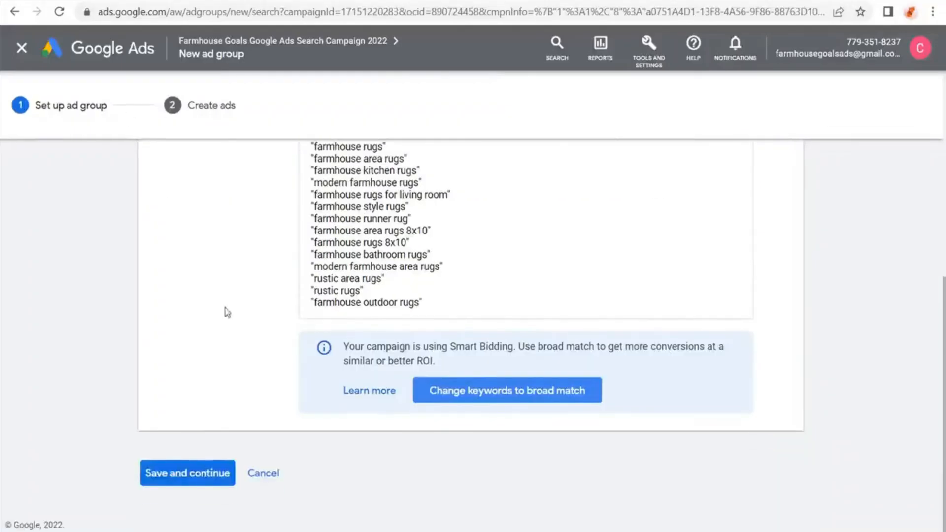
{"action": "left_click", "coordinate": [185, 474]}
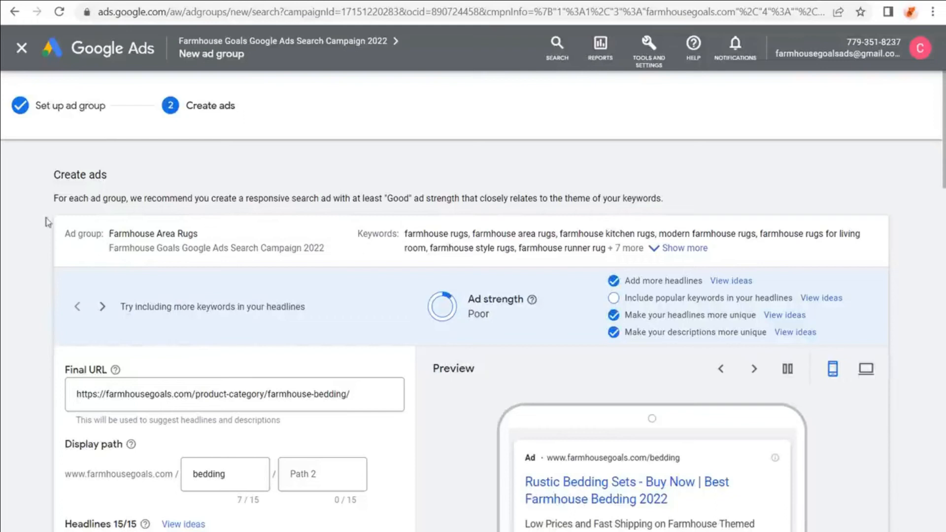
- Set the ad's final URL to the WordPress link of the Farmhouse Rugs and Farmhouse Area Rugs category and its display path to rugs
{"action": "scroll", "coordinate": [42, 224], "scroll_direction": "down", "scroll_amount": 2}
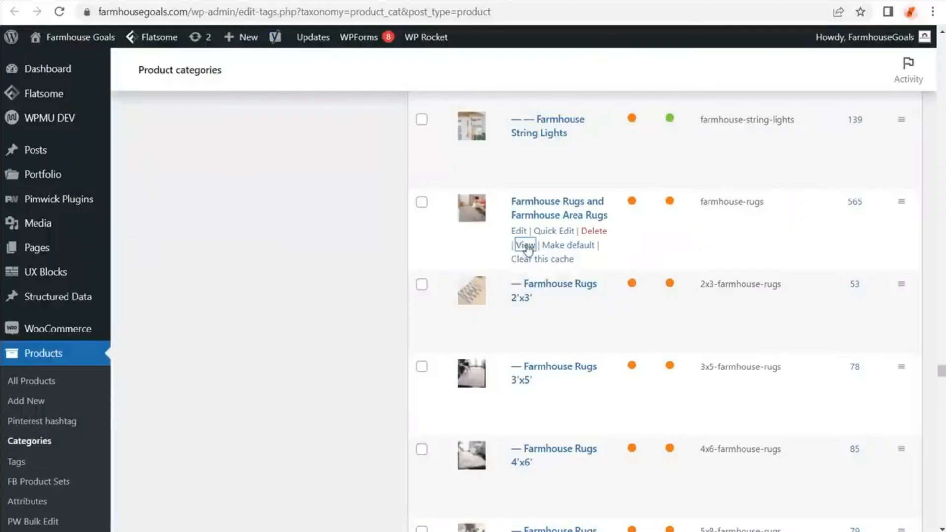
{"action": "right_click", "coordinate": [522, 247]}
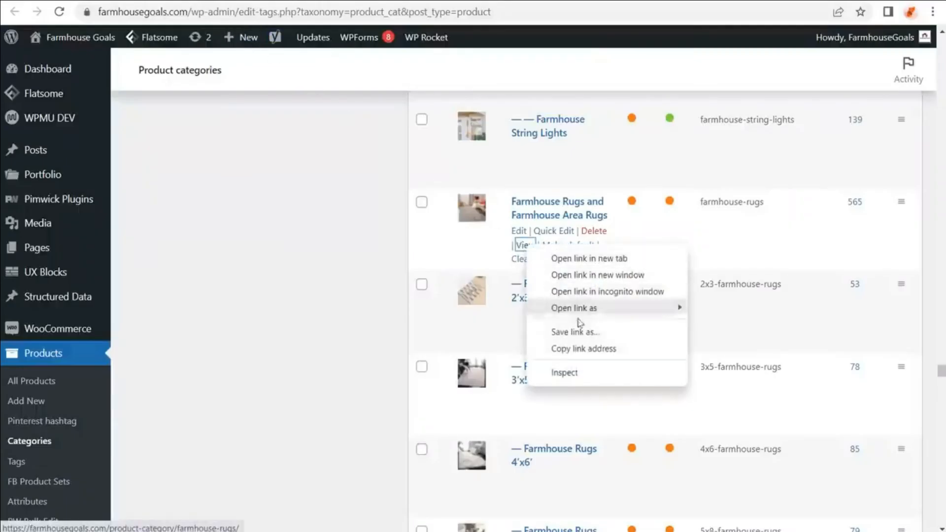
{"action": "left_click", "coordinate": [583, 350]}
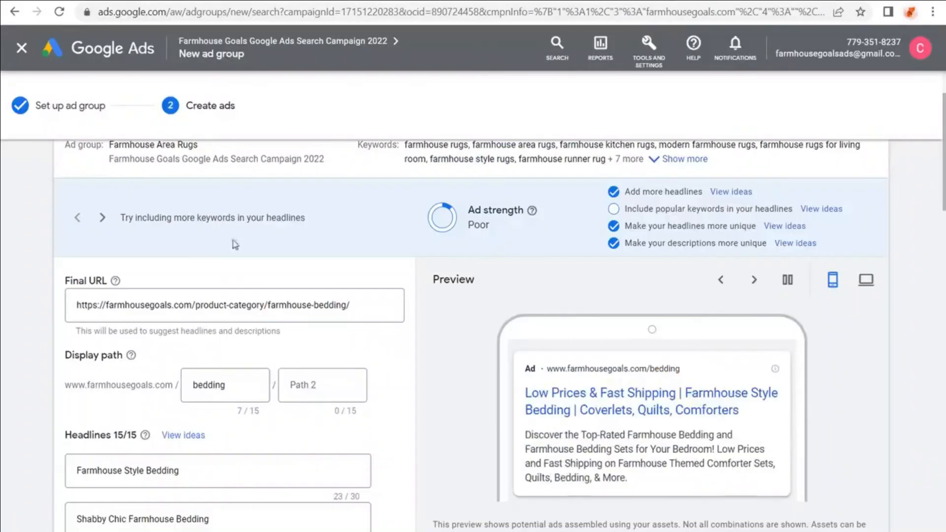
{"action": "left_click", "coordinate": [360, 306]}
{"action": "left_click_drag", "start_coordinate": [359, 306], "coordinate": [45, 318]}
{"action": "key", "text": "ctrl+v"}
{"action": "left_click", "coordinate": [35, 286]}
{"action": "scroll", "coordinate": [41, 264], "scroll_direction": "down", "scroll_amount": 2}
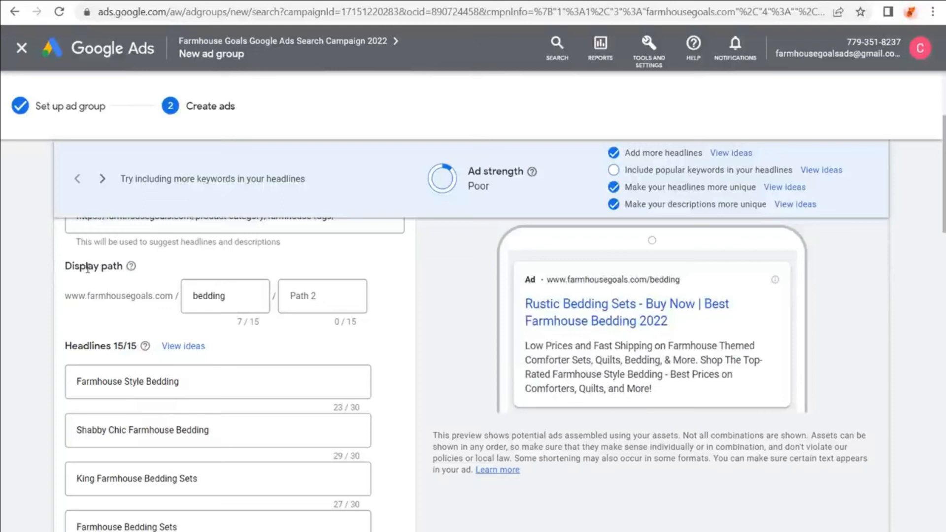
{"action": "double_click", "coordinate": [240, 298]}
{"action": "type", "text": "rugs"}
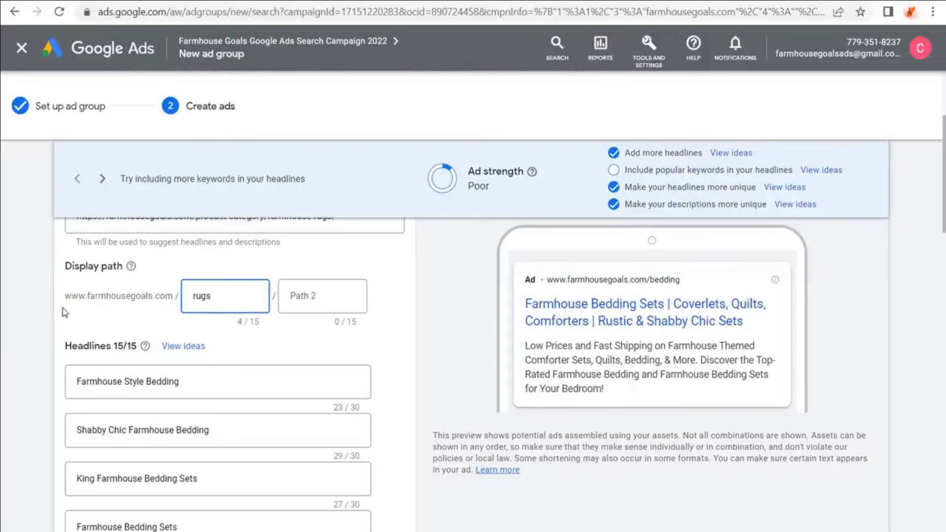
- Replace Bedding with Area Rugs in the first two headlines, Farmhouse Style Bedding and Shabby Chic Farmhouse Bedding
{"action": "scroll", "coordinate": [65, 311], "scroll_direction": "down", "scroll_amount": 2}
{"action": "left_click", "coordinate": [188, 295]}
{"action": "left_click_drag", "start_coordinate": [188, 298], "coordinate": [146, 295]}
{"action": "type", "text": "Area Rugs"}
{"action": "left_click_drag", "start_coordinate": [204, 293], "coordinate": [150, 292]}
{"action": "left_click_drag", "start_coordinate": [207, 340], "coordinate": [187, 342]}
{"action": "key", "text": "ctrl+v"}
{"action": "left_click", "coordinate": [47, 300]}
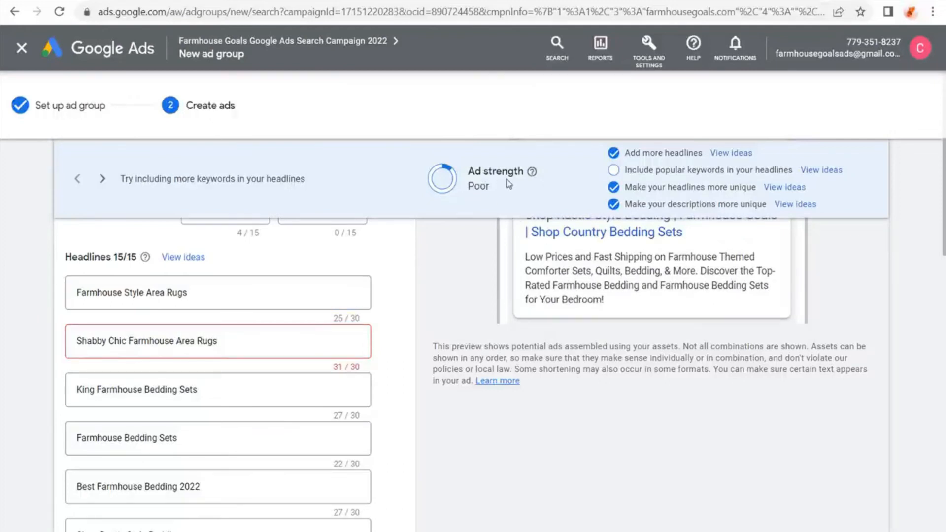
- Shorten the second headline to Shabby Chic Farmhouse Rugs to fit the character limit
{"action": "left_click", "coordinate": [194, 340]}
{"action": "key", "text": "BackSpace"}
{"action": "key", "text": "BackSpace"}
{"action": "key", "text": "BackSpace"}
{"action": "key", "text": "BackSpace"}
{"action": "key", "text": "BackSpace"}
{"action": "left_click", "coordinate": [43, 295]}
{"action": "scroll", "coordinate": [43, 295], "scroll_direction": "down", "scroll_amount": 2}
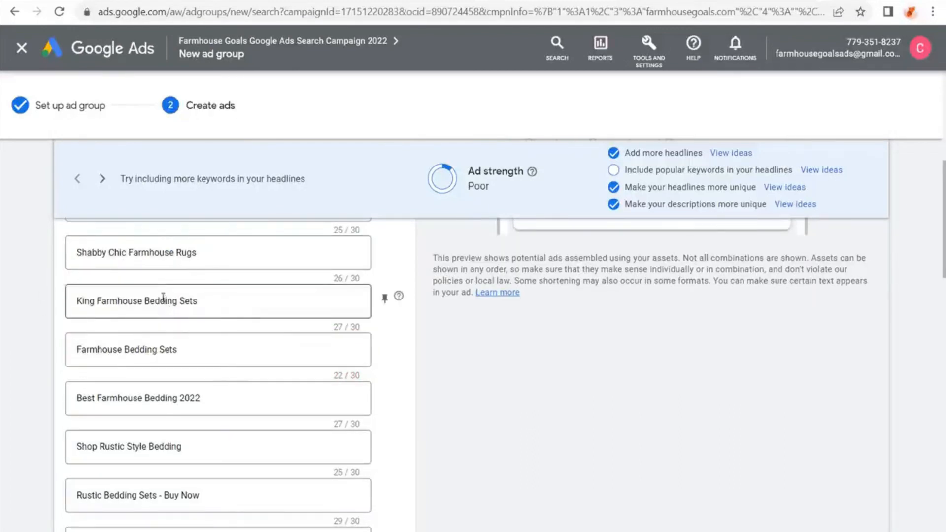
- Review the rugs ad's final URL, display path, headlines and descriptions
{"action": "scroll", "coordinate": [45, 298], "scroll_direction": "up", "scroll_amount": 6}
{"action": "scroll", "coordinate": [45, 298], "scroll_direction": "up", "scroll_amount": 2}
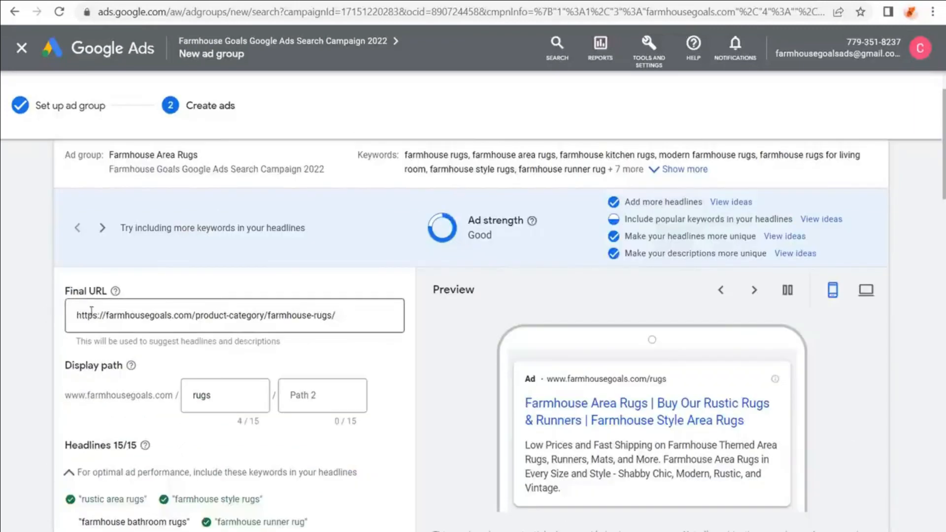
{"action": "left_click_drag", "start_coordinate": [84, 316], "coordinate": [332, 315]}
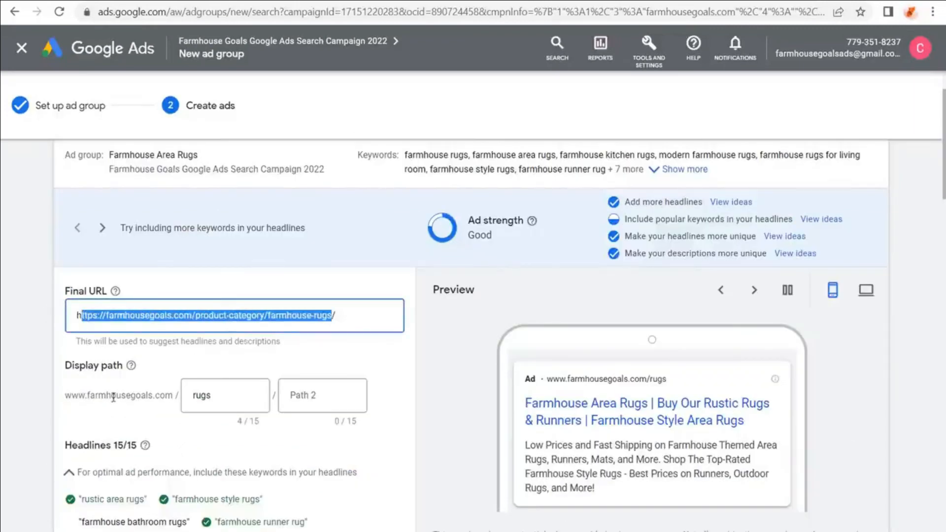
{"action": "scroll", "coordinate": [57, 364], "scroll_direction": "down", "scroll_amount": 4}
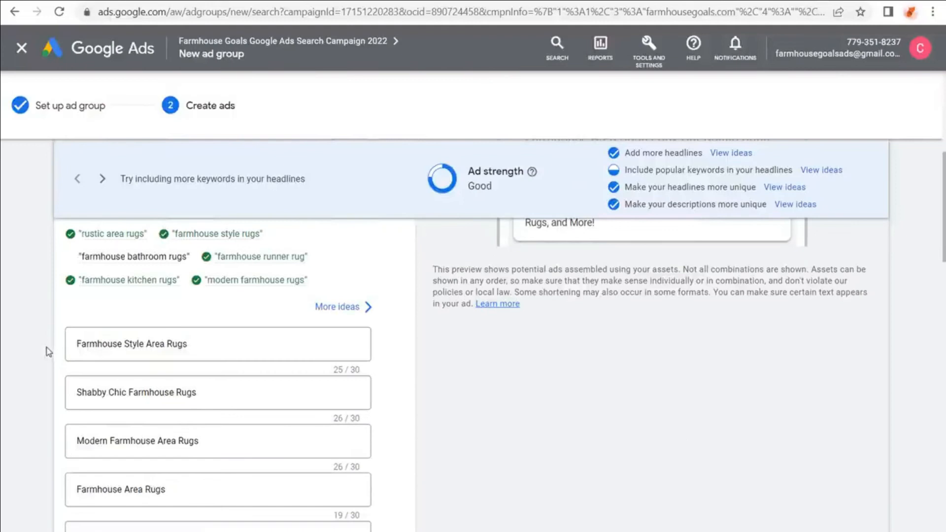
{"action": "scroll", "coordinate": [53, 321], "scroll_direction": "down", "scroll_amount": 4}
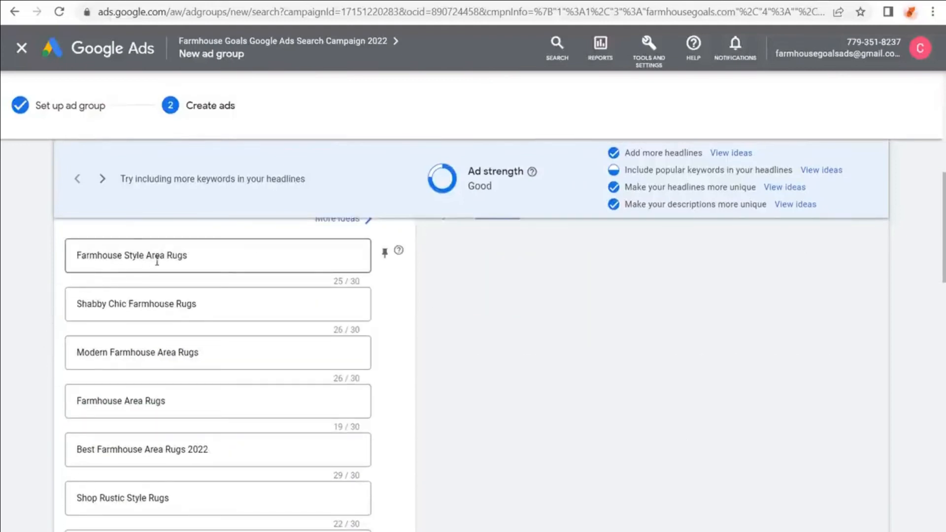
{"action": "scroll", "coordinate": [49, 351], "scroll_direction": "down", "scroll_amount": 2}
{"action": "scroll", "coordinate": [53, 349], "scroll_direction": "down", "scroll_amount": 4}
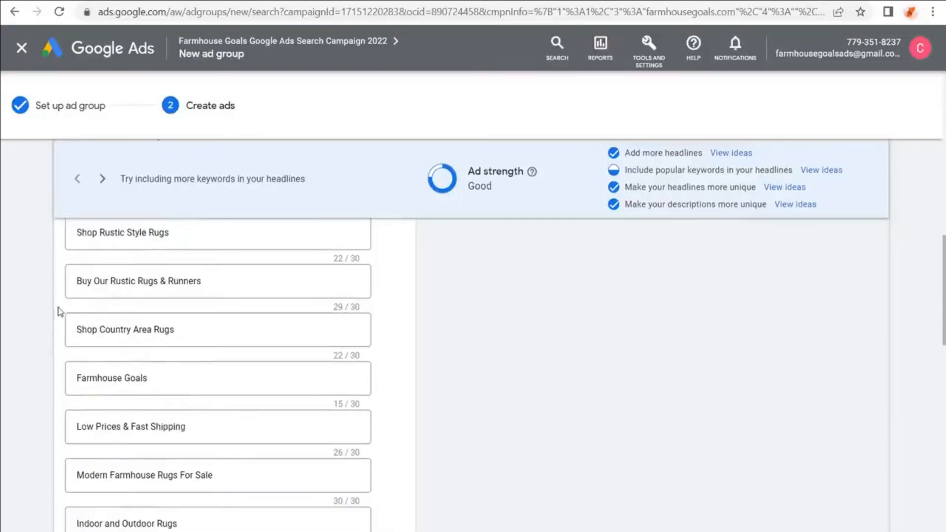
{"action": "scroll", "coordinate": [47, 303], "scroll_direction": "down", "scroll_amount": 7}
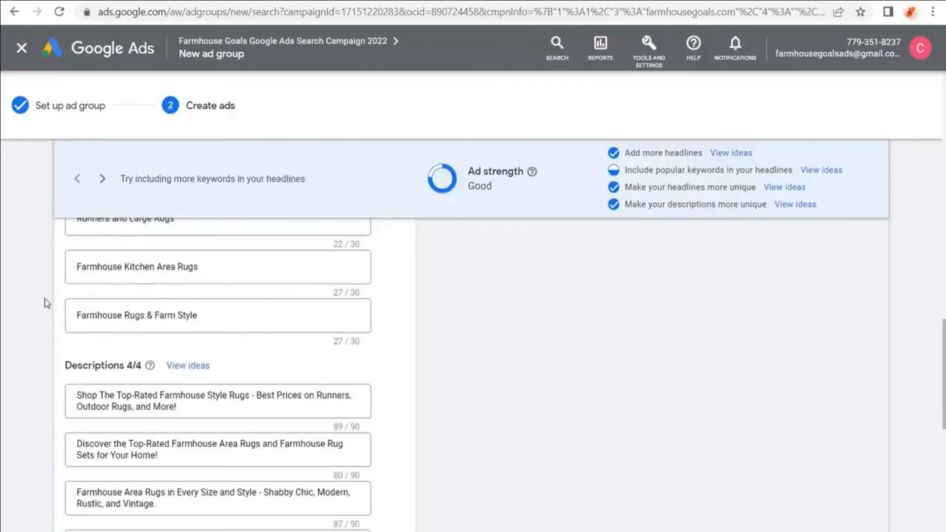
{"action": "scroll", "coordinate": [47, 304], "scroll_direction": "down", "scroll_amount": 2}
{"action": "left_click_drag", "start_coordinate": [92, 307], "coordinate": [291, 318]}
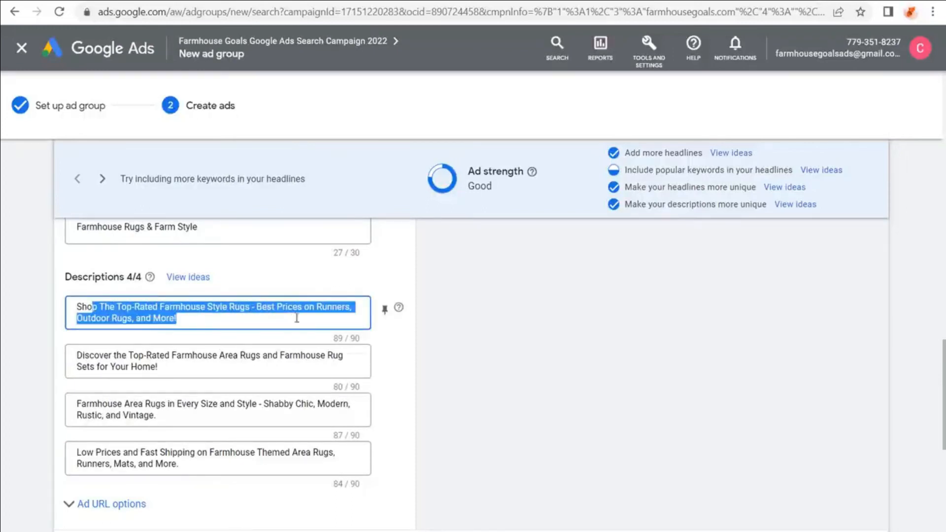
{"action": "left_click", "coordinate": [320, 308]}
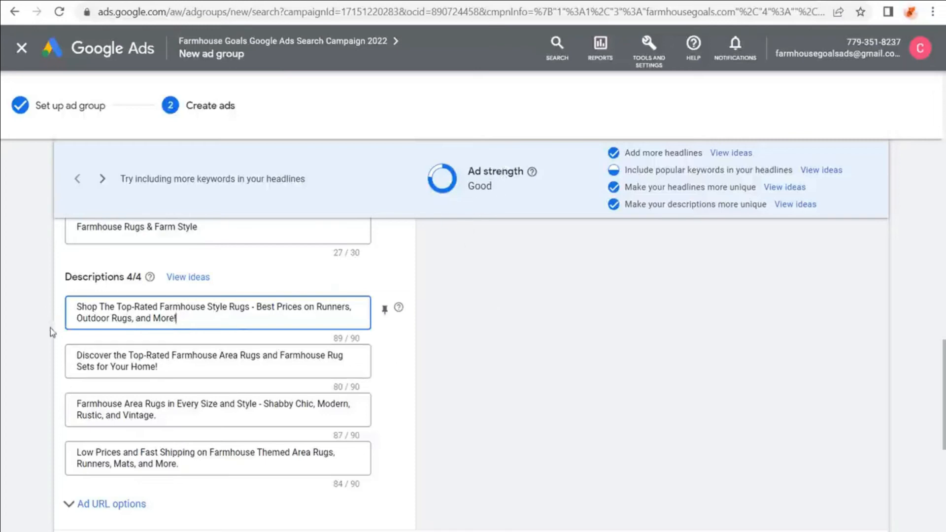
- Complete the rugs ad and save it to the new ad group with the existing campaign-level extensions
{"action": "scroll", "coordinate": [52, 332], "scroll_direction": "down", "scroll_amount": 2}
{"action": "left_click", "coordinate": [97, 463]}
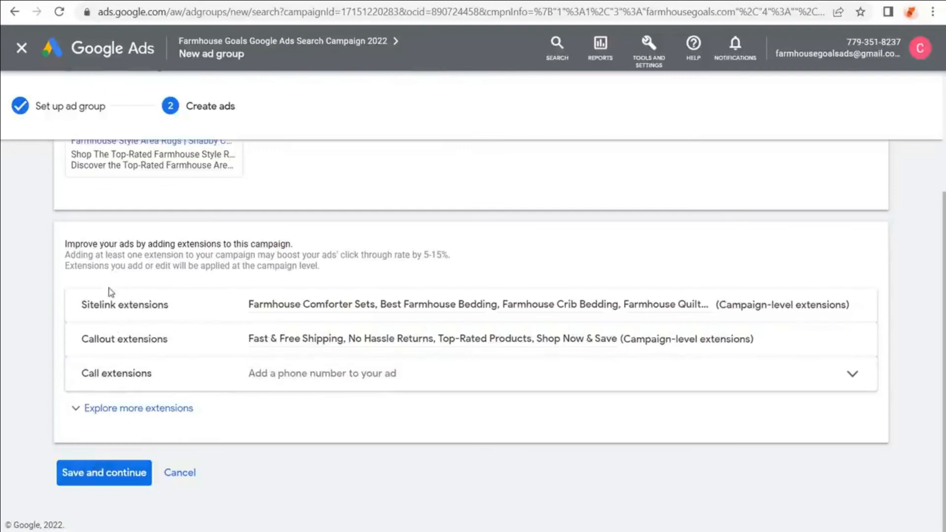
{"action": "scroll", "coordinate": [182, 216], "scroll_direction": "up", "scroll_amount": 2}
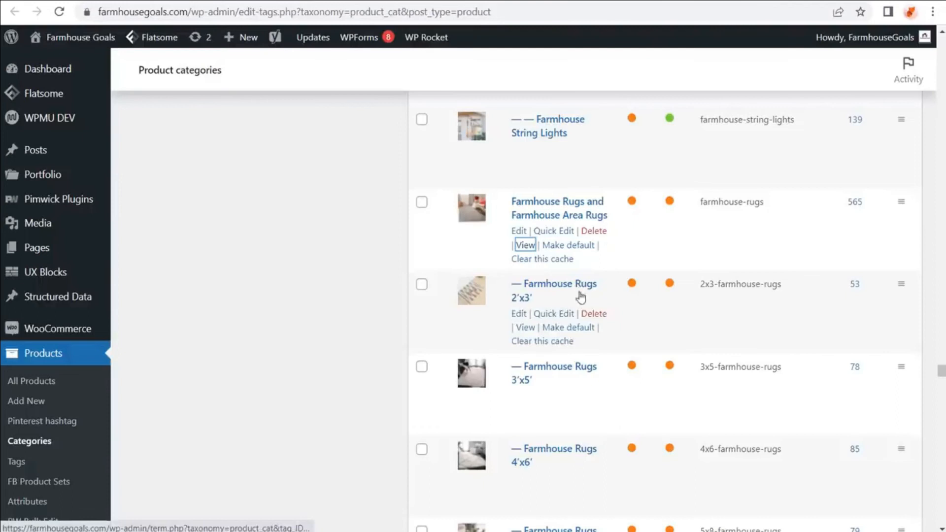
{"action": "scroll", "coordinate": [567, 305], "scroll_direction": "down", "scroll_amount": 8}
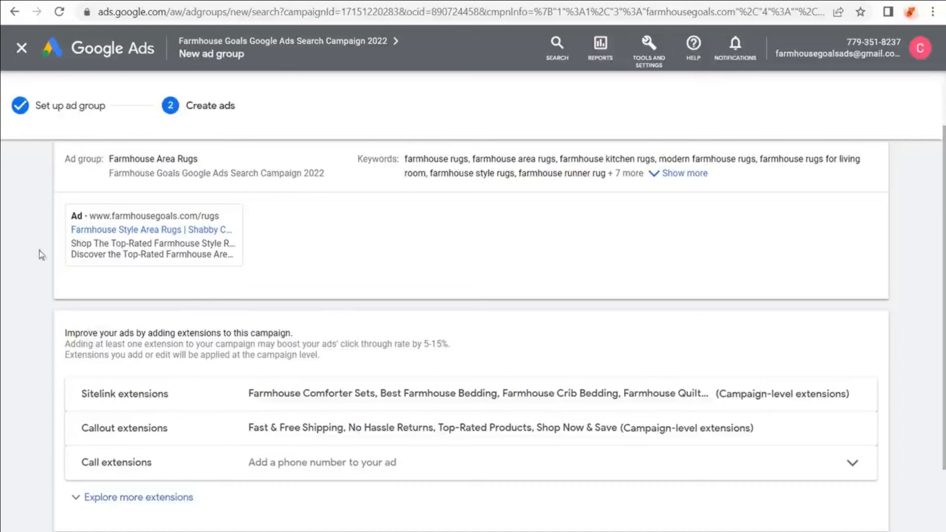
{"action": "scroll", "coordinate": [38, 254], "scroll_direction": "up", "scroll_amount": 2}
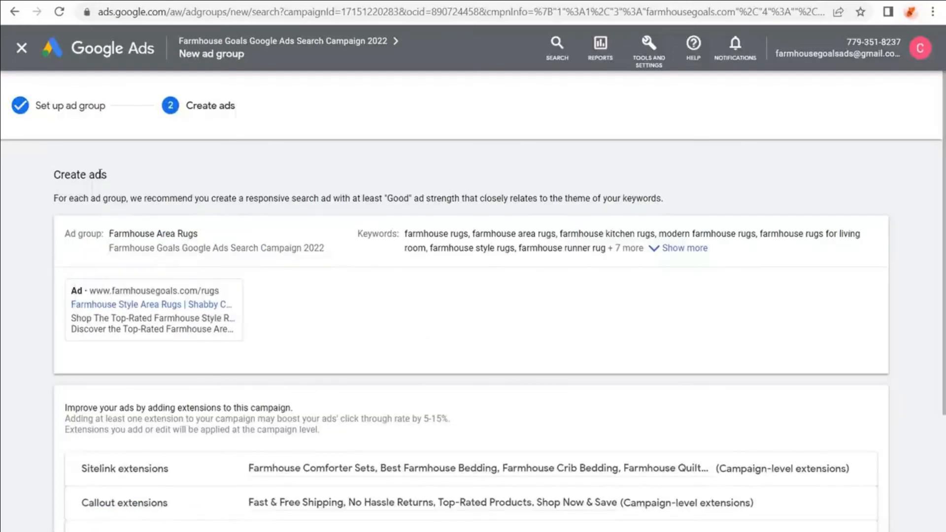
{"action": "mouse_move", "coordinate": [107, 275]}
{"action": "scroll", "coordinate": [54, 197], "scroll_direction": "down", "scroll_amount": 3}
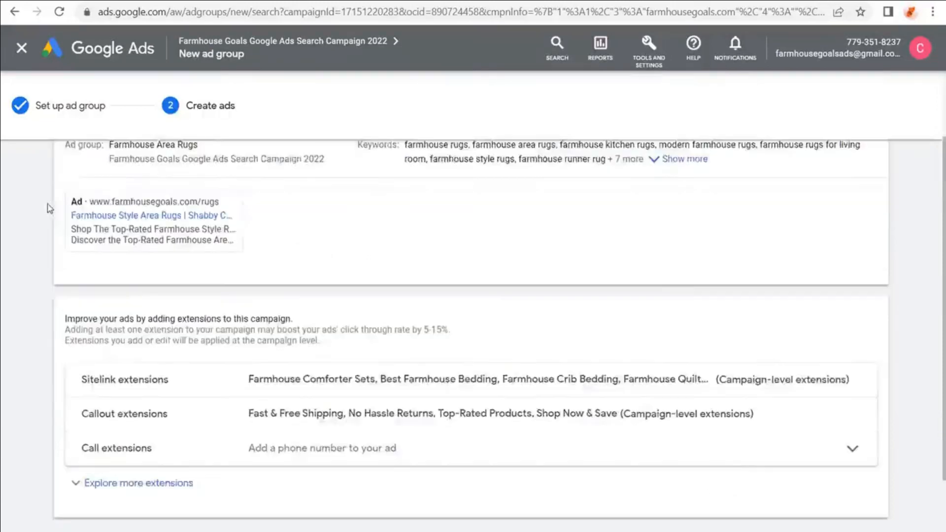
{"action": "left_click", "coordinate": [98, 472]}
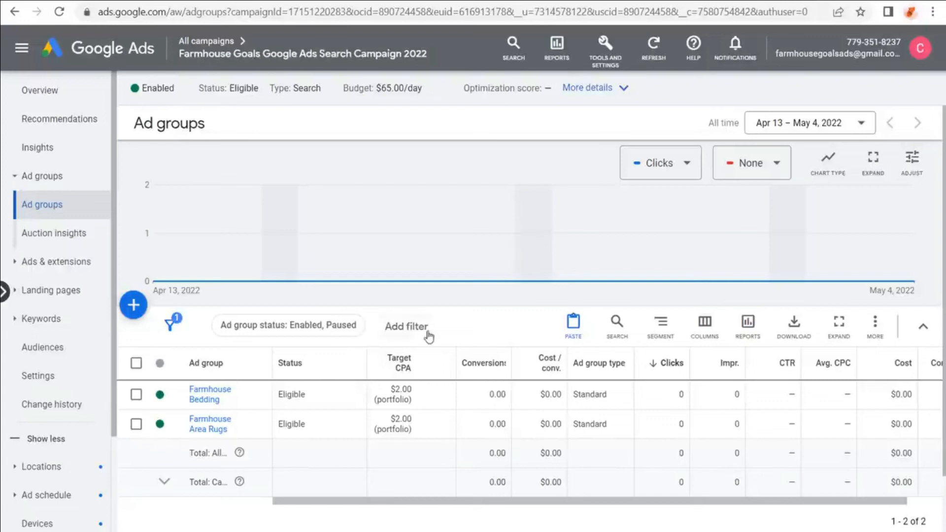
- Open the Farmhouse Area Rugs ad group and check its search keywords and its ad
{"action": "left_click", "coordinate": [217, 430]}
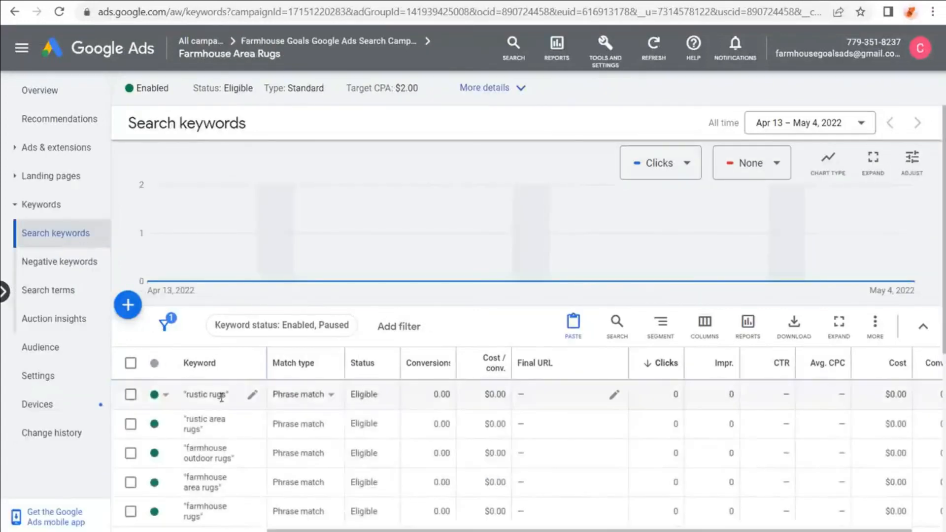
{"action": "scroll", "coordinate": [325, 400], "scroll_direction": "down", "scroll_amount": 4}
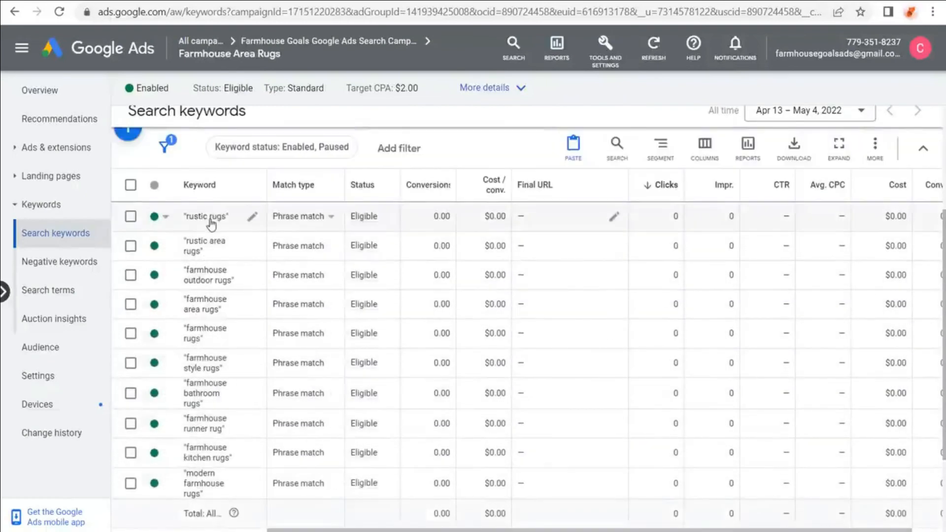
{"action": "scroll", "coordinate": [197, 244], "scroll_direction": "up", "scroll_amount": 2}
{"action": "scroll", "coordinate": [462, 256], "scroll_direction": "up", "scroll_amount": 2}
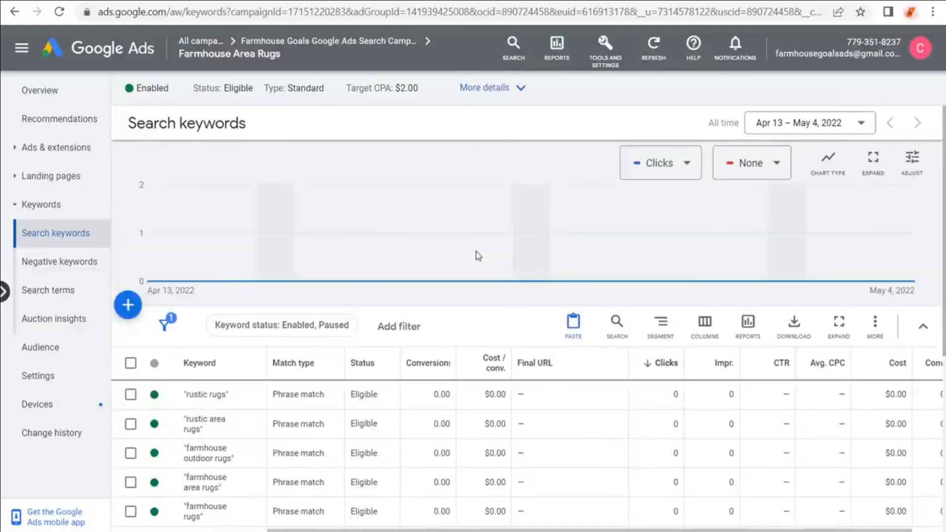
{"action": "left_click", "coordinate": [17, 147]}
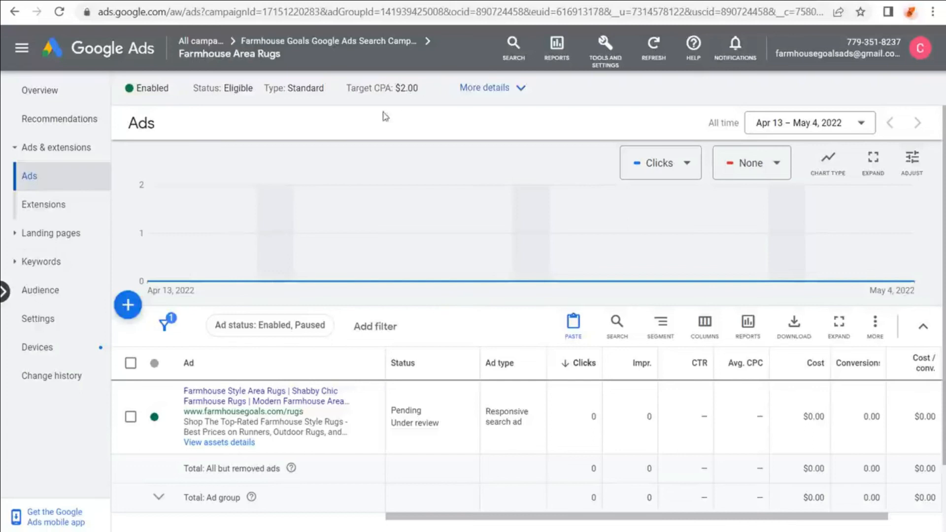
- View the ads of the whole Farmhouse Goals search campaign and return to the list of all campaigns
{"action": "mouse_move", "coordinate": [267, 60]}
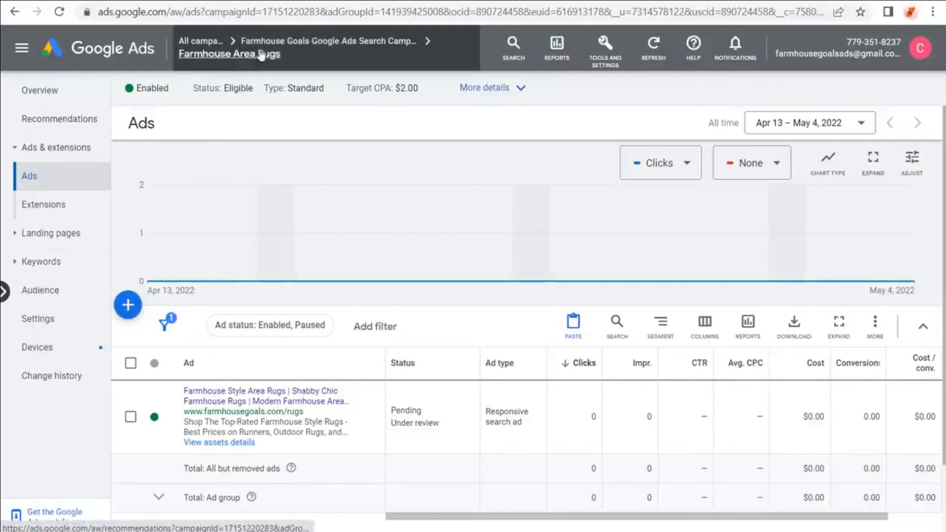
{"action": "mouse_move", "coordinate": [304, 46]}
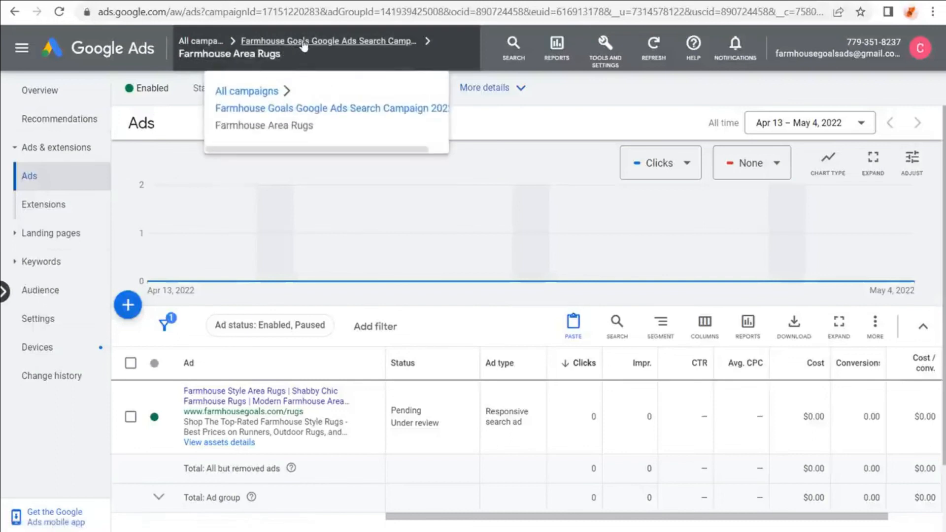
{"action": "left_click", "coordinate": [336, 44]}
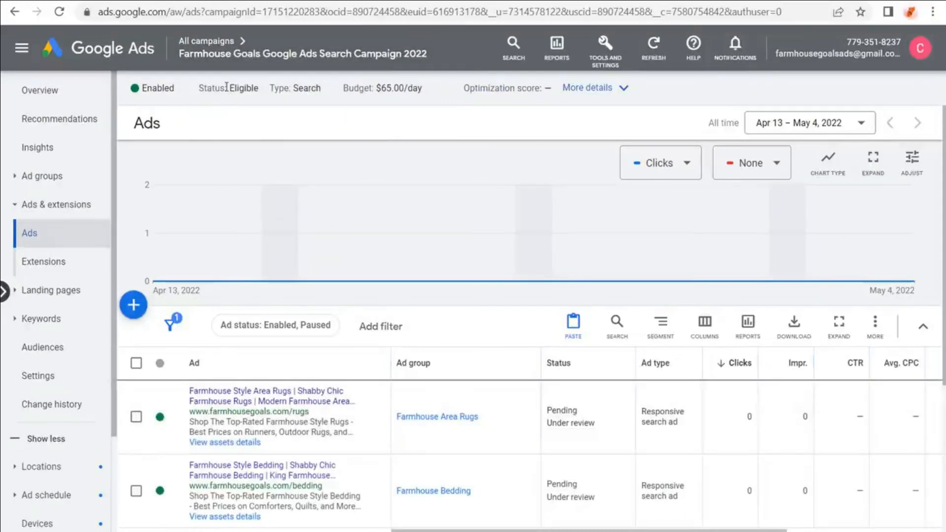
{"action": "left_click", "coordinate": [206, 41]}
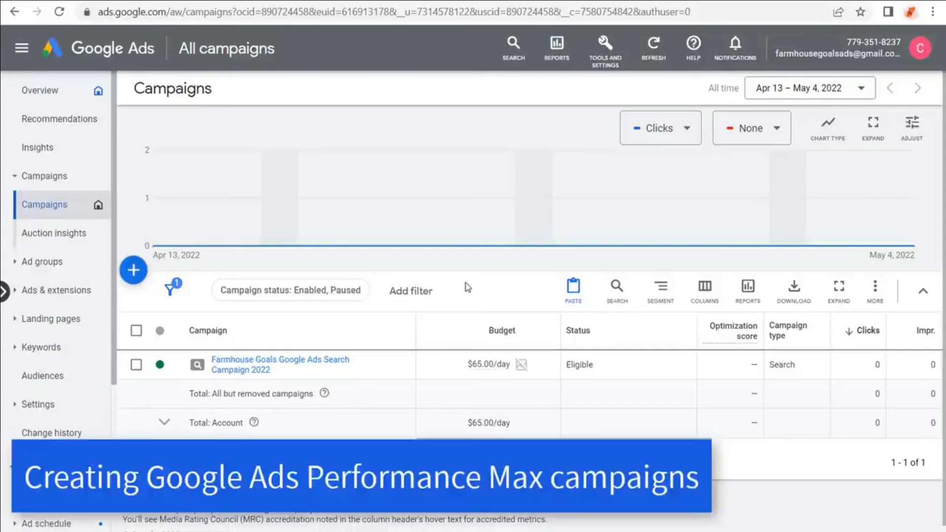
- Start a new campaign with the Leads objective and check its conversion goals
{"action": "left_click", "coordinate": [133, 270]}
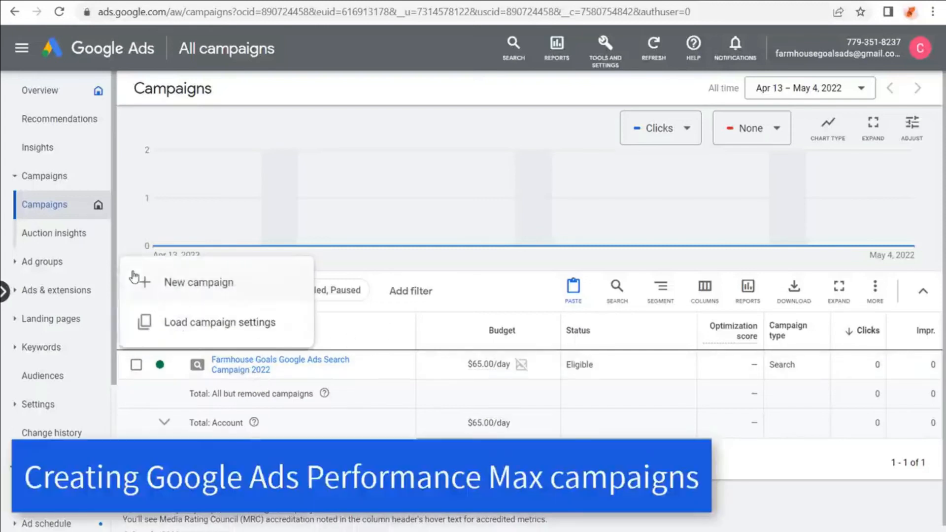
{"action": "left_click", "coordinate": [144, 282]}
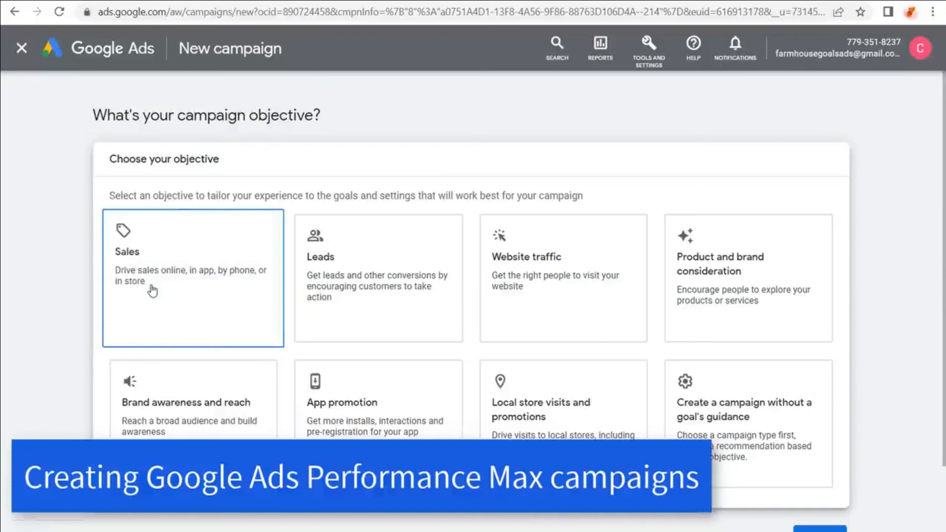
{"action": "left_click", "coordinate": [370, 268]}
{"action": "scroll", "coordinate": [373, 245], "scroll_direction": "down", "scroll_amount": 6}
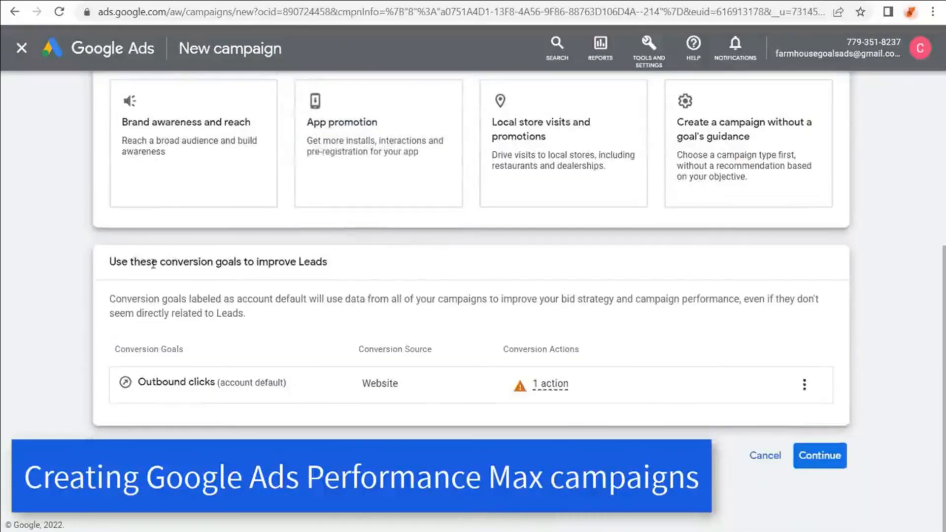
- Choose the Performance Max campaign type, name the campaign "Farmhouse Goals Performance Max 2022" and continue to its budget settings
{"action": "left_click", "coordinate": [839, 456]}
{"action": "left_click", "coordinate": [190, 161]}
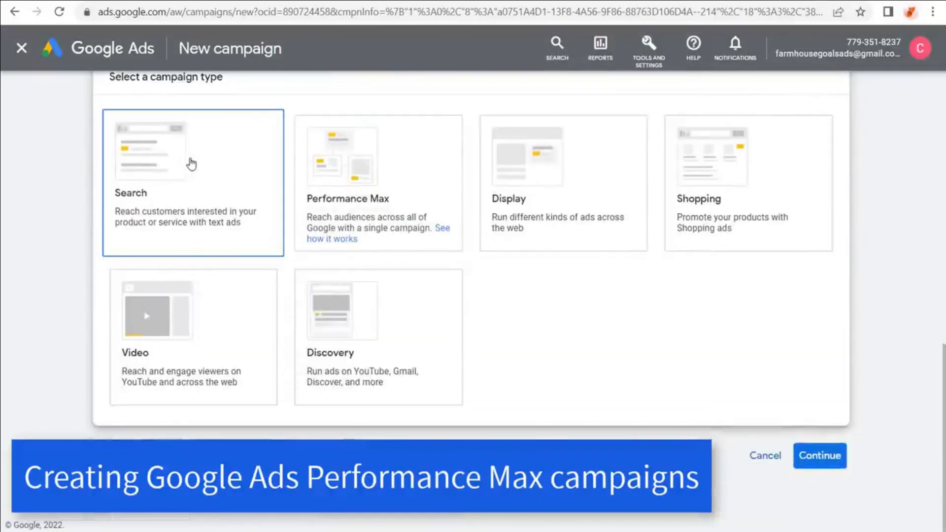
{"action": "left_click", "coordinate": [377, 189]}
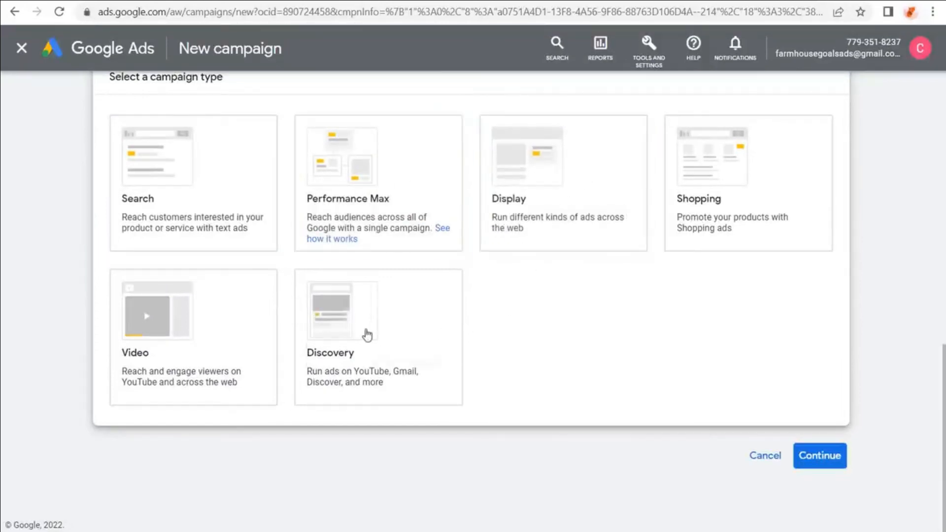
{"action": "left_click", "coordinate": [226, 331]}
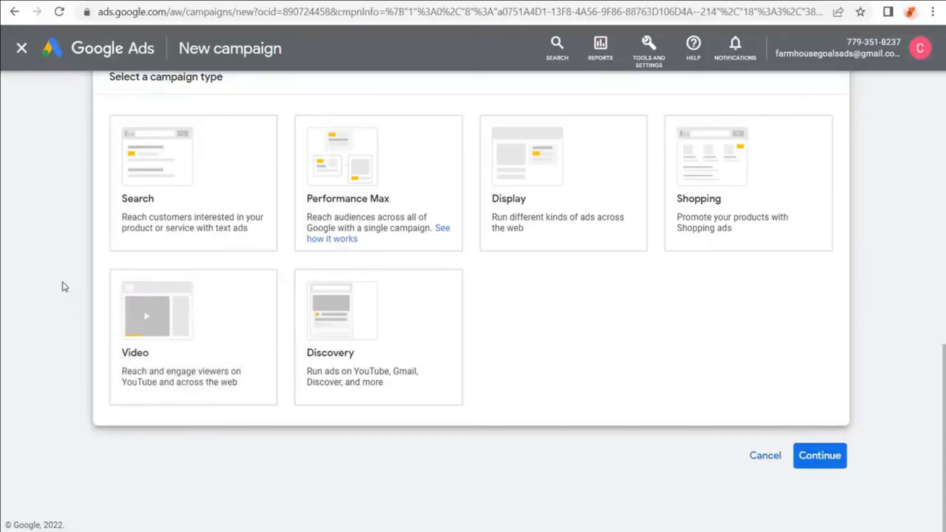
{"action": "left_click", "coordinate": [404, 182]}
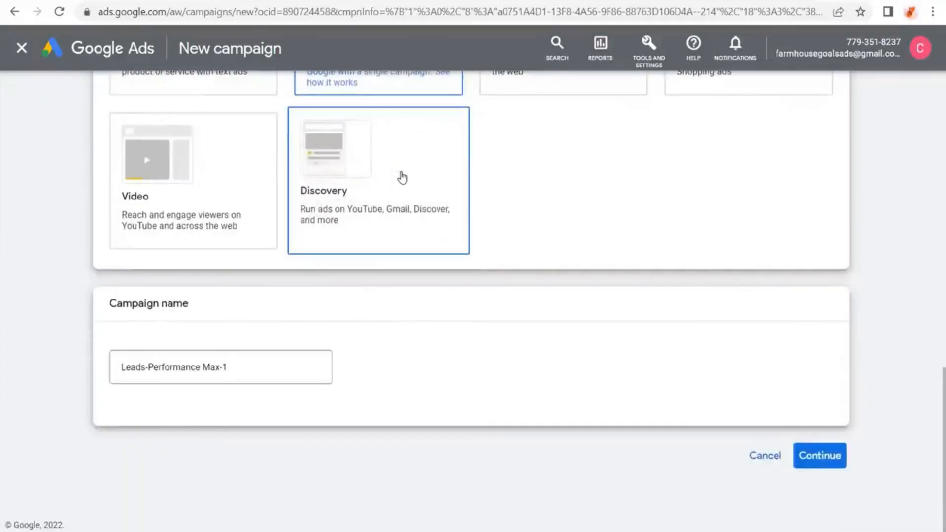
{"action": "left_click", "coordinate": [237, 365]}
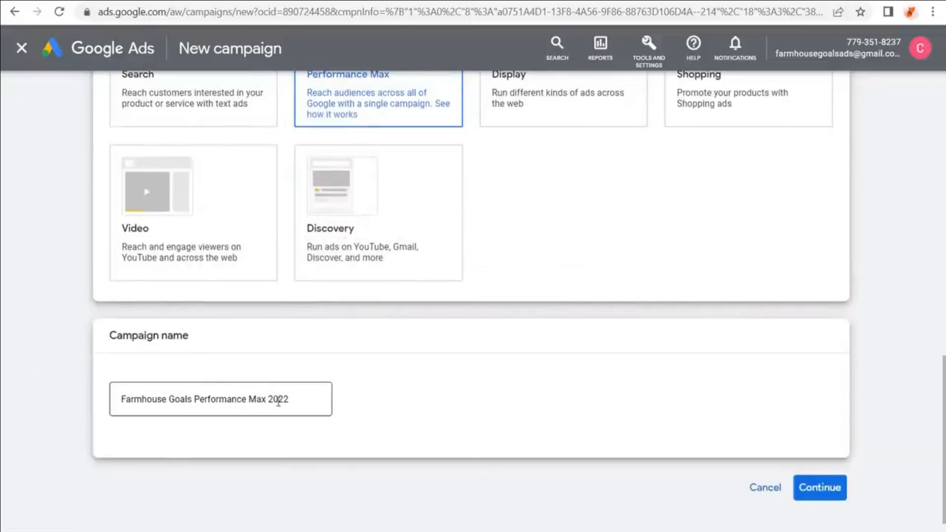
{"action": "left_click", "coordinate": [822, 491]}
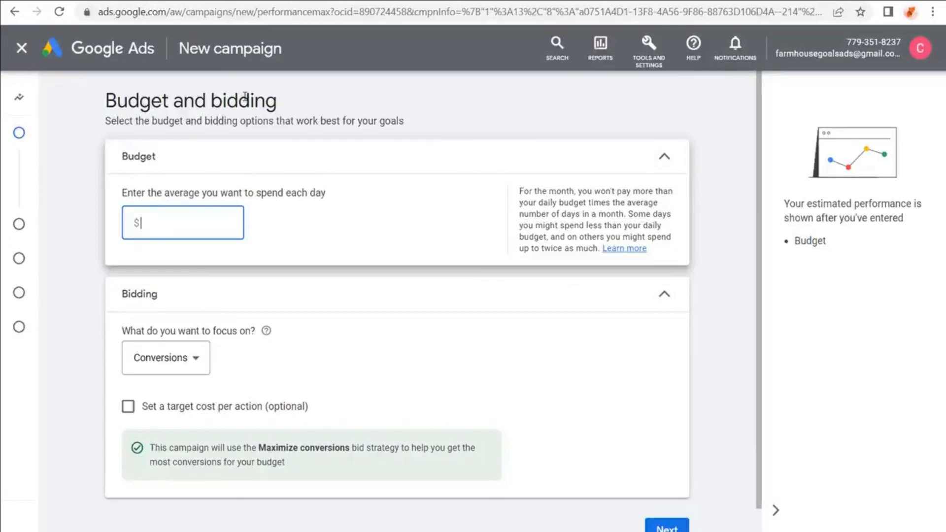
- Set the average daily budget to $65.00 and keep Conversions as the bidding focus
{"action": "type", "text": "65.00"}
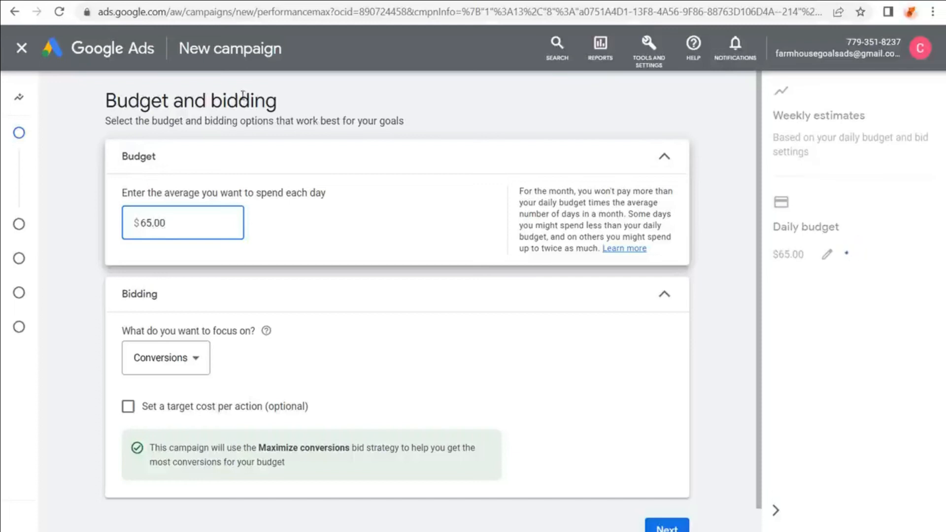
{"action": "left_click", "coordinate": [89, 167]}
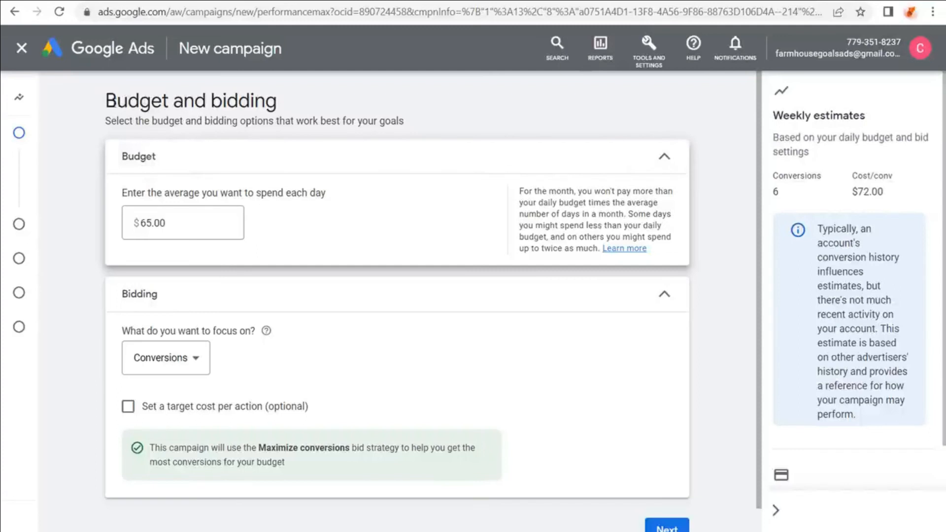
{"action": "scroll", "coordinate": [85, 167], "scroll_direction": "down", "scroll_amount": 1}
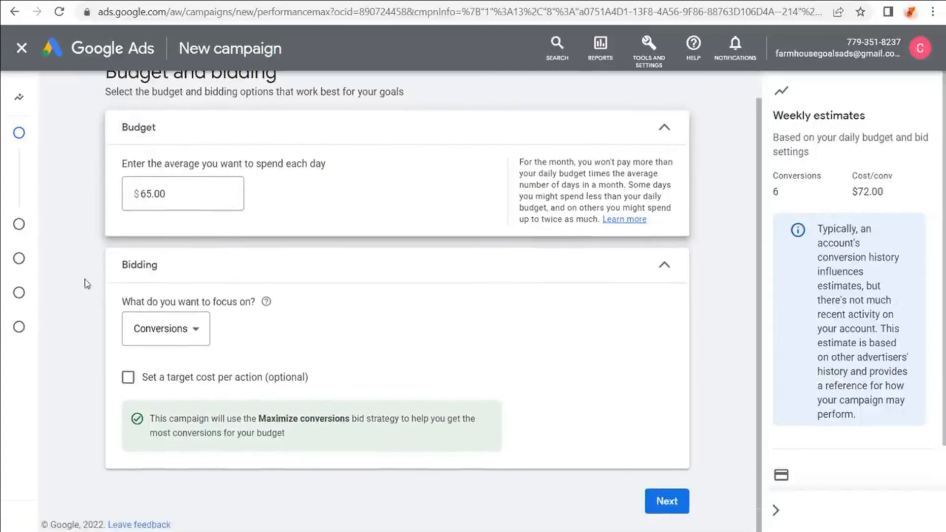
{"action": "left_click", "coordinate": [189, 321]}
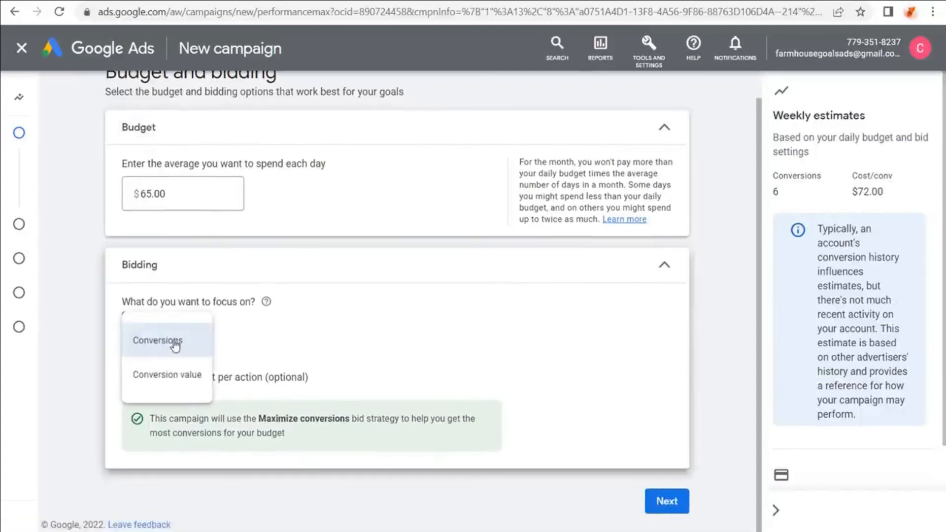
{"action": "left_click", "coordinate": [179, 280]}
- Enable a target cost per action of $2.00 and continue to the campaign settings
{"action": "left_click", "coordinate": [128, 377]}
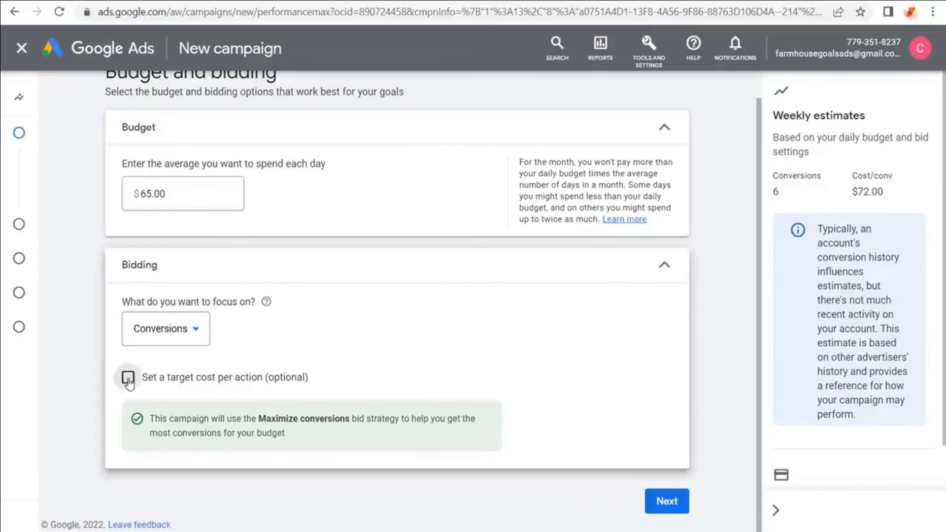
{"action": "scroll", "coordinate": [261, 271], "scroll_direction": "down", "scroll_amount": 1}
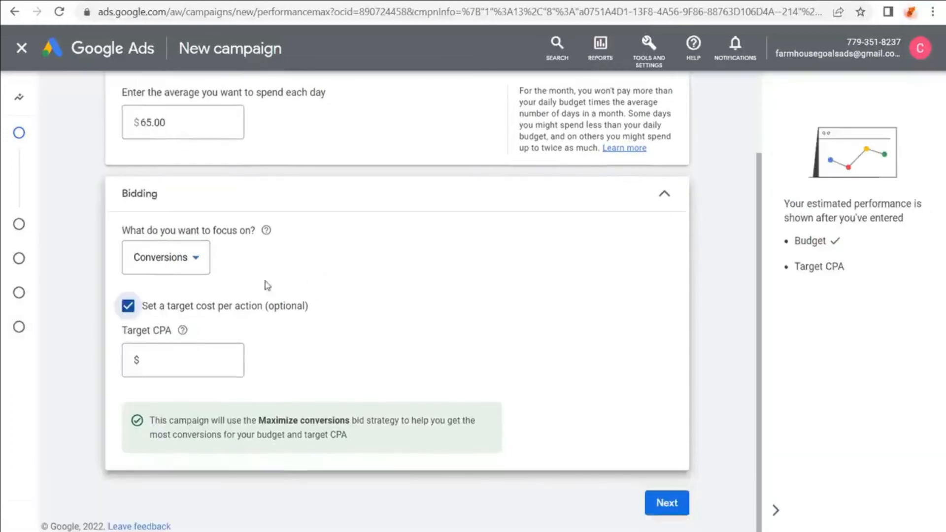
{"action": "left_click", "coordinate": [649, 50]}
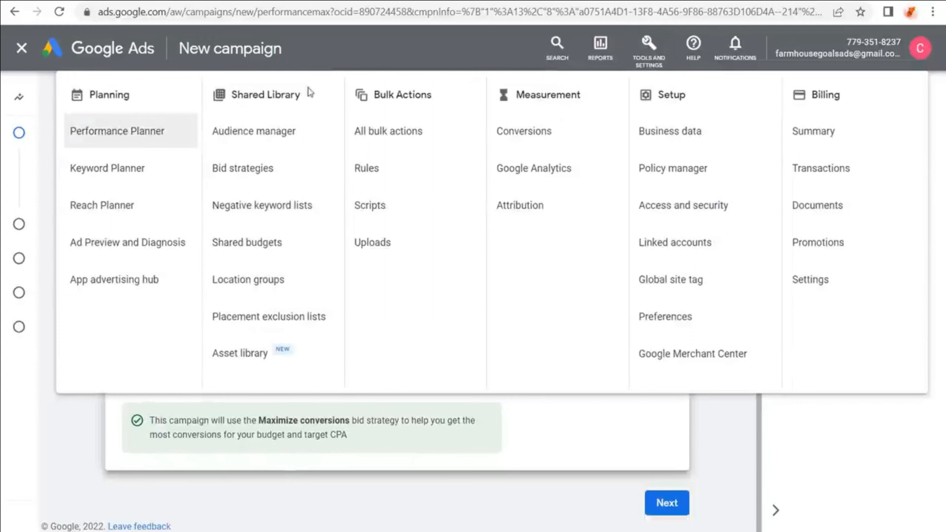
{"action": "left_click", "coordinate": [82, 414]}
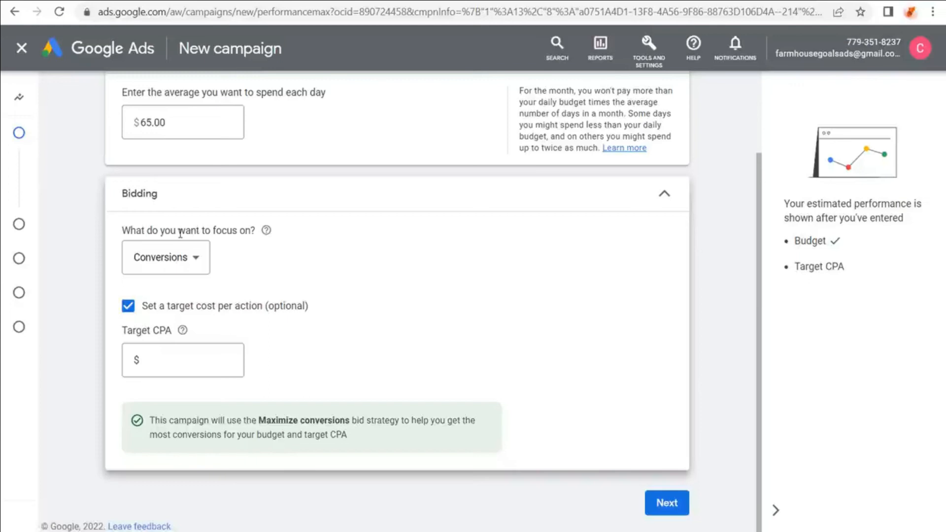
{"action": "left_click", "coordinate": [172, 350]}
{"action": "type", "text": "2.00"}
{"action": "left_click", "coordinate": [70, 279]}
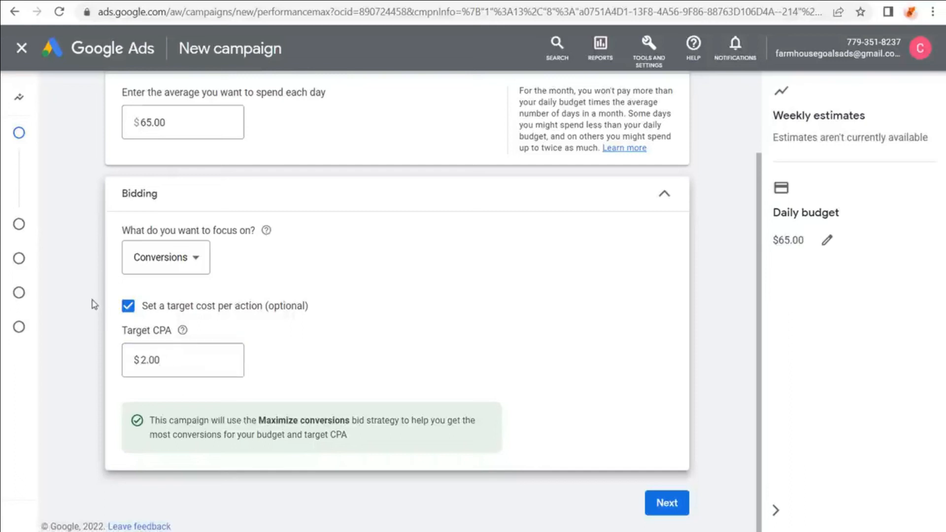
{"action": "left_click", "coordinate": [665, 503]}
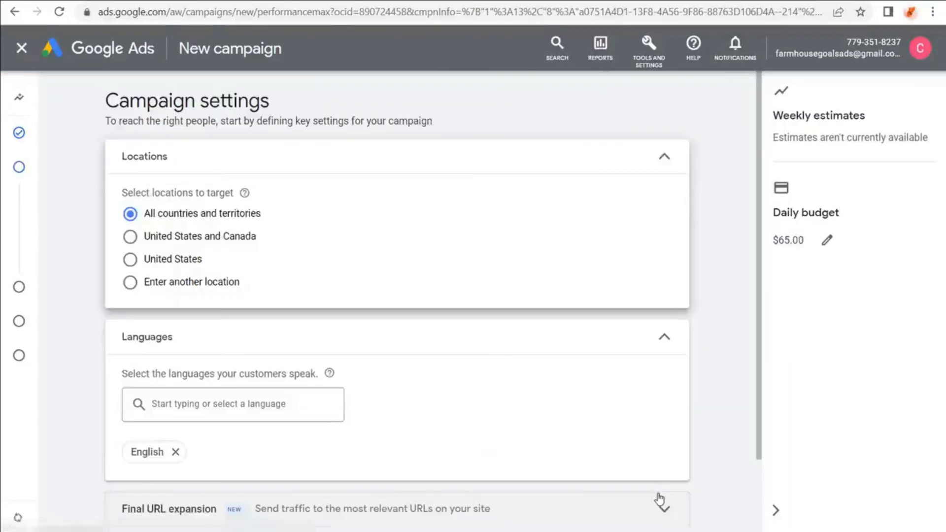
- Target the campaign at the United States and Canada, keeping English as the language
{"action": "left_click", "coordinate": [149, 238]}
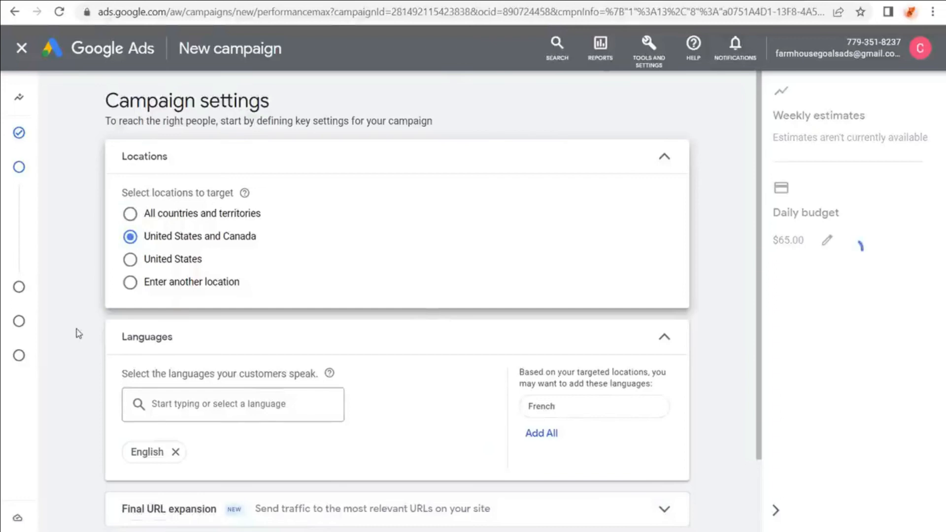
{"action": "scroll", "coordinate": [69, 328], "scroll_direction": "down", "scroll_amount": 1}
{"action": "scroll", "coordinate": [63, 324], "scroll_direction": "down", "scroll_amount": 1}
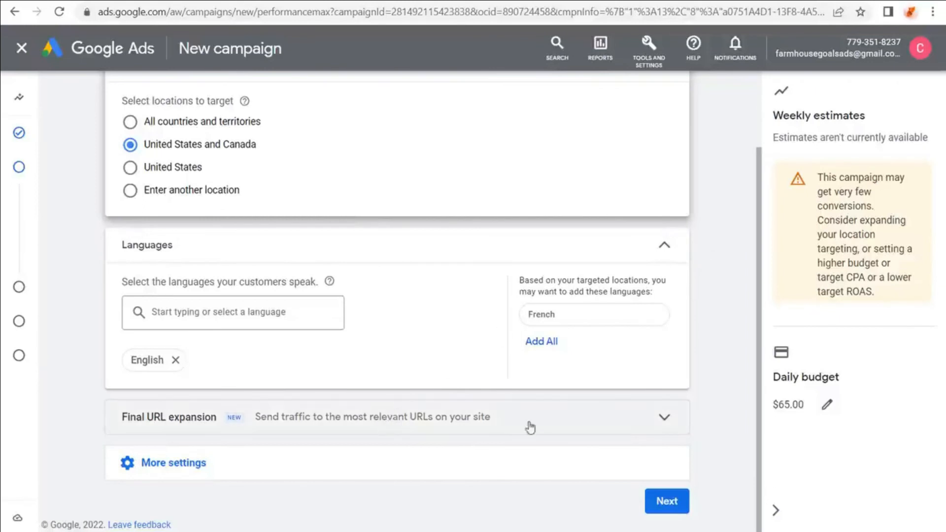
- Review the Final URL expansion options and the additional campaign settings, and continue to the asset group
{"action": "left_click", "coordinate": [638, 425]}
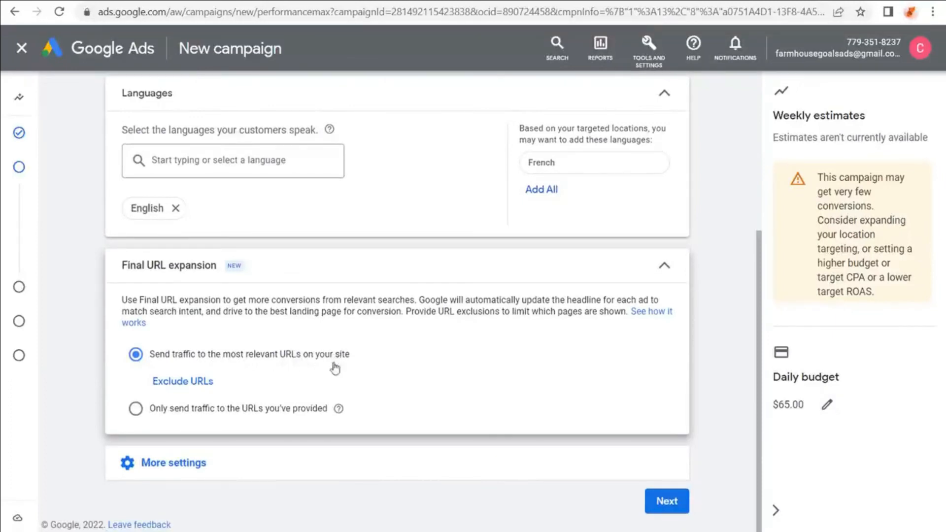
{"action": "left_click_drag", "start_coordinate": [203, 299], "coordinate": [382, 302]}
{"action": "left_click", "coordinate": [390, 300]}
{"action": "left_click", "coordinate": [664, 265]}
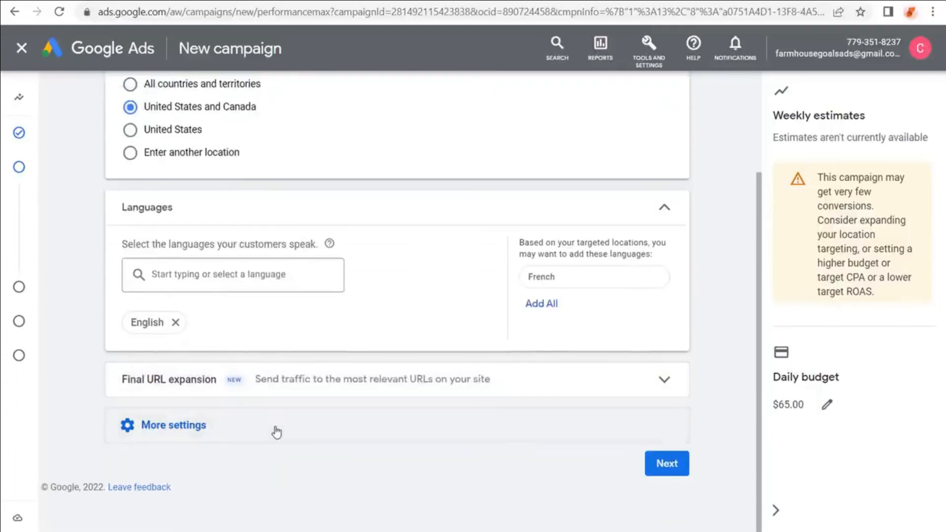
{"action": "left_click", "coordinate": [276, 432]}
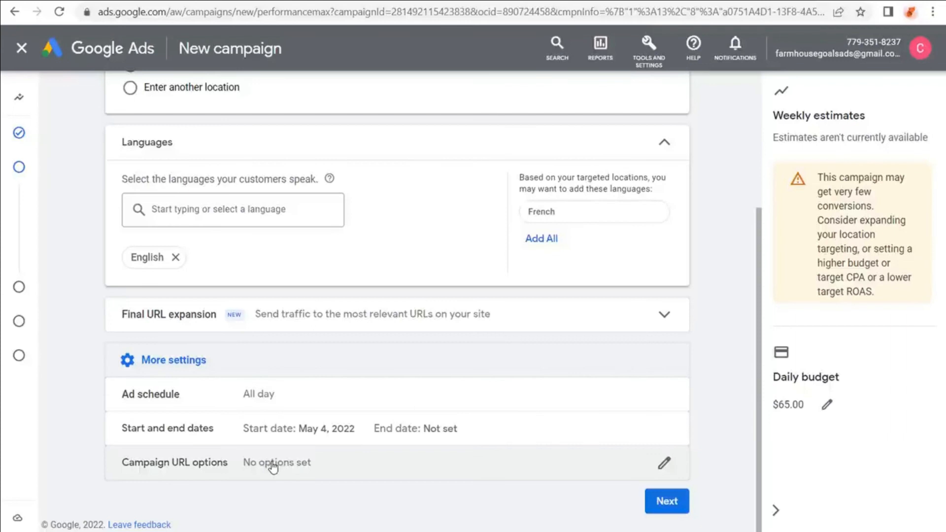
{"action": "left_click", "coordinate": [282, 367]}
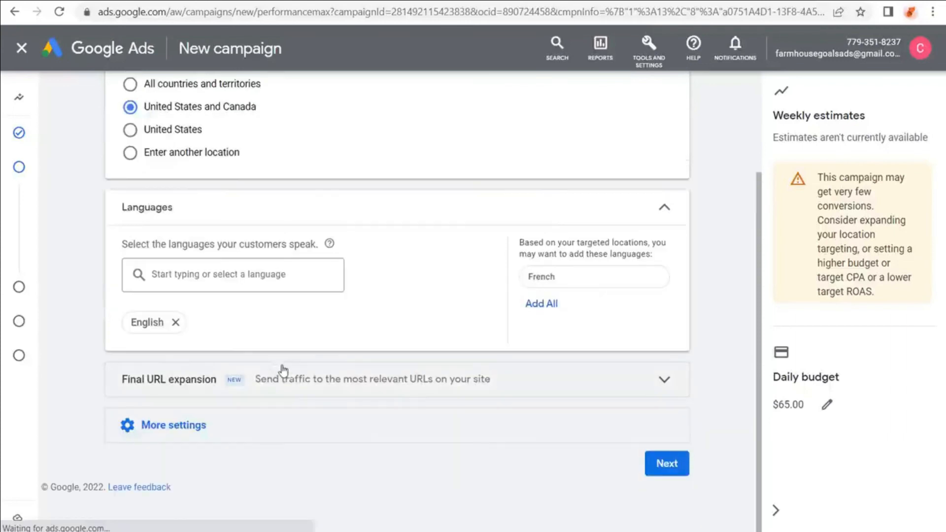
{"action": "left_click", "coordinate": [668, 468]}
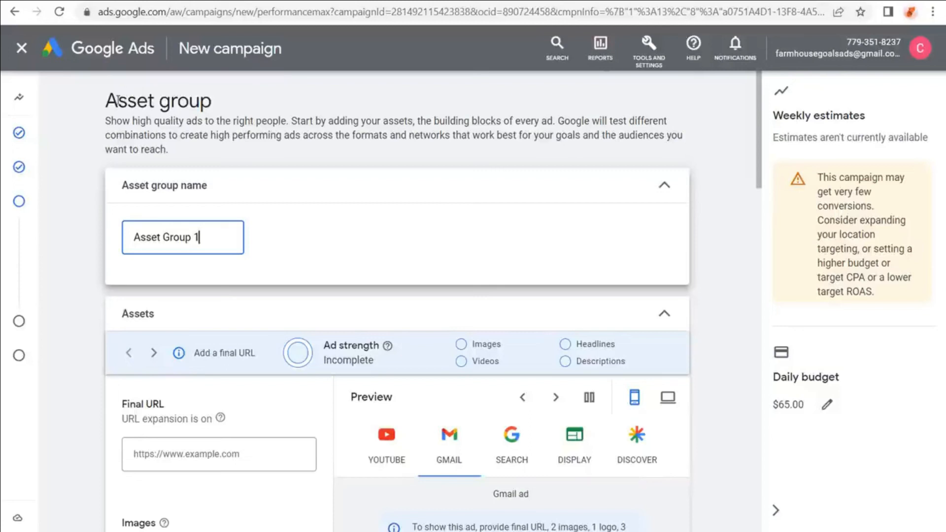
- Examine the asset group instructions, the group name and the URL, image, logo and video assets that can be added
{"action": "left_click_drag", "start_coordinate": [107, 121], "coordinate": [290, 124]}
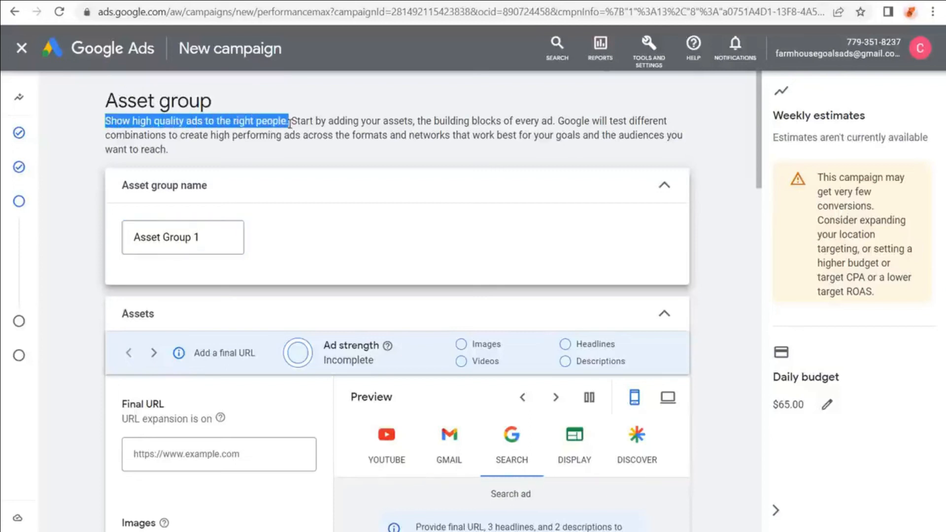
{"action": "left_click", "coordinate": [310, 124]}
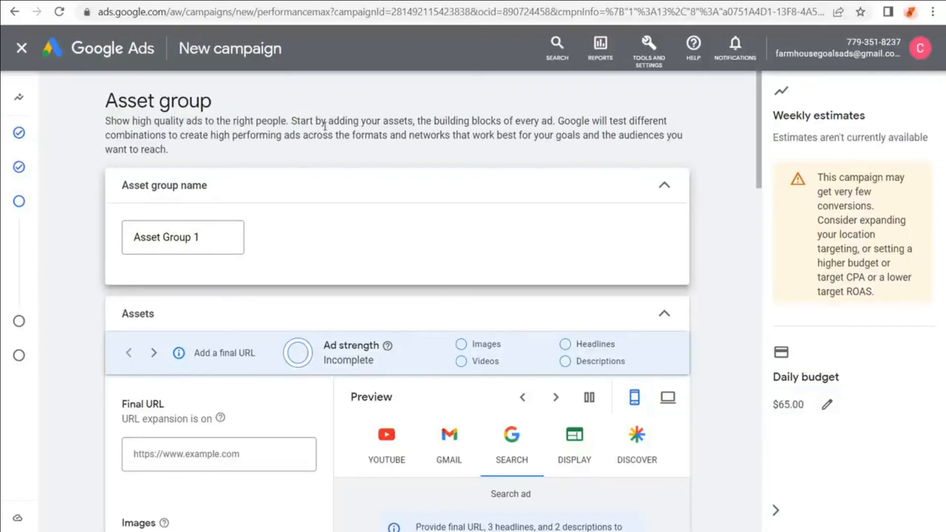
{"action": "left_click_drag", "start_coordinate": [215, 132], "coordinate": [351, 131]}
{"action": "left_click", "coordinate": [391, 132]}
{"action": "scroll", "coordinate": [76, 197], "scroll_direction": "down", "scroll_amount": 4}
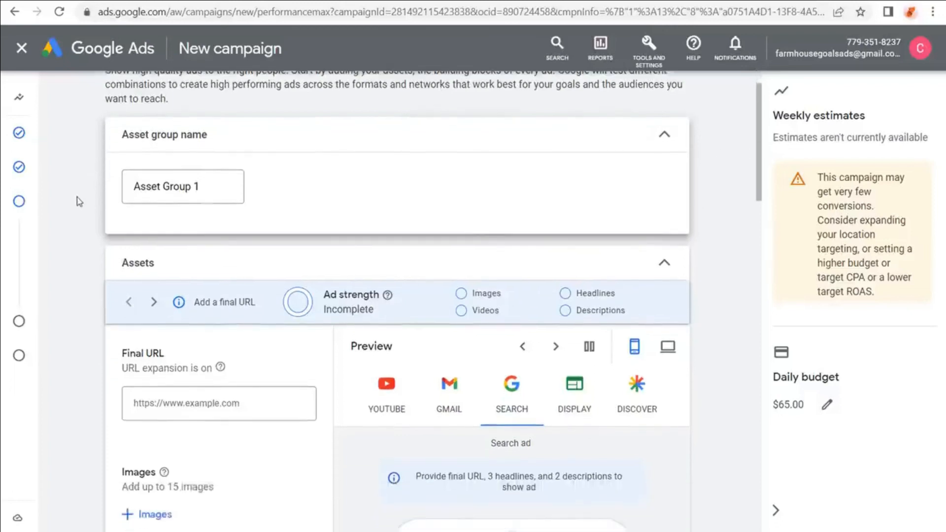
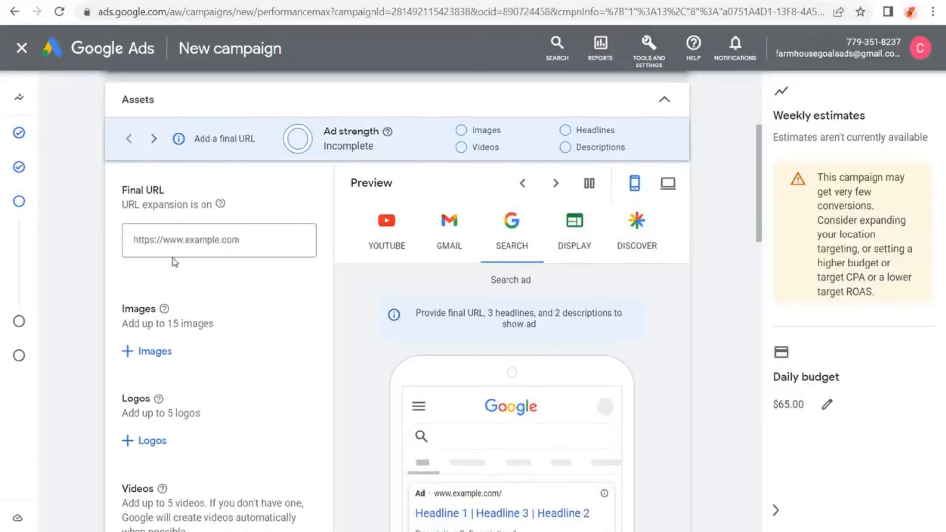
{"action": "scroll", "coordinate": [79, 270], "scroll_direction": "up", "scroll_amount": 2}
{"action": "scroll", "coordinate": [79, 269], "scroll_direction": "up", "scroll_amount": 1}
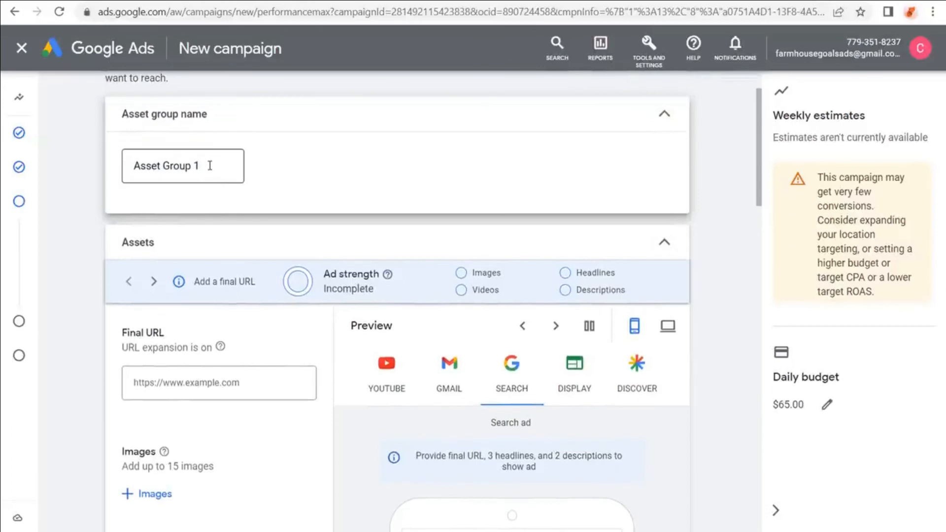
{"action": "scroll", "coordinate": [97, 313], "scroll_direction": "down", "scroll_amount": 3}
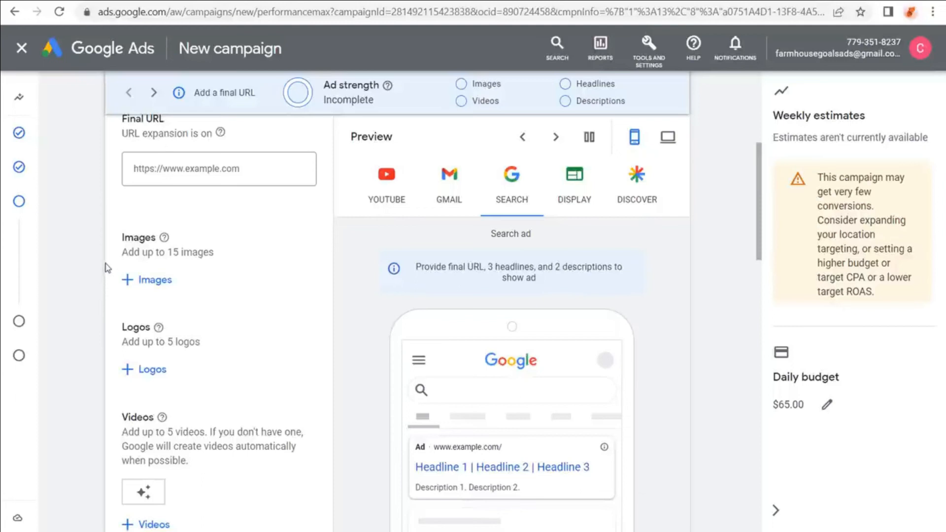
{"action": "scroll", "coordinate": [109, 259], "scroll_direction": "up", "scroll_amount": 1}
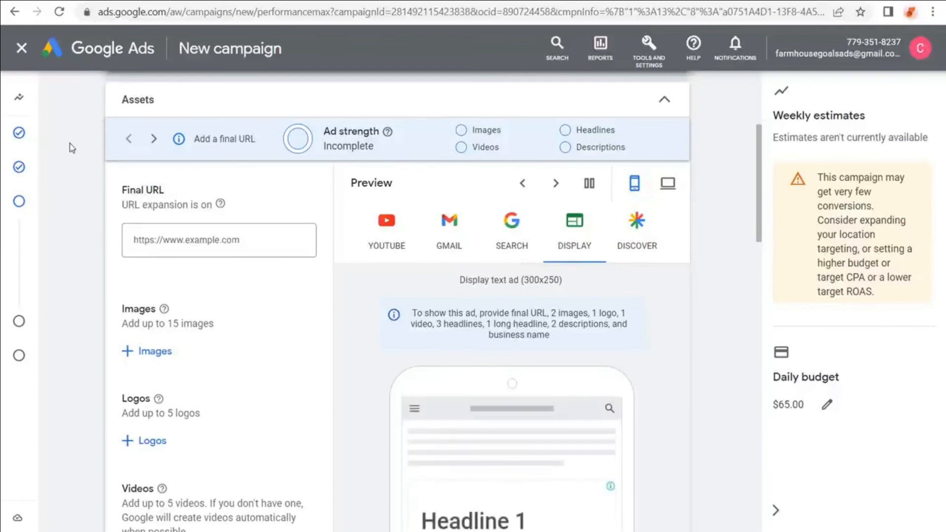
- Switch to the Farmhouse Goals website, copy the farmhouse decorations article's address and enter it as the asset group's final URL in Google Ads
{"action": "key", "text": "ctrl+Tab"}
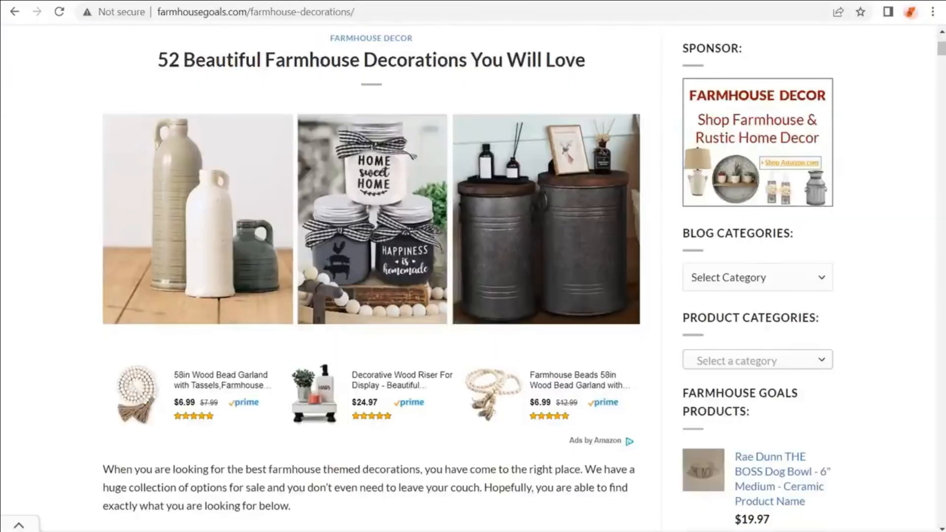
{"action": "left_click_drag", "start_coordinate": [168, 59], "coordinate": [245, 57]}
{"action": "left_click", "coordinate": [398, 56]}
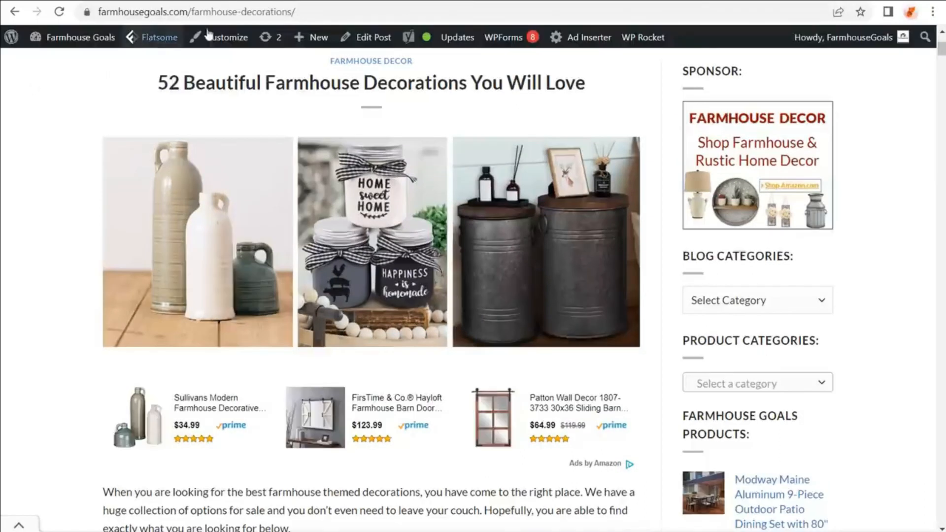
{"action": "left_click", "coordinate": [234, 11]}
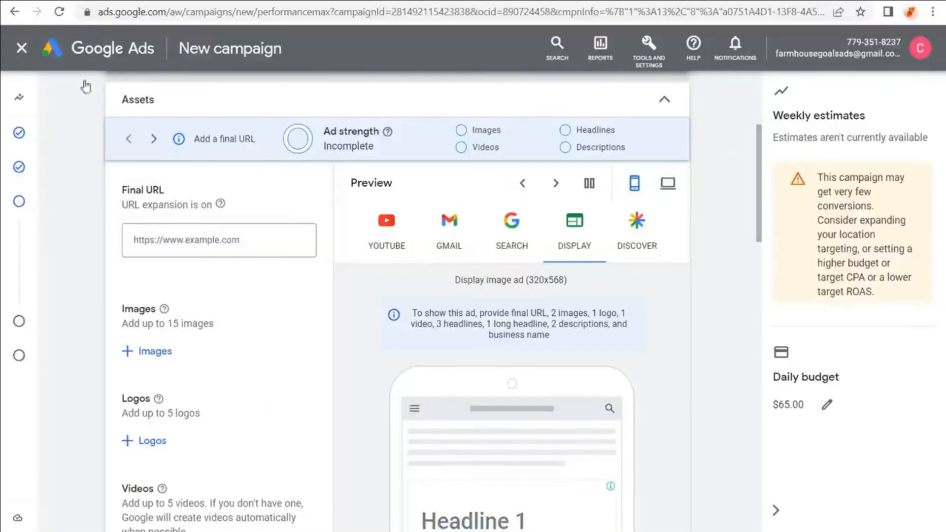
{"action": "left_click", "coordinate": [221, 247]}
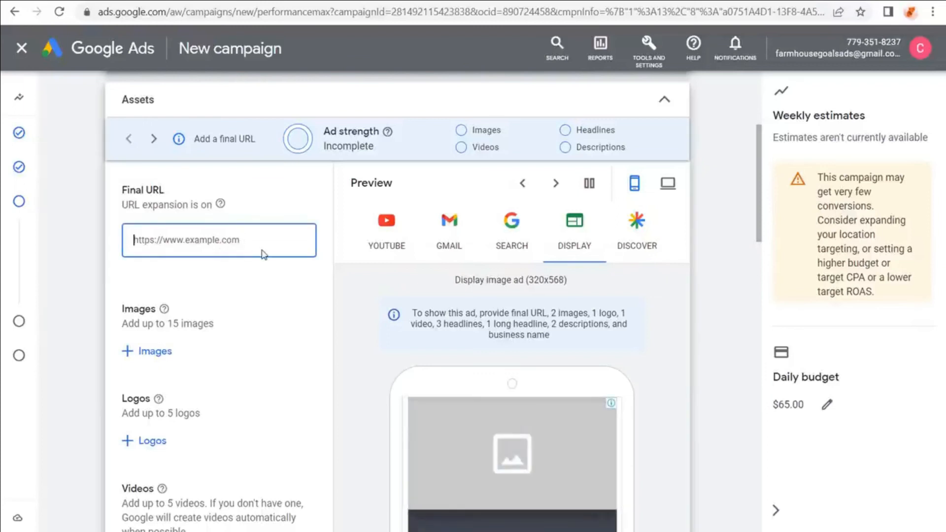
{"action": "key", "text": "ctrl+v"}
{"action": "left_click_drag", "start_coordinate": [124, 196], "coordinate": [158, 197]}
{"action": "left_click", "coordinate": [233, 203]}
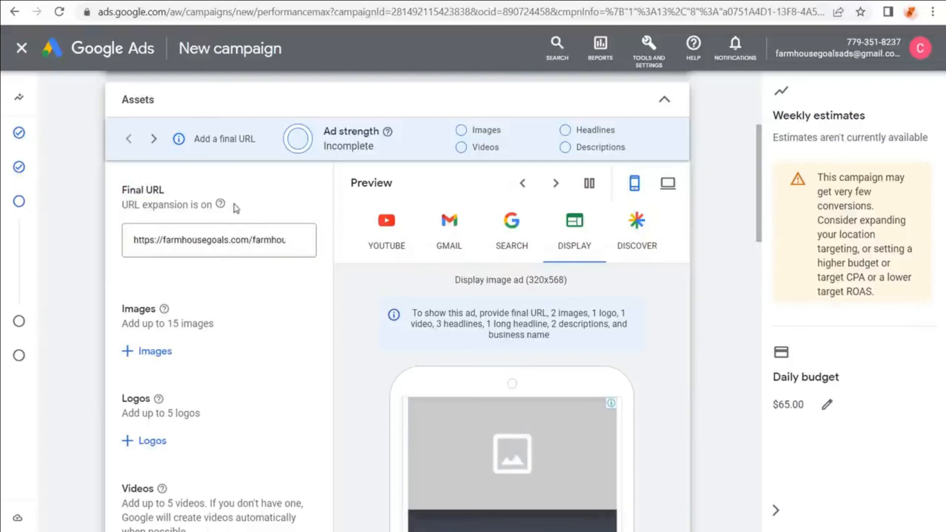
- Check the Final URL expansion explanation and rename the asset group to "Farmhouse Decorations"
{"action": "left_click", "coordinate": [221, 204]}
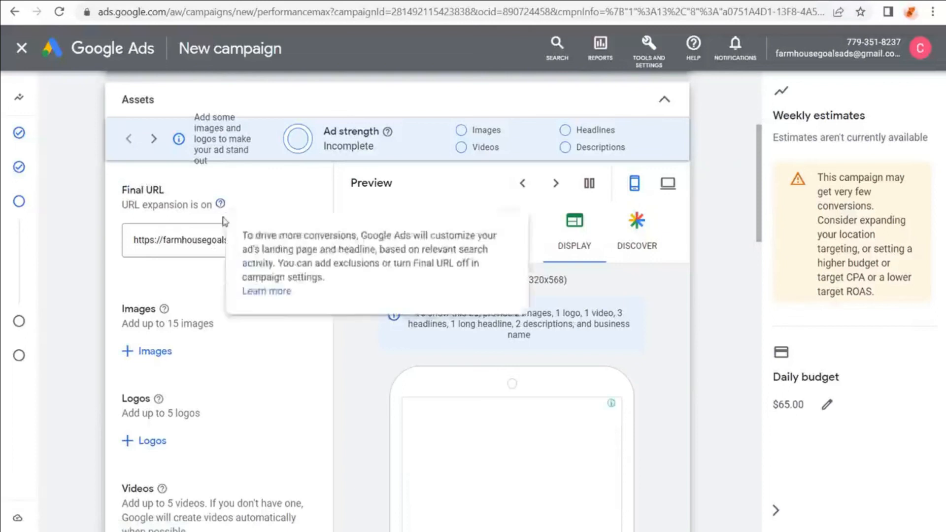
{"action": "scroll", "coordinate": [84, 242], "scroll_direction": "down", "scroll_amount": 2}
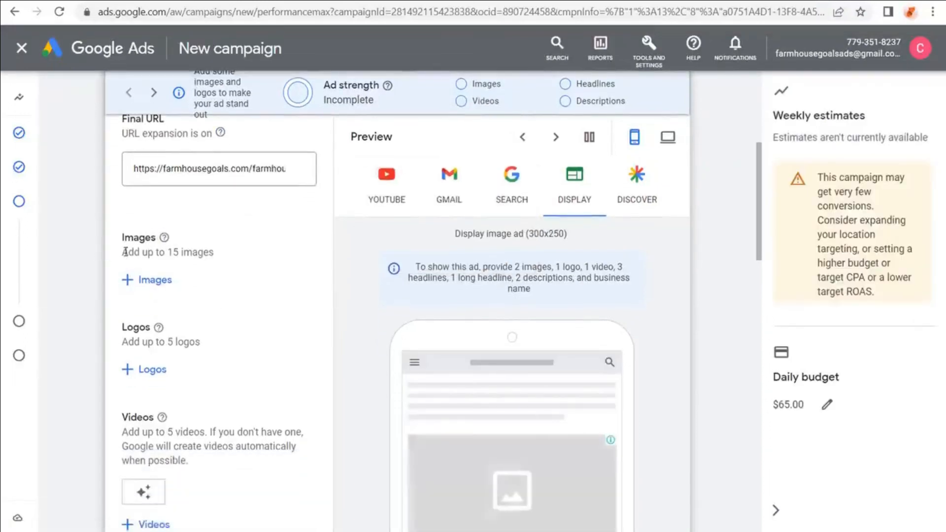
{"action": "scroll", "coordinate": [105, 231], "scroll_direction": "up", "scroll_amount": 3}
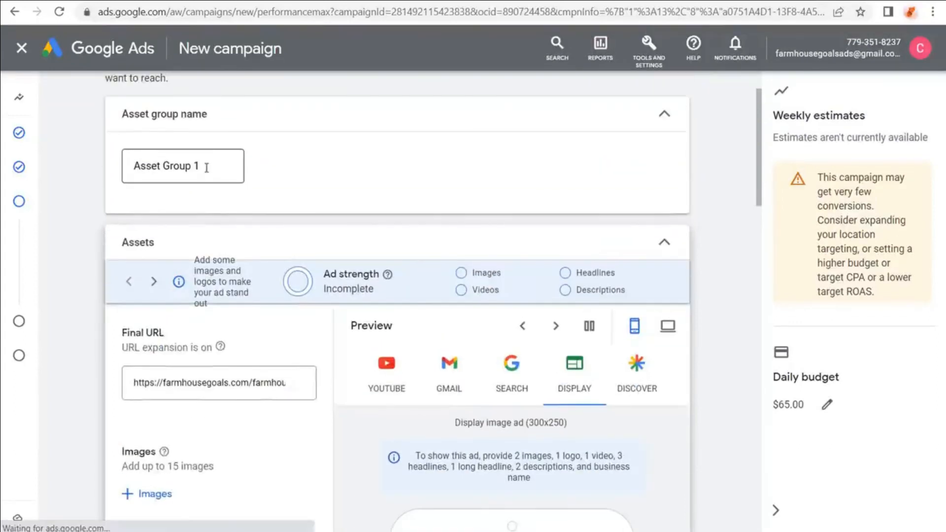
{"action": "left_click_drag", "start_coordinate": [207, 168], "coordinate": [82, 171]}
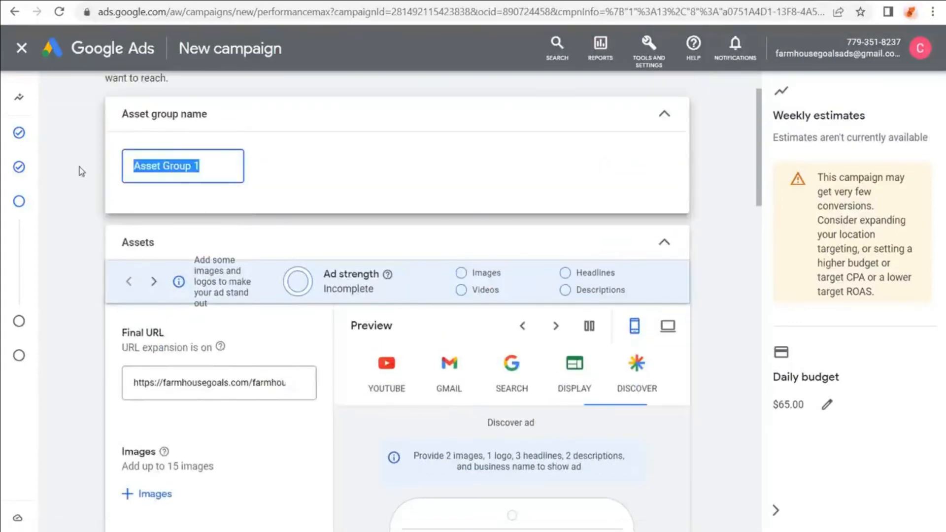
{"action": "type", "text": "Farmhou"}
{"action": "type", "text": "se Decorations"}
{"action": "left_click", "coordinate": [129, 241]}
- Examine the image guidelines for the recommended and minimum sizes of landscape, square and portrait images
{"action": "scroll", "coordinate": [122, 236], "scroll_direction": "down", "scroll_amount": 3}
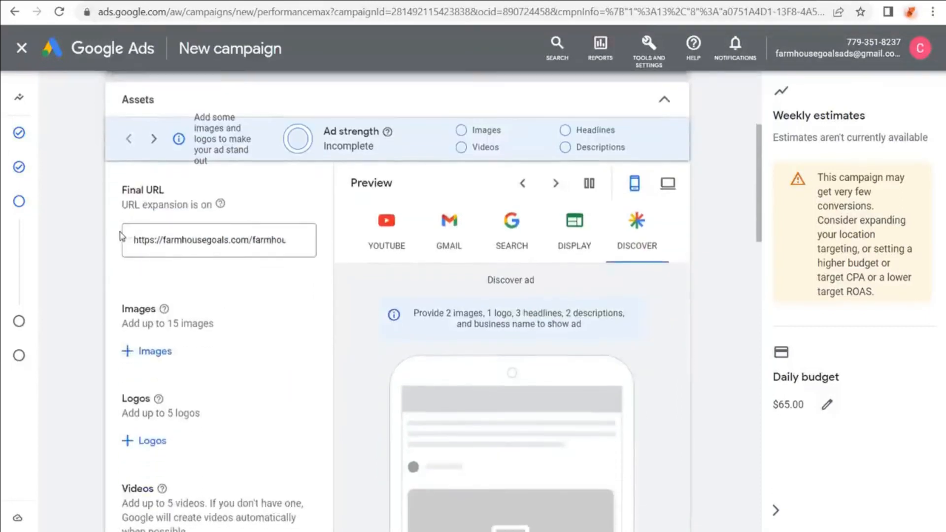
{"action": "left_click", "coordinate": [133, 280]}
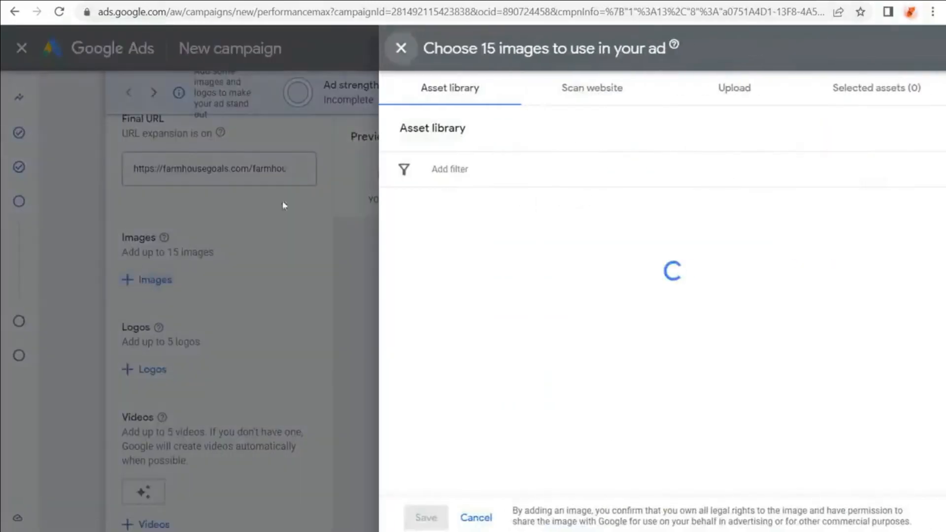
{"action": "left_click", "coordinate": [401, 48]}
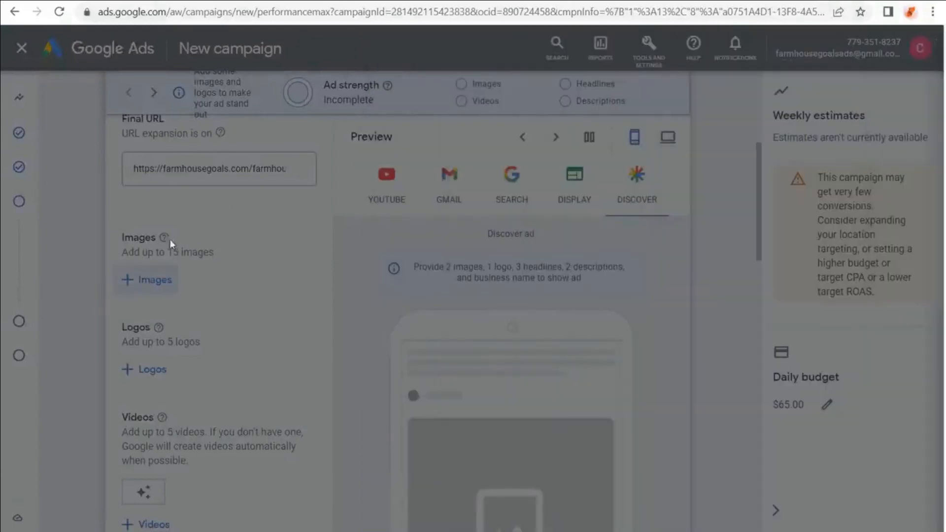
{"action": "mouse_move", "coordinate": [166, 239]}
{"action": "scroll", "coordinate": [246, 252], "scroll_direction": "down", "scroll_amount": 2}
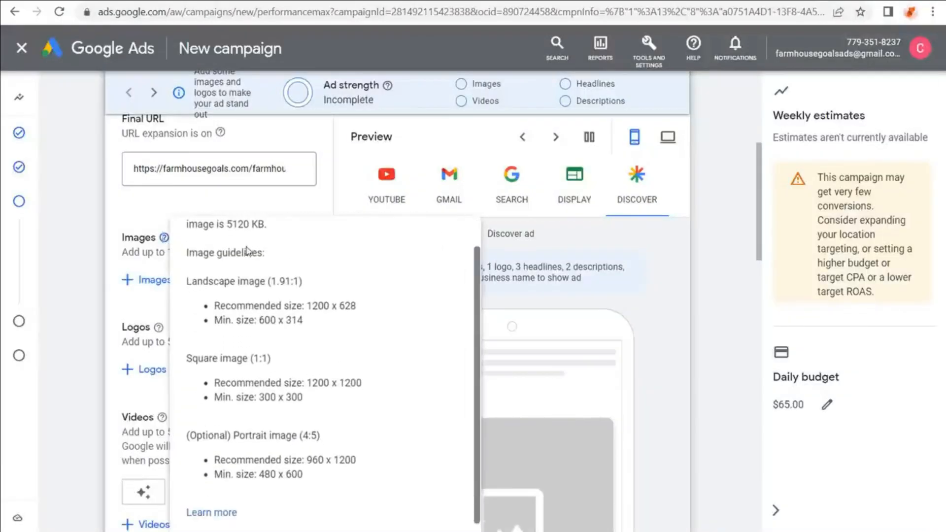
{"action": "left_click_drag", "start_coordinate": [187, 281], "coordinate": [297, 281]}
{"action": "left_click", "coordinate": [330, 281]}
{"action": "left_click_drag", "start_coordinate": [201, 439], "coordinate": [362, 462]}
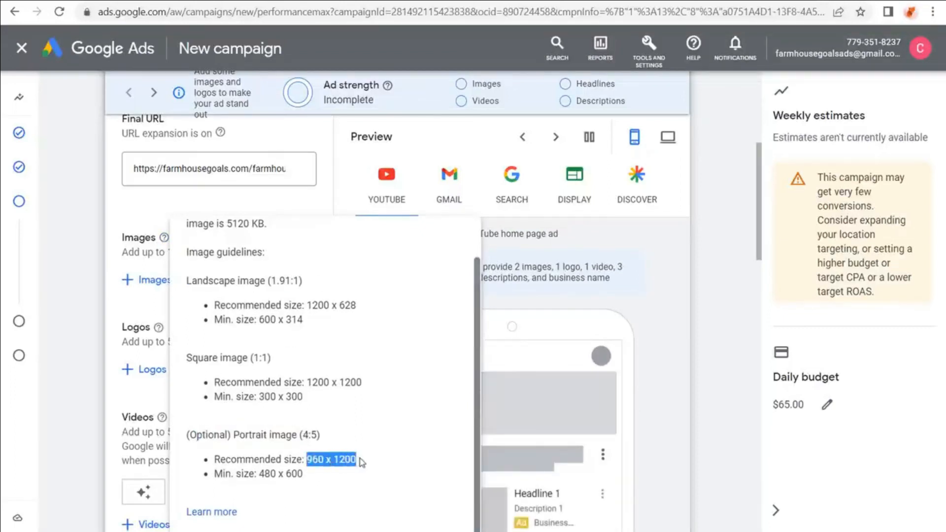
{"action": "left_click", "coordinate": [392, 432]}
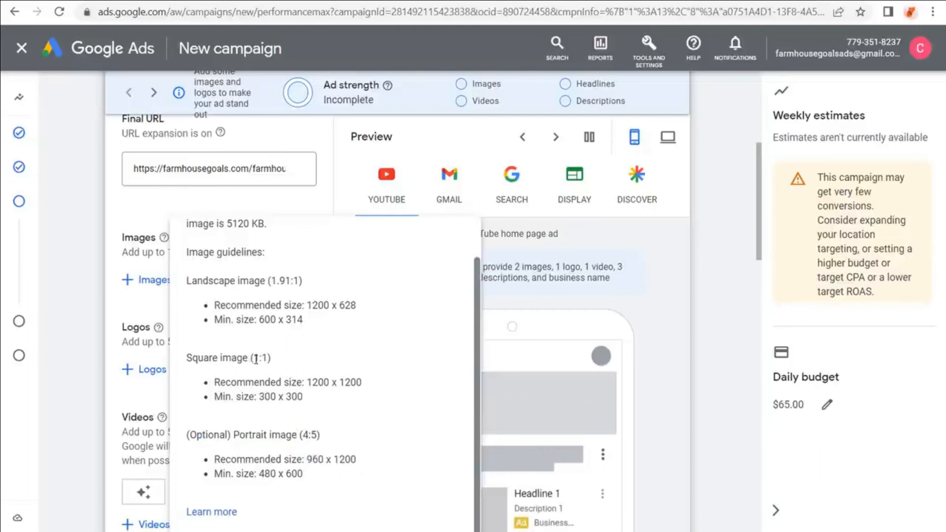
{"action": "left_click_drag", "start_coordinate": [306, 384], "coordinate": [376, 387]}
{"action": "left_click", "coordinate": [377, 387]}
{"action": "left_click_drag", "start_coordinate": [275, 280], "coordinate": [378, 317]}
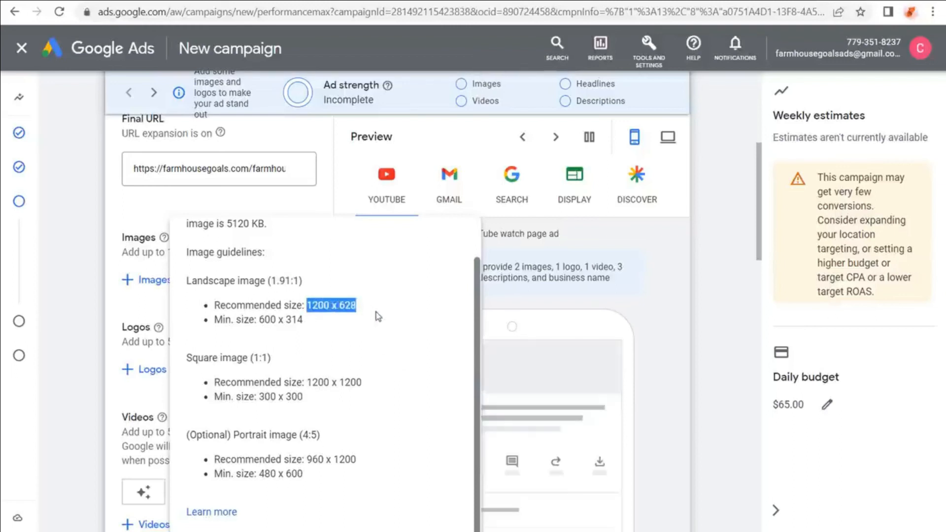
- Scan the farmhouse decorations page for usable images, review the website, and upload the farmhouse product images to the asset group
{"action": "left_click", "coordinate": [149, 279]}
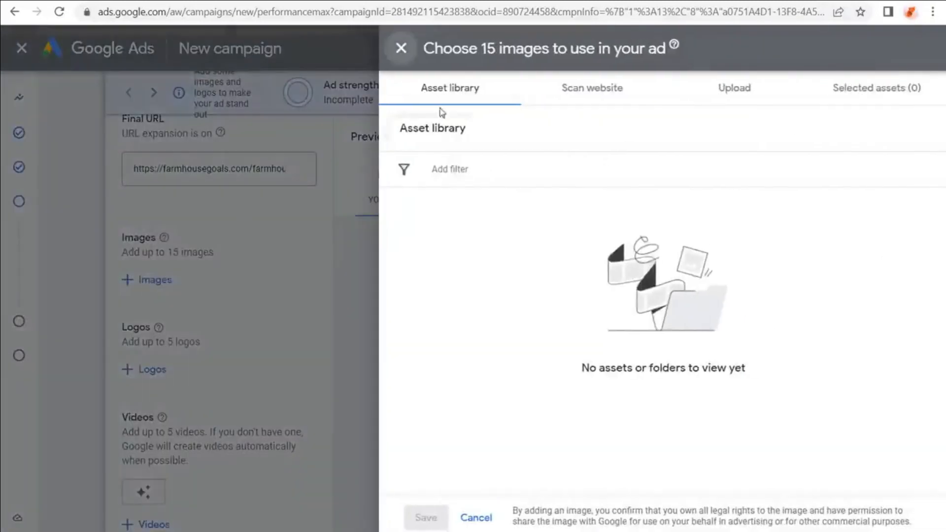
{"action": "left_click", "coordinate": [593, 93]}
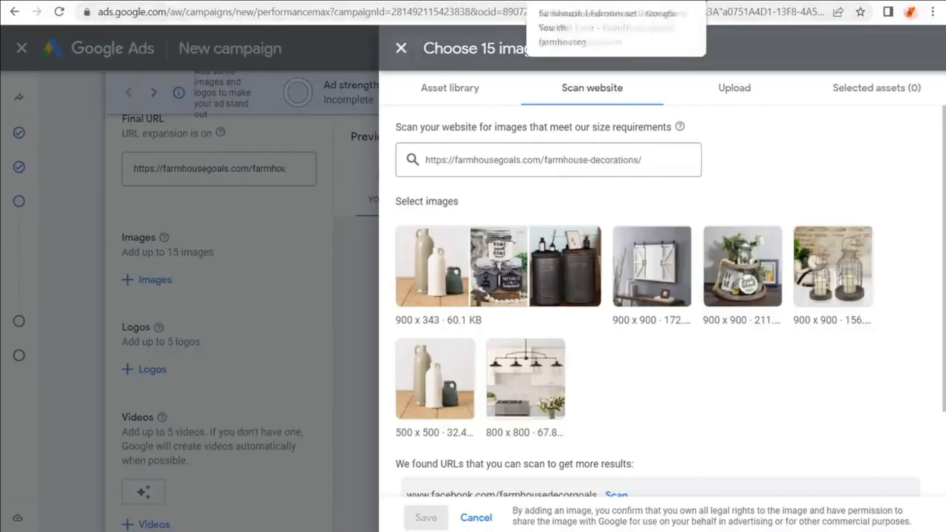
{"action": "left_click", "coordinate": [690, 1]}
{"action": "scroll", "coordinate": [109, 276], "scroll_direction": "down", "scroll_amount": 10}
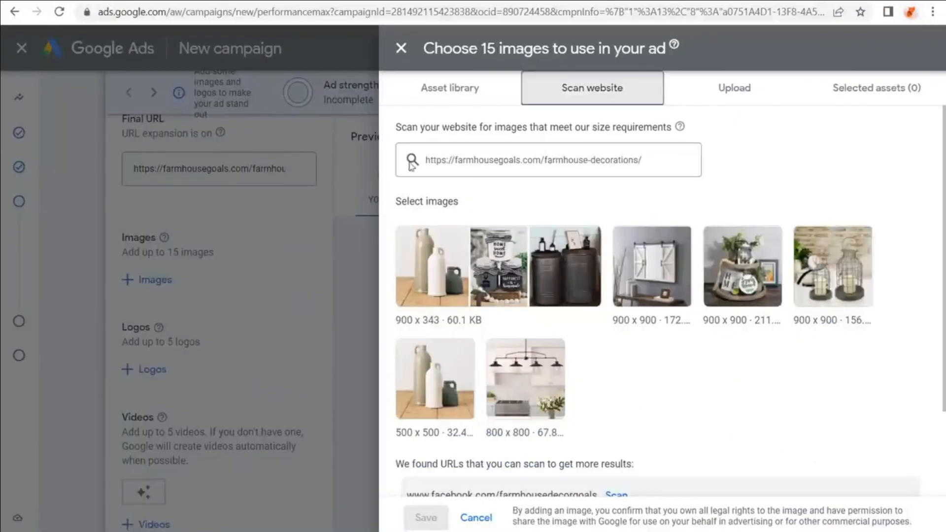
{"action": "left_click", "coordinate": [756, 87]}
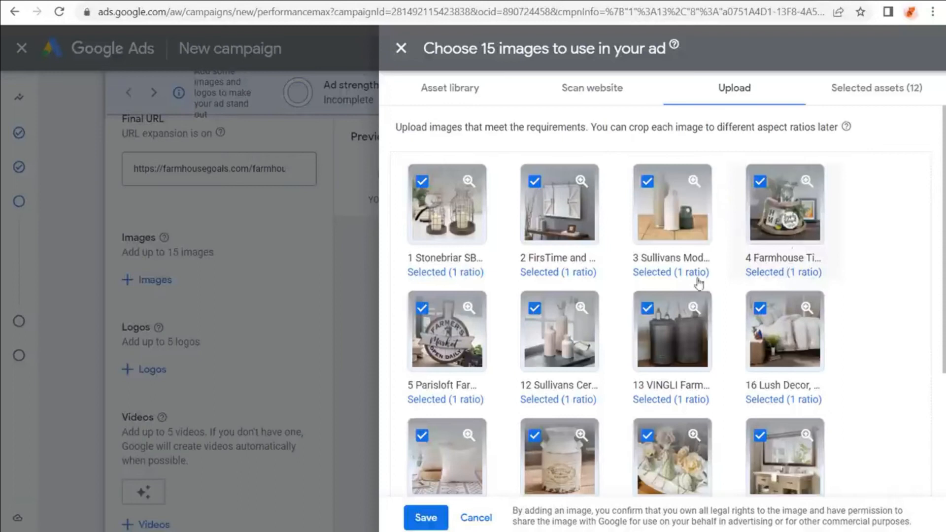
- Examine the dimensions and available crop ratios of the uploaded Lush Decor bedding and Sahvie's Treasures faux flowers images
{"action": "left_click", "coordinate": [790, 337]}
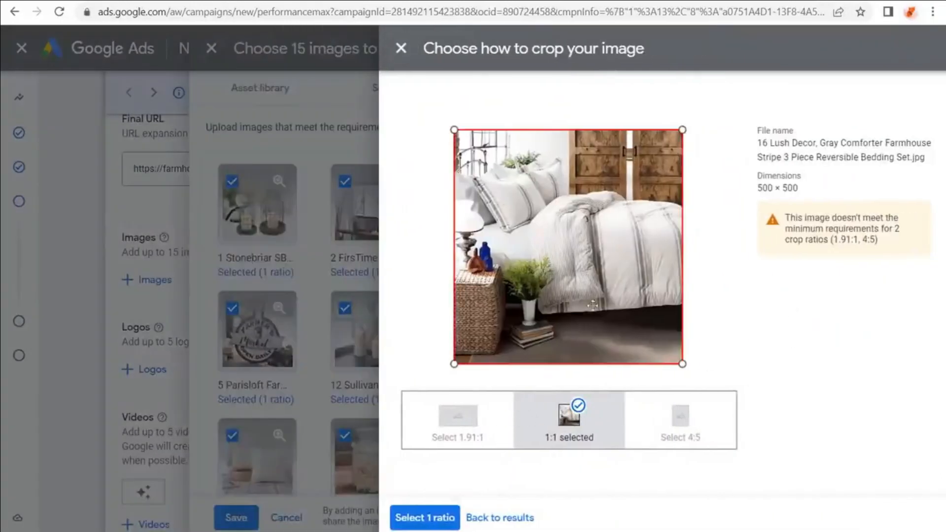
{"action": "left_click_drag", "start_coordinate": [806, 221], "coordinate": [874, 222]}
{"action": "left_click", "coordinate": [876, 235]}
{"action": "left_click_drag", "start_coordinate": [799, 190], "coordinate": [746, 202]}
{"action": "left_click", "coordinate": [820, 262]}
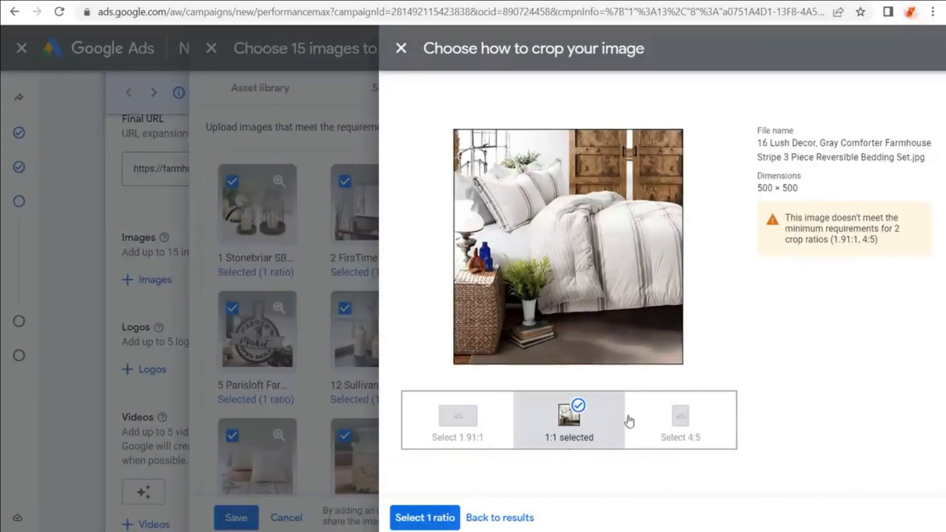
{"action": "left_click", "coordinate": [499, 518]}
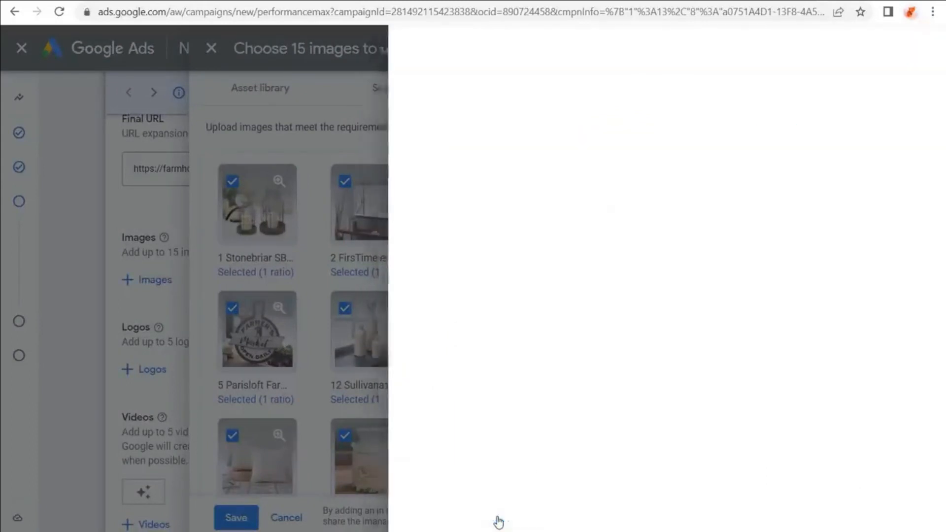
{"action": "scroll", "coordinate": [534, 311], "scroll_direction": "down", "scroll_amount": 3}
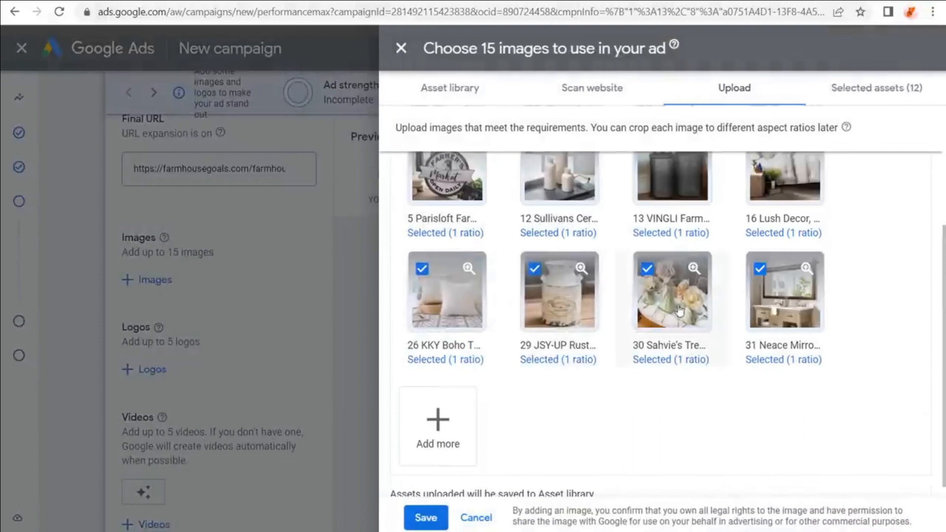
{"action": "left_click", "coordinate": [680, 311]}
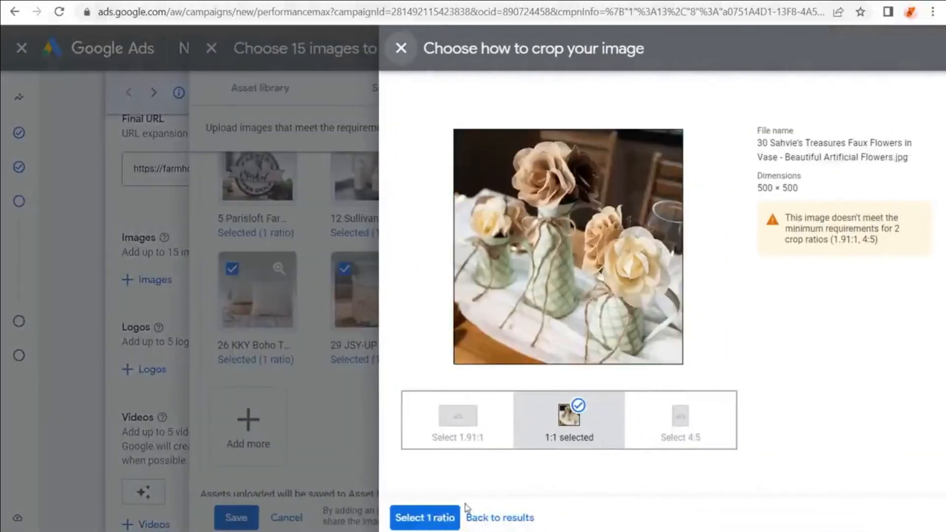
{"action": "left_click", "coordinate": [499, 517]}
{"action": "scroll", "coordinate": [507, 264], "scroll_direction": "up", "scroll_amount": 3}
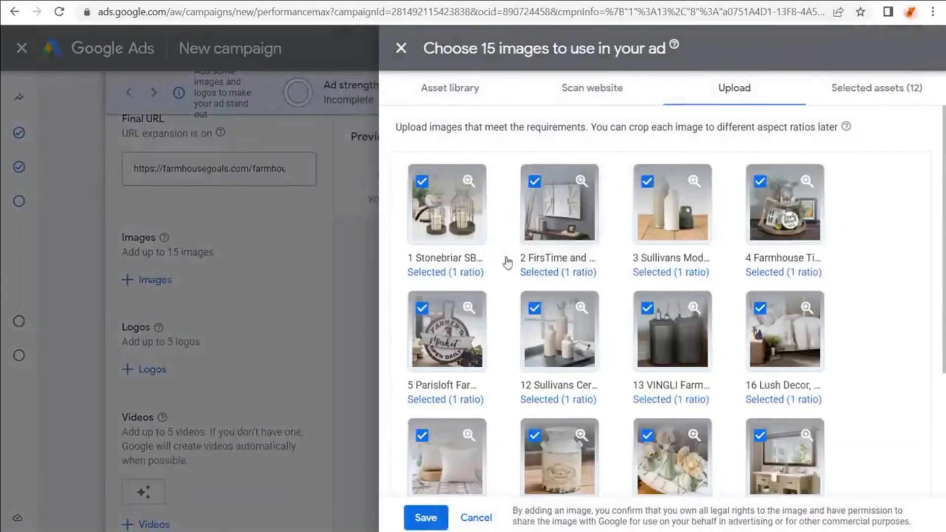
{"action": "left_click", "coordinate": [469, 228]}
{"action": "left_click", "coordinate": [462, 428]}
{"action": "mouse_move", "coordinate": [647, 276]}
{"action": "left_mouse_down"}
{"action": "mouse_move", "coordinate": [650, 295]}
{"action": "mouse_move", "coordinate": [651, 268]}
{"action": "left_mouse_up"}
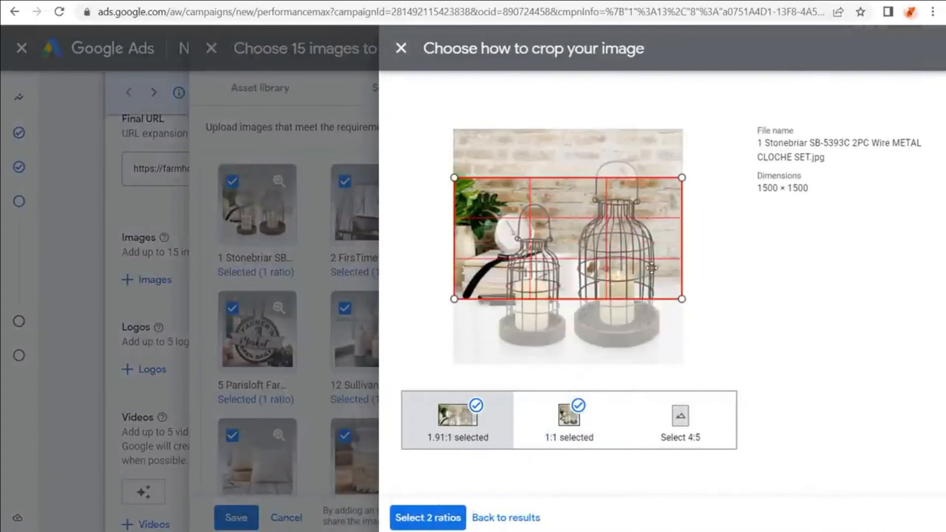
{"action": "left_click", "coordinate": [513, 518]}
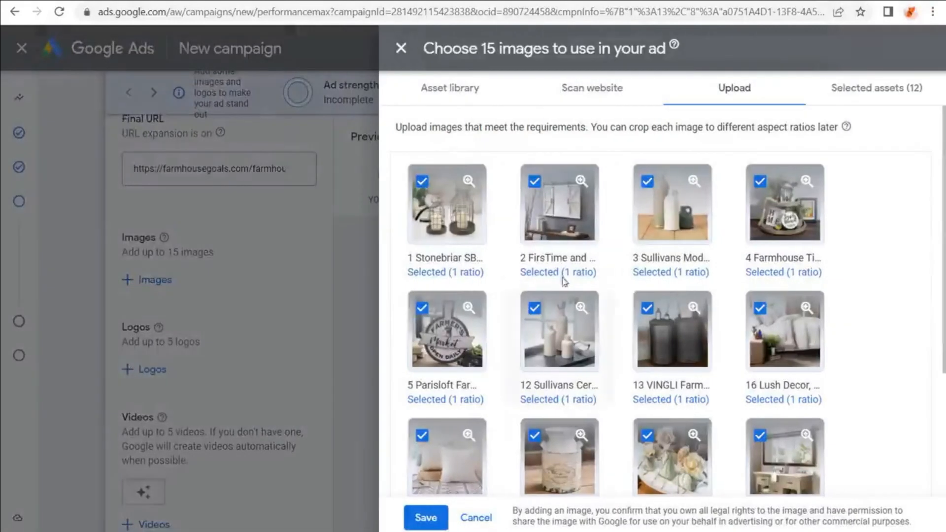
- Add 1.91:1 and 4:5 crops to the FirsTime barn door mirror image, positioning the landscape crop around the mirror
{"action": "left_click", "coordinate": [560, 223]}
{"action": "left_click", "coordinate": [449, 434]}
{"action": "left_click_drag", "start_coordinate": [639, 266], "coordinate": [640, 252]}
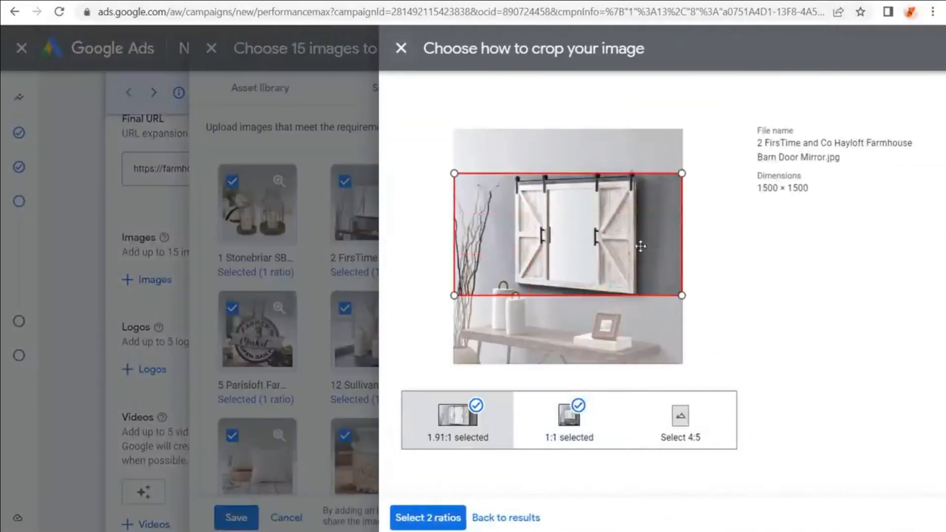
{"action": "left_click", "coordinate": [709, 435]}
{"action": "left_click_drag", "start_coordinate": [645, 304], "coordinate": [612, 305]}
{"action": "left_click", "coordinate": [428, 518]}
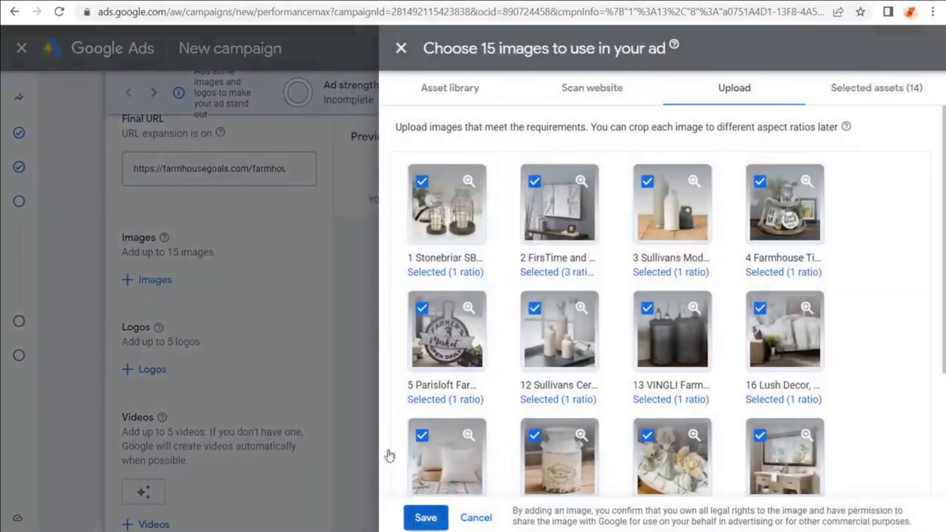
- Add a 1.91:1 crop around the lower tier of the Farmhouse Tiered Tray image and replace its 1:1 crop with 4:5
{"action": "left_click", "coordinate": [769, 213]}
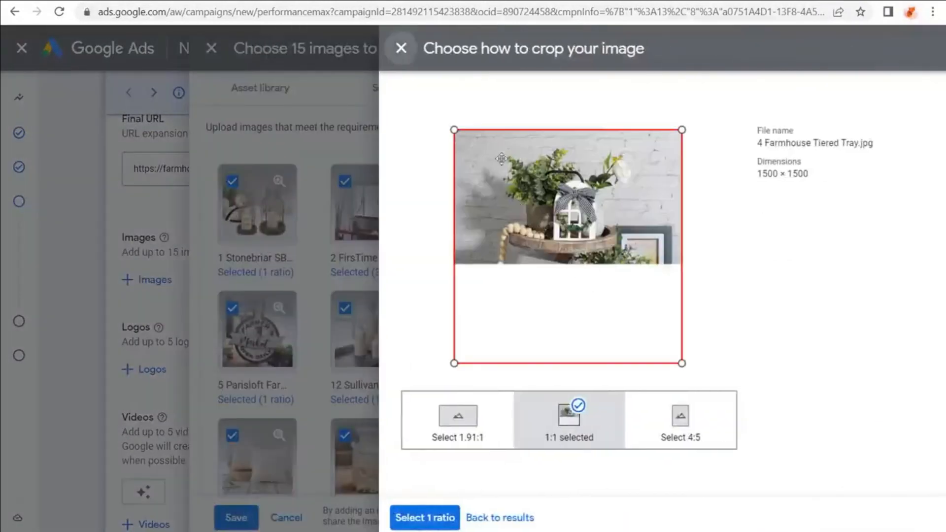
{"action": "left_click", "coordinate": [449, 434]}
{"action": "left_click_drag", "start_coordinate": [597, 219], "coordinate": [600, 272]}
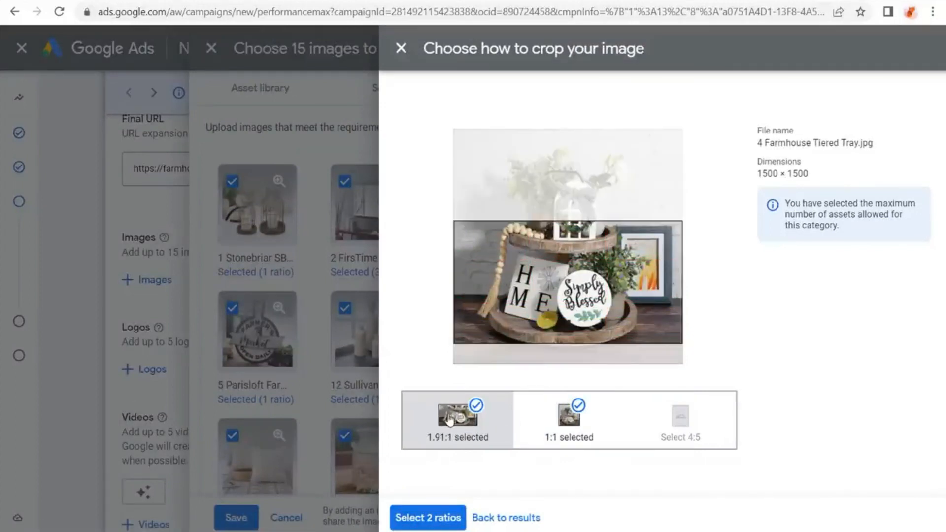
{"action": "left_click", "coordinate": [582, 415]}
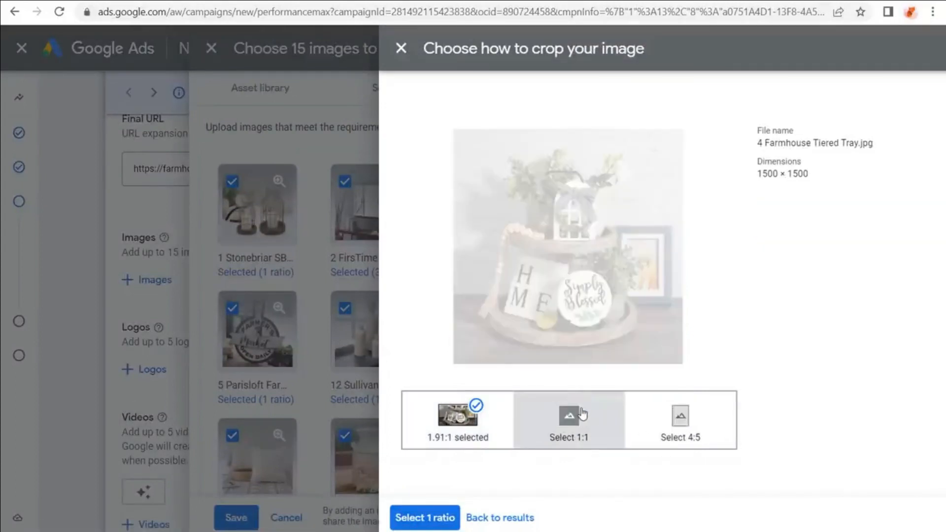
{"action": "left_click", "coordinate": [691, 438]}
{"action": "left_click", "coordinate": [441, 516]}
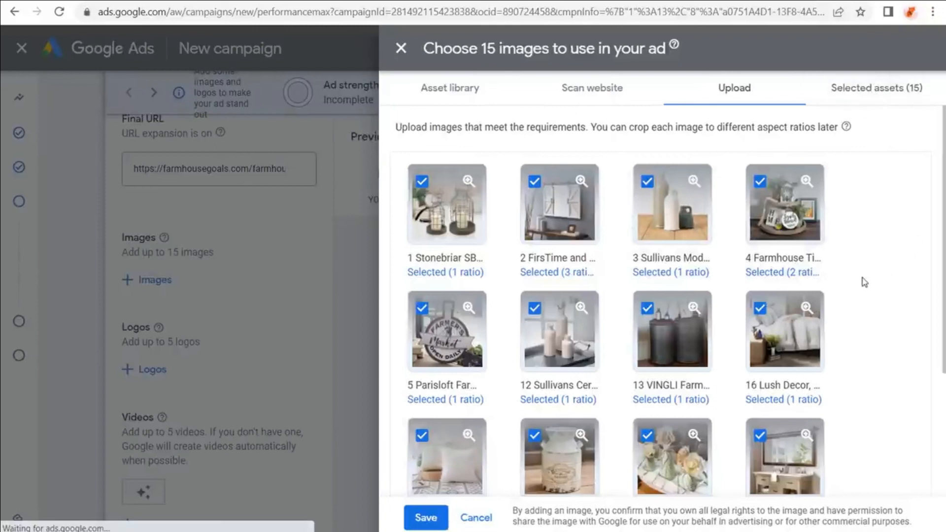
- Check which crop ratios are available for the uploaded Neace Mirror image
{"action": "scroll", "coordinate": [896, 275], "scroll_direction": "down", "scroll_amount": 2}
{"action": "scroll", "coordinate": [879, 277], "scroll_direction": "down", "scroll_amount": 2}
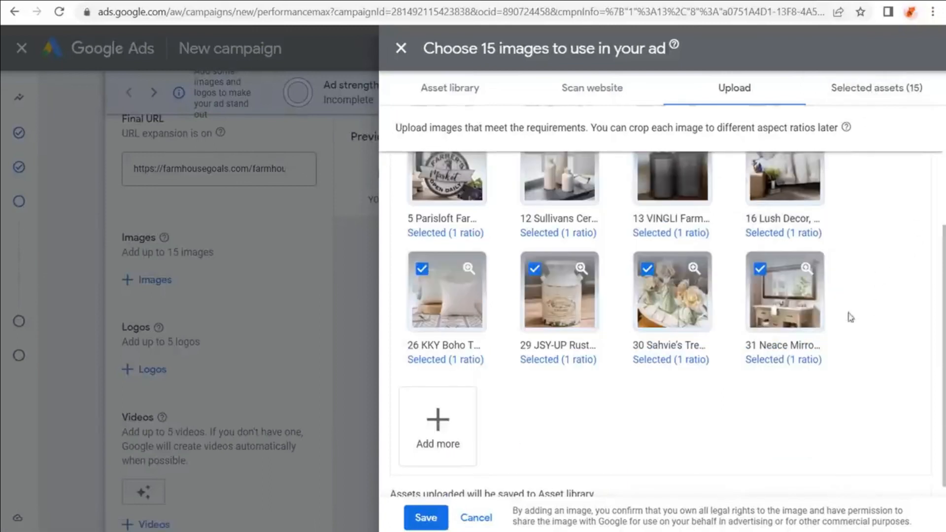
{"action": "left_click", "coordinate": [793, 315]}
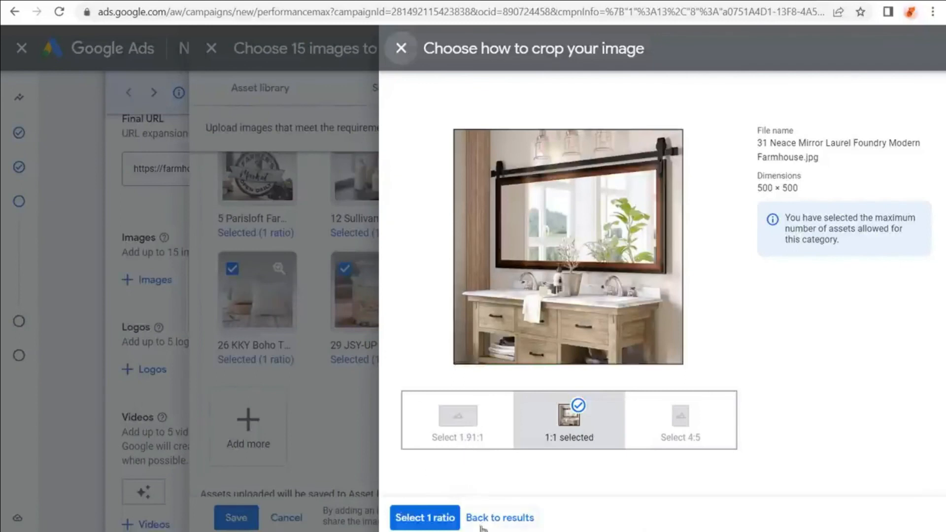
{"action": "left_click", "coordinate": [495, 517]}
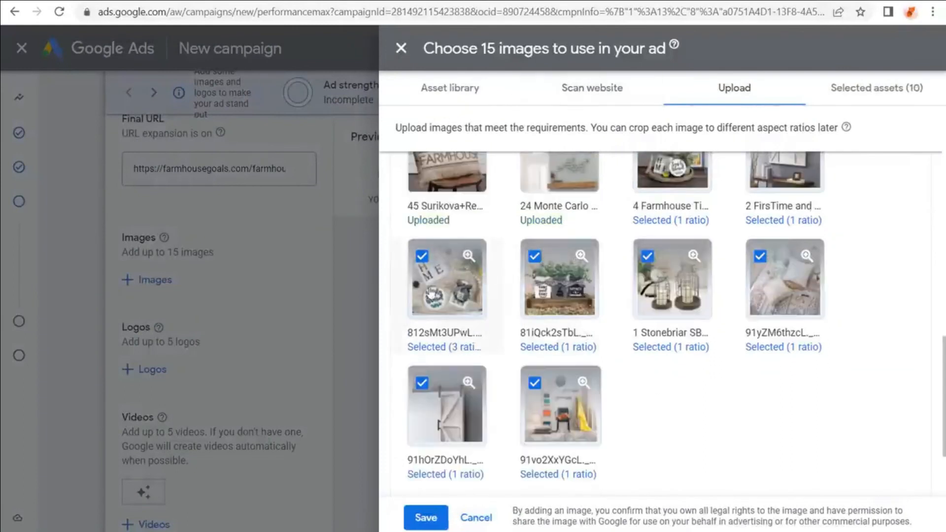
- Check the HOME sign image's crops, and add 1.91:1 and 4:5 crops to the potted planters image, centring the landscape crop on the pots
{"action": "left_click", "coordinate": [459, 292]}
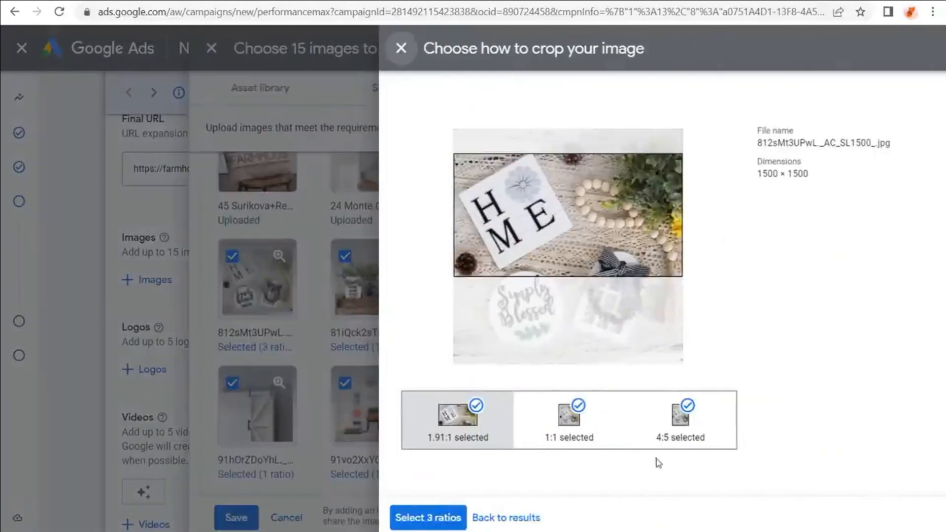
{"action": "left_click", "coordinate": [474, 518]}
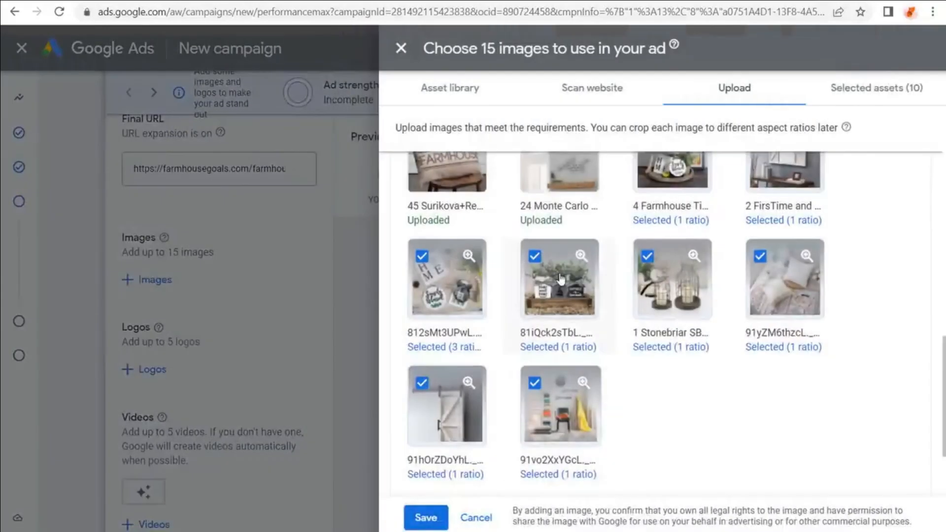
{"action": "left_click", "coordinate": [561, 279]}
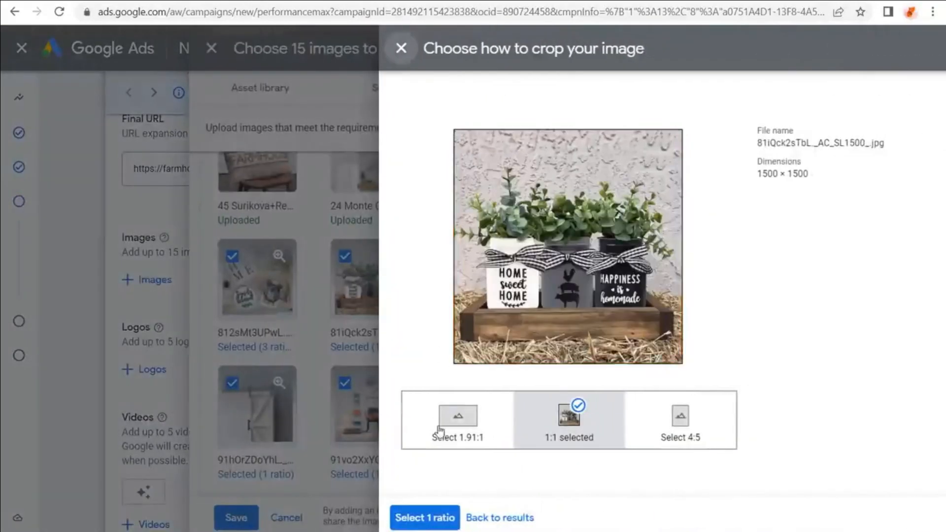
{"action": "left_click", "coordinate": [439, 428]}
{"action": "left_click_drag", "start_coordinate": [604, 286], "coordinate": [604, 295]}
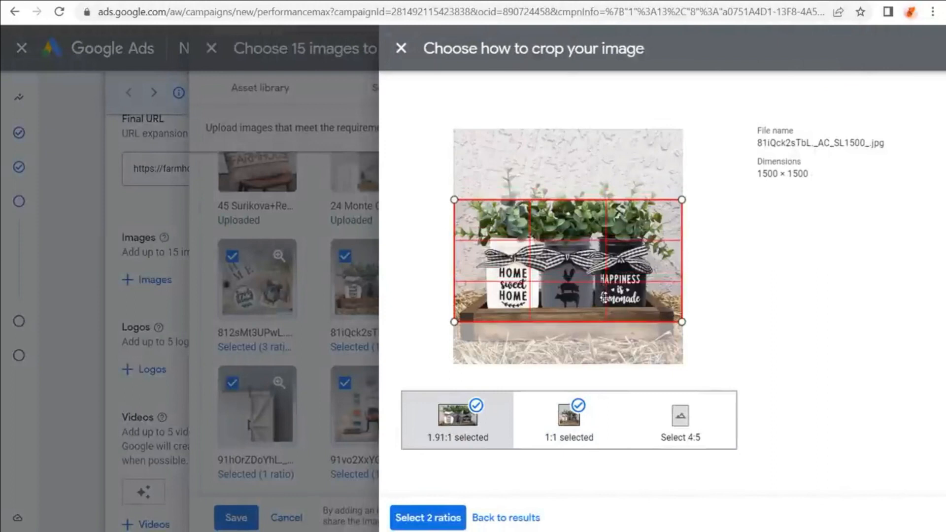
{"action": "left_click", "coordinate": [710, 433]}
{"action": "left_click", "coordinate": [444, 518]}
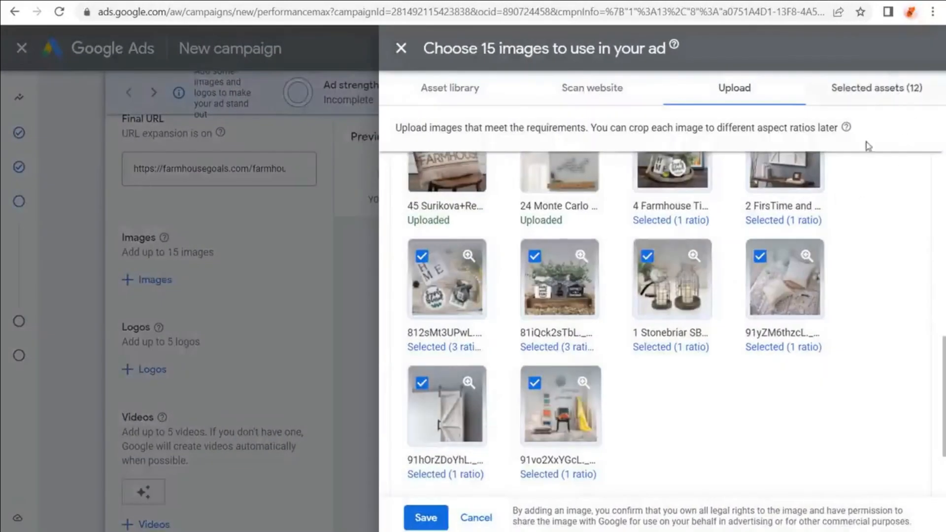
- Add a lower-positioned 1.91:1 crop to the white pillows image, and deselect the final two uploads showing the barn door and the chair
{"action": "scroll", "coordinate": [835, 301], "scroll_direction": "up", "scroll_amount": 3}
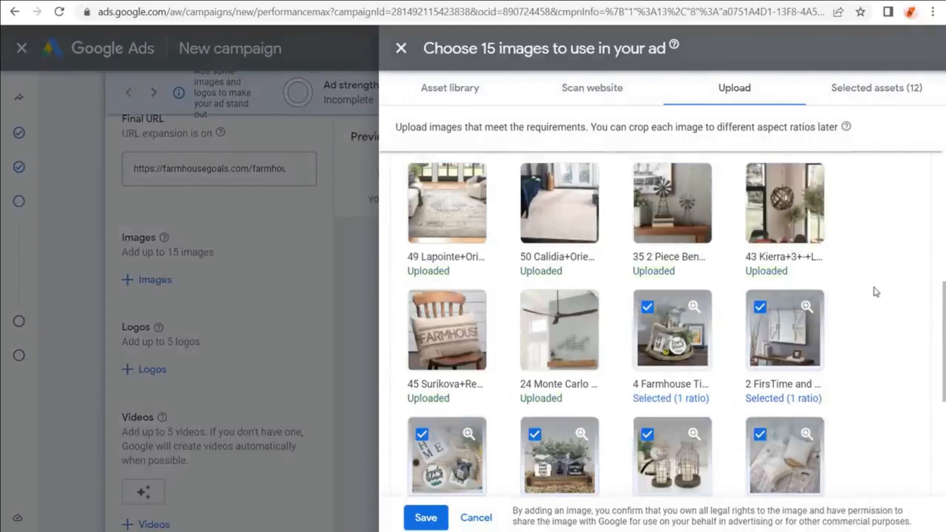
{"action": "scroll", "coordinate": [860, 290], "scroll_direction": "down", "scroll_amount": 2}
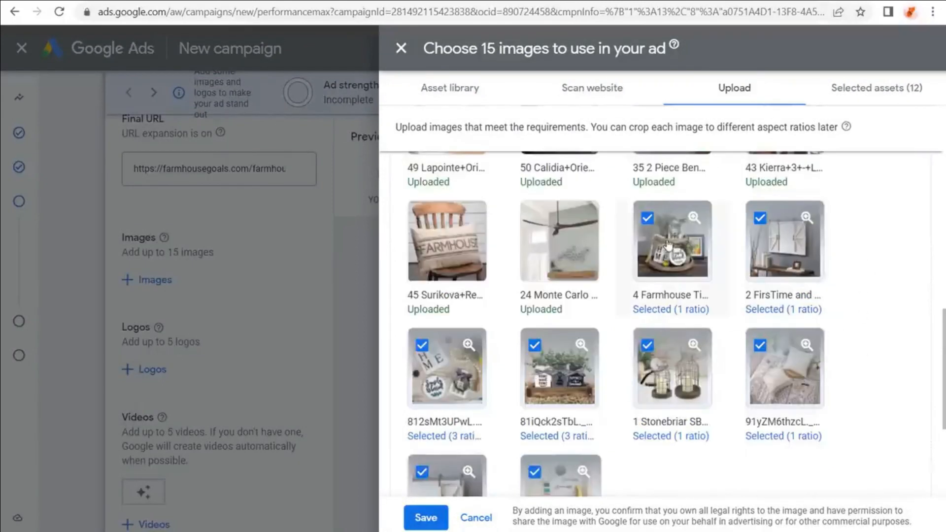
{"action": "scroll", "coordinate": [685, 391], "scroll_direction": "down", "scroll_amount": 3}
{"action": "left_click", "coordinate": [796, 294]}
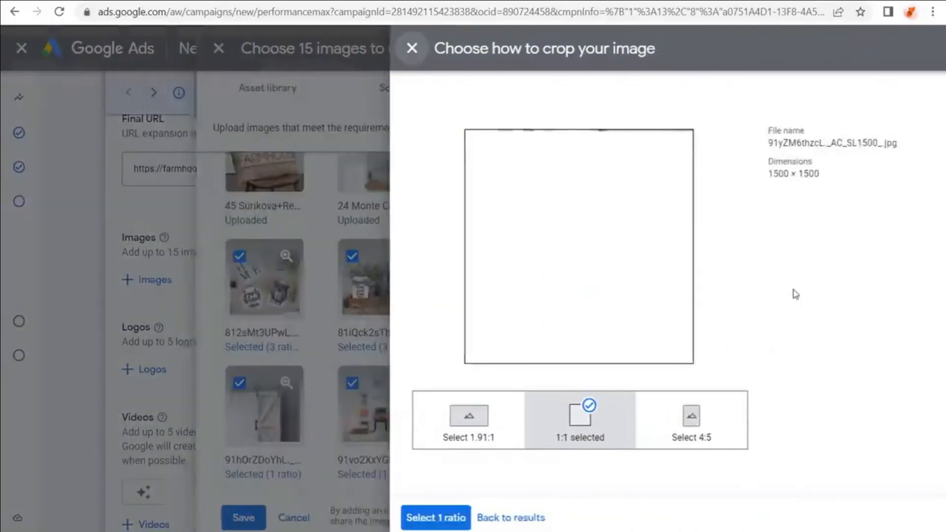
{"action": "left_click", "coordinate": [475, 439]}
{"action": "left_click_drag", "start_coordinate": [638, 264], "coordinate": [640, 286]}
{"action": "left_click", "coordinate": [435, 518]}
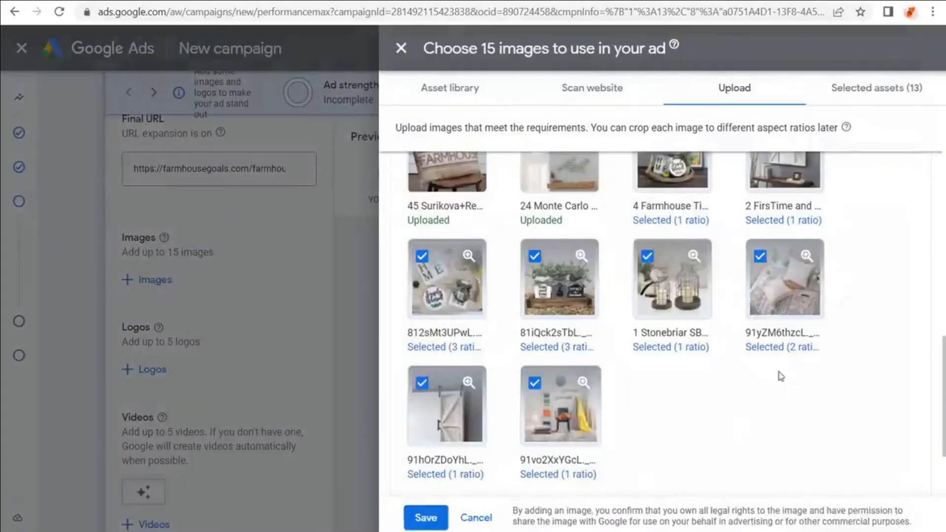
{"action": "left_click", "coordinate": [535, 383]}
{"action": "left_click", "coordinate": [428, 391]}
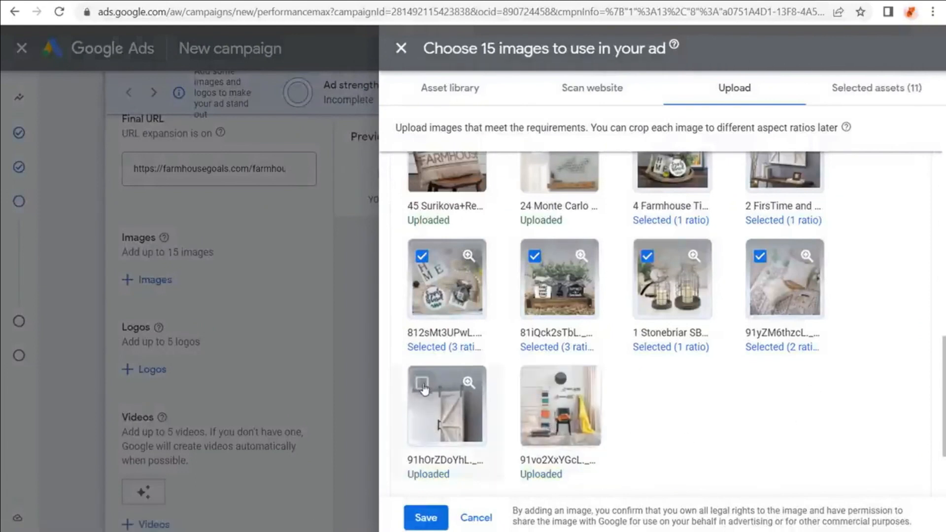
- Include the Sullivans Modern Farmhouse ceramic jug image with a 1:1 crop and save the image selection
{"action": "scroll", "coordinate": [887, 367], "scroll_direction": "up", "scroll_amount": 5}
{"action": "scroll", "coordinate": [881, 359], "scroll_direction": "up", "scroll_amount": 5}
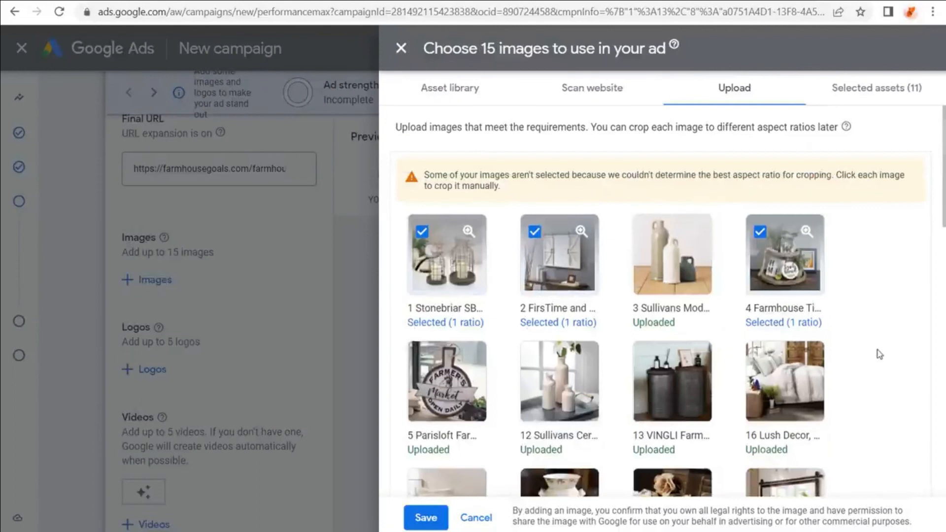
{"action": "left_click", "coordinate": [676, 274]}
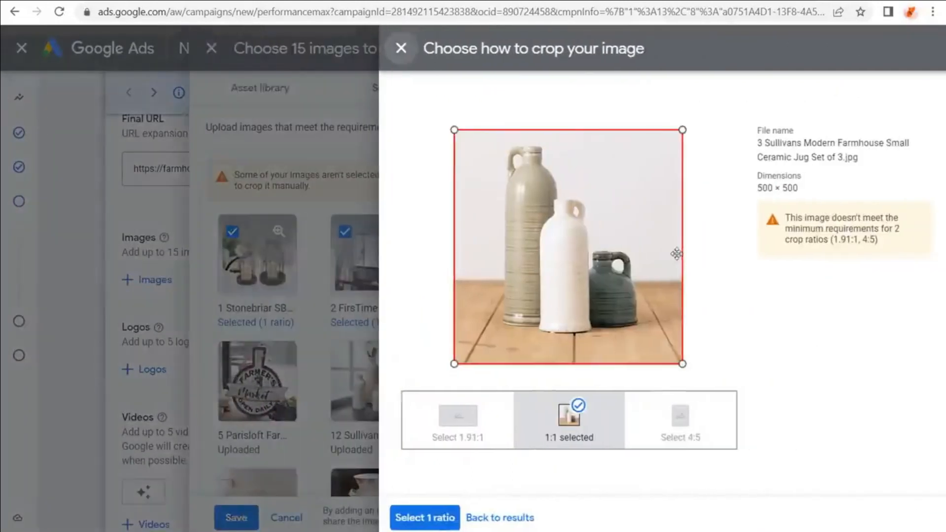
{"action": "left_click", "coordinate": [434, 518]}
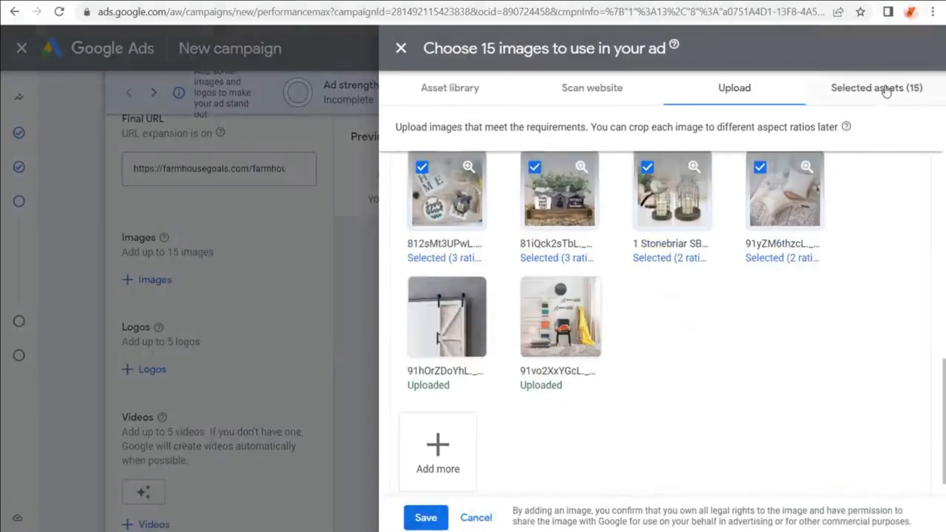
{"action": "left_click", "coordinate": [425, 517]}
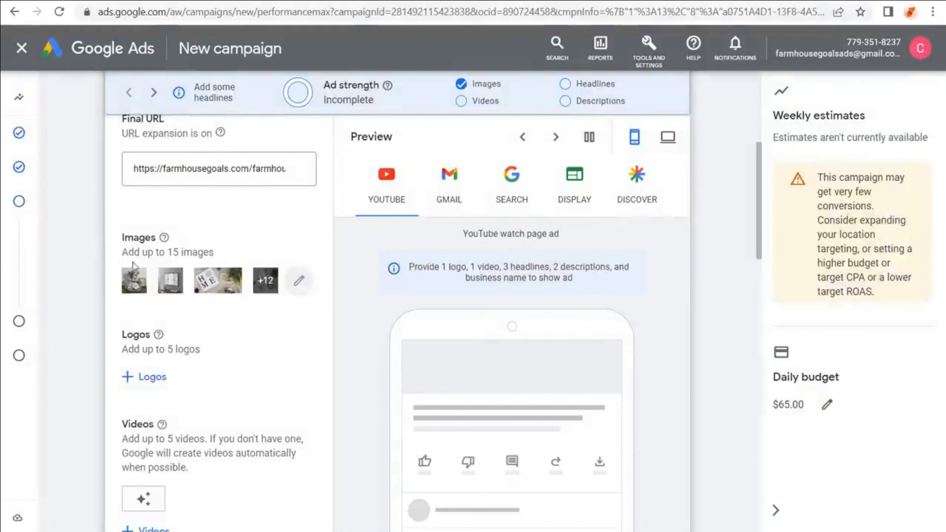
- Read the logo guidelines for the recommended and minimum sizes of square and landscape logos
{"action": "scroll", "coordinate": [108, 270], "scroll_direction": "down", "scroll_amount": 1}
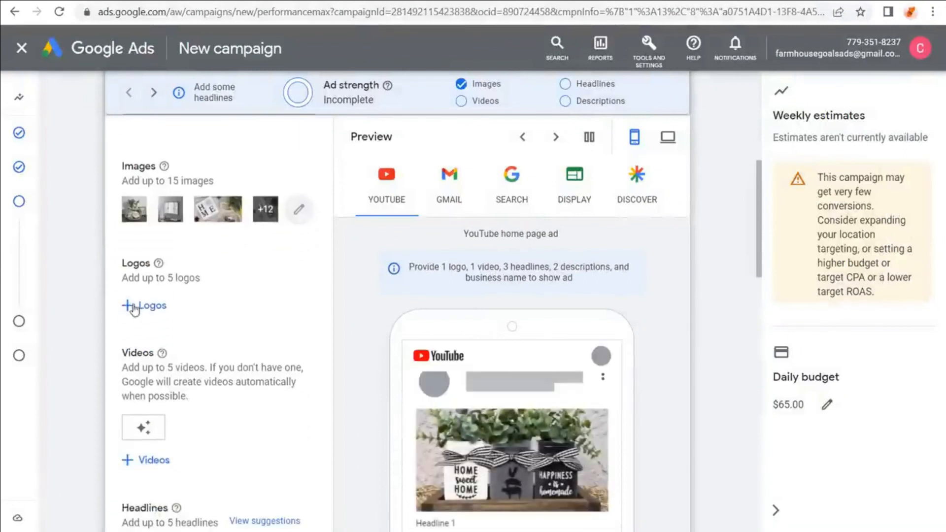
{"action": "left_click", "coordinate": [145, 306]}
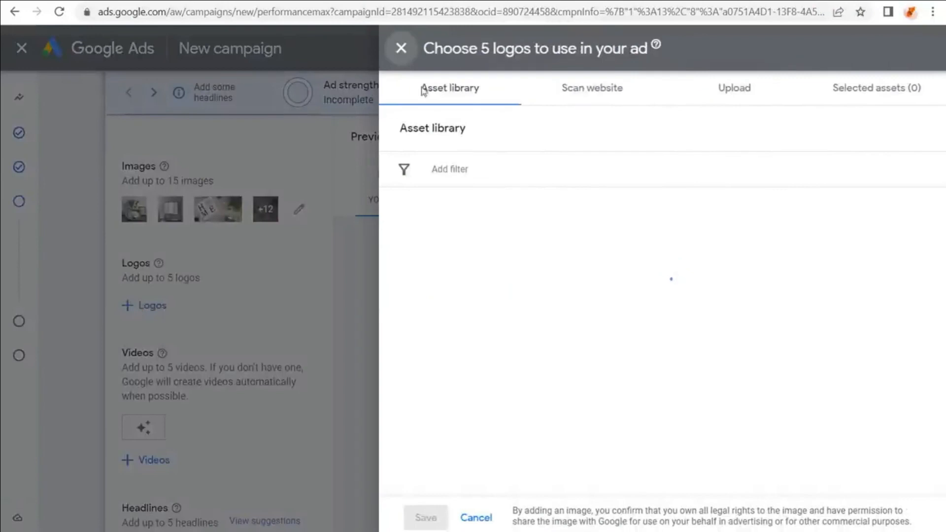
{"action": "left_click", "coordinate": [401, 48]}
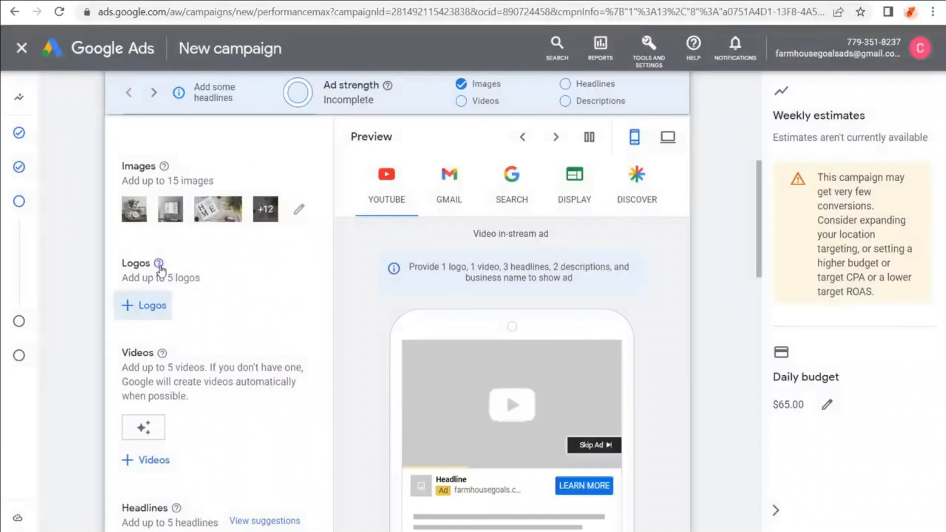
{"action": "mouse_move", "coordinate": [159, 269]}
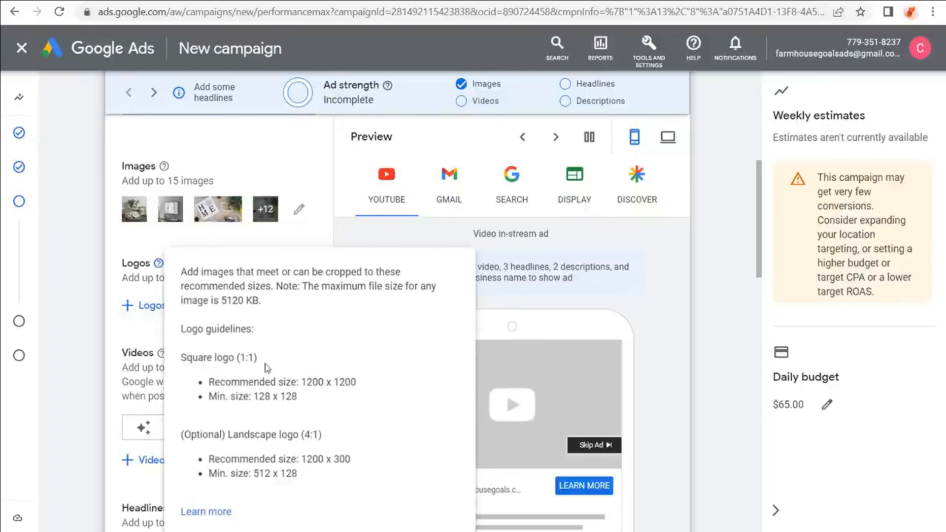
{"action": "left_click_drag", "start_coordinate": [220, 381], "coordinate": [279, 383]}
{"action": "left_click", "coordinate": [307, 382]}
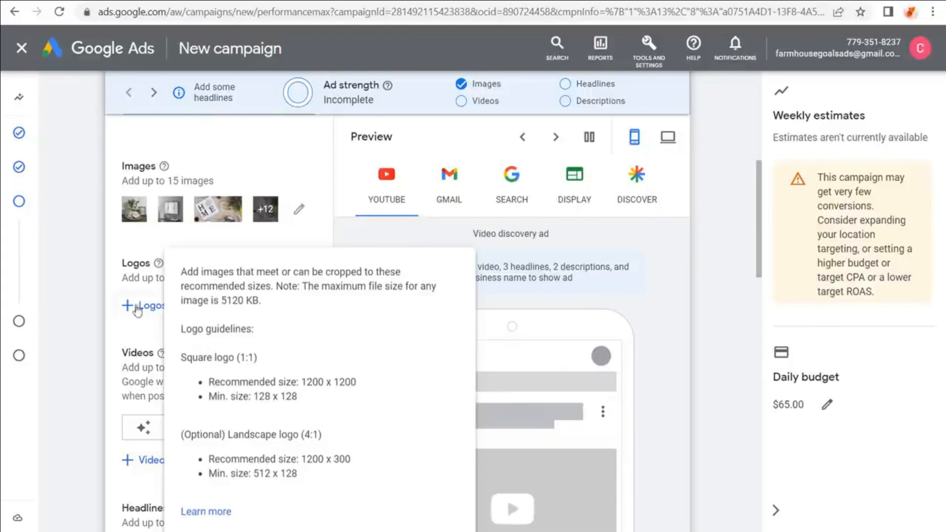
- Upload the Farmhouse Goals logos and save Farmhouse-Goals-Logo-Square.jpg at 1:1 and Logo.jpg at 4:1 for the asset group
{"action": "left_click", "coordinate": [141, 307]}
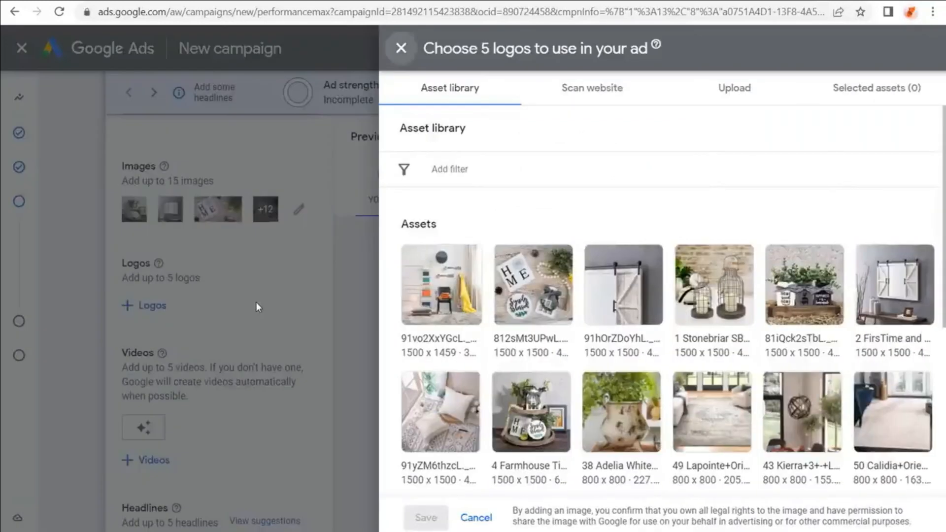
{"action": "left_click", "coordinate": [734, 89]}
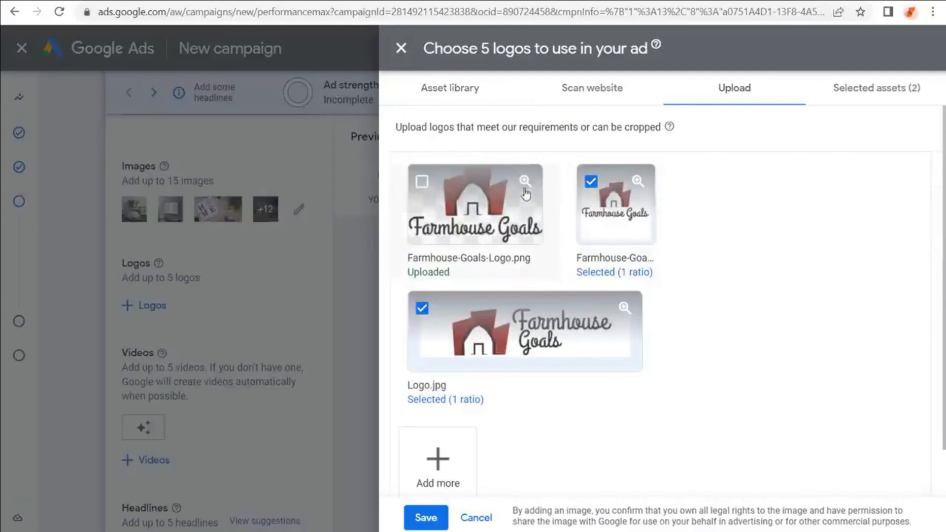
{"action": "left_click", "coordinate": [609, 218]}
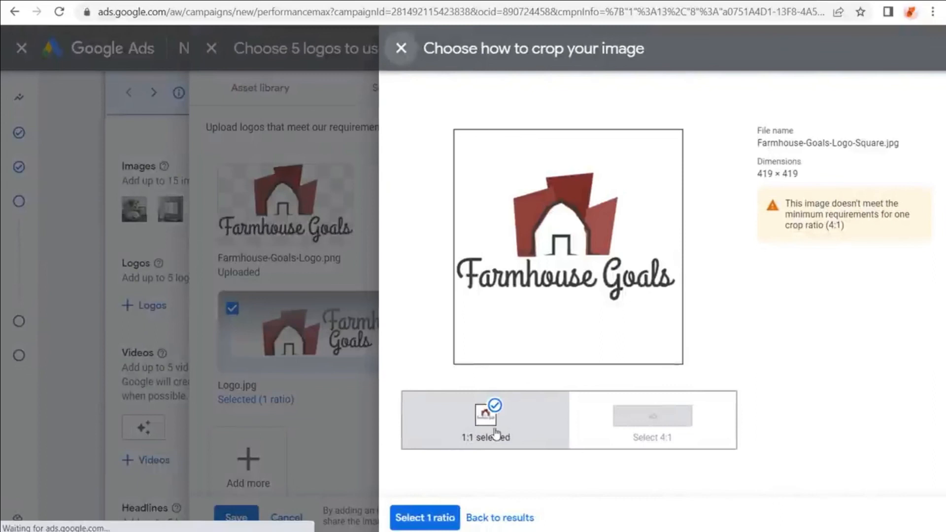
{"action": "left_click", "coordinate": [427, 519]}
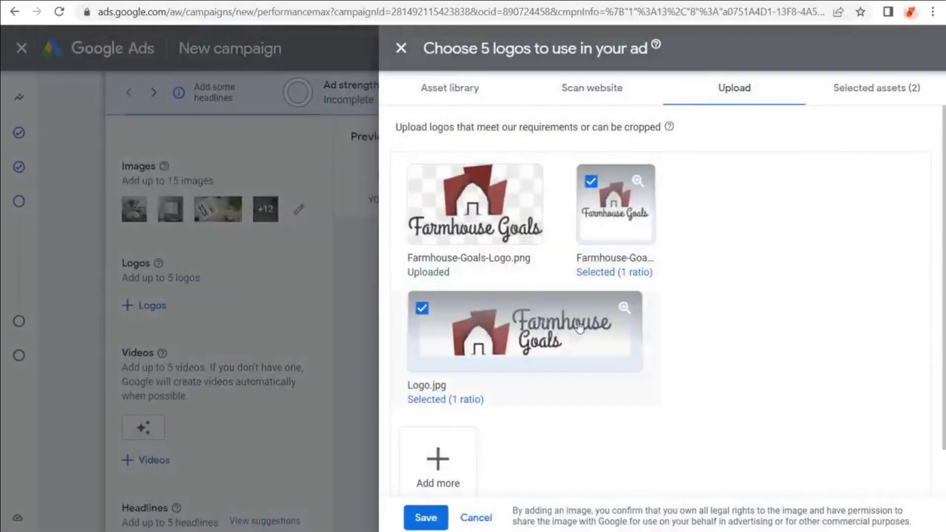
{"action": "left_click", "coordinate": [589, 320]}
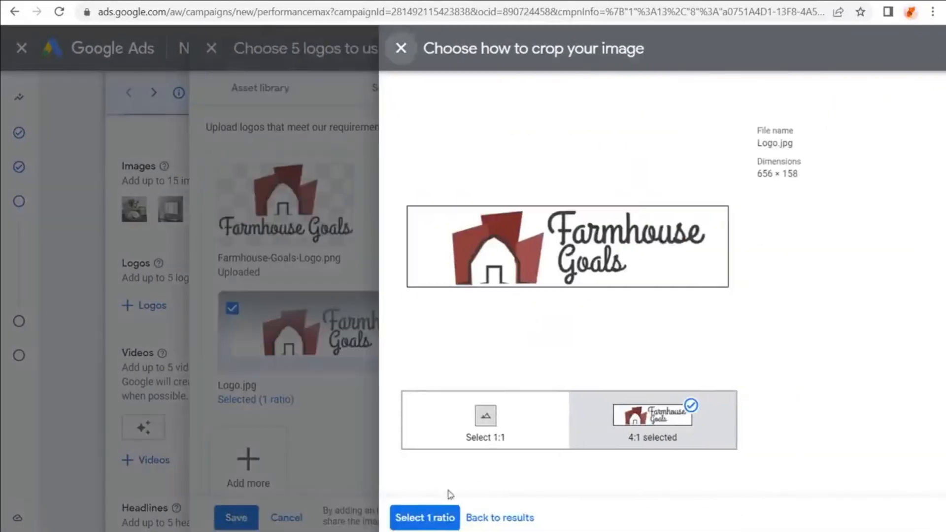
{"action": "left_click", "coordinate": [424, 518]}
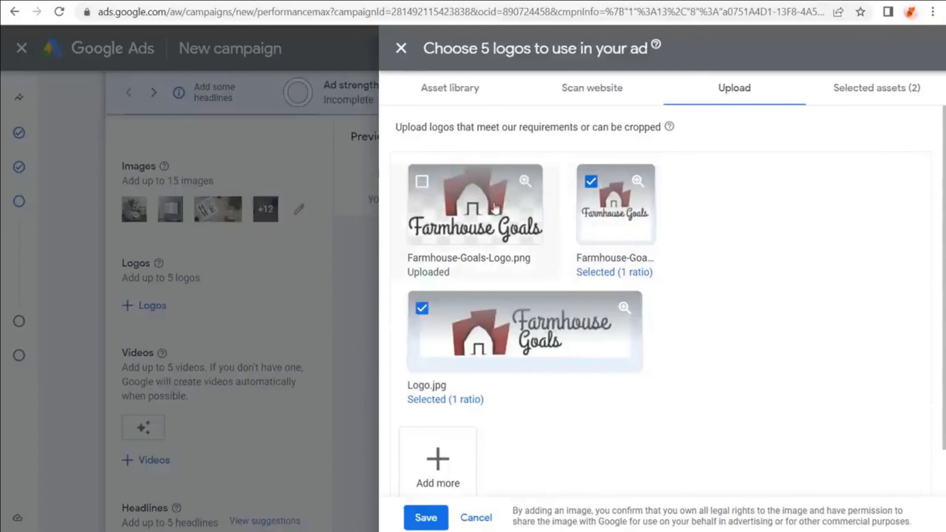
{"action": "left_click", "coordinate": [426, 517]}
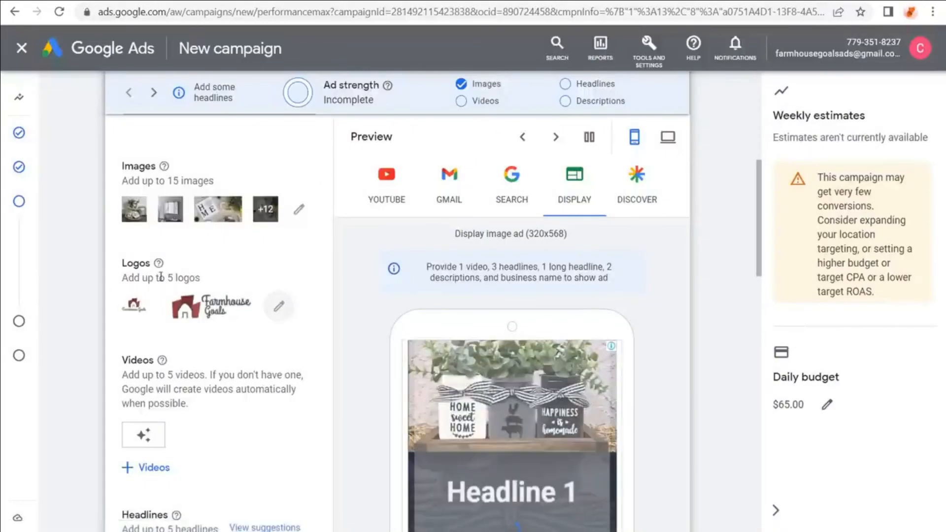
{"action": "scroll", "coordinate": [92, 250], "scroll_direction": "down", "scroll_amount": 2}
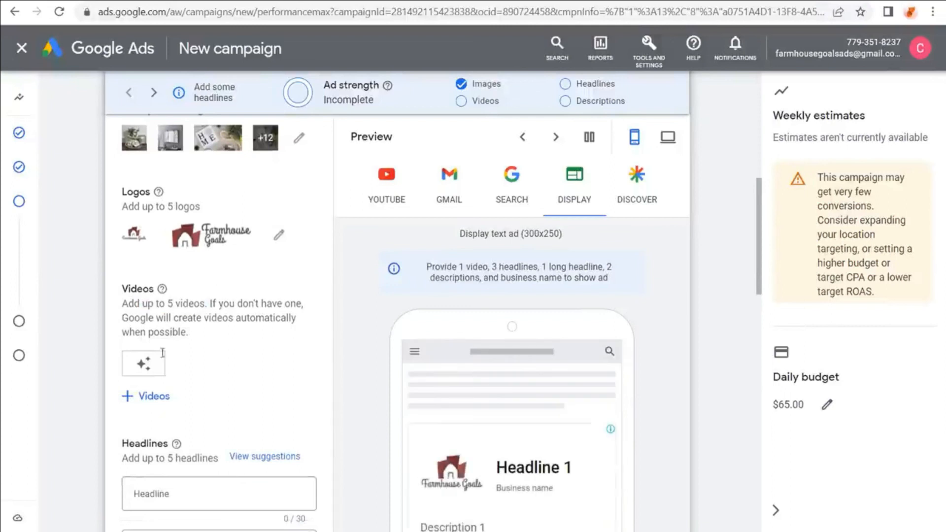
{"action": "left_click", "coordinate": [149, 397]}
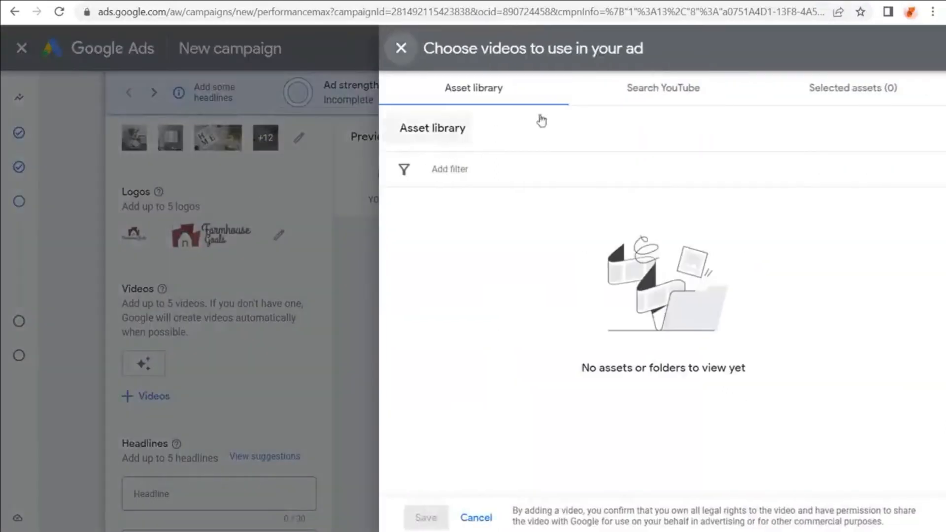
{"action": "left_click", "coordinate": [664, 99]}
{"action": "left_click", "coordinate": [427, 143]}
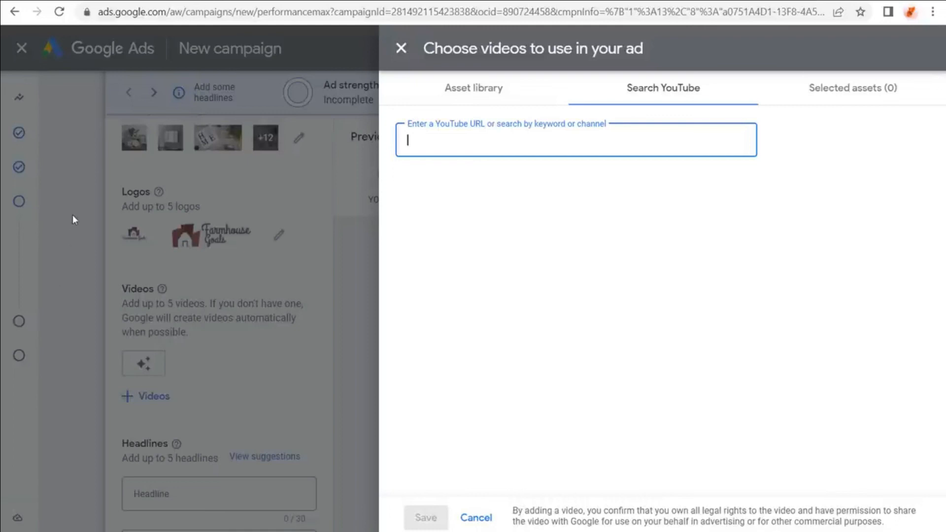
{"action": "left_click", "coordinate": [126, 273]}
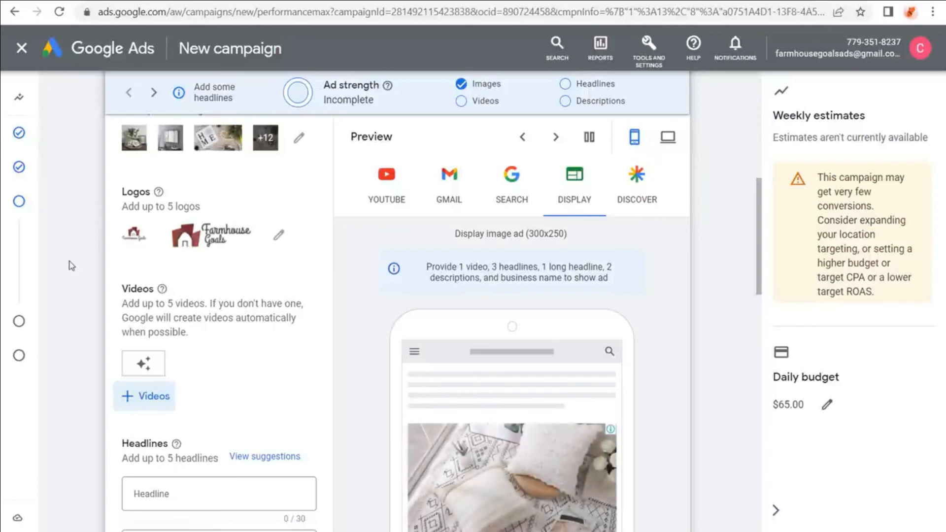
- Copy the link of "Shop The Top-Rated Farmhouse Style Furniture" from the Farmhouse Goals YouTube channel and select that video for the Google Ads asset group
{"action": "left_click", "coordinate": [146, 396]}
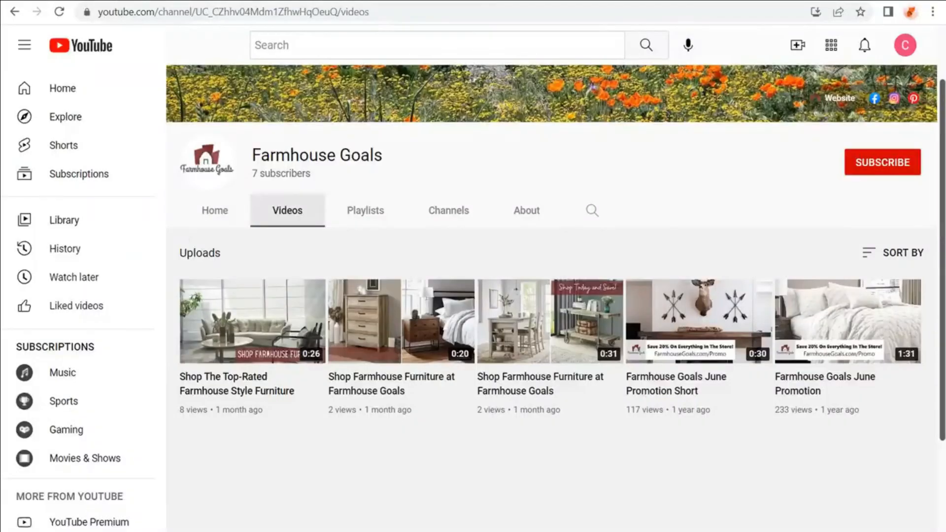
{"action": "right_click", "coordinate": [248, 329]}
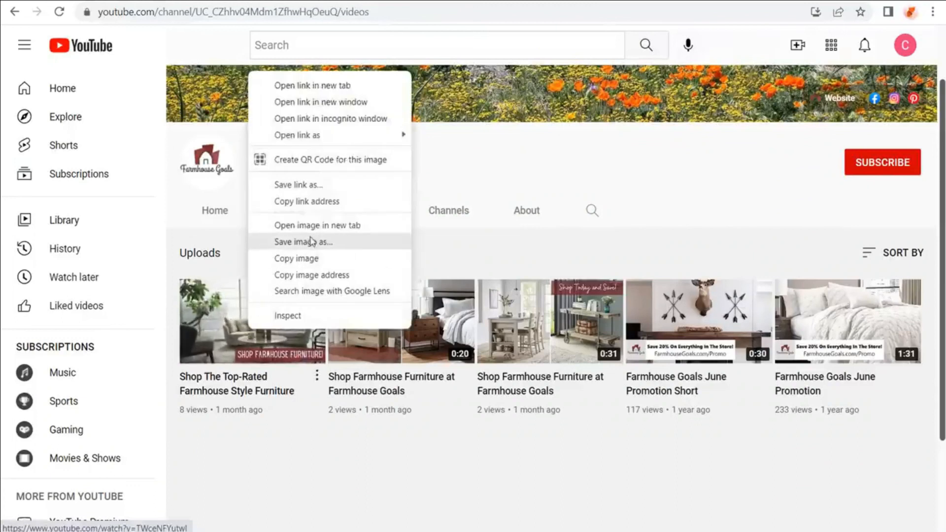
{"action": "left_click", "coordinate": [333, 202]}
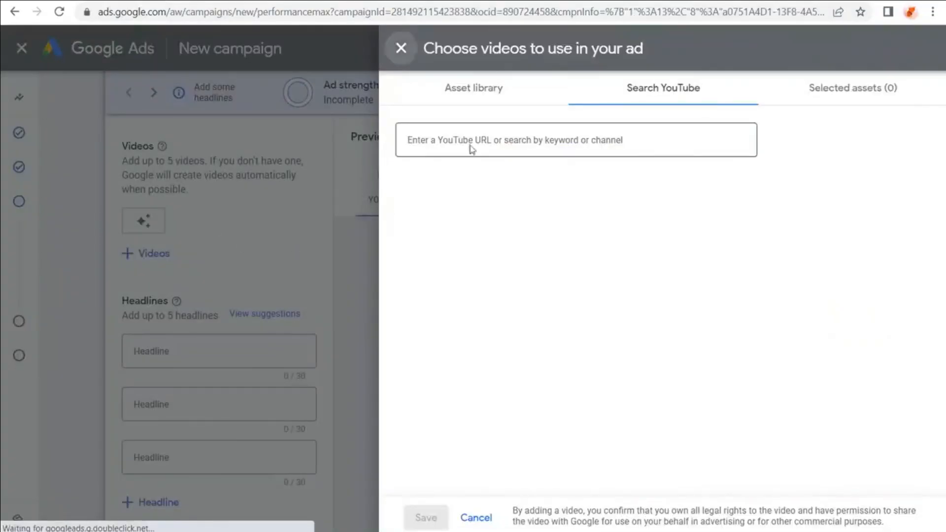
{"action": "left_click", "coordinate": [472, 150]}
{"action": "key", "text": "ctrl+v"}
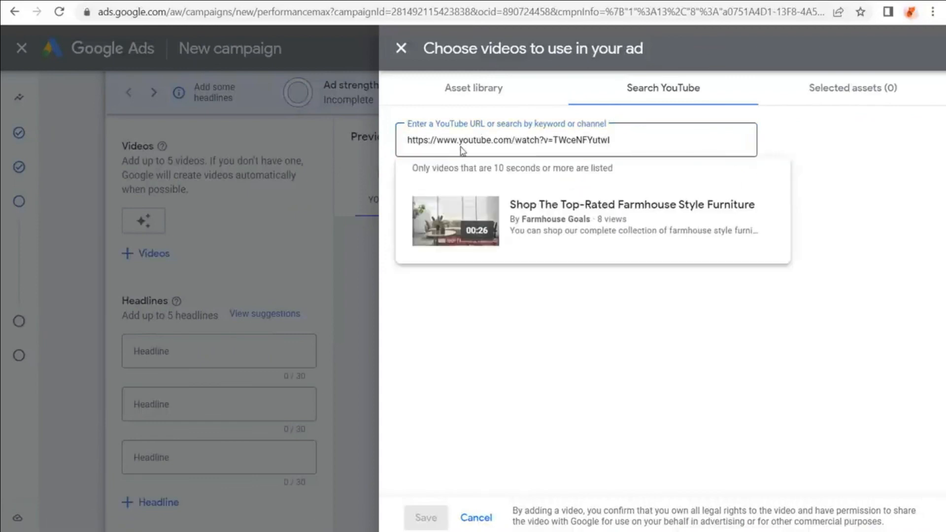
{"action": "left_click", "coordinate": [549, 229]}
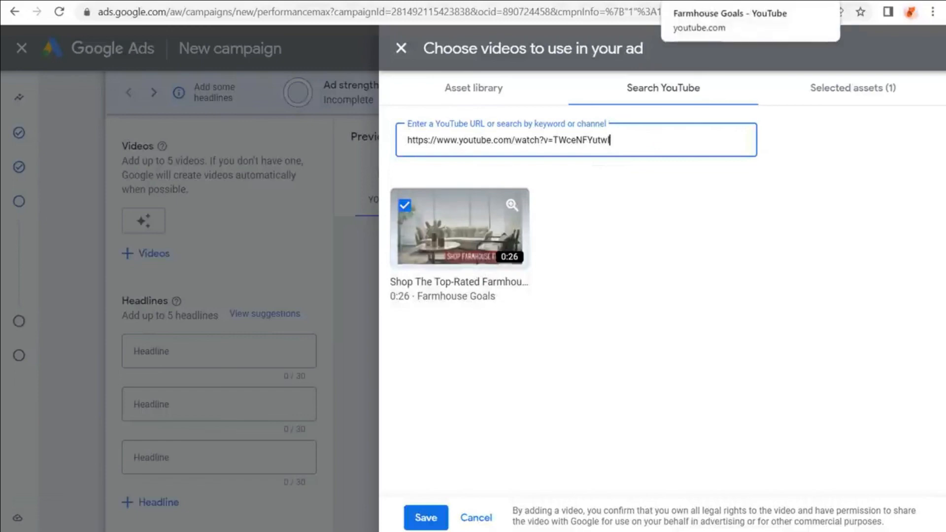
- Copy the link of the 20-second "Shop Farmhouse Furniture at Farmhouse Goals" video from the YouTube channel and select that video for the Google Ads asset group
{"action": "left_click", "coordinate": [702, 1]}
{"action": "right_click", "coordinate": [393, 332]}
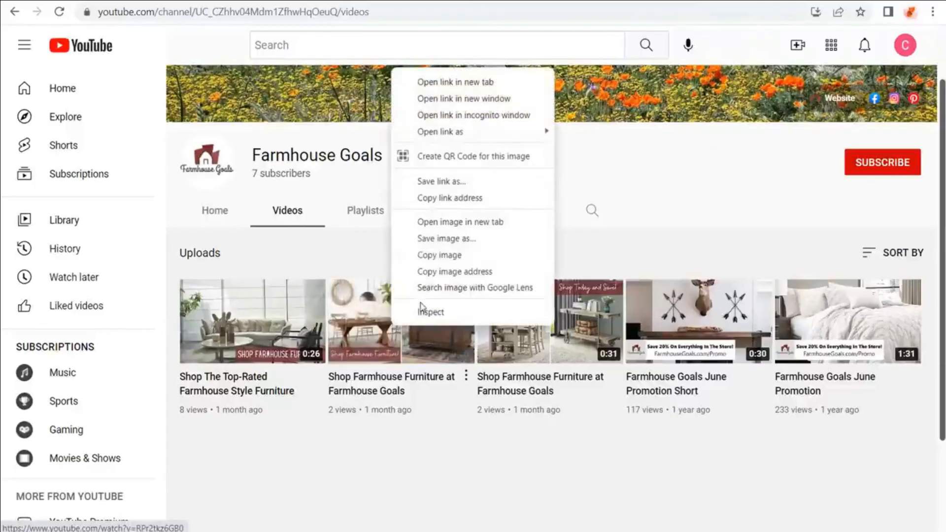
{"action": "left_click", "coordinate": [416, 196]}
{"action": "left_click", "coordinate": [611, 1]}
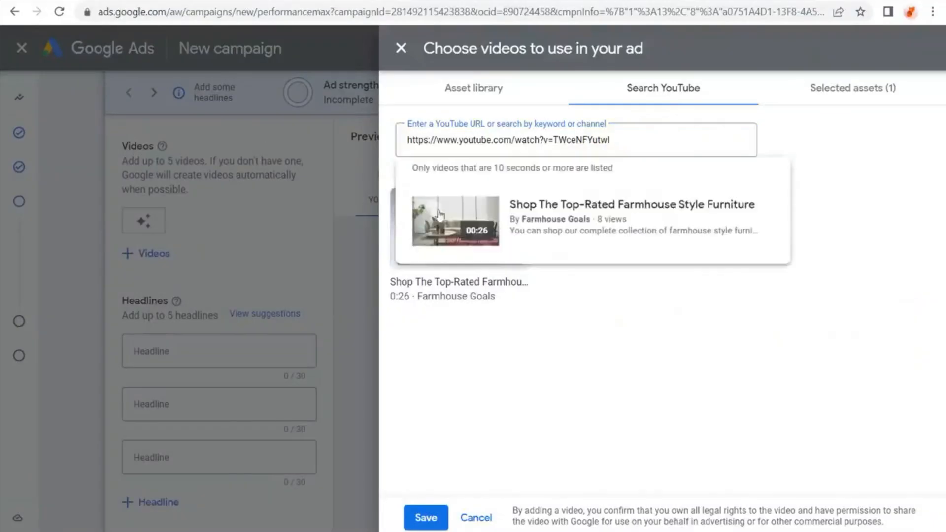
{"action": "left_click", "coordinate": [568, 371]}
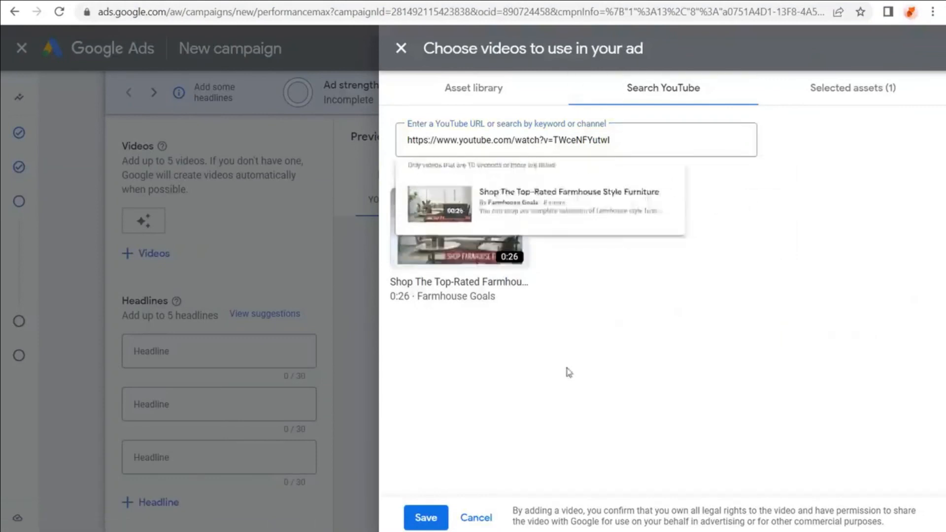
{"action": "left_click", "coordinate": [616, 140]}
{"action": "left_click_drag", "start_coordinate": [611, 140], "coordinate": [405, 141]}
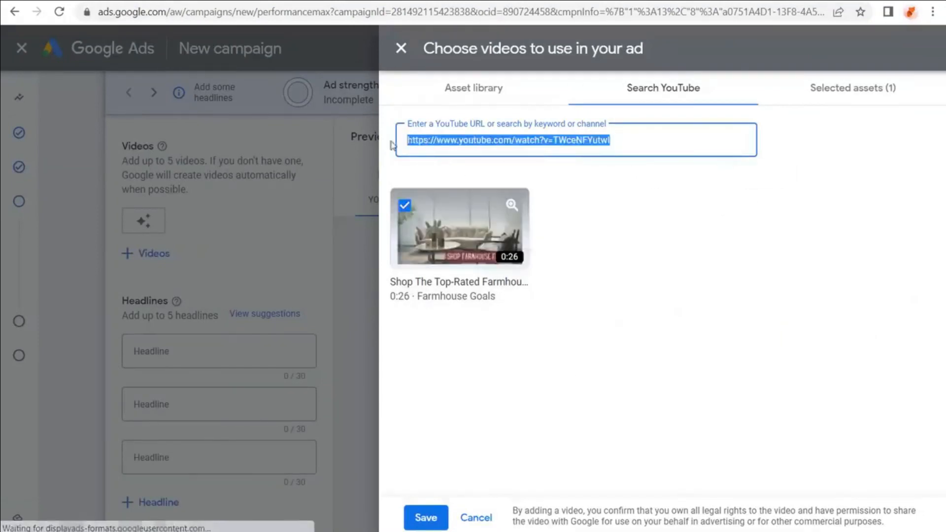
{"action": "key", "text": "ctrl+v"}
{"action": "left_click", "coordinate": [545, 218]}
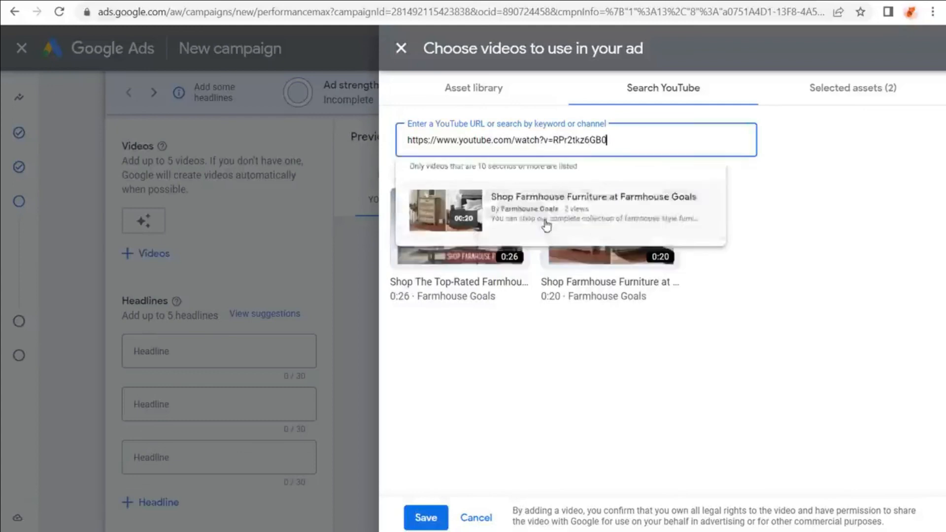
- Copy the link of the 31-second "Shop Farmhouse Furniture at Farmhouse Goals" video from YouTube, select it in Google Ads and save the video selection
{"action": "left_click", "coordinate": [678, 3]}
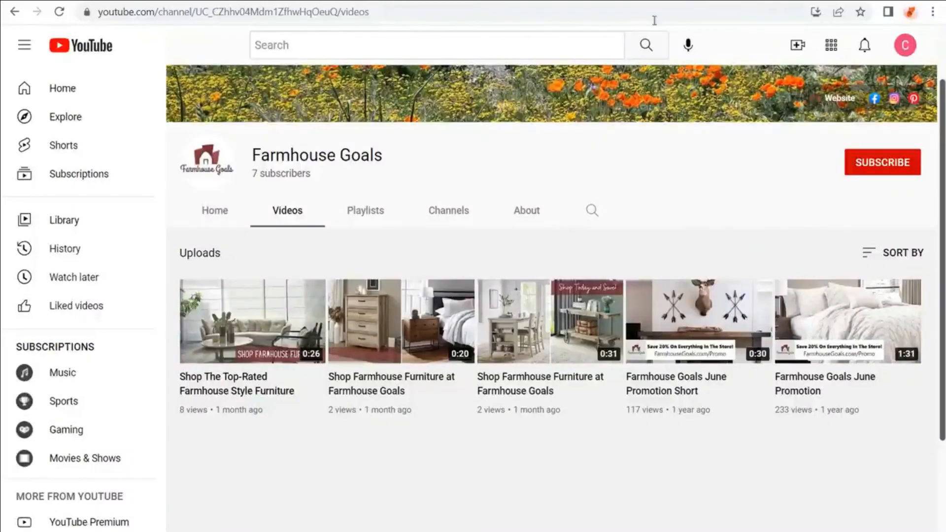
{"action": "right_click", "coordinate": [518, 333]}
{"action": "left_click", "coordinate": [583, 206]}
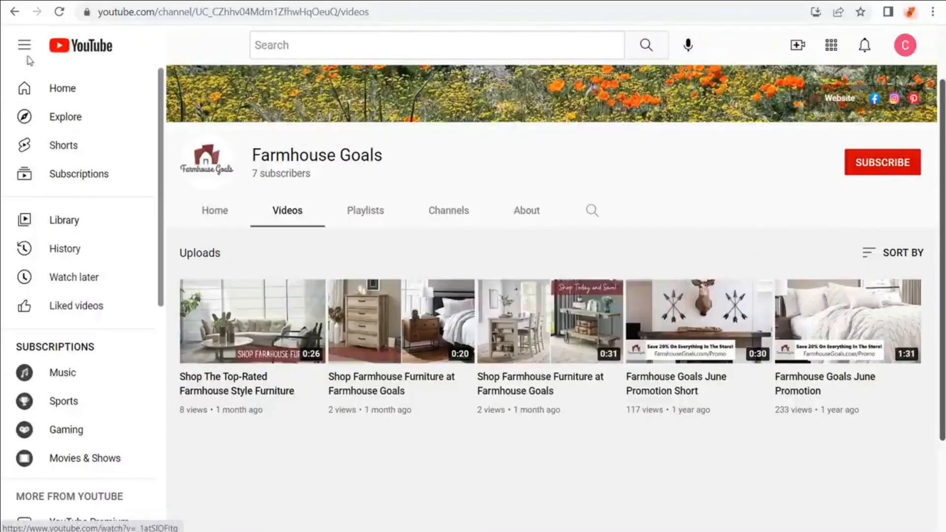
{"action": "left_click", "coordinate": [49, 2]}
{"action": "left_click_drag", "start_coordinate": [607, 140], "coordinate": [368, 144]}
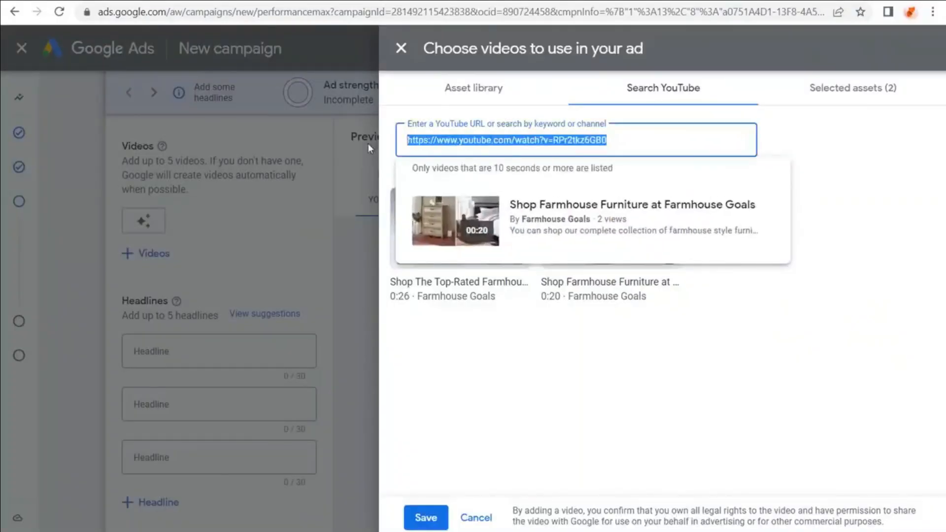
{"action": "key", "text": "Escape"}
{"action": "key", "text": "ctrl+v"}
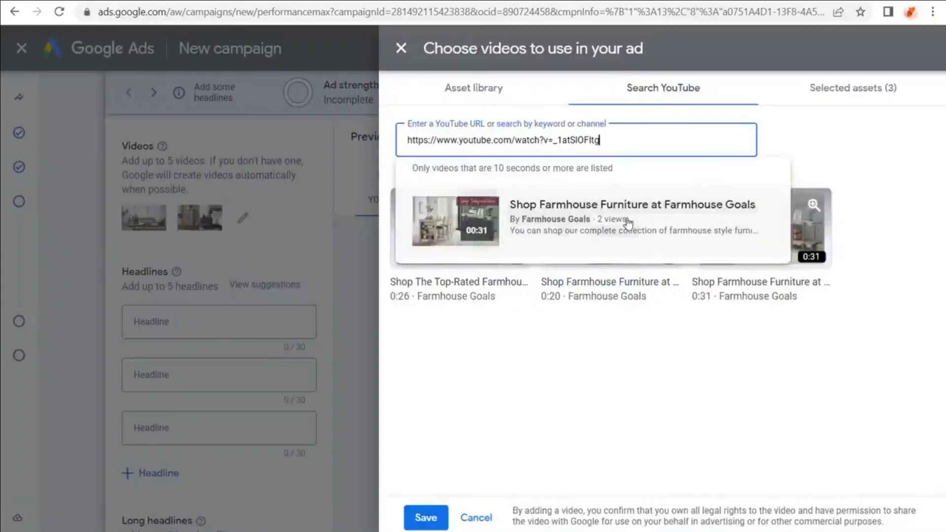
{"action": "left_click", "coordinate": [634, 213]}
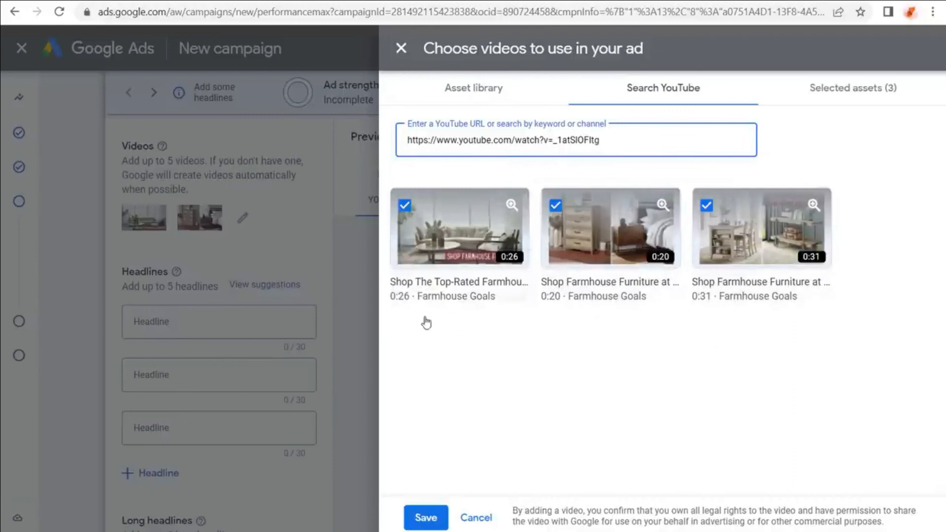
{"action": "left_click", "coordinate": [426, 518]}
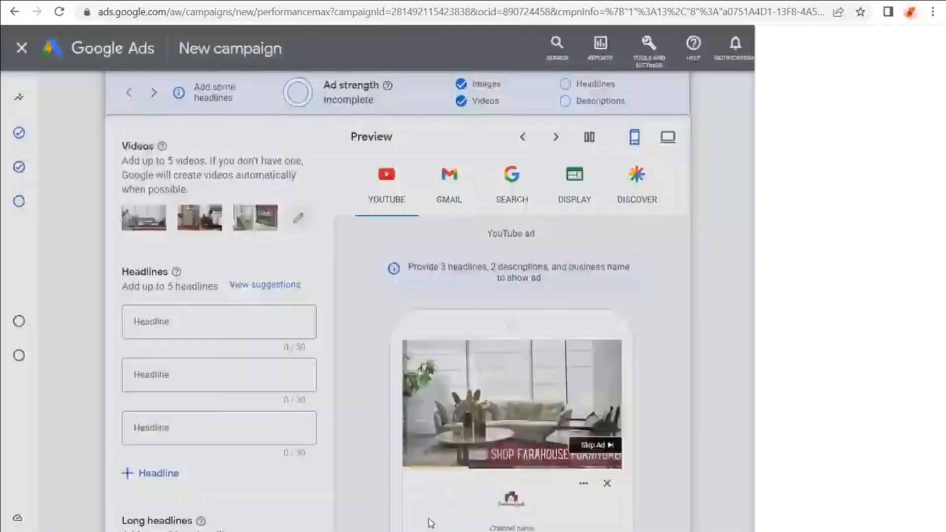
- Add two more headline fields so that the asset group has five, leaving the headline suggestions unused
{"action": "scroll", "coordinate": [86, 287], "scroll_direction": "down", "scroll_amount": 3}
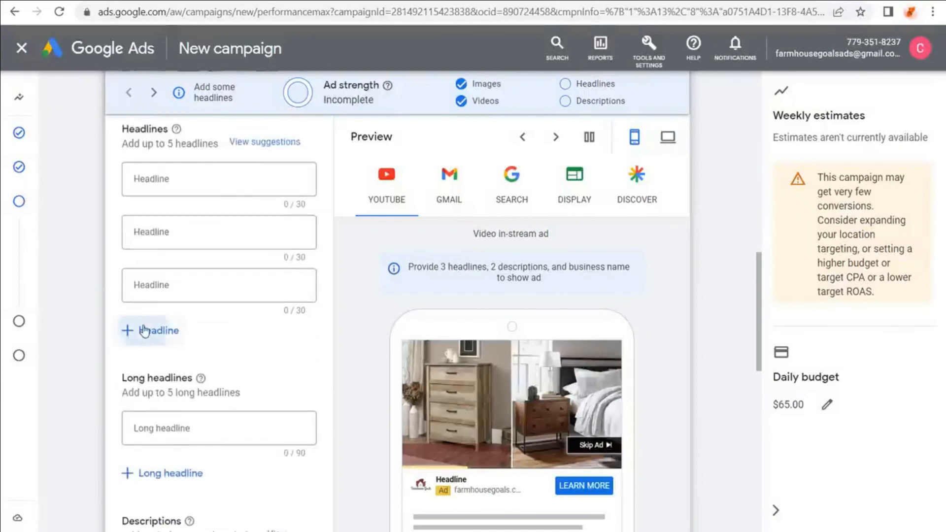
{"action": "left_click", "coordinate": [143, 332]}
{"action": "left_click", "coordinate": [148, 383]}
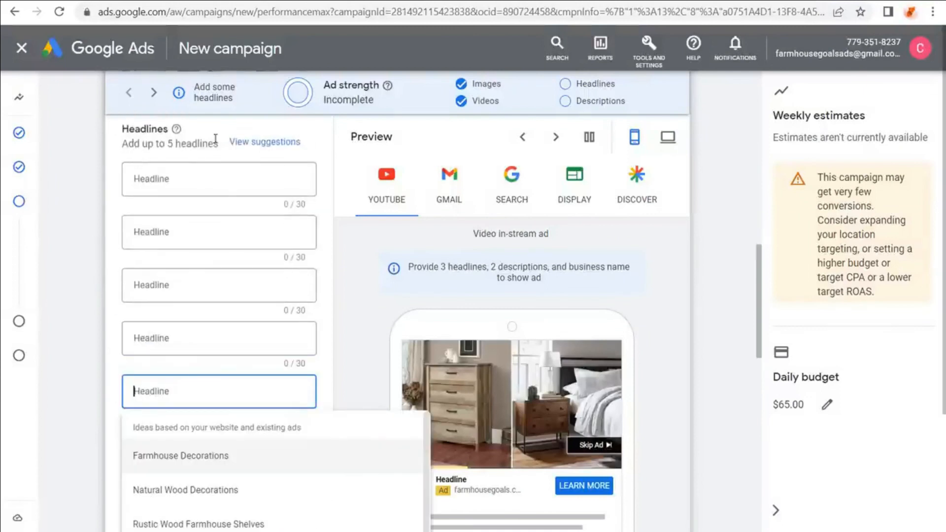
{"action": "scroll", "coordinate": [101, 242], "scroll_direction": "down", "scroll_amount": 3}
{"action": "left_click", "coordinate": [87, 253]}
- Add empty long headline fields until the asset group has all five
{"action": "scroll", "coordinate": [89, 296], "scroll_direction": "down", "scroll_amount": 1}
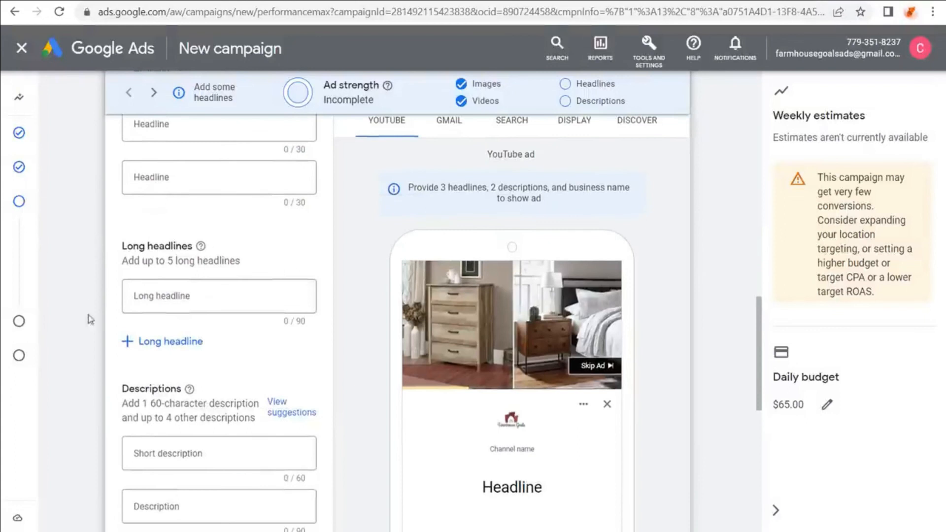
{"action": "left_click", "coordinate": [146, 348]}
{"action": "scroll", "coordinate": [148, 276], "scroll_direction": "down", "scroll_amount": 1}
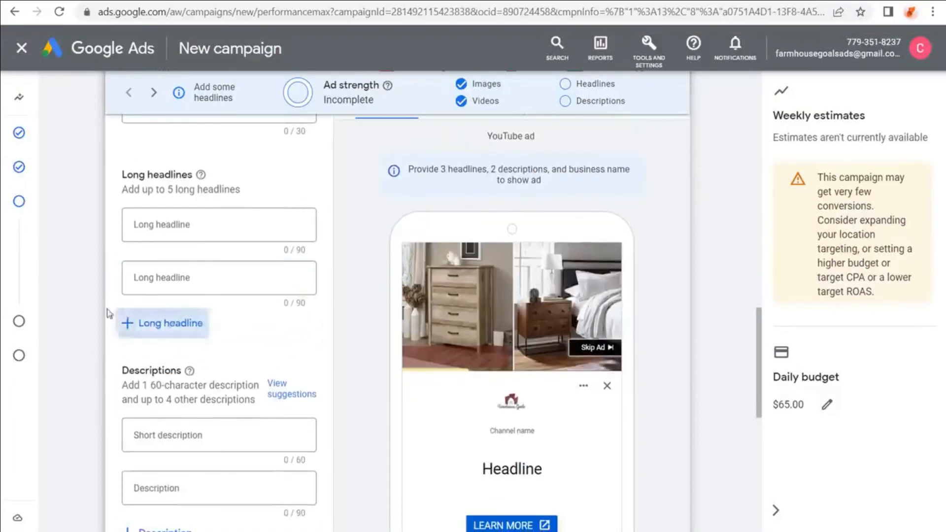
{"action": "left_click", "coordinate": [123, 319]}
{"action": "scroll", "coordinate": [119, 313], "scroll_direction": "down", "scroll_amount": 1}
{"action": "scroll", "coordinate": [88, 307], "scroll_direction": "down", "scroll_amount": 1}
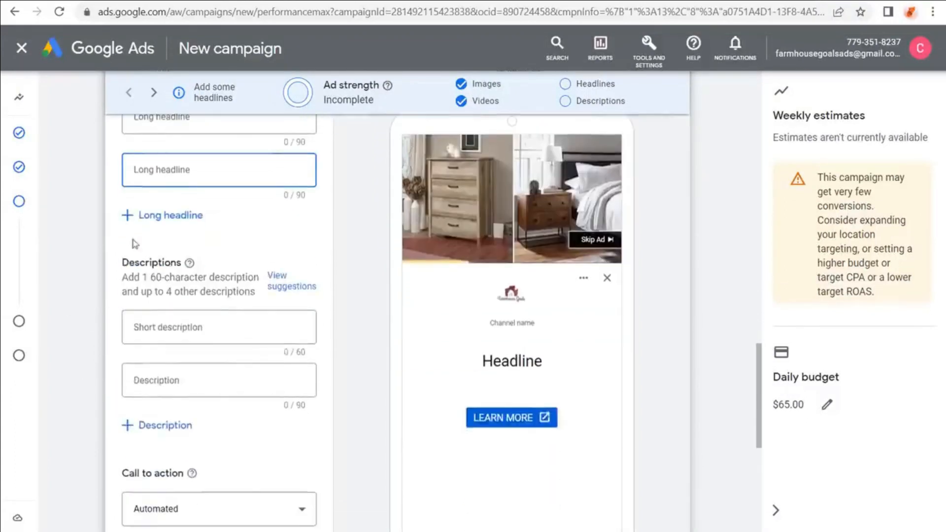
{"action": "left_click", "coordinate": [152, 216]}
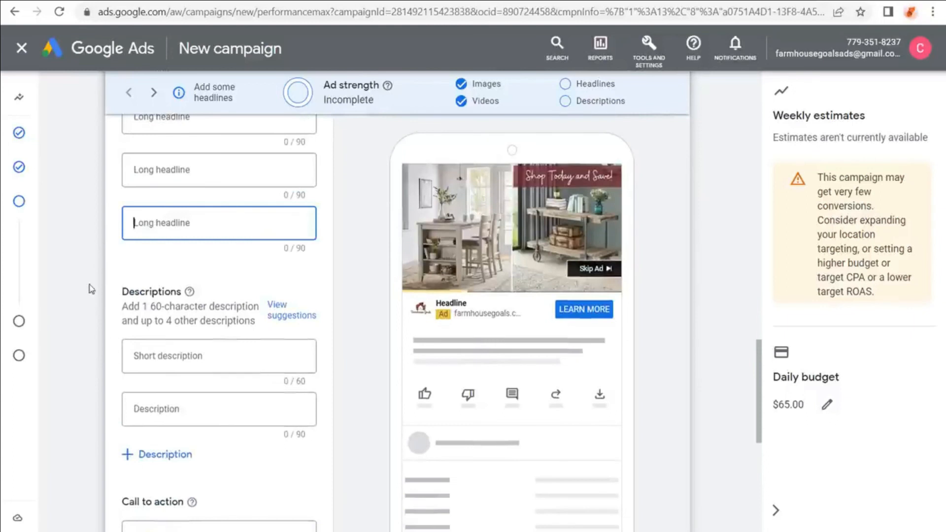
- Add three more description fields and clear the suggested farmhouse wall decoration text from the description it filled
{"action": "left_click", "coordinate": [163, 454]}
{"action": "scroll", "coordinate": [105, 345], "scroll_direction": "down", "scroll_amount": 2}
{"action": "left_click", "coordinate": [158, 296]}
{"action": "scroll", "coordinate": [104, 302], "scroll_direction": "down", "scroll_amount": 2}
{"action": "left_click", "coordinate": [153, 223]}
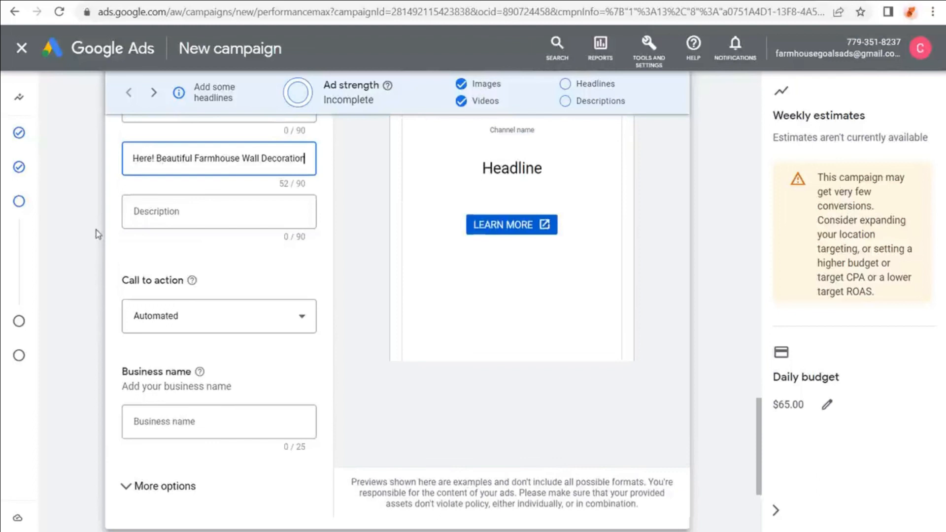
{"action": "triple_click", "coordinate": [265, 164]}
- Set the asset group's call to action to Shop now
{"action": "scroll", "coordinate": [198, 222], "scroll_direction": "down", "scroll_amount": 1}
{"action": "left_click", "coordinate": [185, 245]}
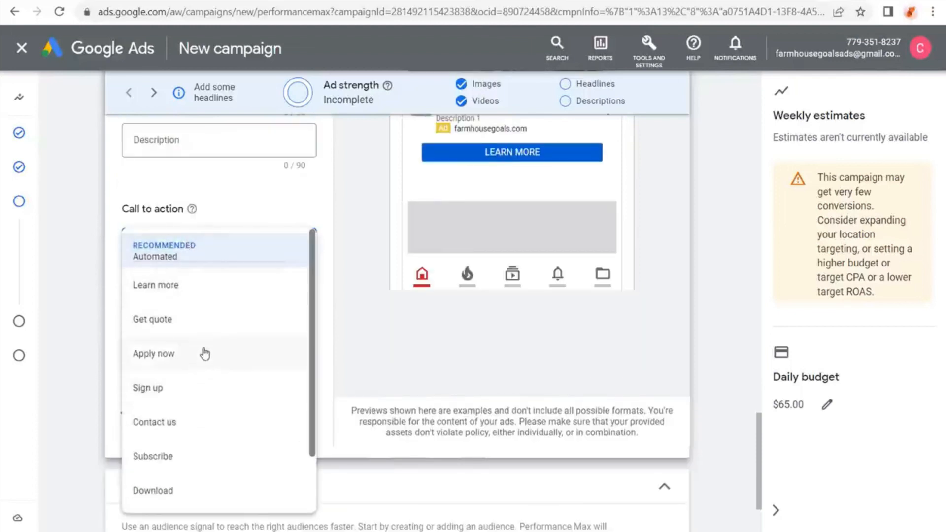
{"action": "scroll", "coordinate": [206, 339], "scroll_direction": "down", "scroll_amount": 2}
{"action": "left_click", "coordinate": [175, 492]}
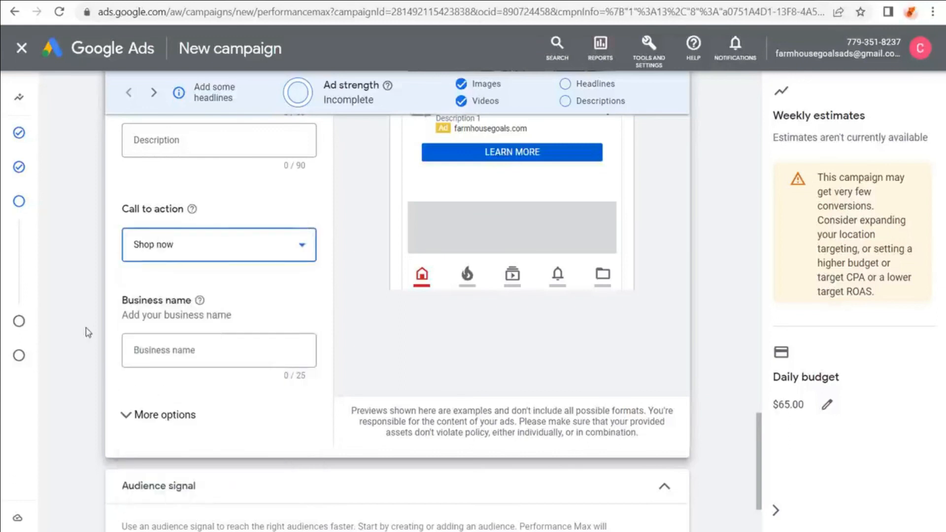
- Enter "Farmhouse Goals" as the business name of the asset group
{"action": "left_click", "coordinate": [205, 346]}
{"action": "type", "text": "Fai"}
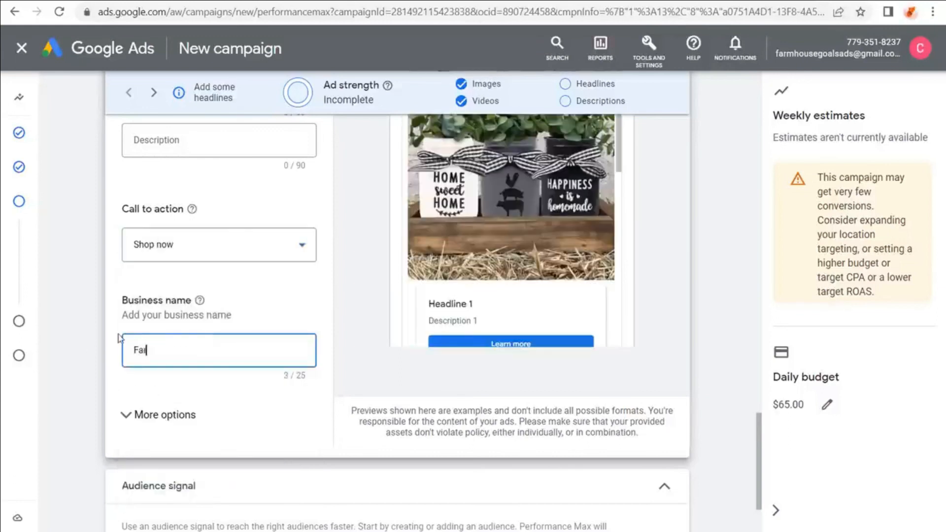
{"action": "type", "text": "mhouse Goals"}
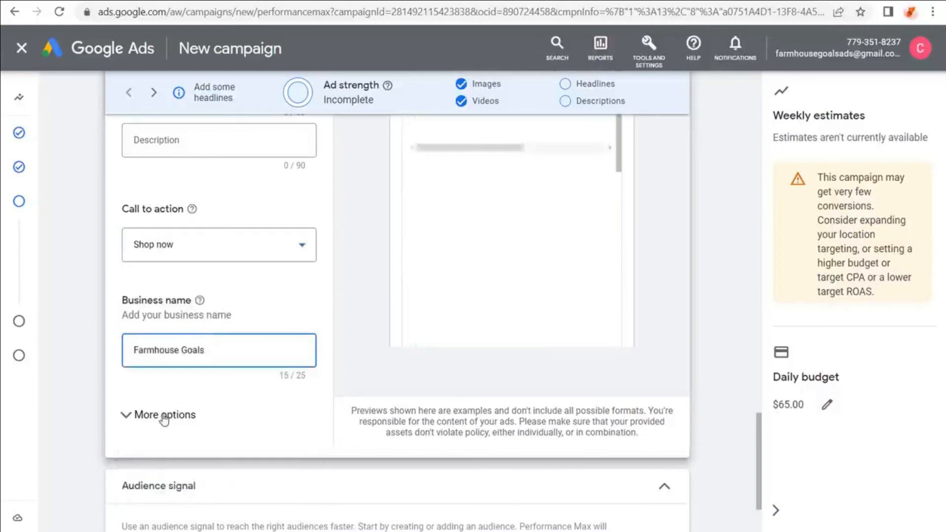
- Expand the additional asset group options and examine the display path and mobile final URL settings
{"action": "left_click", "coordinate": [143, 414]}
{"action": "scroll", "coordinate": [88, 370], "scroll_direction": "down", "scroll_amount": 2}
{"action": "scroll", "coordinate": [88, 365], "scroll_direction": "down", "scroll_amount": 2}
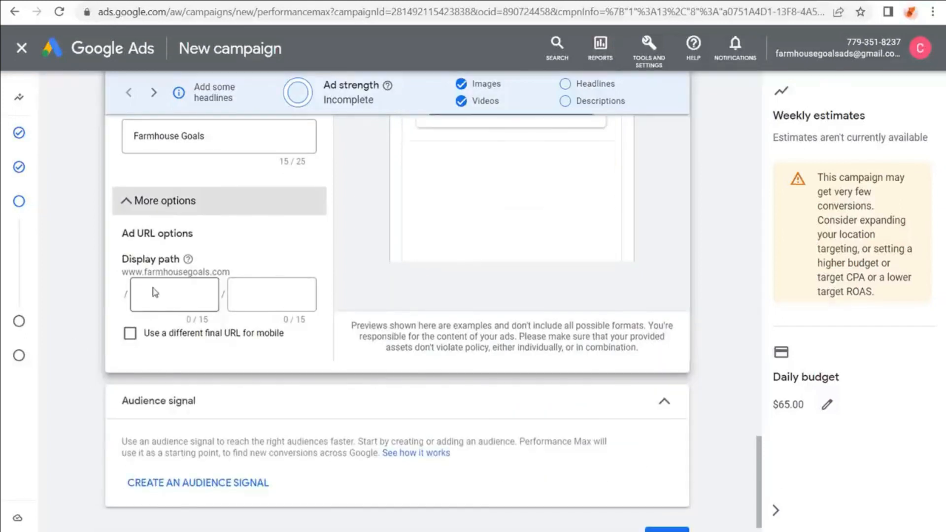
{"action": "scroll", "coordinate": [89, 302], "scroll_direction": "up", "scroll_amount": 3}
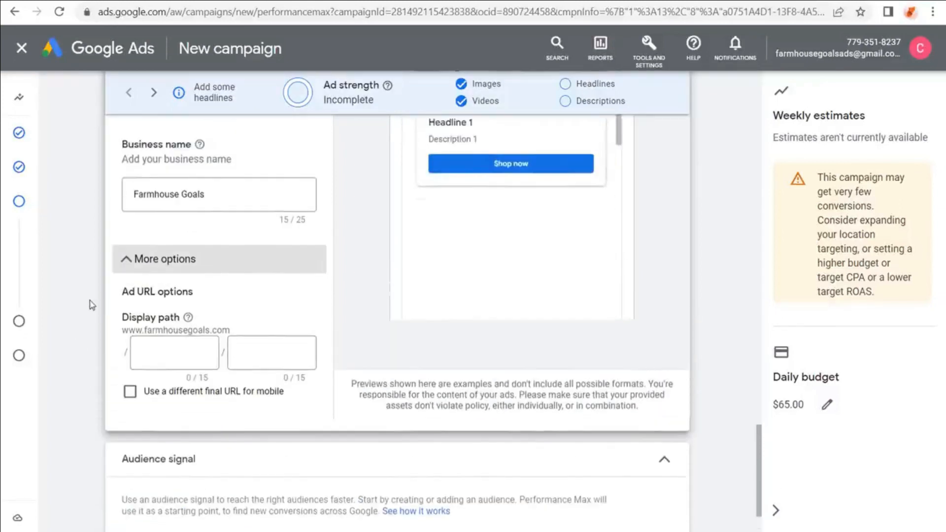
{"action": "left_click", "coordinate": [141, 352]}
- Enter the headlines "52 Best Farmhouse Decorations", "Shop Our Farmhouse Decor", "Upgrade Your Farmhouse Decor", "Shop Farmhouse Goals" and "Rustic & Vintage Style Decor"
{"action": "scroll", "coordinate": [89, 256], "scroll_direction": "up", "scroll_amount": 5}
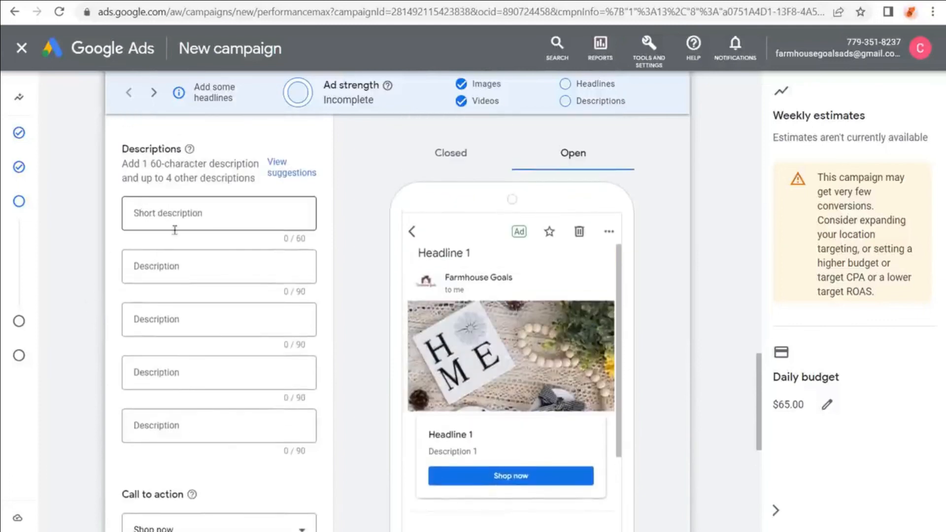
{"action": "scroll", "coordinate": [89, 325], "scroll_direction": "up", "scroll_amount": 6}
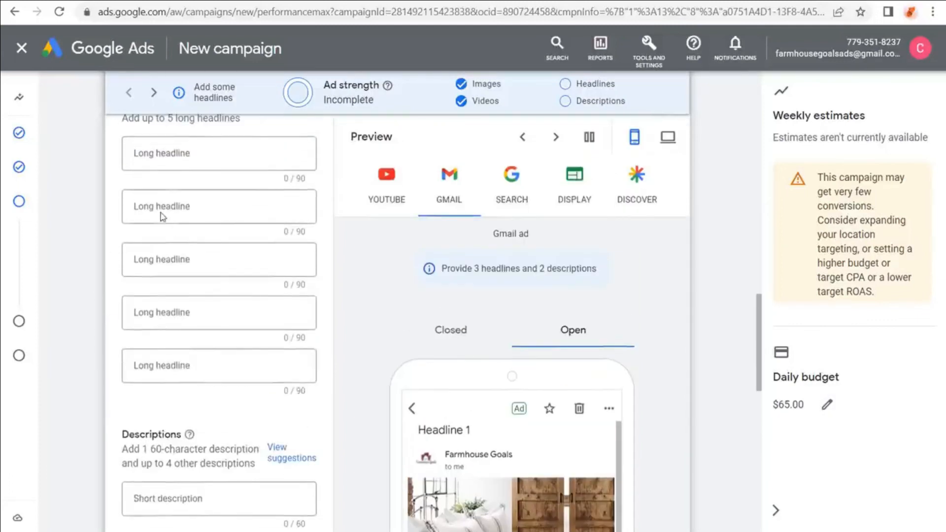
{"action": "scroll", "coordinate": [162, 217], "scroll_direction": "up", "scroll_amount": 7}
{"action": "left_click", "coordinate": [131, 179]}
{"action": "left_click_drag", "start_coordinate": [133, 178], "coordinate": [272, 178]}
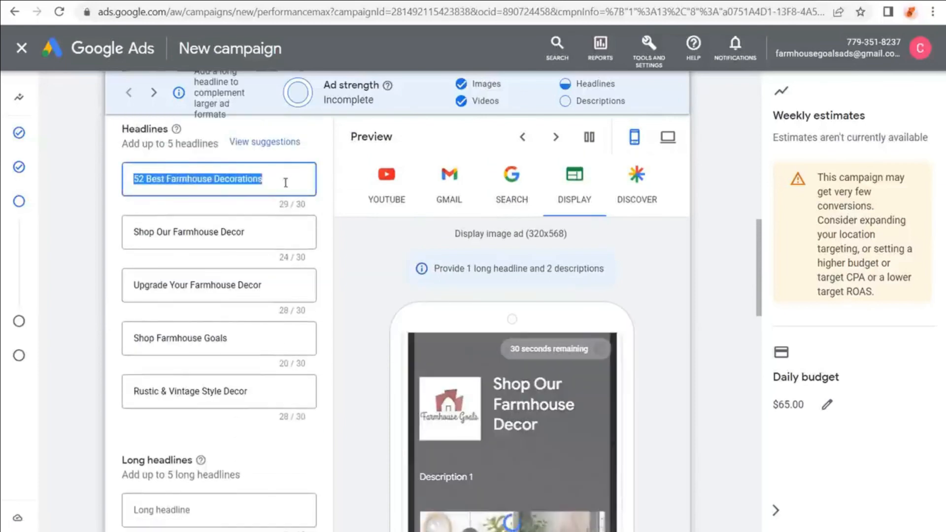
{"action": "left_click", "coordinate": [194, 232]}
{"action": "left_click", "coordinate": [182, 338]}
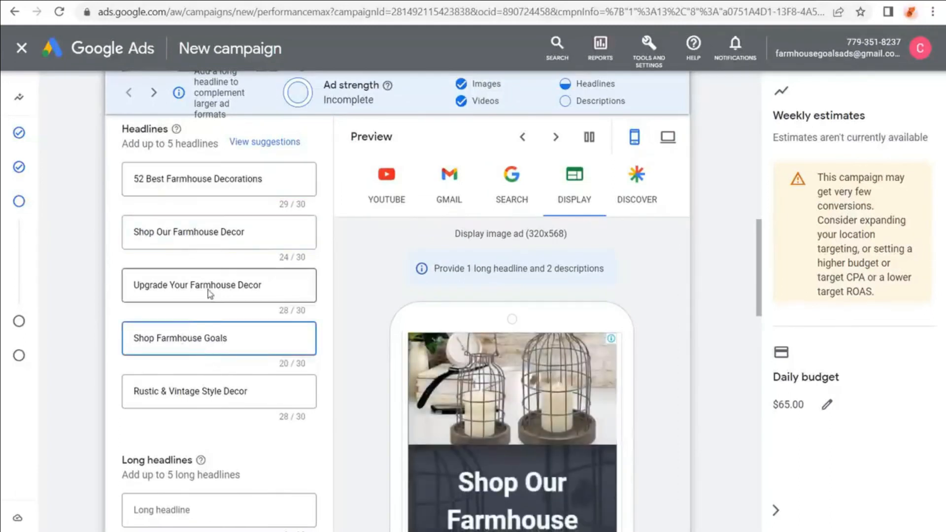
- Fill in five farmhouse-themed long headlines, including "52 Top-Rated Farmhouse Themed Decorations For Your Rustic Home", and check the full wording of the first two
{"action": "scroll", "coordinate": [88, 247], "scroll_direction": "down", "scroll_amount": 5}
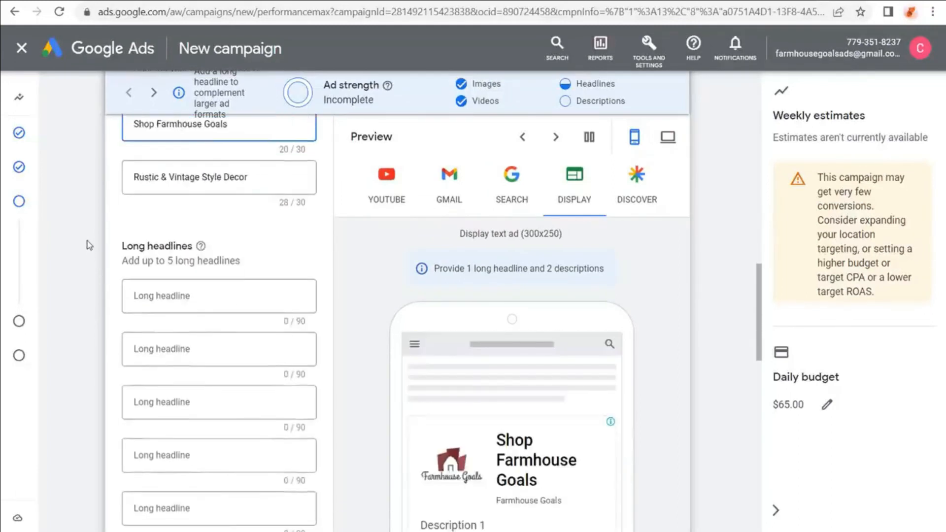
{"action": "scroll", "coordinate": [84, 230], "scroll_direction": "down", "scroll_amount": 1}
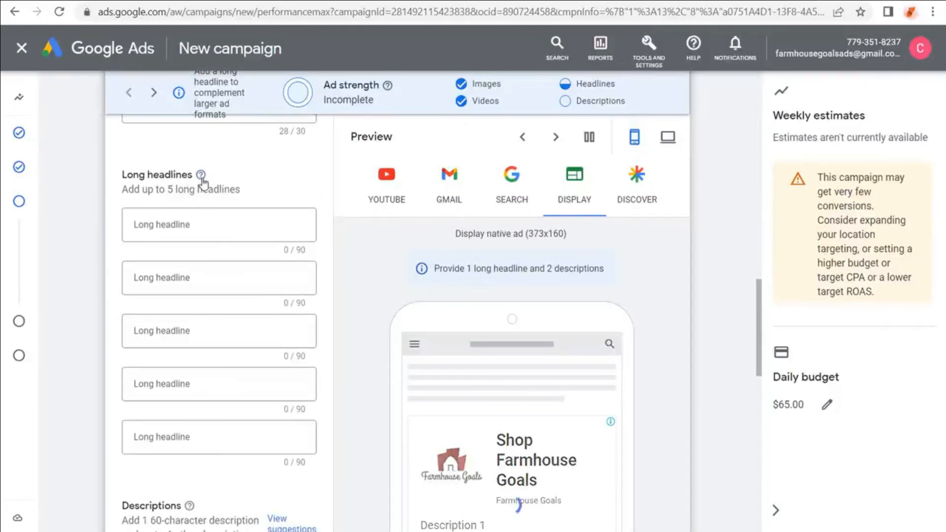
{"action": "mouse_move", "coordinate": [201, 177]}
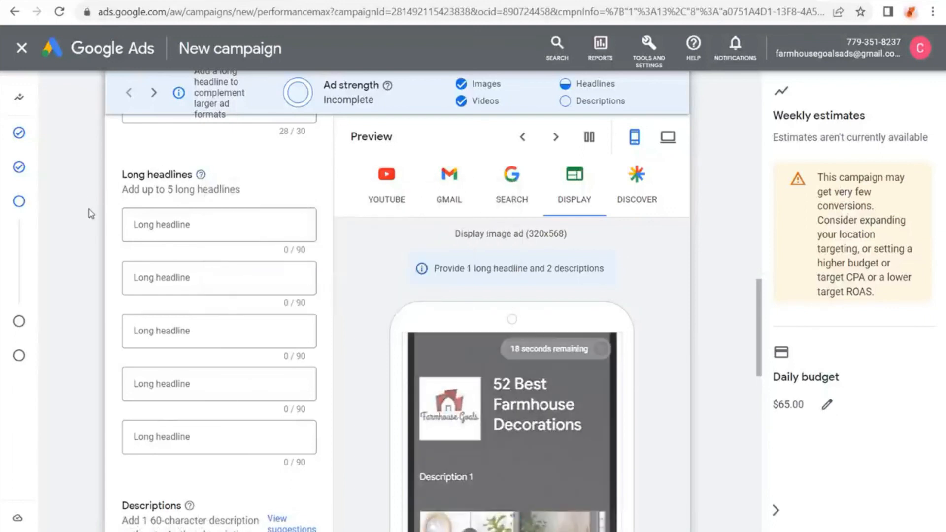
{"action": "scroll", "coordinate": [88, 209], "scroll_direction": "down", "scroll_amount": 2}
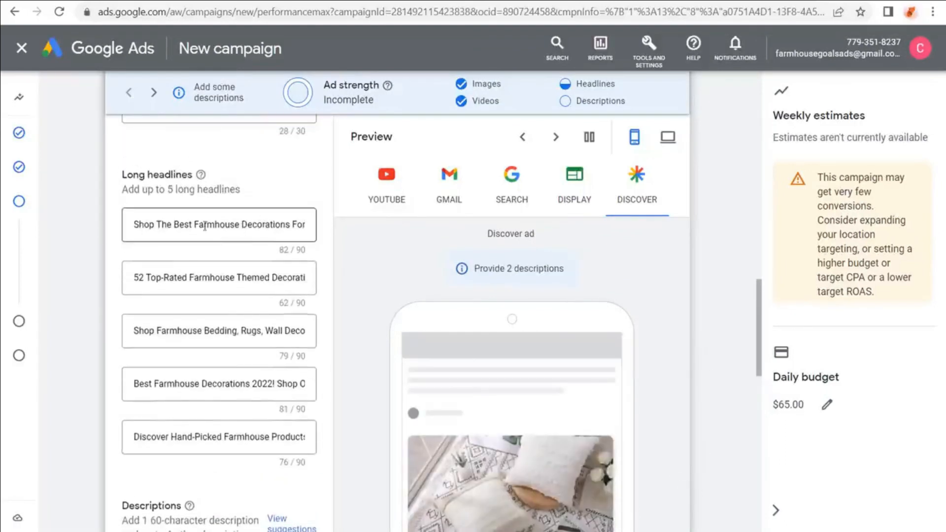
{"action": "left_click_drag", "start_coordinate": [204, 226], "coordinate": [319, 230]}
{"action": "left_click_drag", "start_coordinate": [249, 225], "coordinate": [310, 229]}
{"action": "left_click_drag", "start_coordinate": [276, 279], "coordinate": [350, 279]}
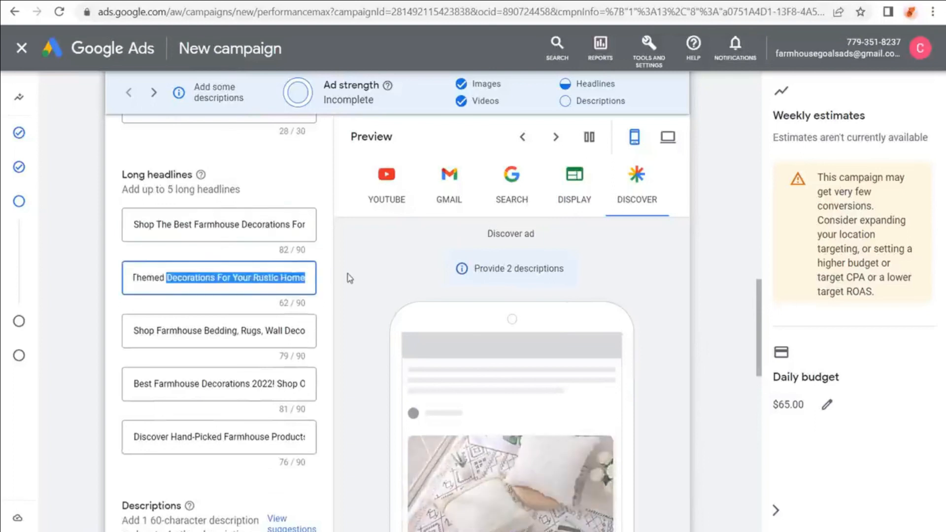
{"action": "left_click", "coordinate": [292, 279]}
- Delete one character from the third long headline and replace the exclamation mark after "2022" with a dash in the fourth
{"action": "left_click_drag", "start_coordinate": [256, 333], "coordinate": [342, 332]}
{"action": "left_click", "coordinate": [294, 331]}
{"action": "key", "text": "Right"}
{"action": "key", "text": "BackSpace"}
{"action": "left_click_drag", "start_coordinate": [284, 384], "coordinate": [189, 383]}
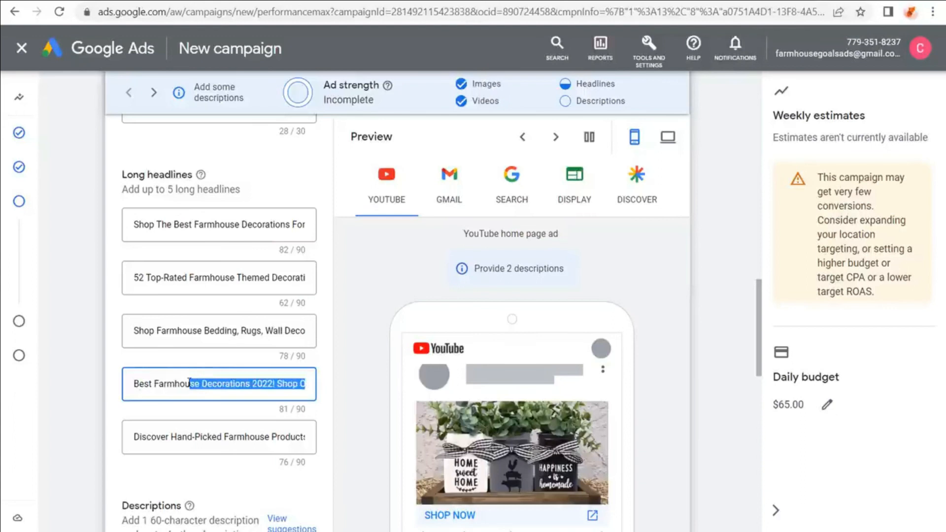
{"action": "left_click", "coordinate": [237, 383]}
{"action": "type", "text": "-"}
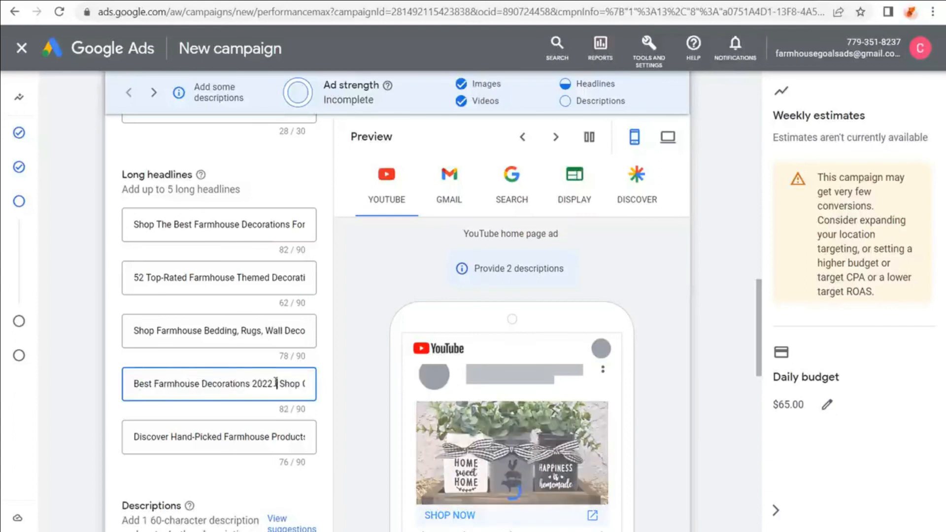
- Fill in the short description "Find The Best Farmhouse Themed Decorations and Furniture!" and four further farmhouse-themed descriptions
{"action": "left_click", "coordinate": [75, 304]}
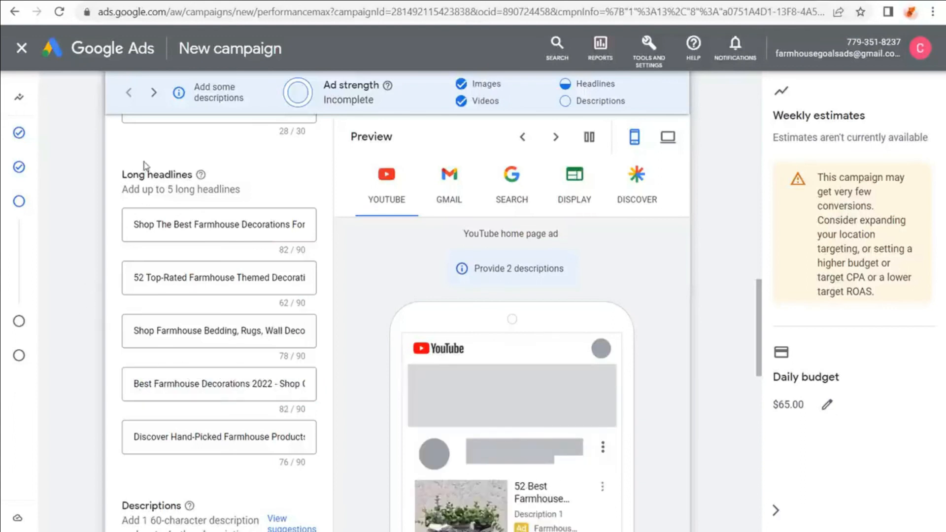
{"action": "scroll", "coordinate": [106, 207], "scroll_direction": "down", "scroll_amount": 5}
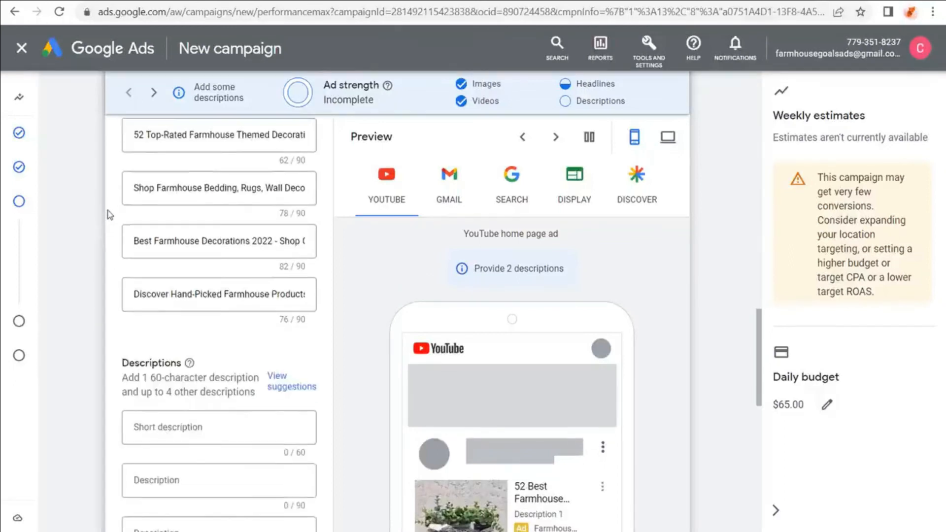
{"action": "scroll", "coordinate": [106, 195], "scroll_direction": "down", "scroll_amount": 2}
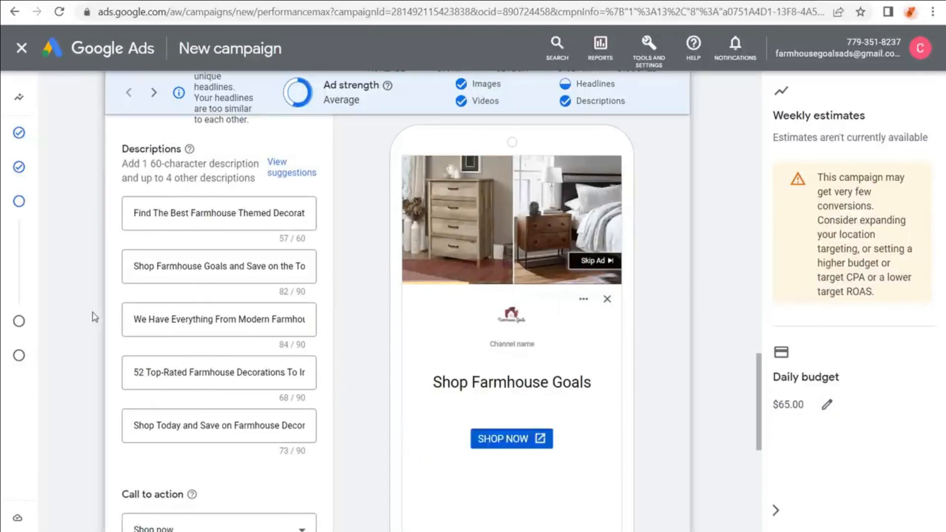
{"action": "scroll", "coordinate": [95, 317], "scroll_direction": "down", "scroll_amount": 4}
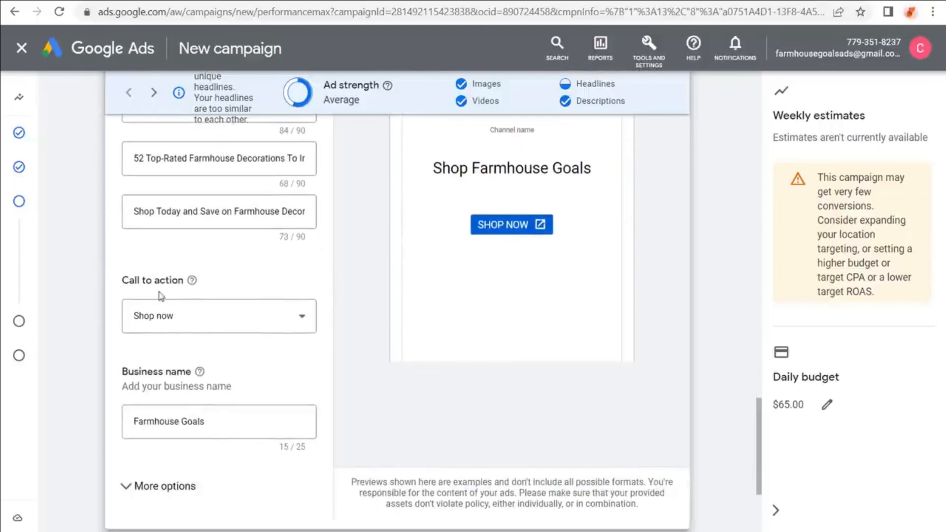
- Examine how the asset group's ad looks in the Gmail and Search previews
{"action": "scroll", "coordinate": [236, 439], "scroll_direction": "up", "scroll_amount": 5}
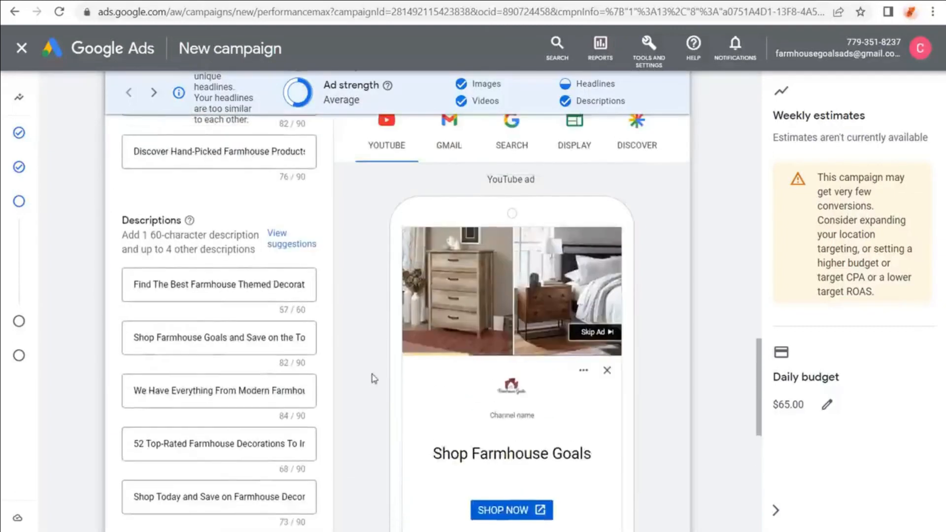
{"action": "scroll", "coordinate": [375, 379], "scroll_direction": "up", "scroll_amount": 2}
{"action": "left_click", "coordinate": [450, 190]}
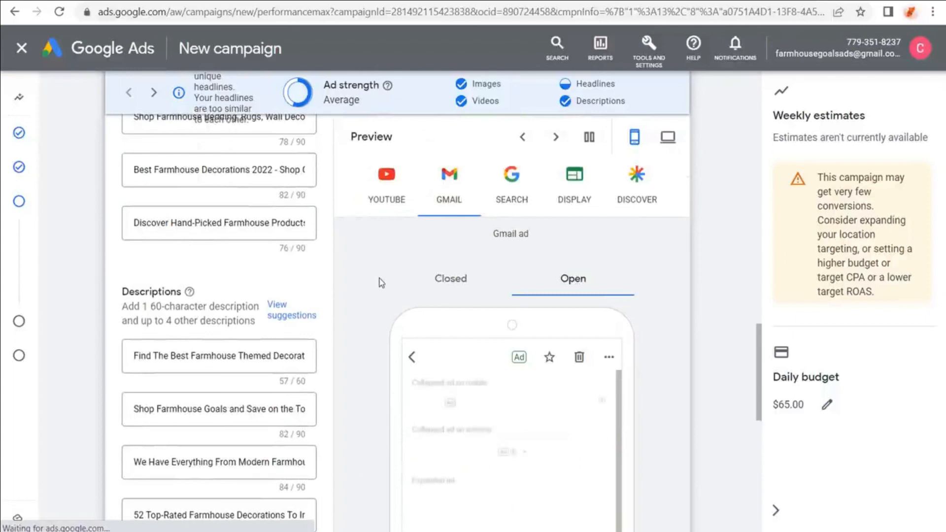
{"action": "scroll", "coordinate": [381, 282], "scroll_direction": "down", "scroll_amount": 4}
{"action": "scroll", "coordinate": [668, 284], "scroll_direction": "up", "scroll_amount": 3}
{"action": "left_click", "coordinate": [535, 138]}
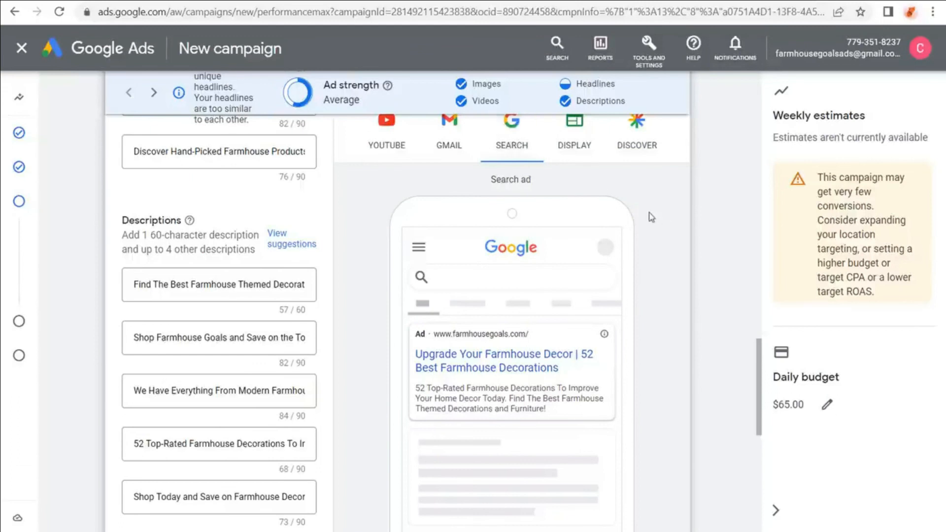
- Start creating a new audience signal for the asset group
{"action": "scroll", "coordinate": [79, 147], "scroll_direction": "down", "scroll_amount": 10}
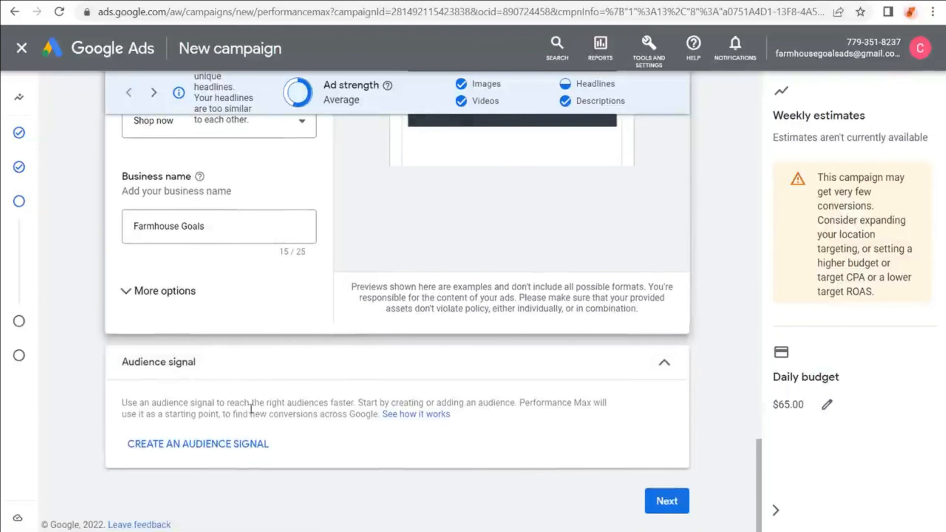
{"action": "left_click_drag", "start_coordinate": [120, 404], "coordinate": [263, 403]}
{"action": "left_click", "coordinate": [289, 407]}
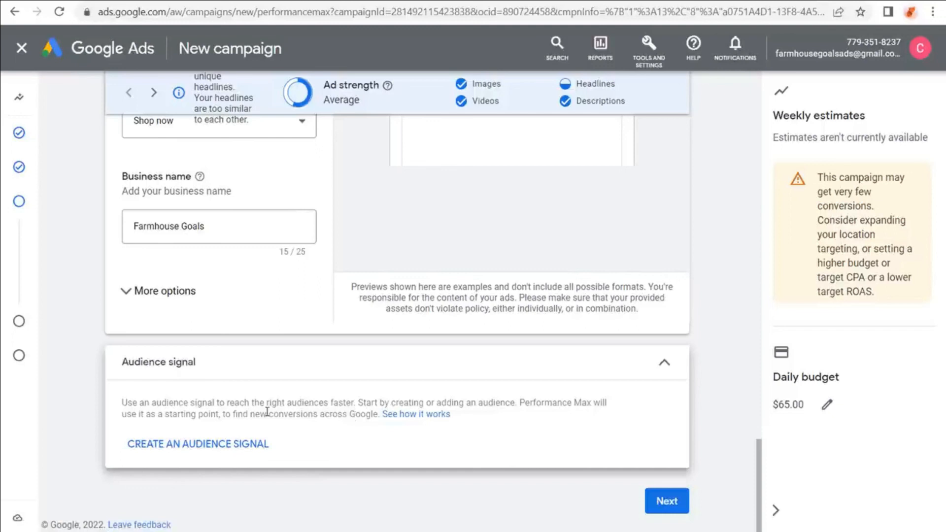
{"action": "left_click", "coordinate": [177, 446]}
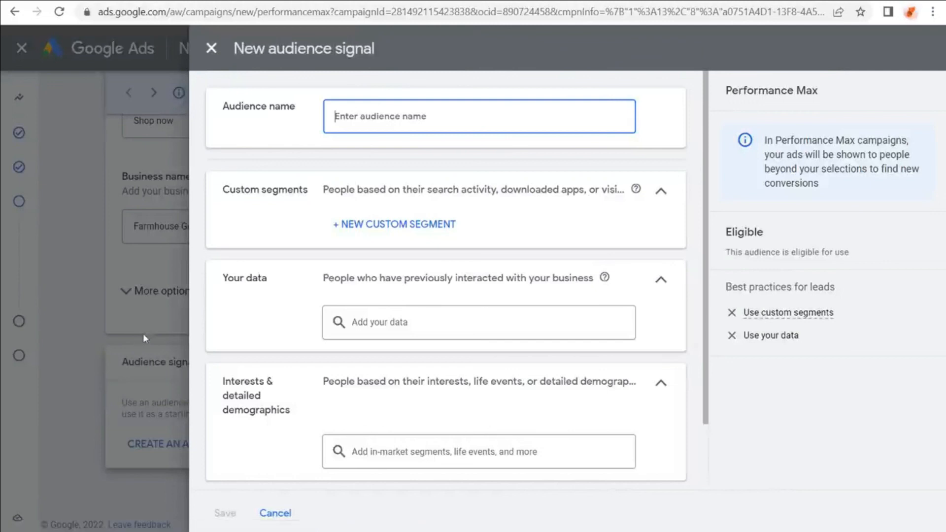
- Add the website visitor lists "All Users of Farmhouse Goals - GA4" and "Farmhouse Decor Audience - 90 Days - GA4" as the signal's own data
{"action": "left_click", "coordinate": [427, 323]}
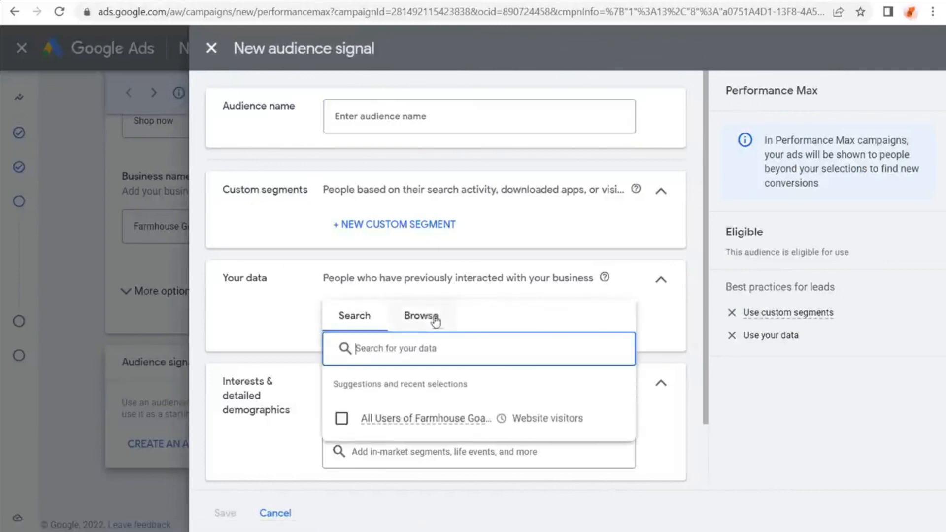
{"action": "left_click", "coordinate": [432, 325]}
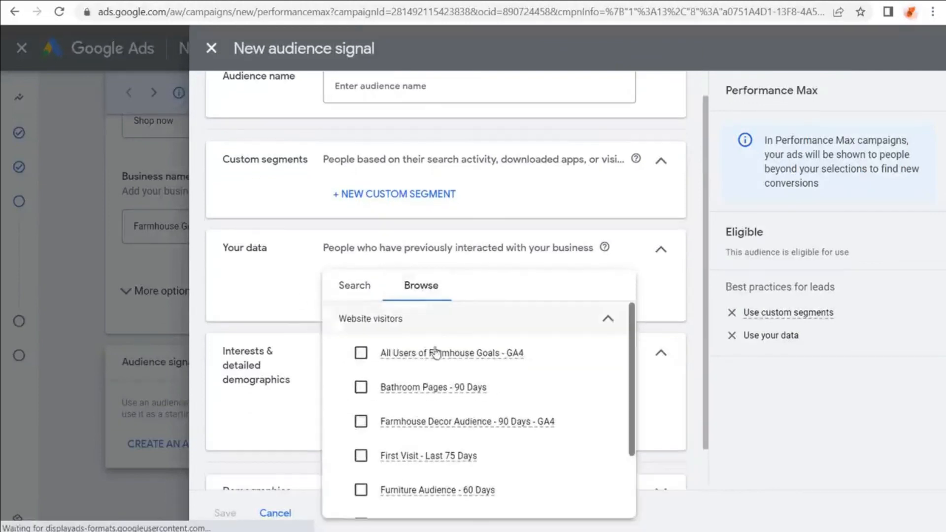
{"action": "left_click", "coordinate": [364, 353]}
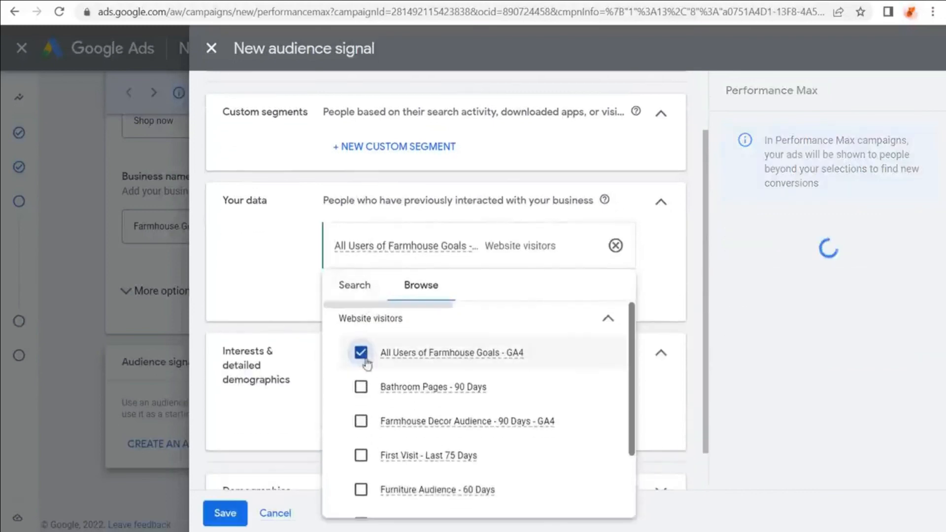
{"action": "left_click", "coordinate": [363, 421]}
{"action": "left_click", "coordinate": [289, 291]}
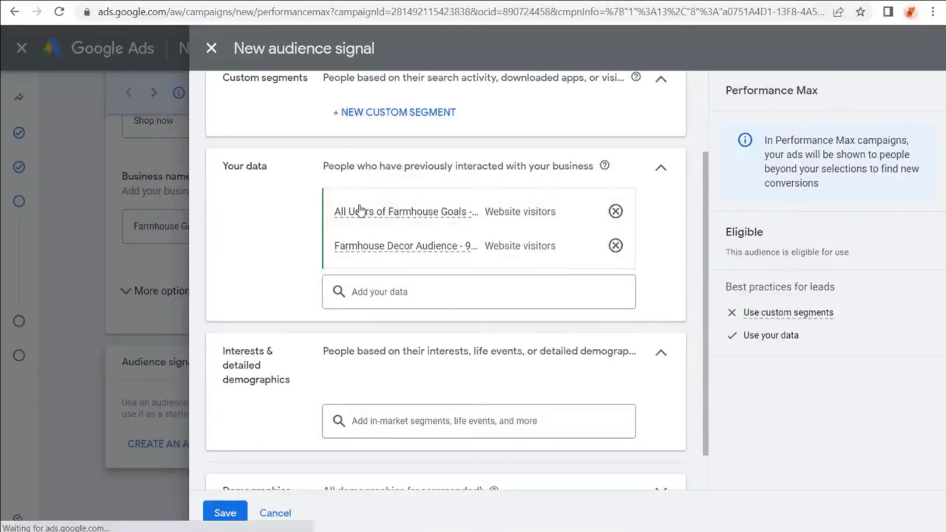
- Look through the remaining website visitor lists available as data for the audience signal
{"action": "mouse_move", "coordinate": [418, 223]}
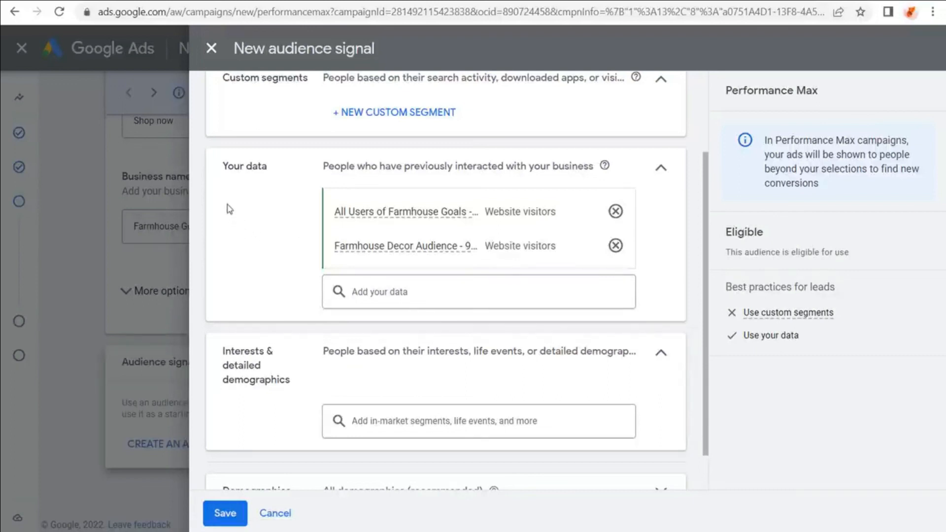
{"action": "left_click", "coordinate": [411, 291]}
{"action": "left_click", "coordinate": [421, 285]}
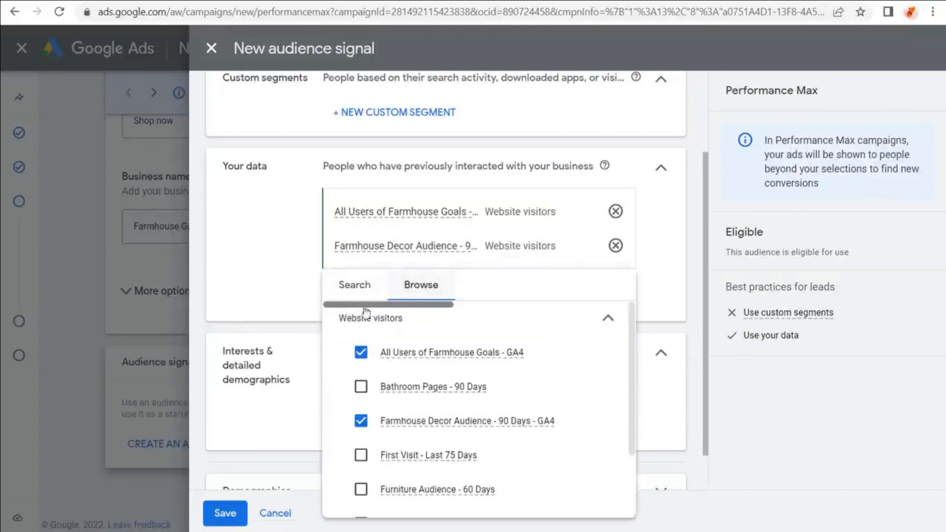
{"action": "left_click", "coordinate": [611, 321]}
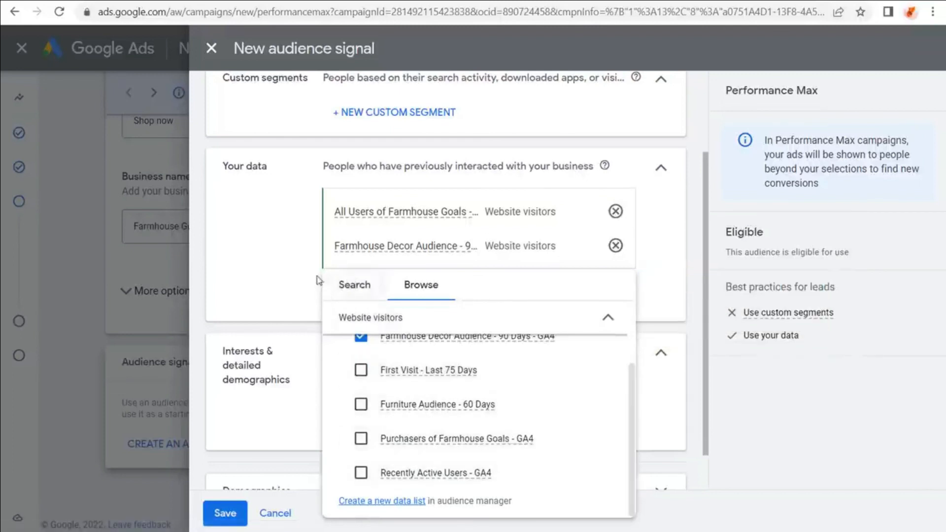
{"action": "left_click", "coordinate": [284, 261]}
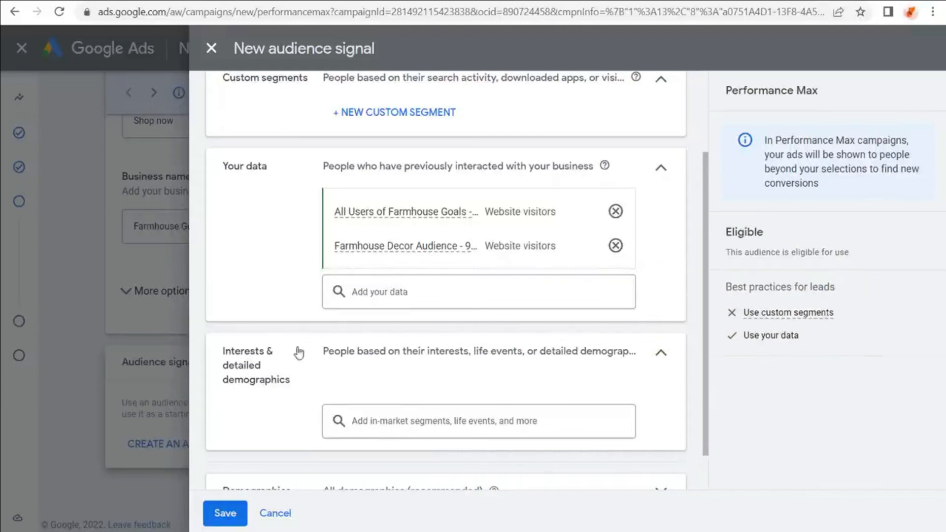
- Browse the in-market segments and add the suggested Home Decor in-market segment to the signal's interests and detailed demographics
{"action": "left_click", "coordinate": [405, 424]}
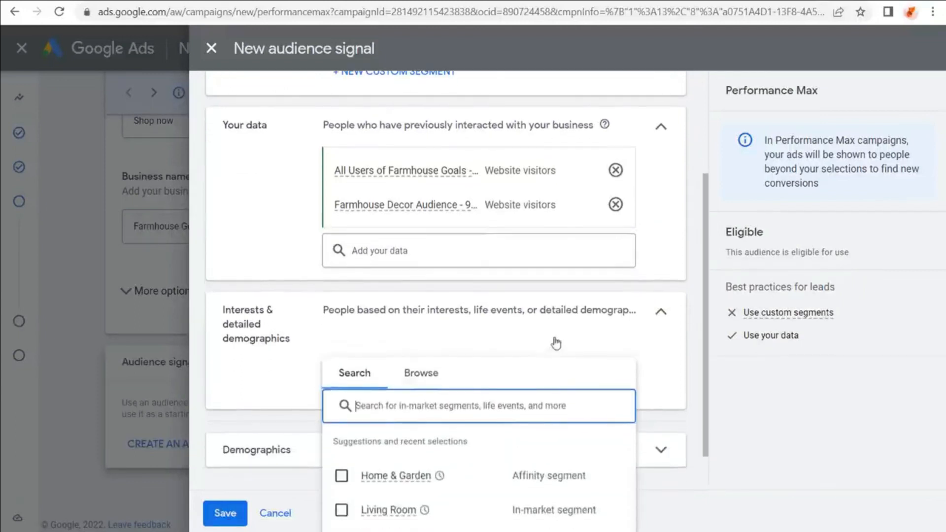
{"action": "left_click", "coordinate": [426, 378]}
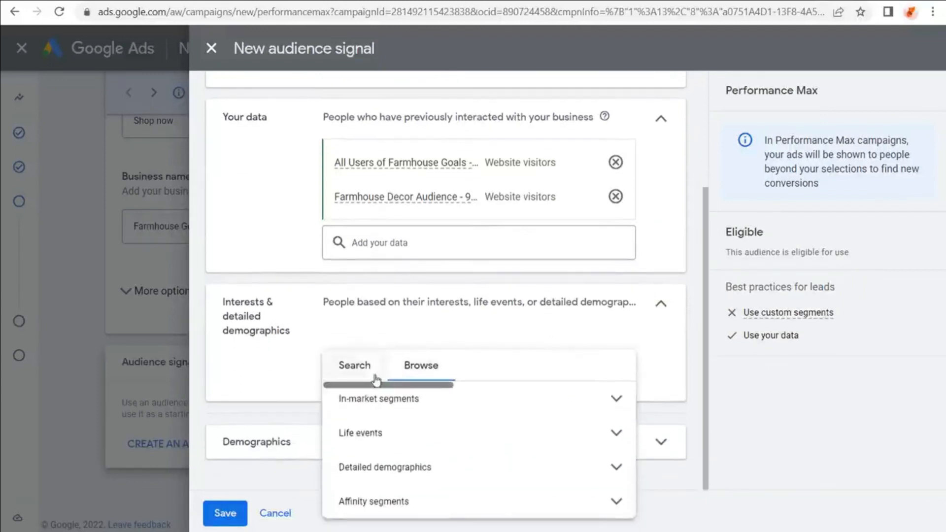
{"action": "left_click", "coordinate": [439, 402]}
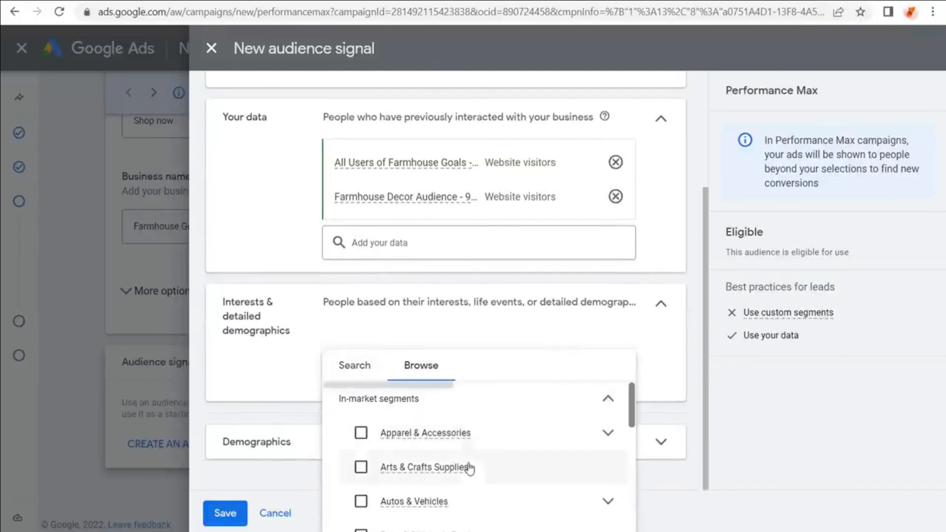
{"action": "scroll", "coordinate": [478, 444], "scroll_direction": "down", "scroll_amount": 2}
{"action": "left_click", "coordinate": [355, 365]}
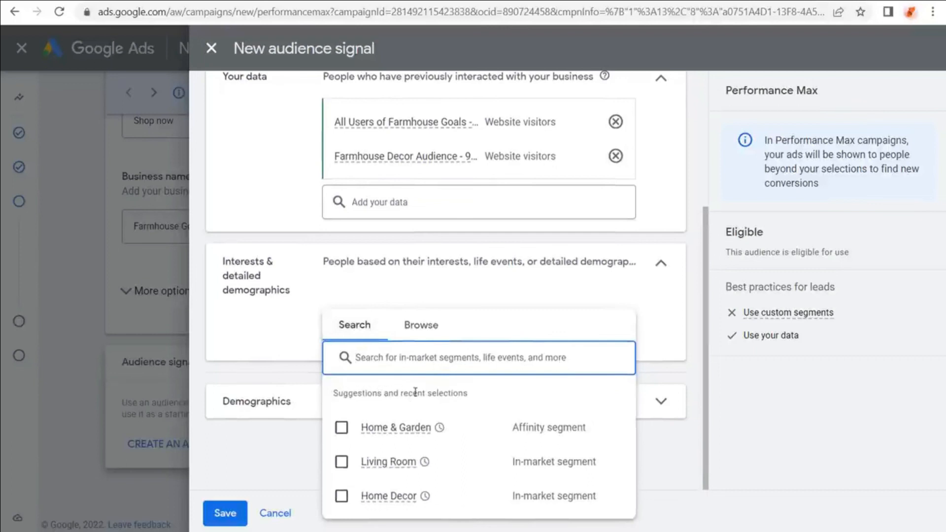
{"action": "mouse_move", "coordinate": [380, 498]}
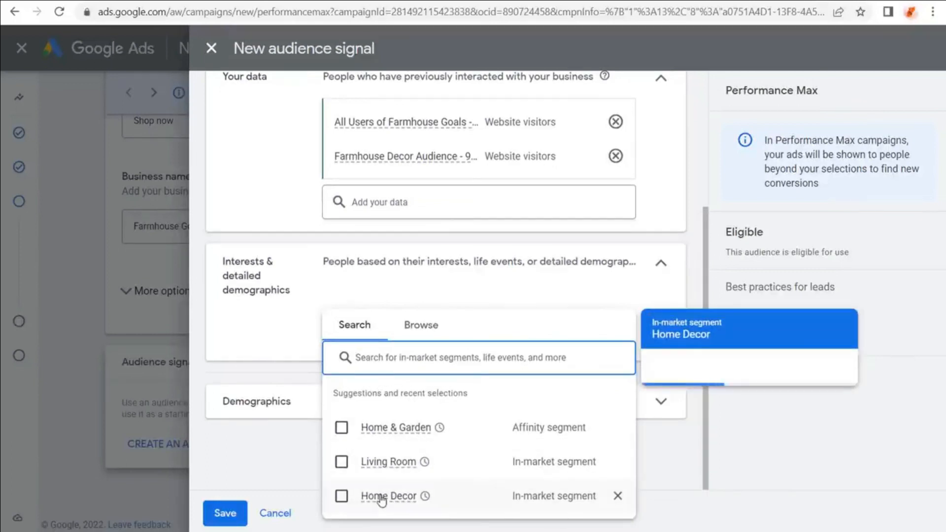
{"action": "left_click", "coordinate": [342, 497]}
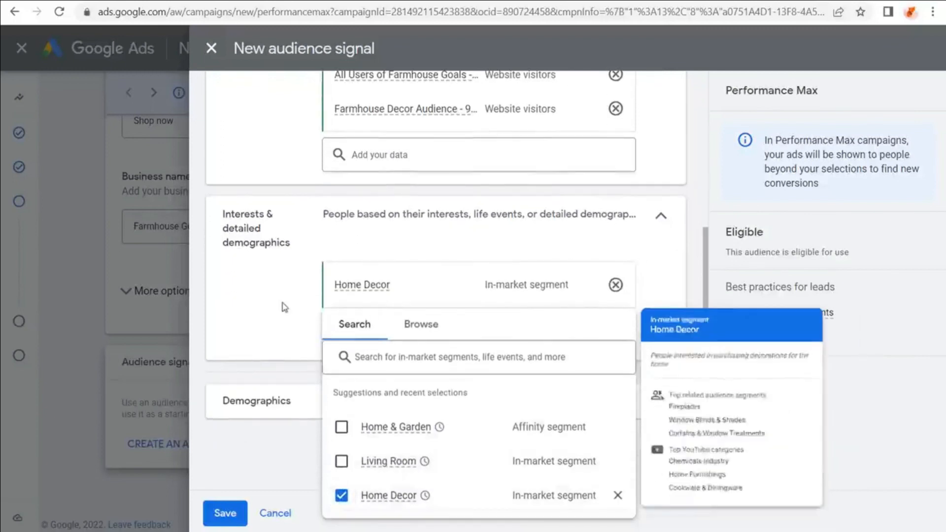
- Add the Home Renovation life event to the signal's interests and detailed demographics
{"action": "left_click", "coordinate": [420, 326]}
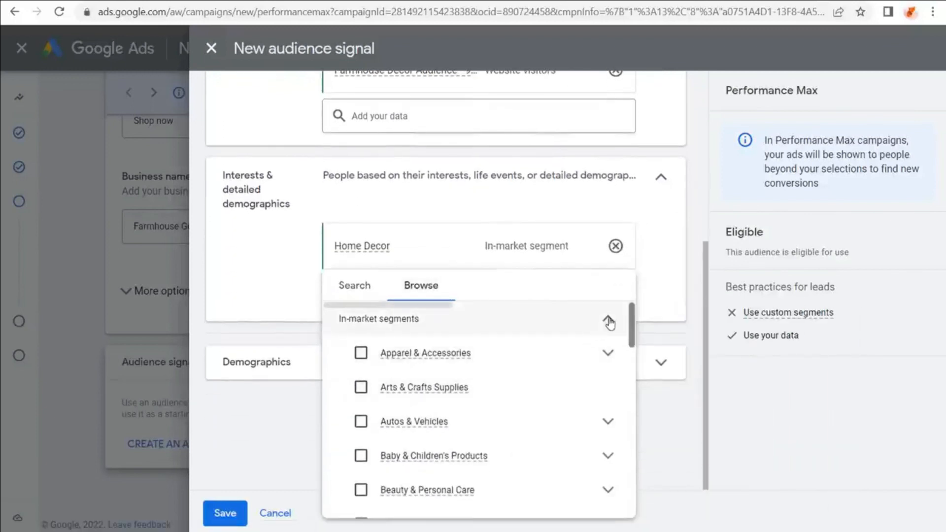
{"action": "left_click", "coordinate": [617, 321]}
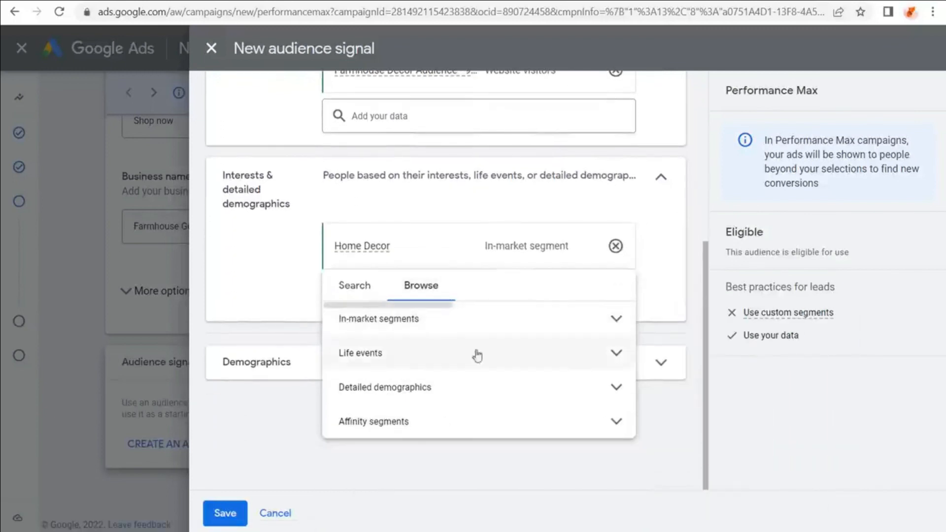
{"action": "left_click", "coordinate": [617, 355]}
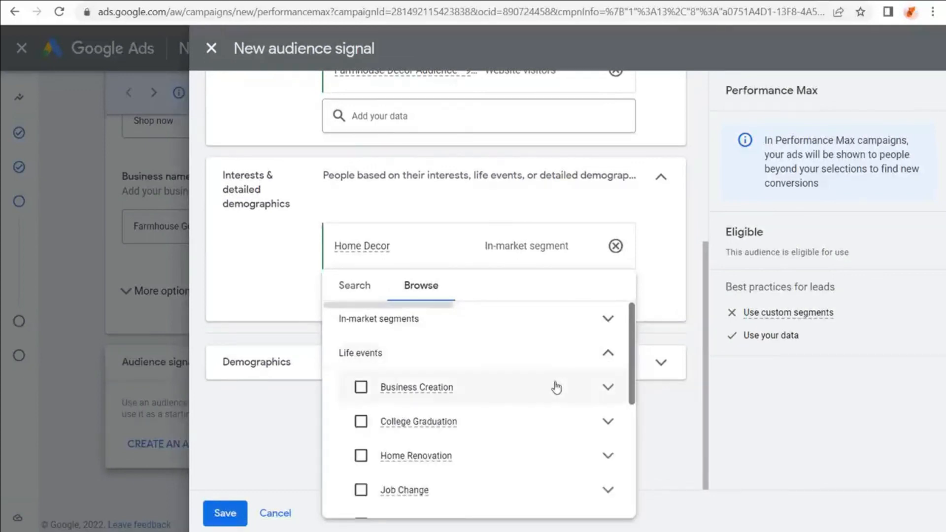
{"action": "scroll", "coordinate": [491, 444], "scroll_direction": "down", "scroll_amount": 2}
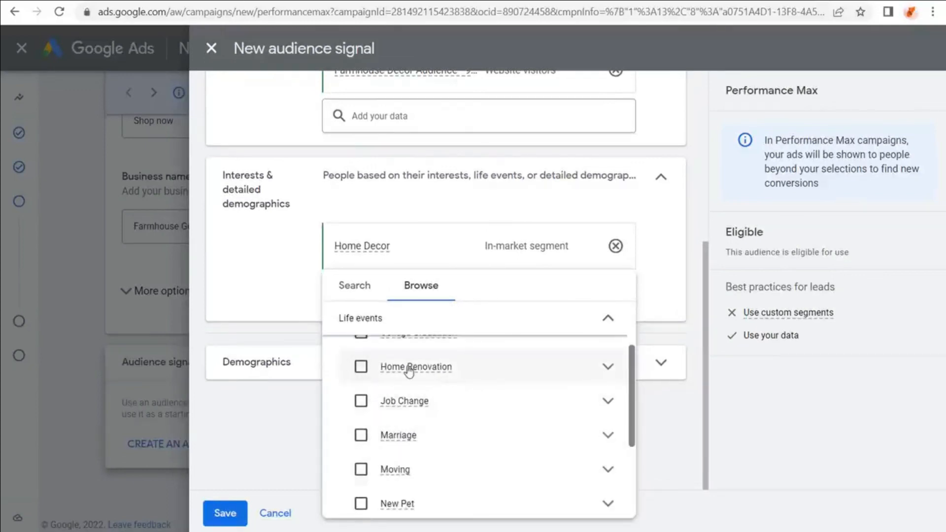
{"action": "left_click", "coordinate": [361, 366]}
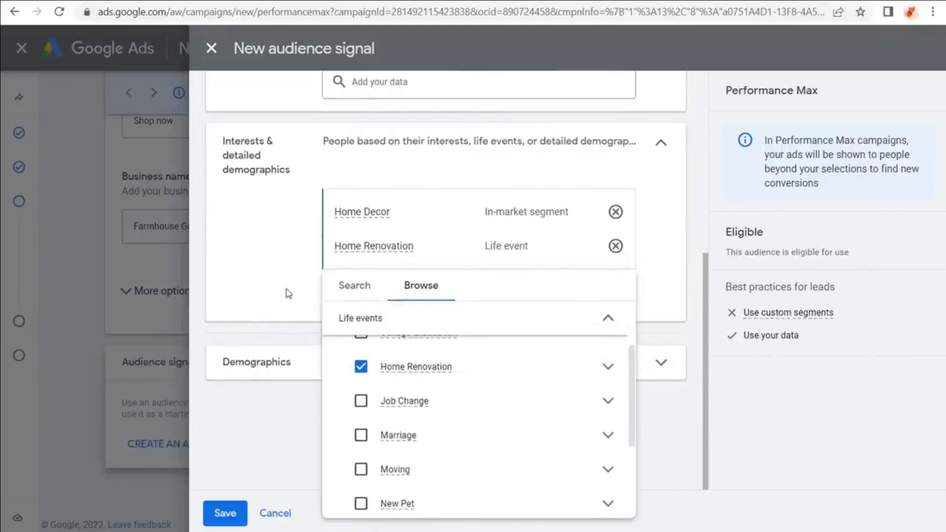
{"action": "left_click", "coordinate": [272, 270]}
- Create a new custom segment for the audience signal and name it "Farmhouse Decor Search Terms"
{"action": "scroll", "coordinate": [241, 232], "scroll_direction": "up", "scroll_amount": 5}
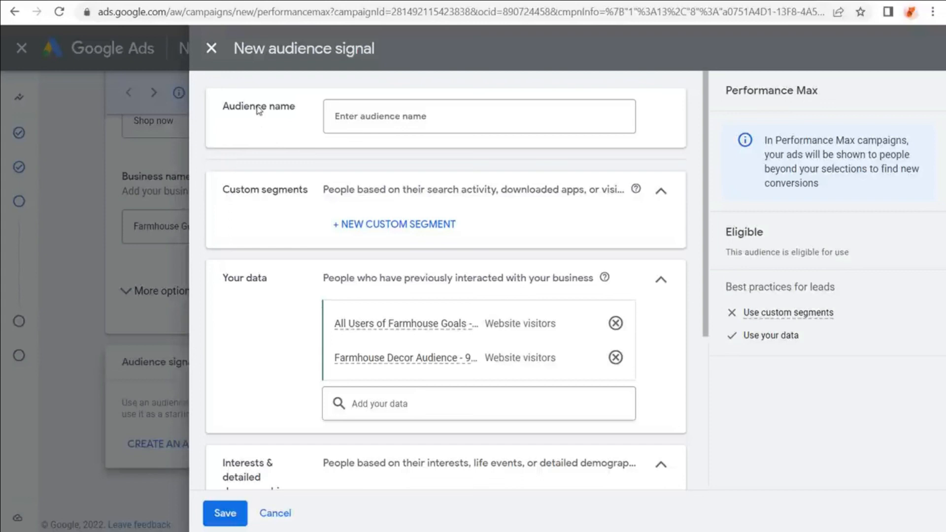
{"action": "left_click", "coordinate": [393, 226]}
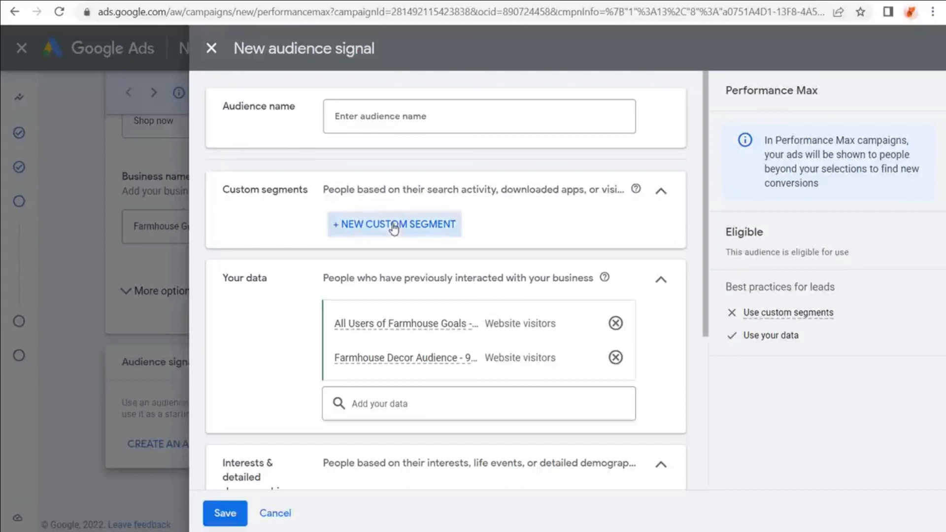
{"action": "left_click", "coordinate": [416, 148]}
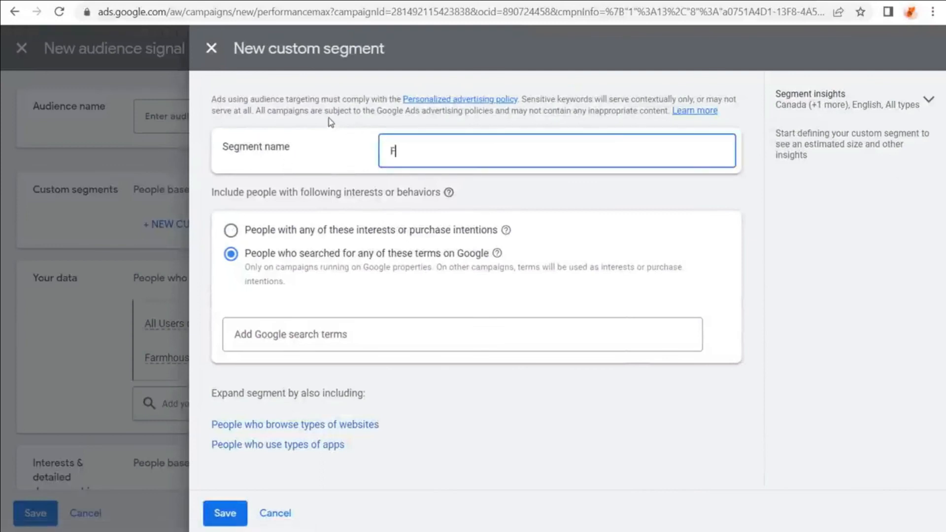
{"action": "type", "text": "Farmhouse Decor Search Terms"}
{"action": "left_click", "coordinate": [822, 311]}
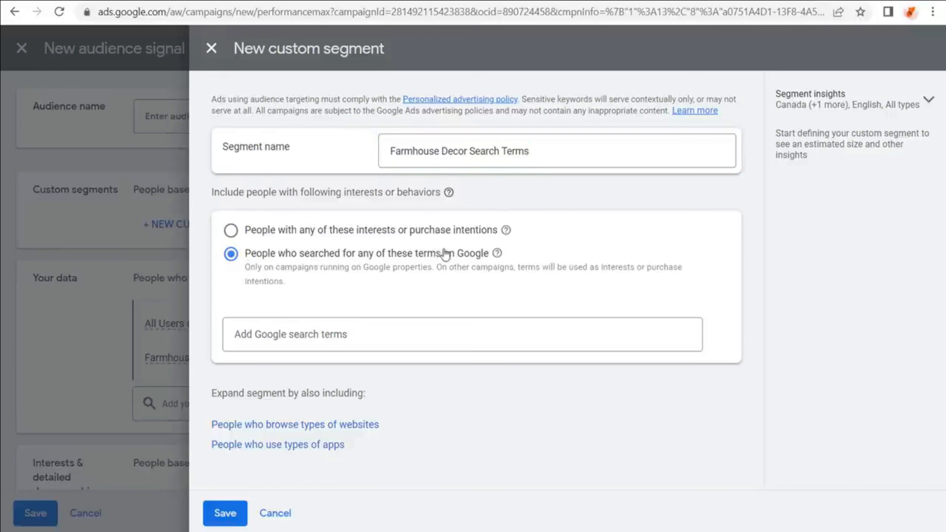
- Add "farmhouse decor" and "rustic decor" as Google search terms of the custom segment
{"action": "left_click", "coordinate": [370, 333]}
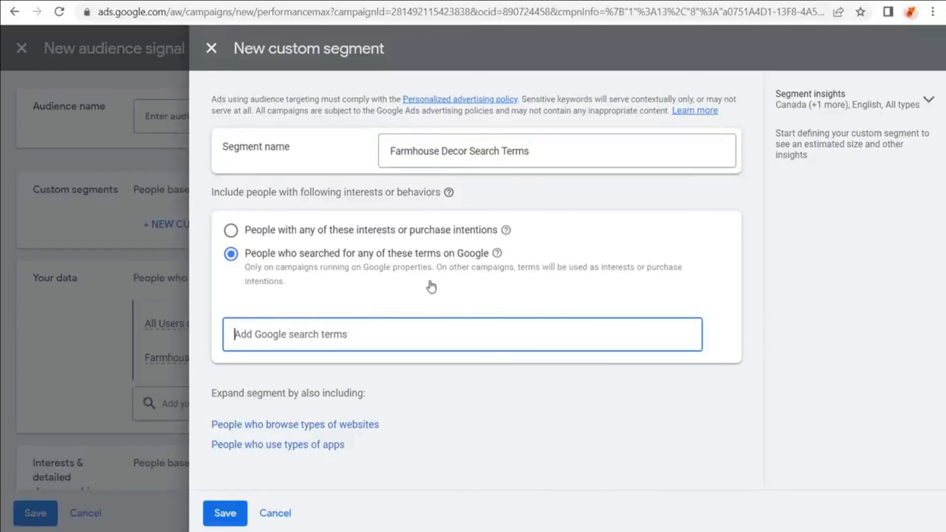
{"action": "type", "text": "farmhouse de"}
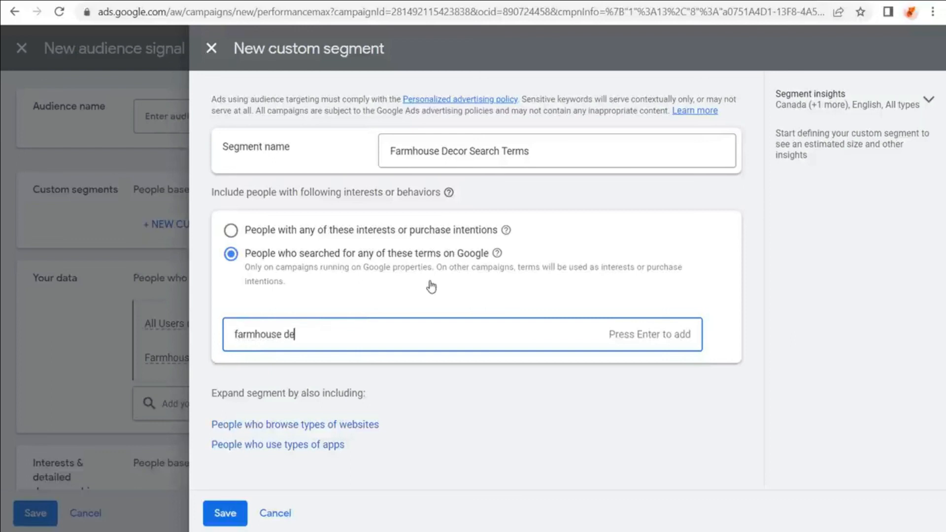
{"action": "type", "text": "cor"}
{"action": "key", "text": "Return"}
{"action": "type", "text": "rustic decor"}
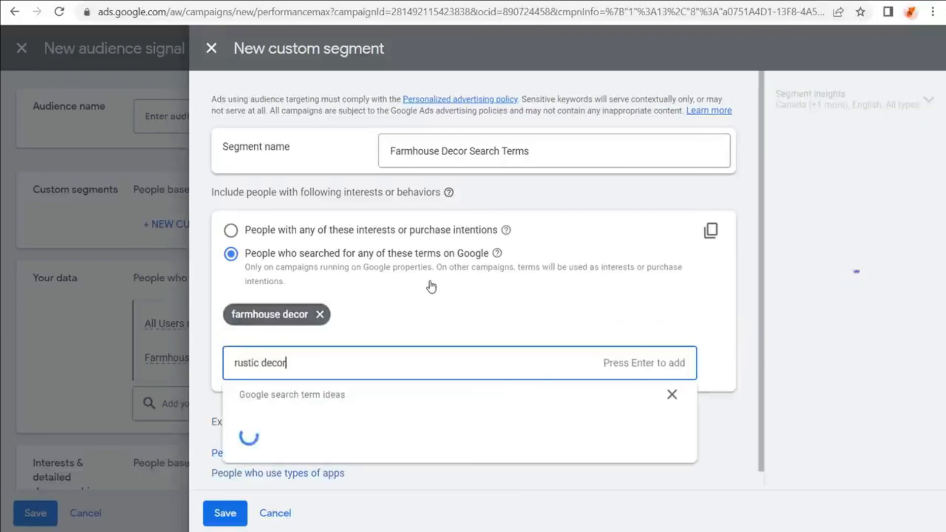
{"action": "key", "text": "Return"}
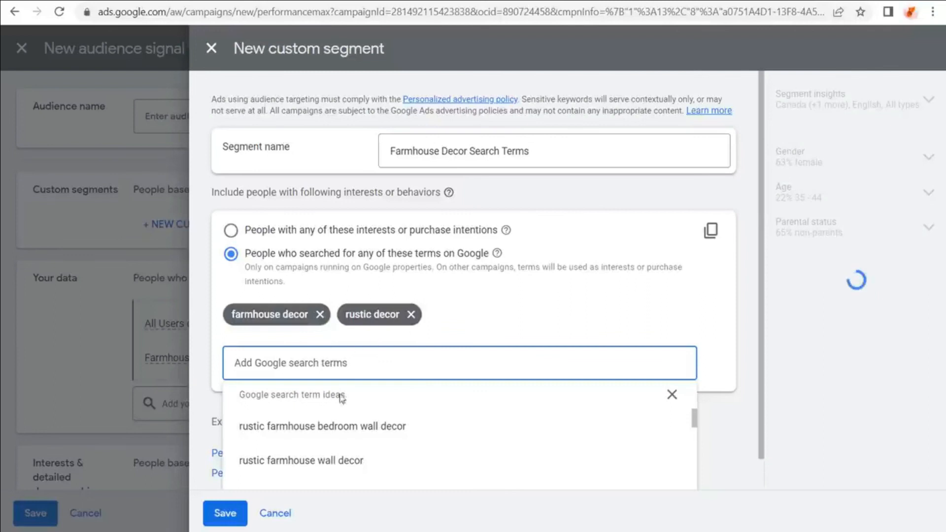
- Add the suggested rustic farmhouse, rustic farmhouse kitchen, country farmhouse, vintage farmhouse and rustic farmhouse bathroom "wall decor" search terms to the segment
{"action": "left_click", "coordinate": [317, 461]}
{"action": "left_click", "coordinate": [367, 473]}
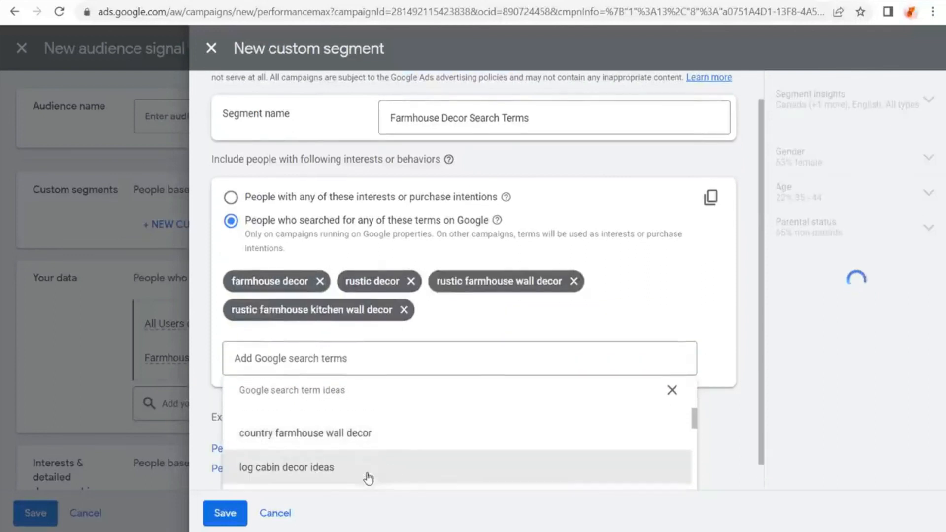
{"action": "left_click", "coordinate": [351, 440]}
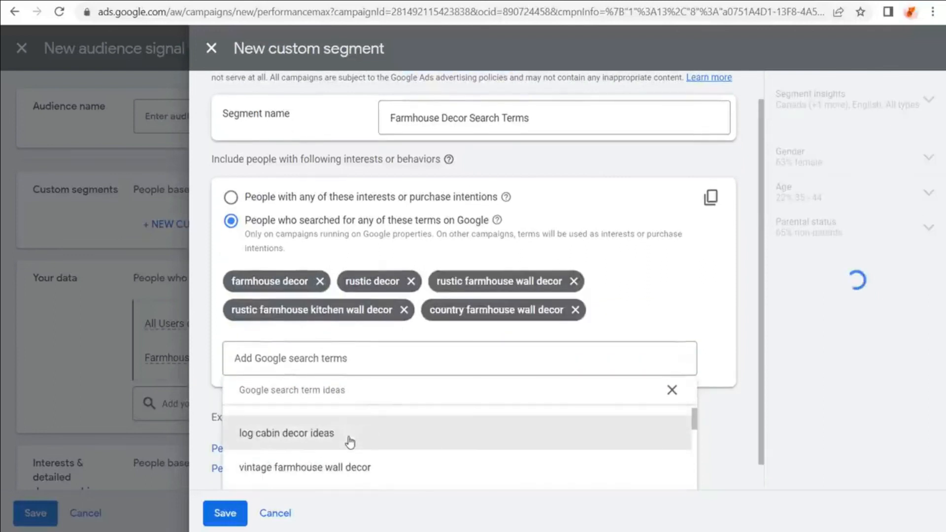
{"action": "left_click", "coordinate": [396, 466]}
{"action": "left_click", "coordinate": [415, 470]}
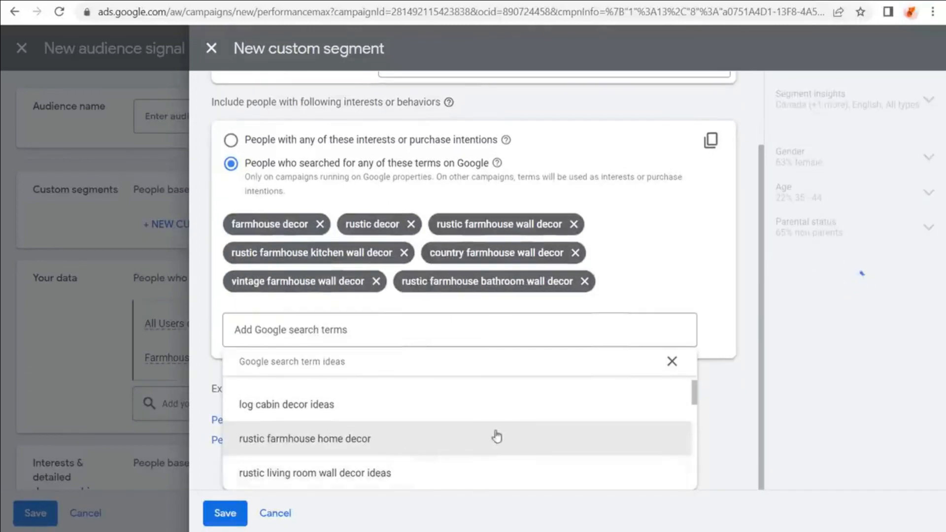
- Add the search terms "farmhouse decorations", "farmhouse furniture", "farmhouse bedding" and "farmhouse area rugs" to the custom segment
{"action": "left_click", "coordinate": [331, 329]}
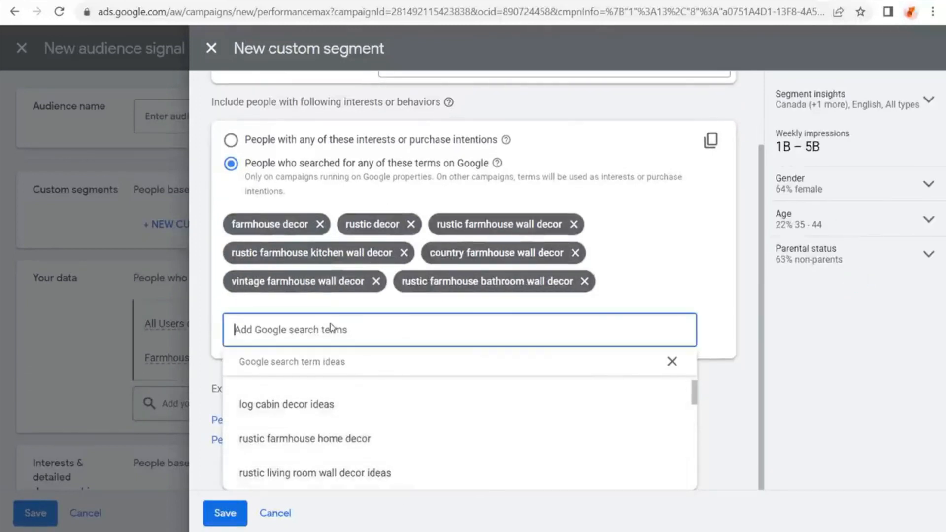
{"action": "type", "text": "farmhouse d"}
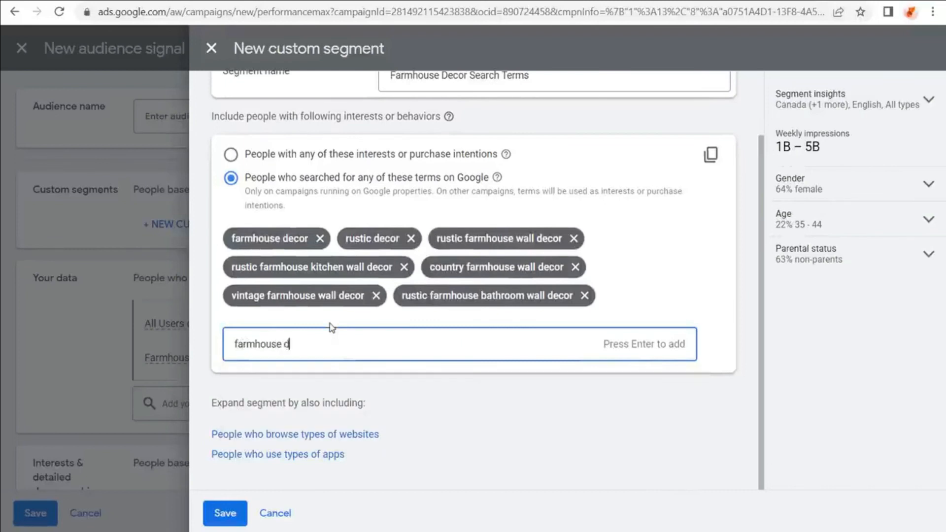
{"action": "type", "text": "ecorations"}
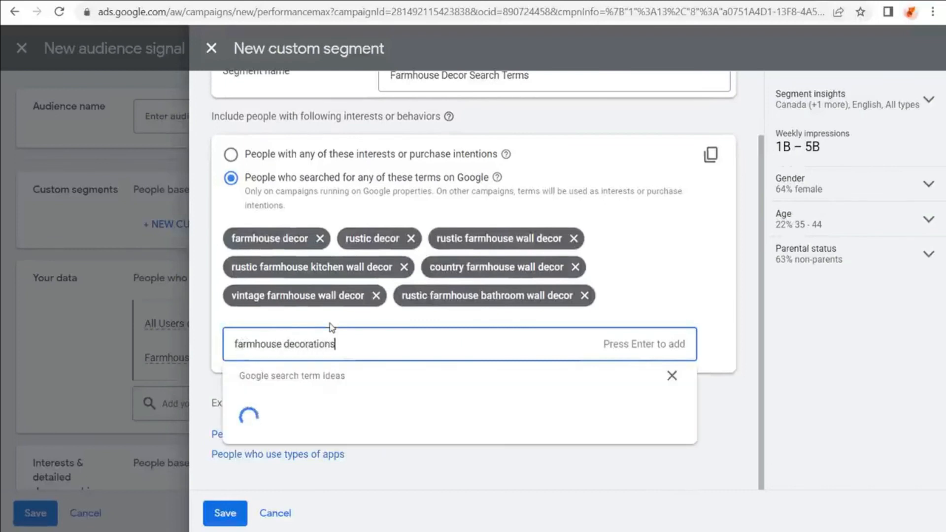
{"action": "key", "text": "Return"}
{"action": "type", "text": "farmhous"}
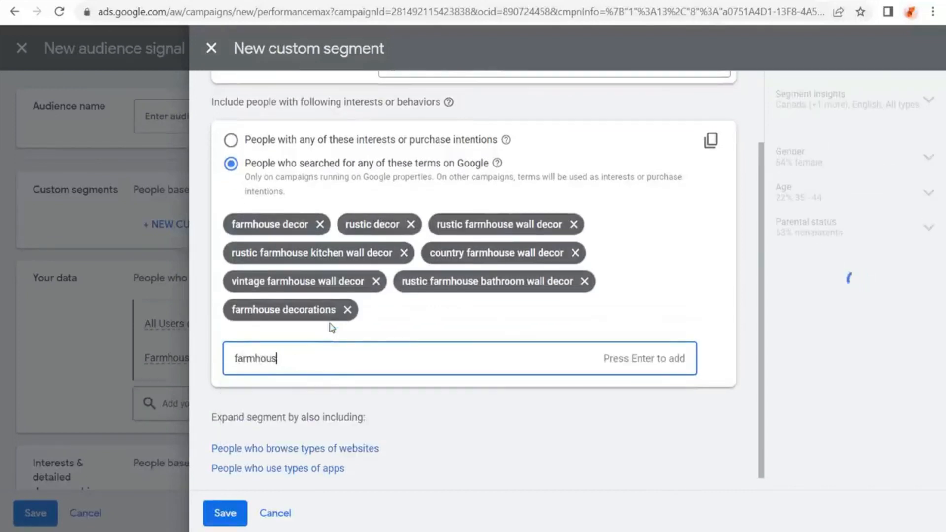
{"action": "type", "text": "e furnitur"}
{"action": "type", "text": "e"}
{"action": "key", "text": "Return"}
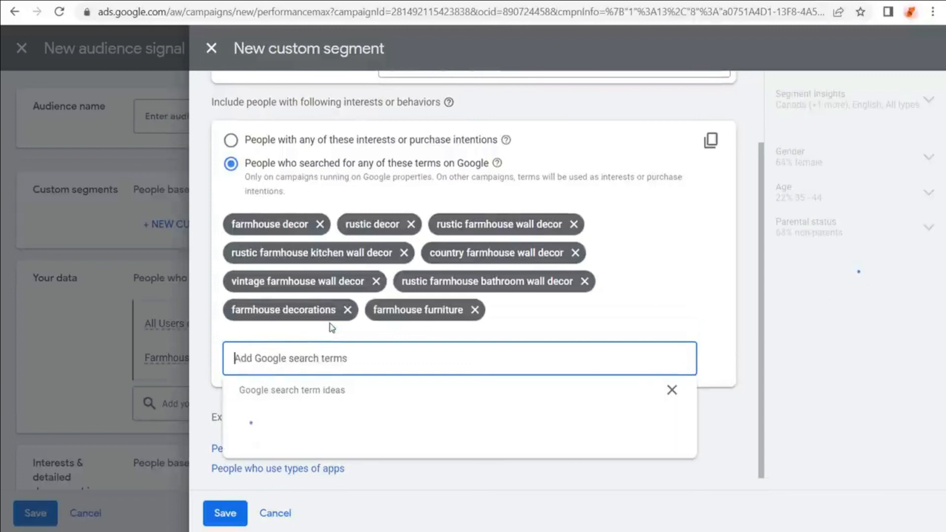
{"action": "type", "text": "farmhouse bedding"}
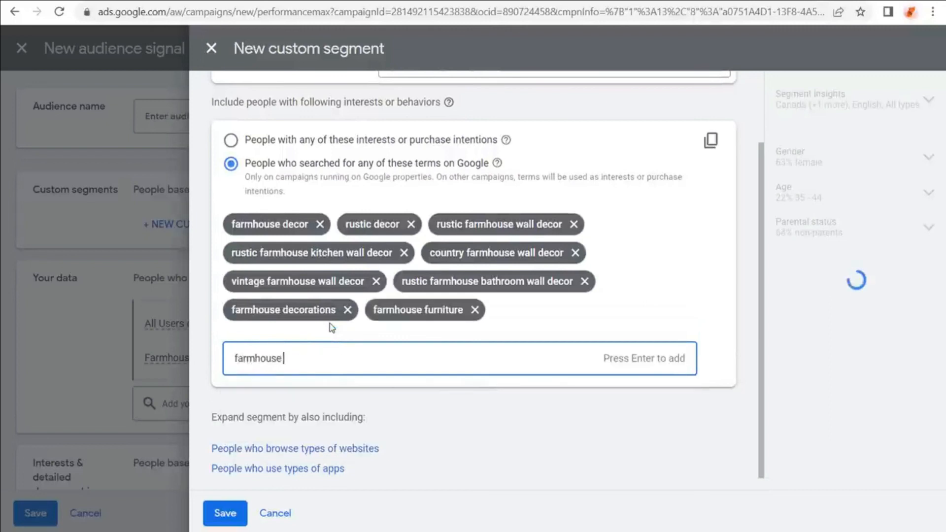
{"action": "key", "text": "Return"}
{"action": "type", "text": "farmhouse area rugs"}
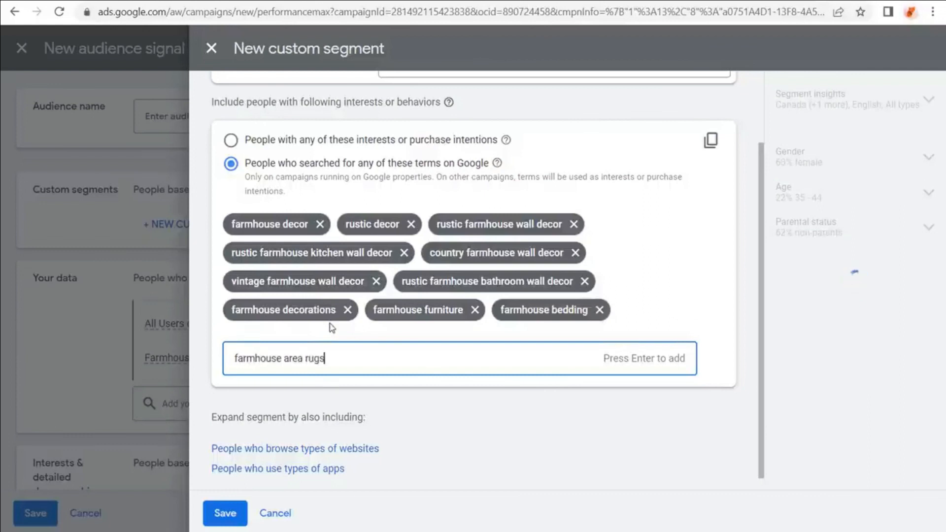
{"action": "key", "text": "Return"}
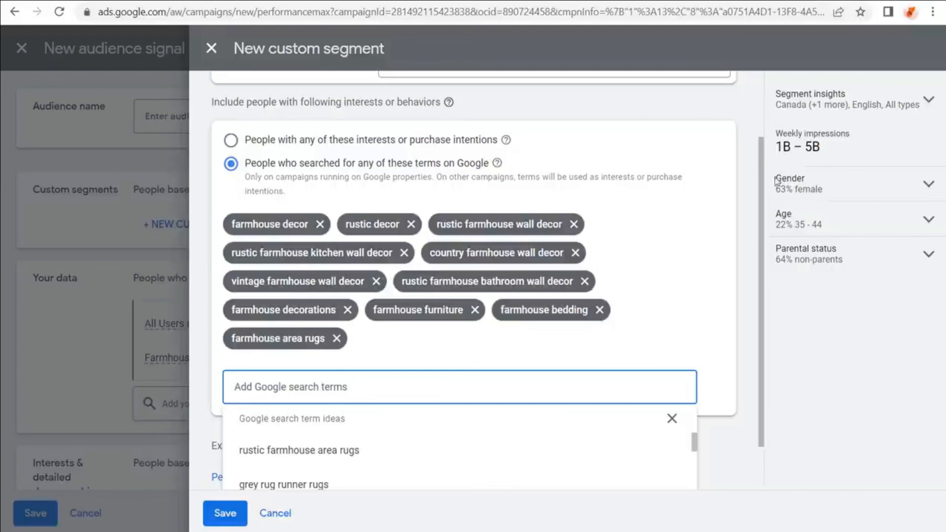
{"action": "left_click", "coordinate": [742, 204]}
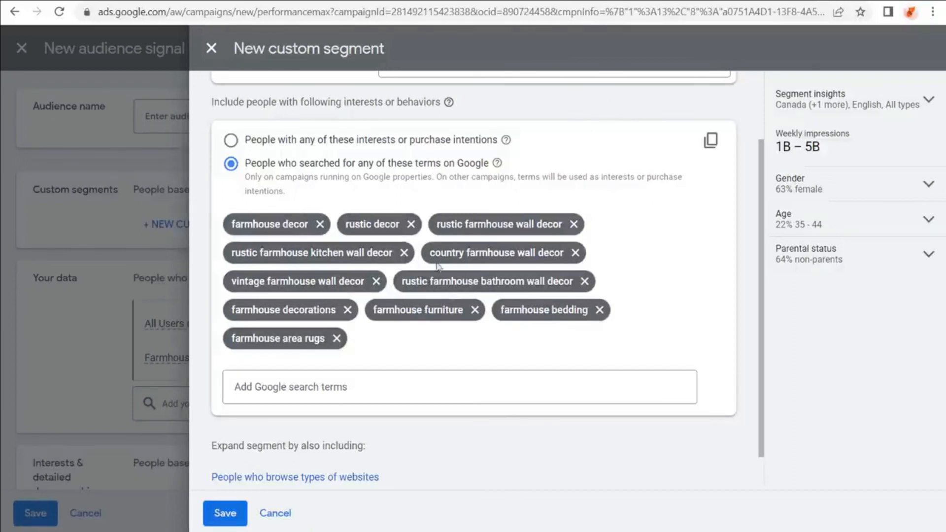
- Review the segment's search terms and expansion options, and save the custom segment to the audience signal
{"action": "scroll", "coordinate": [437, 266], "scroll_direction": "down", "scroll_amount": 1}
{"action": "left_click_drag", "start_coordinate": [225, 404], "coordinate": [346, 402]}
{"action": "left_click", "coordinate": [346, 402]}
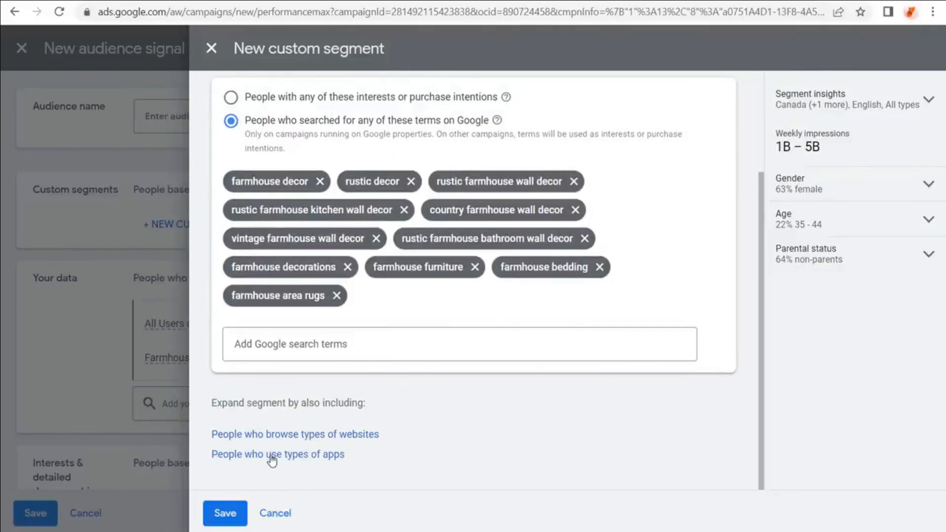
{"action": "scroll", "coordinate": [688, 396], "scroll_direction": "up", "scroll_amount": 3}
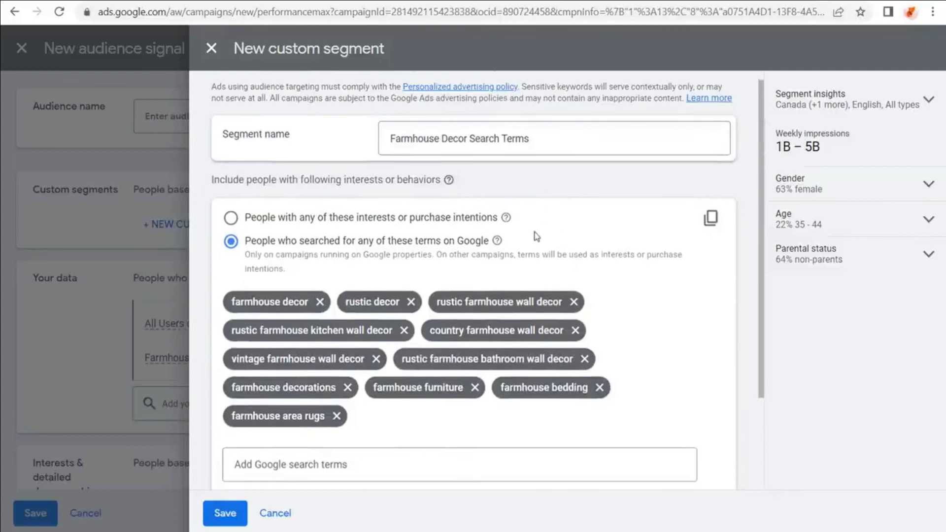
{"action": "scroll", "coordinate": [545, 213], "scroll_direction": "down", "scroll_amount": 3}
{"action": "left_click", "coordinate": [222, 514]}
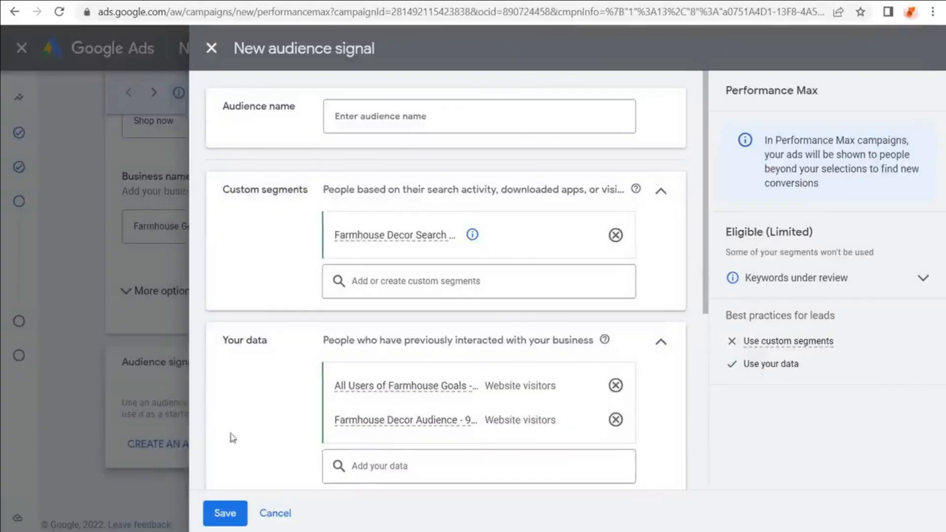
- Check the signal's chosen segments and name the audience "Farmhouse Decorations Audience Signal"
{"action": "scroll", "coordinate": [276, 261], "scroll_direction": "down", "scroll_amount": 2}
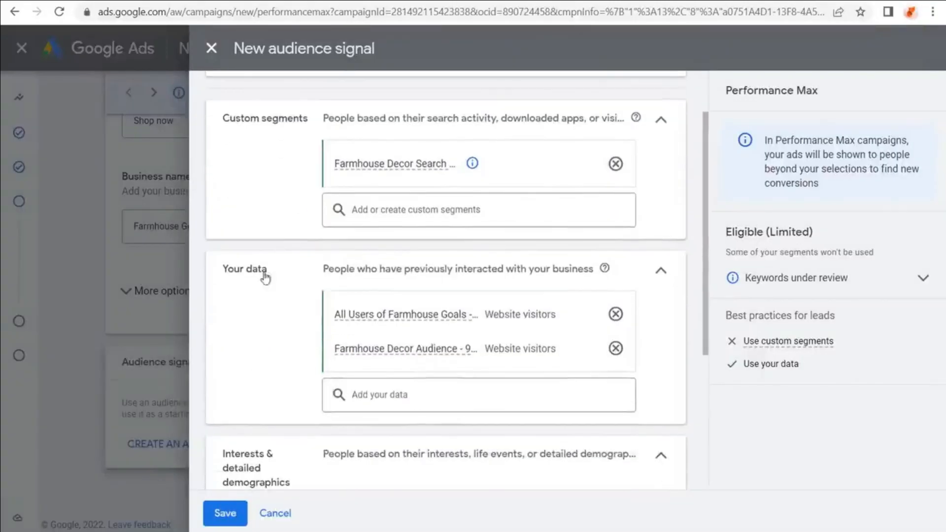
{"action": "scroll", "coordinate": [241, 350], "scroll_direction": "down", "scroll_amount": 4}
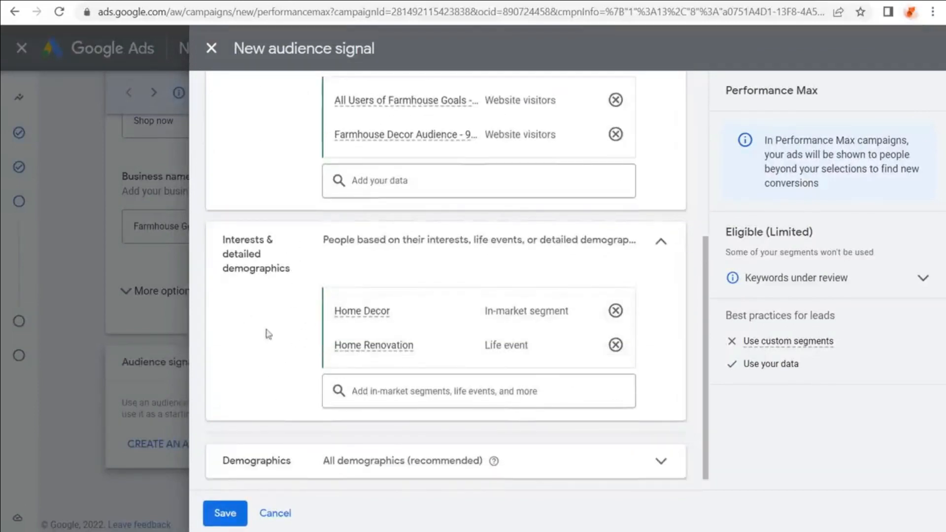
{"action": "scroll", "coordinate": [259, 268], "scroll_direction": "up", "scroll_amount": 6}
{"action": "left_click", "coordinate": [363, 119]}
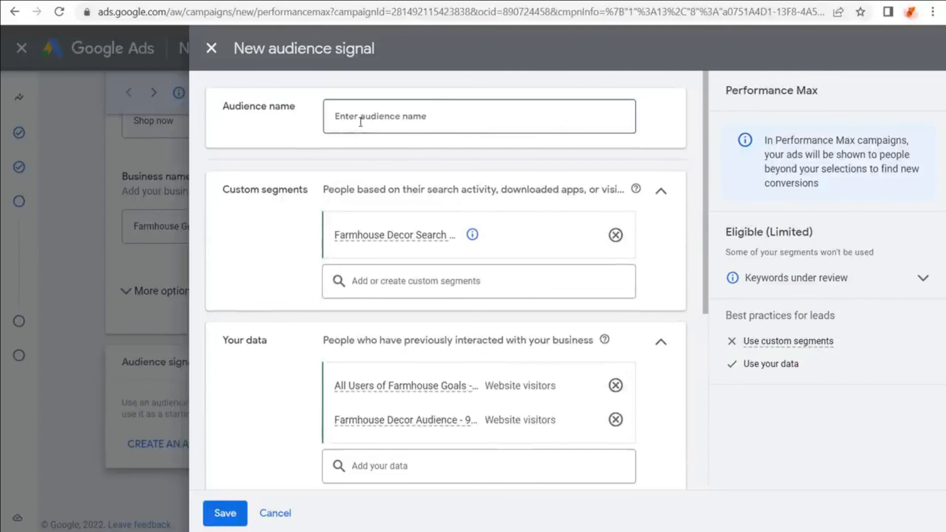
{"action": "type", "text": "Farmhouse Decorations Audience Signal"}
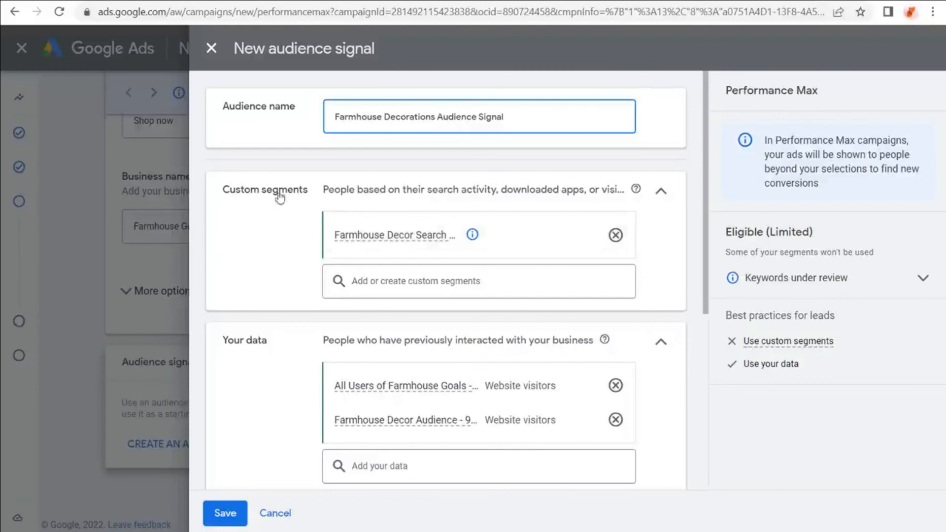
- Set the minimum age in the signal's demographics to 25 and save the audience signal
{"action": "scroll", "coordinate": [279, 233], "scroll_direction": "down", "scroll_amount": 6}
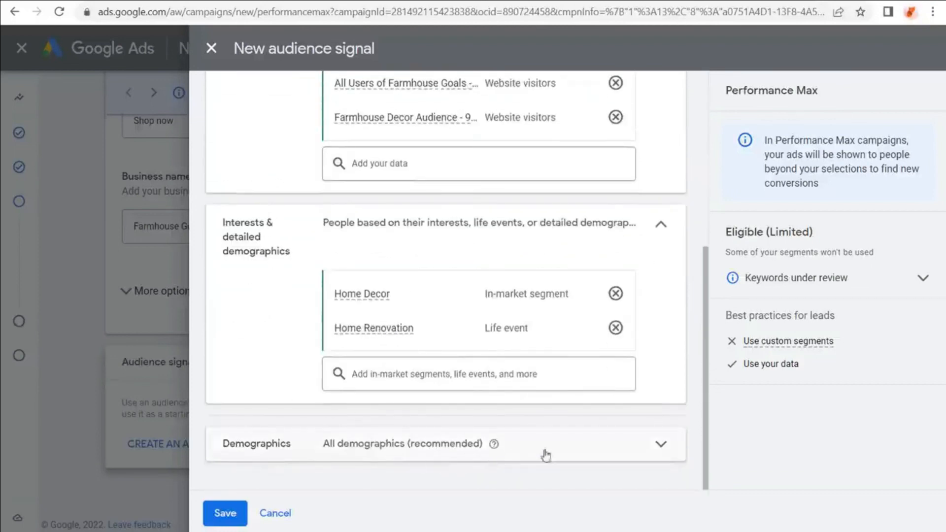
{"action": "left_click", "coordinate": [646, 451]}
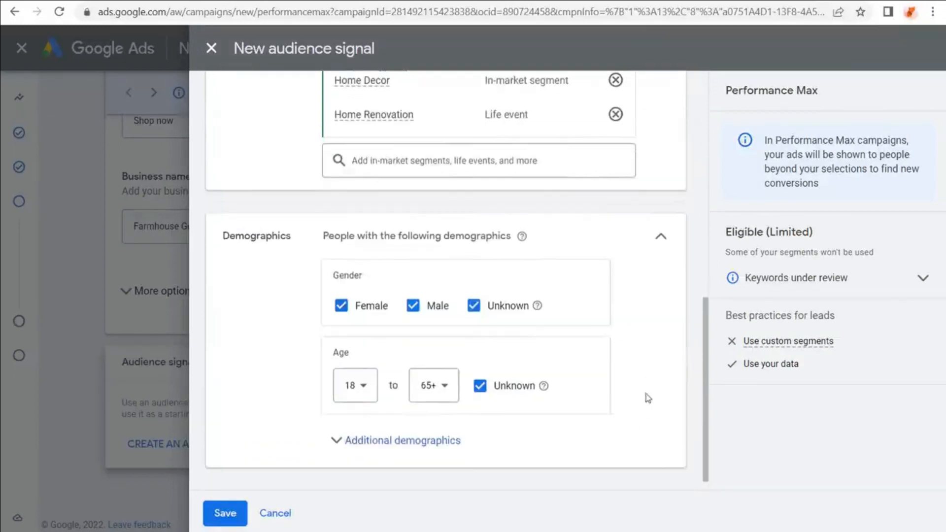
{"action": "left_click", "coordinate": [363, 385]}
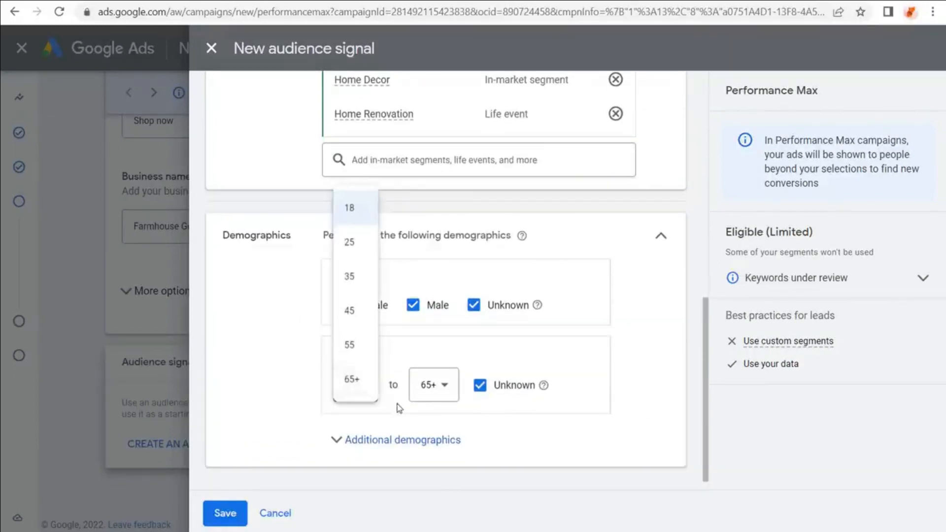
{"action": "left_click", "coordinate": [354, 243]}
{"action": "scroll", "coordinate": [257, 342], "scroll_direction": "down", "scroll_amount": 1}
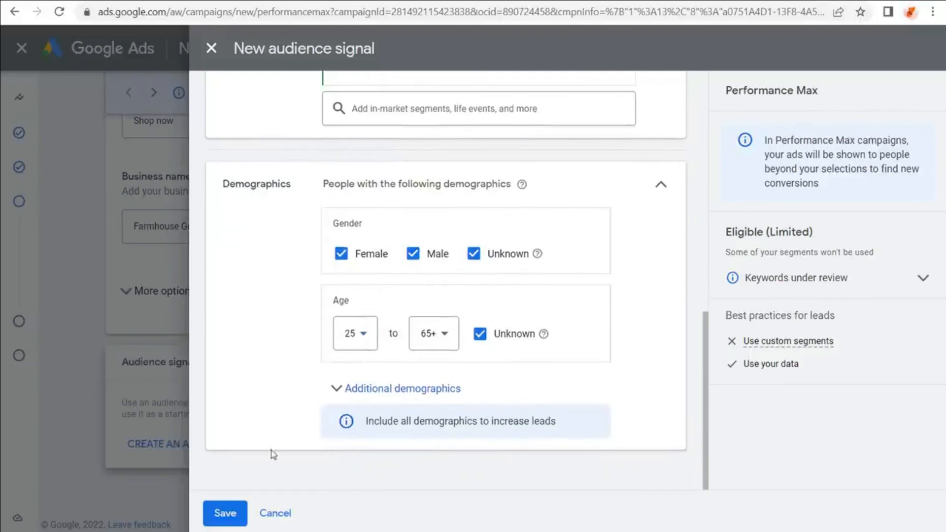
{"action": "left_click", "coordinate": [224, 514]}
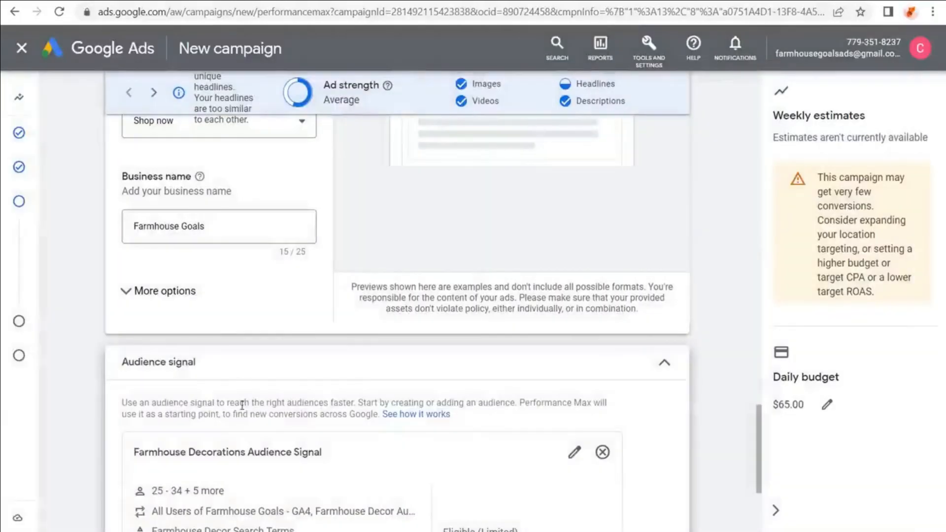
- Proceed from the asset group to the campaign's extensions and show the additional extension types
{"action": "scroll", "coordinate": [100, 329], "scroll_direction": "down", "scroll_amount": 4}
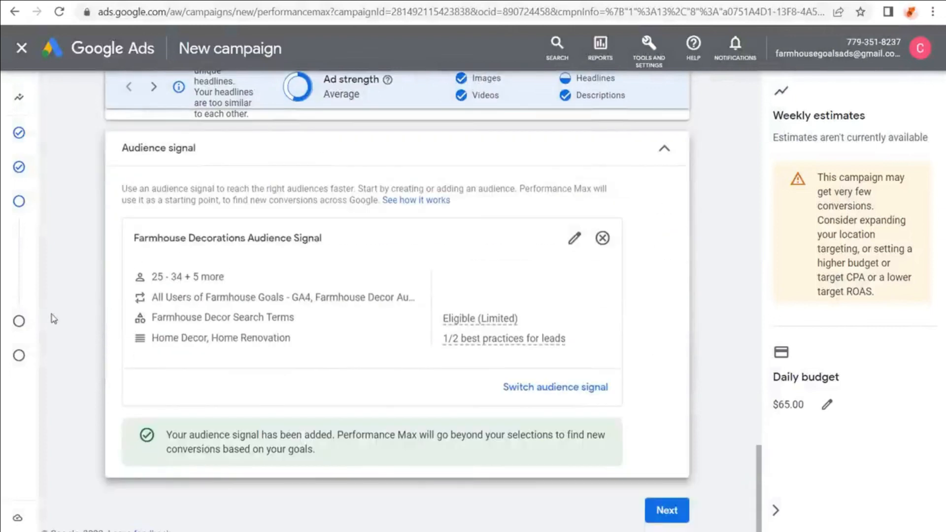
{"action": "left_click", "coordinate": [678, 512]}
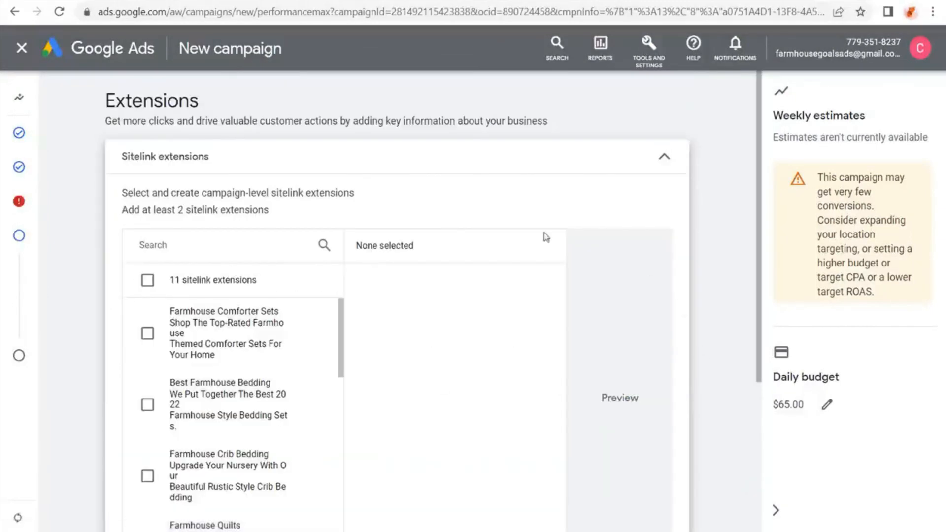
{"action": "left_click", "coordinate": [666, 161]}
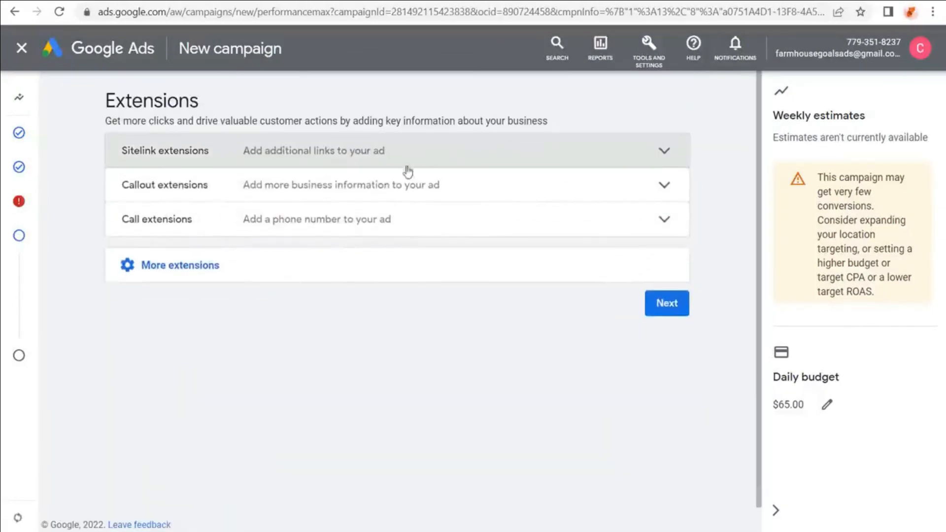
{"action": "left_click", "coordinate": [194, 269]}
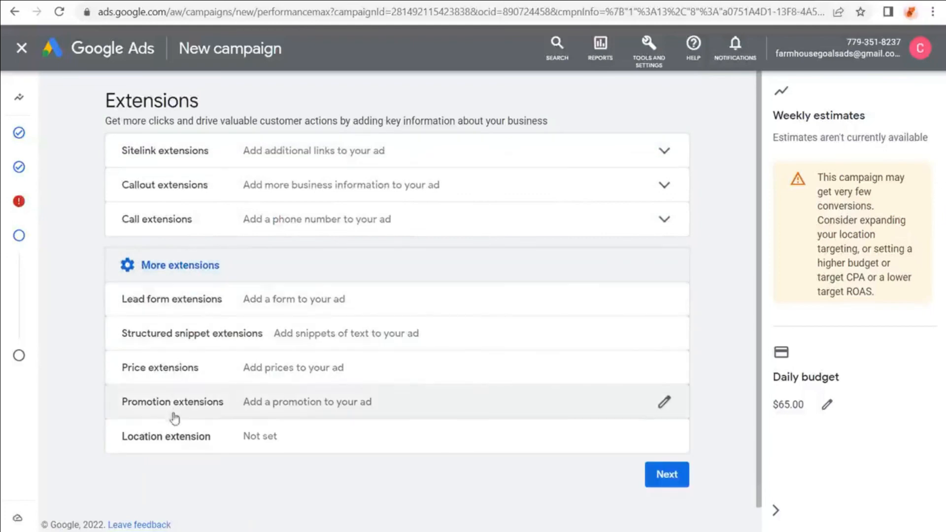
- Add the sitelinks Best Farmhouse Bedding, Shop Farmhouse Goals, Farmhouse Furniture, Farmhouse Decor, Farmhouse Lighting and Farmhouse Area Rugs to the campaign
{"action": "left_click", "coordinate": [555, 150]}
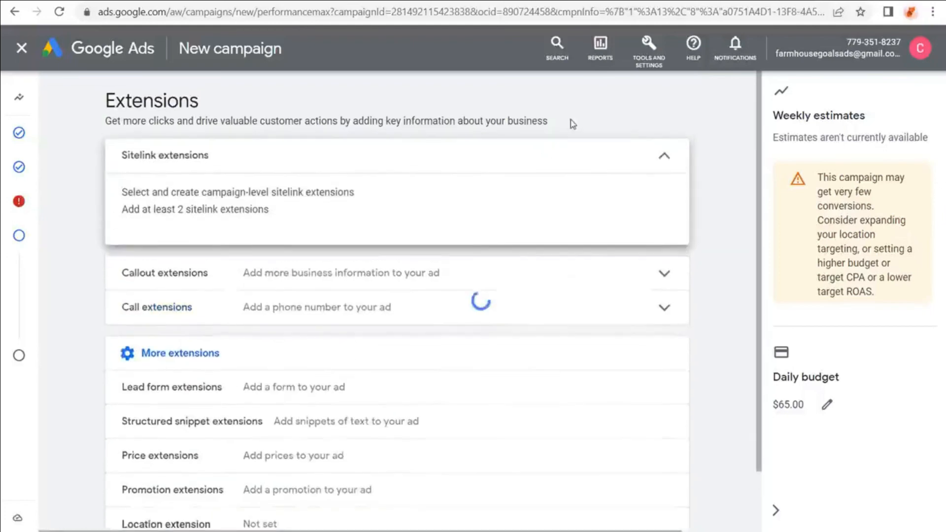
{"action": "scroll", "coordinate": [102, 236], "scroll_direction": "down", "scroll_amount": 1}
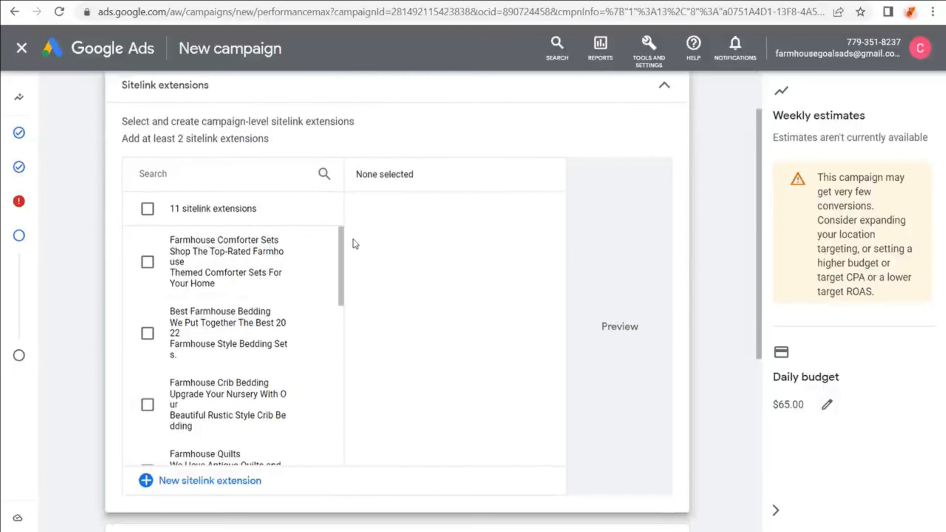
{"action": "left_click_drag", "start_coordinate": [343, 249], "coordinate": [348, 376]}
{"action": "left_click", "coordinate": [147, 289]}
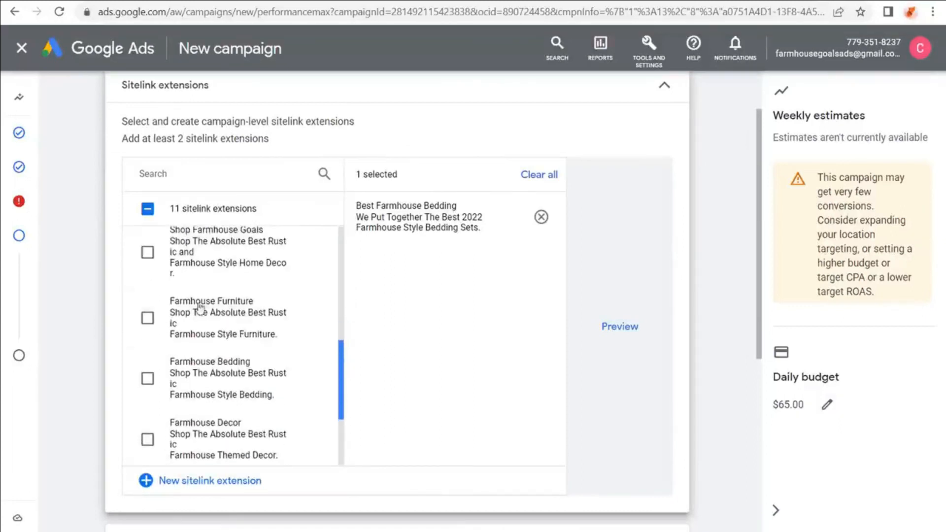
{"action": "left_click", "coordinate": [147, 253]}
{"action": "left_click", "coordinate": [148, 318]}
{"action": "scroll", "coordinate": [145, 378], "scroll_direction": "down", "scroll_amount": 1}
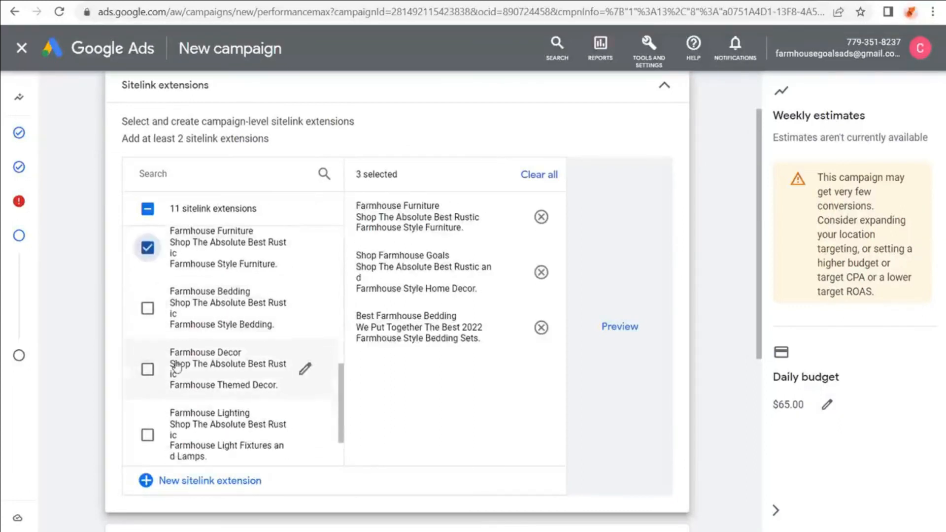
{"action": "left_click", "coordinate": [148, 368]}
{"action": "left_click", "coordinate": [147, 434]}
{"action": "scroll", "coordinate": [147, 434], "scroll_direction": "down", "scroll_amount": 1}
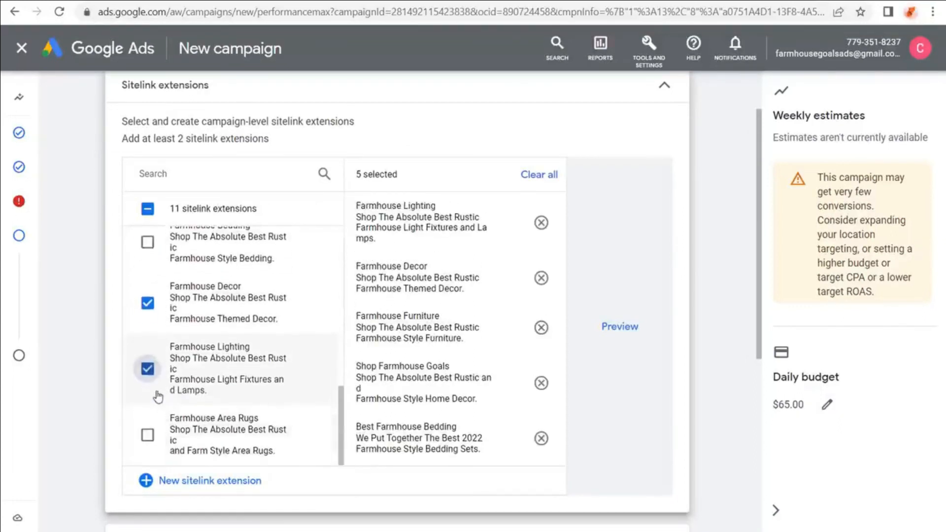
{"action": "left_click", "coordinate": [147, 435]}
{"action": "left_click", "coordinate": [664, 87]}
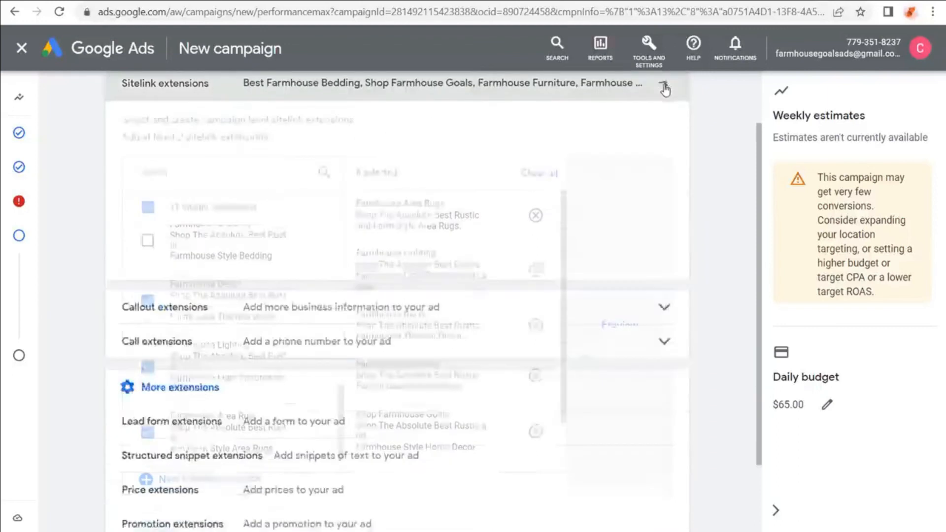
- Add all four callout extensions to the campaign and leave the call extensions empty
{"action": "left_click", "coordinate": [518, 157]}
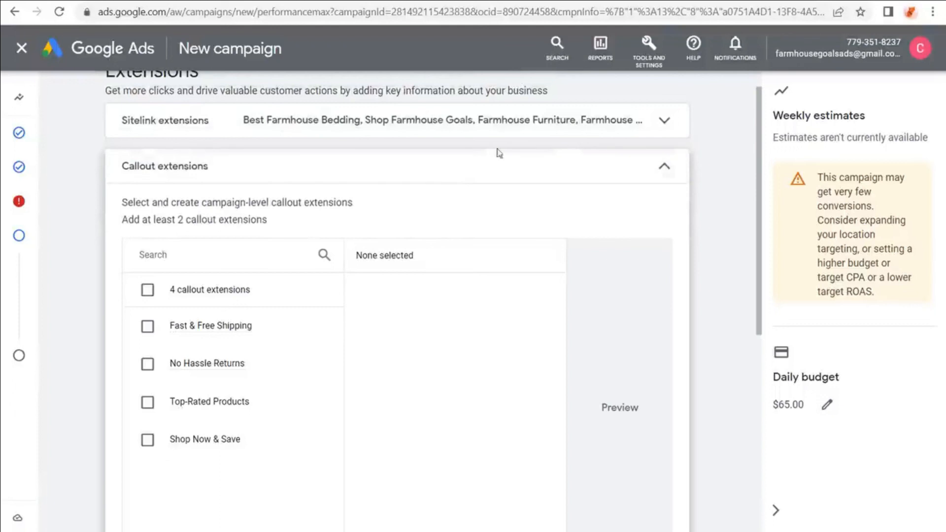
{"action": "left_click", "coordinate": [147, 290]}
{"action": "left_click", "coordinate": [651, 170]}
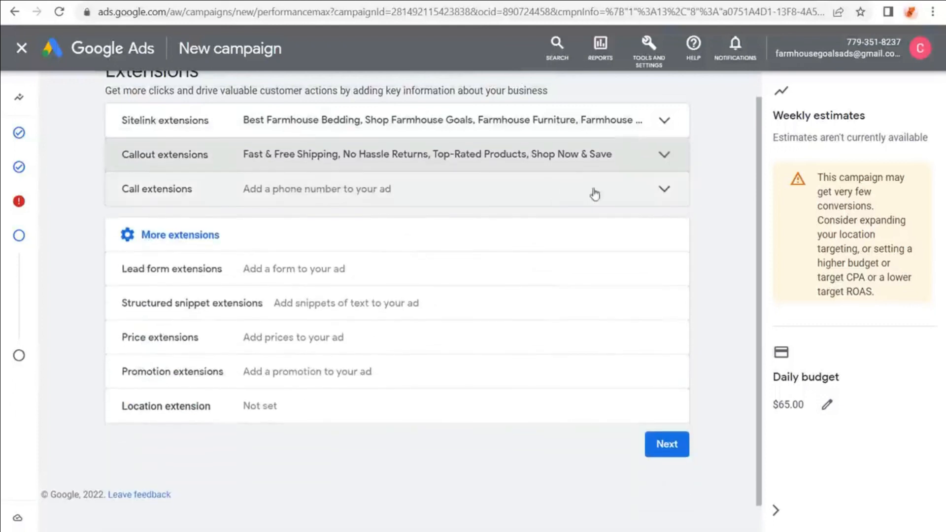
{"action": "left_click", "coordinate": [632, 187]}
{"action": "left_click", "coordinate": [661, 201]}
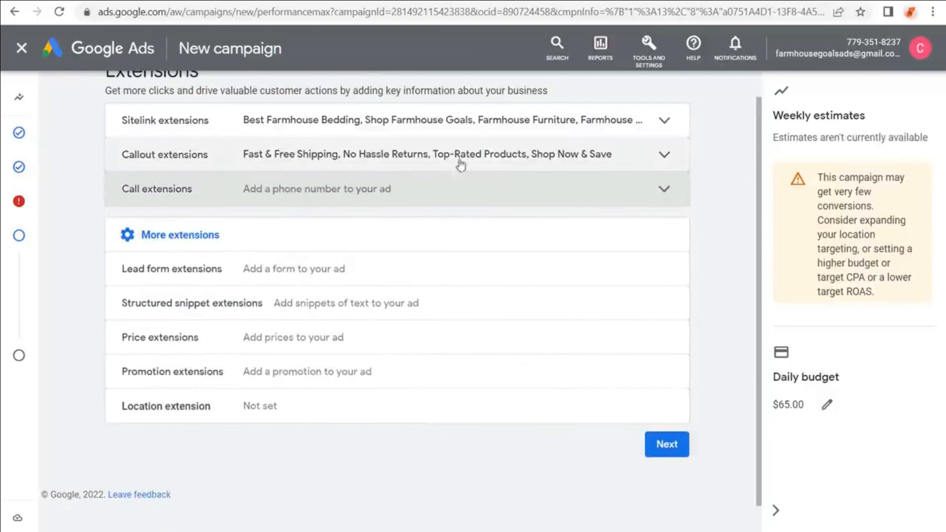
- Start a new structured snippet extension with the English header Styles
{"action": "left_click", "coordinate": [580, 306]}
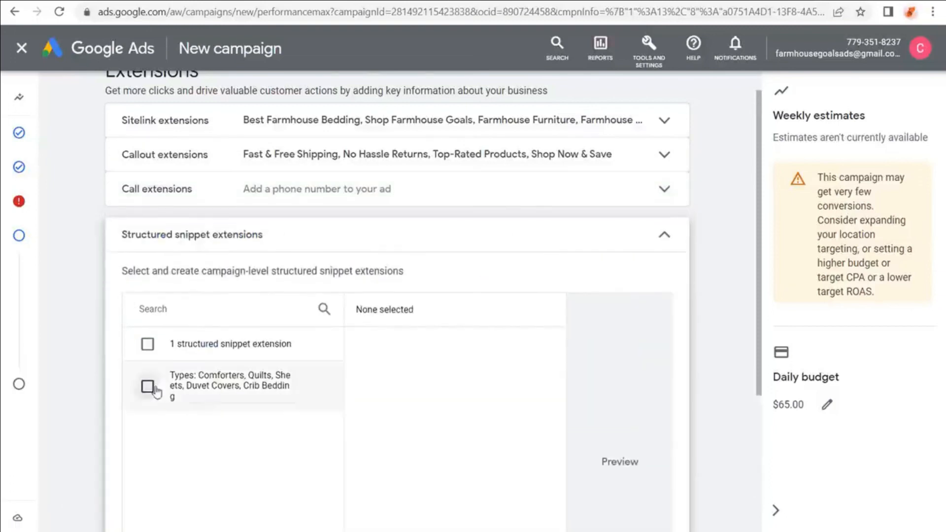
{"action": "scroll", "coordinate": [118, 335], "scroll_direction": "down", "scroll_amount": 4}
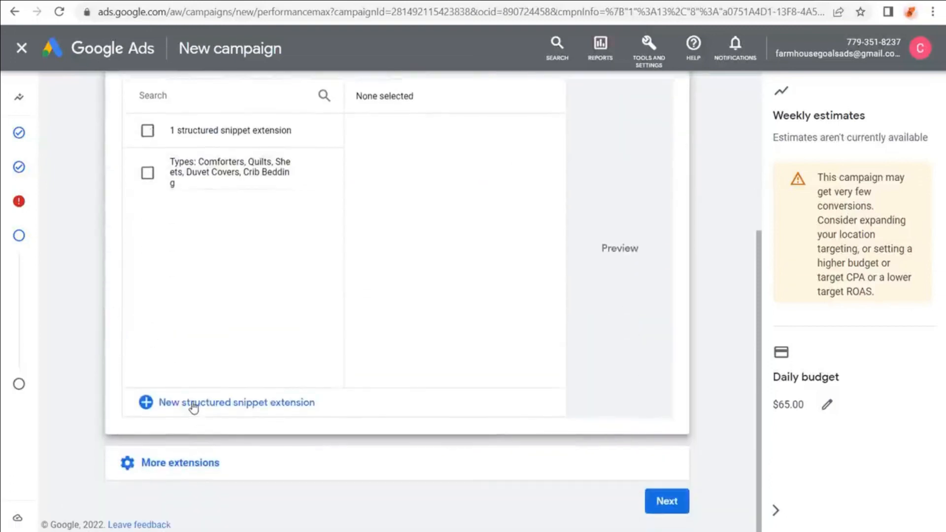
{"action": "left_click", "coordinate": [192, 401]}
{"action": "left_click", "coordinate": [317, 218]}
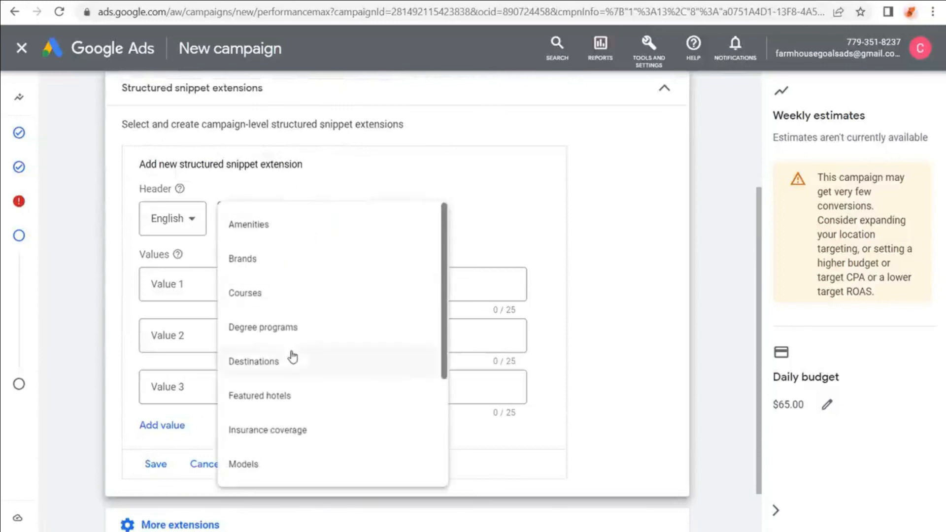
{"action": "scroll", "coordinate": [296, 359], "scroll_direction": "down", "scroll_amount": 3}
{"action": "left_click", "coordinate": [282, 432]}
- Enter Rustic, Farmhouse, Shabby Chic, Antique and Modern as the structured snippet's values
{"action": "left_click", "coordinate": [281, 286]}
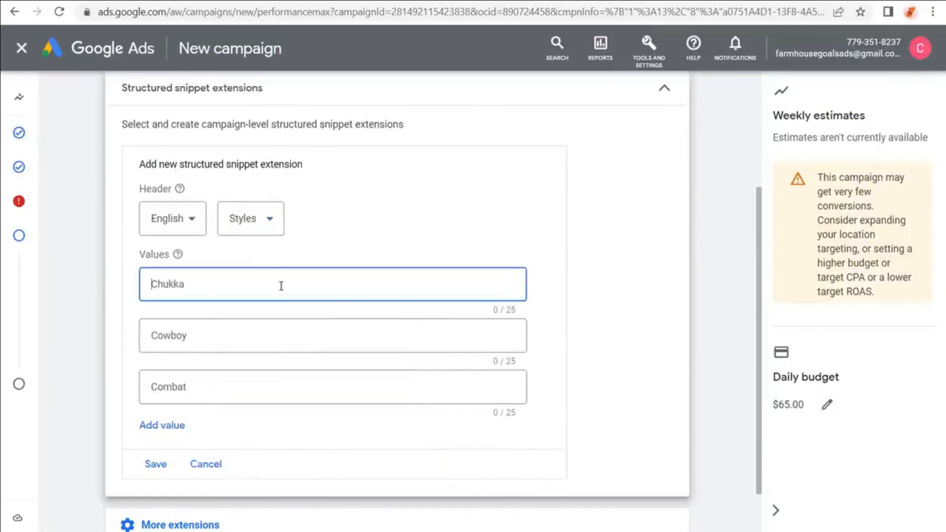
{"action": "type", "text": "Rustic"}
{"action": "key", "text": "Tab"}
{"action": "type", "text": "Fa"}
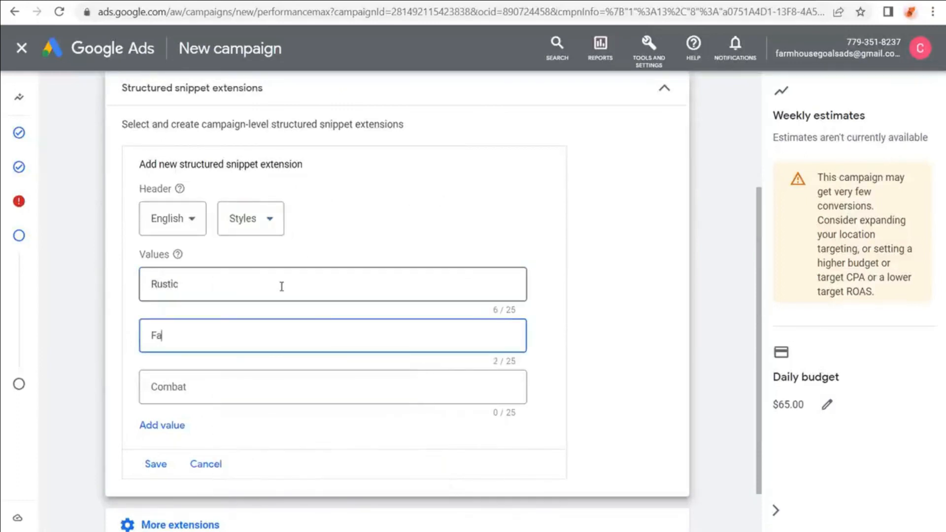
{"action": "type", "text": "rmhouse"}
{"action": "left_click", "coordinate": [220, 387]}
{"action": "type", "text": "Shabby Chic"}
{"action": "left_click", "coordinate": [208, 441]}
{"action": "type", "text": "Antique"}
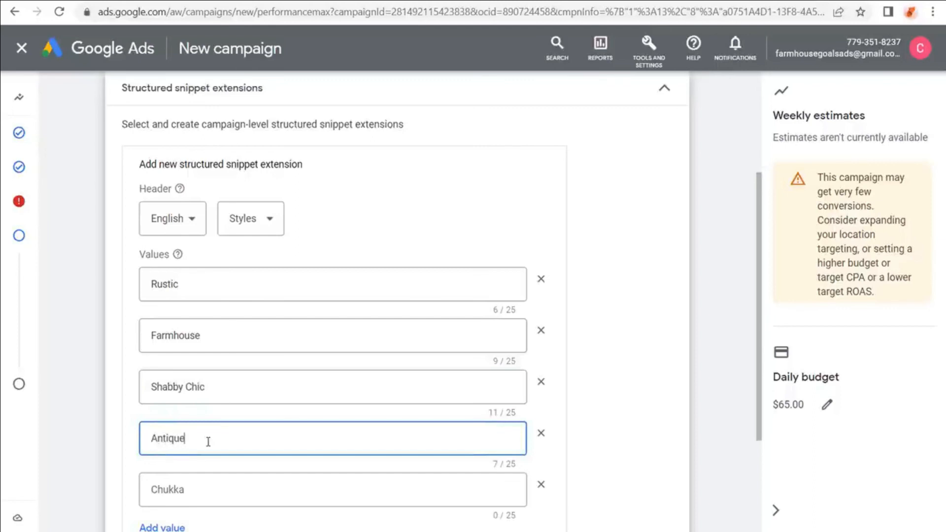
{"action": "left_click", "coordinate": [210, 489]}
{"action": "type", "text": "Modern"}
- Save the Styles structured snippet to the campaign and proceed to the campaign review
{"action": "left_click", "coordinate": [65, 353]}
{"action": "scroll", "coordinate": [65, 340], "scroll_direction": "down", "scroll_amount": 3}
{"action": "left_click", "coordinate": [146, 400]}
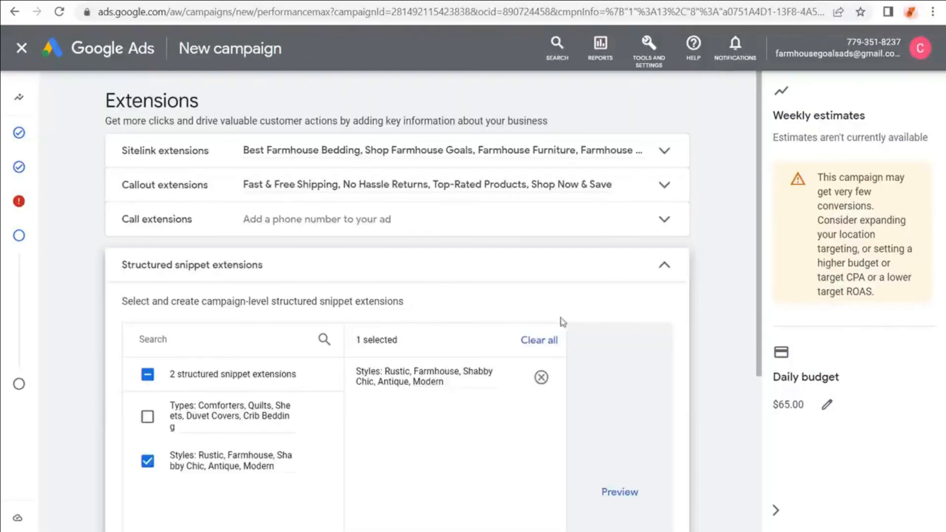
{"action": "left_click", "coordinate": [665, 268]}
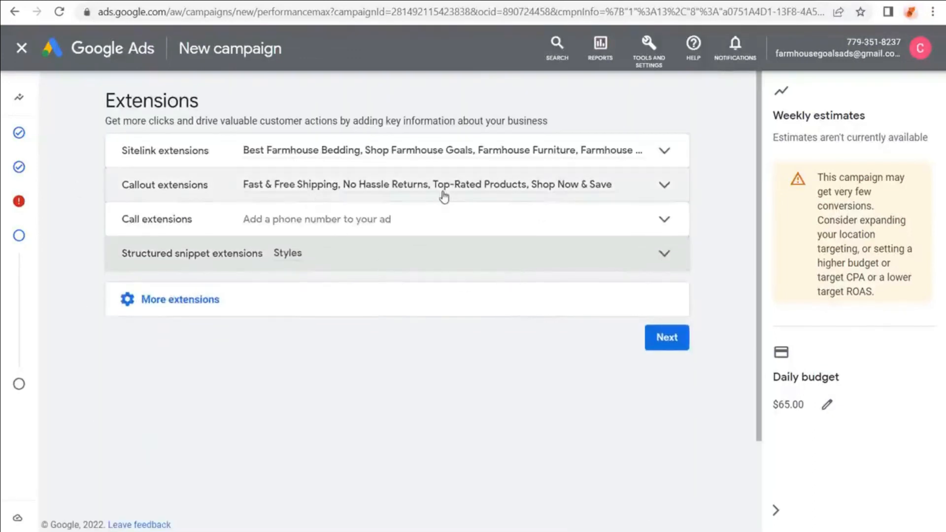
{"action": "left_click", "coordinate": [665, 337]}
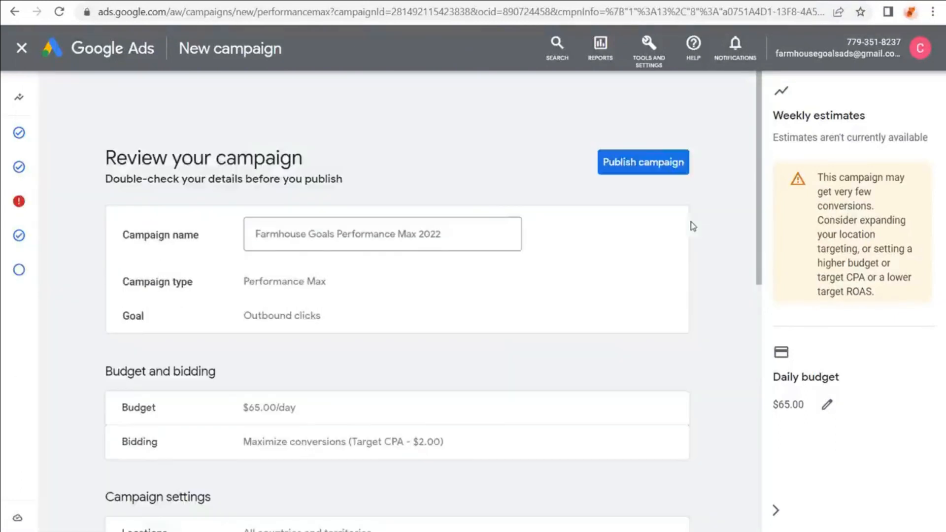
{"action": "mouse_move", "coordinate": [18, 203]}
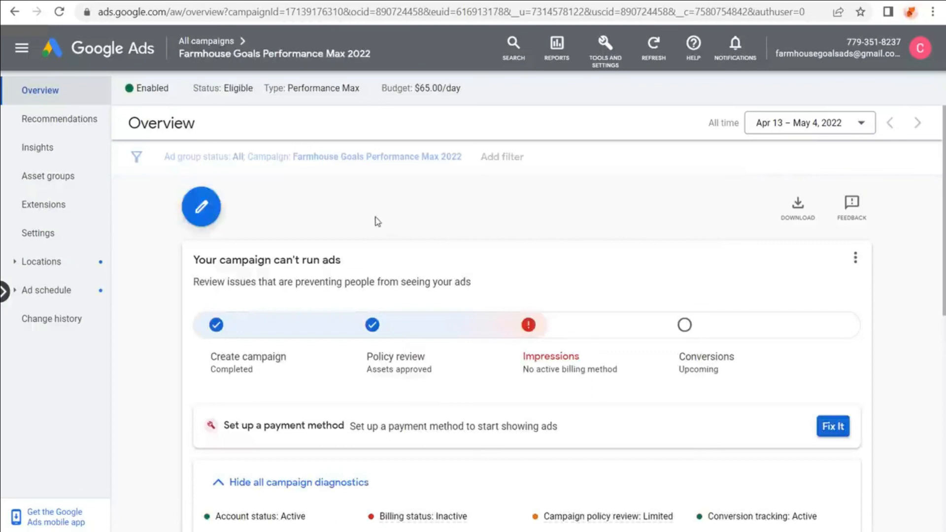
- Check the Performance Max campaign's asset groups, the options for adding another, and its overview, and return to the campaign list
{"action": "left_click", "coordinate": [41, 184]}
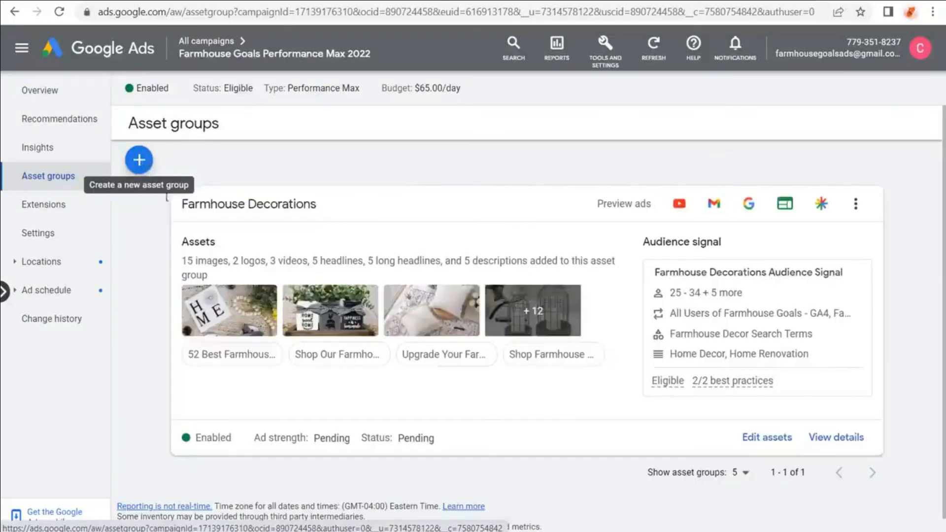
{"action": "left_click", "coordinate": [140, 163]}
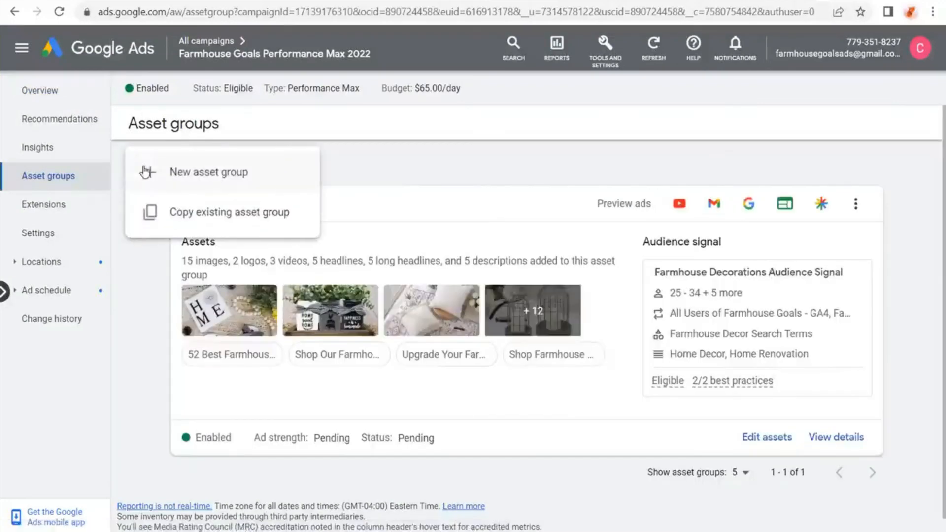
{"action": "left_click", "coordinate": [417, 190]}
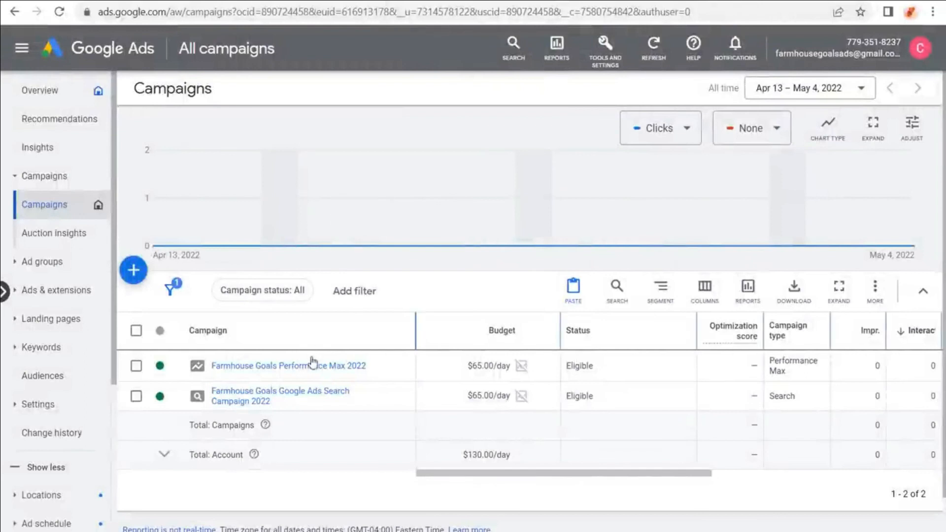
{"action": "left_click", "coordinate": [309, 367]}
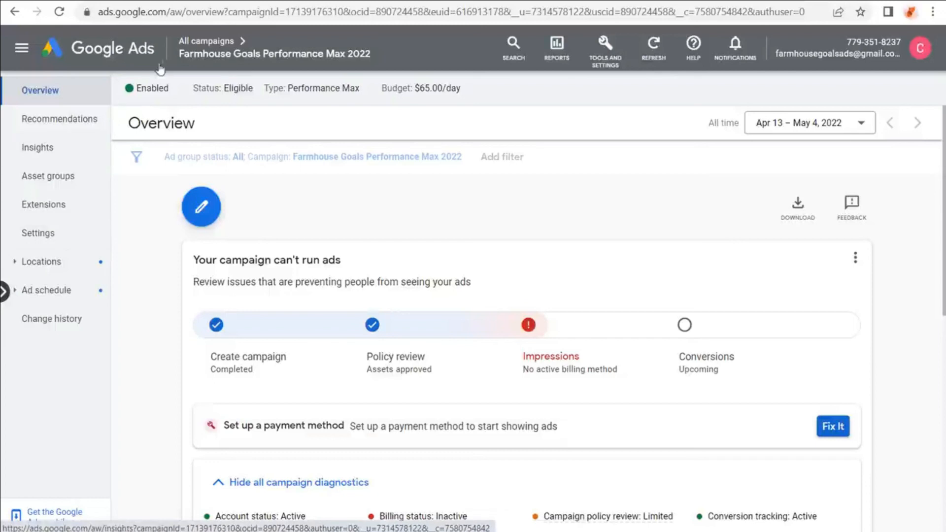
{"action": "left_click", "coordinate": [196, 42]}
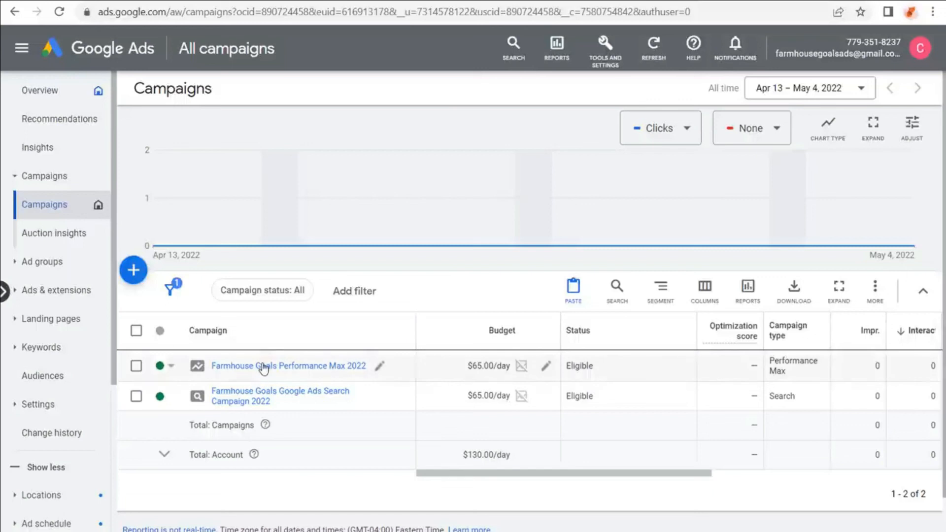
- Look through the campaign types offered for a new campaign with the Leads objective, and leave without creating it
{"action": "left_click", "coordinate": [134, 276]}
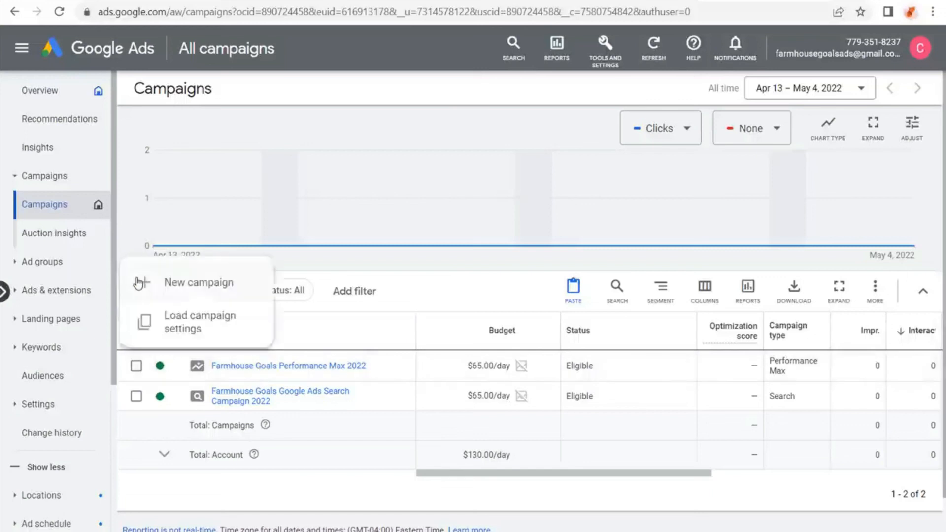
{"action": "left_click", "coordinate": [169, 285]}
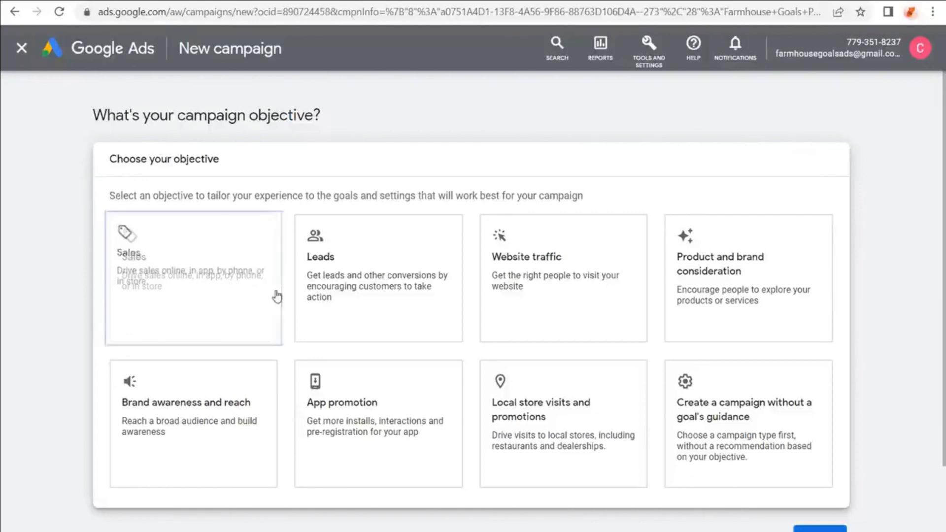
{"action": "left_click", "coordinate": [323, 239]}
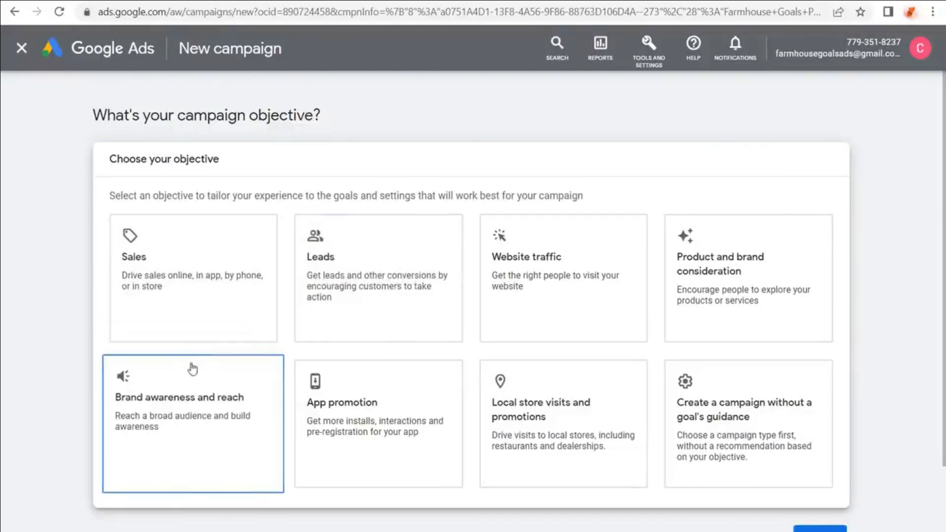
{"action": "scroll", "coordinate": [359, 302], "scroll_direction": "down", "scroll_amount": 5}
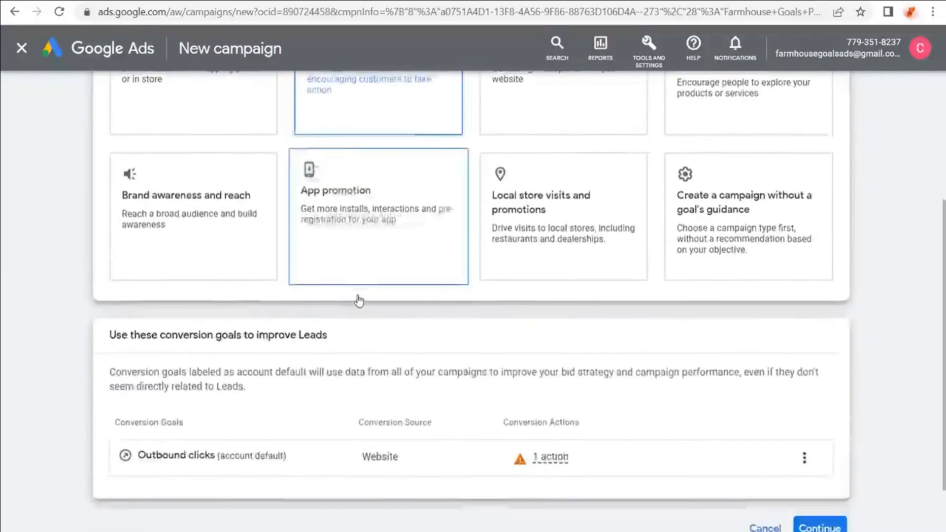
{"action": "left_click", "coordinate": [820, 453]}
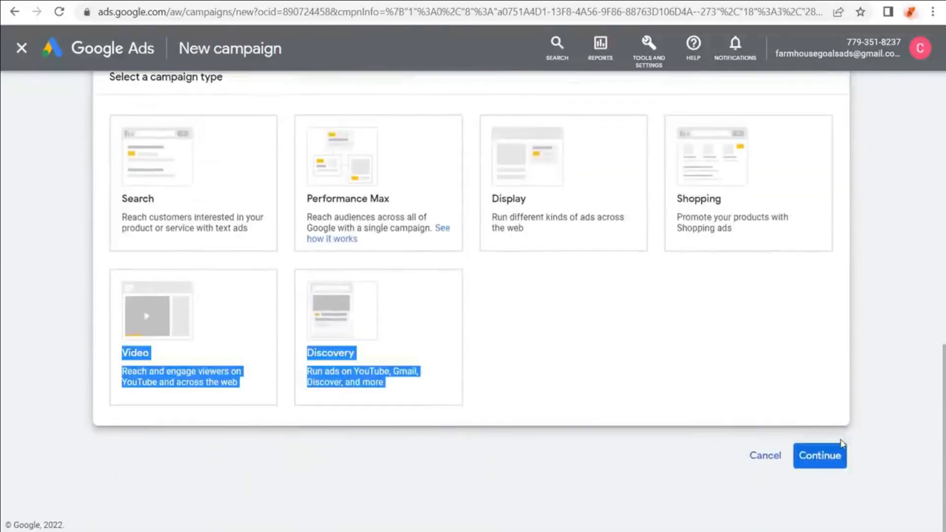
{"action": "left_click", "coordinate": [567, 183]}
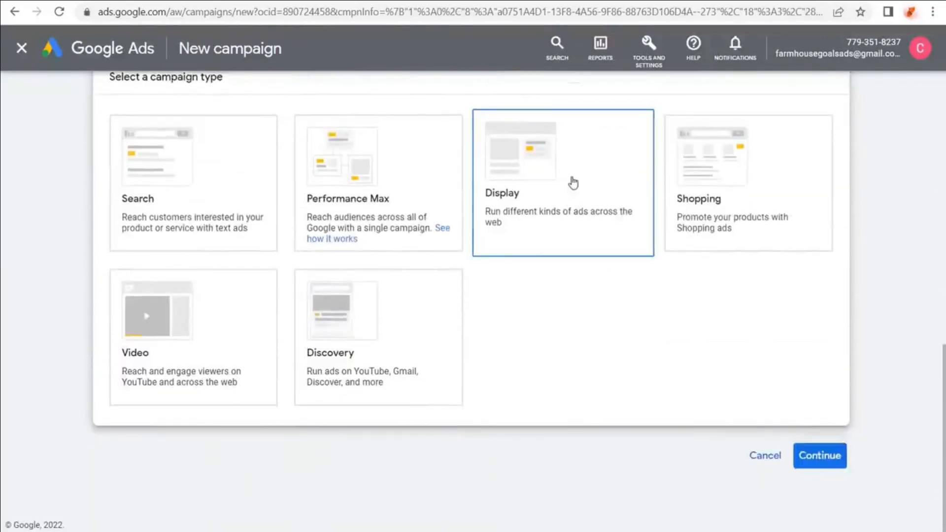
{"action": "left_click", "coordinate": [444, 321]}
{"action": "left_click", "coordinate": [210, 332]}
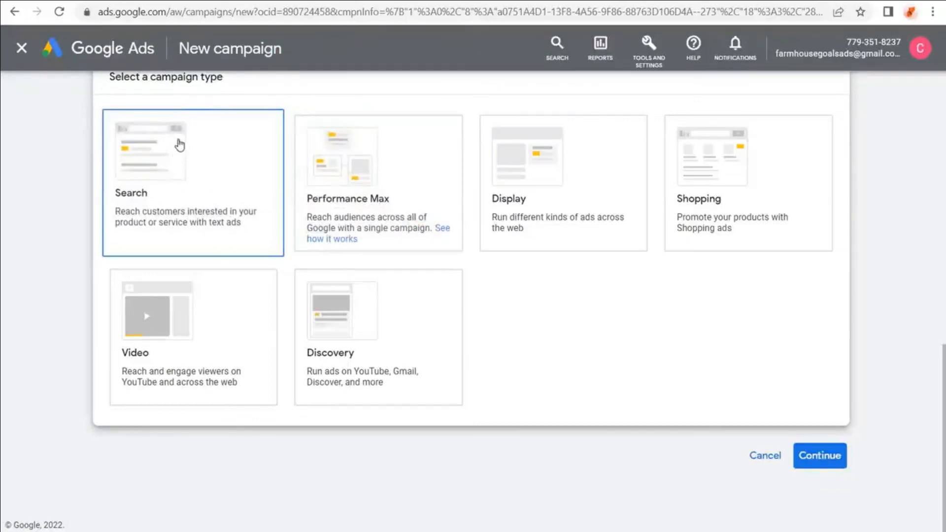
{"action": "left_click", "coordinate": [28, 50]}
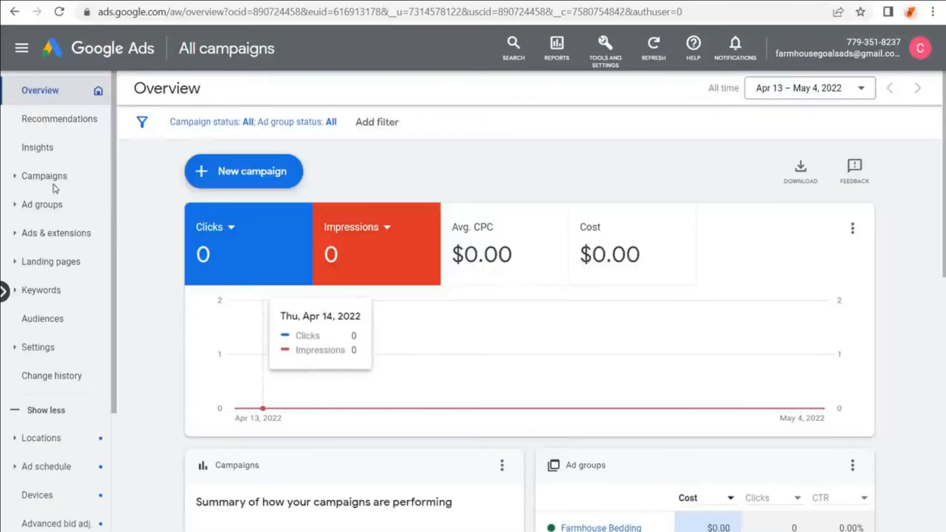
- Compare the Search campaign's ad groups with the Performance Max campaign's asset groups, and go back to all campaigns
{"action": "left_click", "coordinate": [54, 182]}
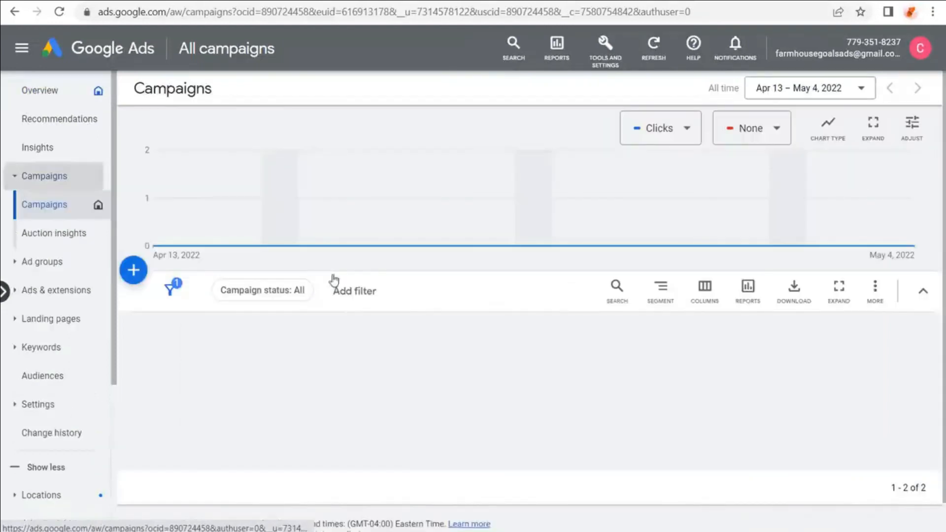
{"action": "left_click", "coordinate": [275, 391]}
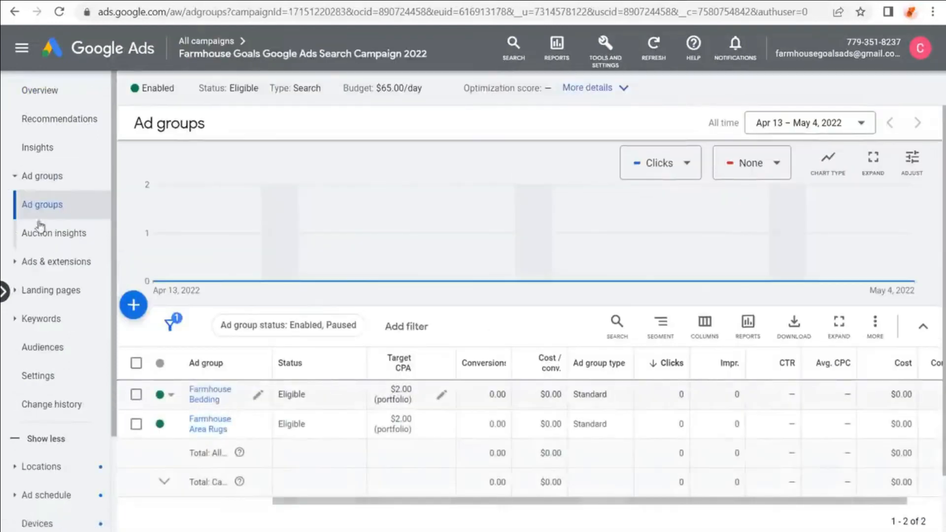
{"action": "left_click", "coordinate": [214, 43]}
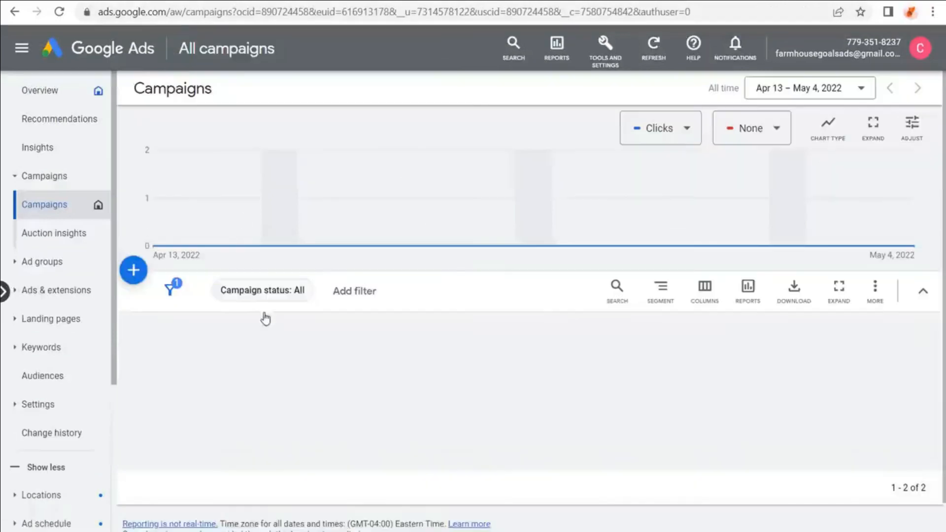
{"action": "left_click", "coordinate": [245, 370]}
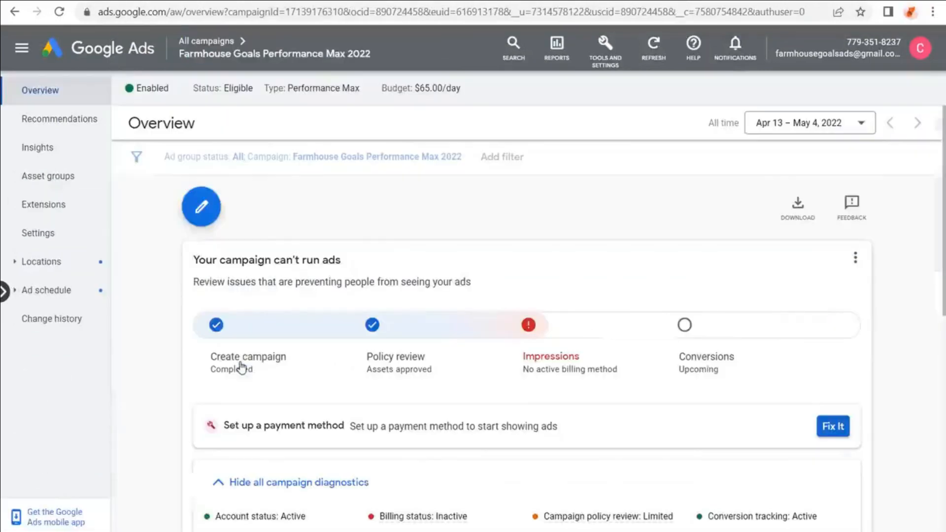
{"action": "left_click", "coordinate": [54, 178]}
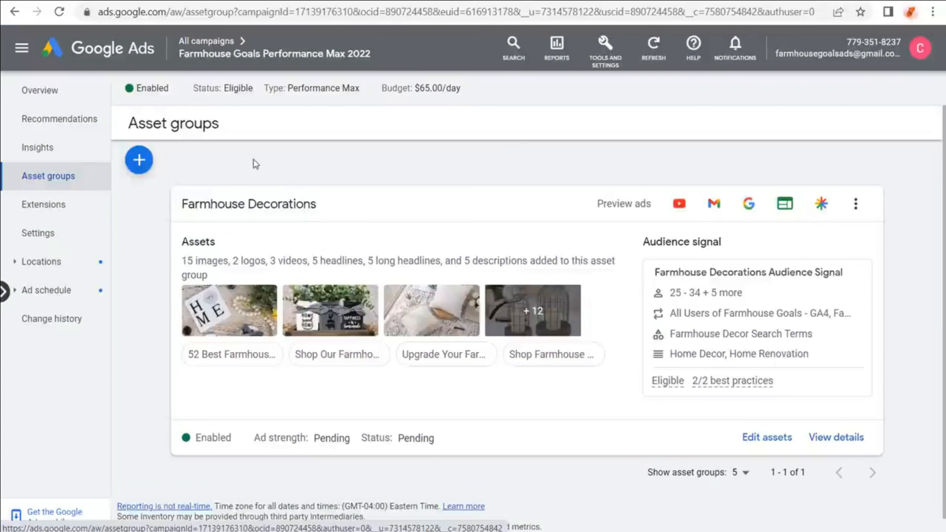
{"action": "left_click", "coordinate": [222, 44]}
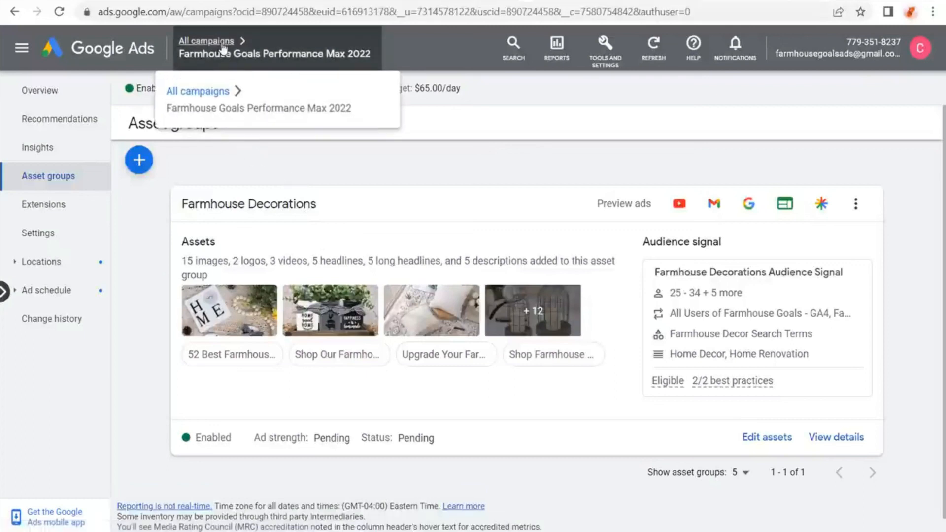